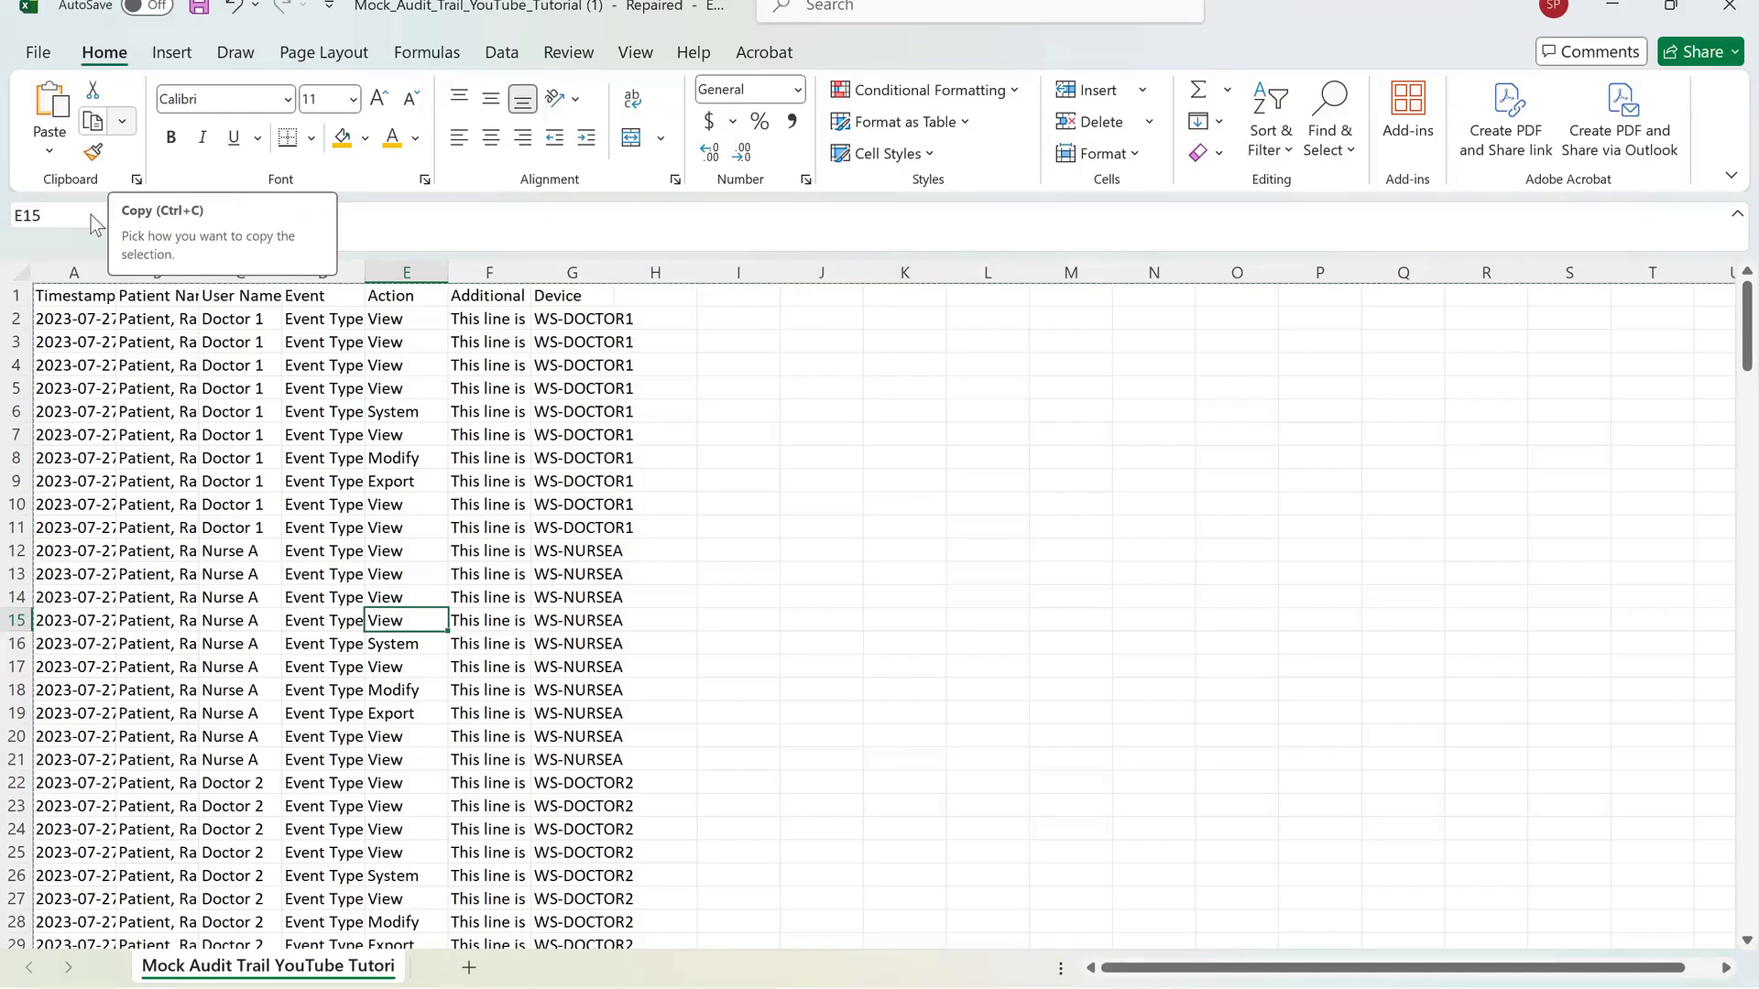
# Select a patient name cell, move up one row, and select the entire worksheet.
pyautogui.click(156, 435)
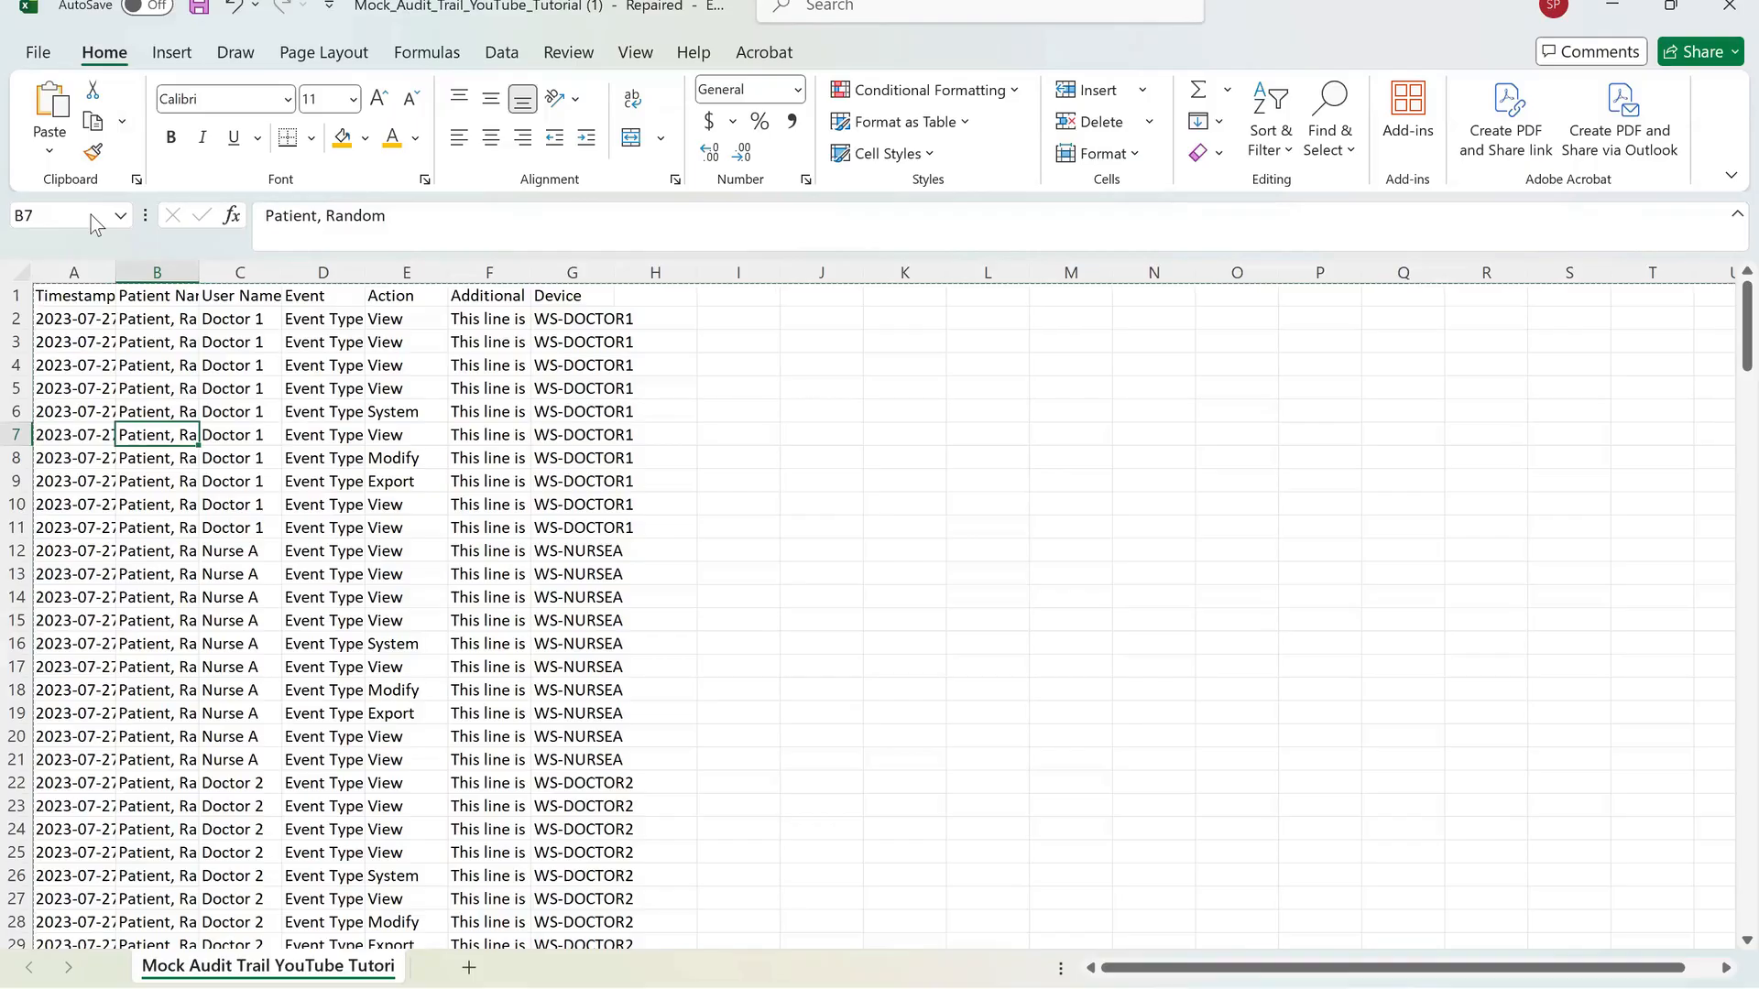
pyautogui.press('Up')
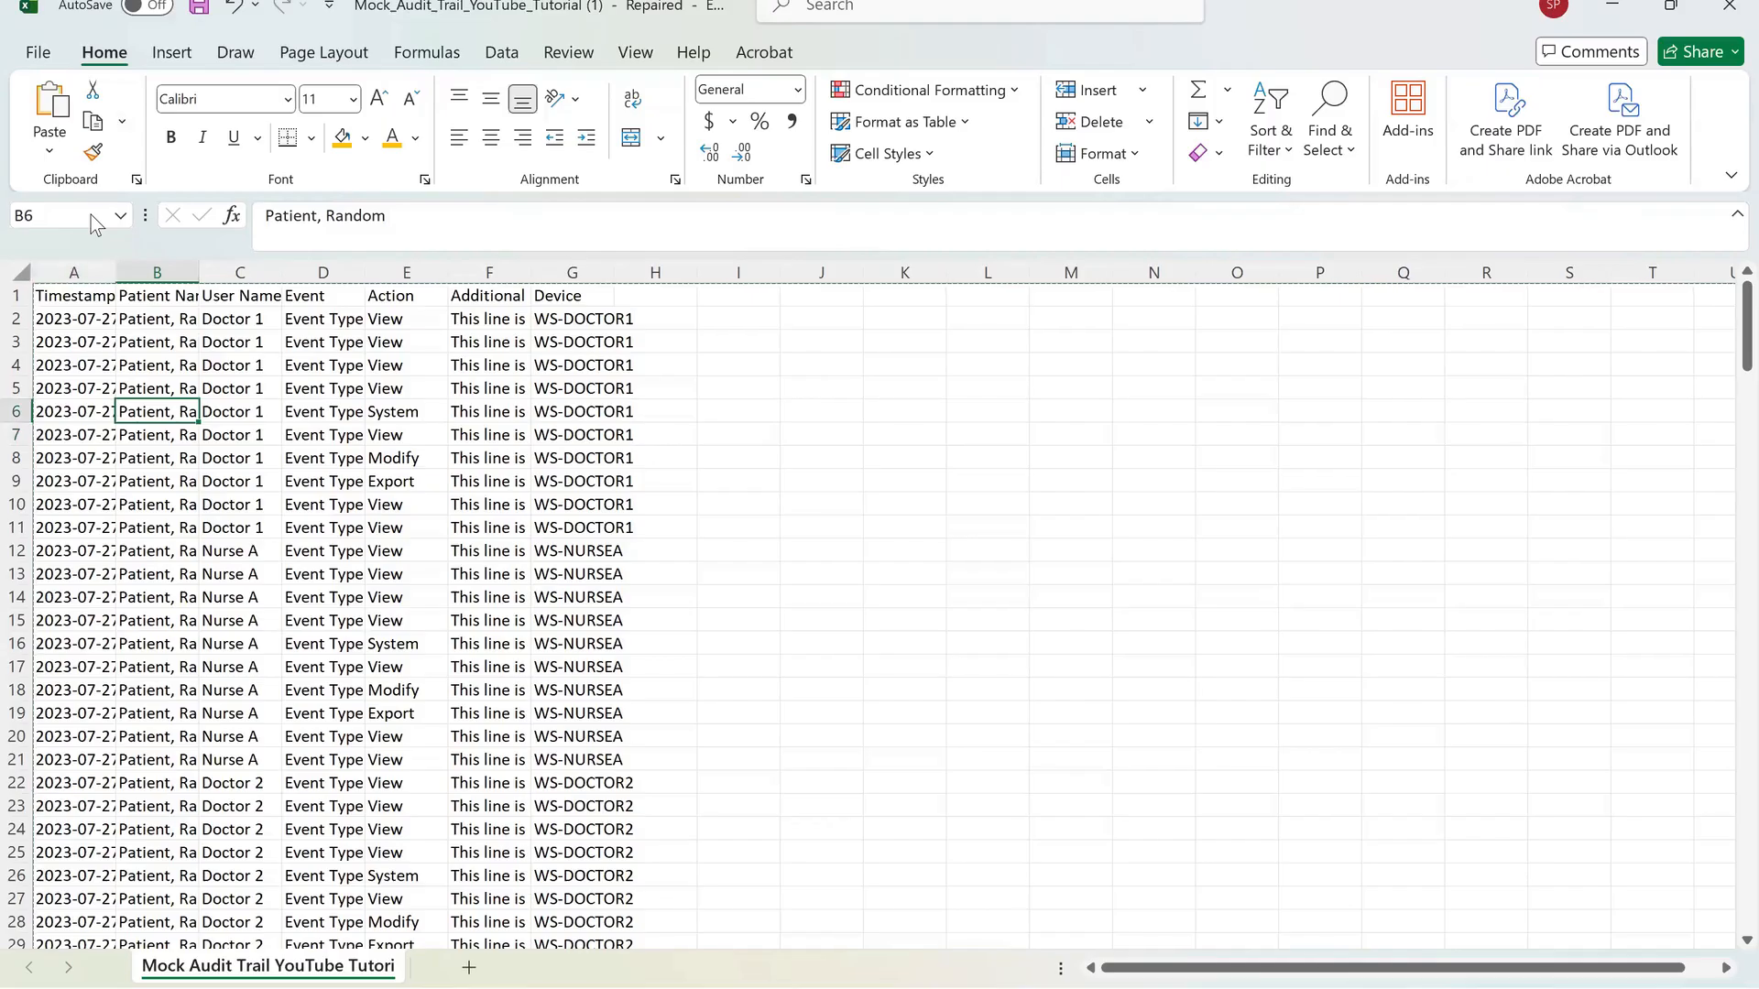
pyautogui.hotkey('ctrl', 'a')
pyautogui.hotkey('ctrl', 'a')
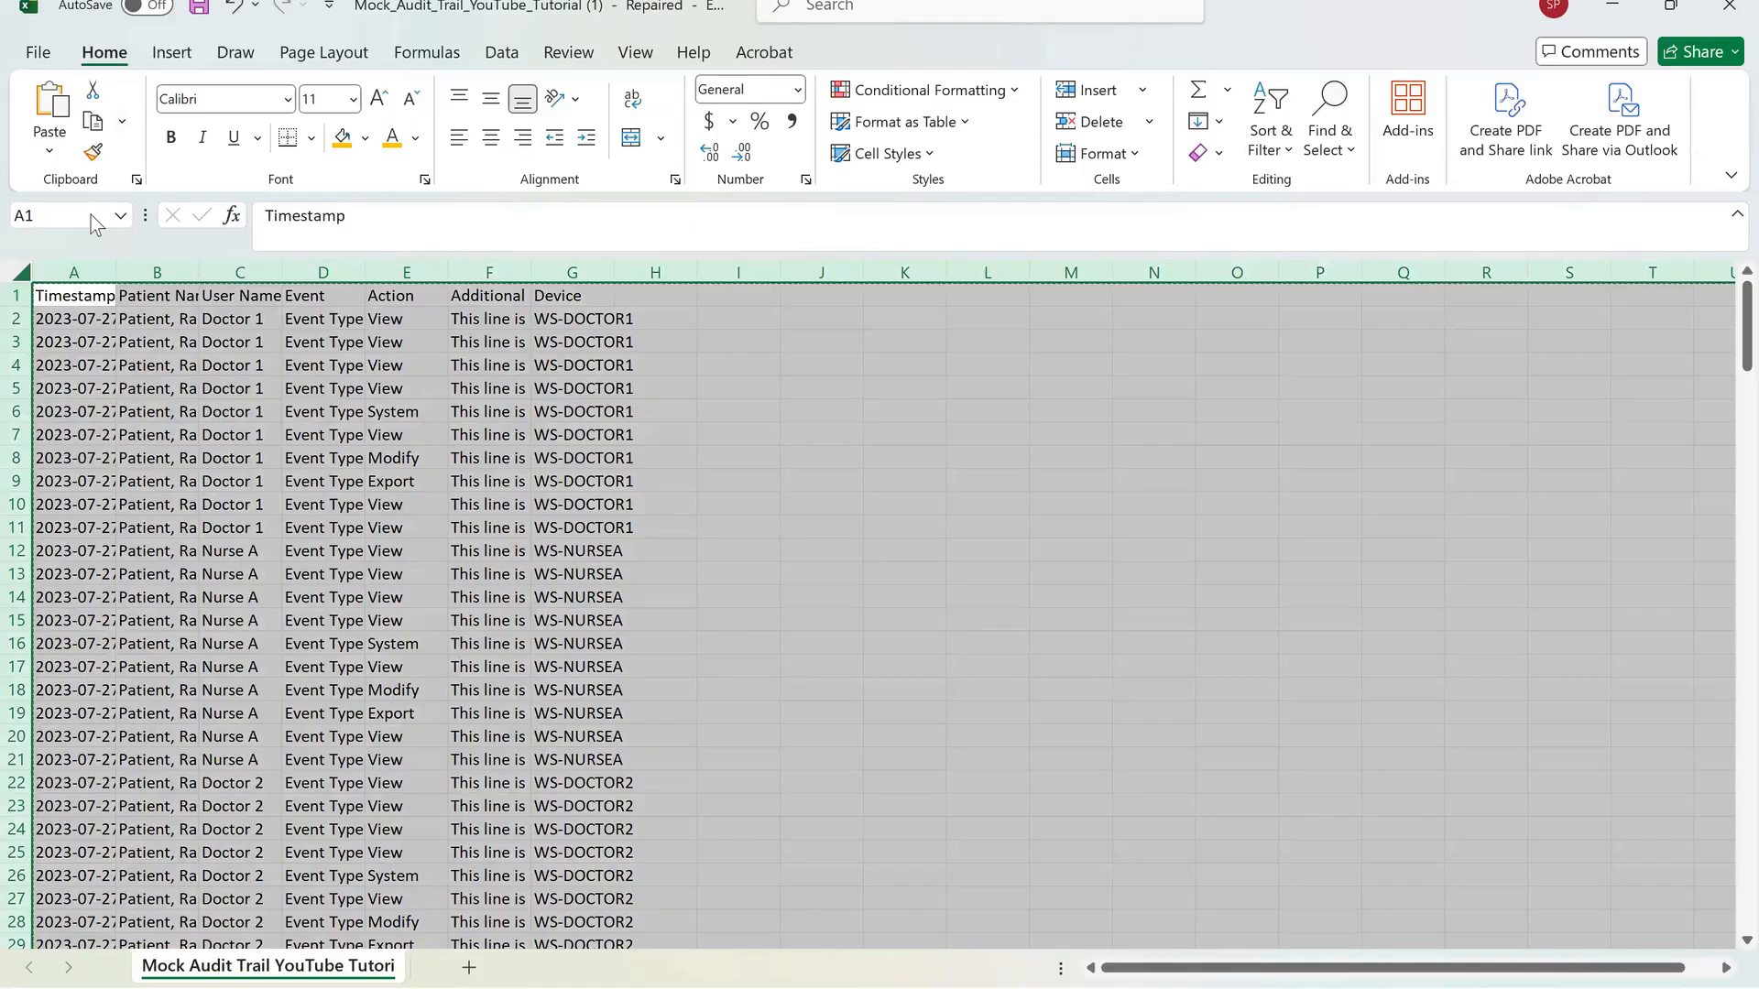
# Move down to a timestamp cell, select the whole sheet again, and open and dismiss its context menu.
pyautogui.press('Down')
pyautogui.press('Down')
pyautogui.press('Down')
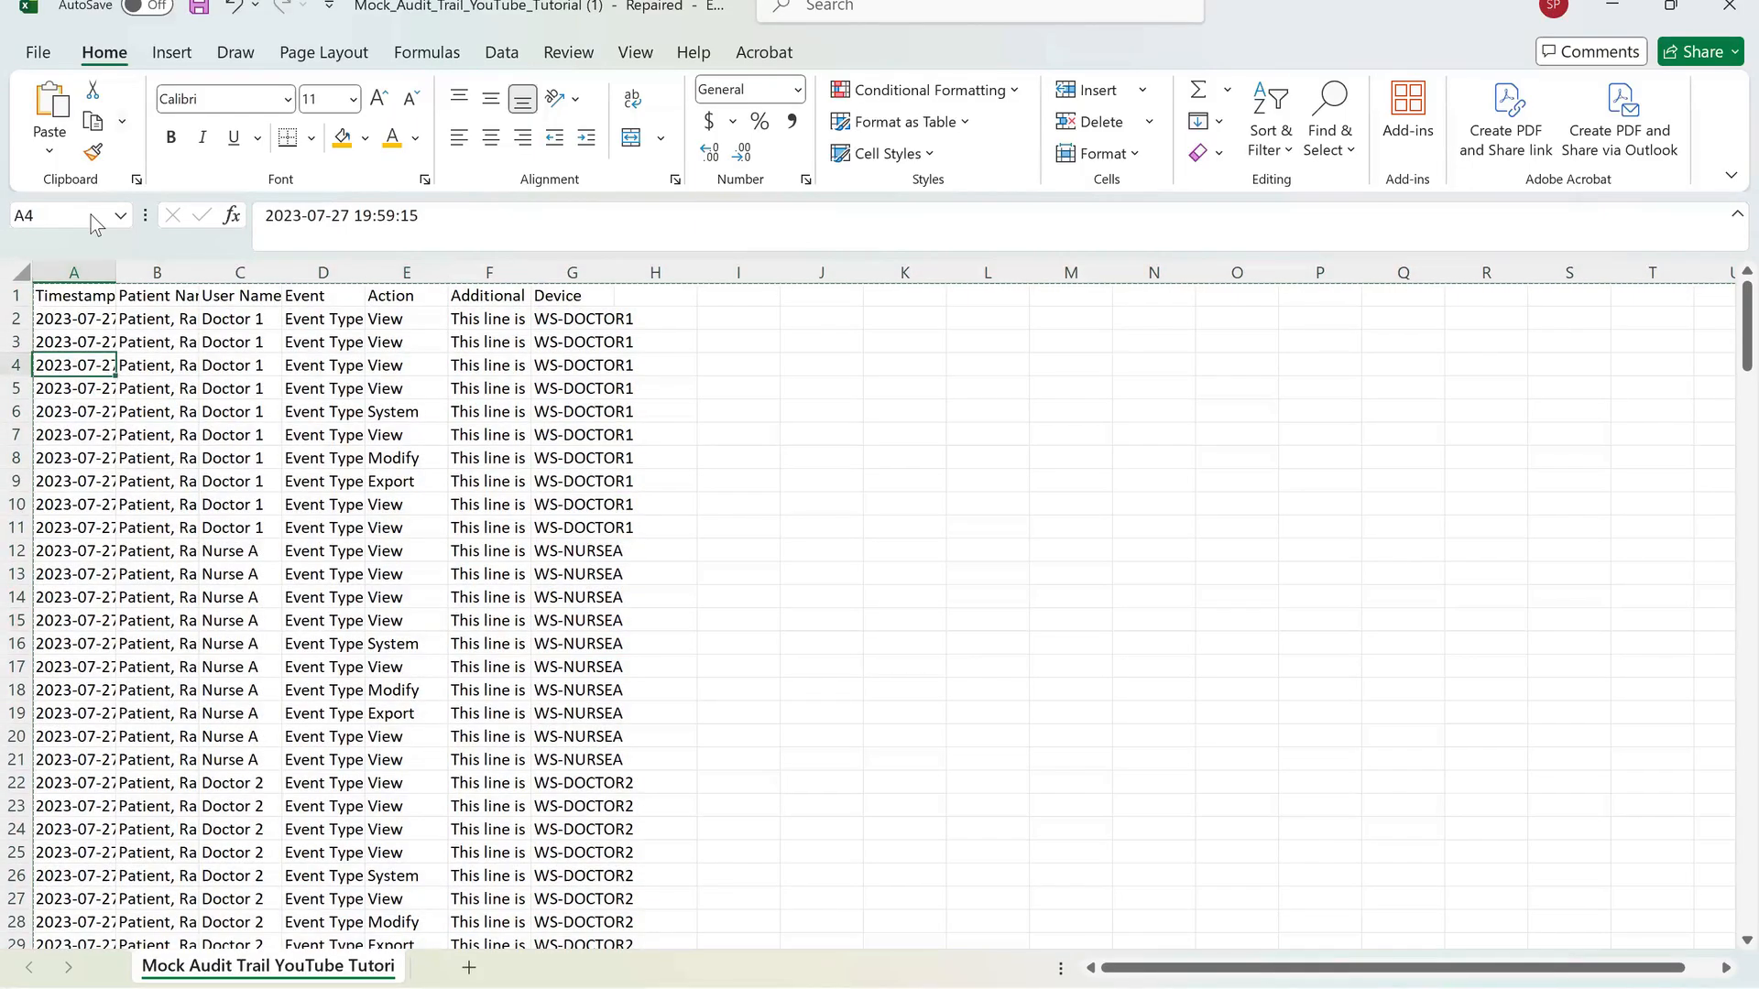
pyautogui.hotkey('ctrl', 'a')
pyautogui.hotkey('ctrl', 'a')
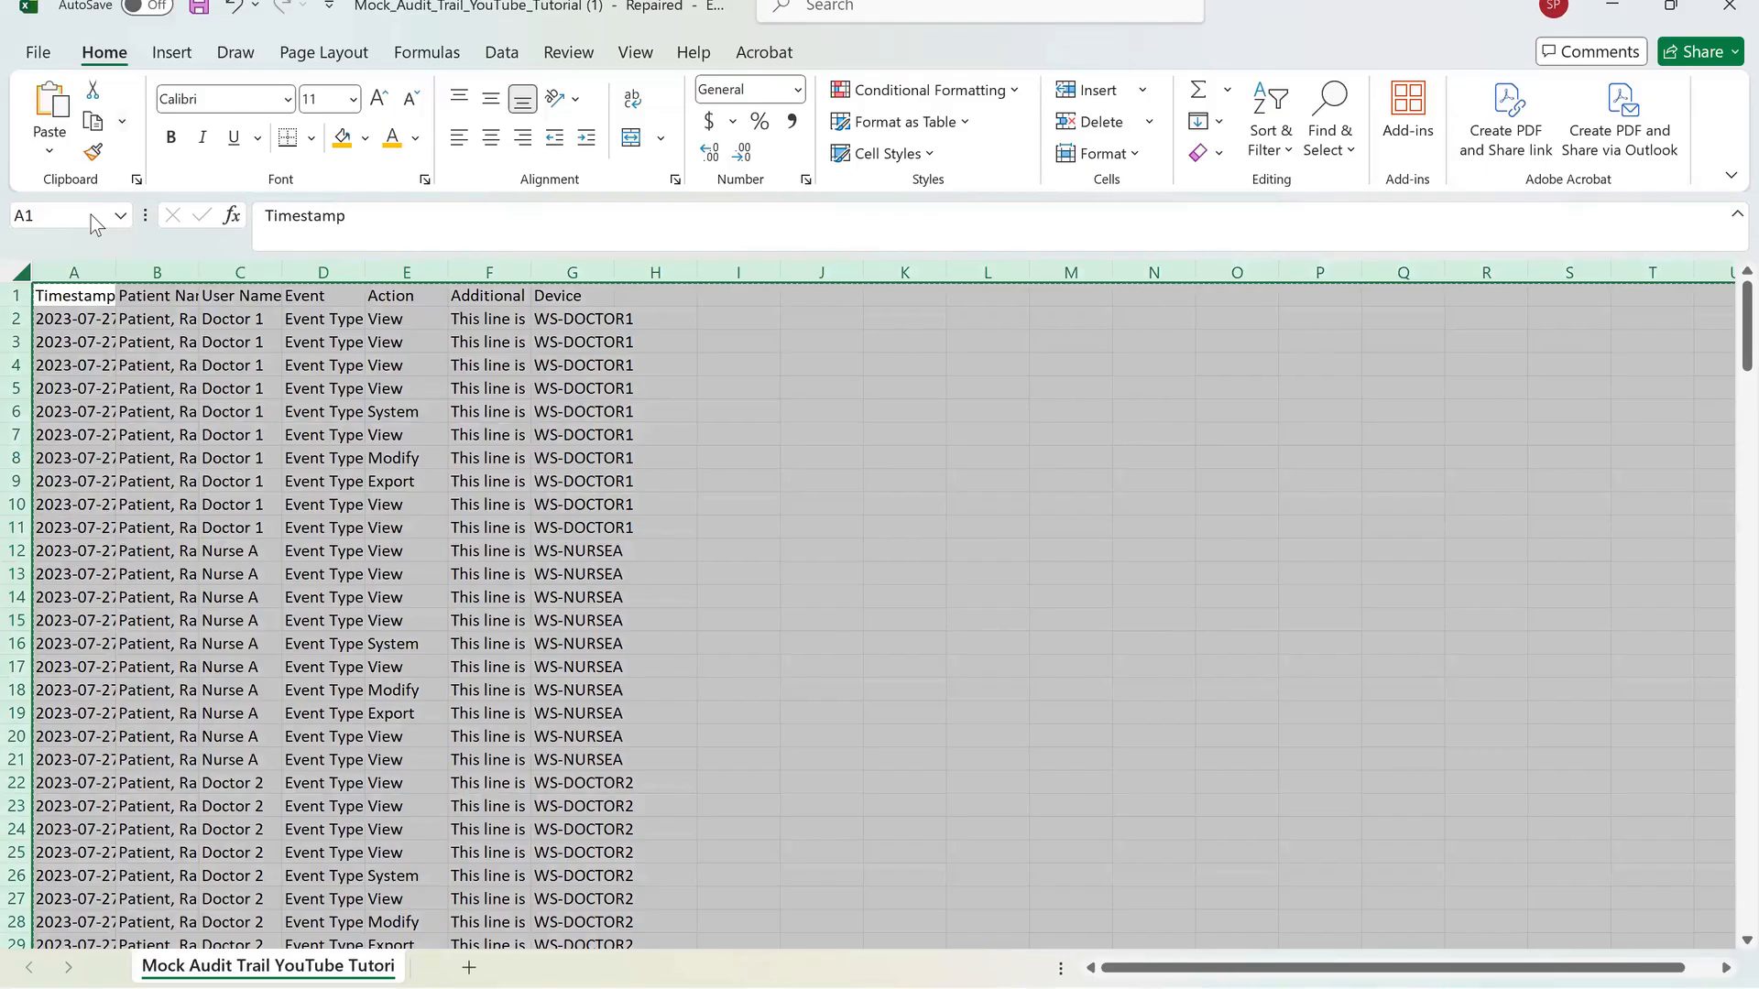
pyautogui.rightClick(90, 377)
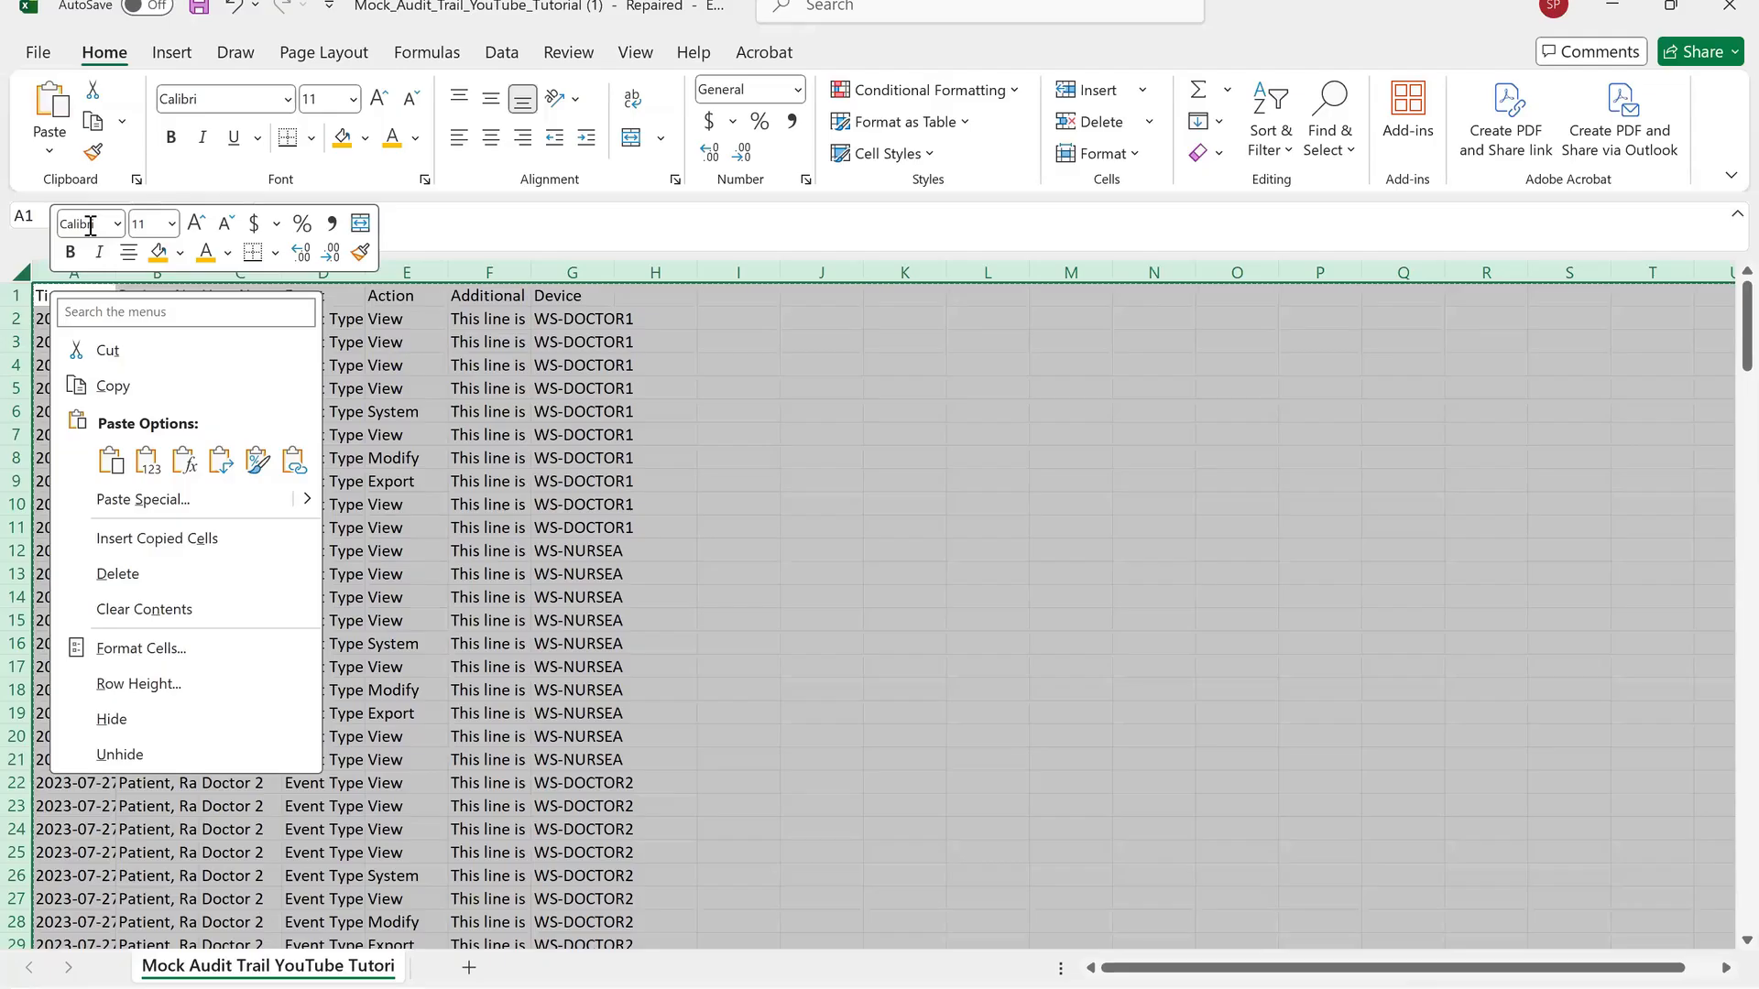
pyautogui.press('Escape')
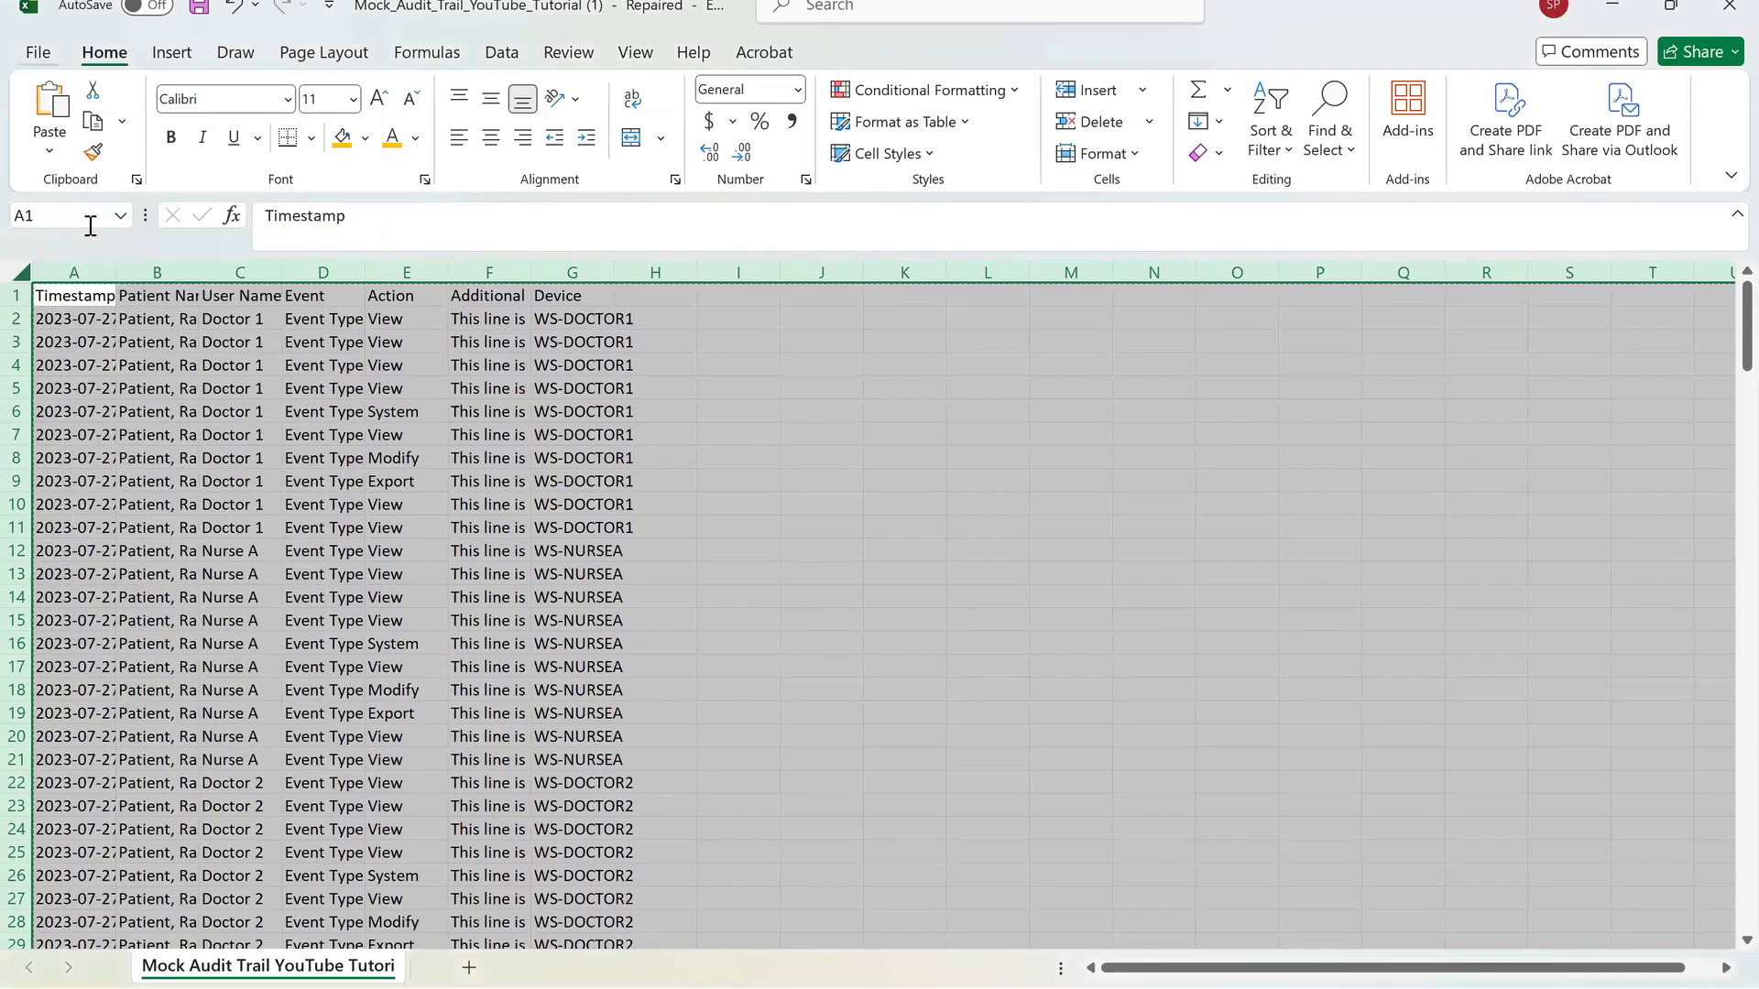
# Open the backstage view, browse the new workbook templates, and return to the worksheet.
pyautogui.hotkey('alt', 'f')
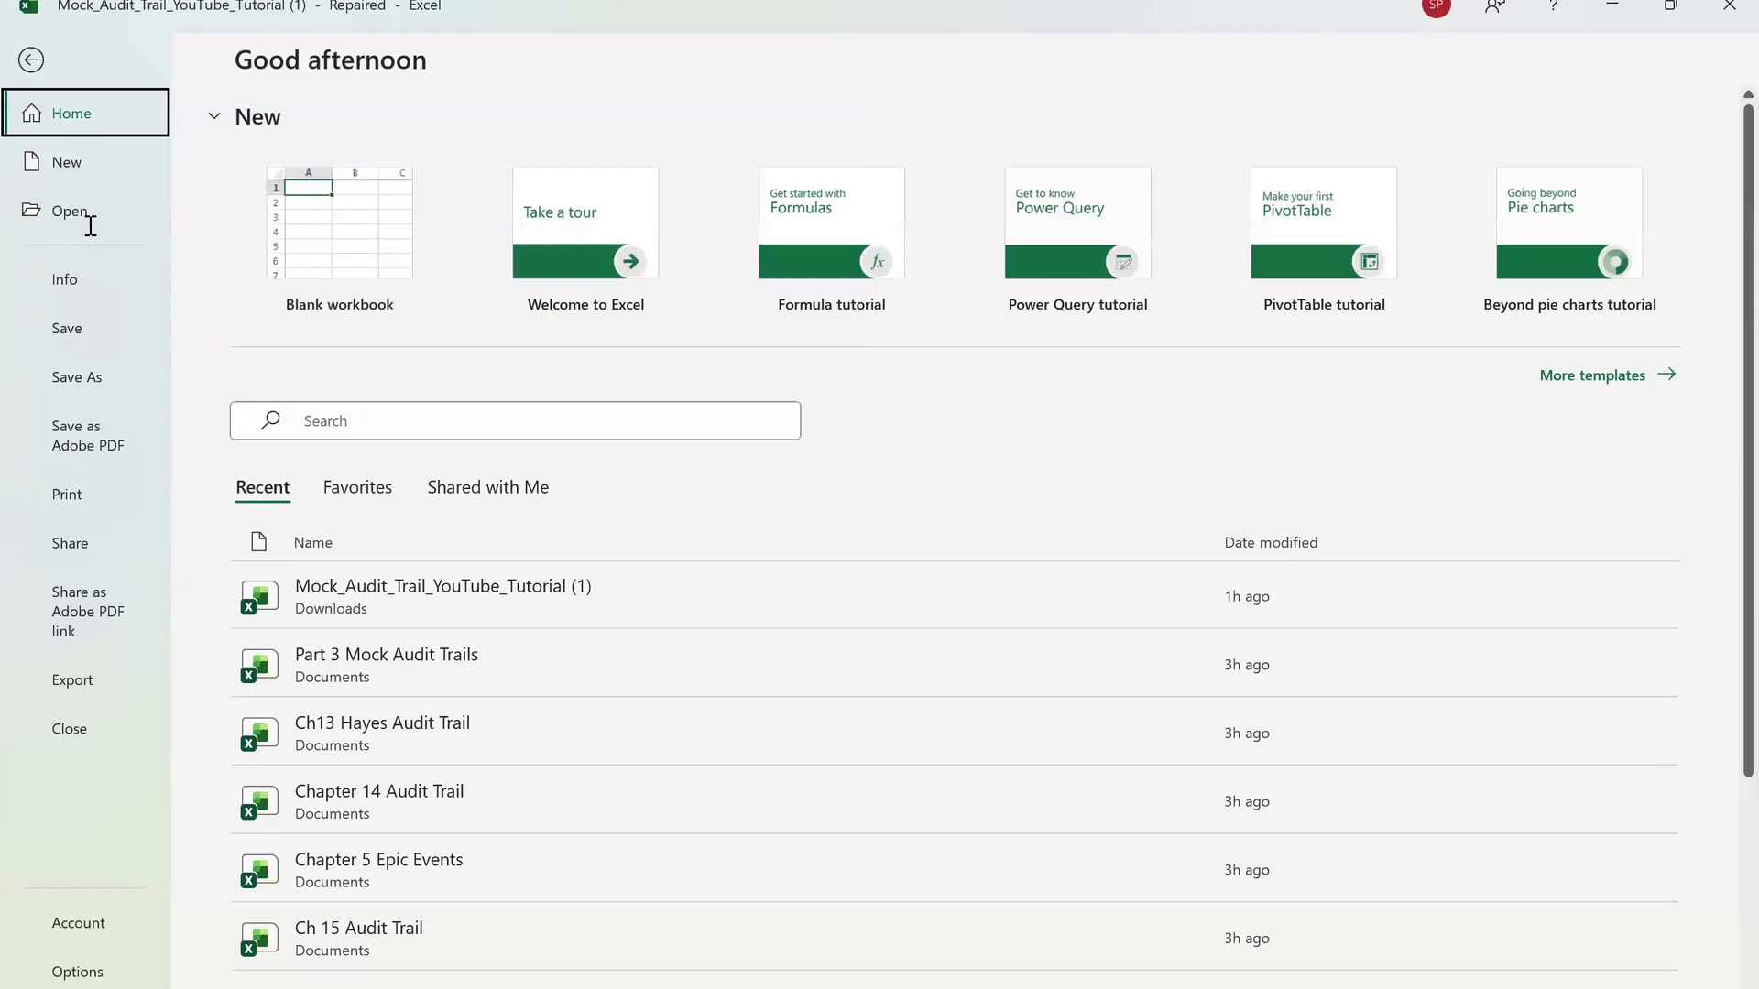
pyautogui.press('n')
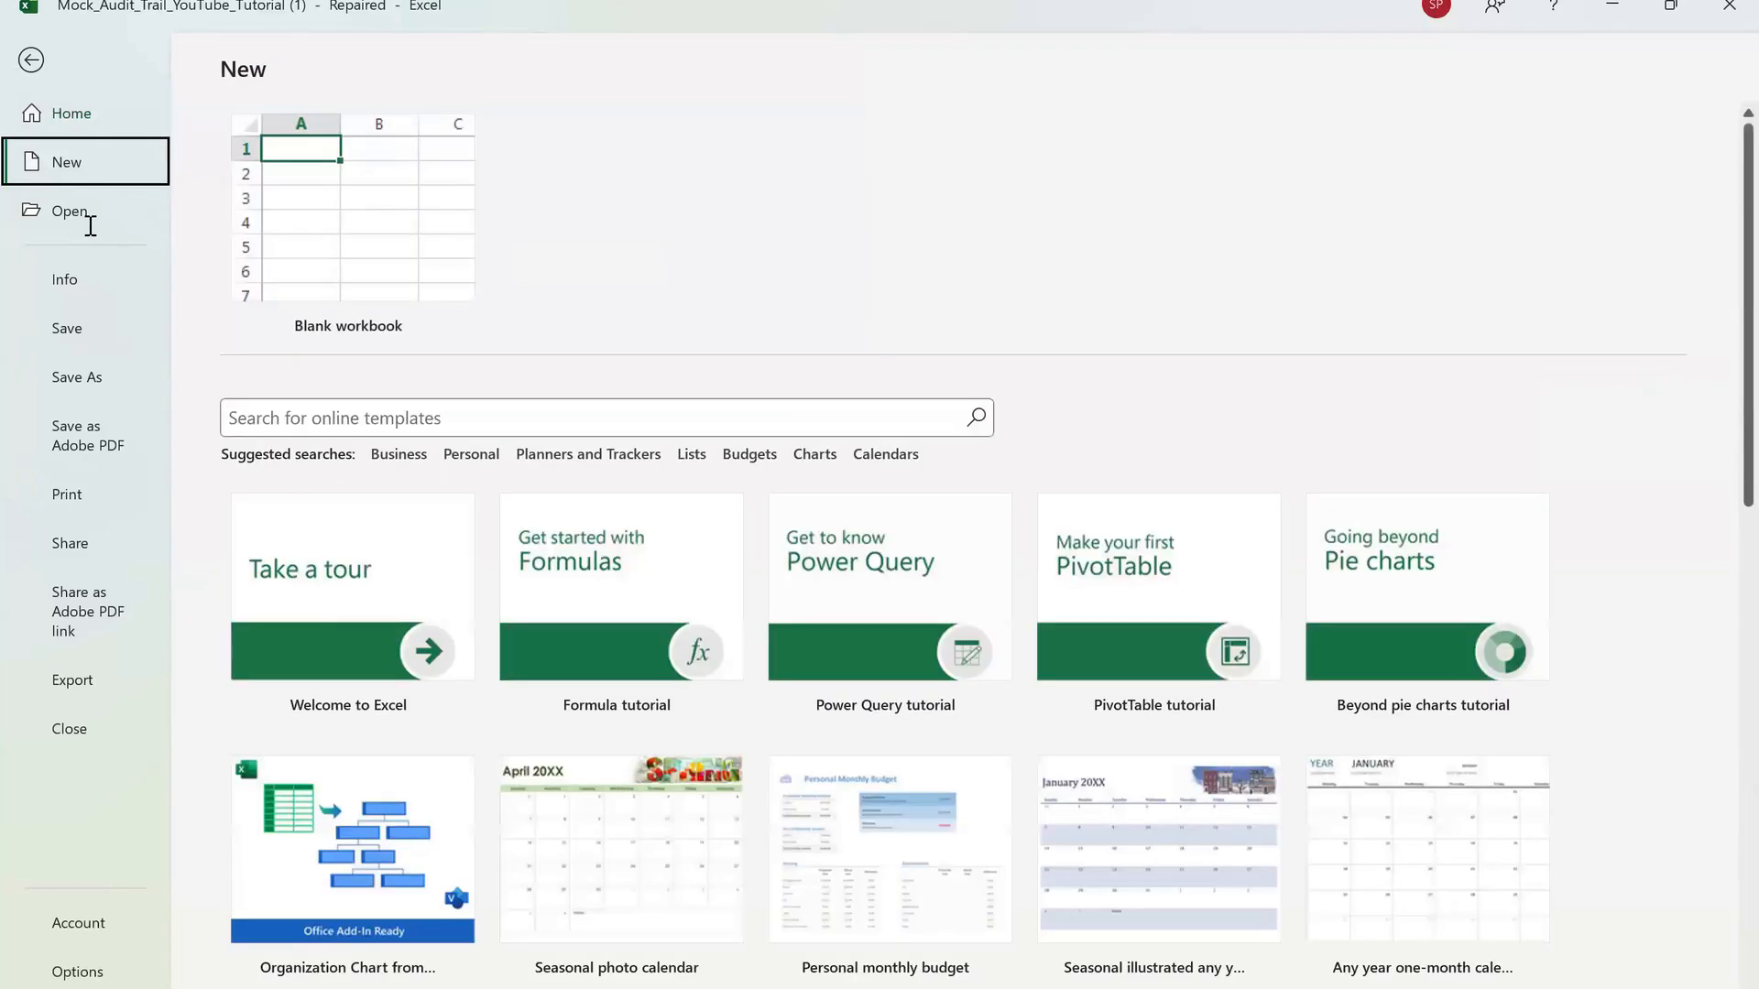
pyautogui.press('Tab')
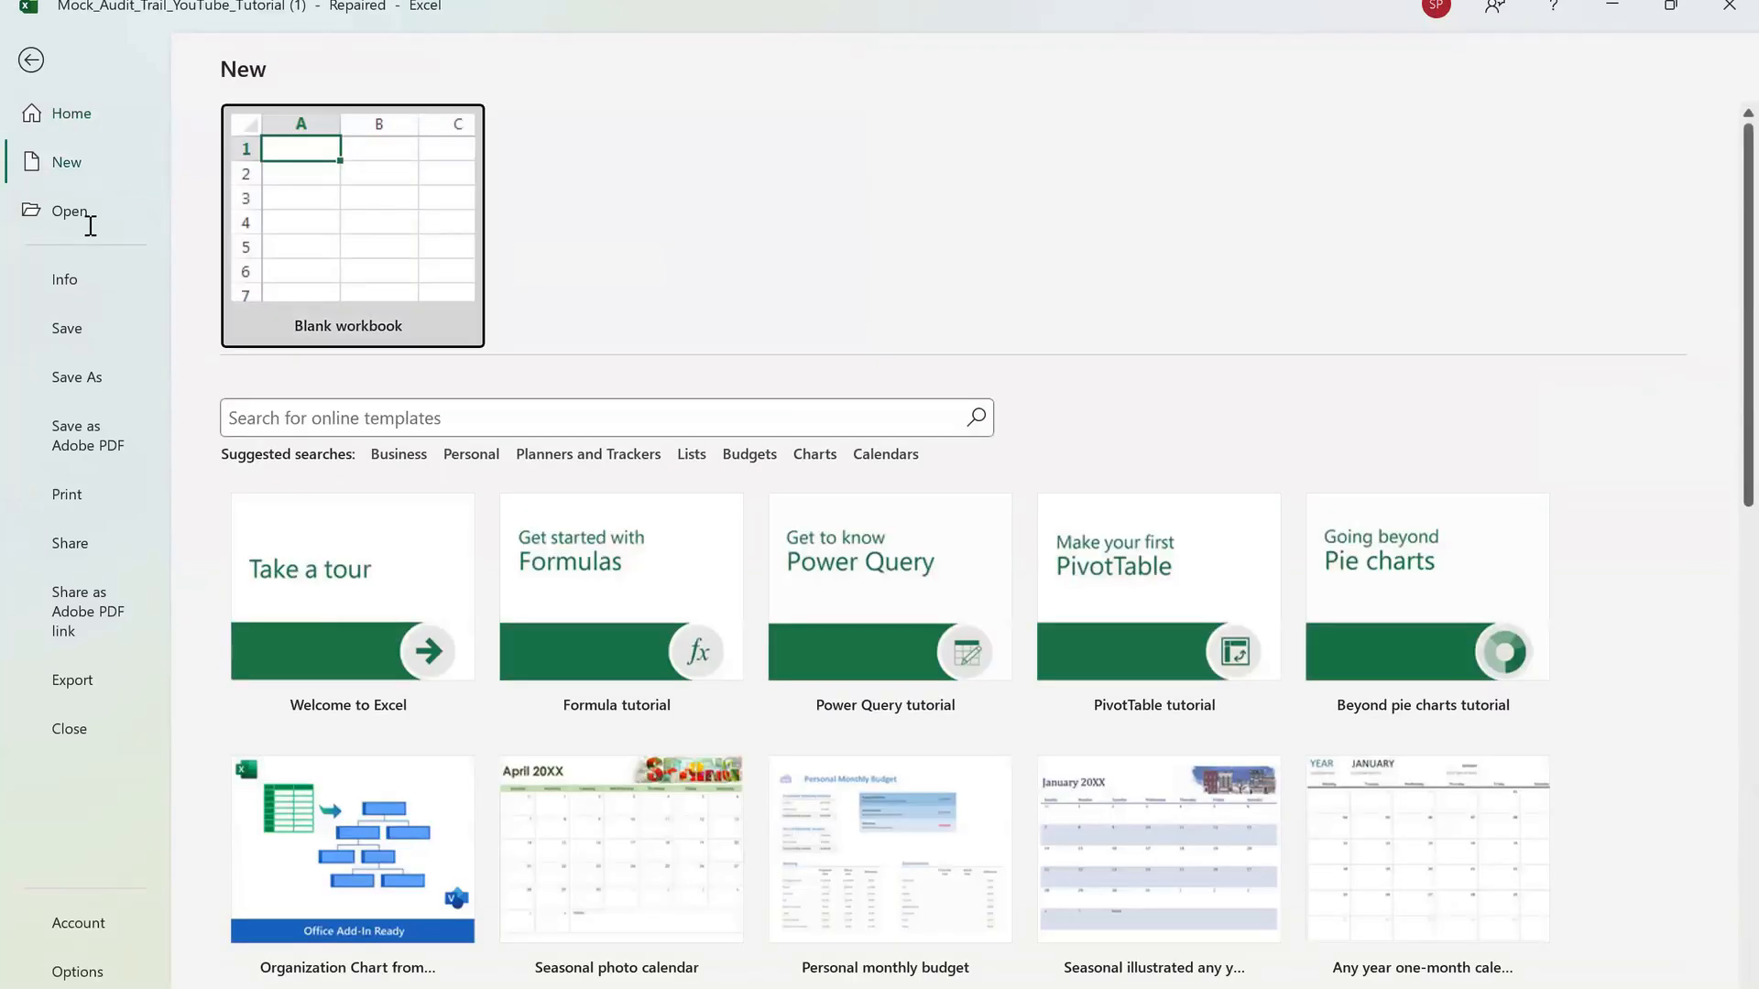
pyautogui.press('Escape')
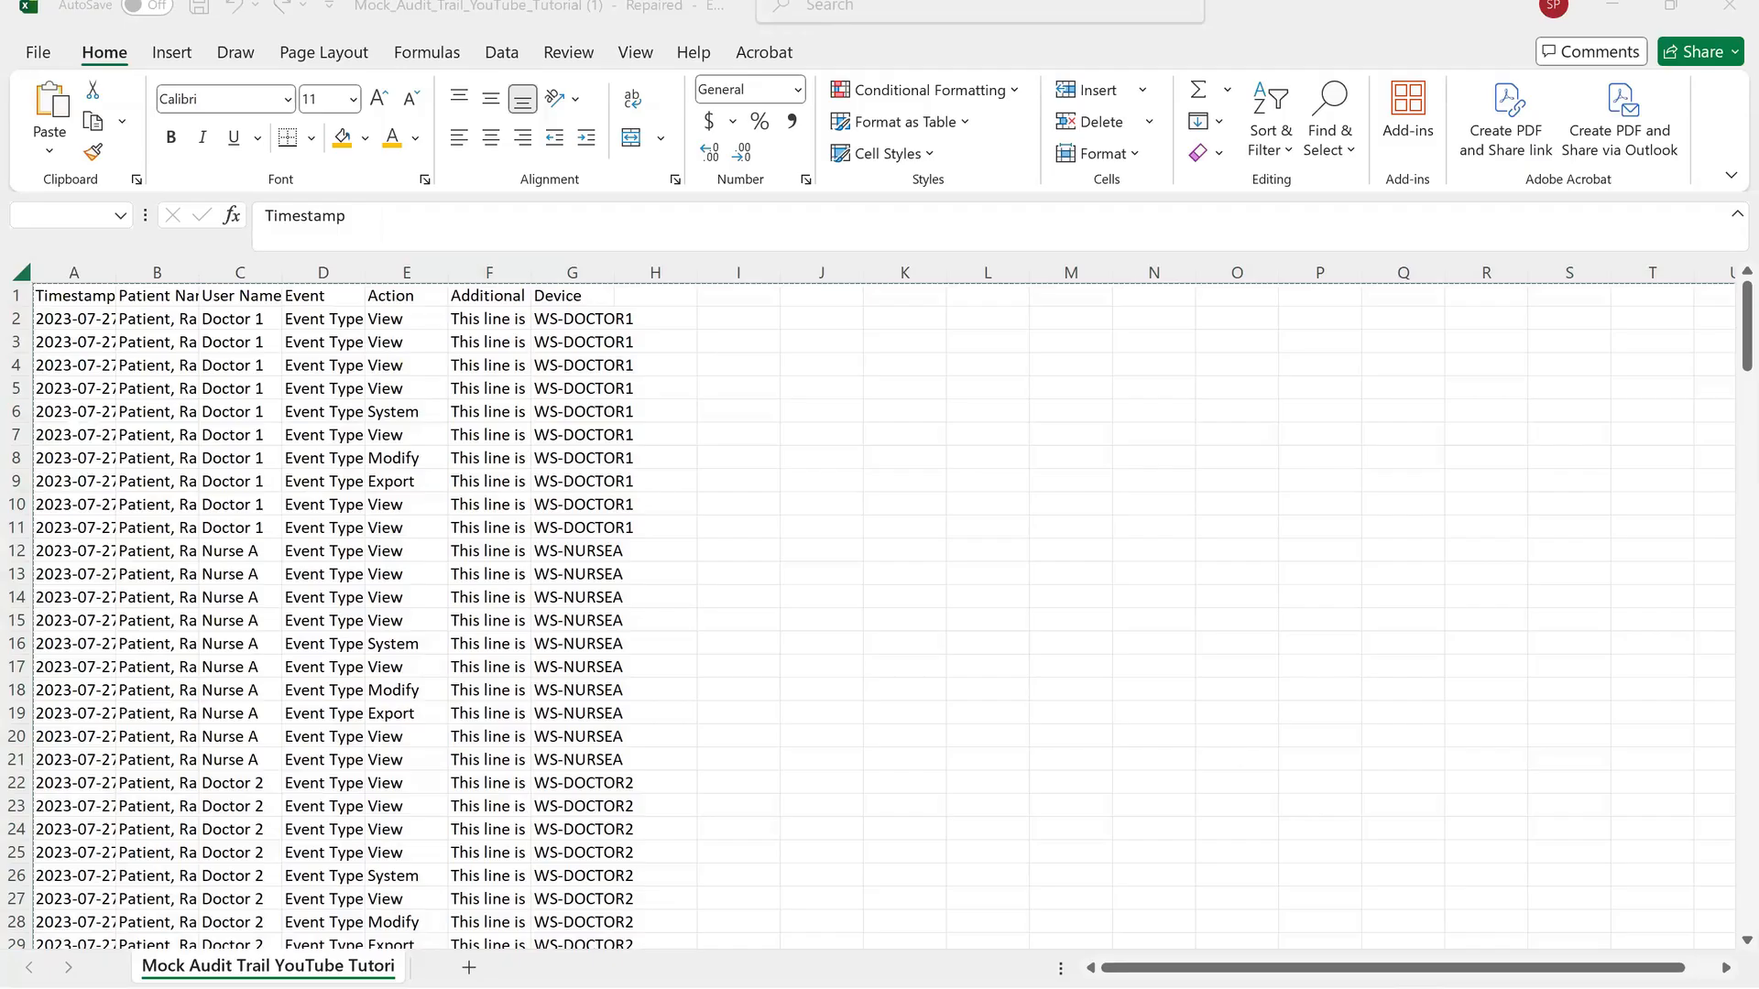
# Select each column from A through H in turn, ending back on column A.
pyautogui.hotkey('ctrl', 'a')
pyautogui.click(738, 549)
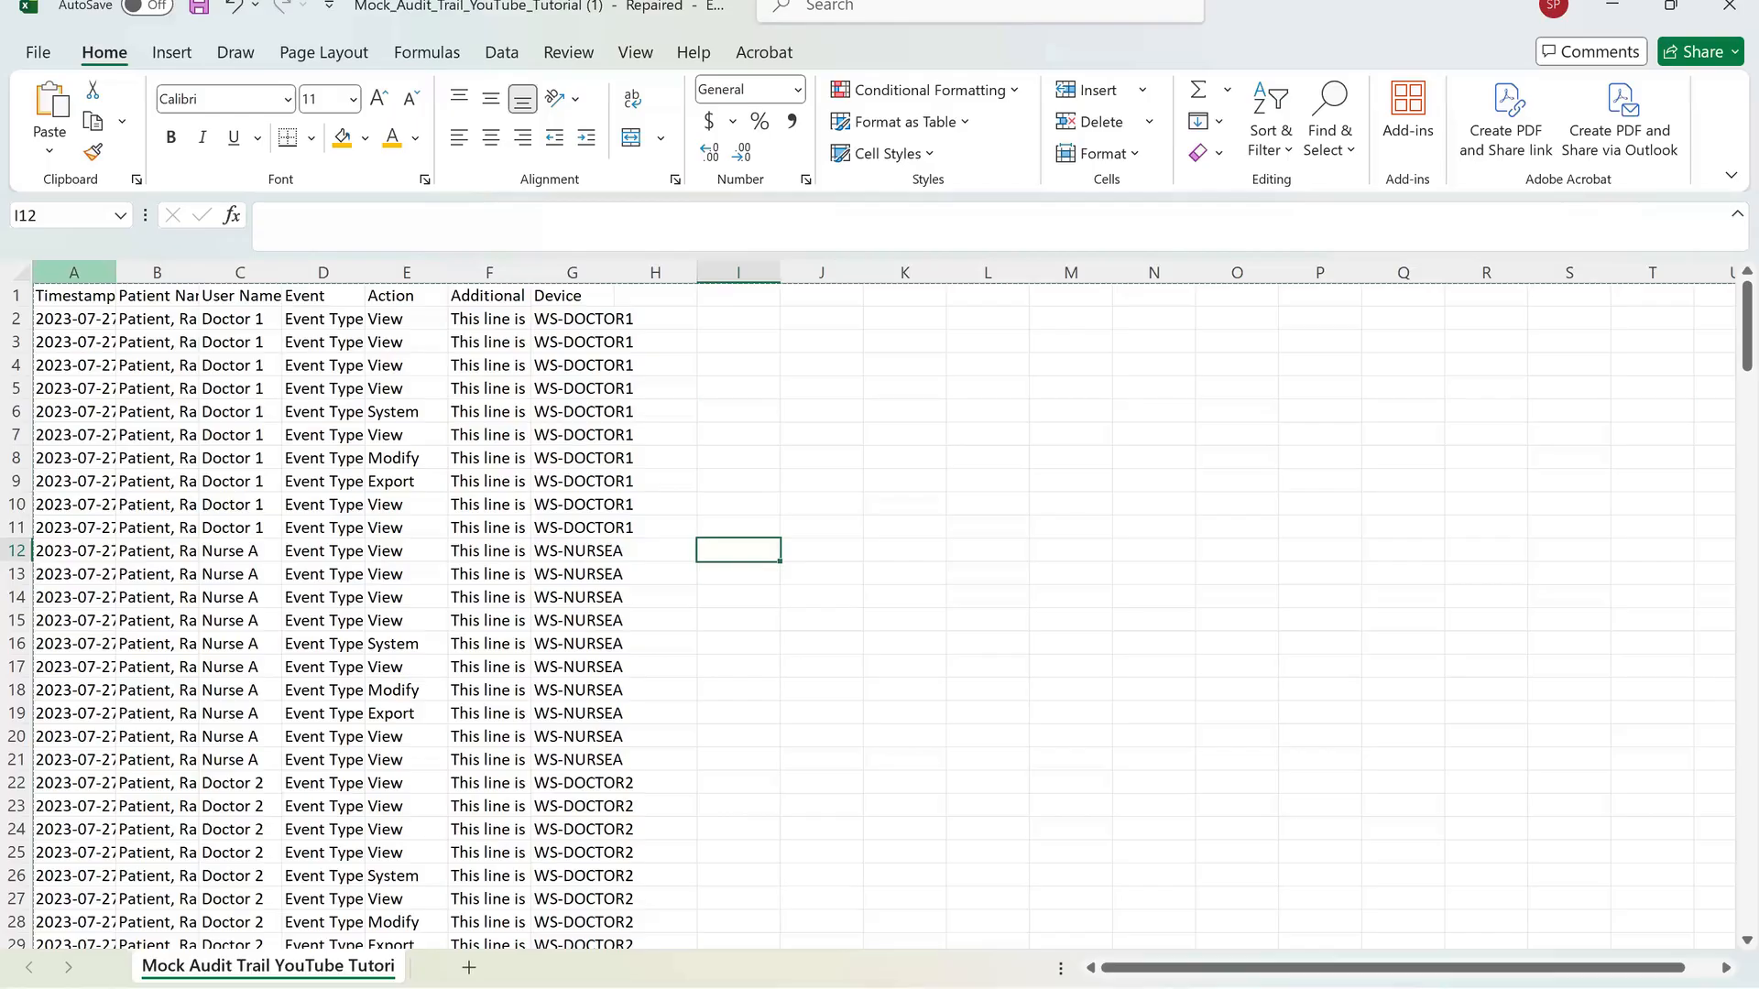
pyautogui.click(157, 272)
pyautogui.click(240, 272)
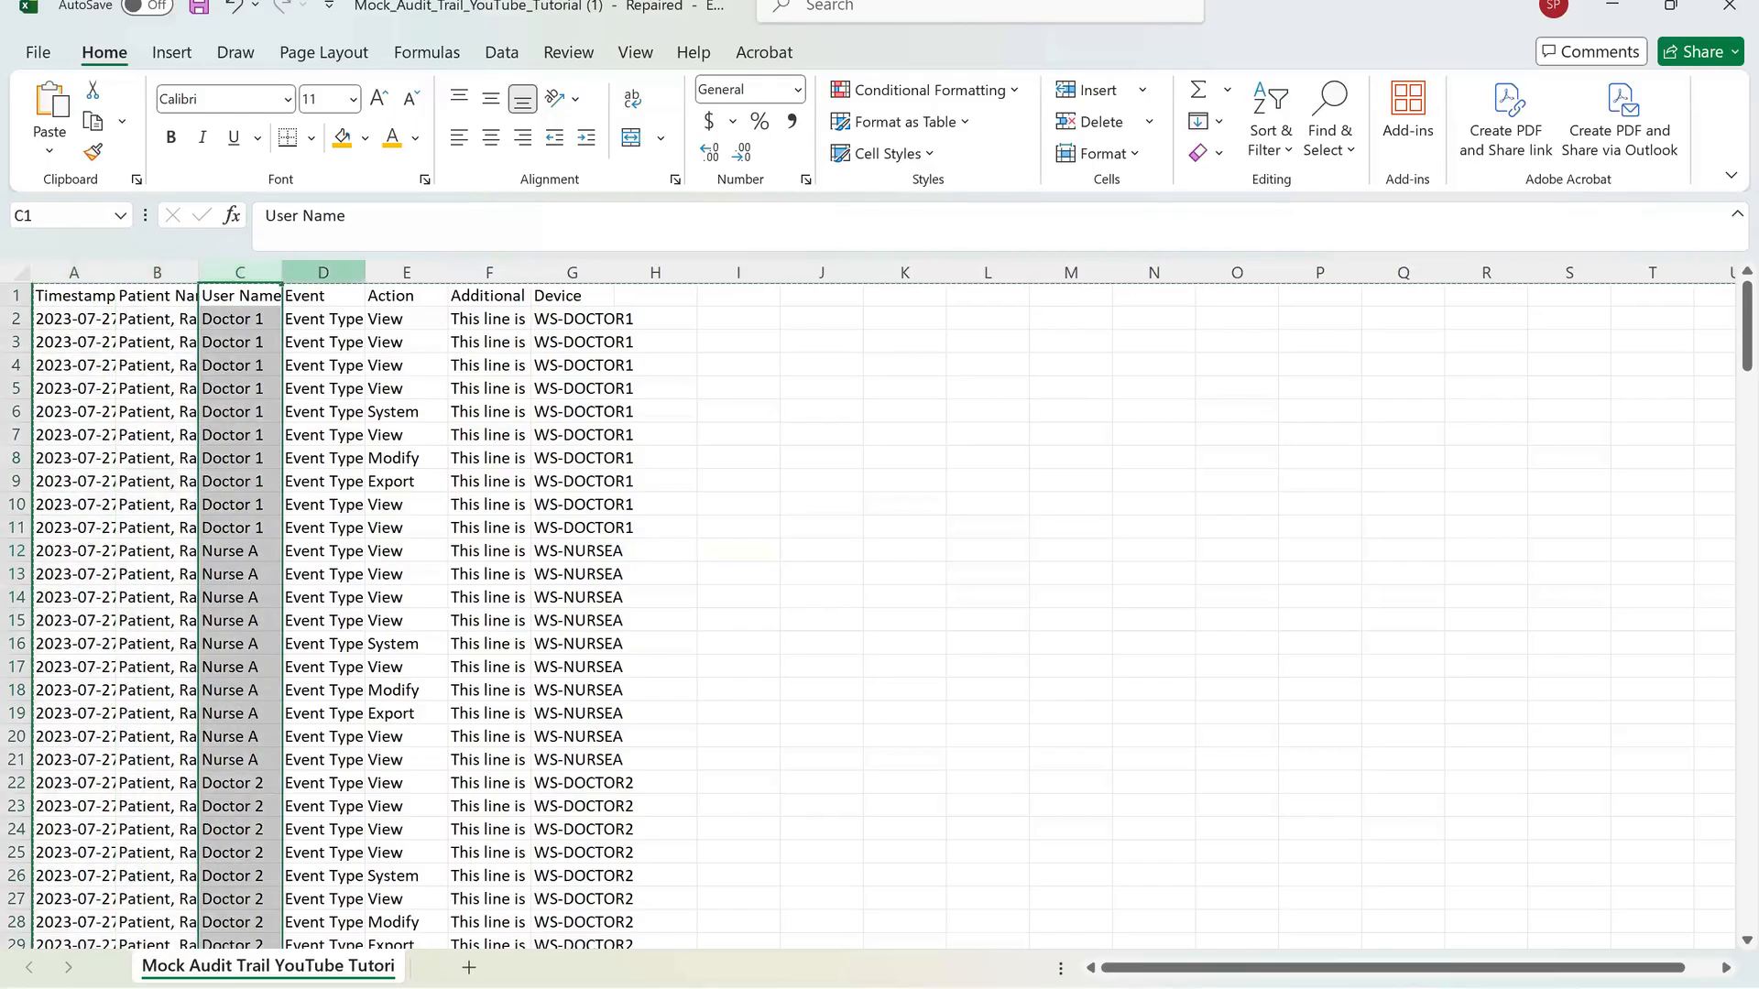
pyautogui.click(324, 272)
pyautogui.click(407, 272)
pyautogui.click(489, 272)
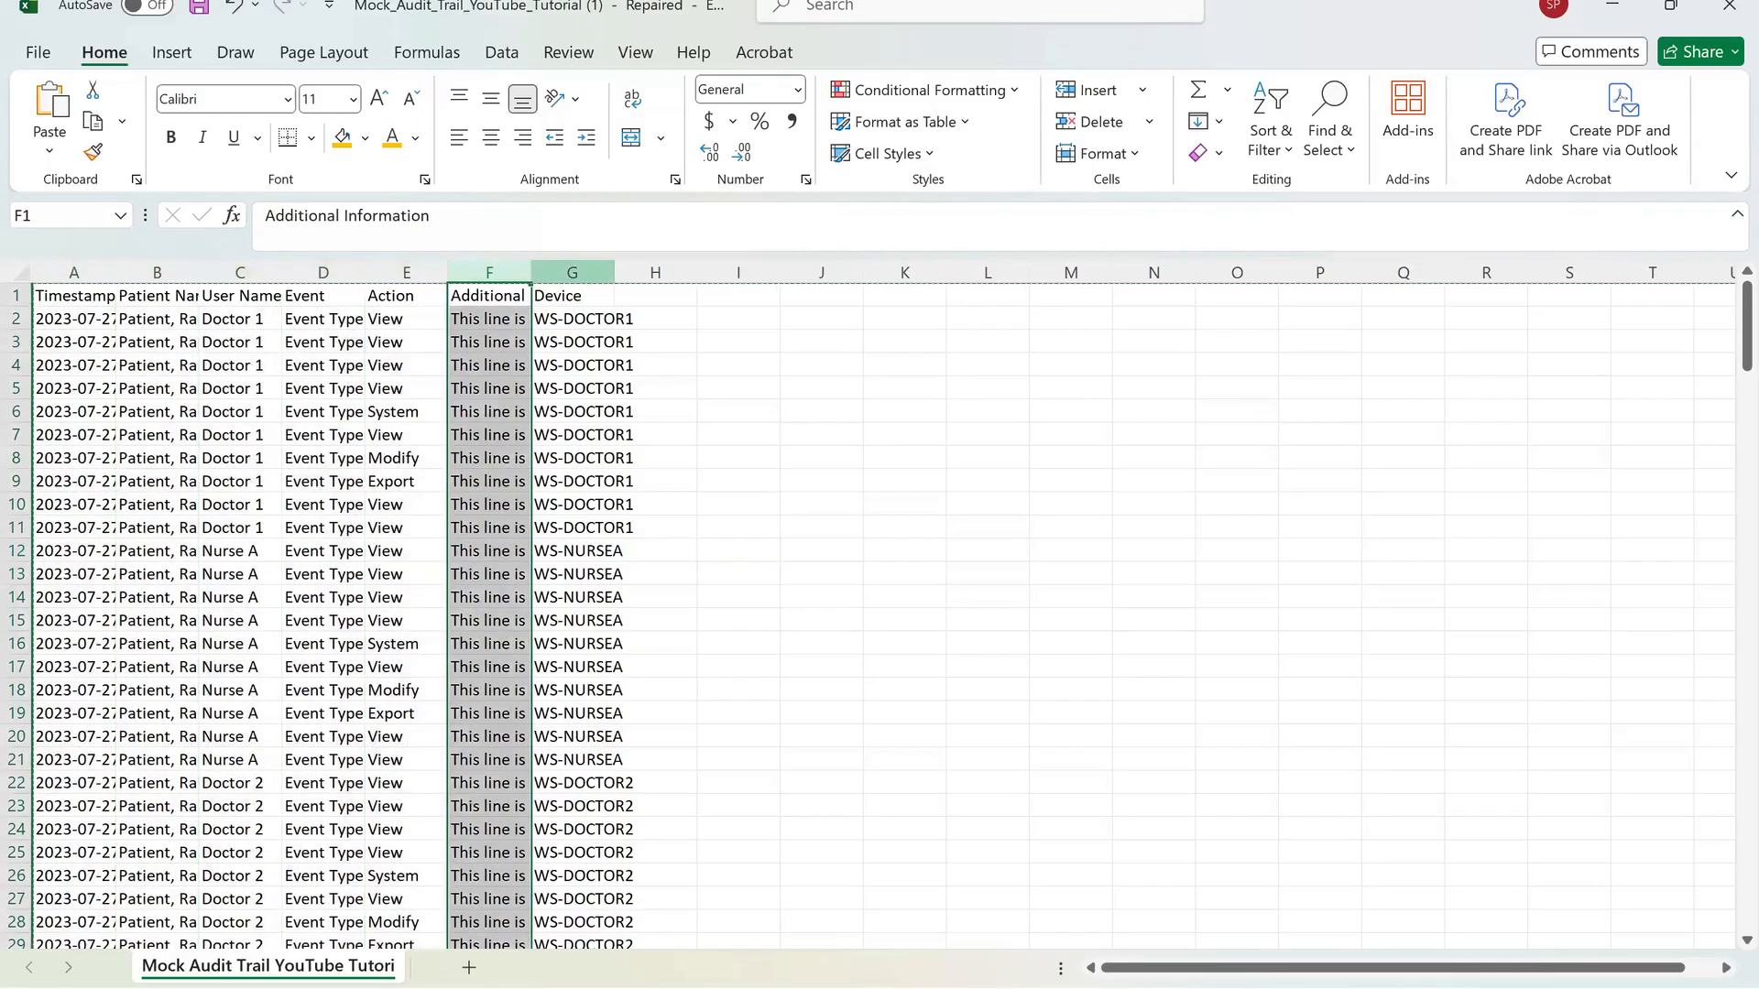
pyautogui.click(572, 272)
pyautogui.click(655, 272)
pyautogui.click(74, 272)
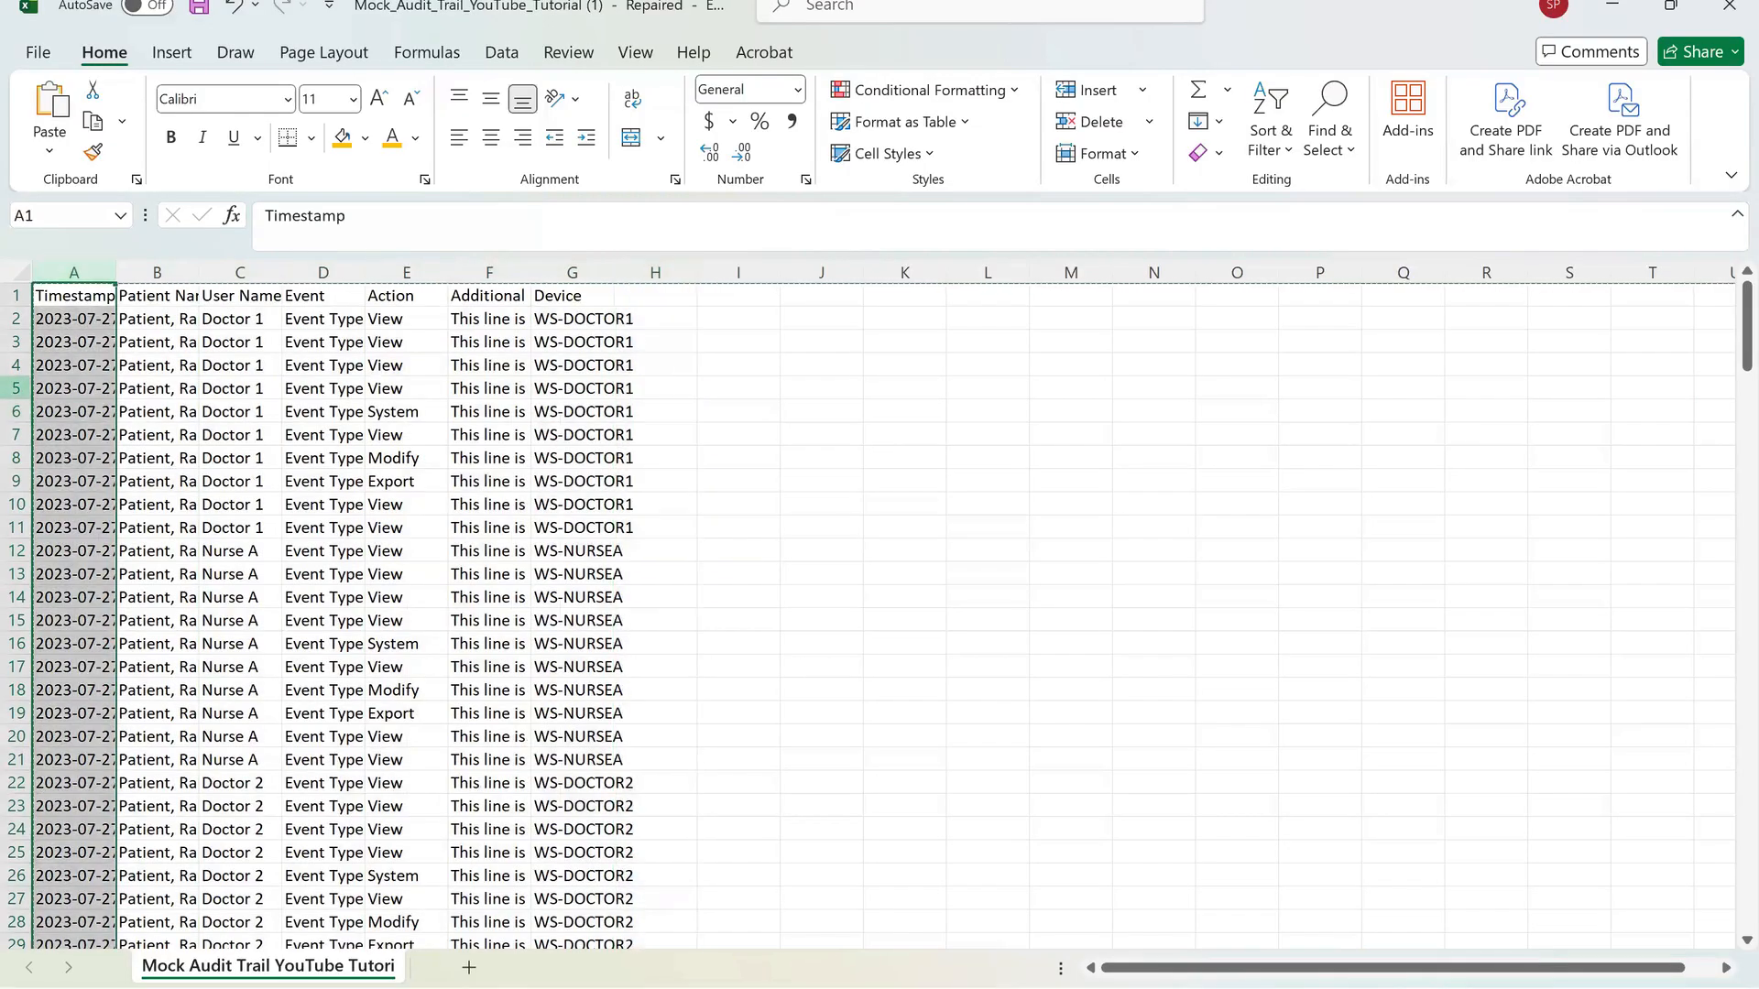
# Select rows 6 through 9 one at a time, then select cell A12.
pyautogui.click(16, 411)
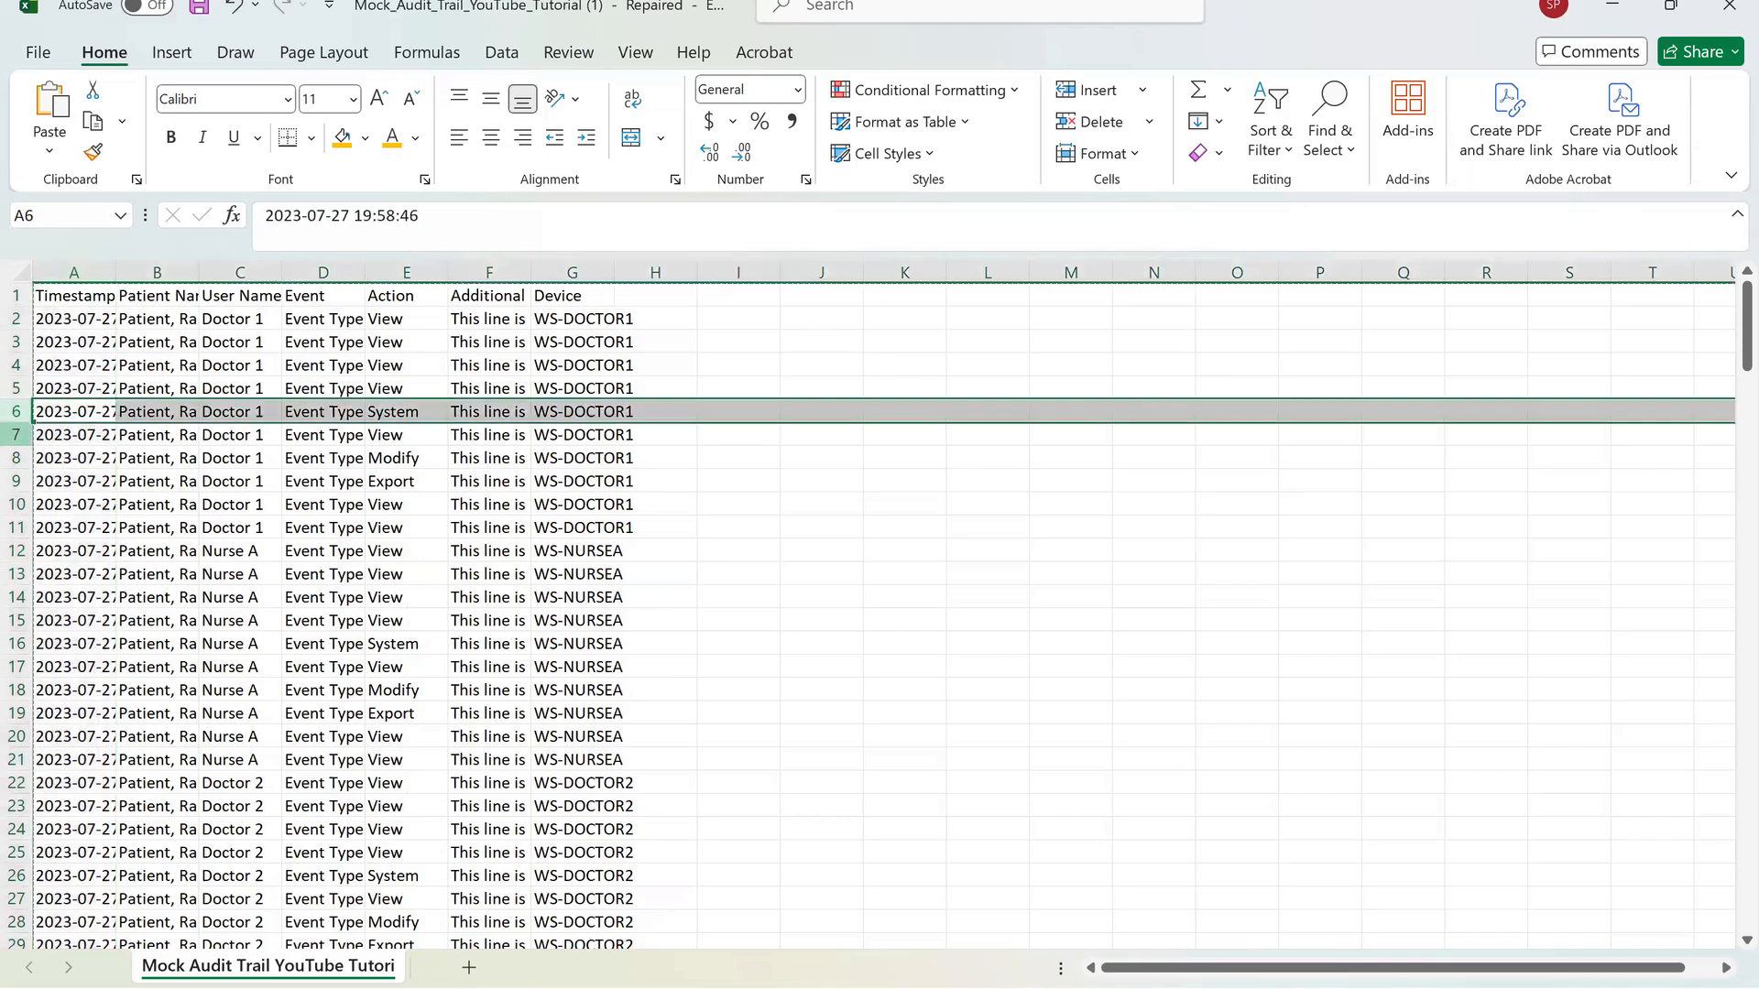
pyautogui.click(16, 434)
pyautogui.click(15, 458)
pyautogui.click(15, 481)
pyautogui.click(74, 550)
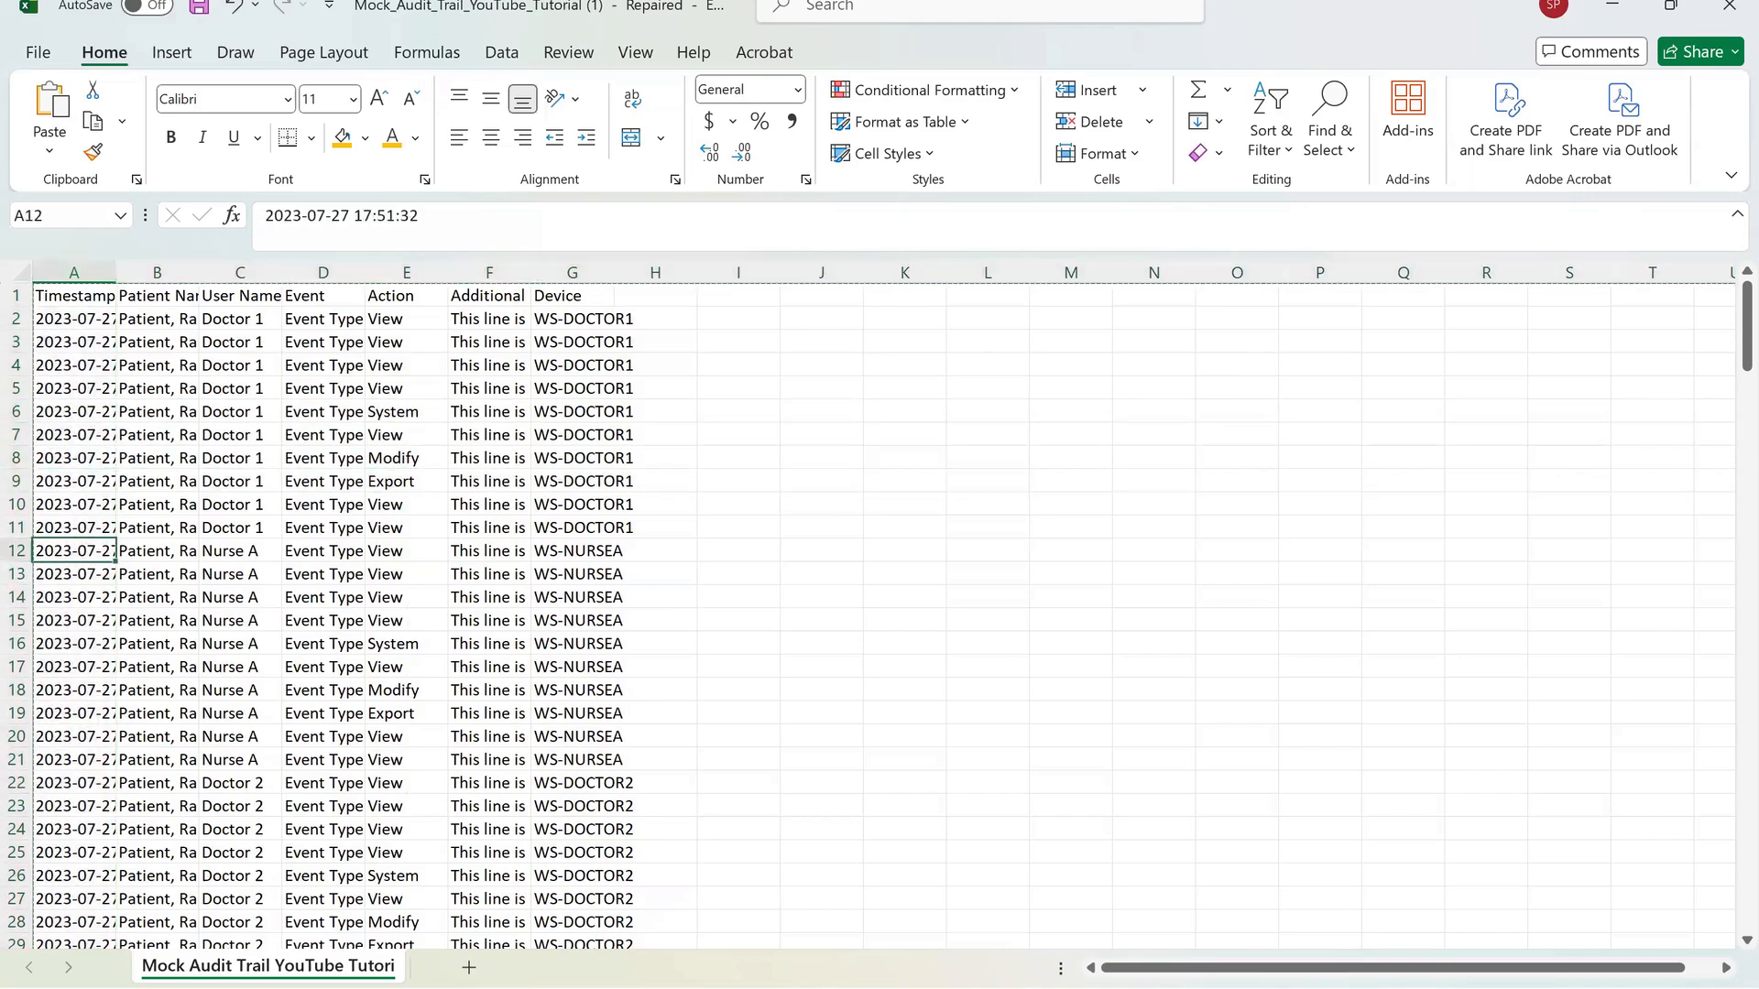
# Select various cells in the empty area and across the data columns to compare their cell references.
pyautogui.click(821, 481)
pyautogui.click(905, 481)
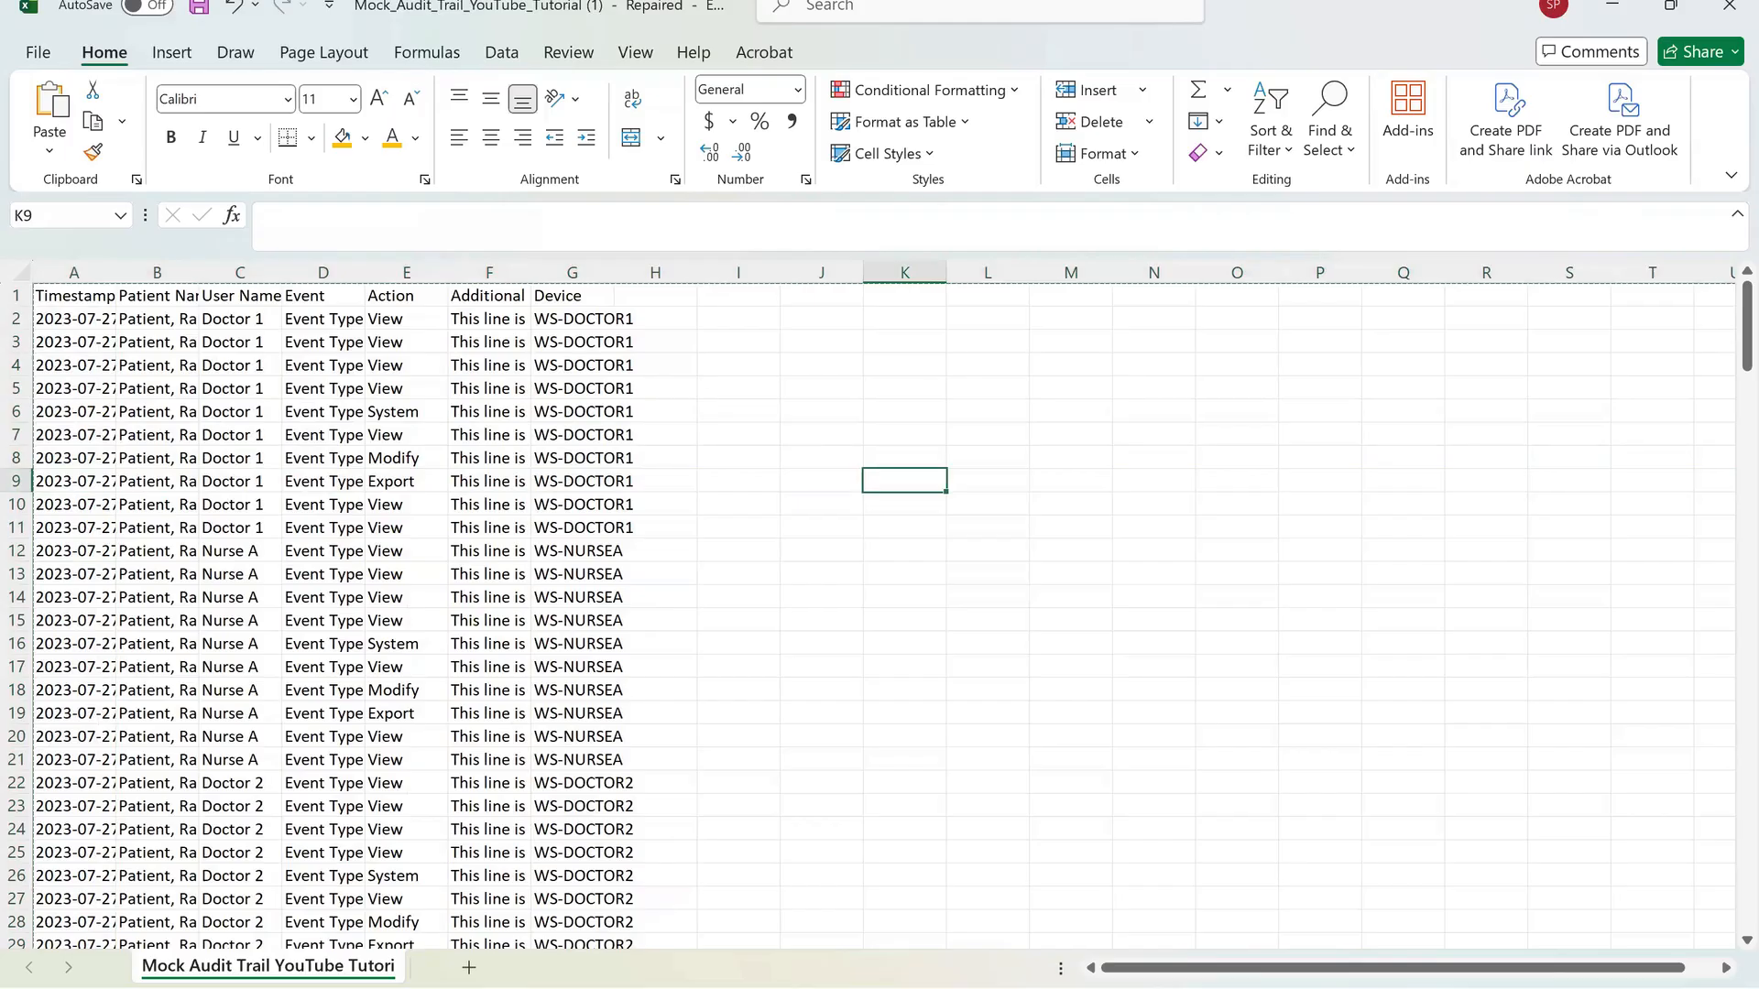
pyautogui.click(987, 458)
pyautogui.click(987, 434)
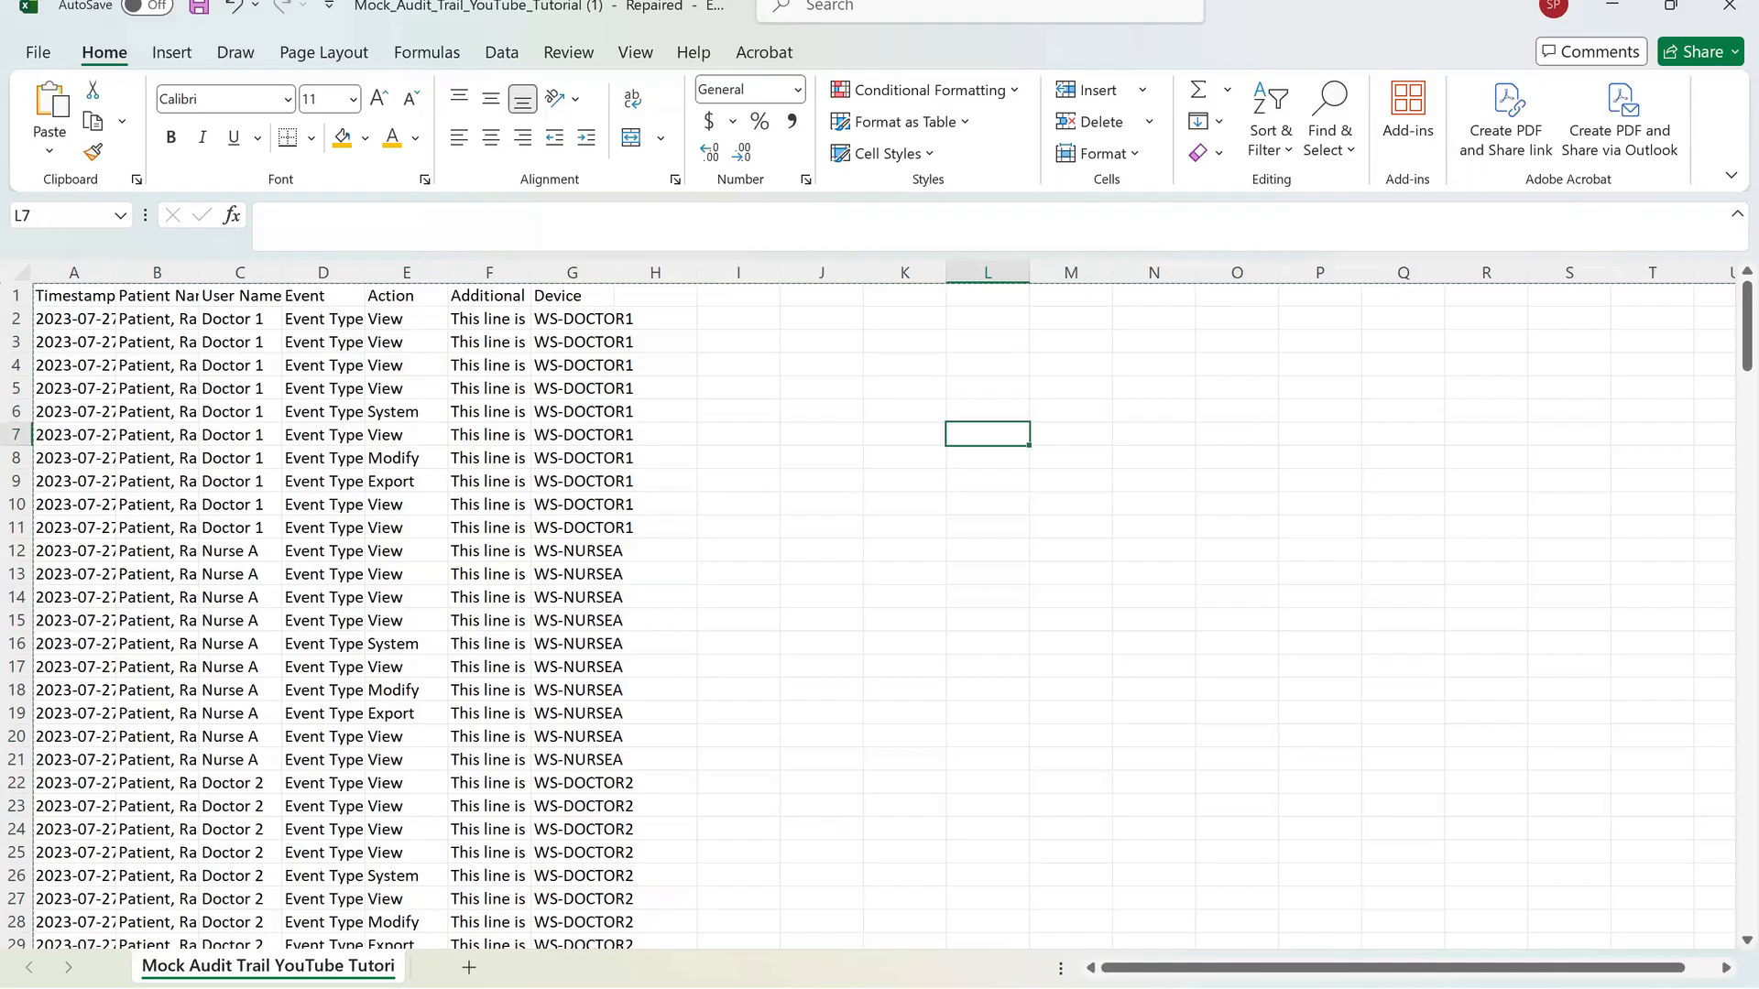
pyautogui.click(57, 216)
pyautogui.click(73, 412)
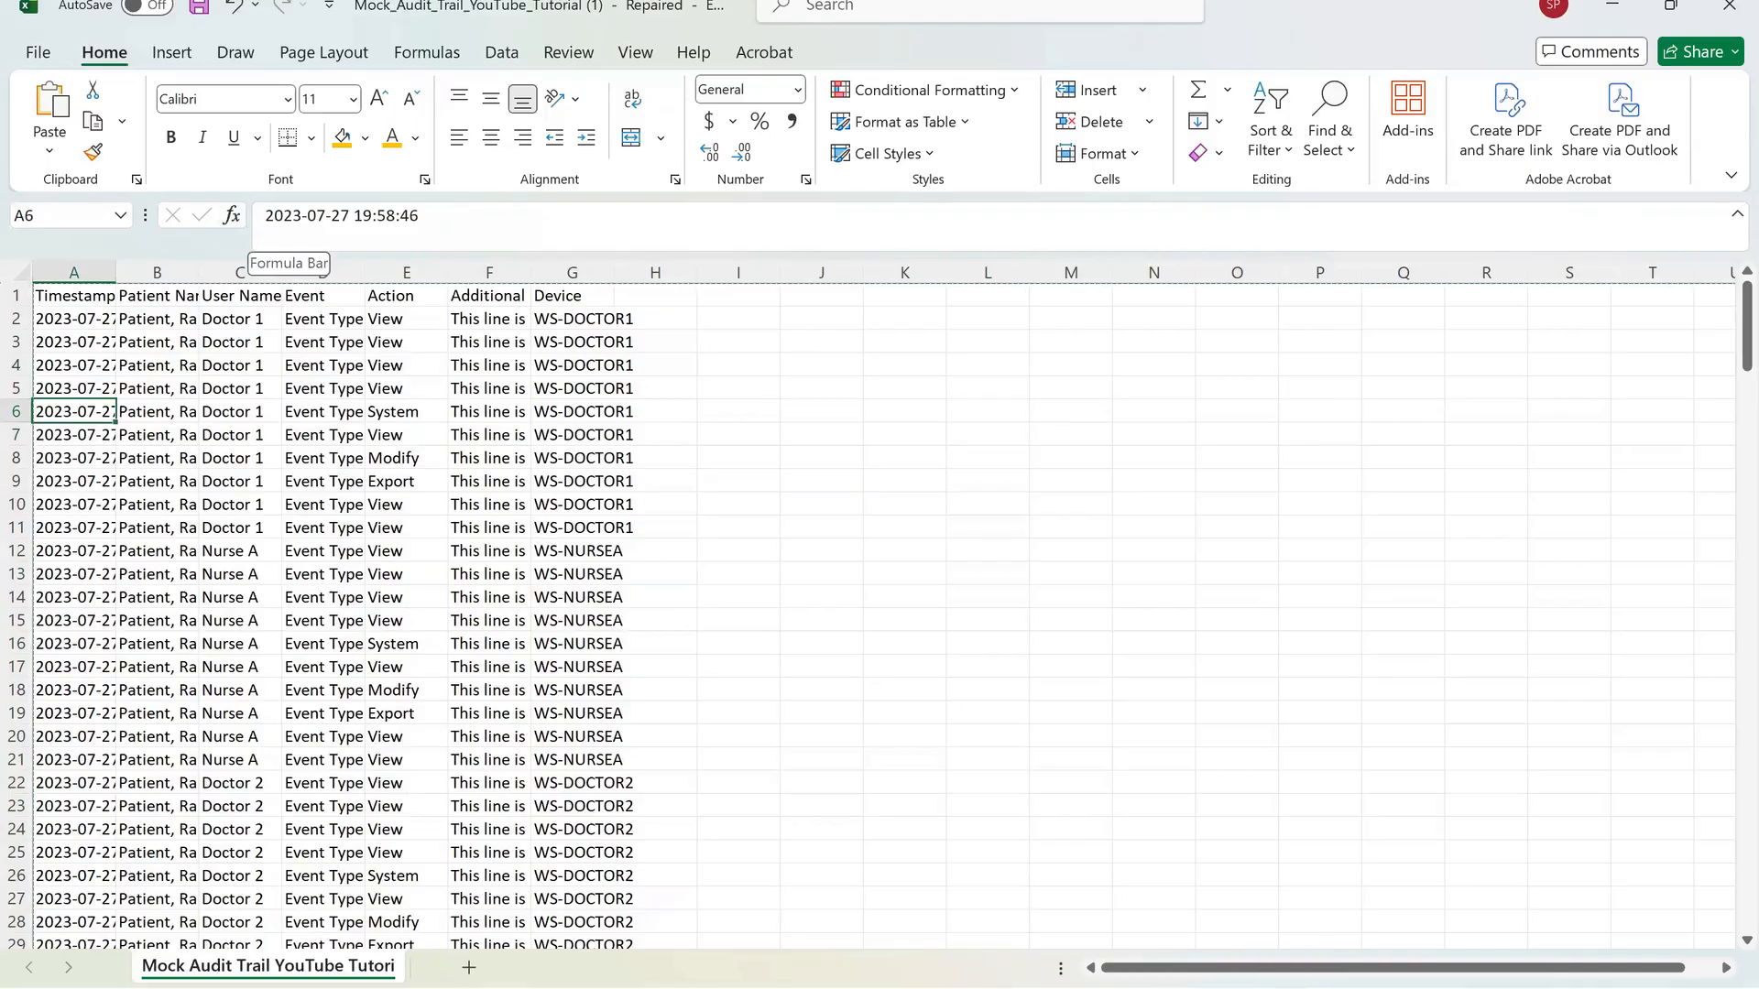
pyautogui.click(157, 575)
pyautogui.click(239, 806)
pyautogui.click(489, 759)
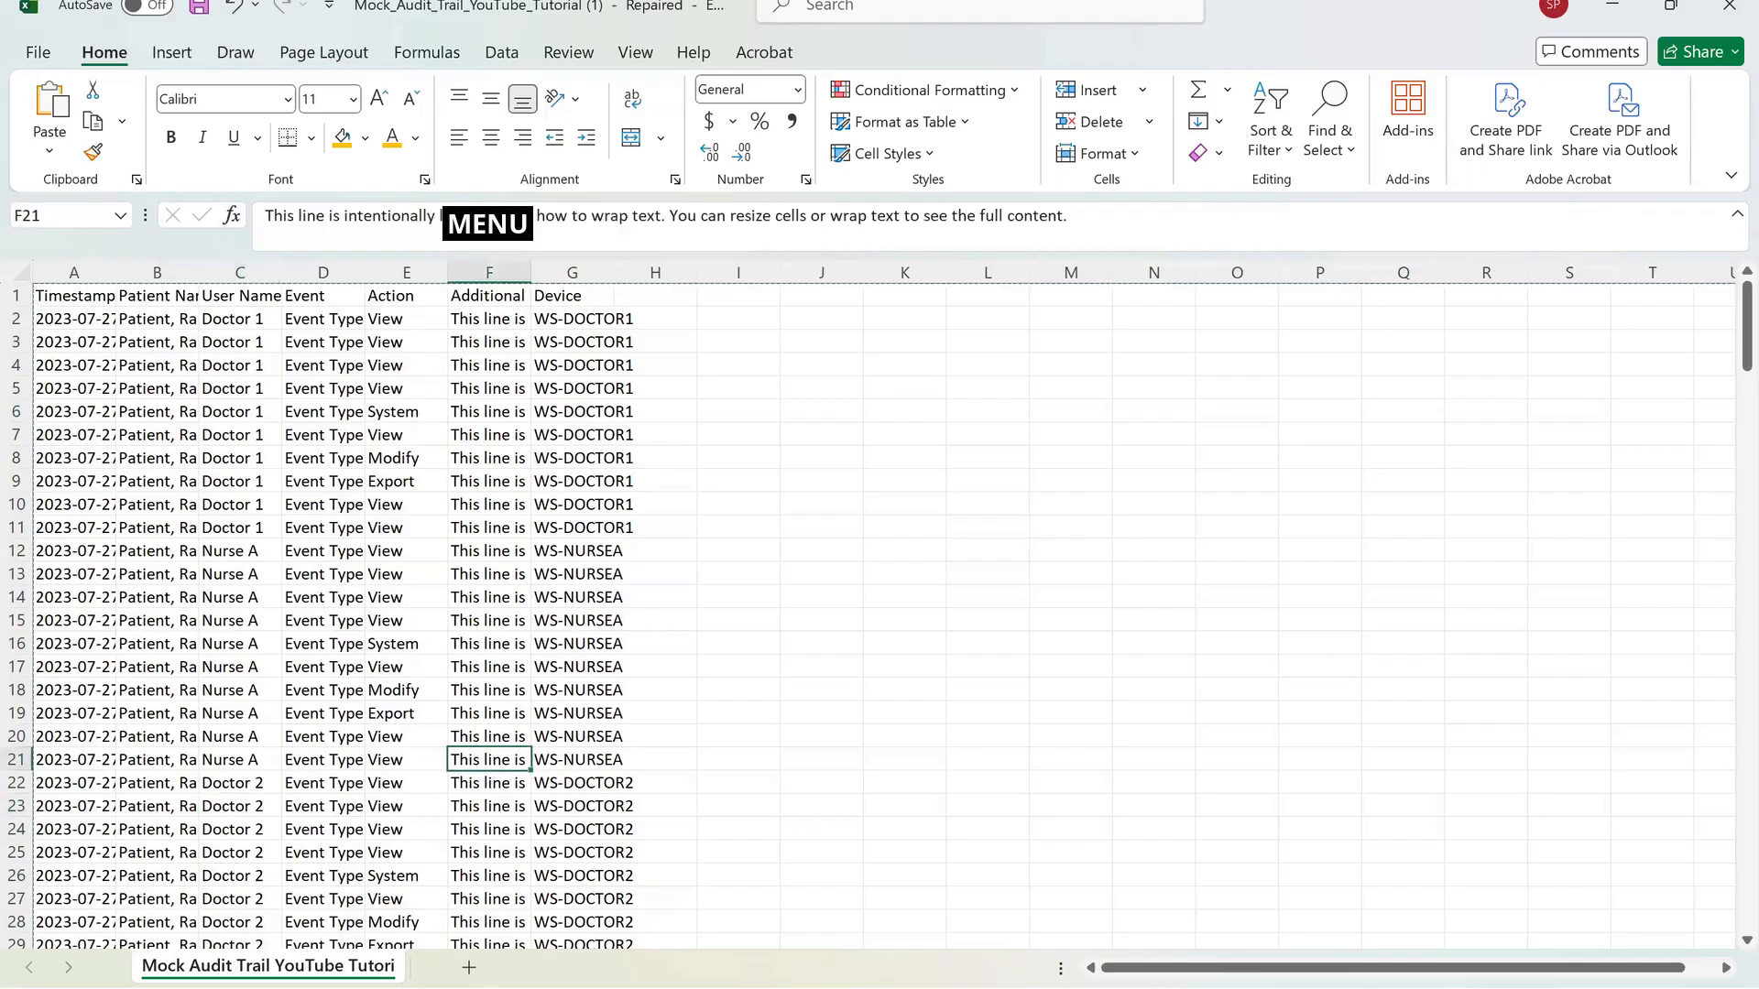
pyautogui.click(323, 666)
pyautogui.click(655, 575)
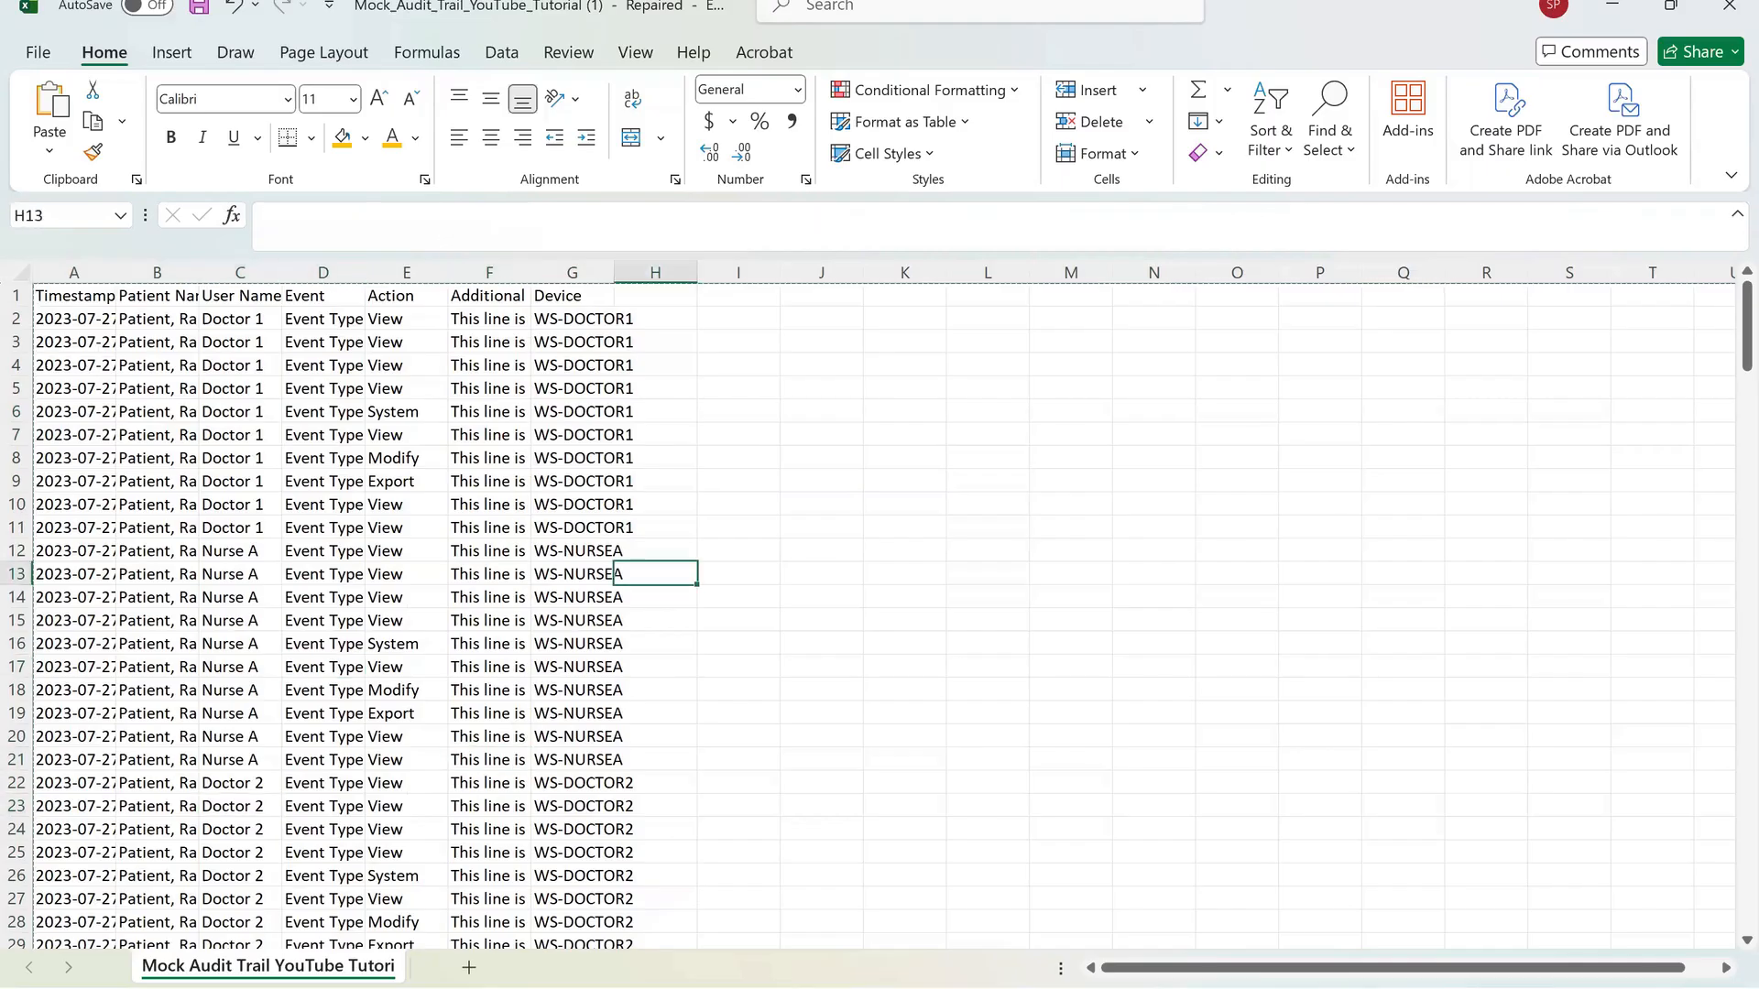
# Scroll down well past the data rows and partway back up.
pyautogui.scroll(-2, 655, 575)
pyautogui.scroll(-20, 616, 434)
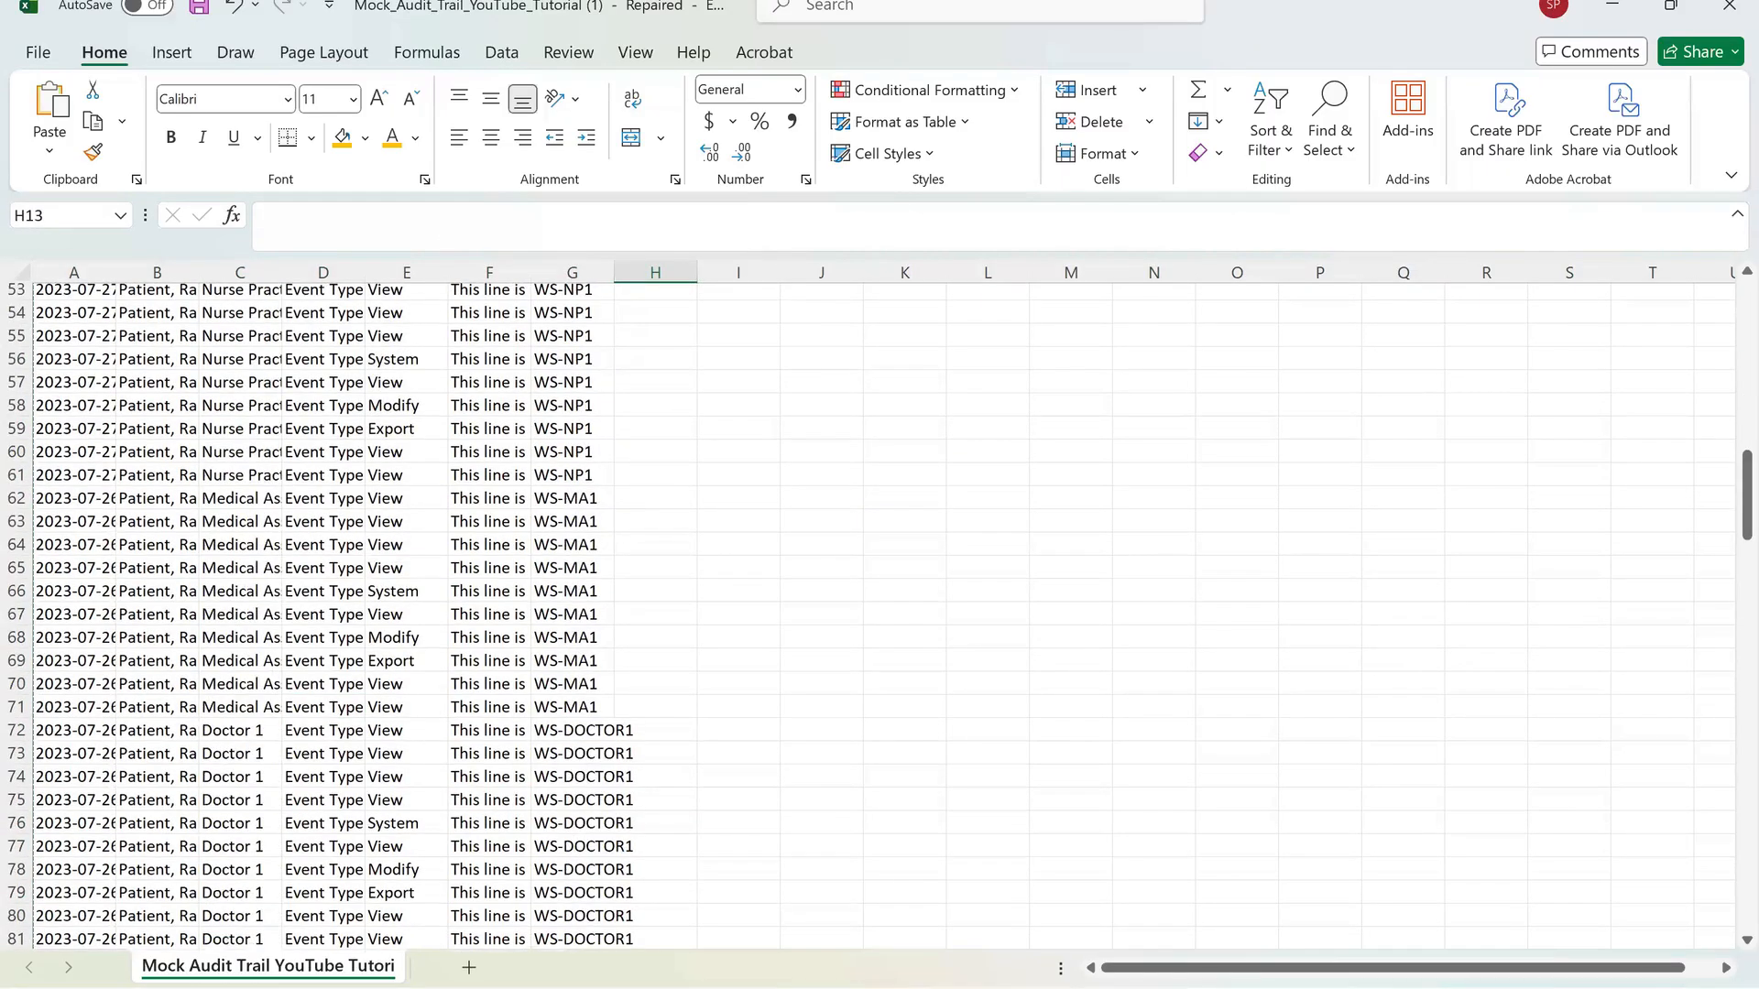
pyautogui.scroll(-20, 879, 613)
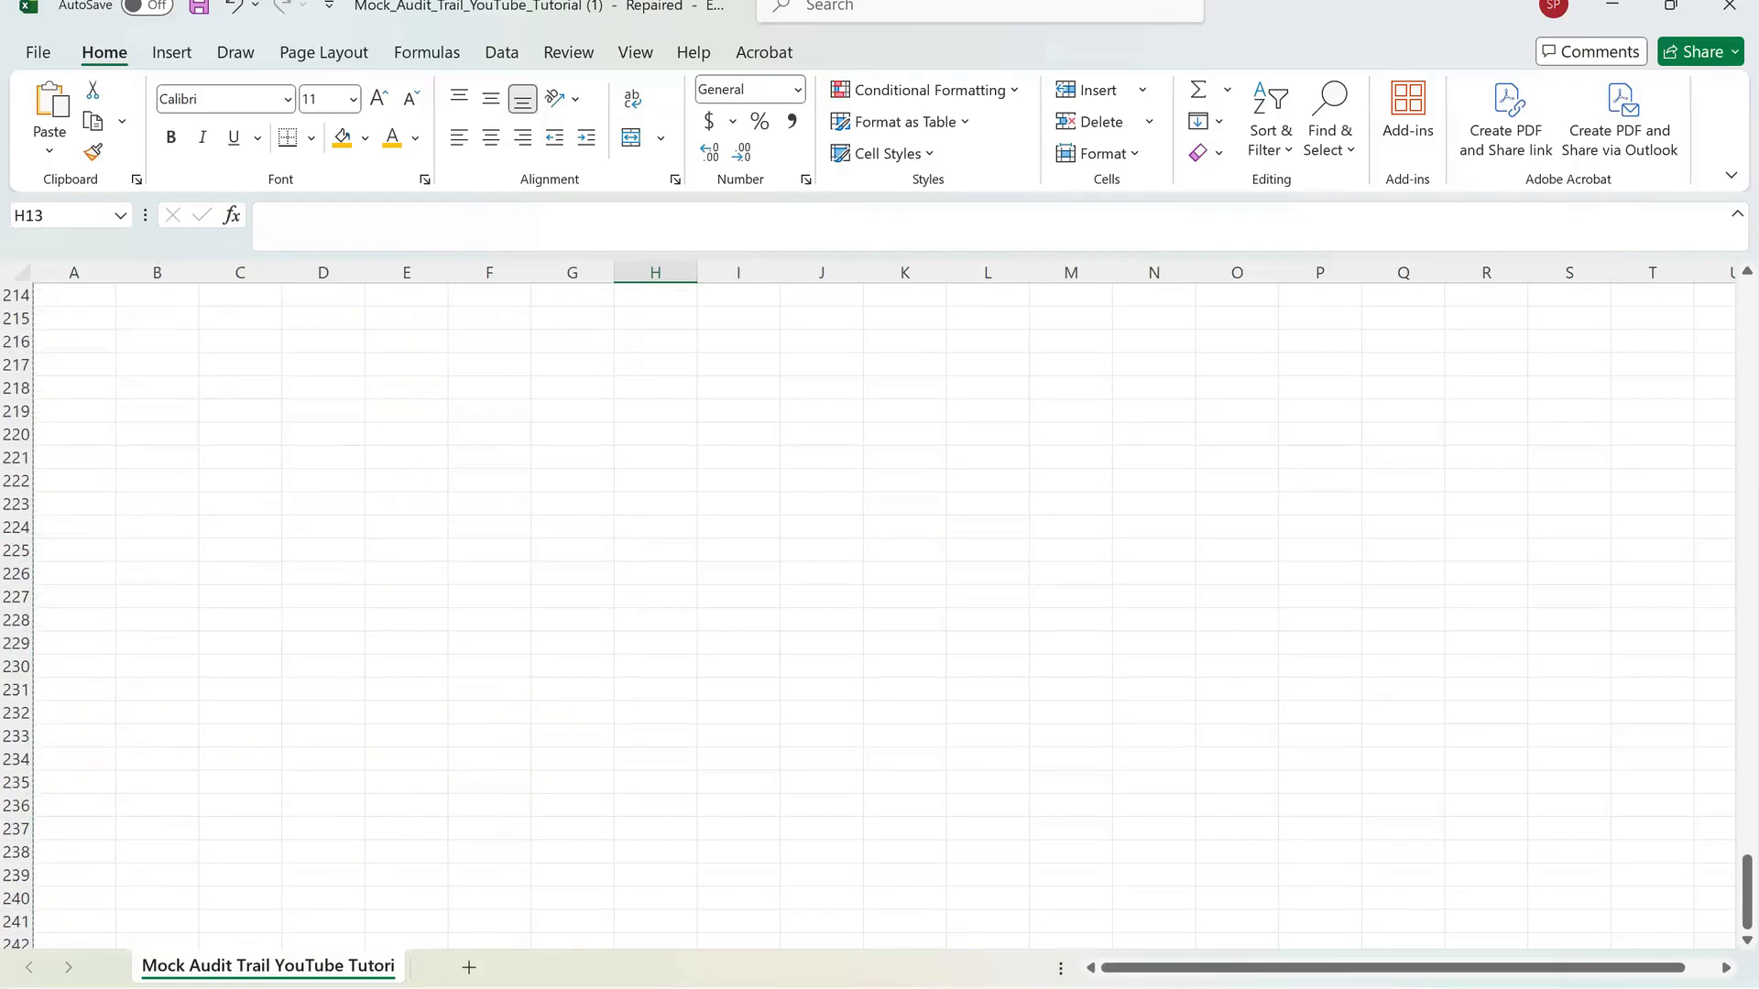
pyautogui.scroll(-20, 879, 613)
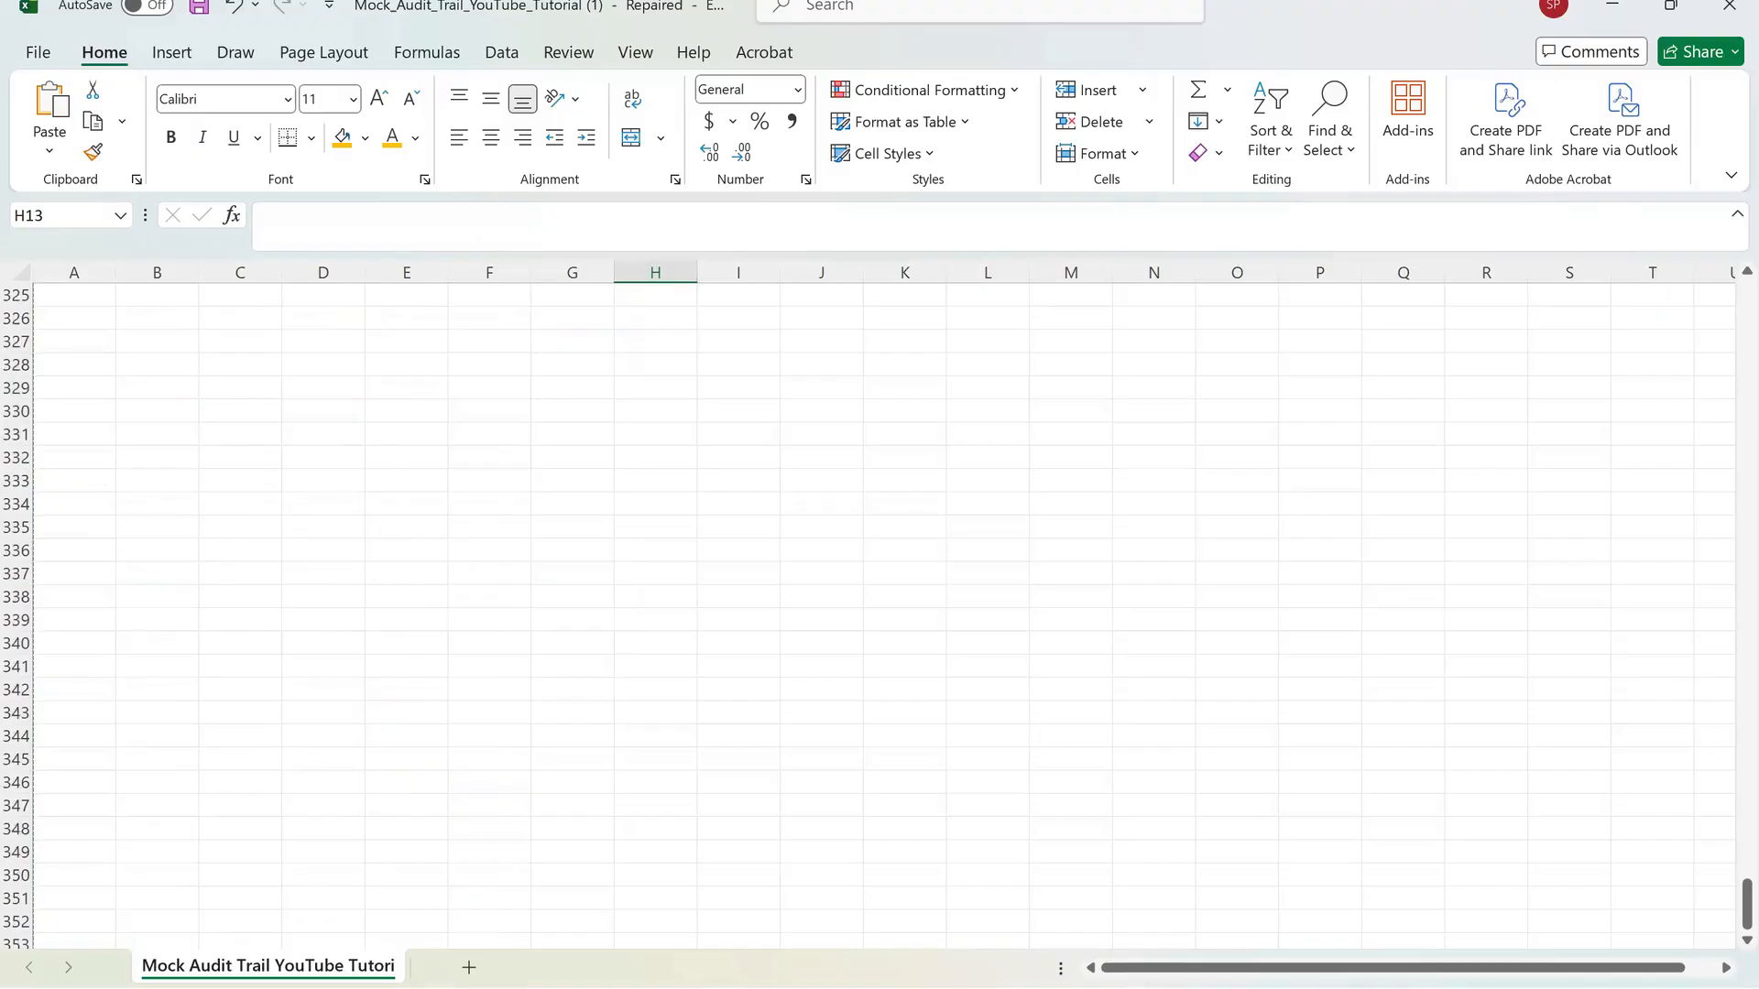
pyautogui.scroll(-18, 880, 613)
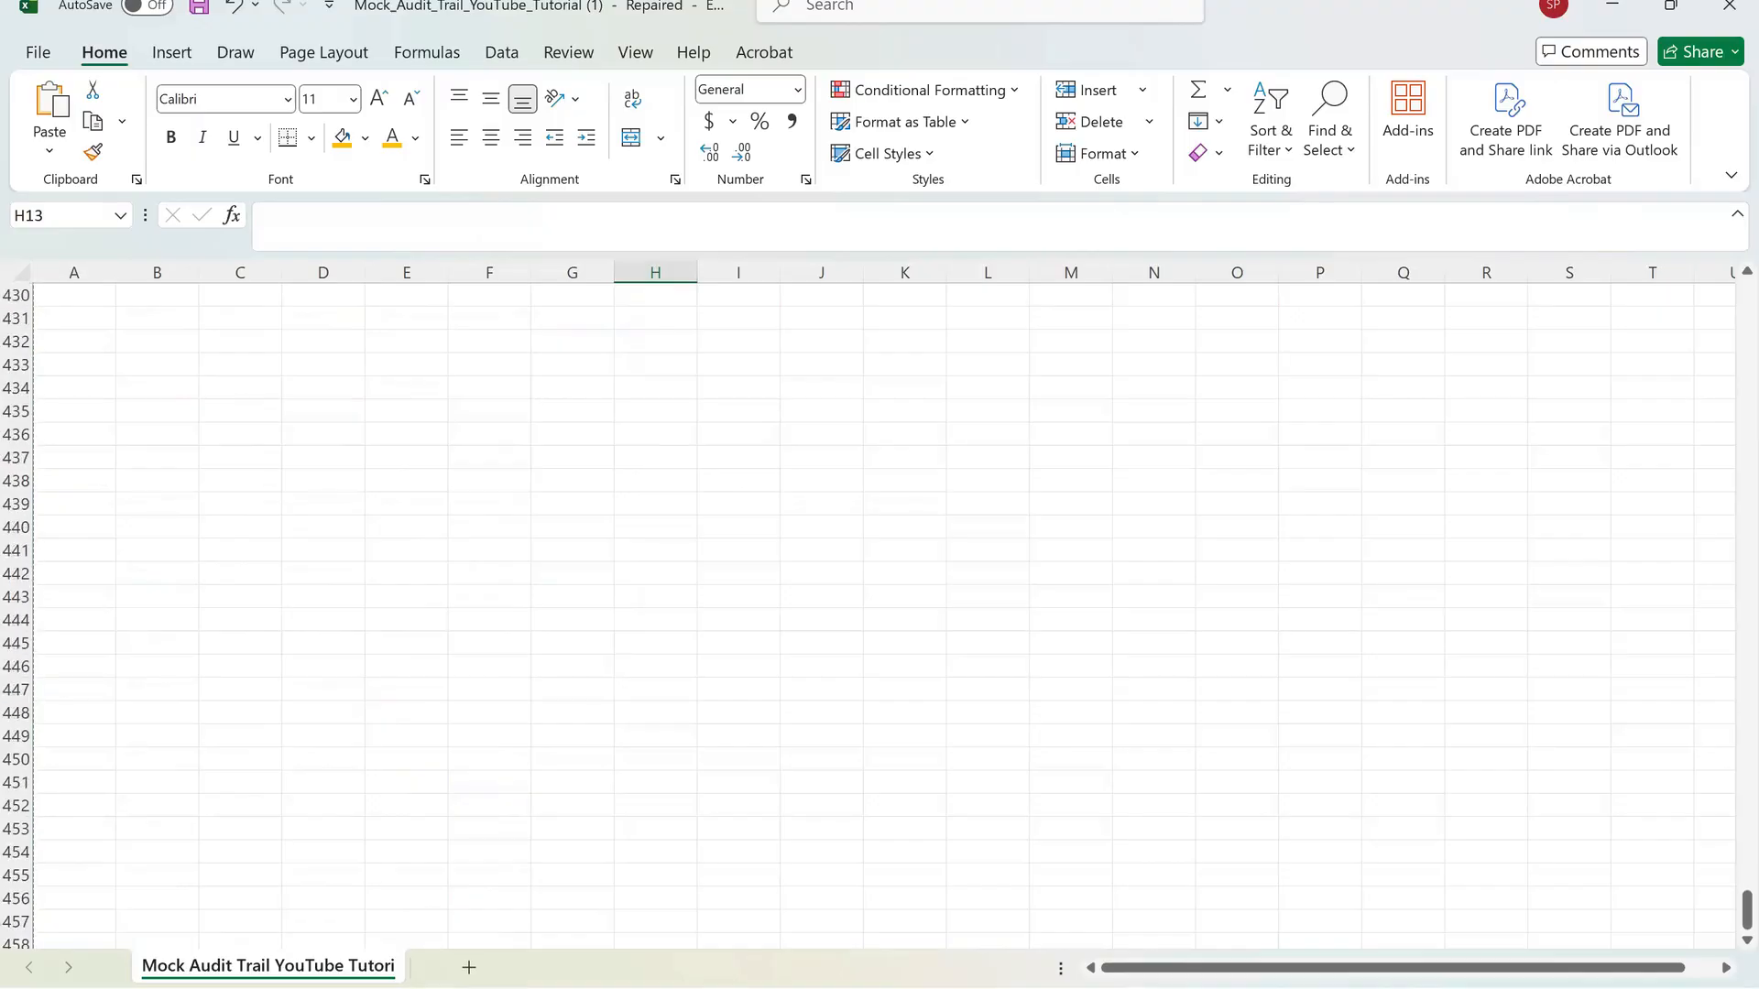
pyautogui.scroll(18, 879, 613)
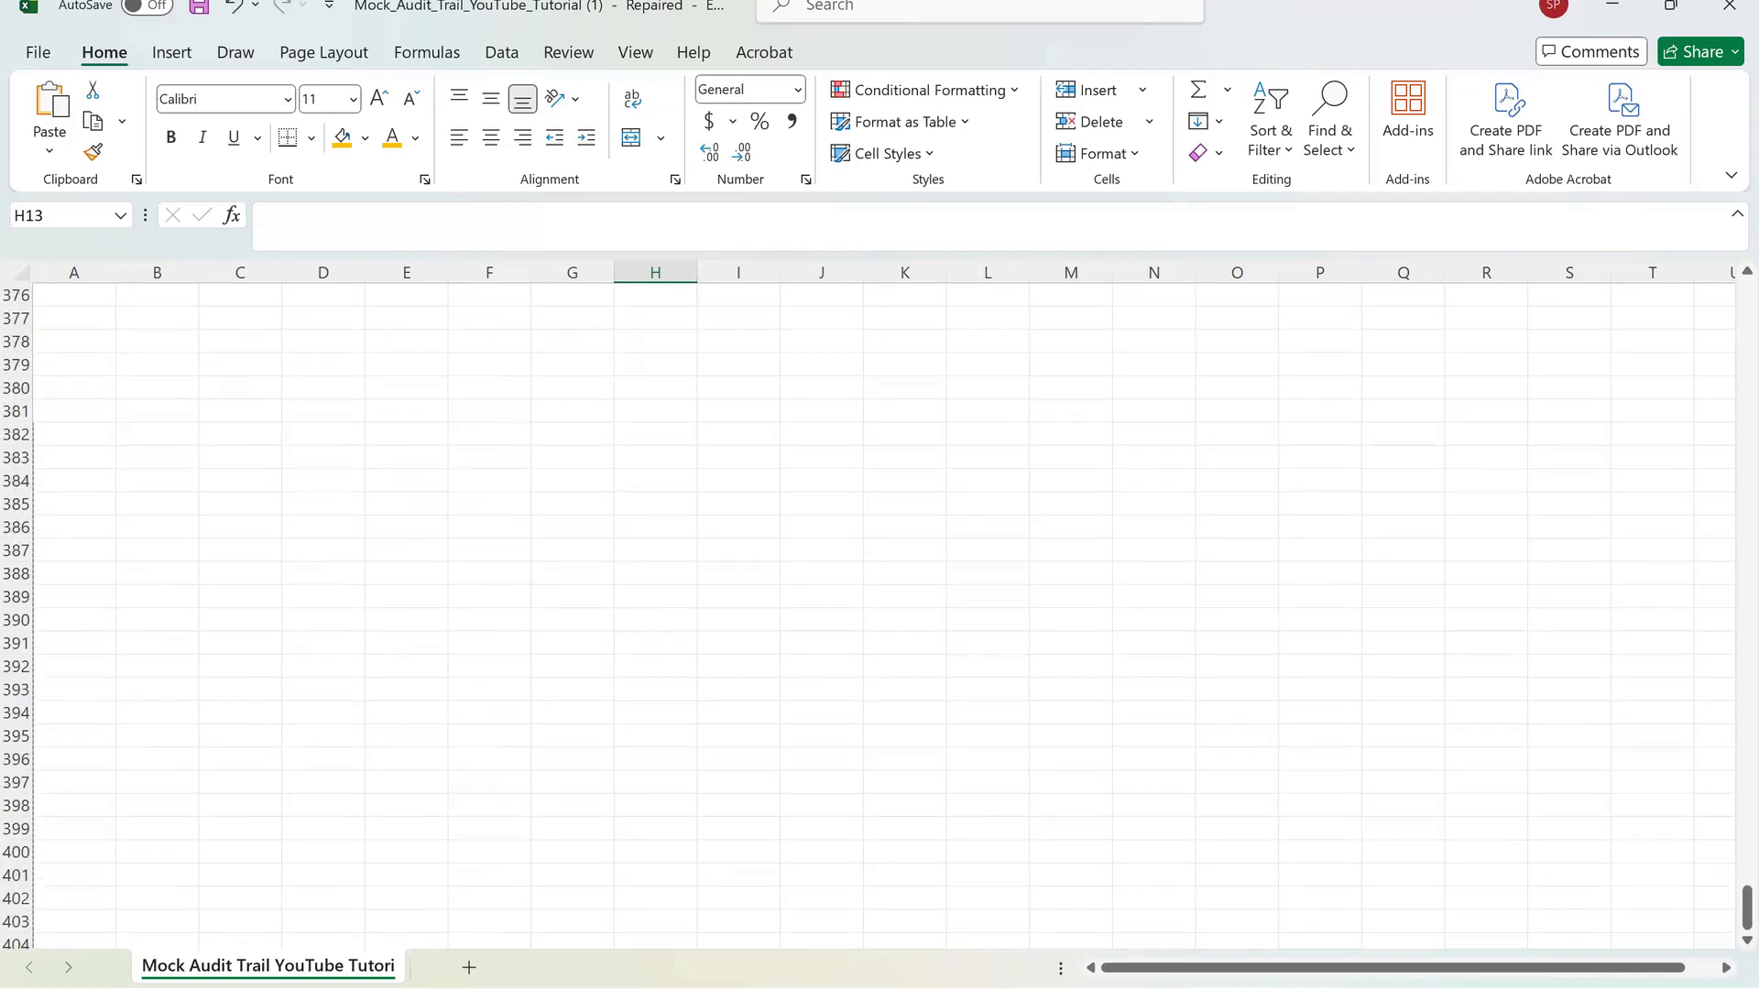
pyautogui.scroll(8, 879, 613)
# Jump directly to cell A1 by entering its reference.
pyautogui.click(70, 215)
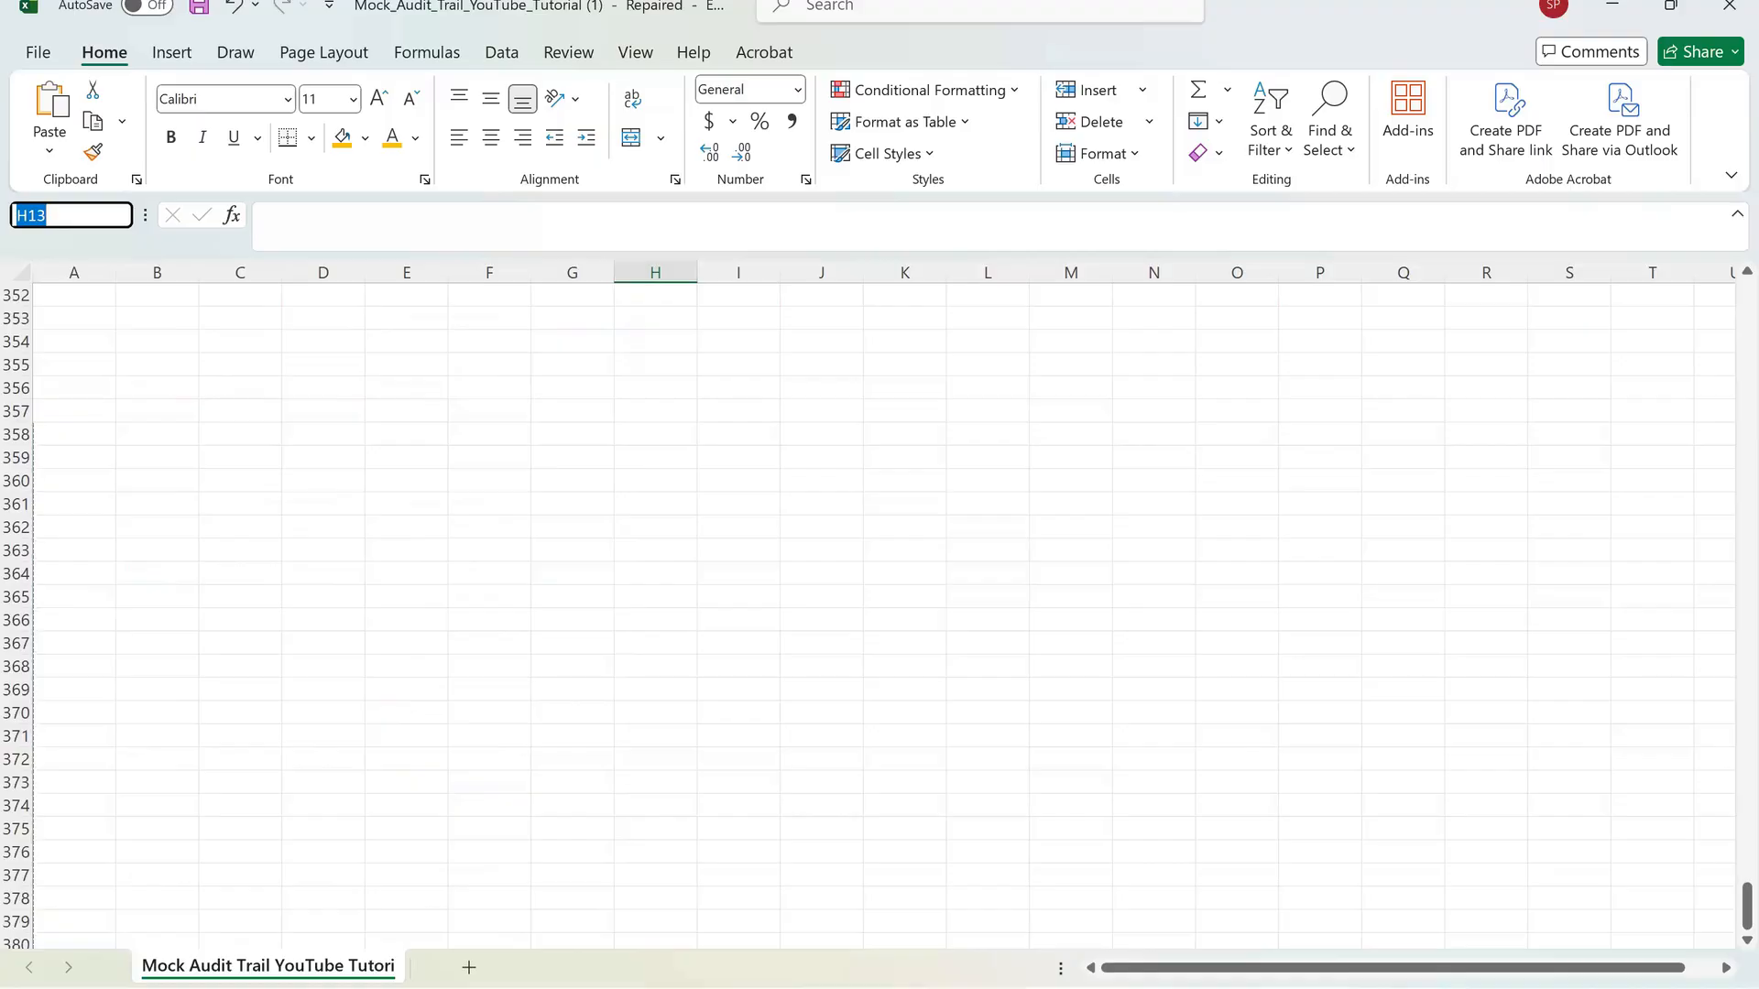
pyautogui.write('A1')
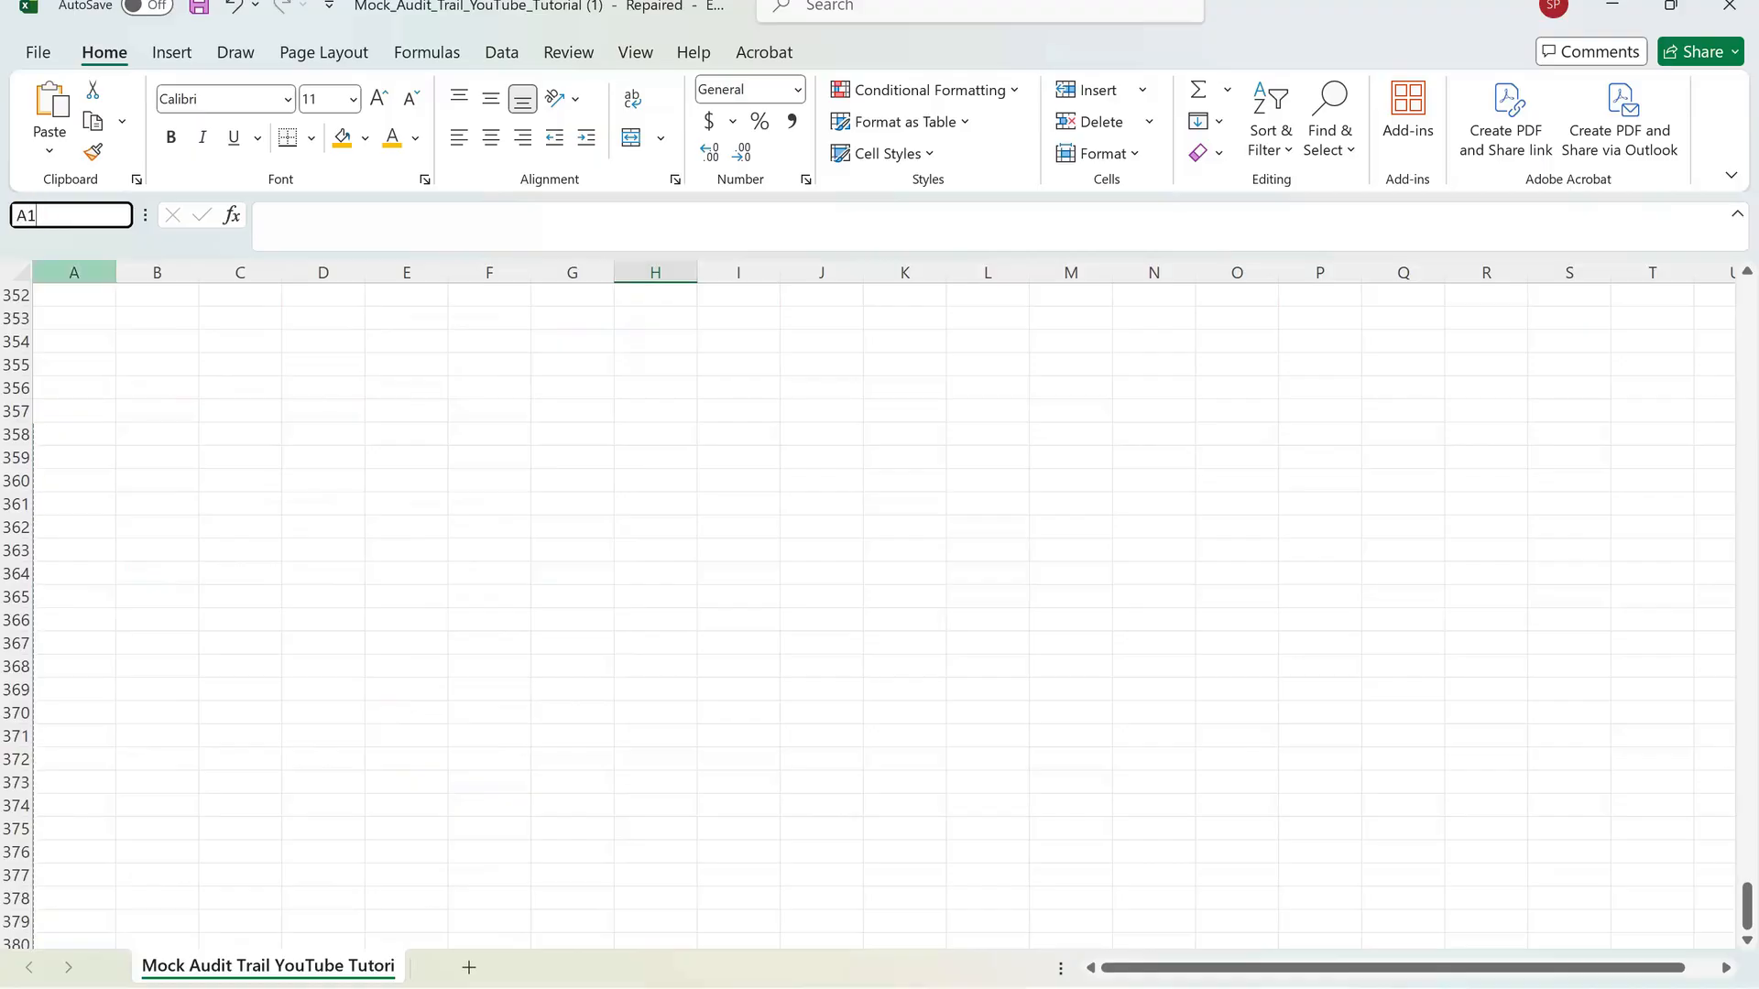
pyautogui.press('Return')
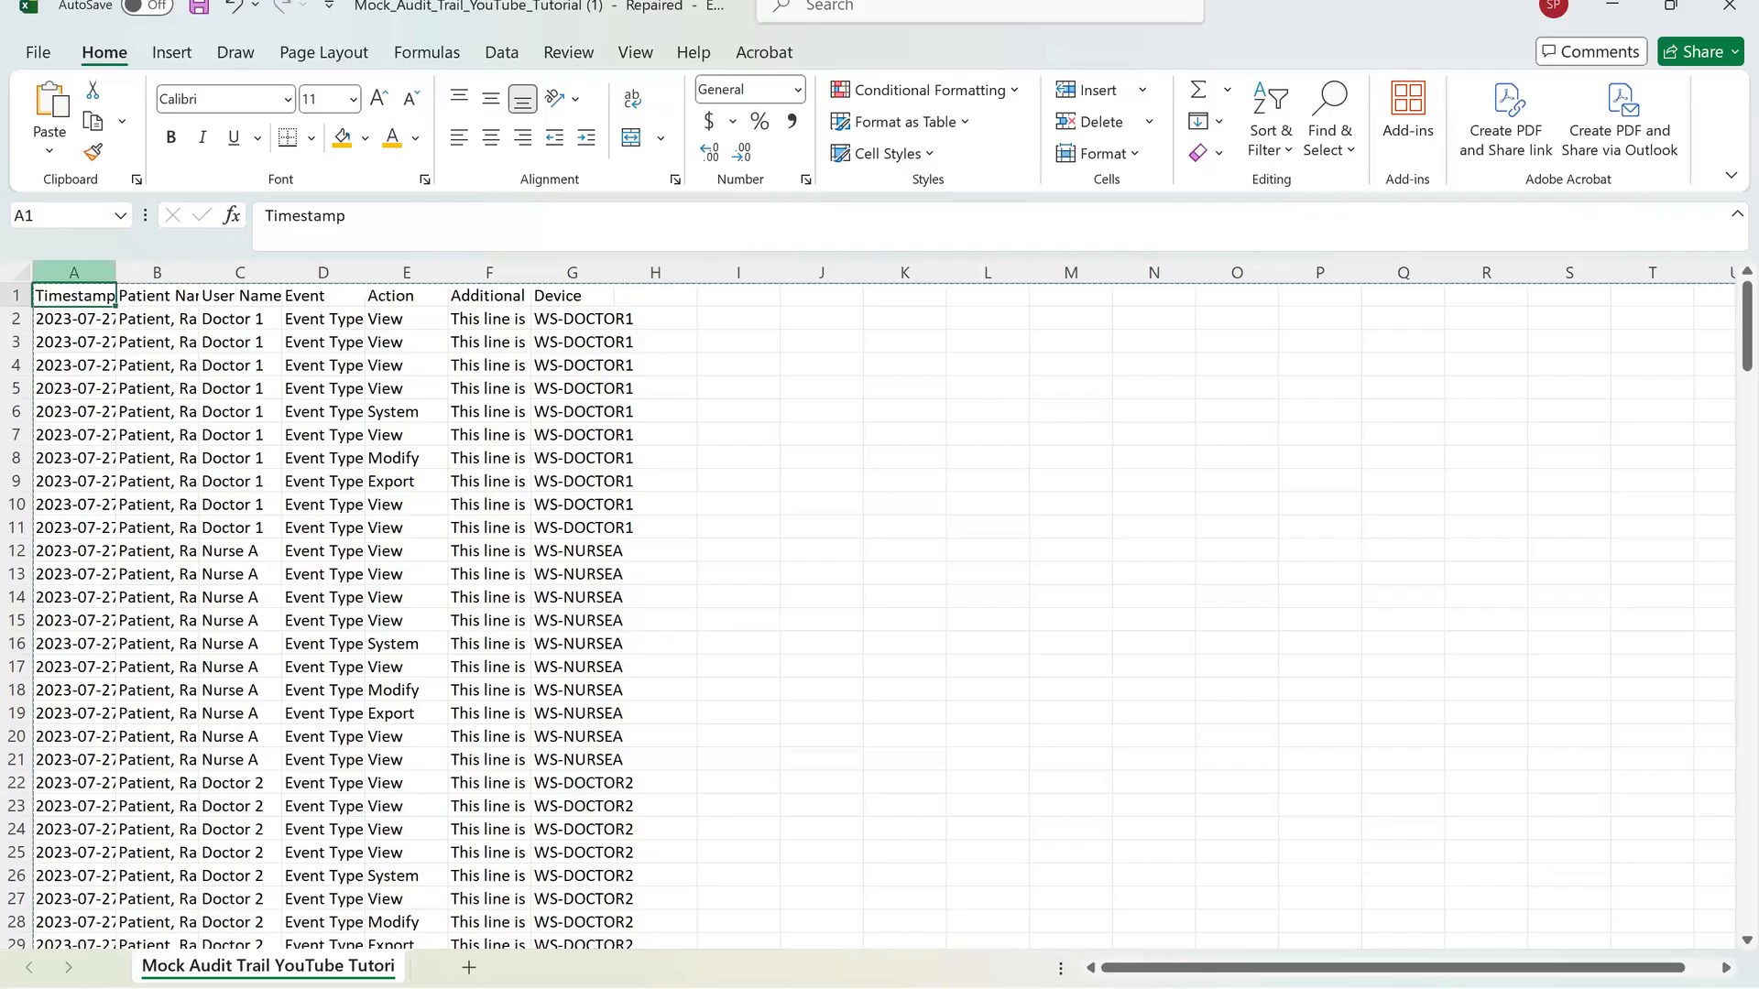
# Select cell E10 and browse the ribbon's page layout, data, review, formulas and view command sets.
pyautogui.click(406, 504)
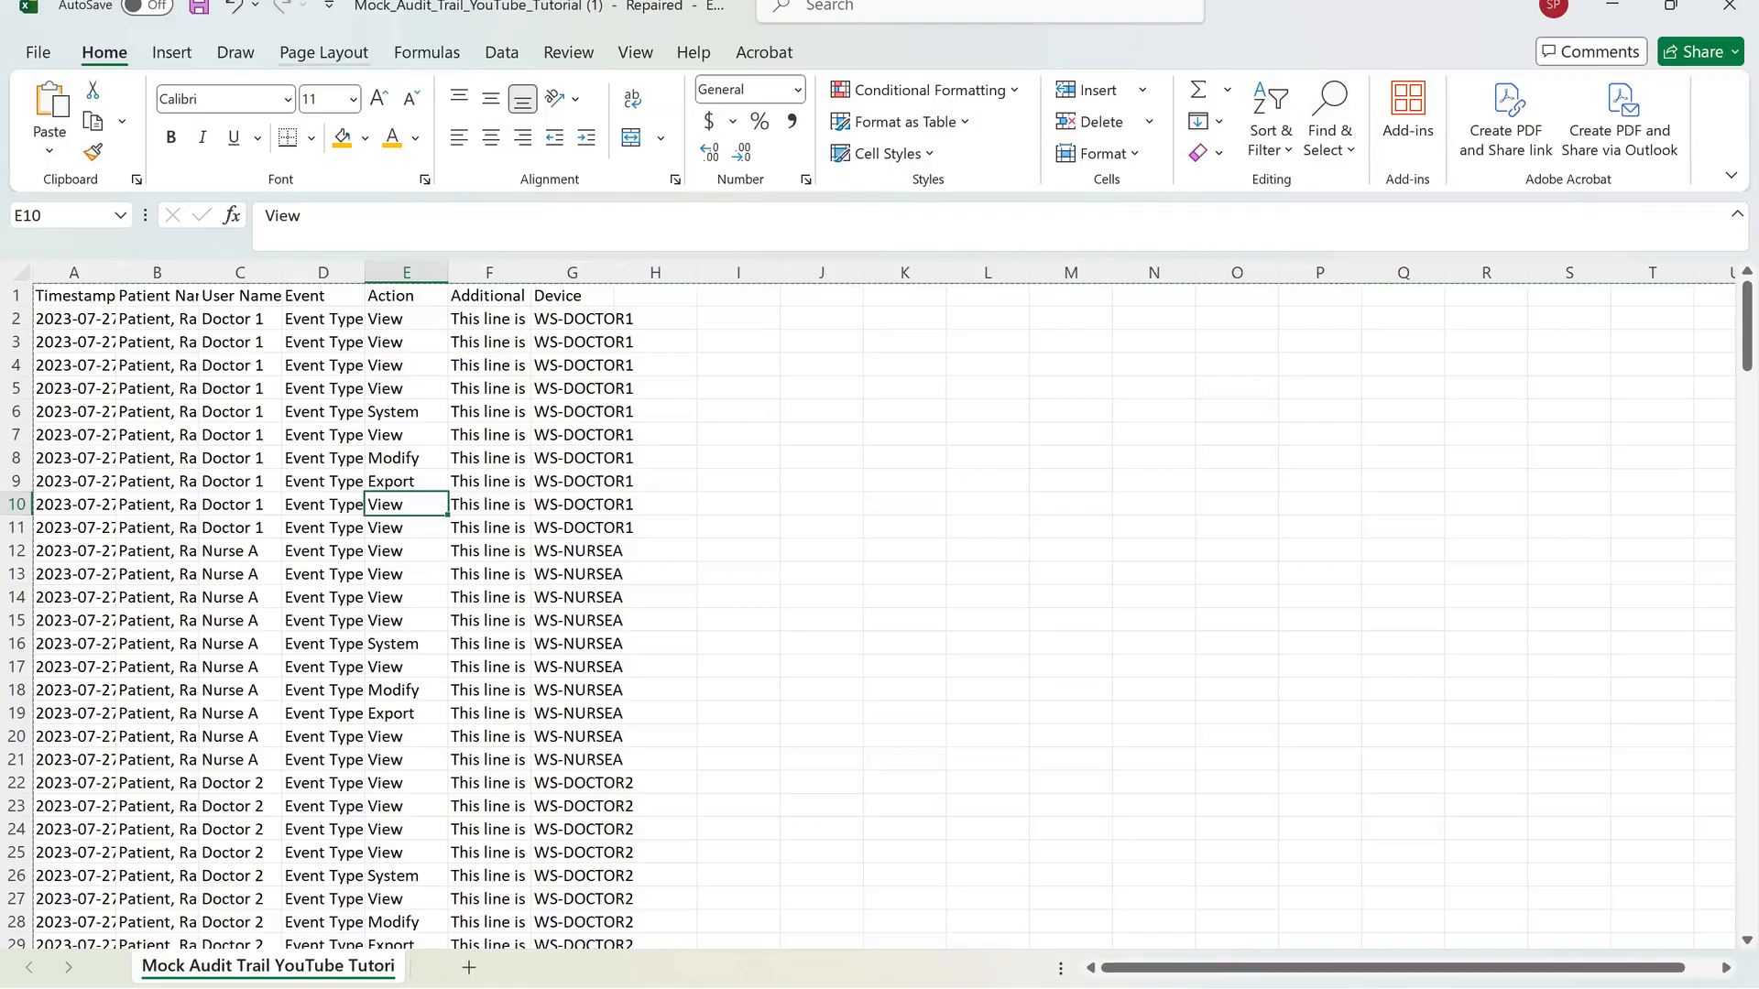
pyautogui.click(323, 52)
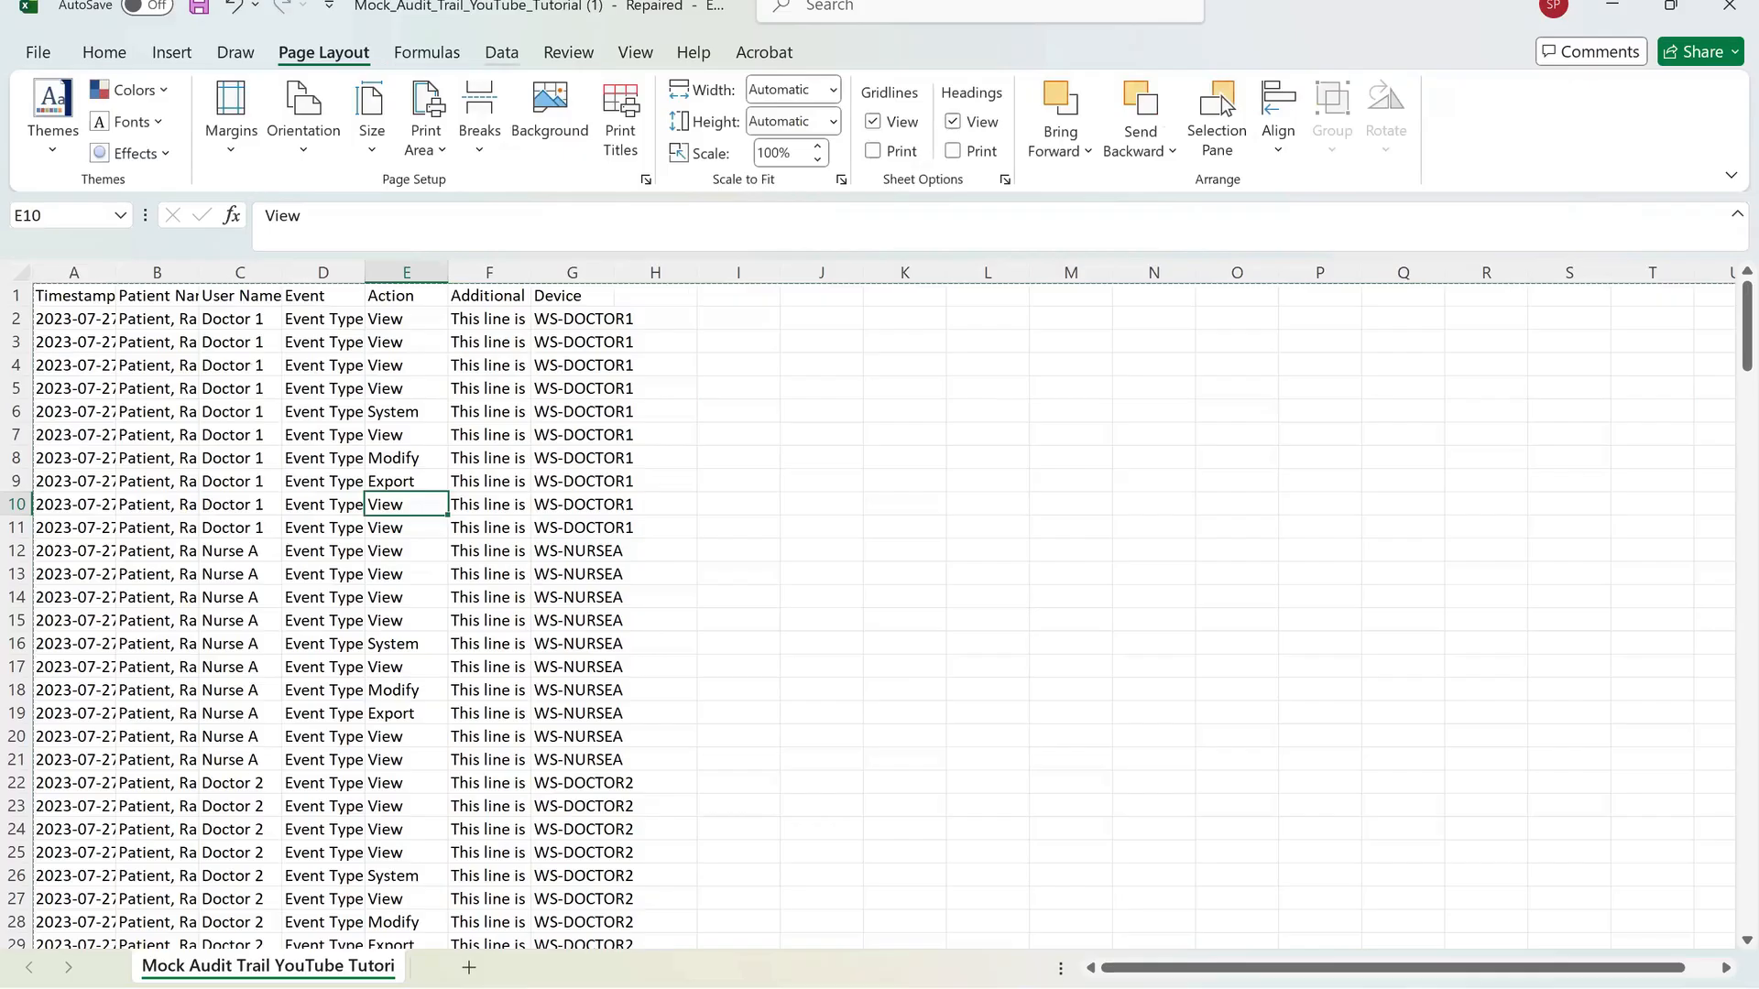
pyautogui.click(502, 53)
pyautogui.click(568, 52)
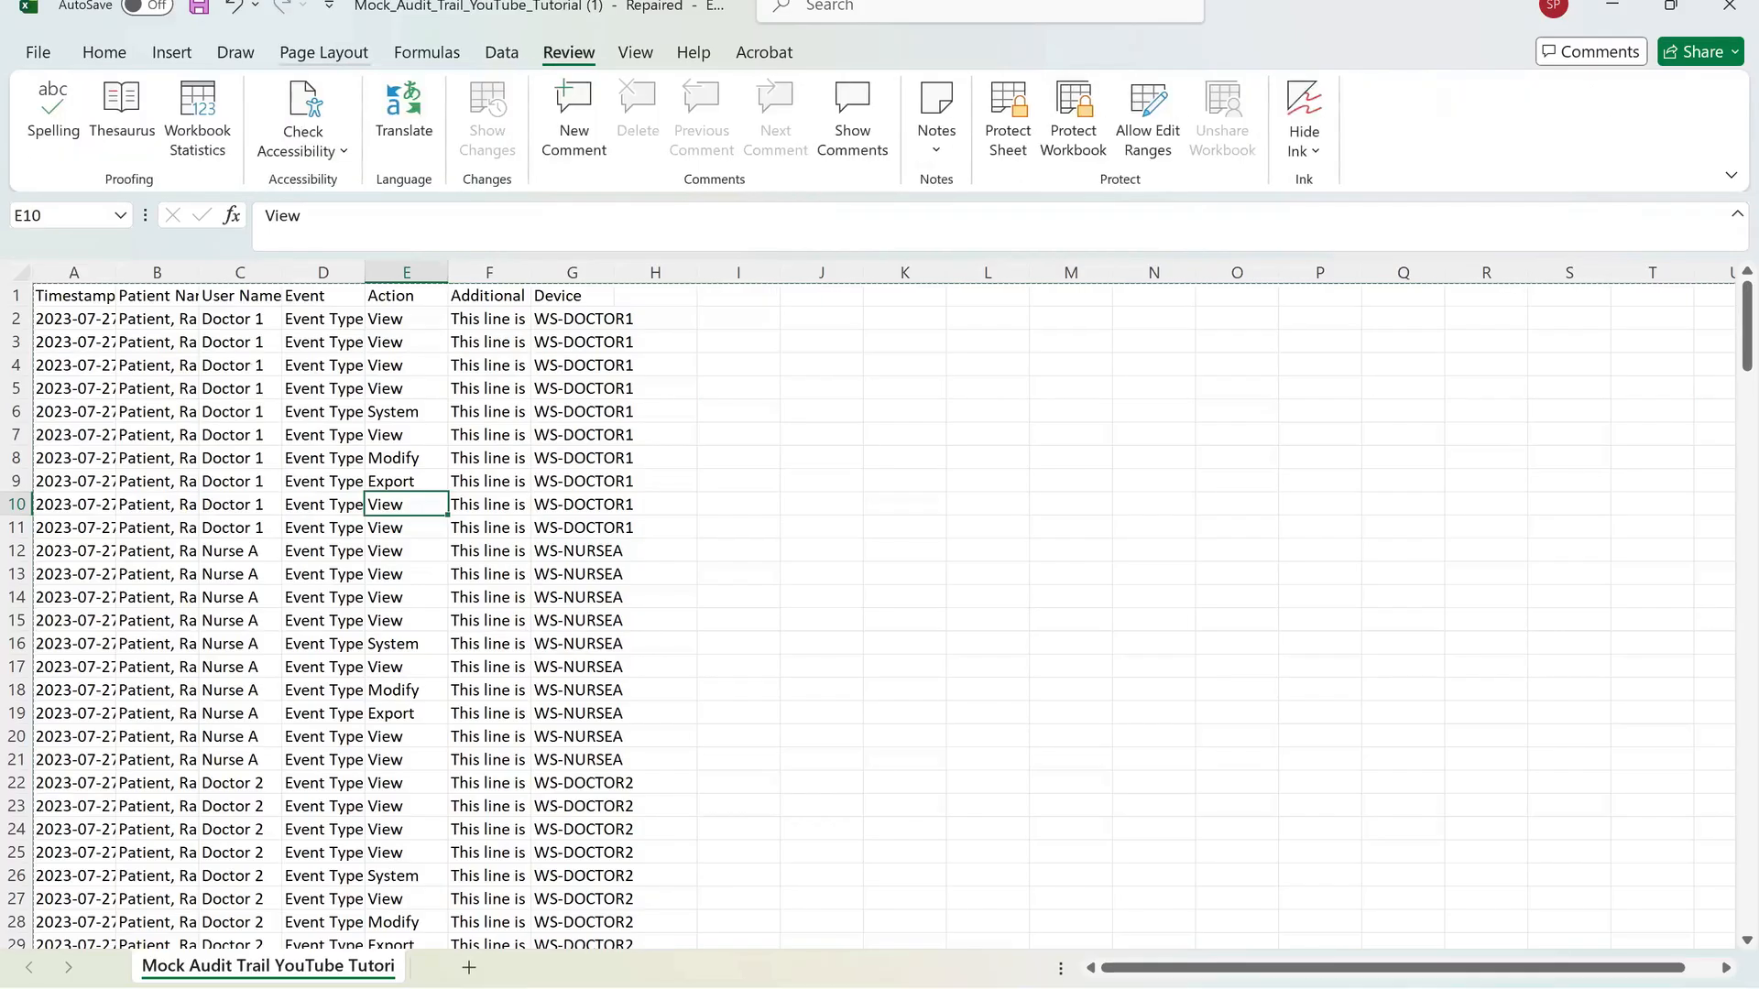
pyautogui.click(427, 52)
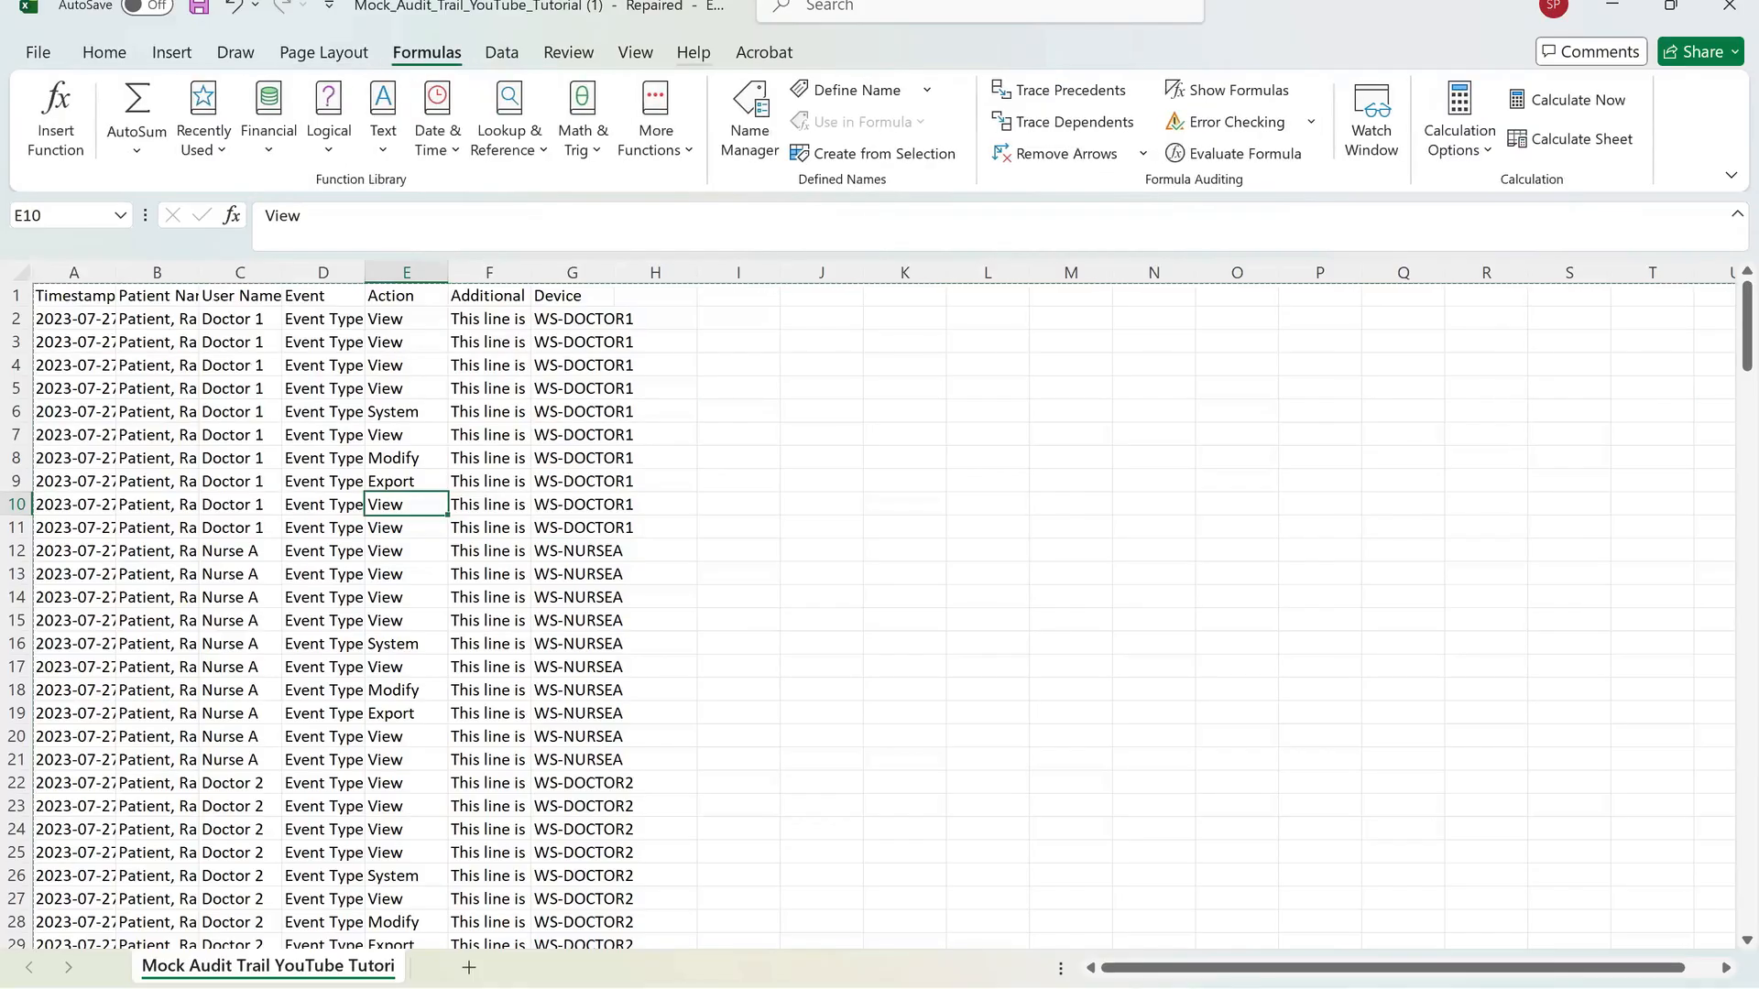
pyautogui.click(635, 52)
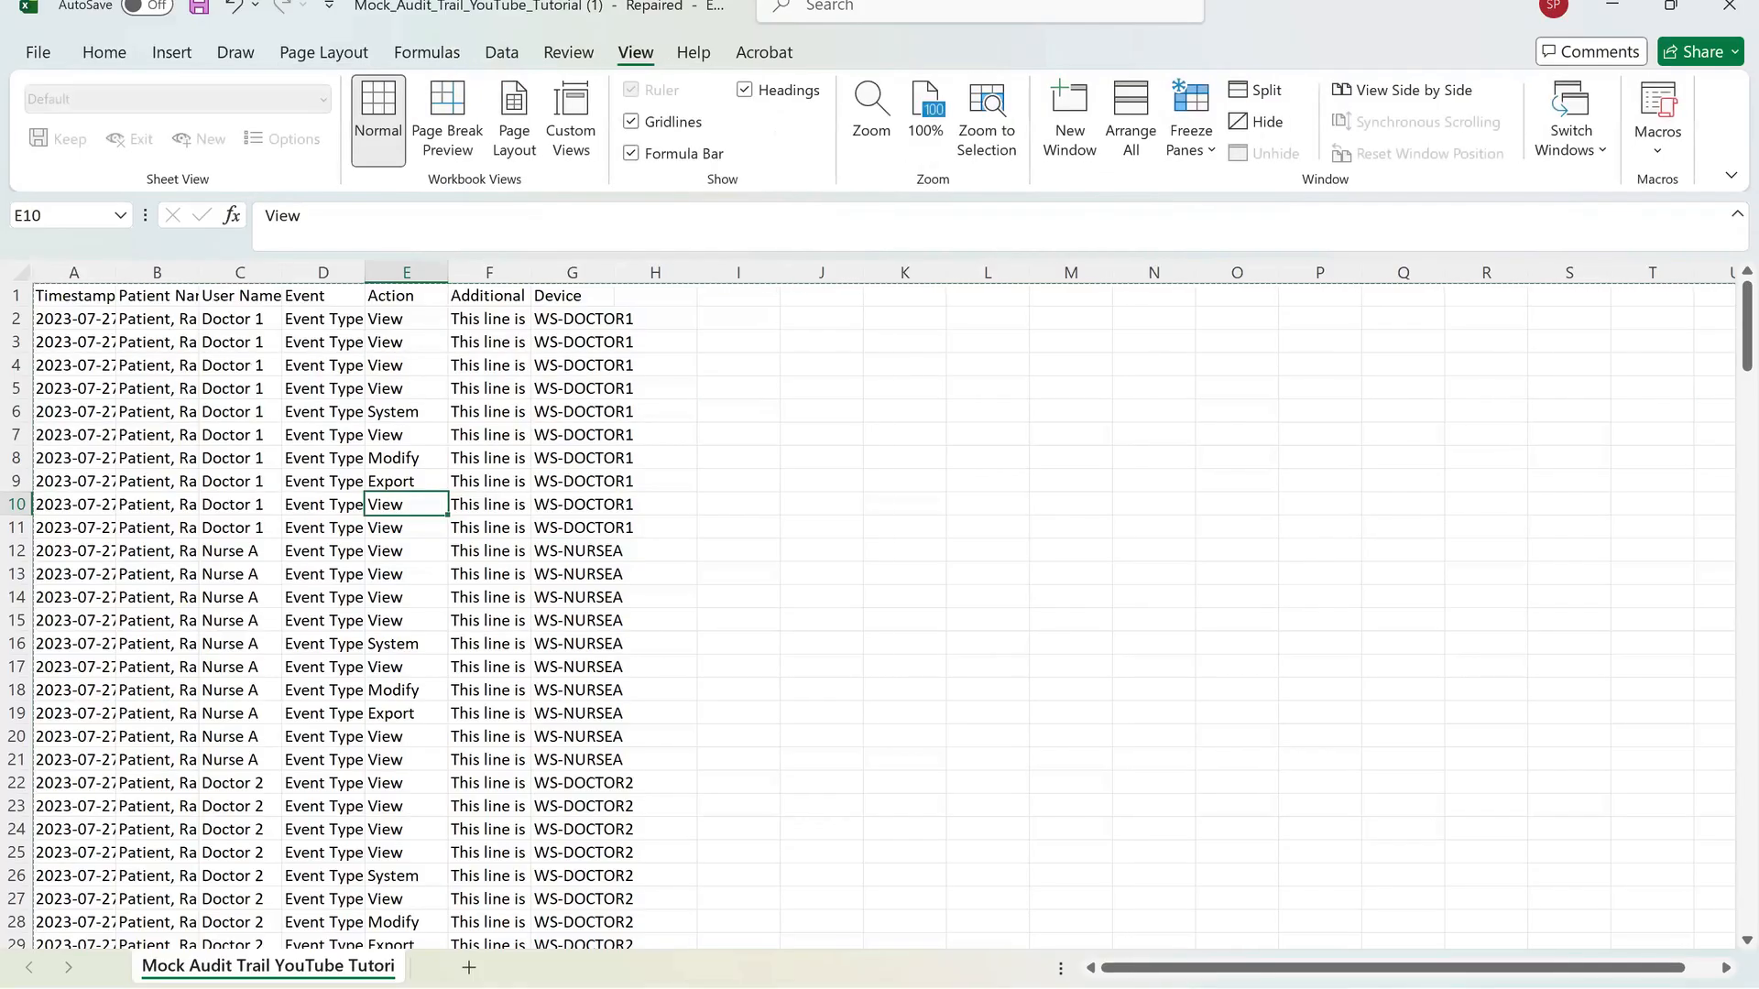
# Return to the Home commands and add two new worksheets to the workbook.
pyautogui.click(821, 457)
pyautogui.click(406, 504)
pyautogui.click(103, 52)
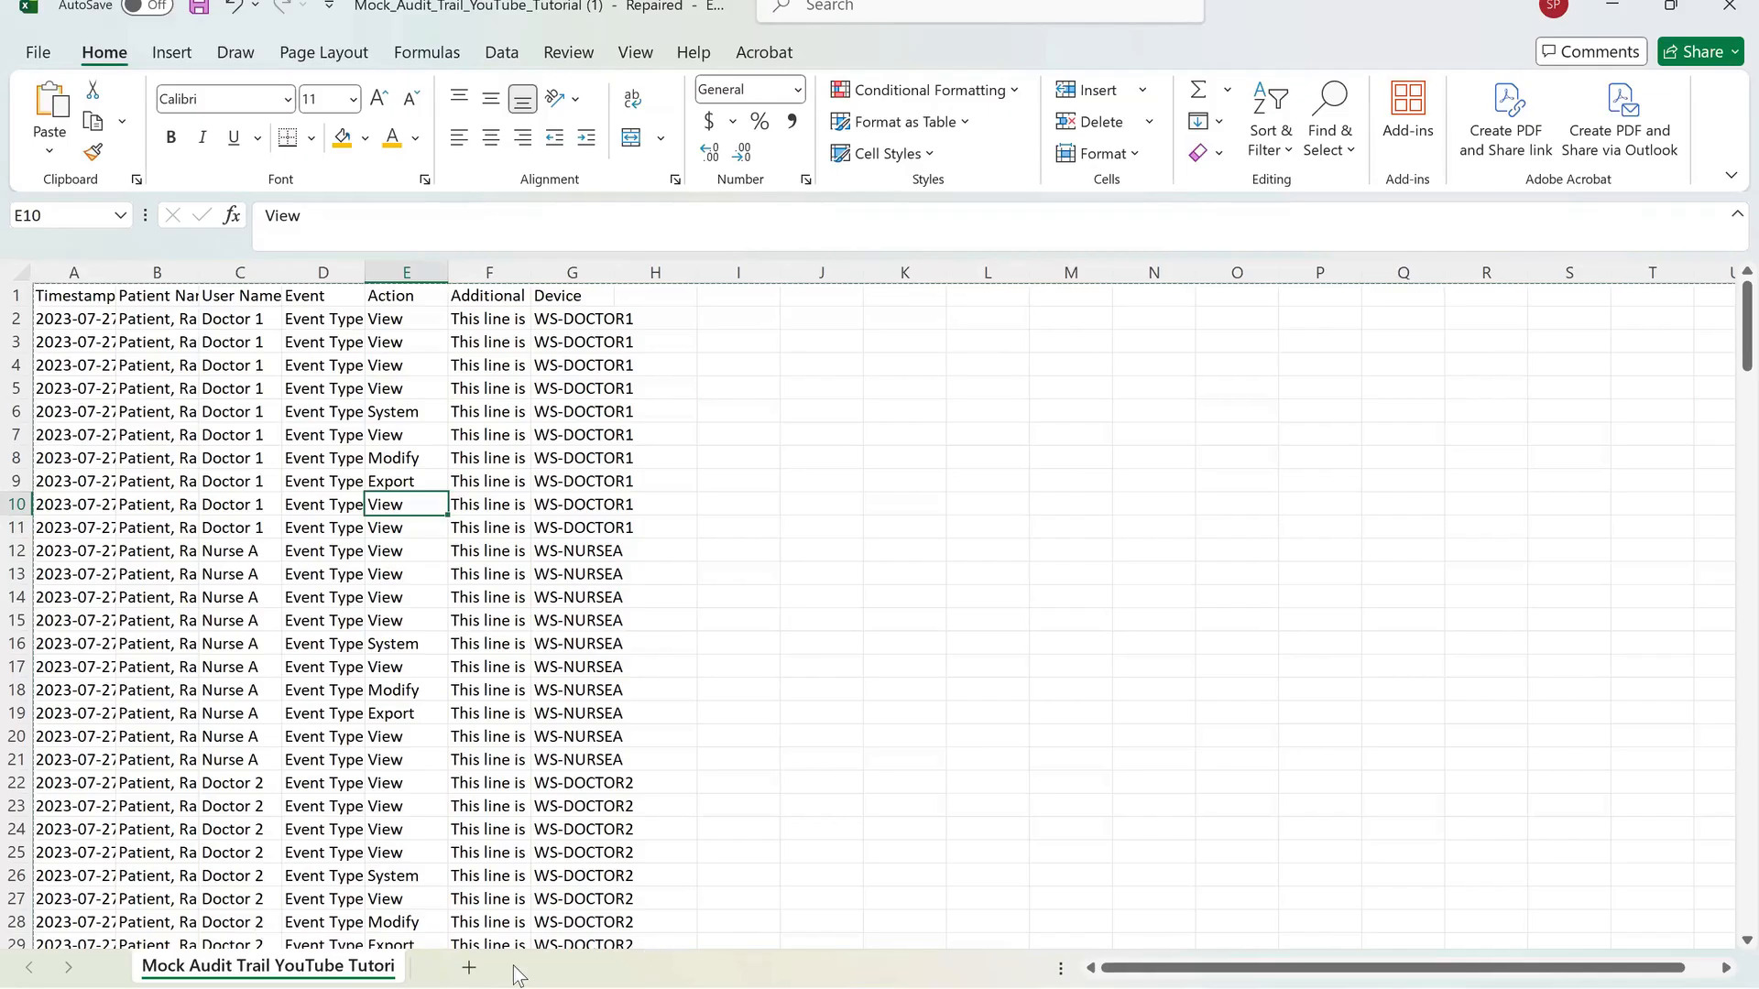
pyautogui.click(467, 969)
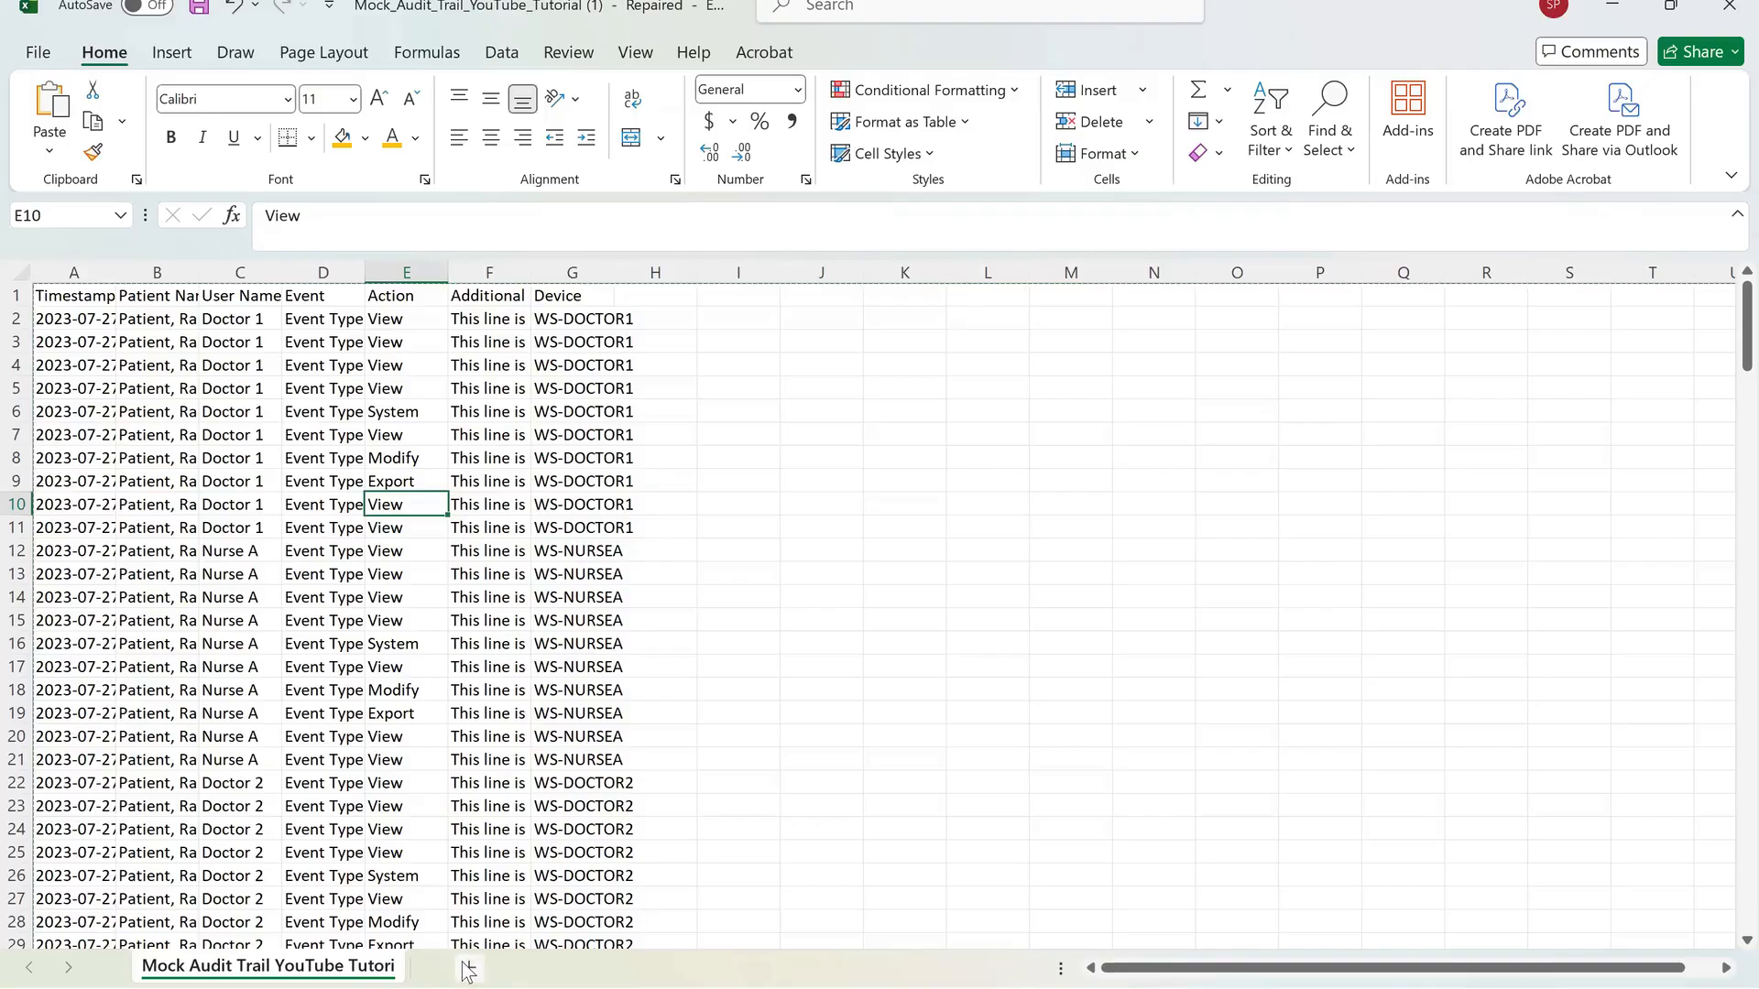
pyautogui.click(546, 969)
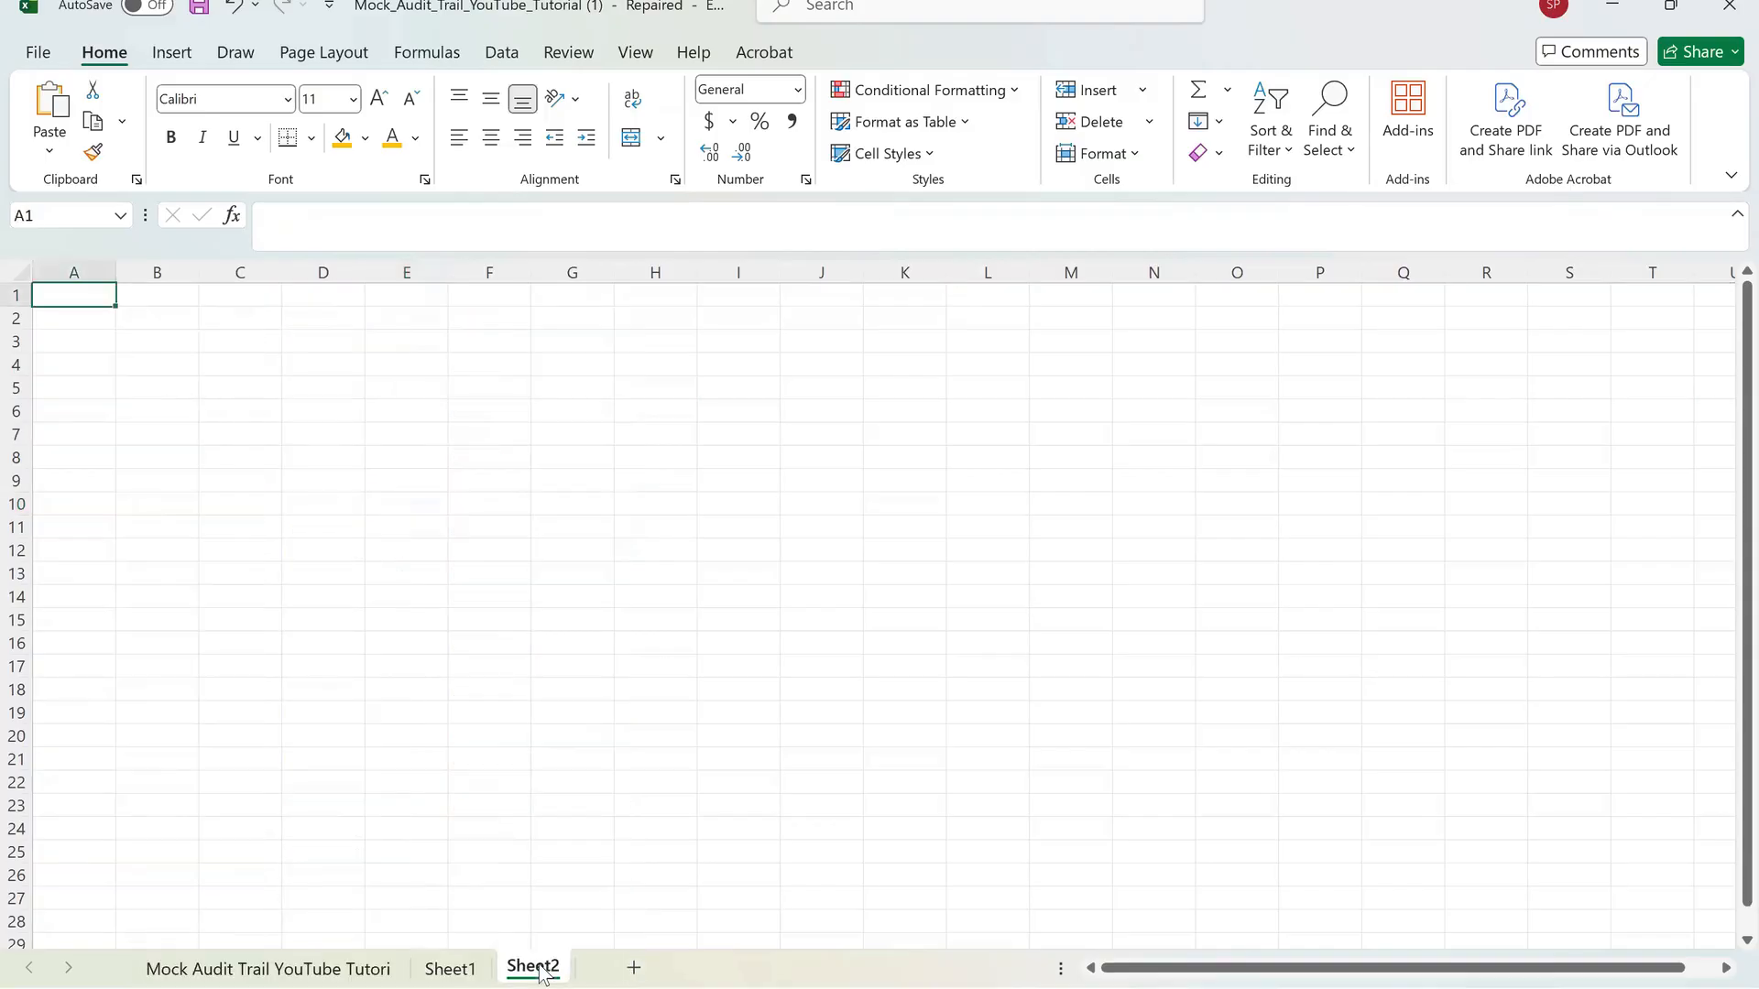
# Delete Sheet2 and switch back to the Mock Audit Trail YouTube Tutorial sheet.
pyautogui.rightClick(540, 971)
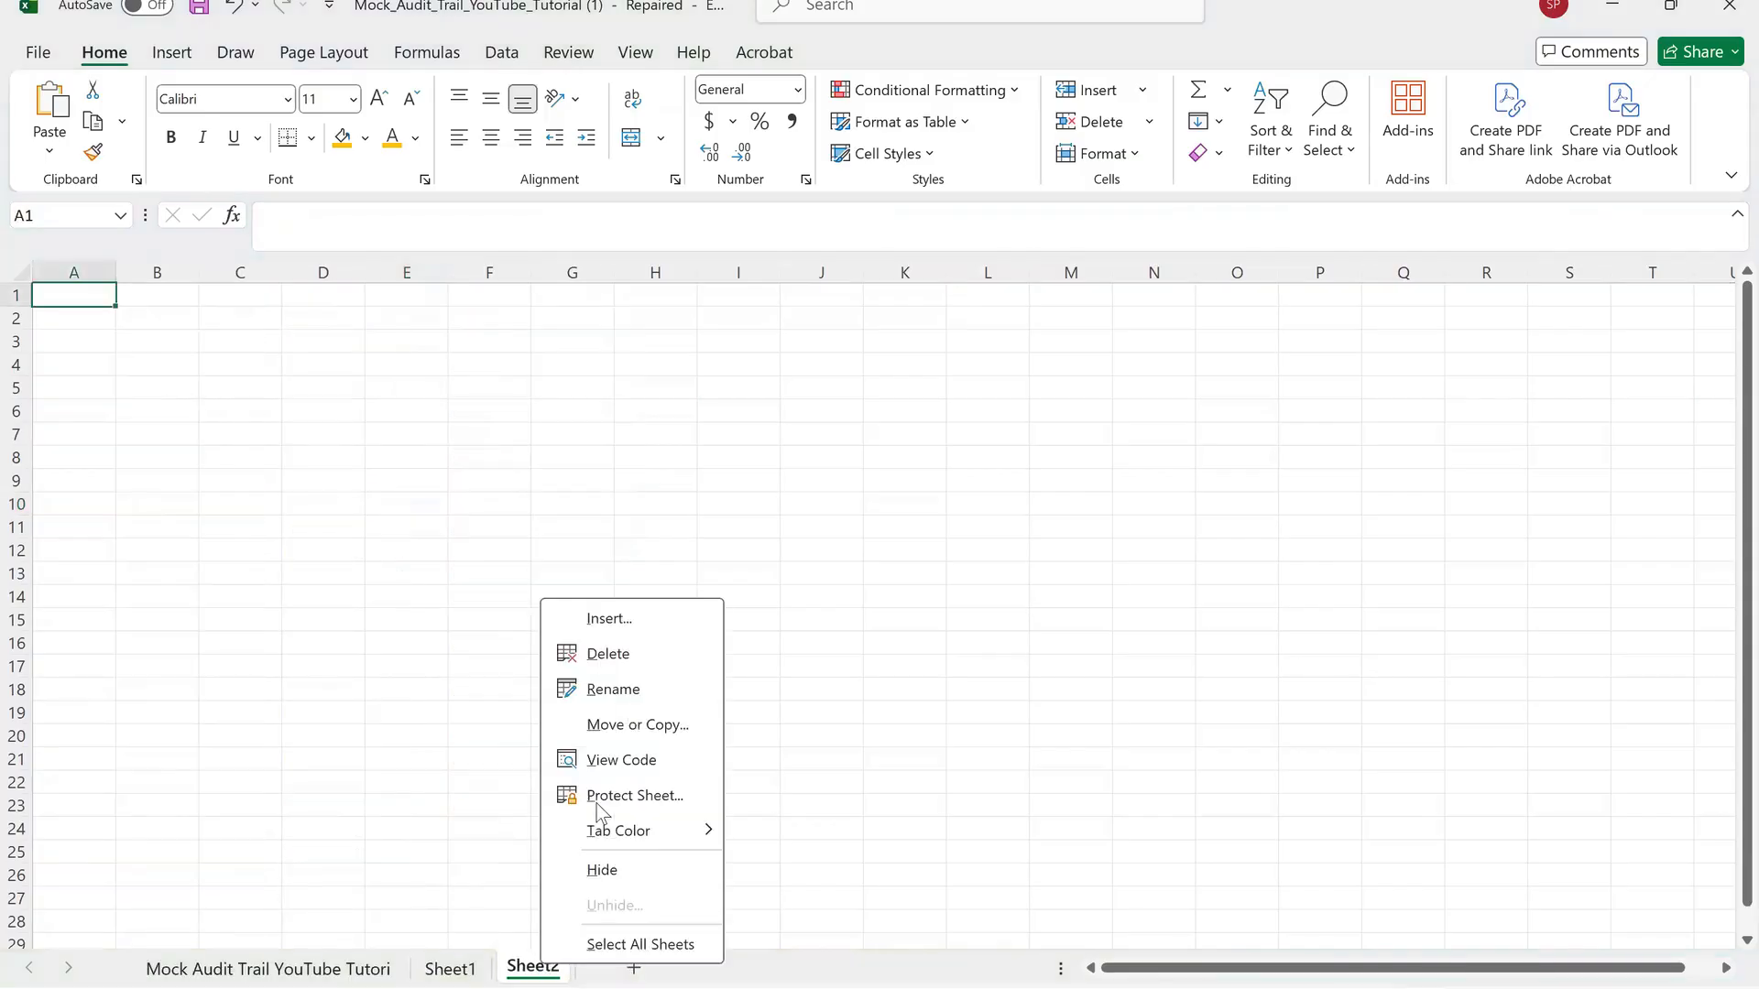
pyautogui.click(630, 673)
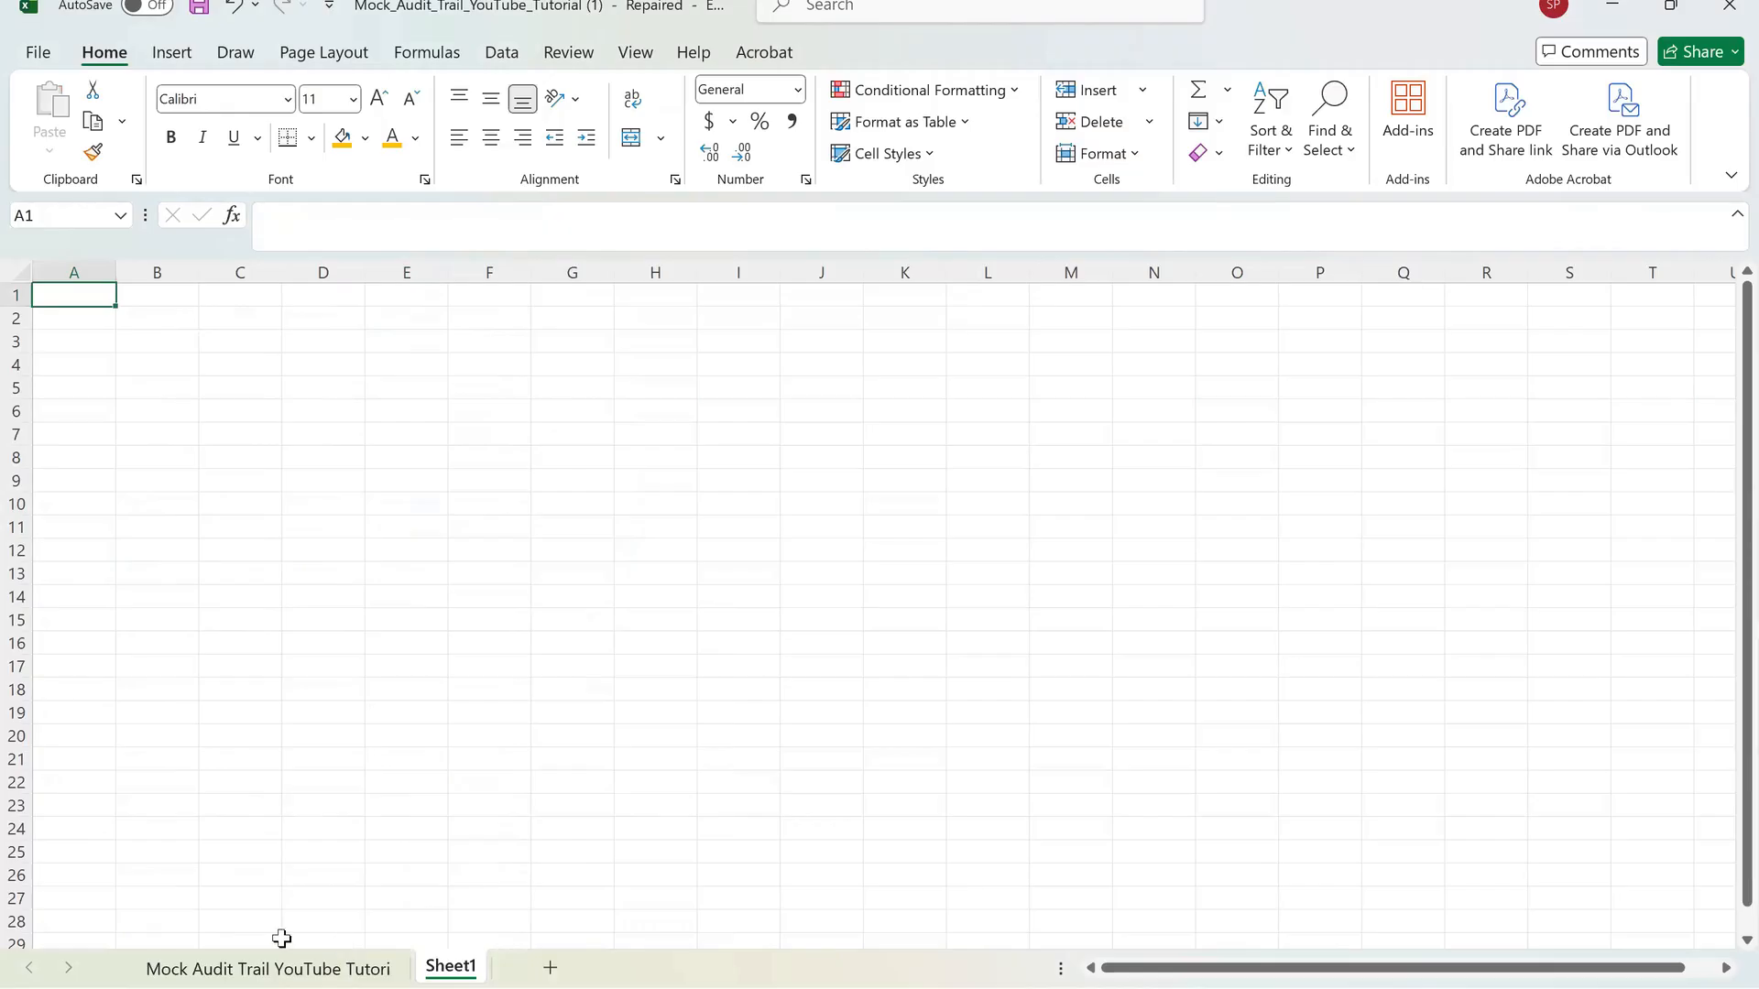
pyautogui.click(192, 973)
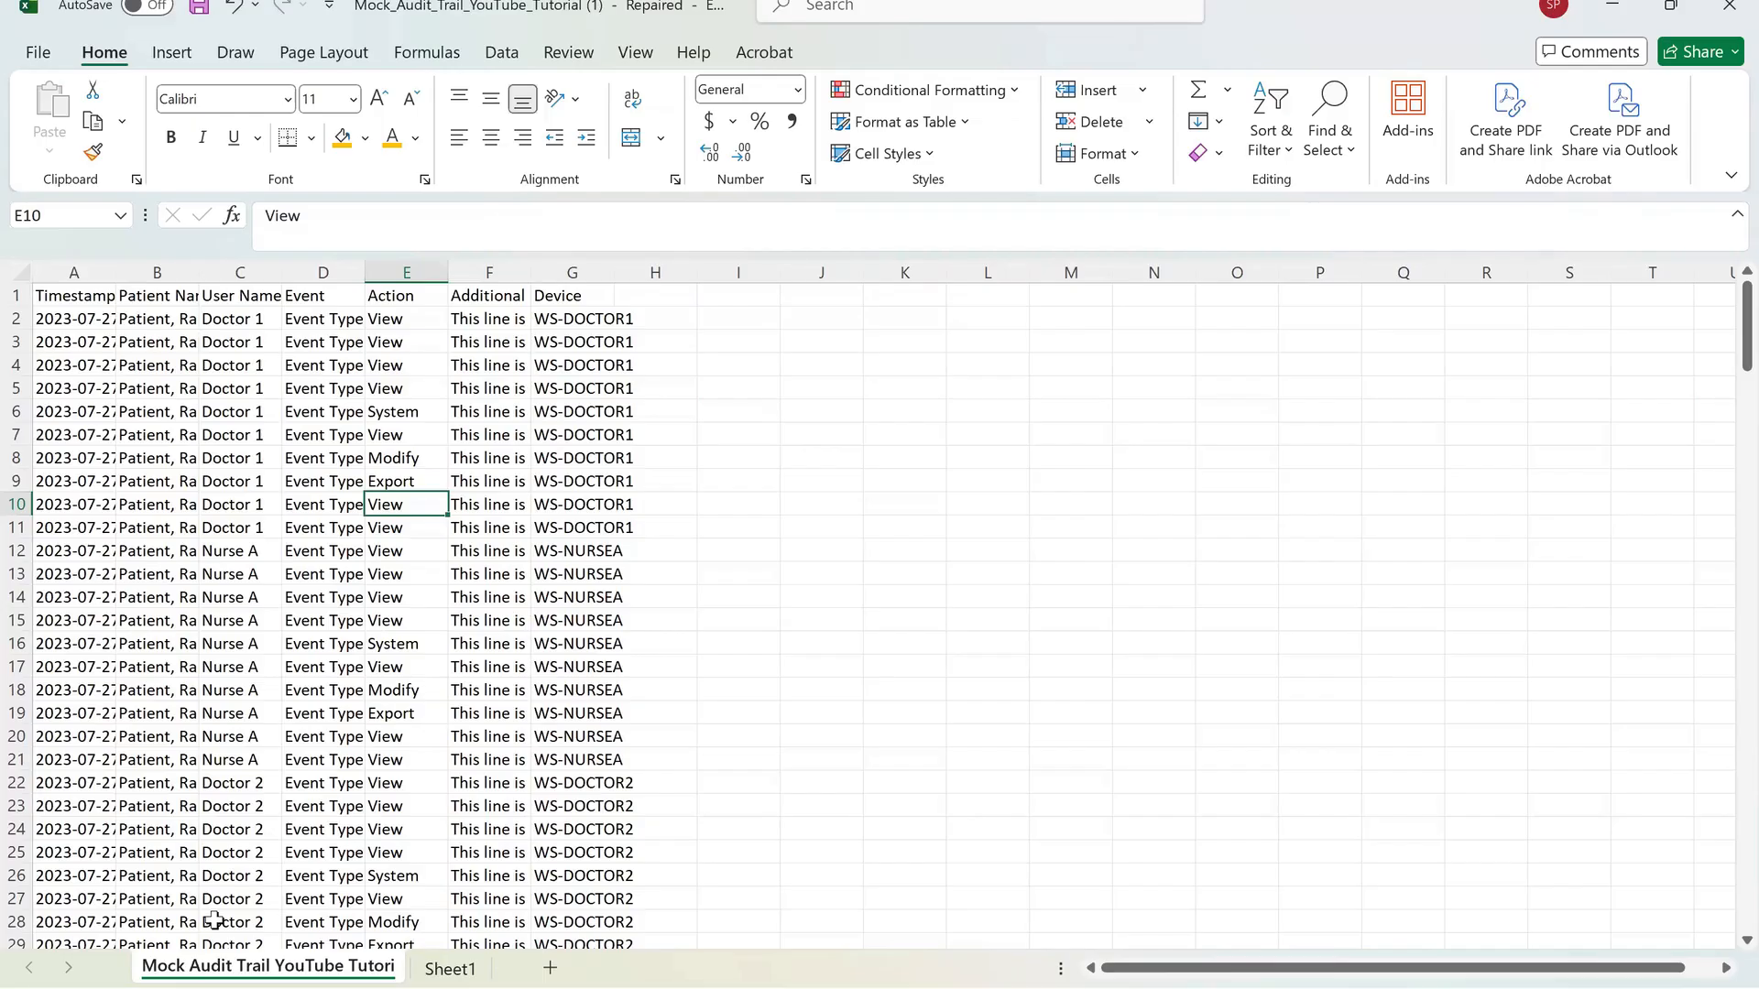
# Select the entire sheet and autofit every column's width to its contents.
pyautogui.hotkey('ctrl', 'a')
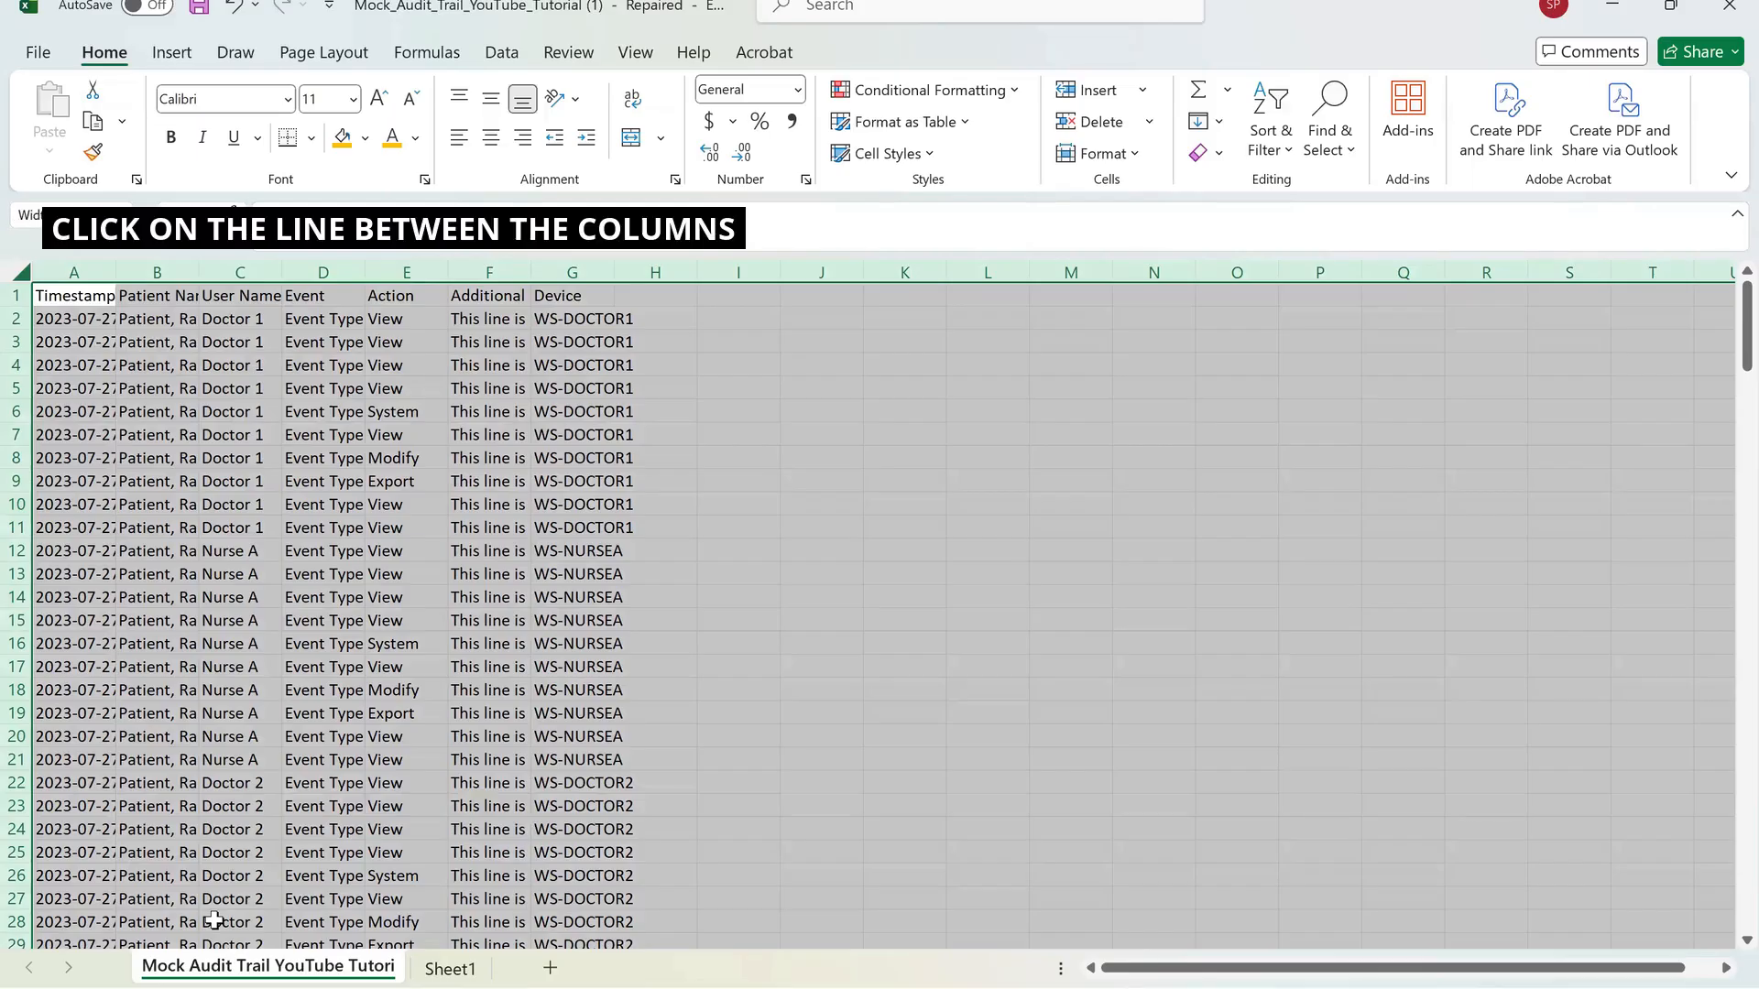
pyautogui.doubleClick(115, 272)
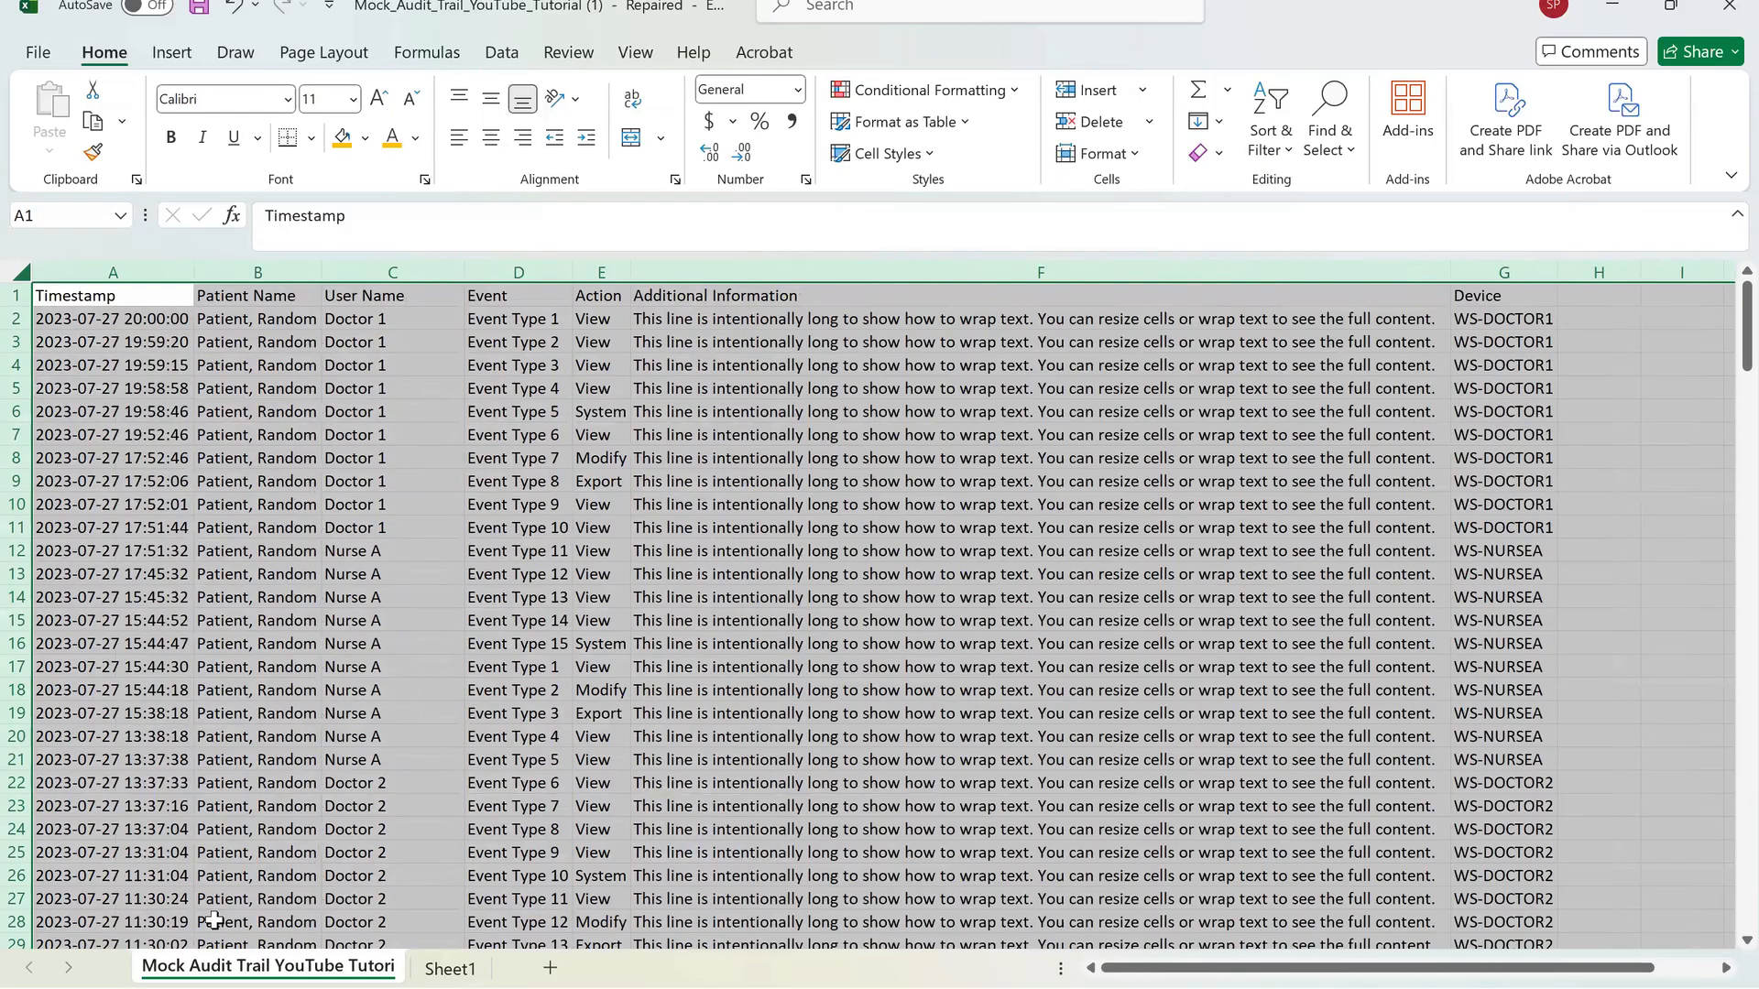
pyautogui.scroll(-5, 214, 919)
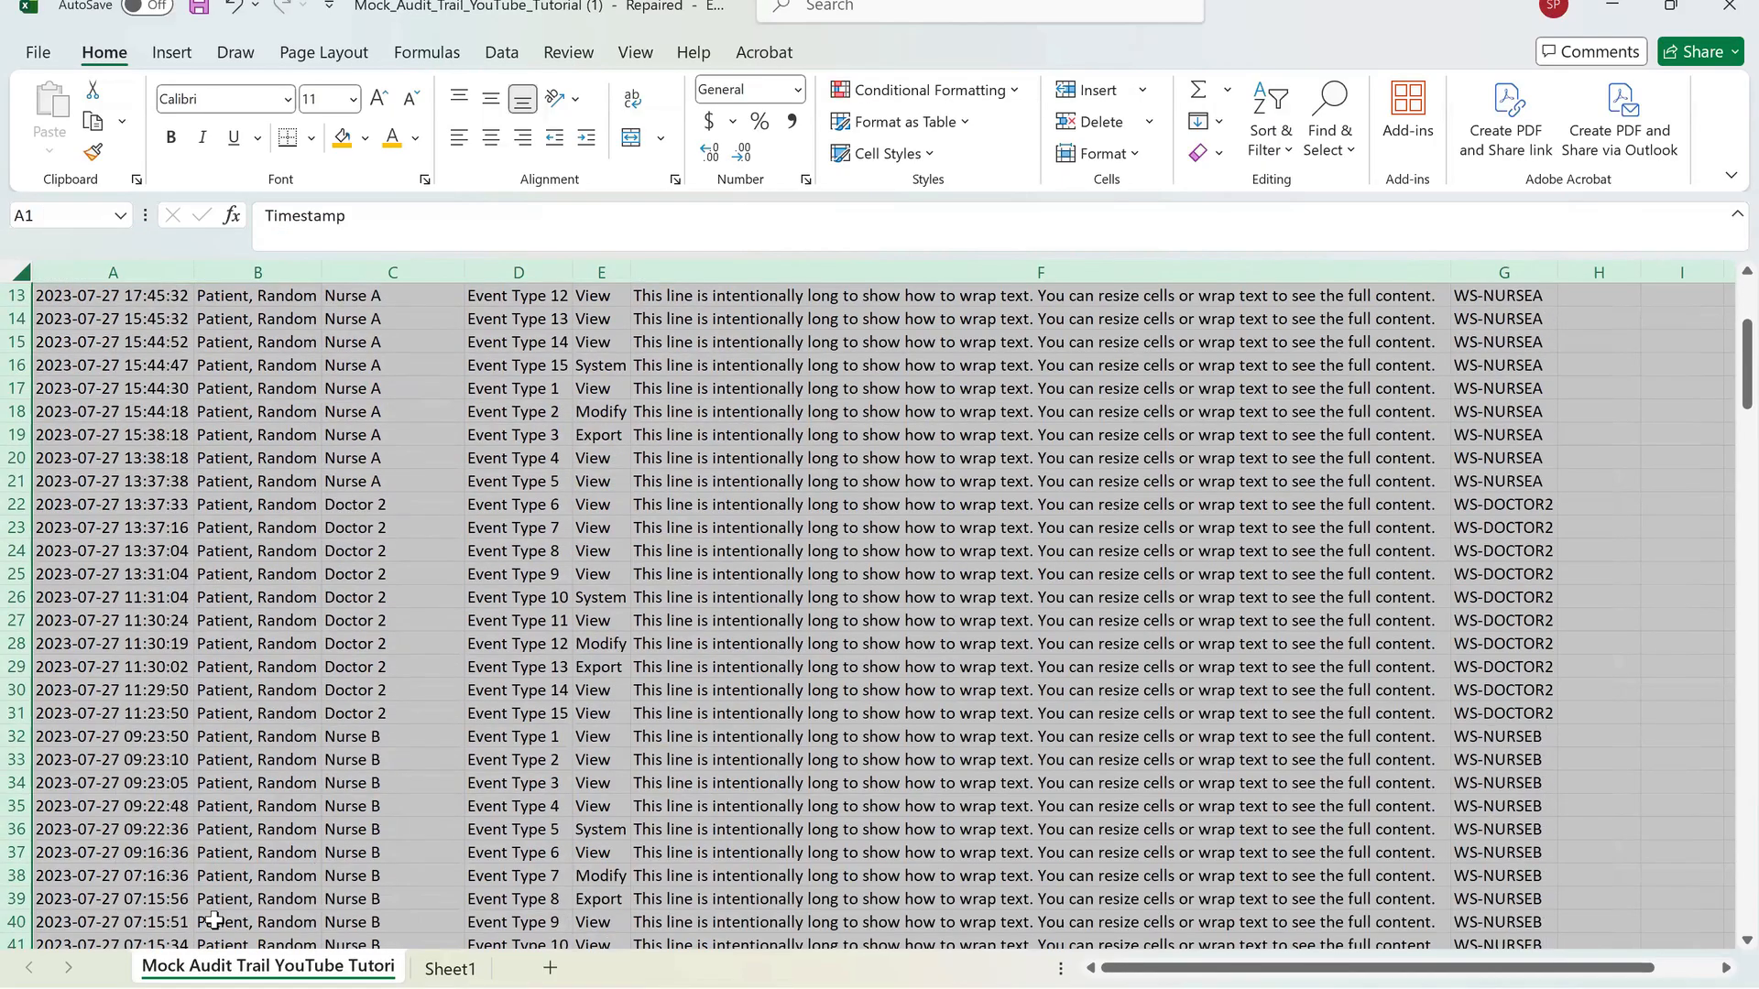
pyautogui.scroll(-10, 213, 920)
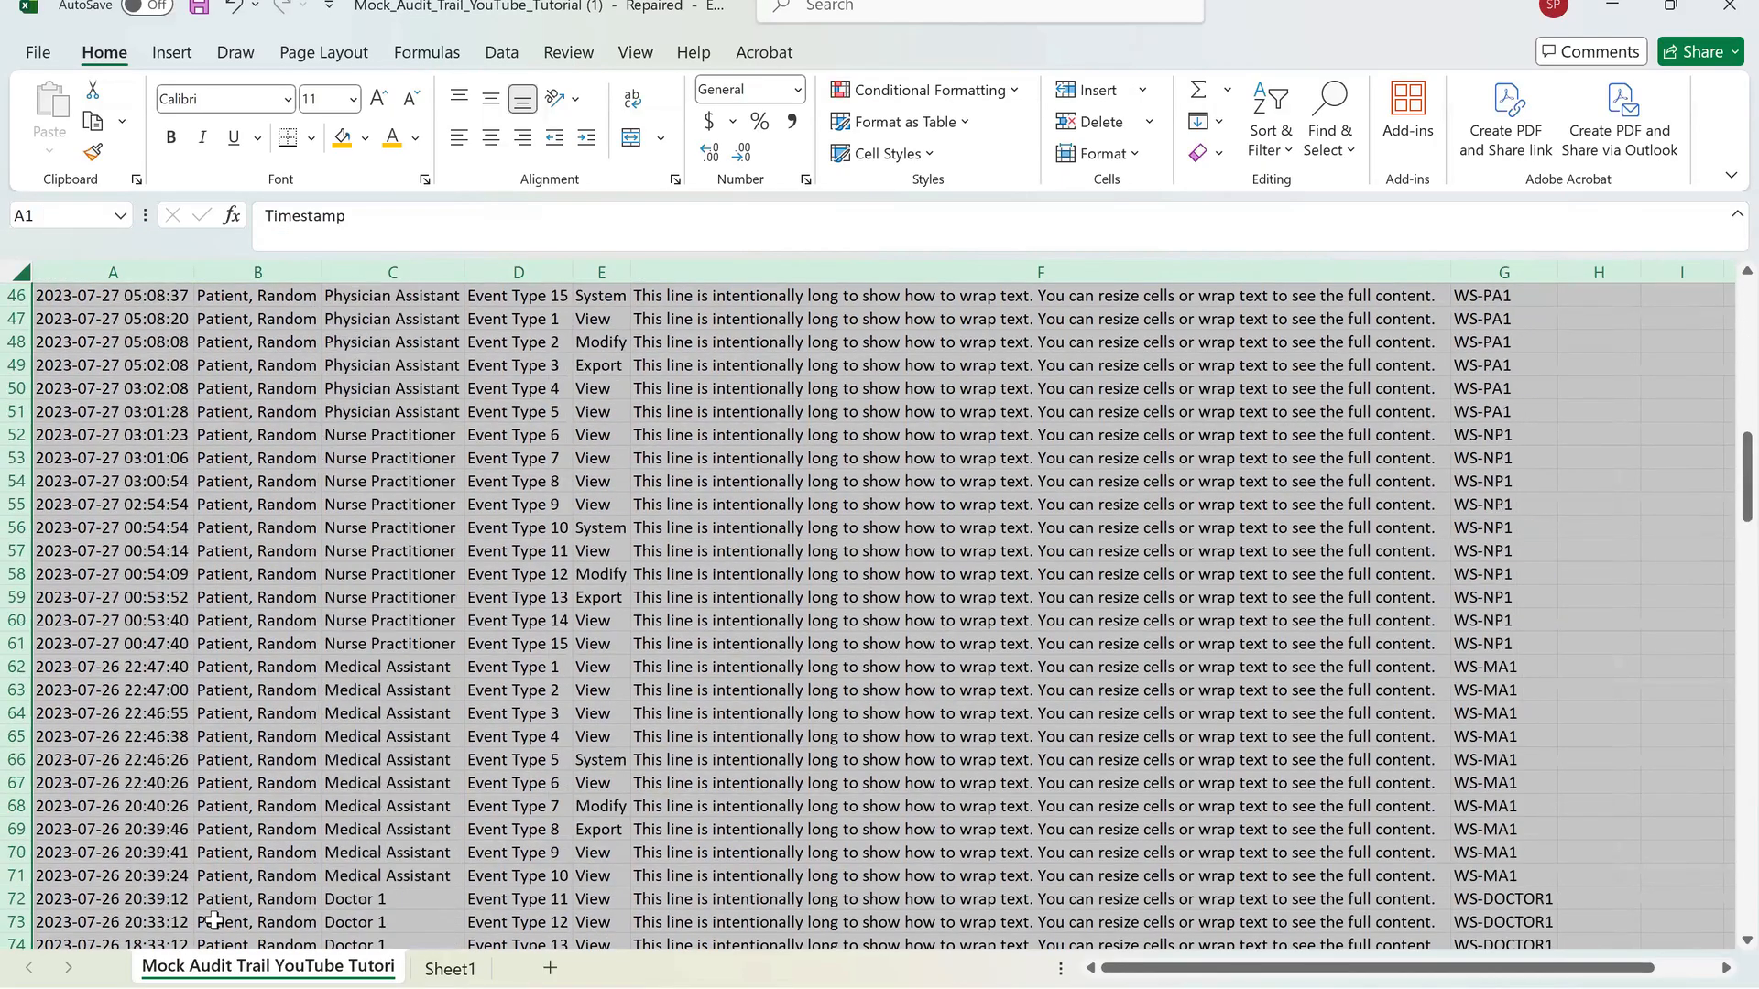
pyautogui.scroll(15, 213, 919)
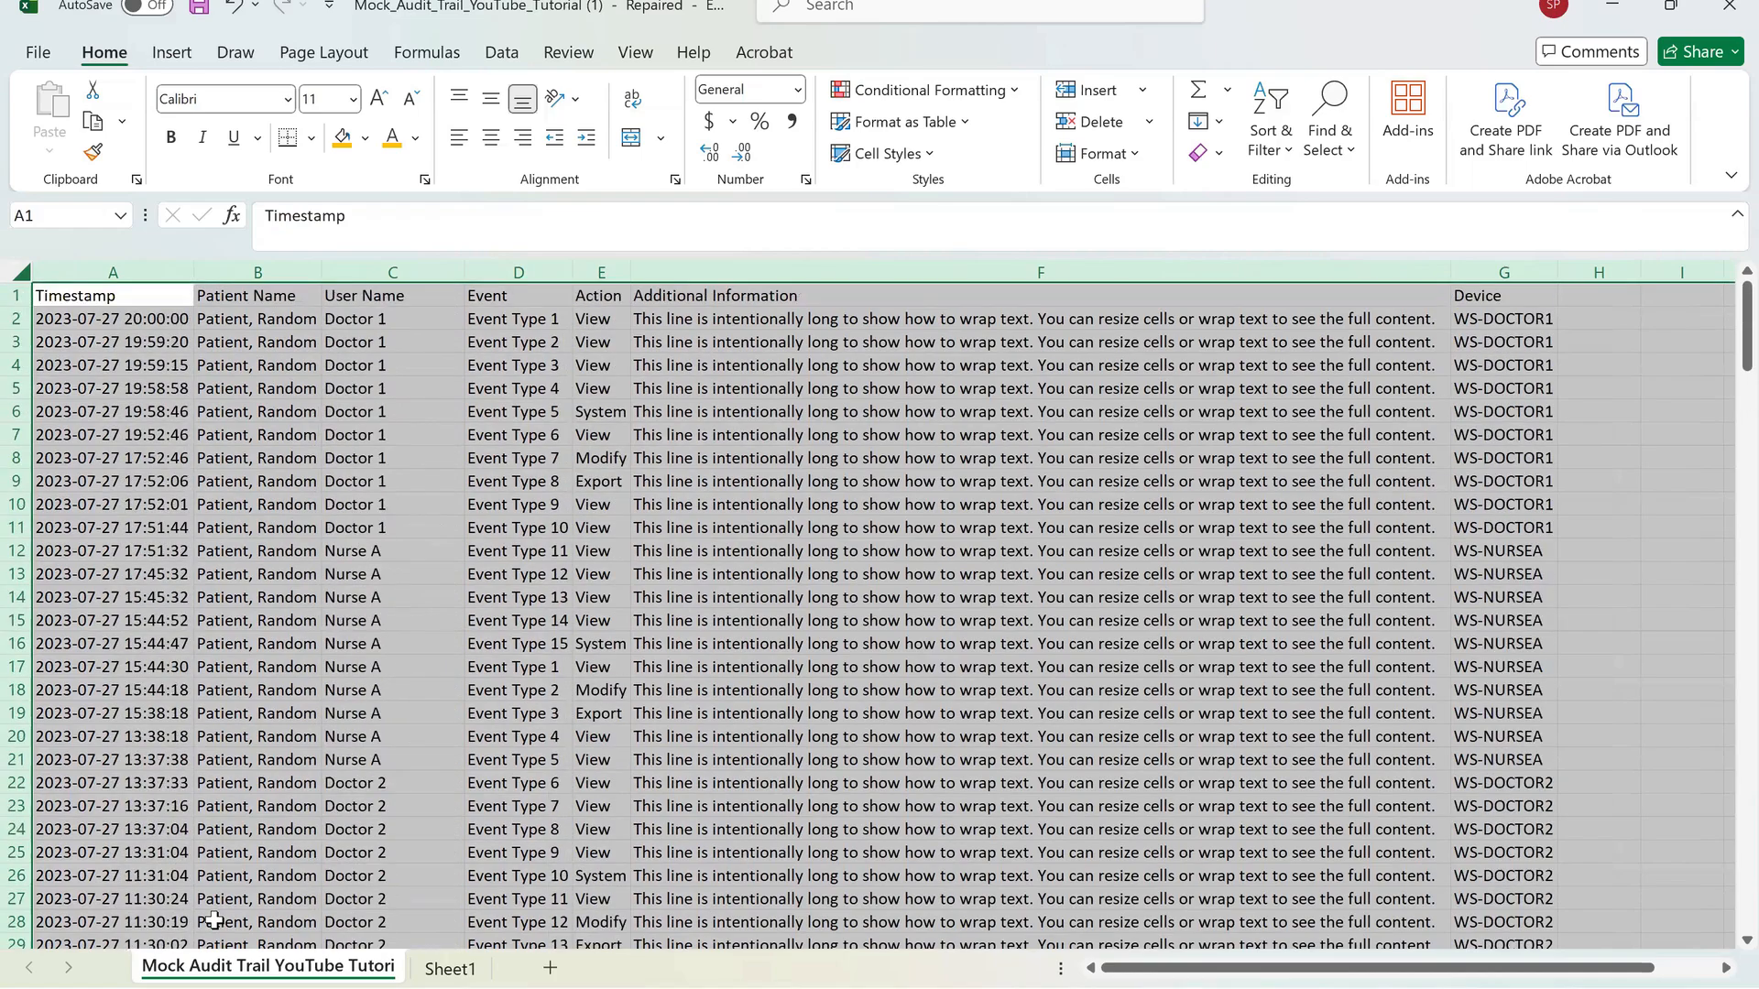
# Move the active cell down column B and undo the column autofit.
pyautogui.press('Right')
pyautogui.press('Down')
pyautogui.press('Down')
pyautogui.press('Down')
pyautogui.press('Down')
pyautogui.press('Down')
pyautogui.press('Down')
pyautogui.press('Down')
pyautogui.press('Down')
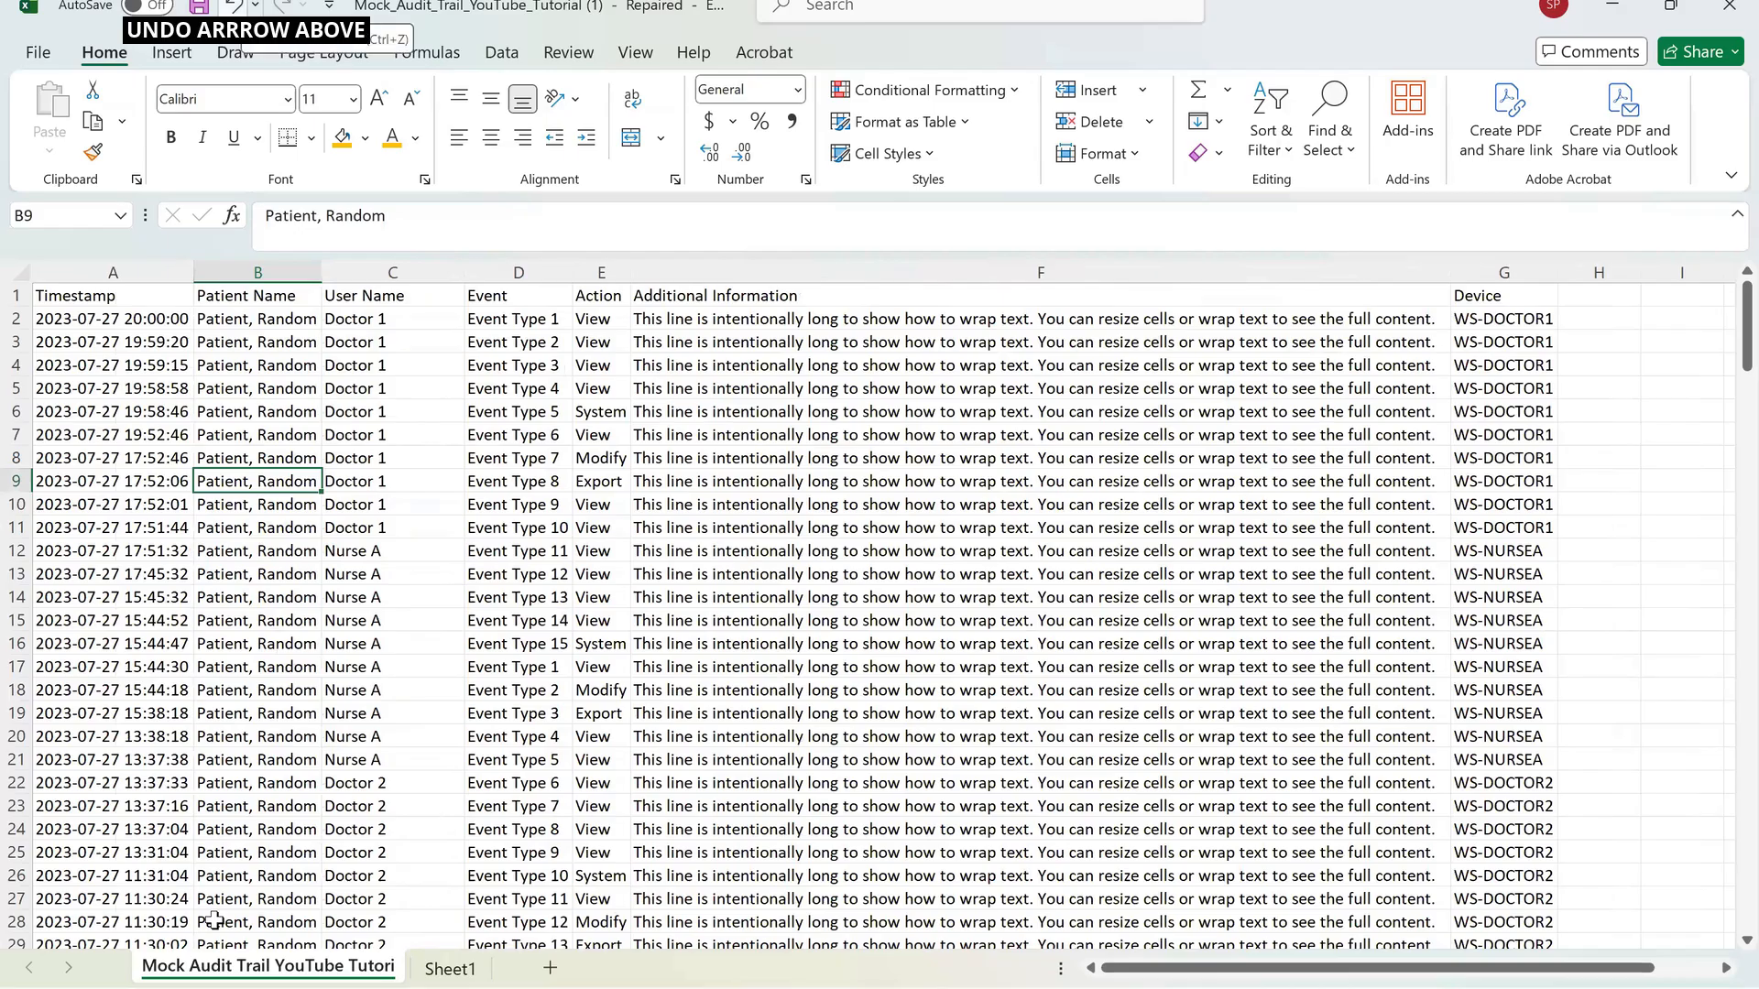
pyautogui.hotkey('ctrl', 'z')
pyautogui.hotkey('ctrl', 'z')
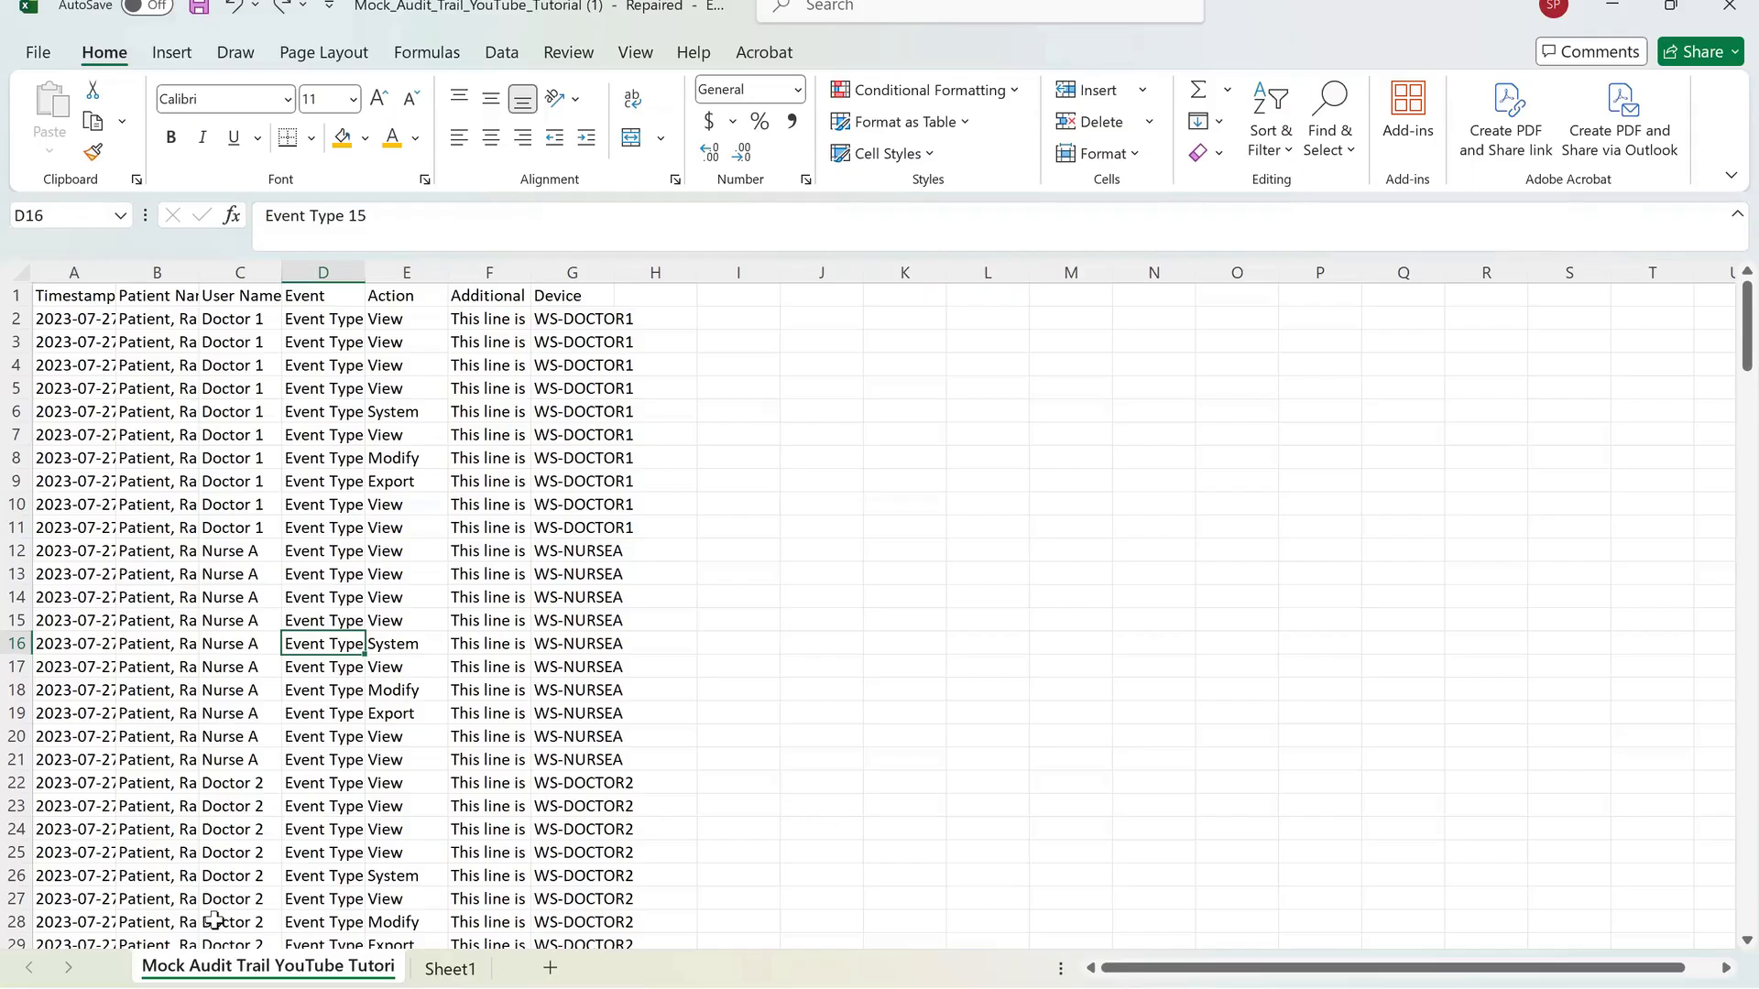
# Autofit the Timestamp column's width, then drag its edge to make it narrower.
pyautogui.moveTo(116, 272); pyautogui.dragTo(116, 272)
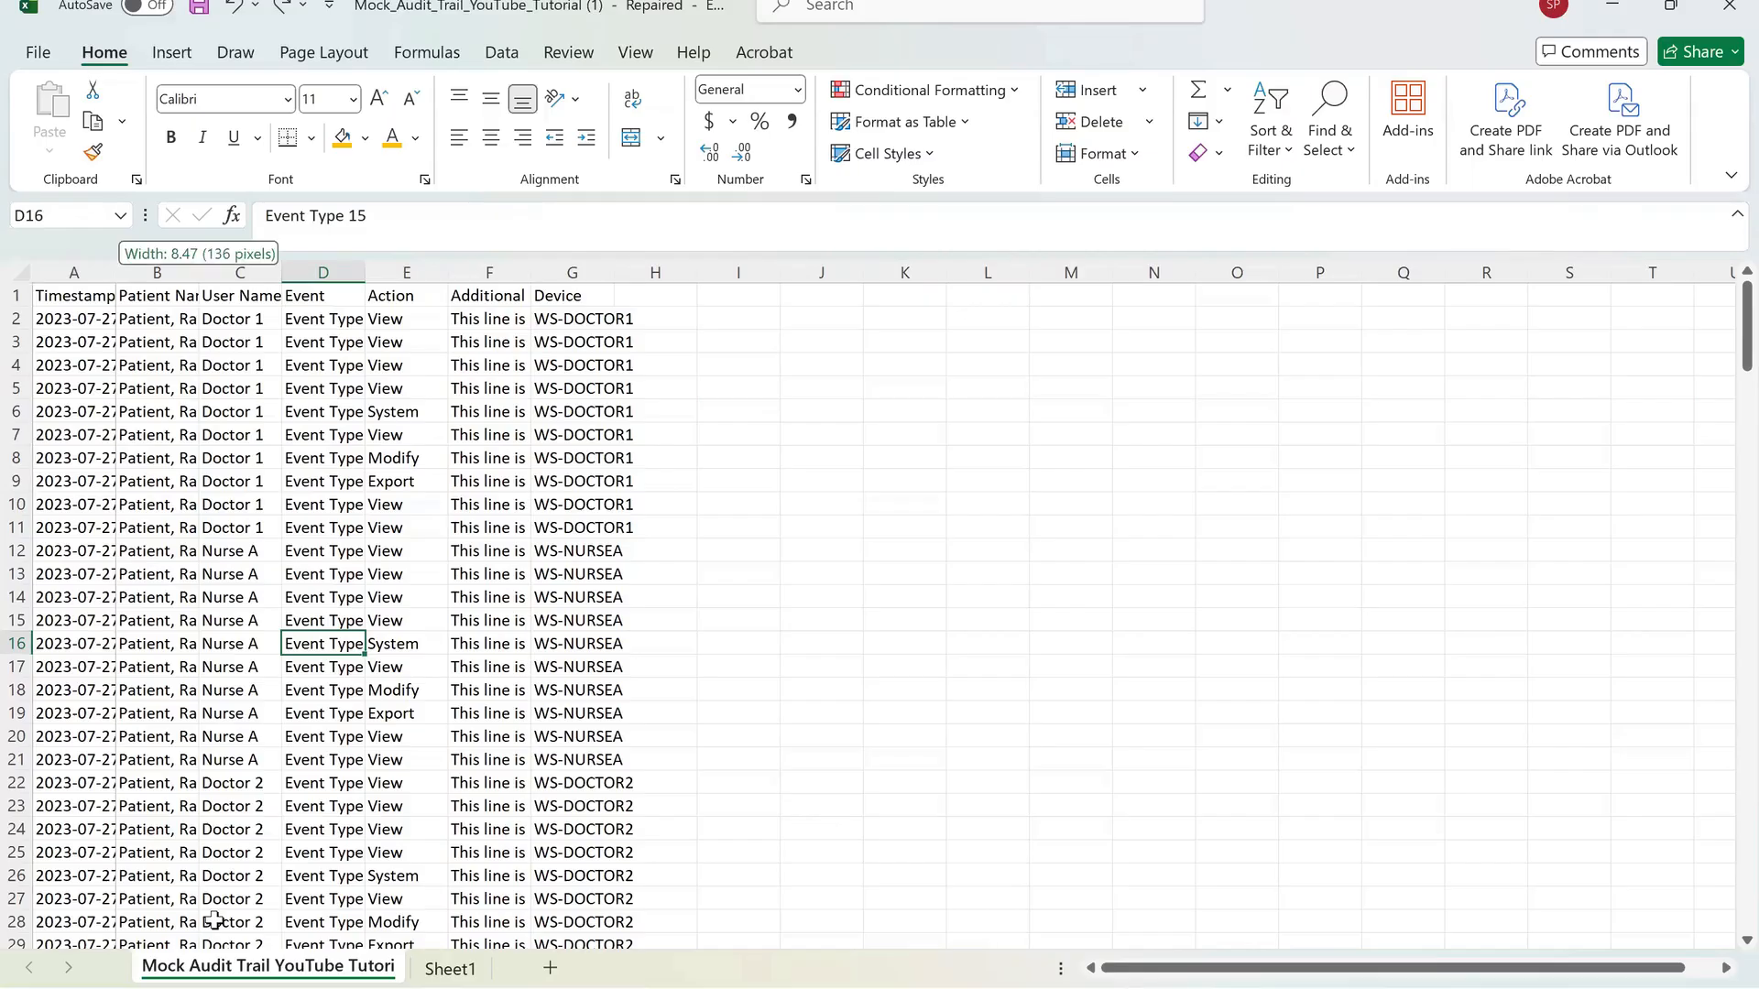
pyautogui.doubleClick(116, 272)
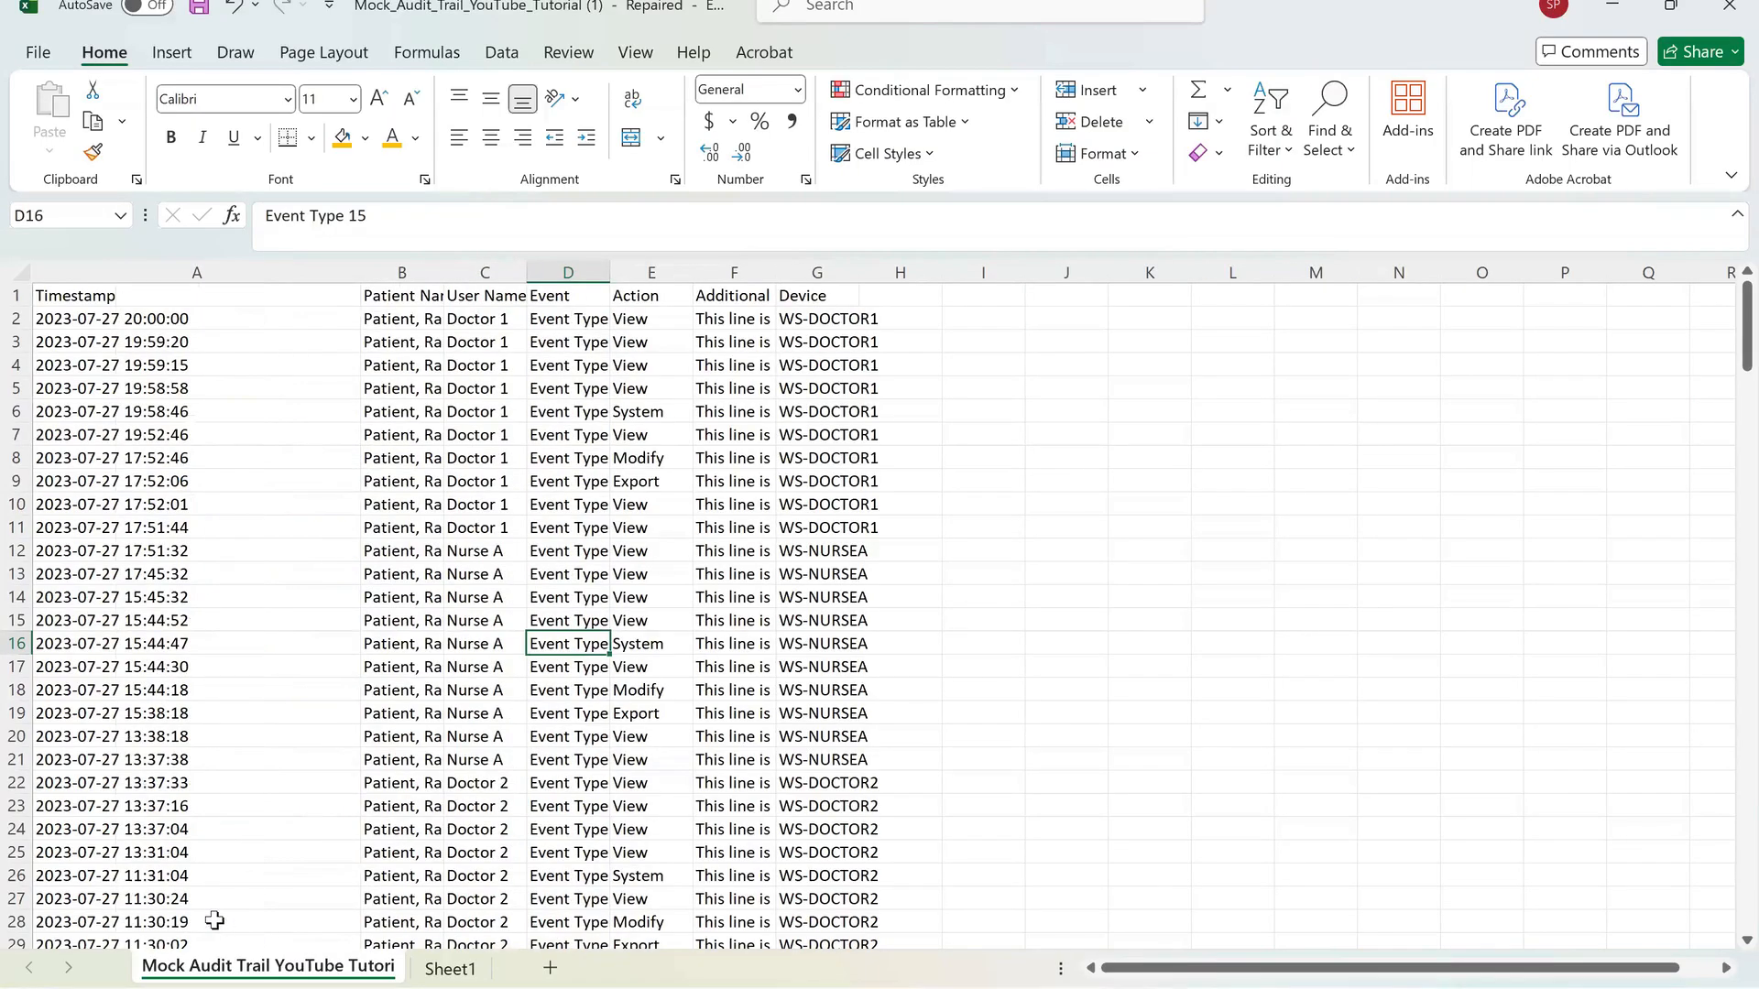
pyautogui.moveTo(361, 272); pyautogui.dragTo(177, 272)
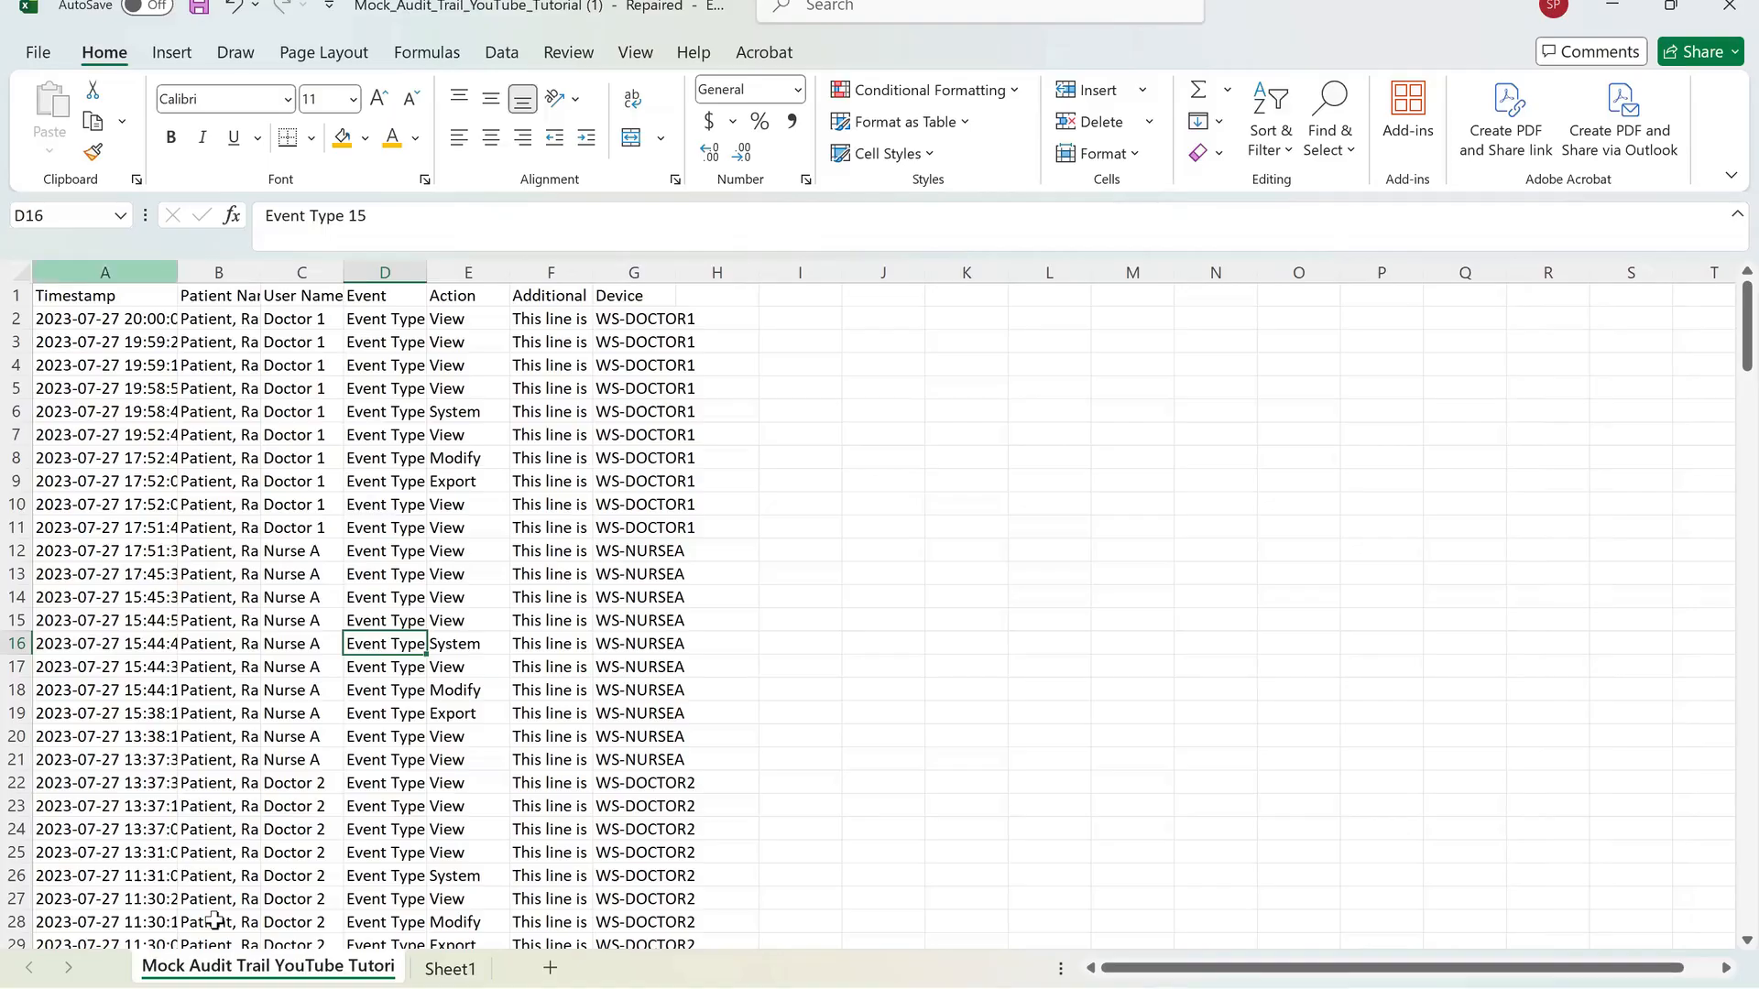
# Select the whole sheet and set the width of all columns to 20.
pyautogui.hotkey('ctrl', 'a')
pyautogui.hotkey('ctrl', 'a')
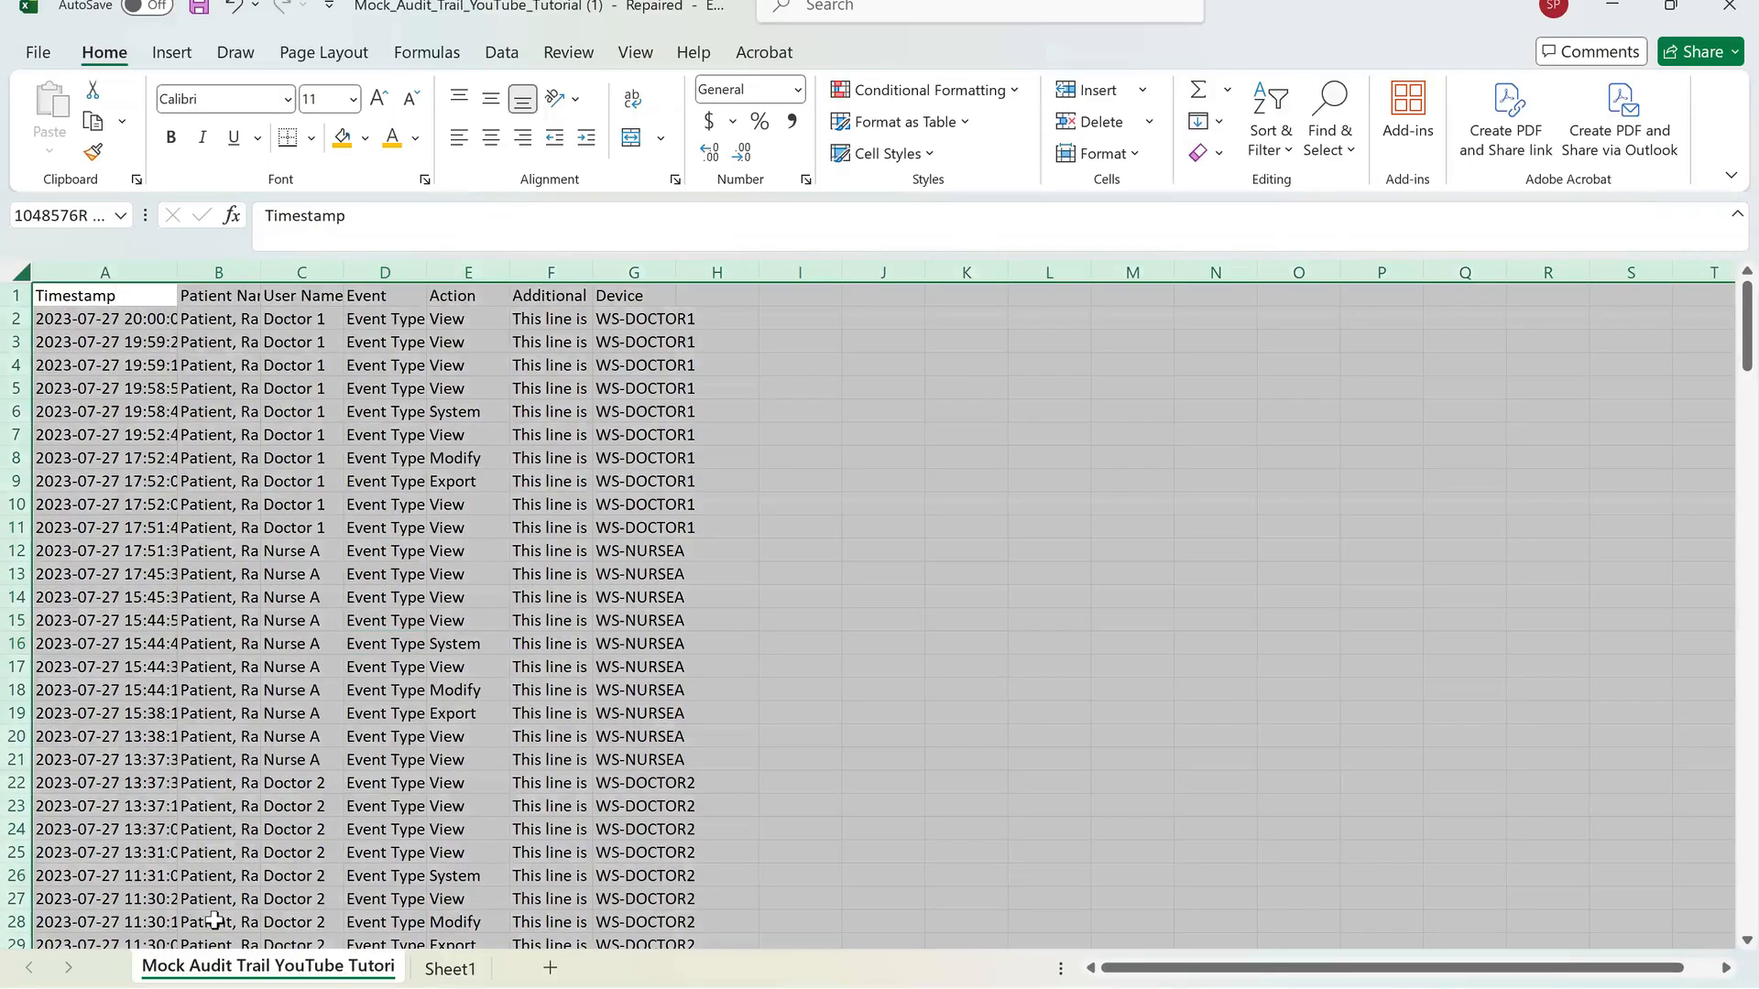
pyautogui.rightClick(88, 291)
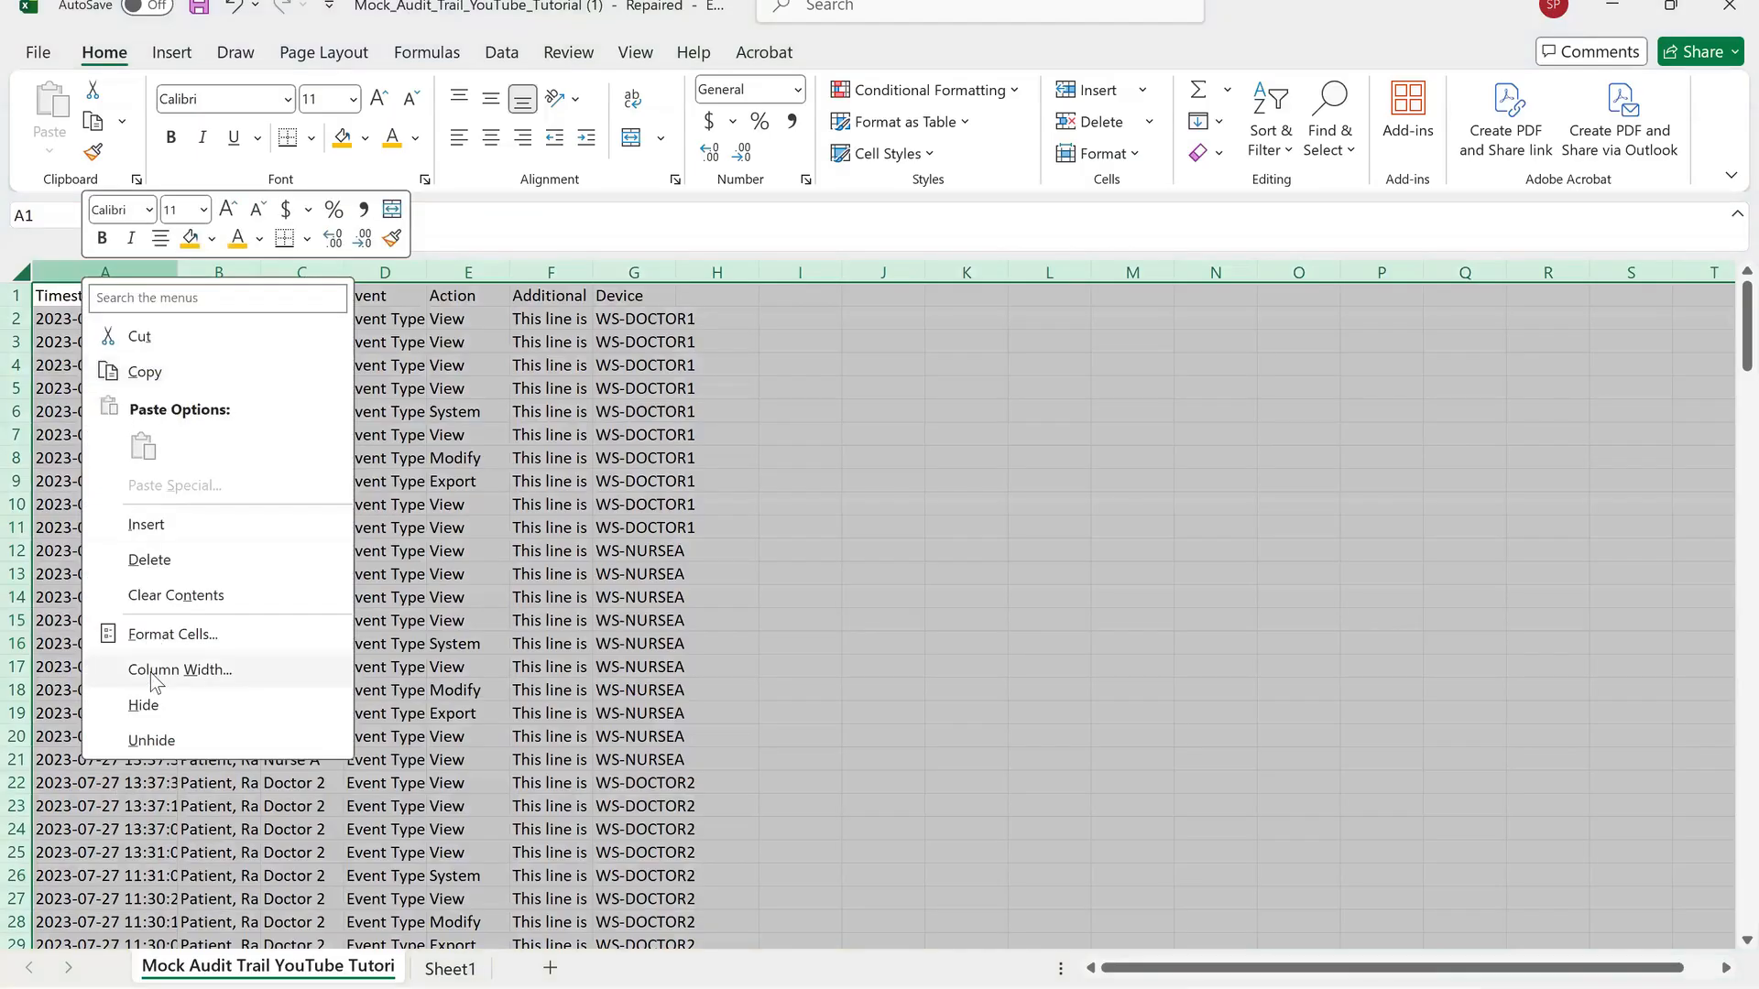
pyautogui.click(152, 670)
pyautogui.write('2')
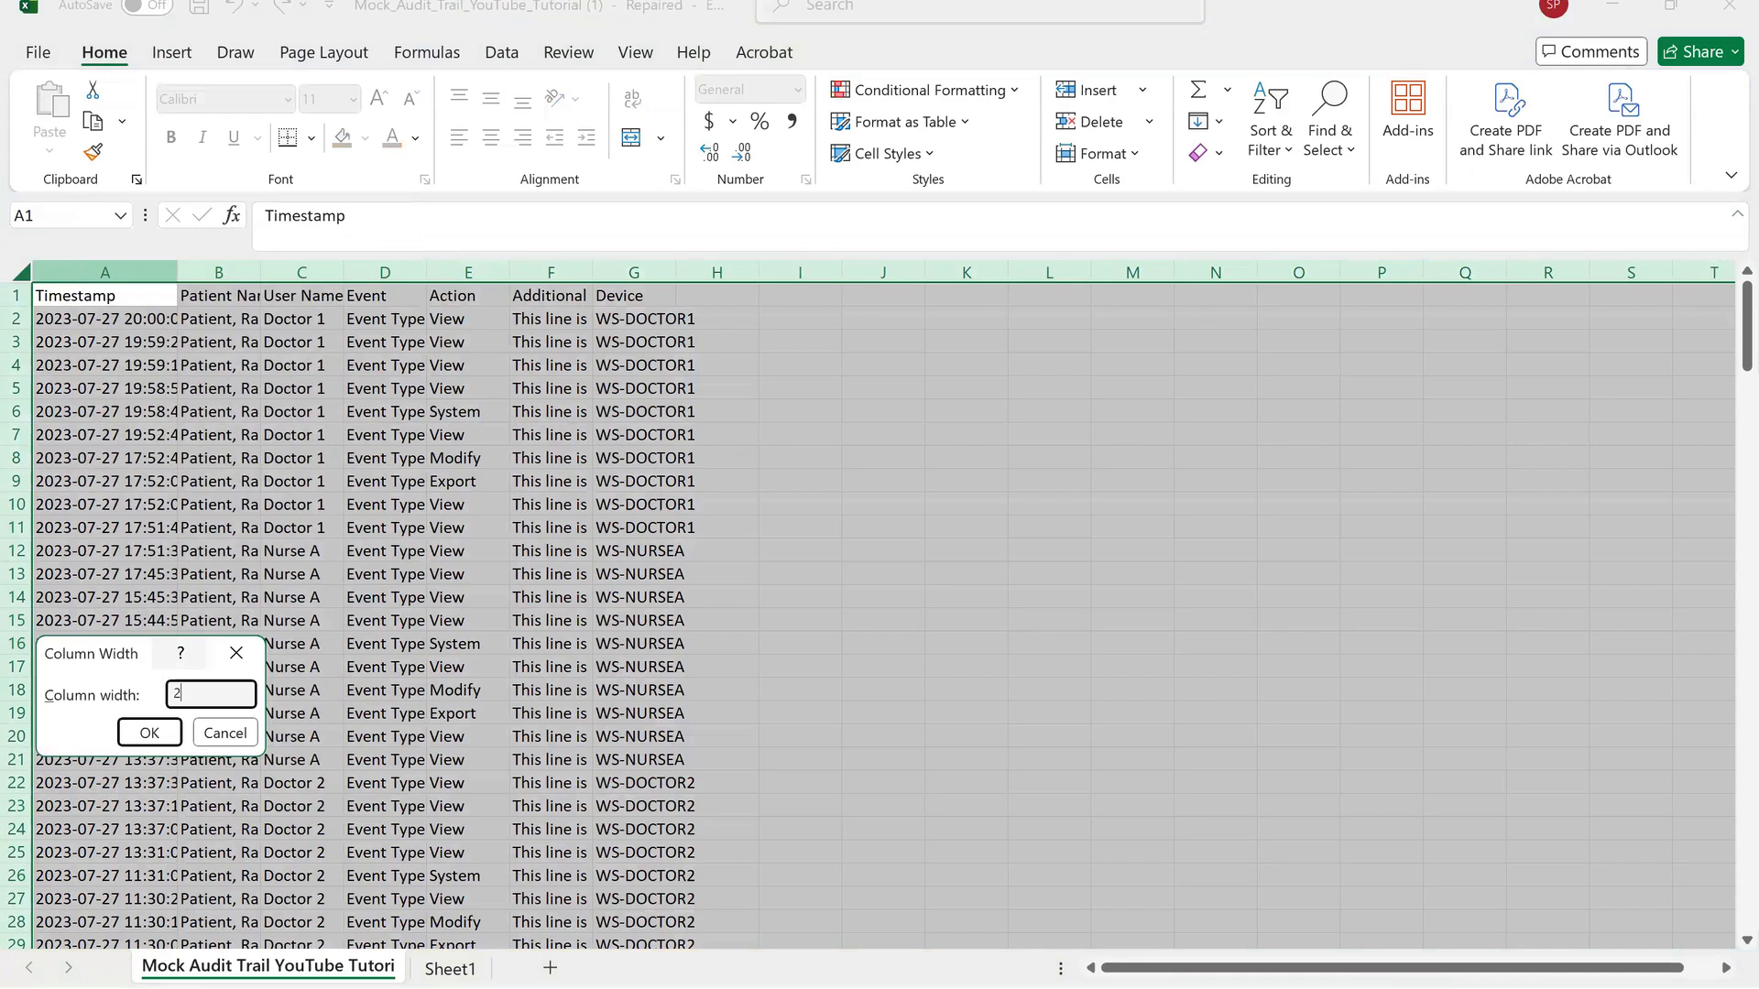
pyautogui.write('0')
pyautogui.press('Return')
pyautogui.click(315, 643)
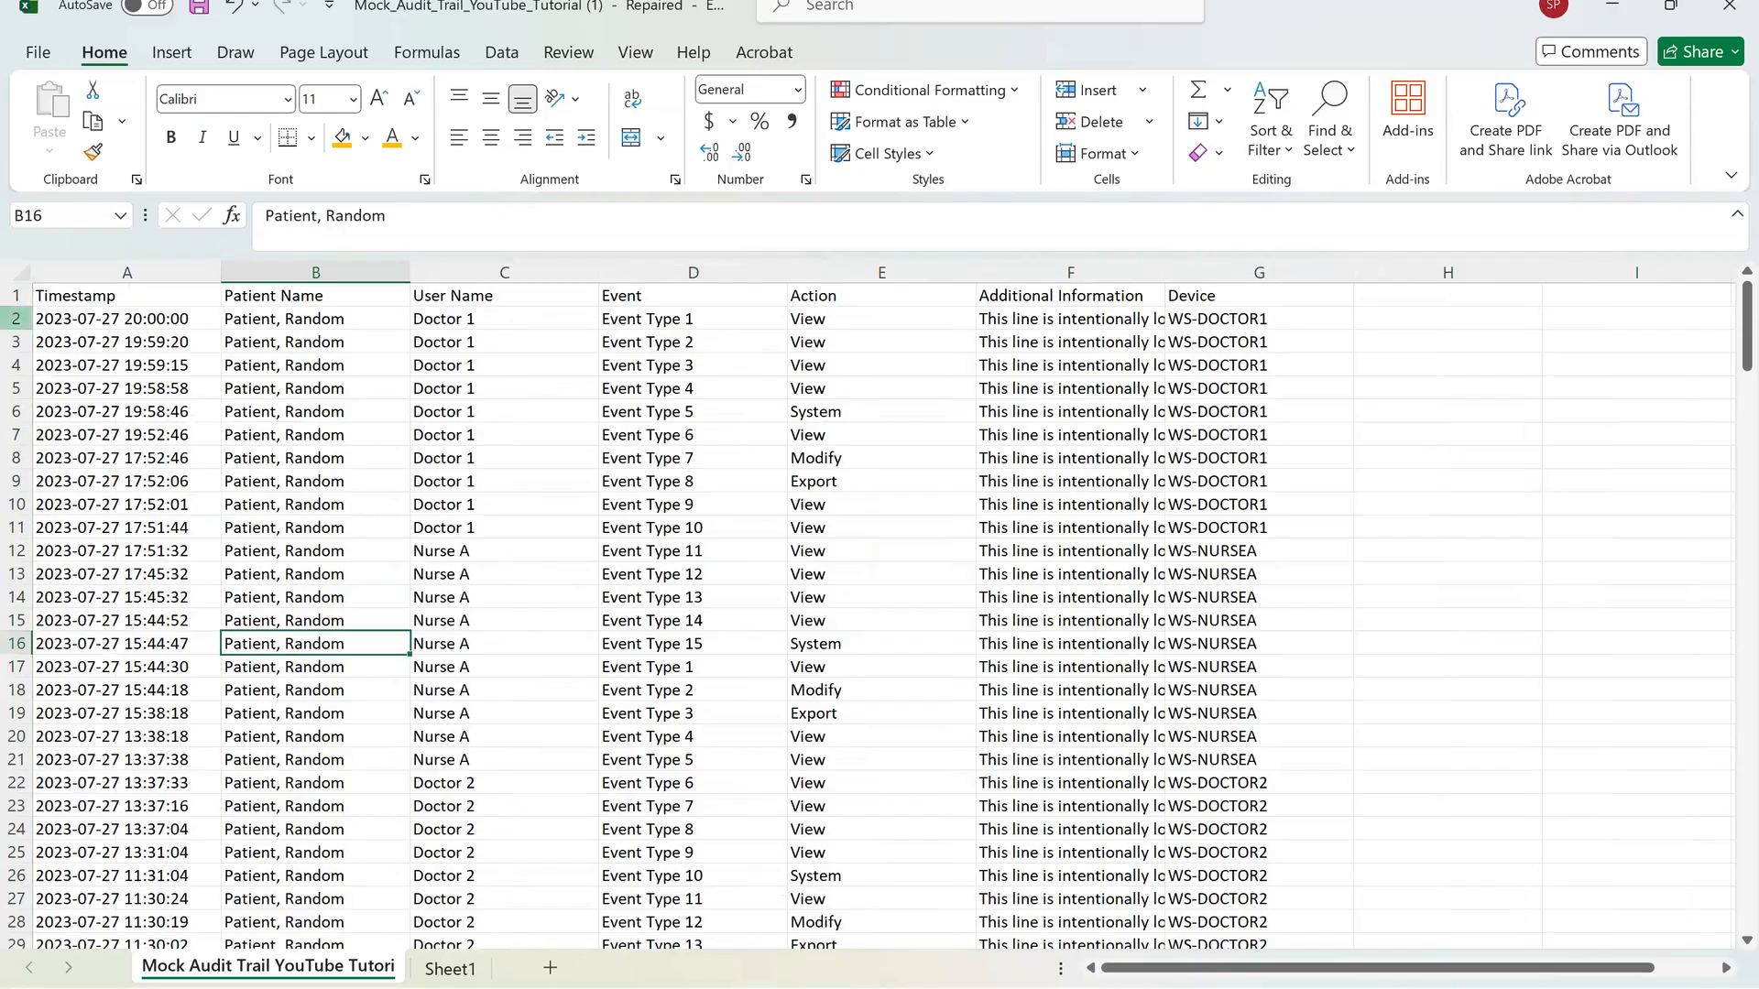
# Set the height of rows 2 through 8 to 20, then undo the change.
pyautogui.moveTo(15, 319); pyautogui.dragTo(15, 346)
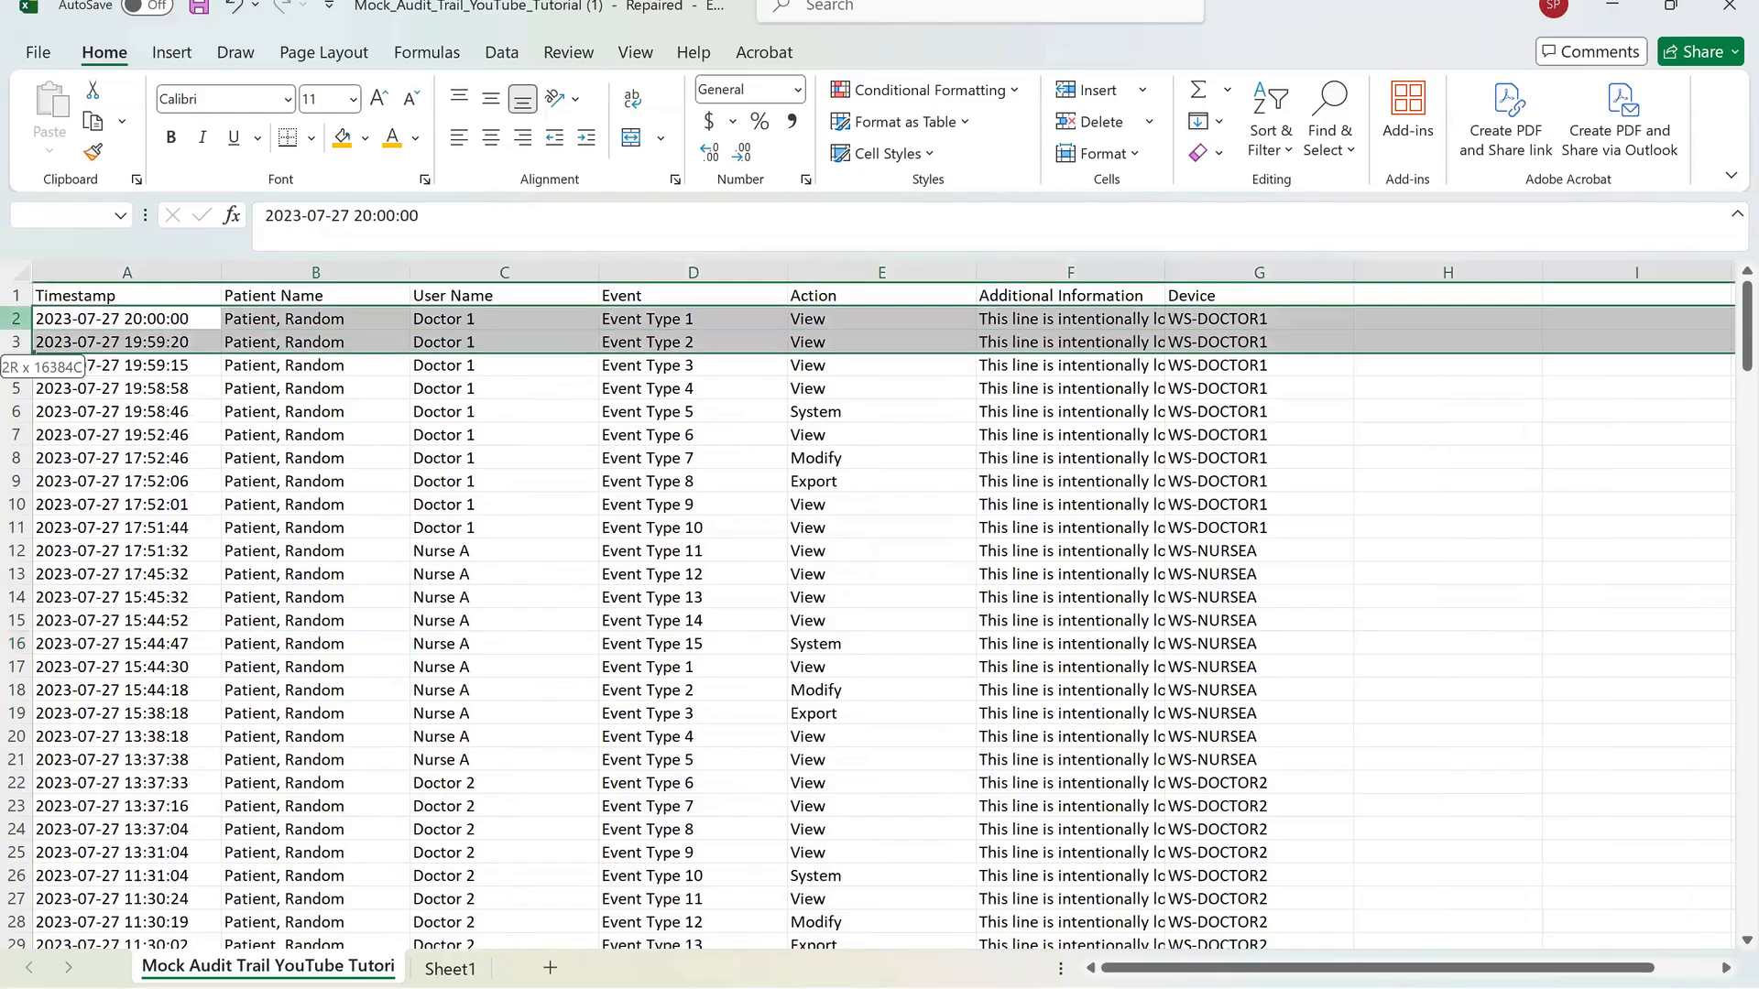
pyautogui.moveTo(15, 348); pyautogui.dragTo(37, 486)
pyautogui.rightClick(37, 486)
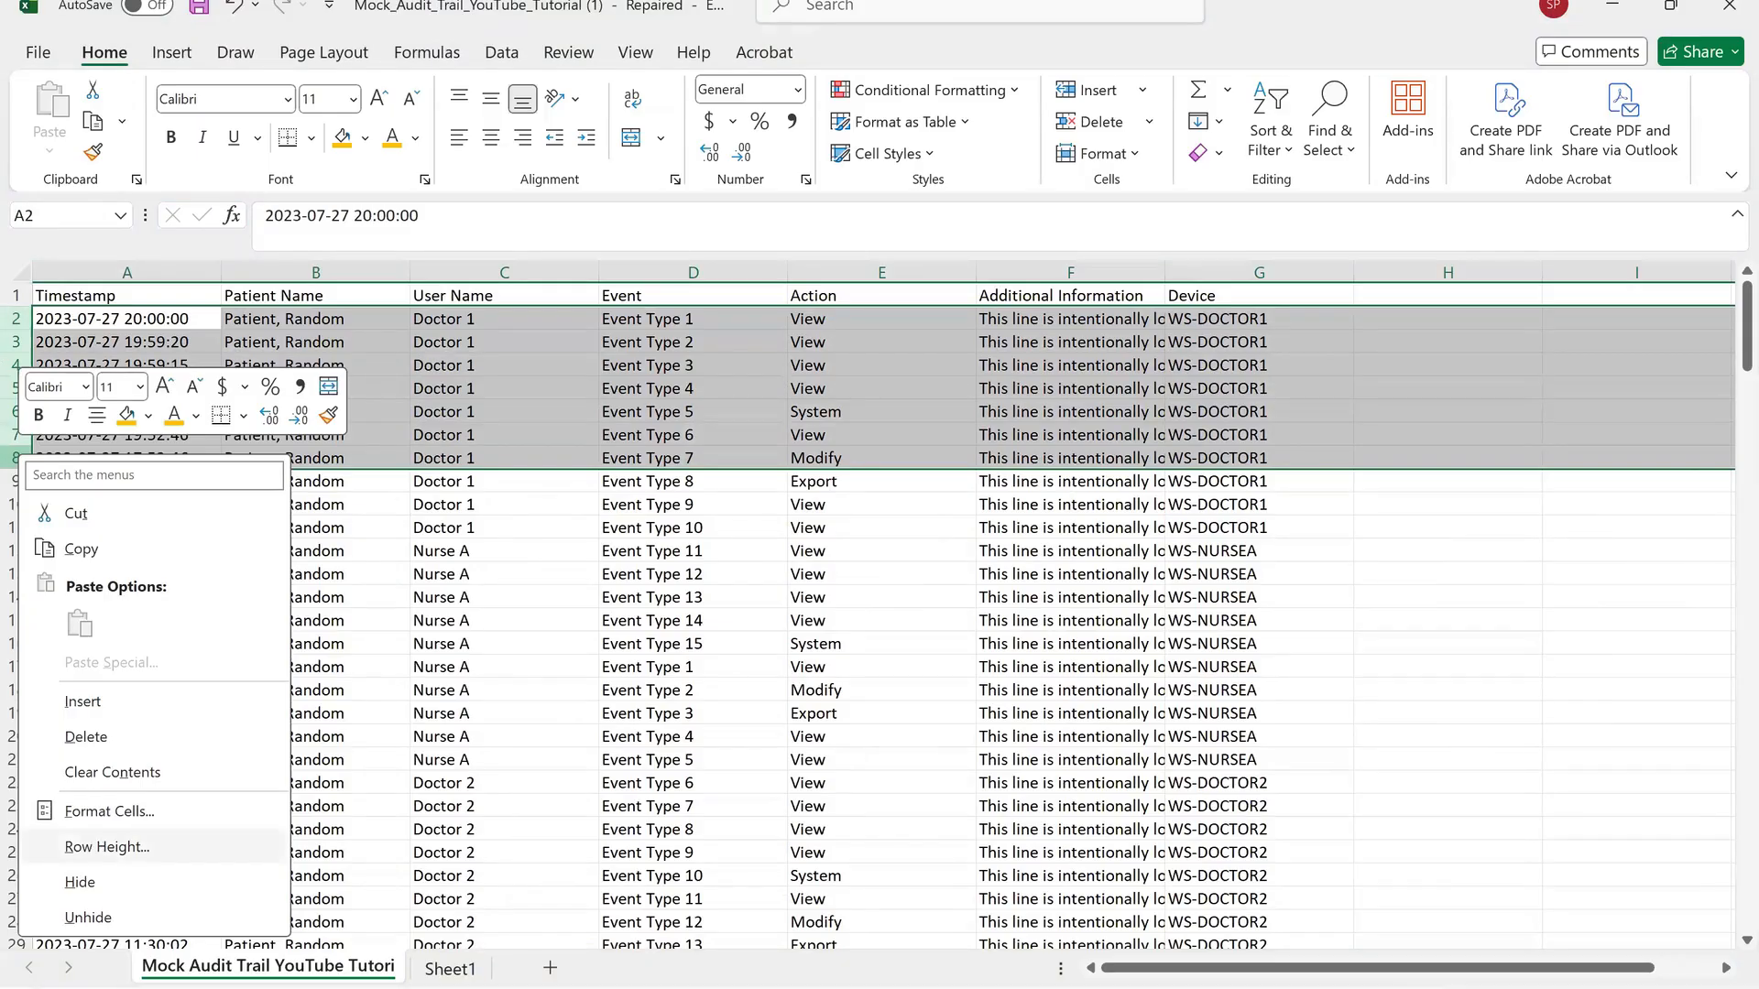
pyautogui.click(107, 847)
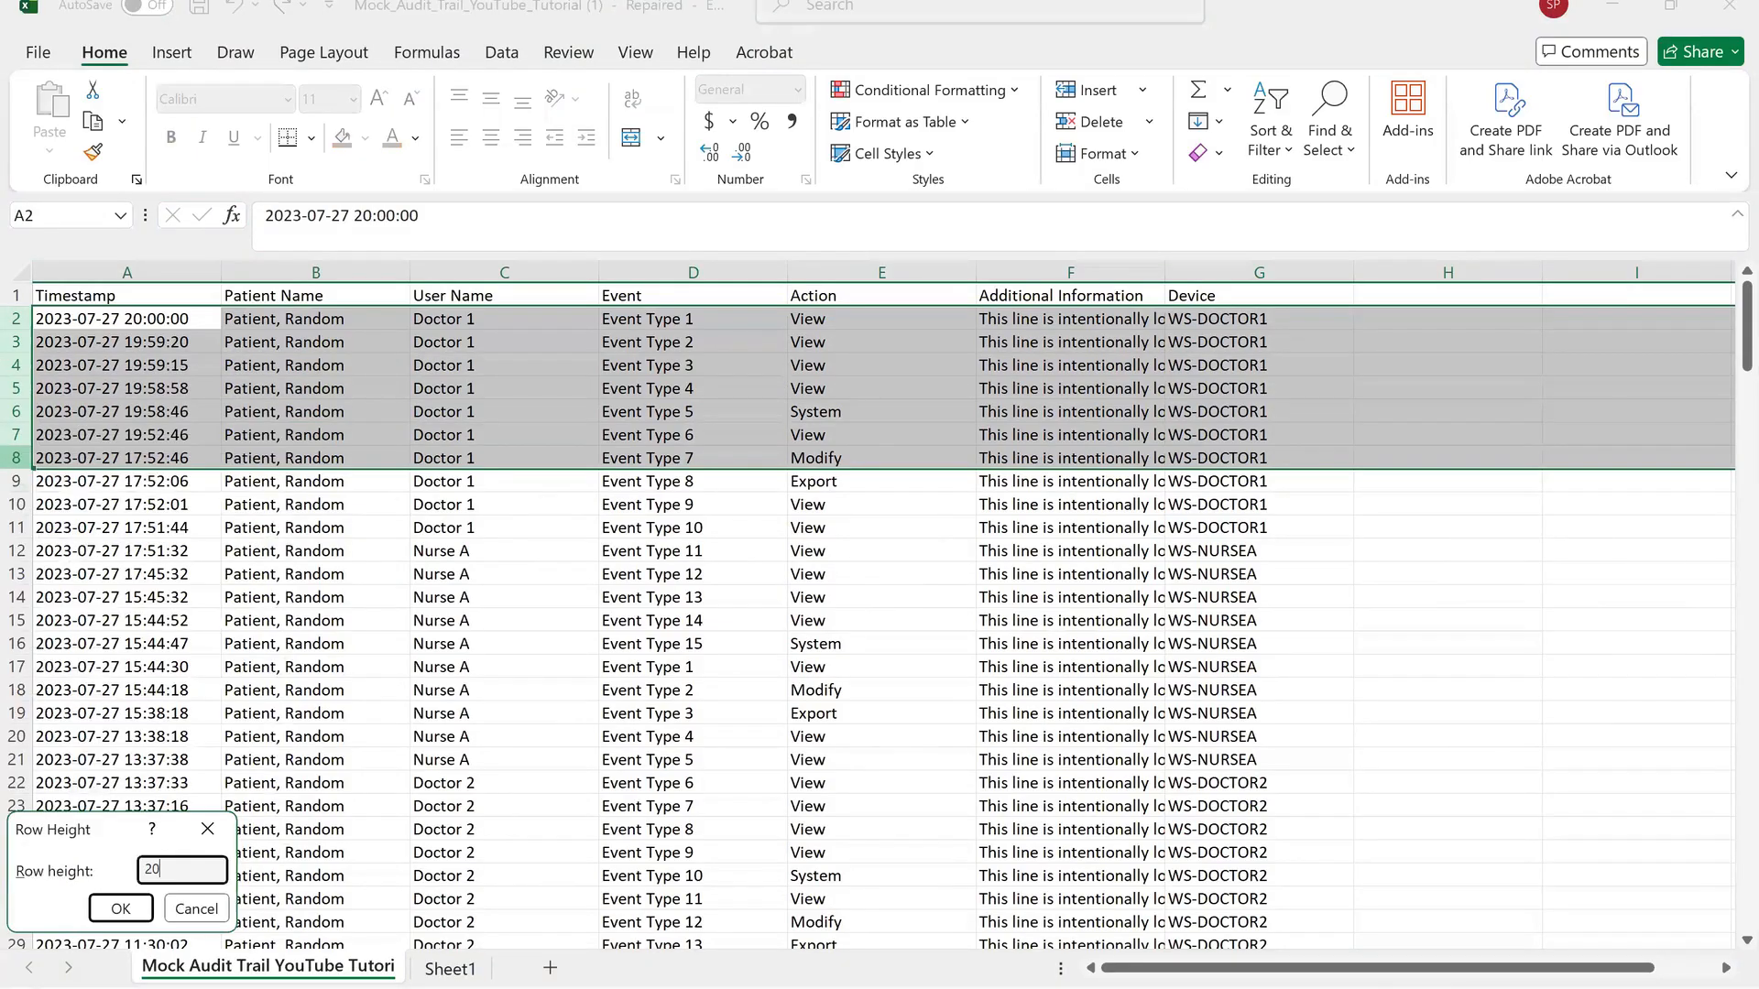
pyautogui.click(120, 909)
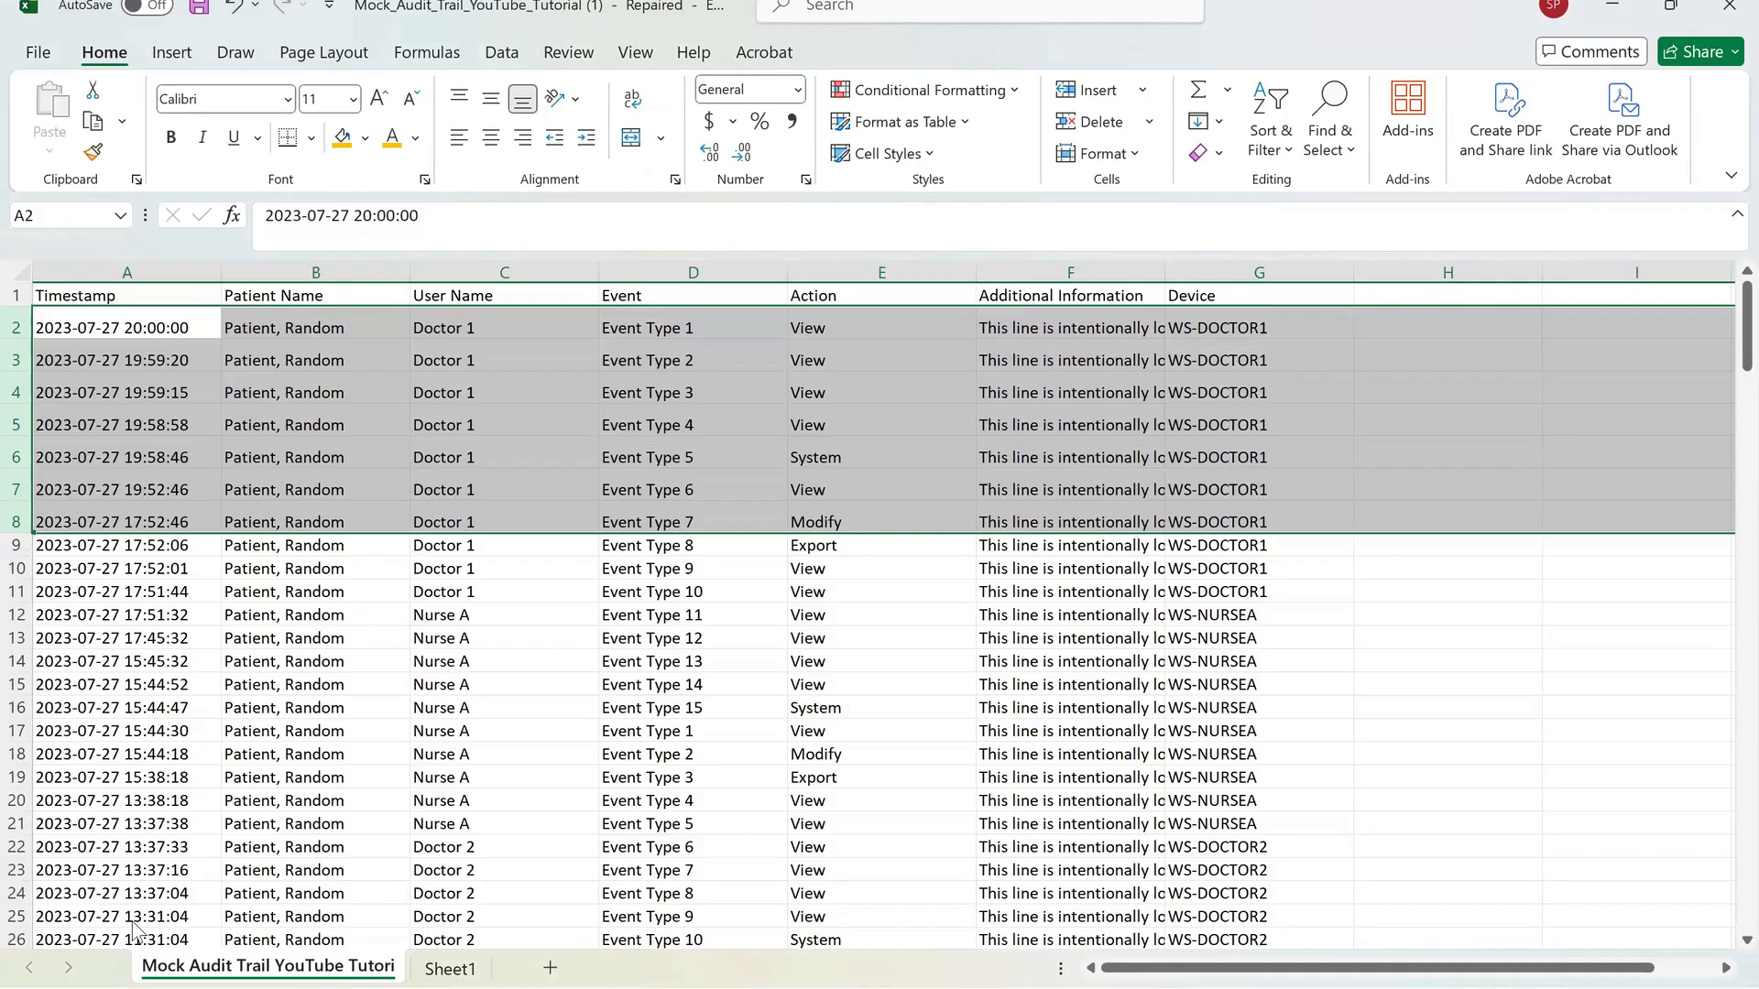
pyautogui.hotkey('ctrl', 'z')
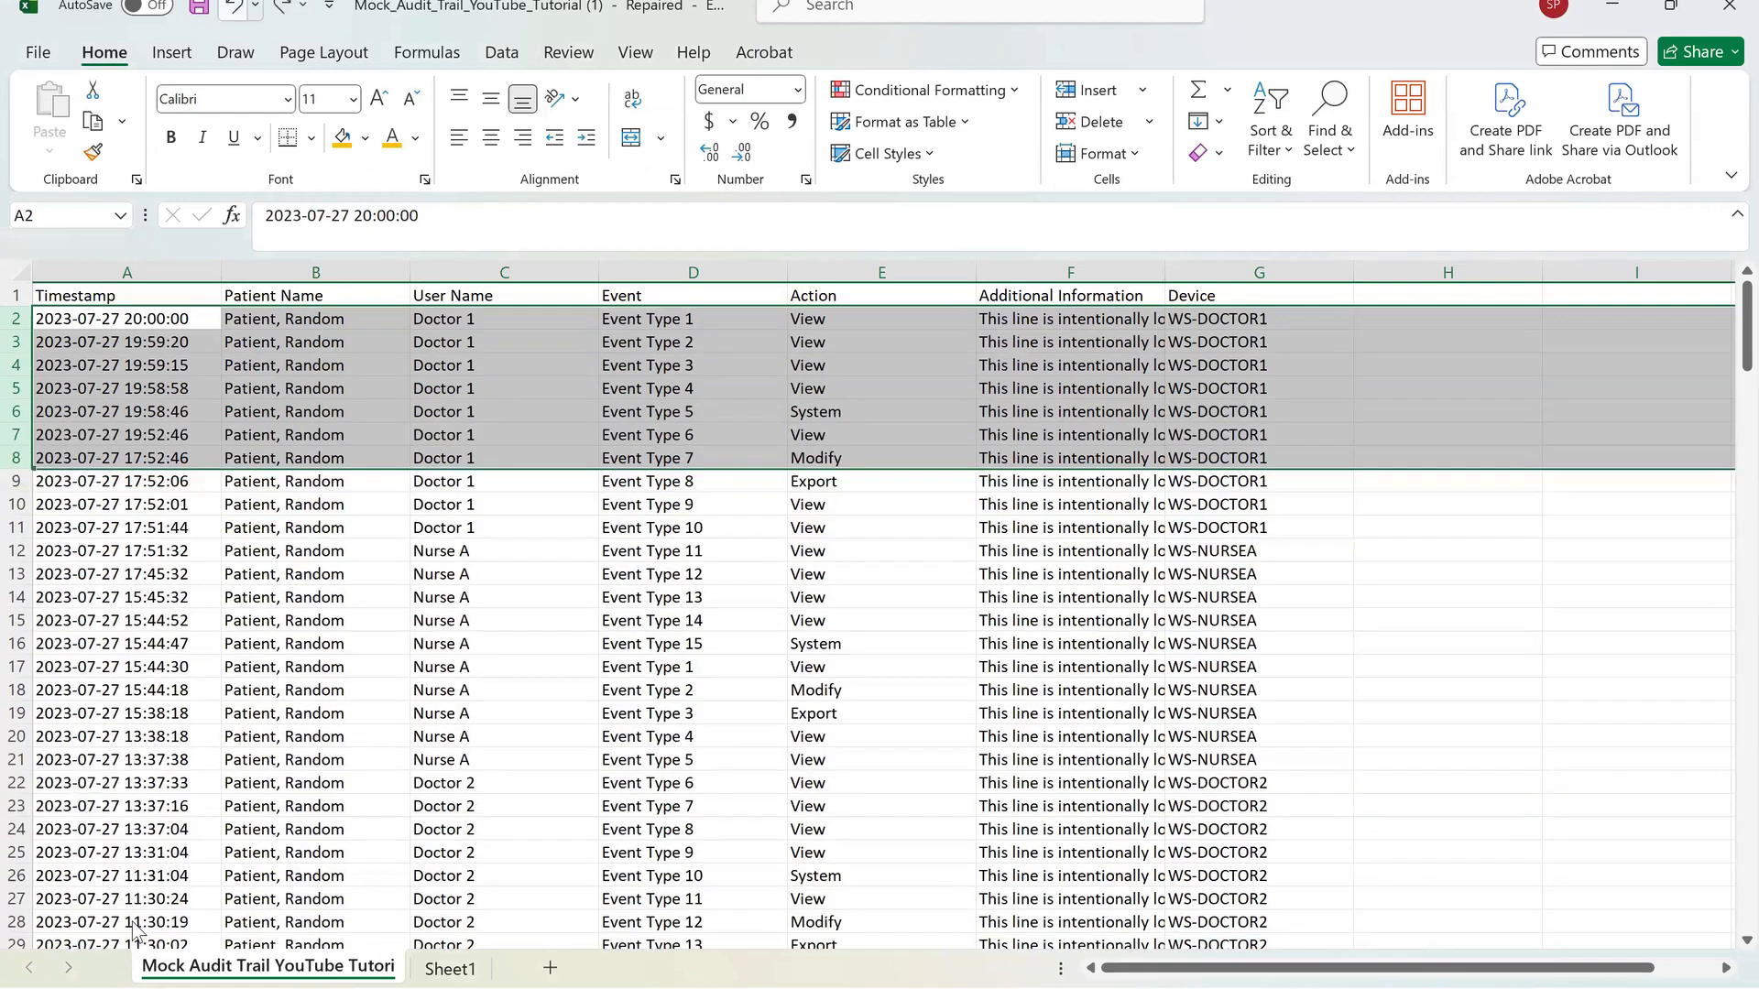
pyautogui.hotkey('ctrl', 'z')
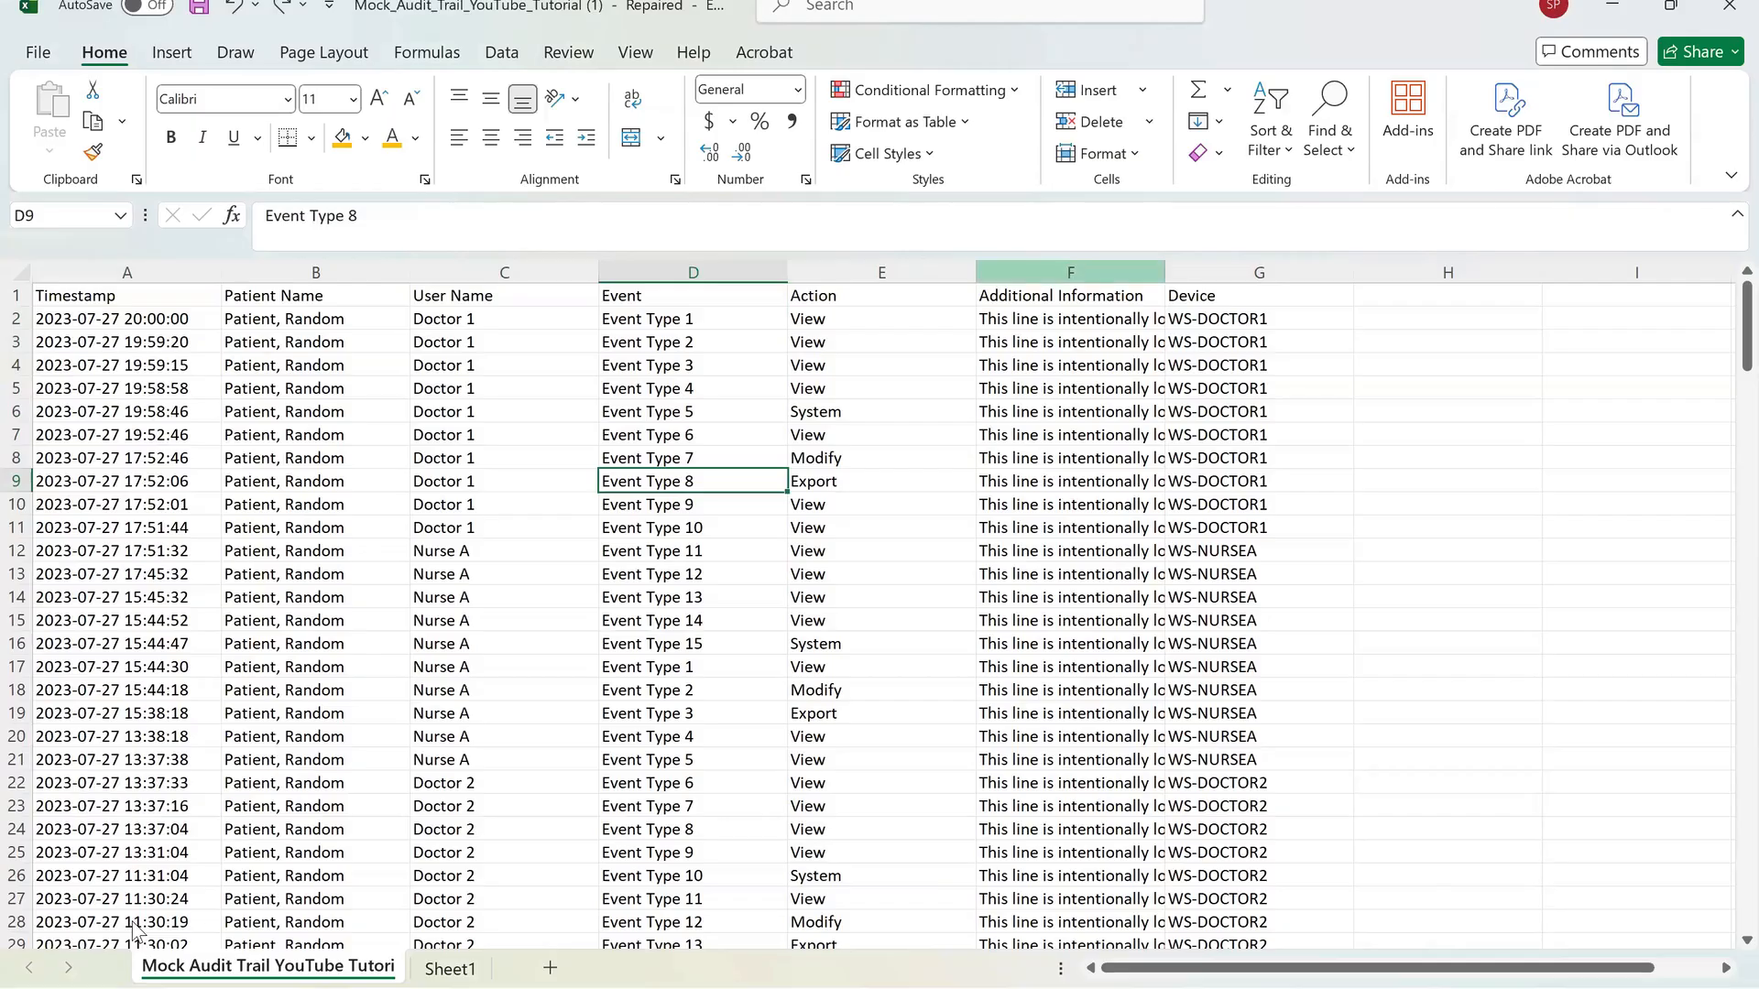
# Widen the Additional Information column slightly and move to its first data cell.
pyautogui.click(1070, 272)
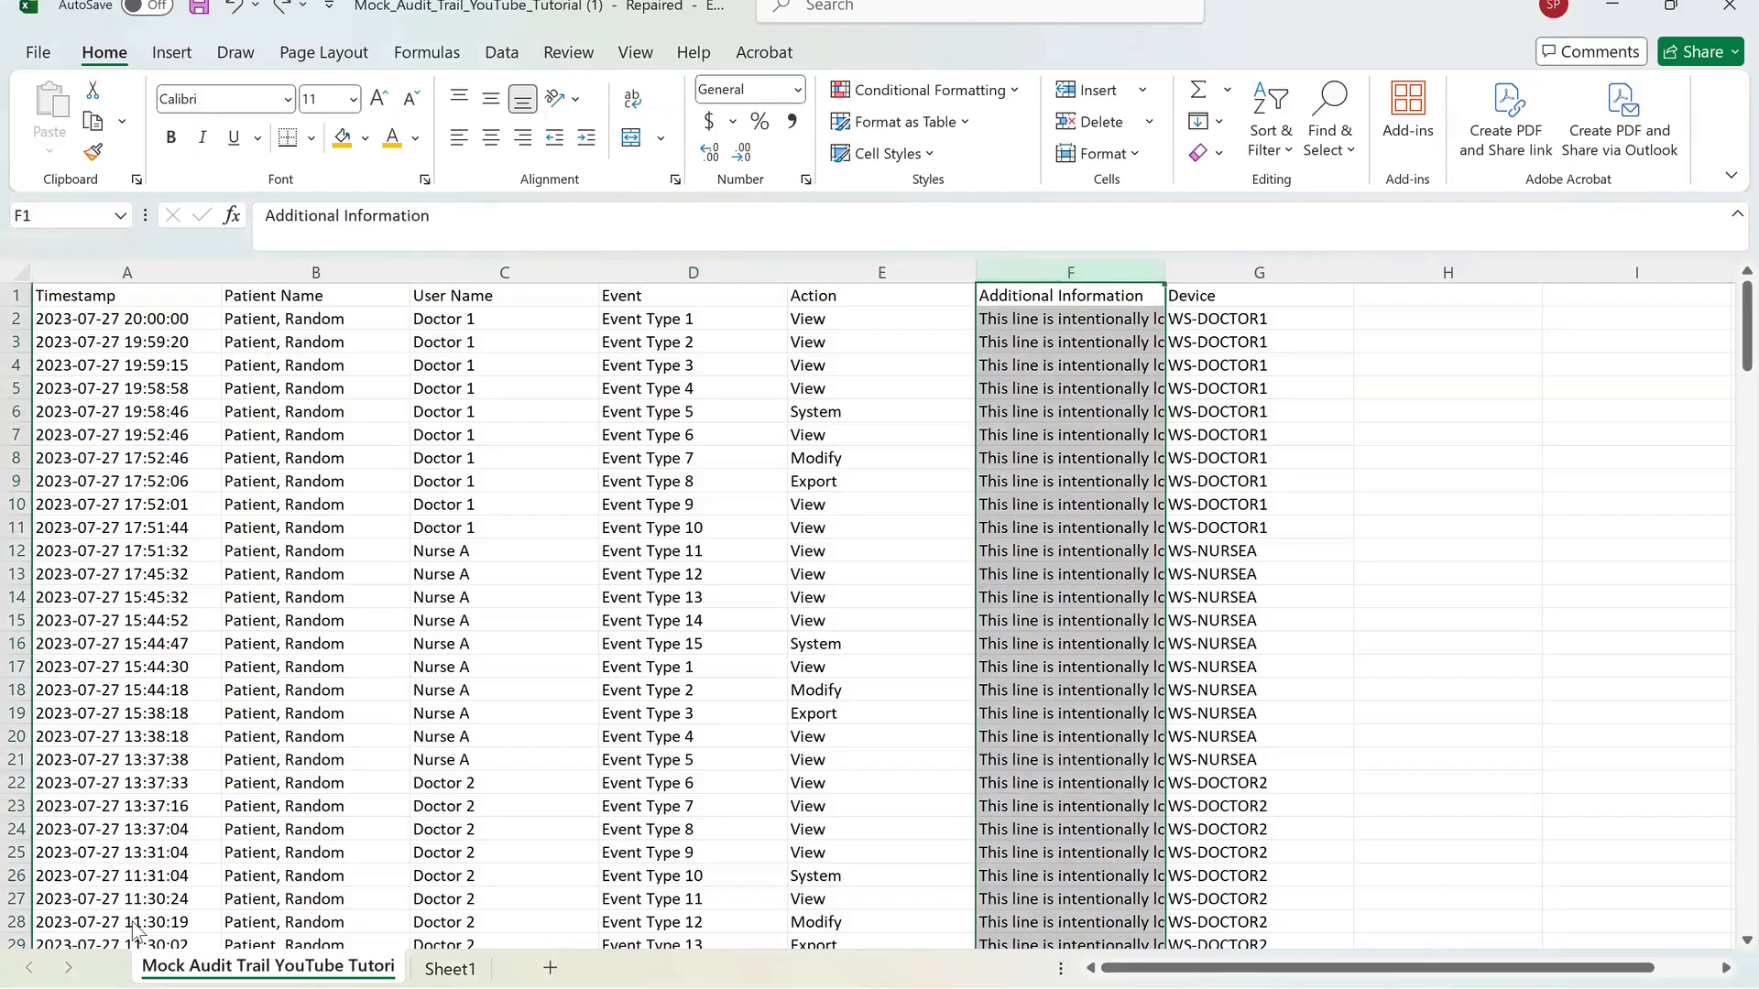
pyautogui.moveTo(1164, 272)
pyautogui.mouseDown()
pyautogui.moveTo(1404, 272)
pyautogui.moveTo(1221, 272)
pyautogui.mouseUp()
pyautogui.click(1098, 411)
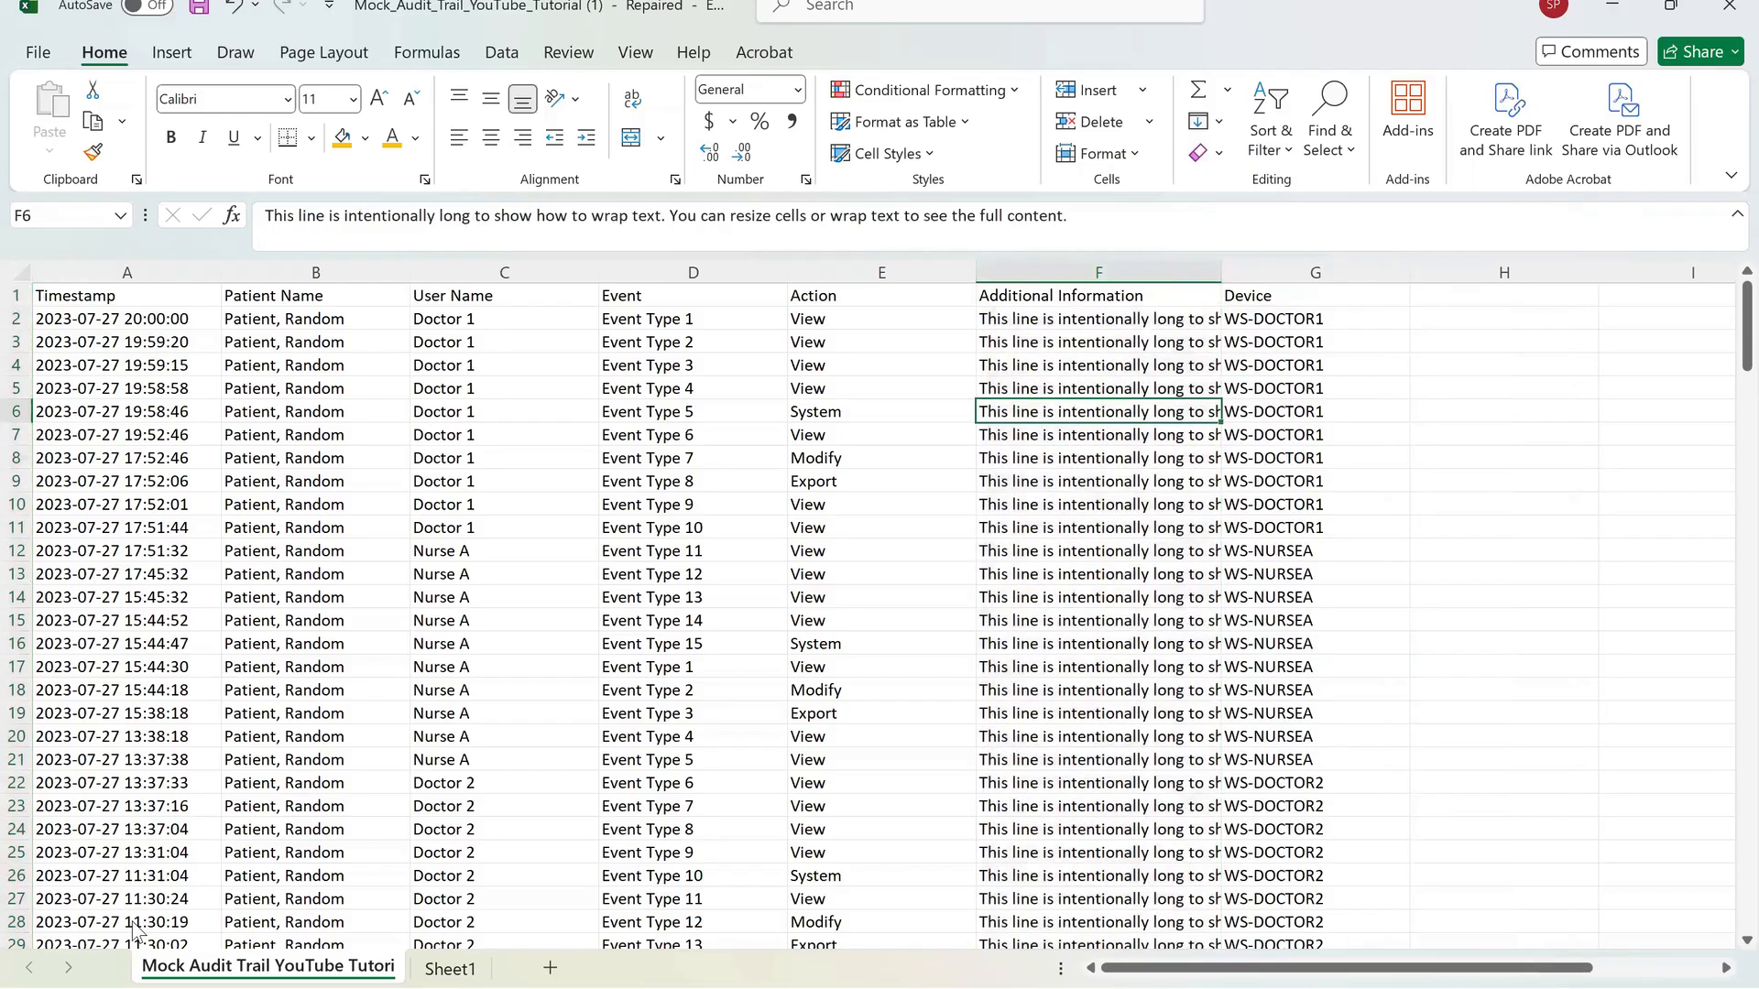
pyautogui.press('Up')
pyautogui.press('Up')
pyautogui.press('Up')
pyautogui.press('Up')
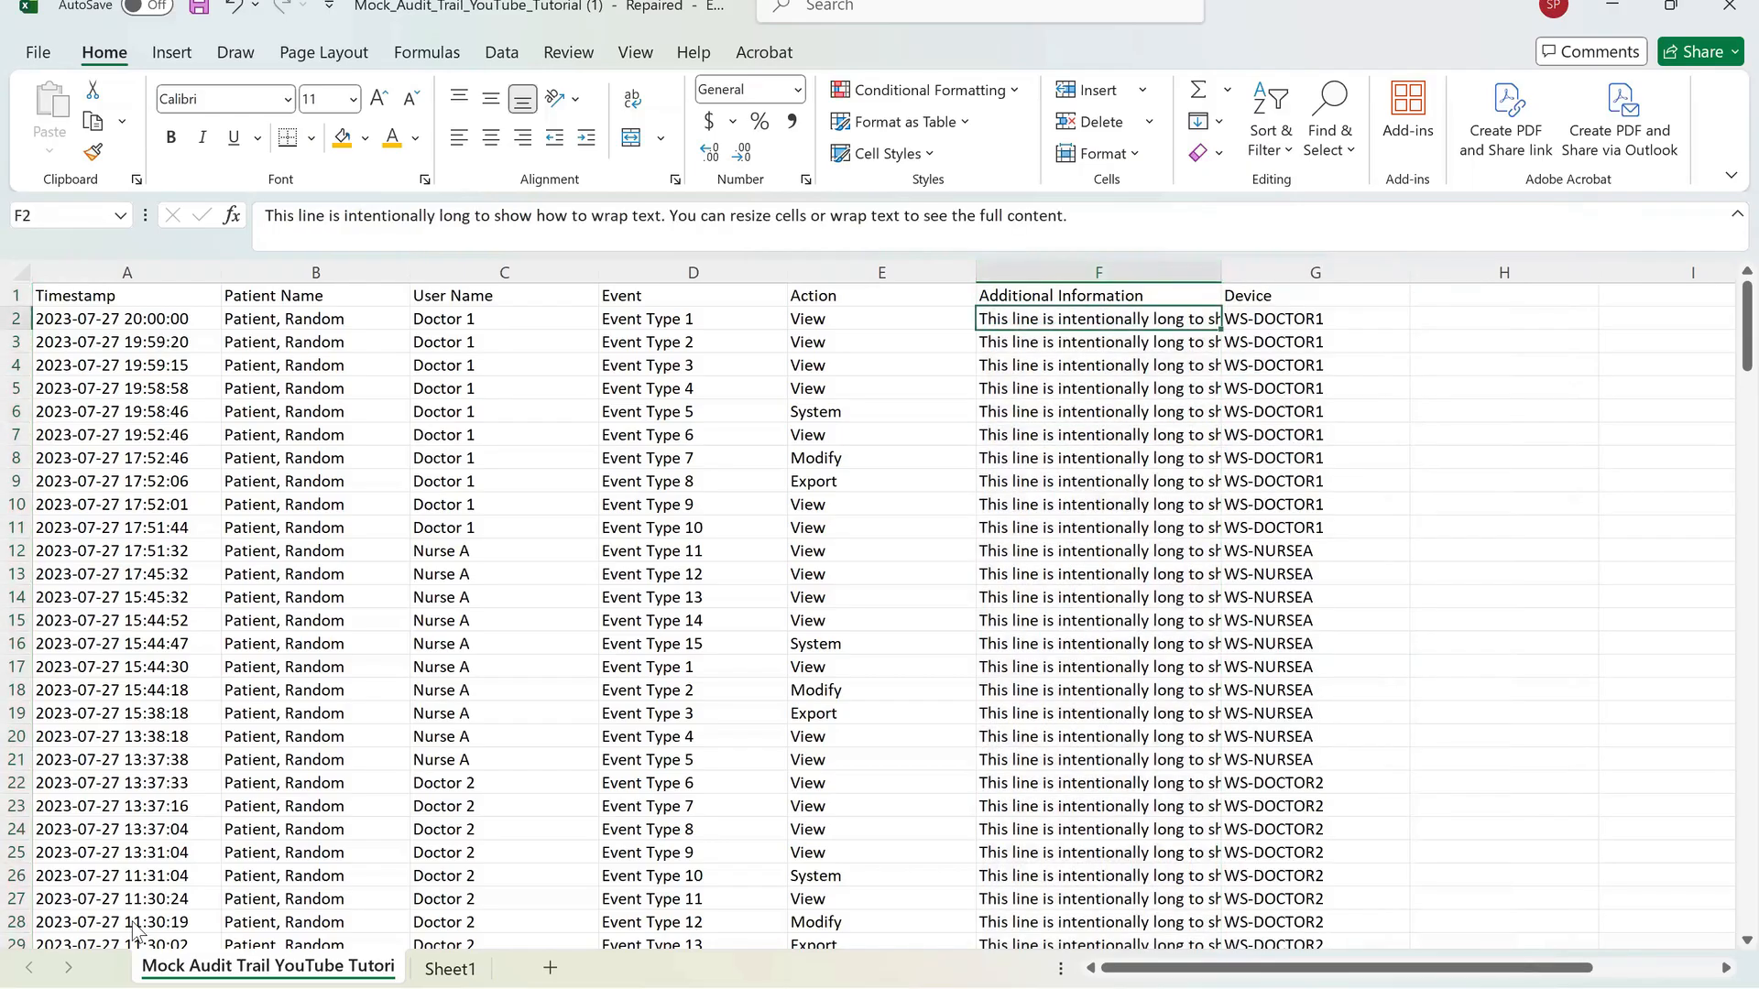
# Select the whole Additional Information column and turn on Wrap Text for it.
pyautogui.hotkey('ctrl', 'space')
pyautogui.press('Up')
pyautogui.hotkey('ctrl', 'space')
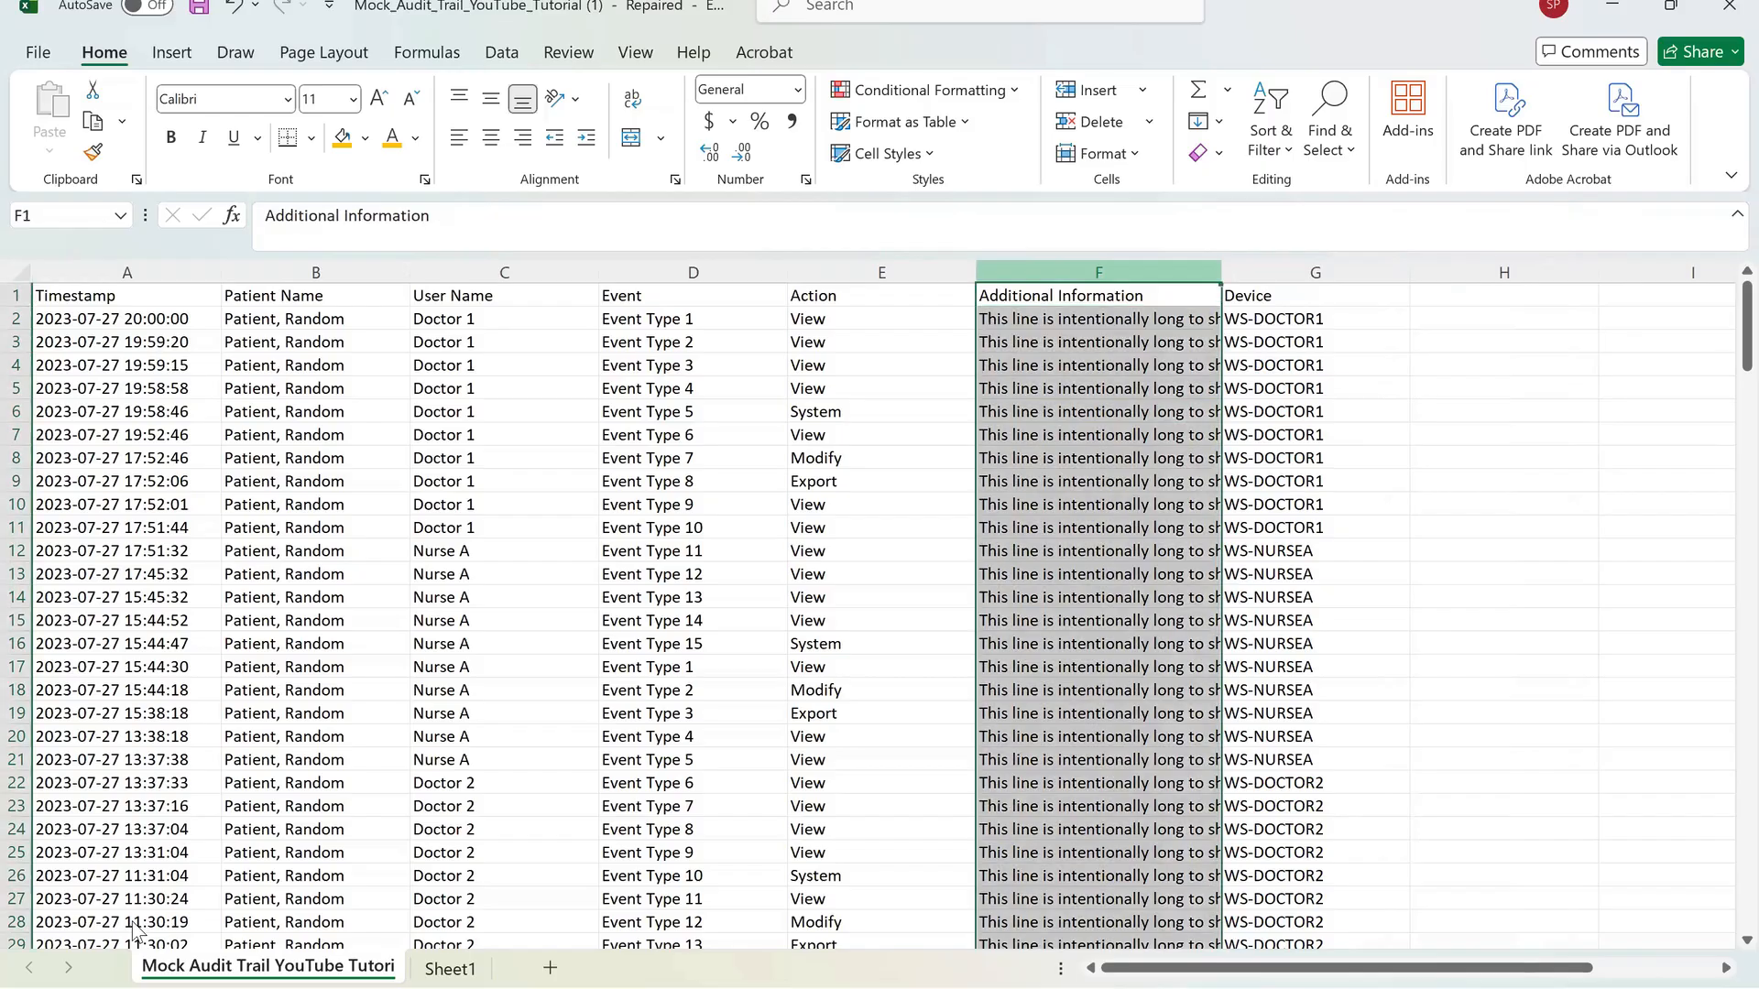
pyautogui.press('alt')
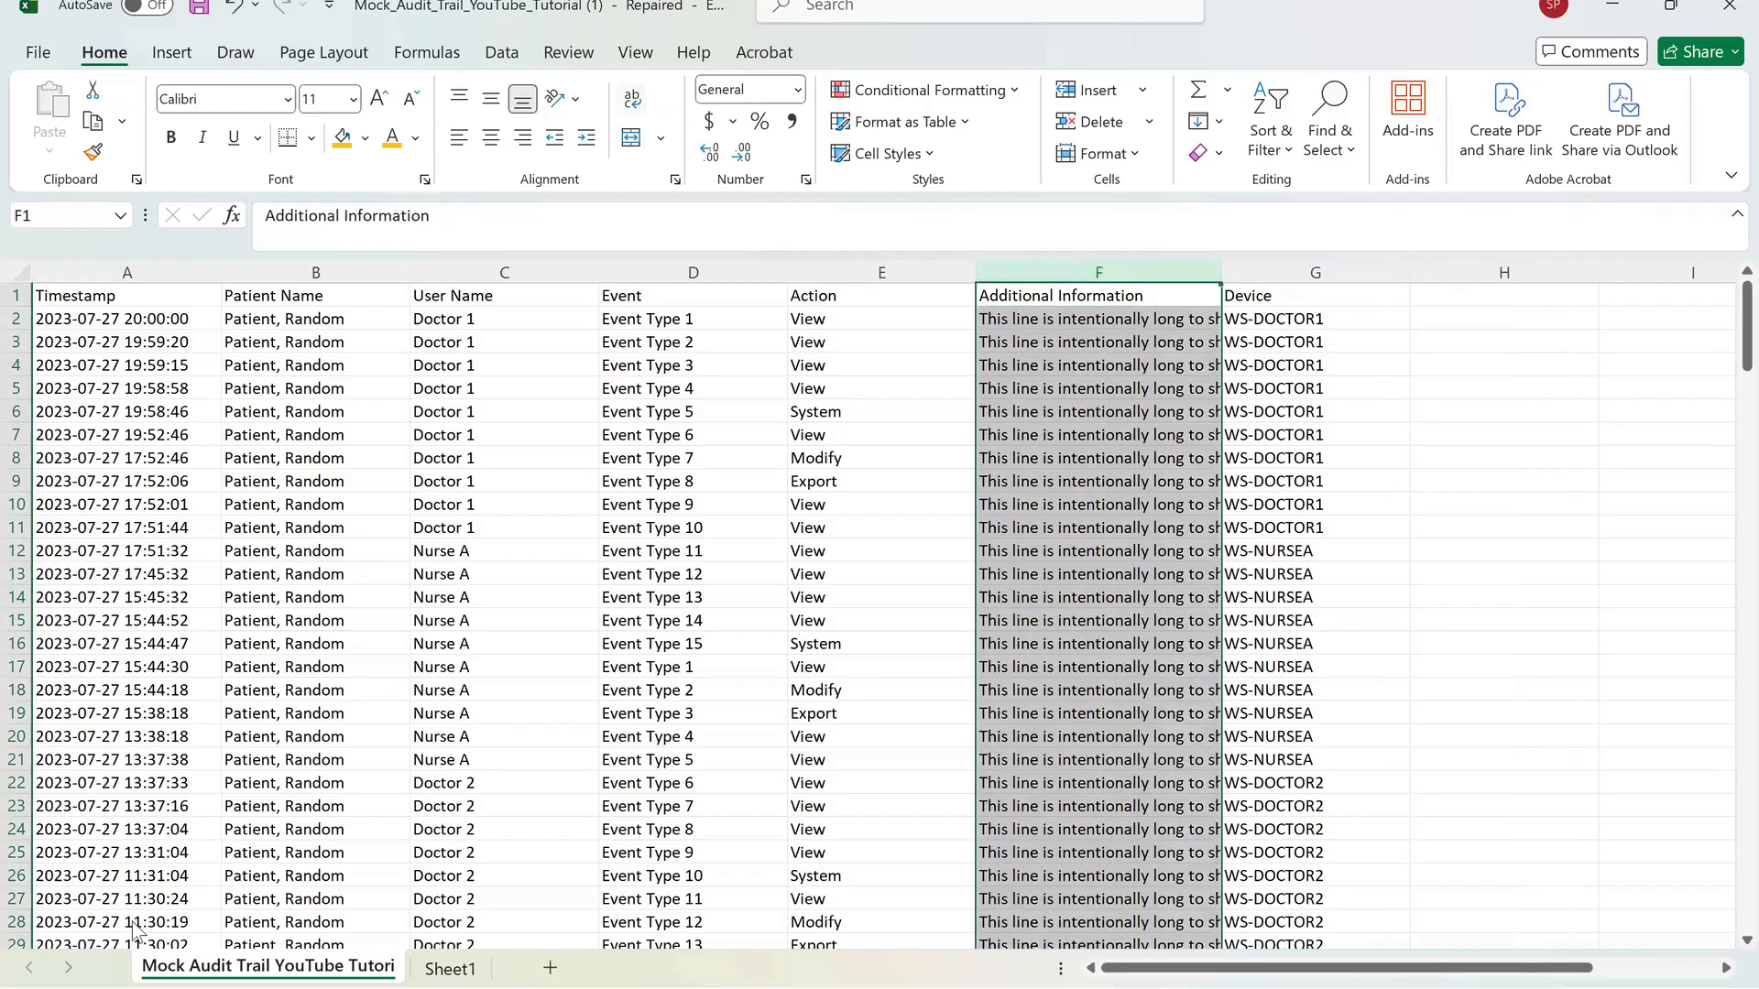
pyautogui.press('Up')
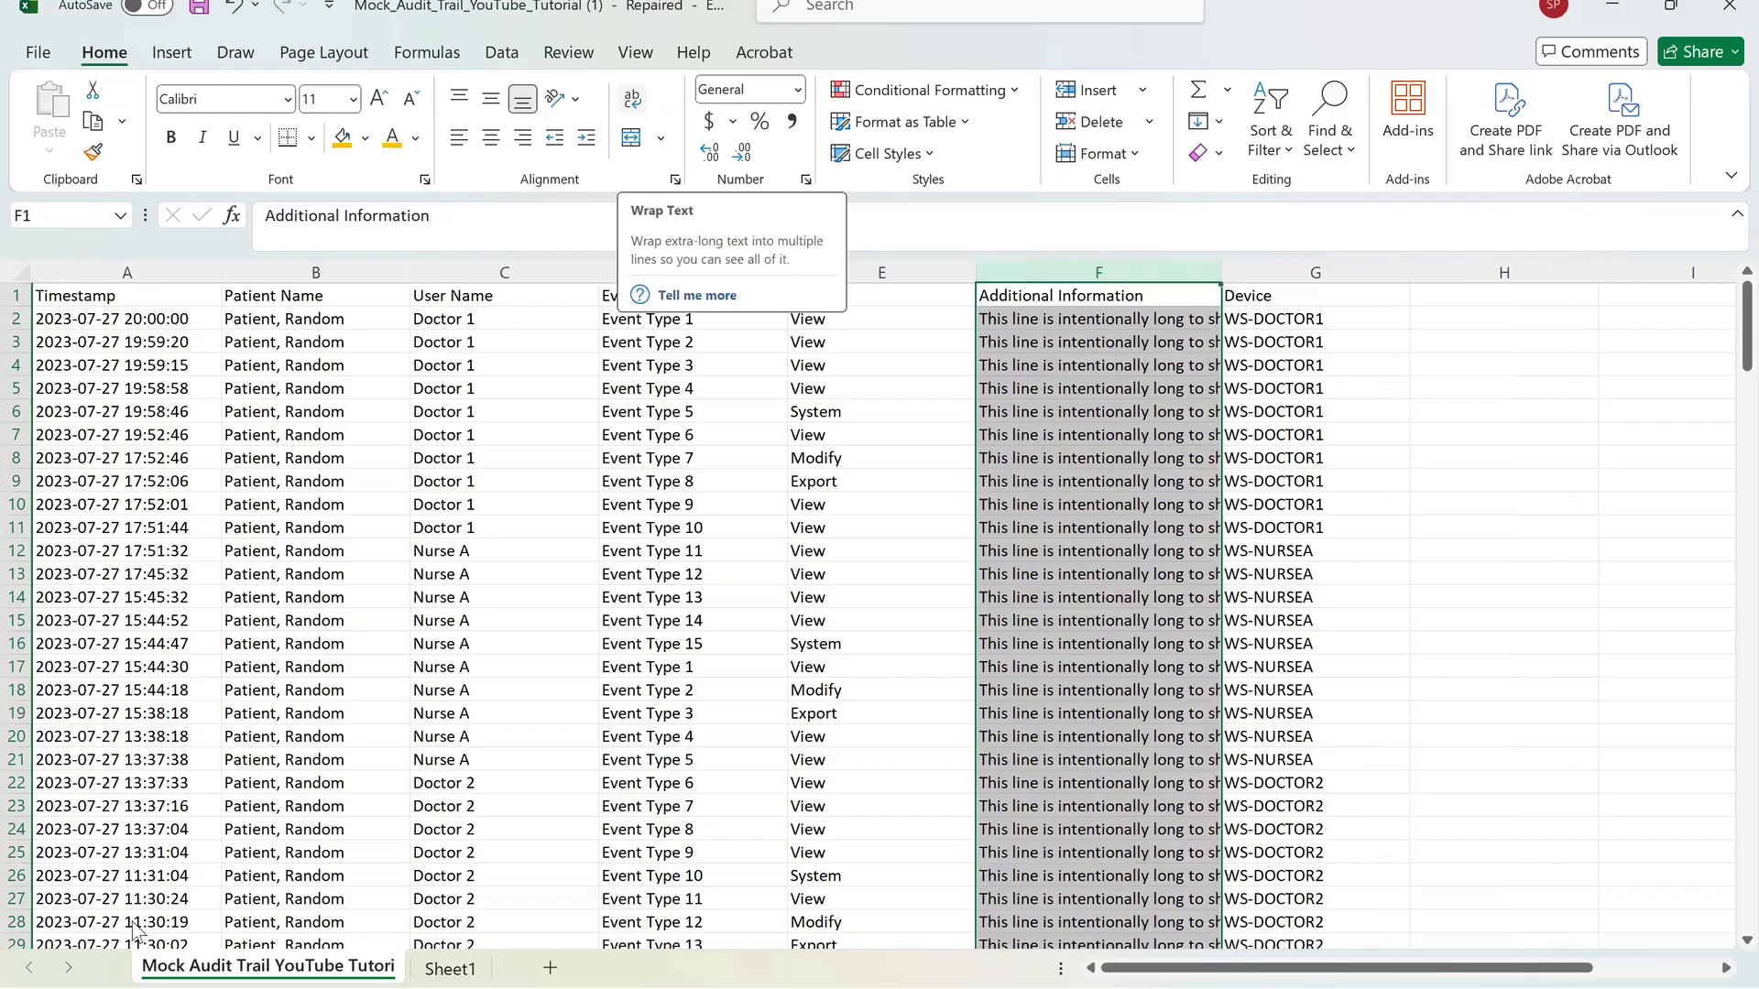
pyautogui.press('Return')
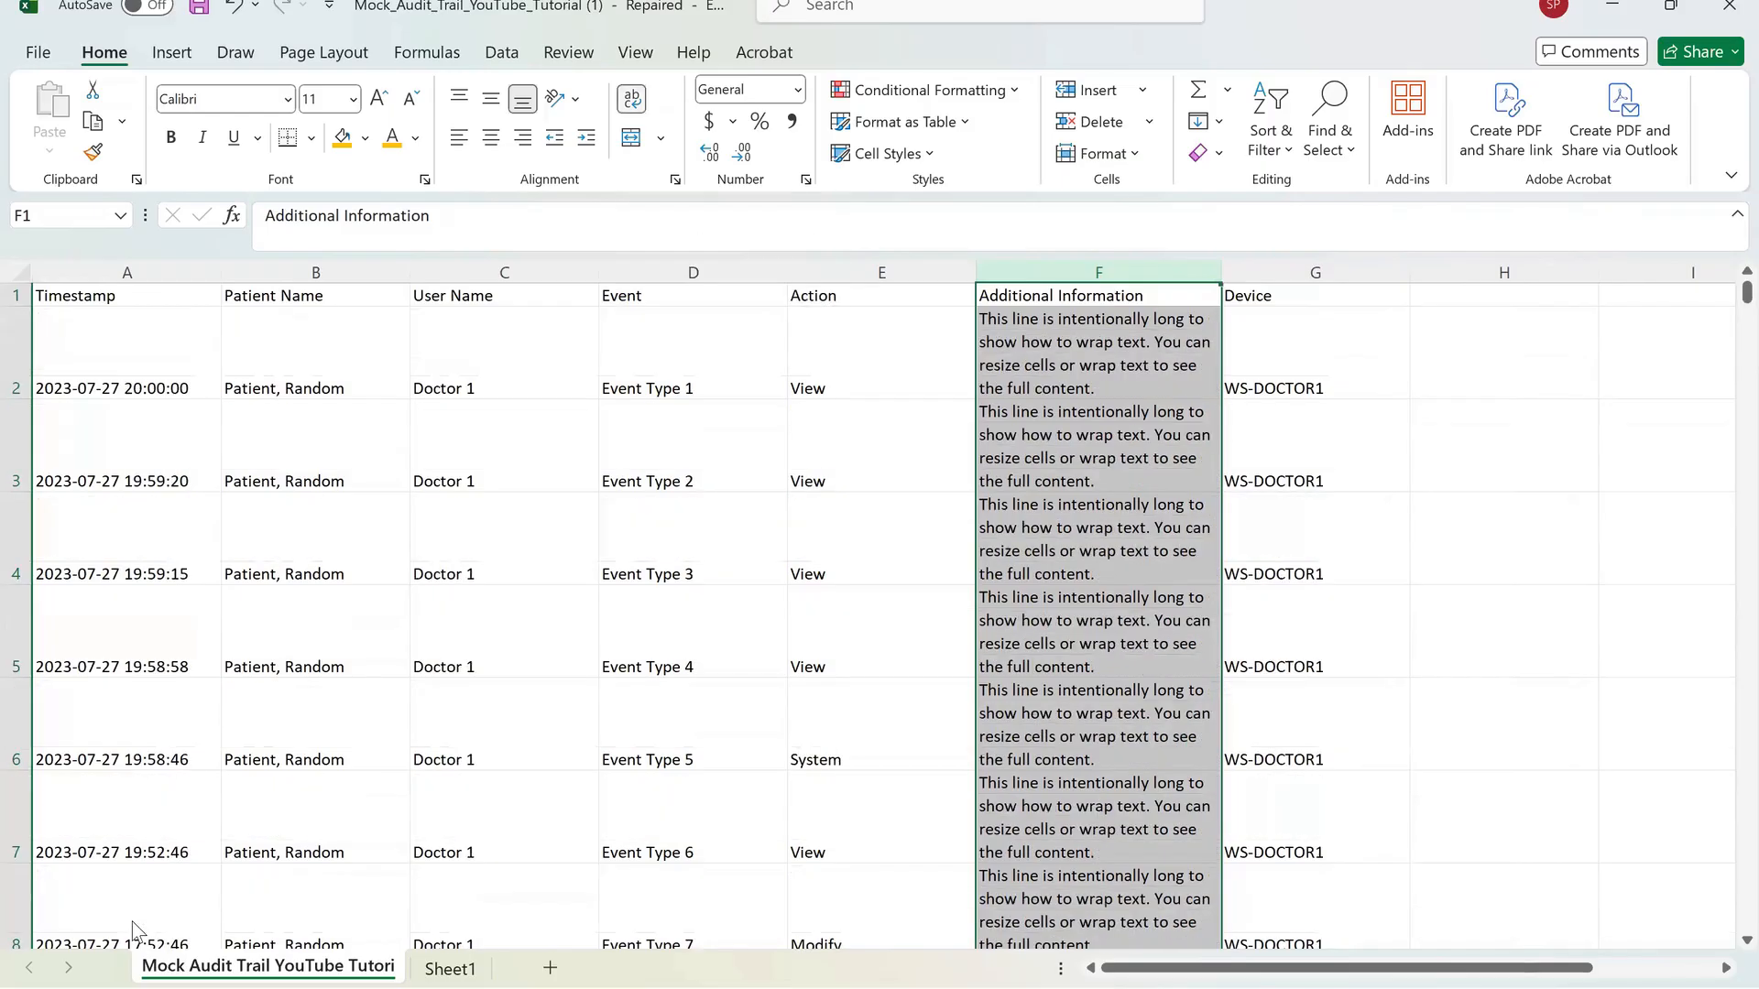
pyautogui.press('Return')
pyautogui.press('Return')
pyautogui.press('Return')
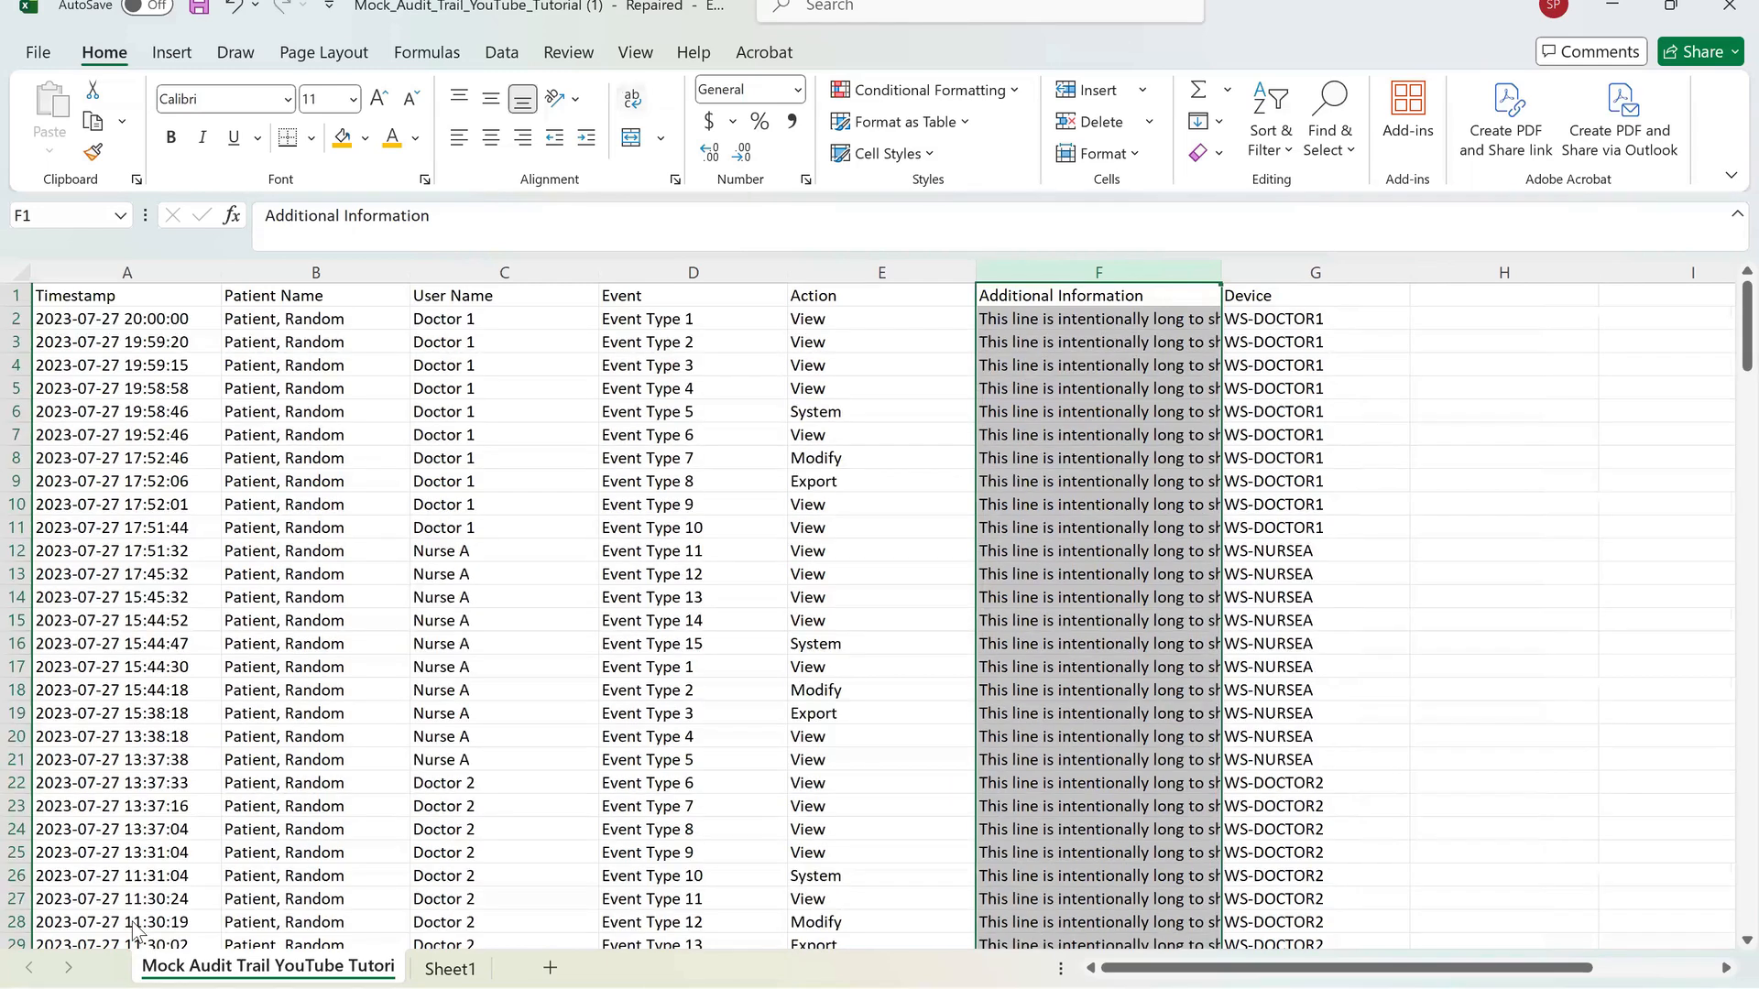
pyautogui.press('Return')
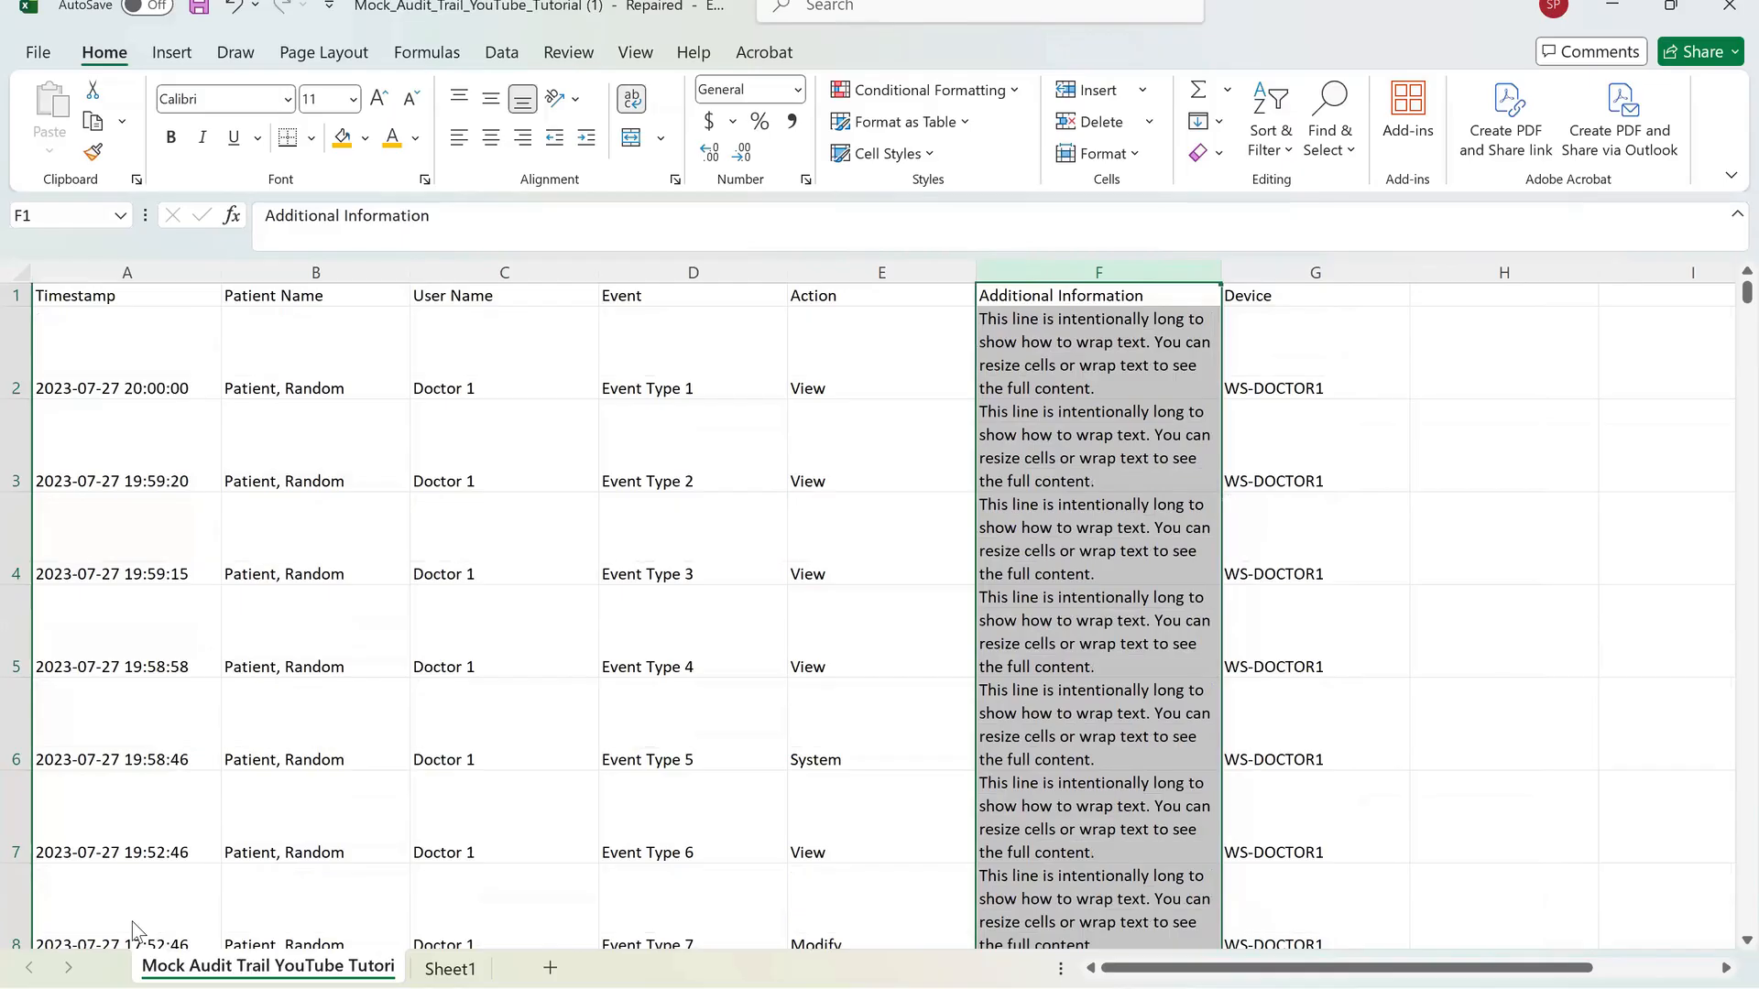
# Toggle Wrap Text off and back on for the Additional Information column, then move to its third data cell.
pyautogui.hotkey('alt', 'h')
pyautogui.press('w')
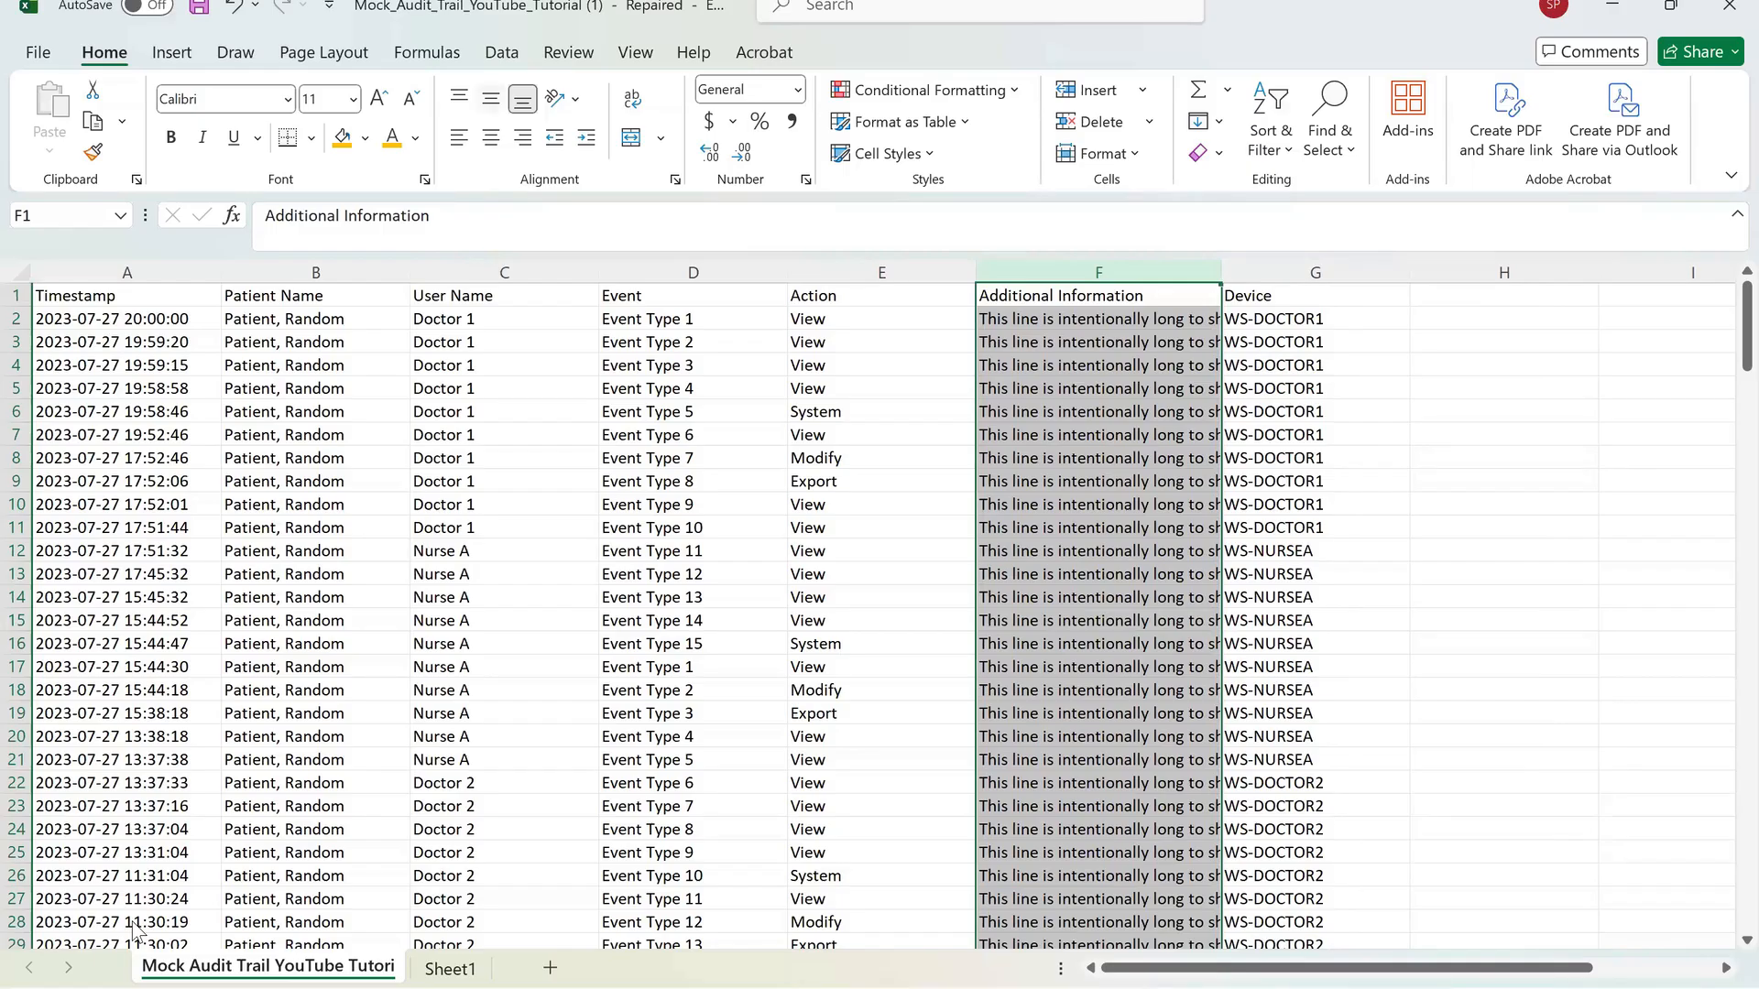
pyautogui.hotkey('alt', 'h')
pyautogui.press('w')
pyautogui.press('Down')
pyautogui.press('Down')
pyautogui.press('Down')
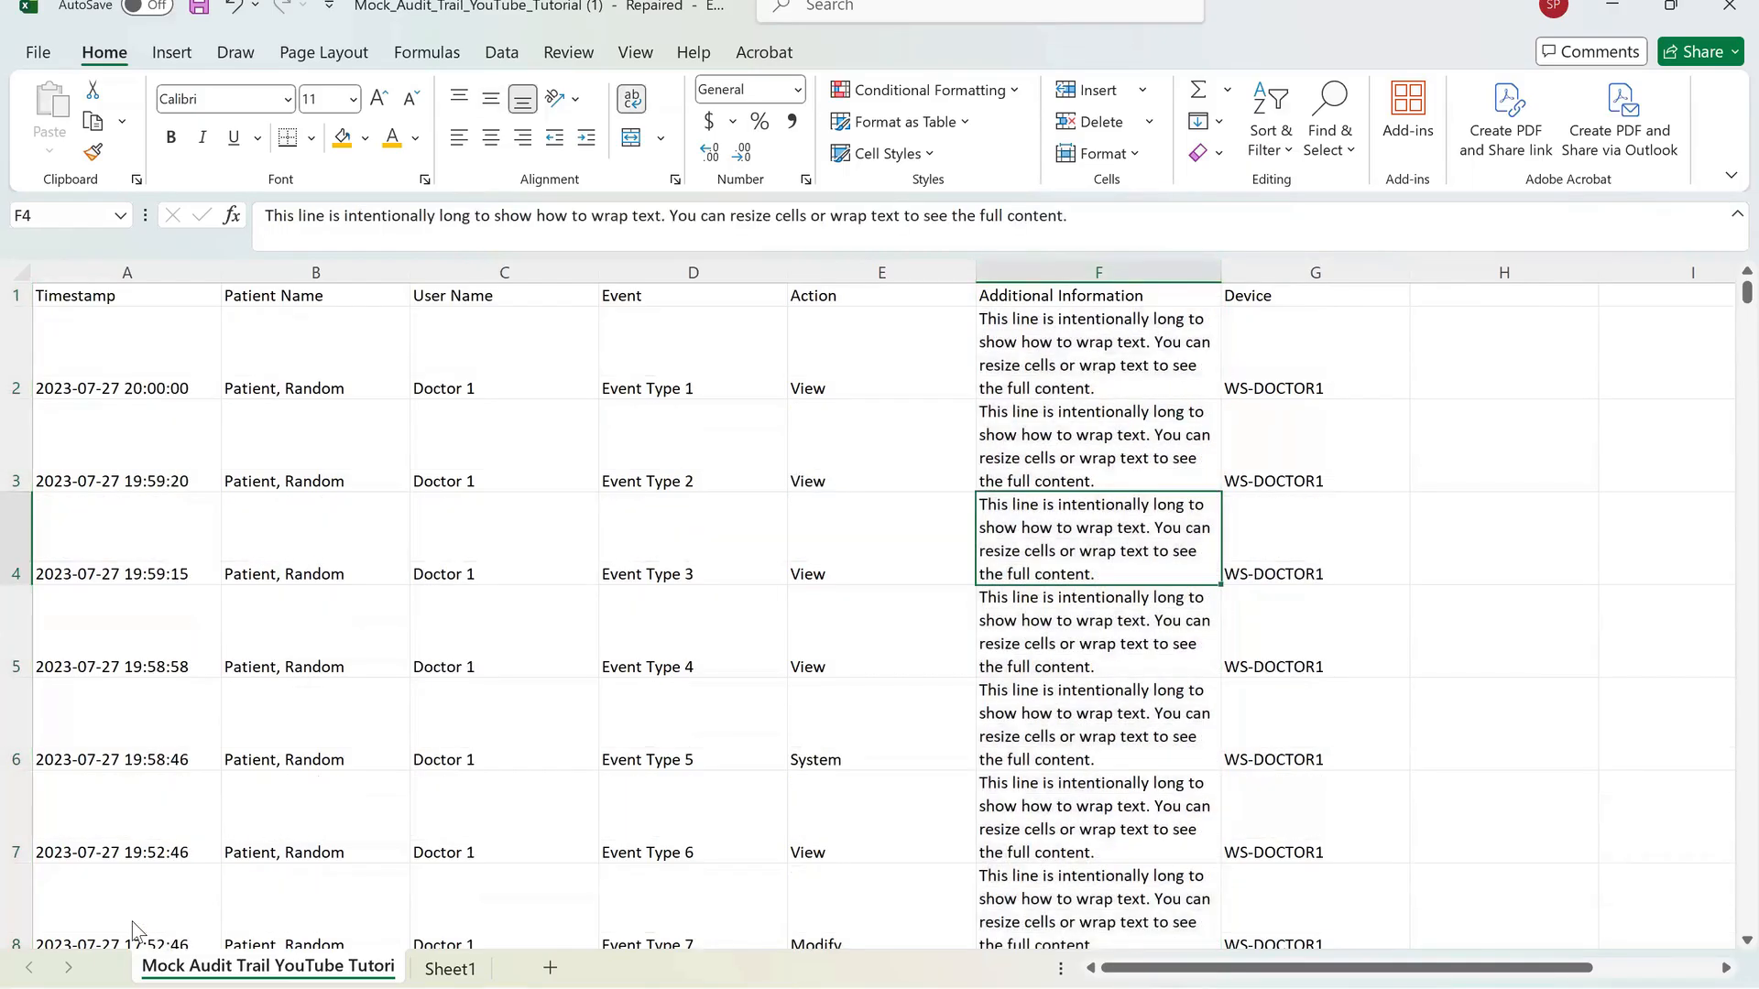
# Narrow the Additional Information column slightly.
pyautogui.moveTo(1221, 272); pyautogui.dragTo(1174, 272)
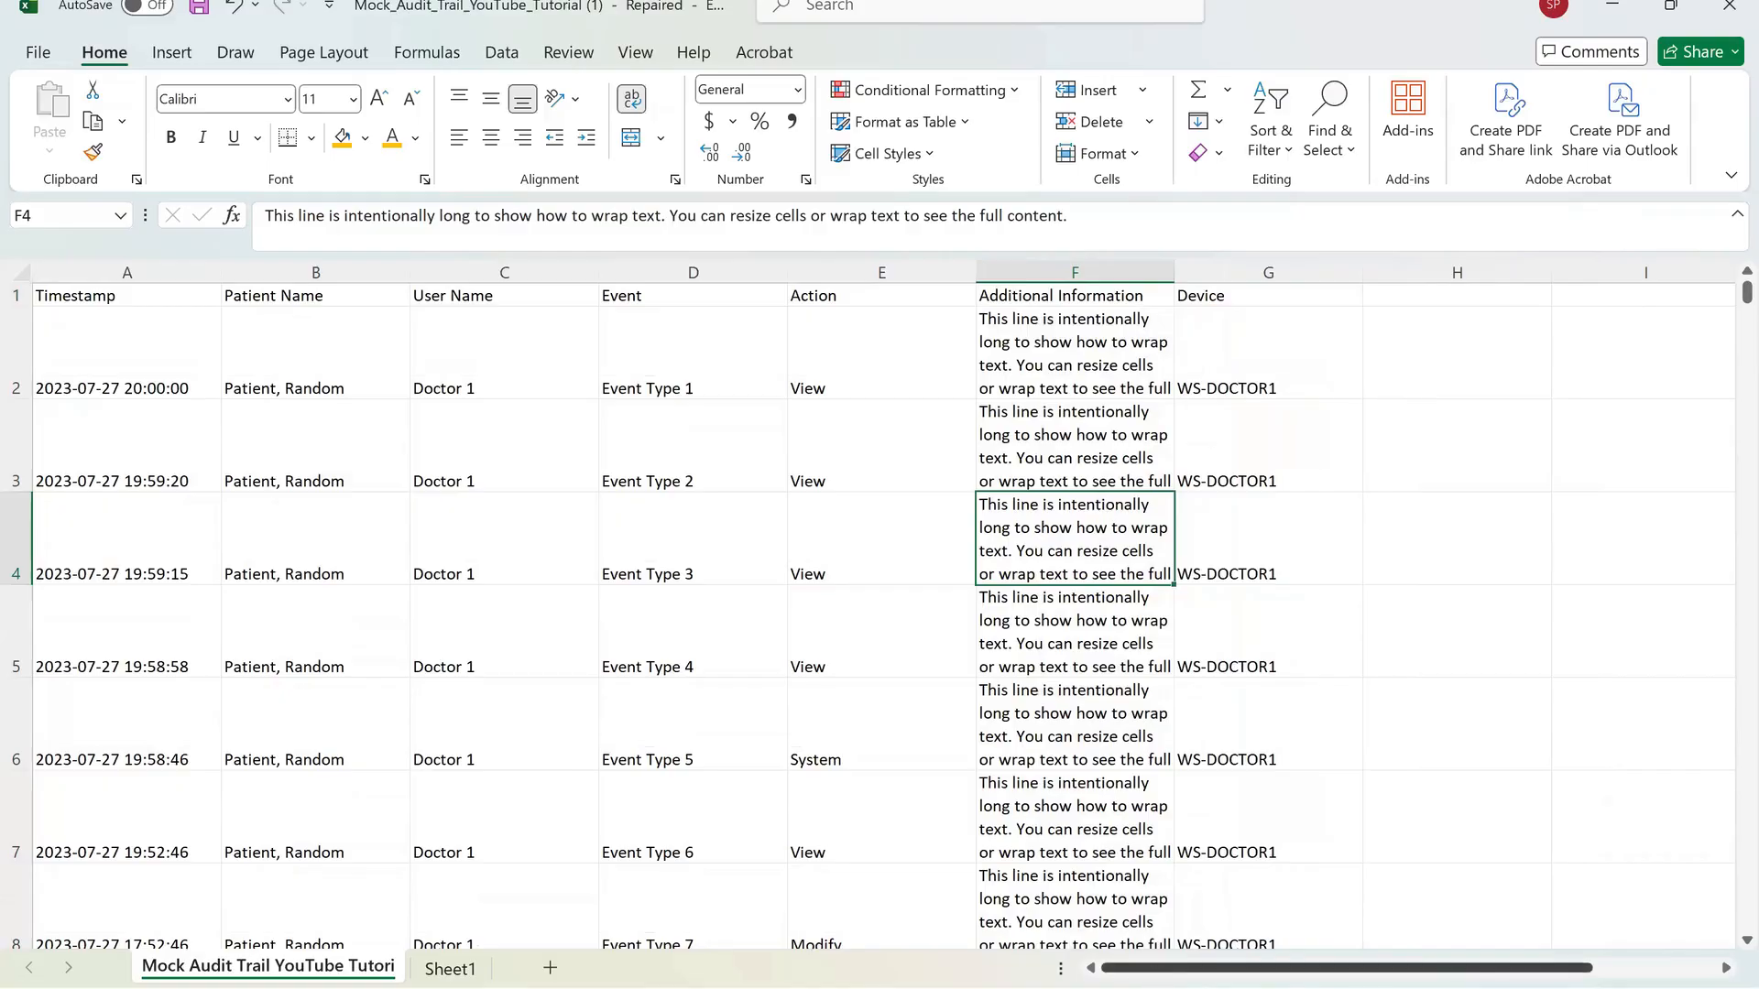
pyautogui.moveTo(1207, 969); pyautogui.dragTo(1133, 977)
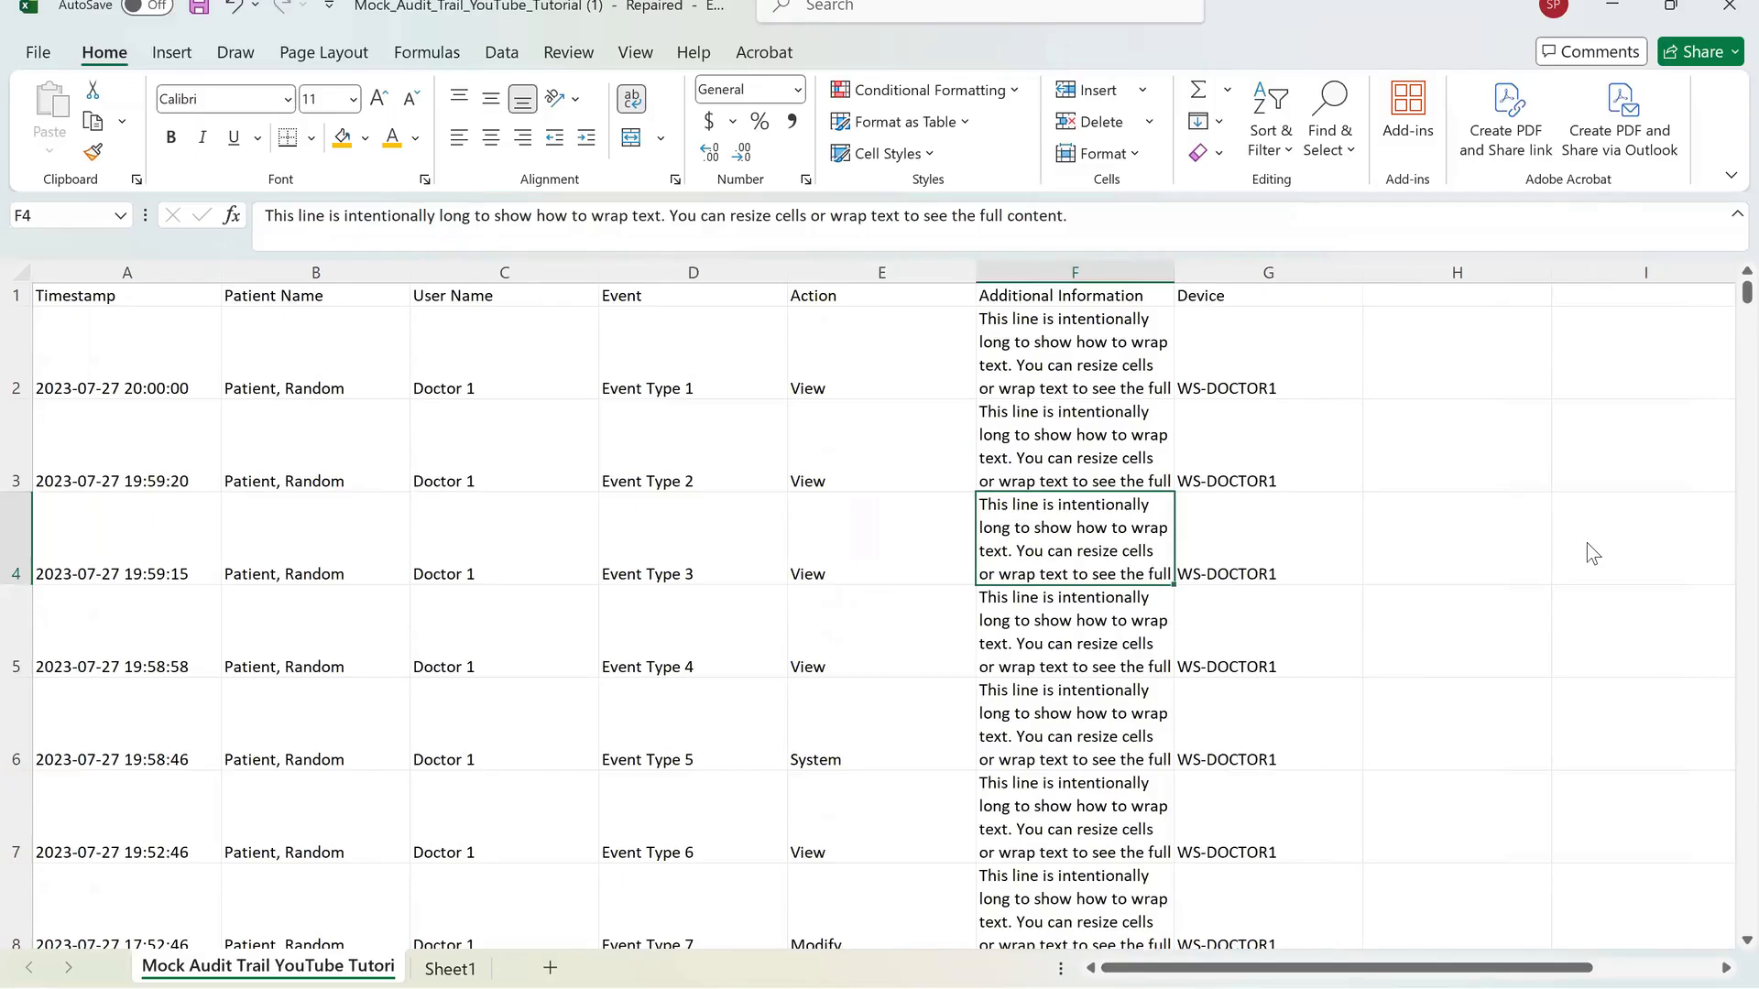
# Hide the User Name column.
pyautogui.click(504, 272)
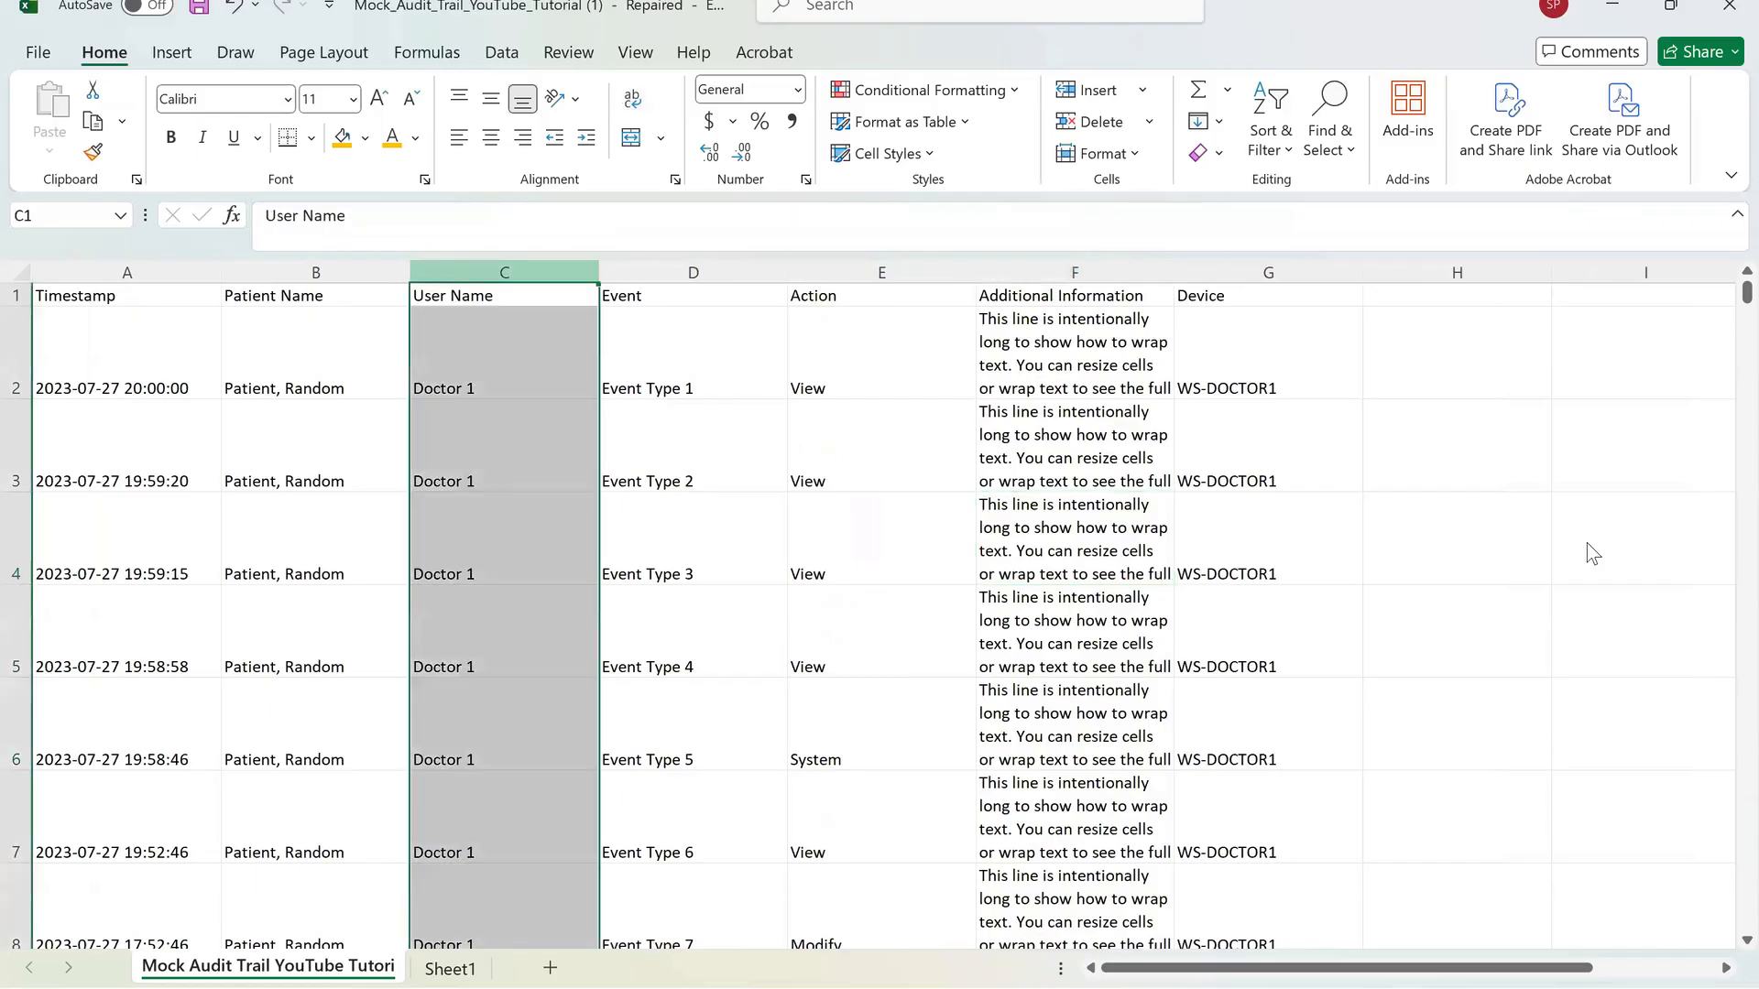
pyautogui.hotkey('shift', 'F10')
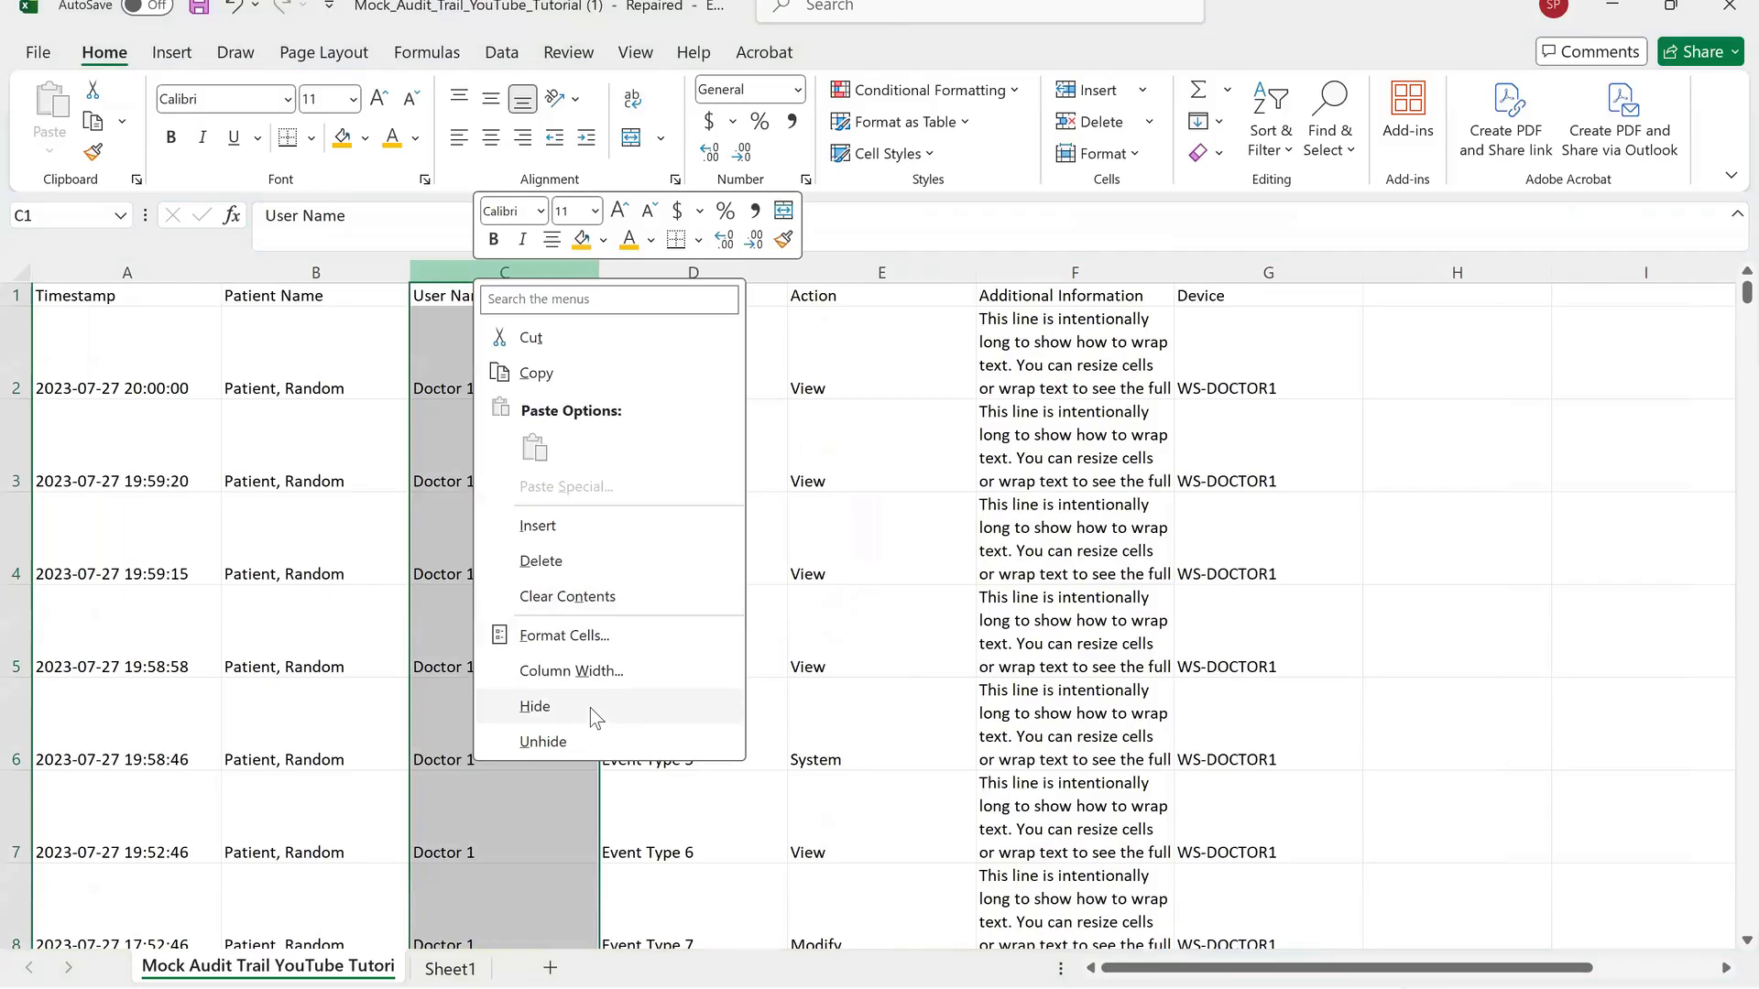
pyautogui.click(590, 708)
# Unhide the User Name column by selecting its neighbouring columns.
pyautogui.moveTo(316, 272); pyautogui.dragTo(549, 272)
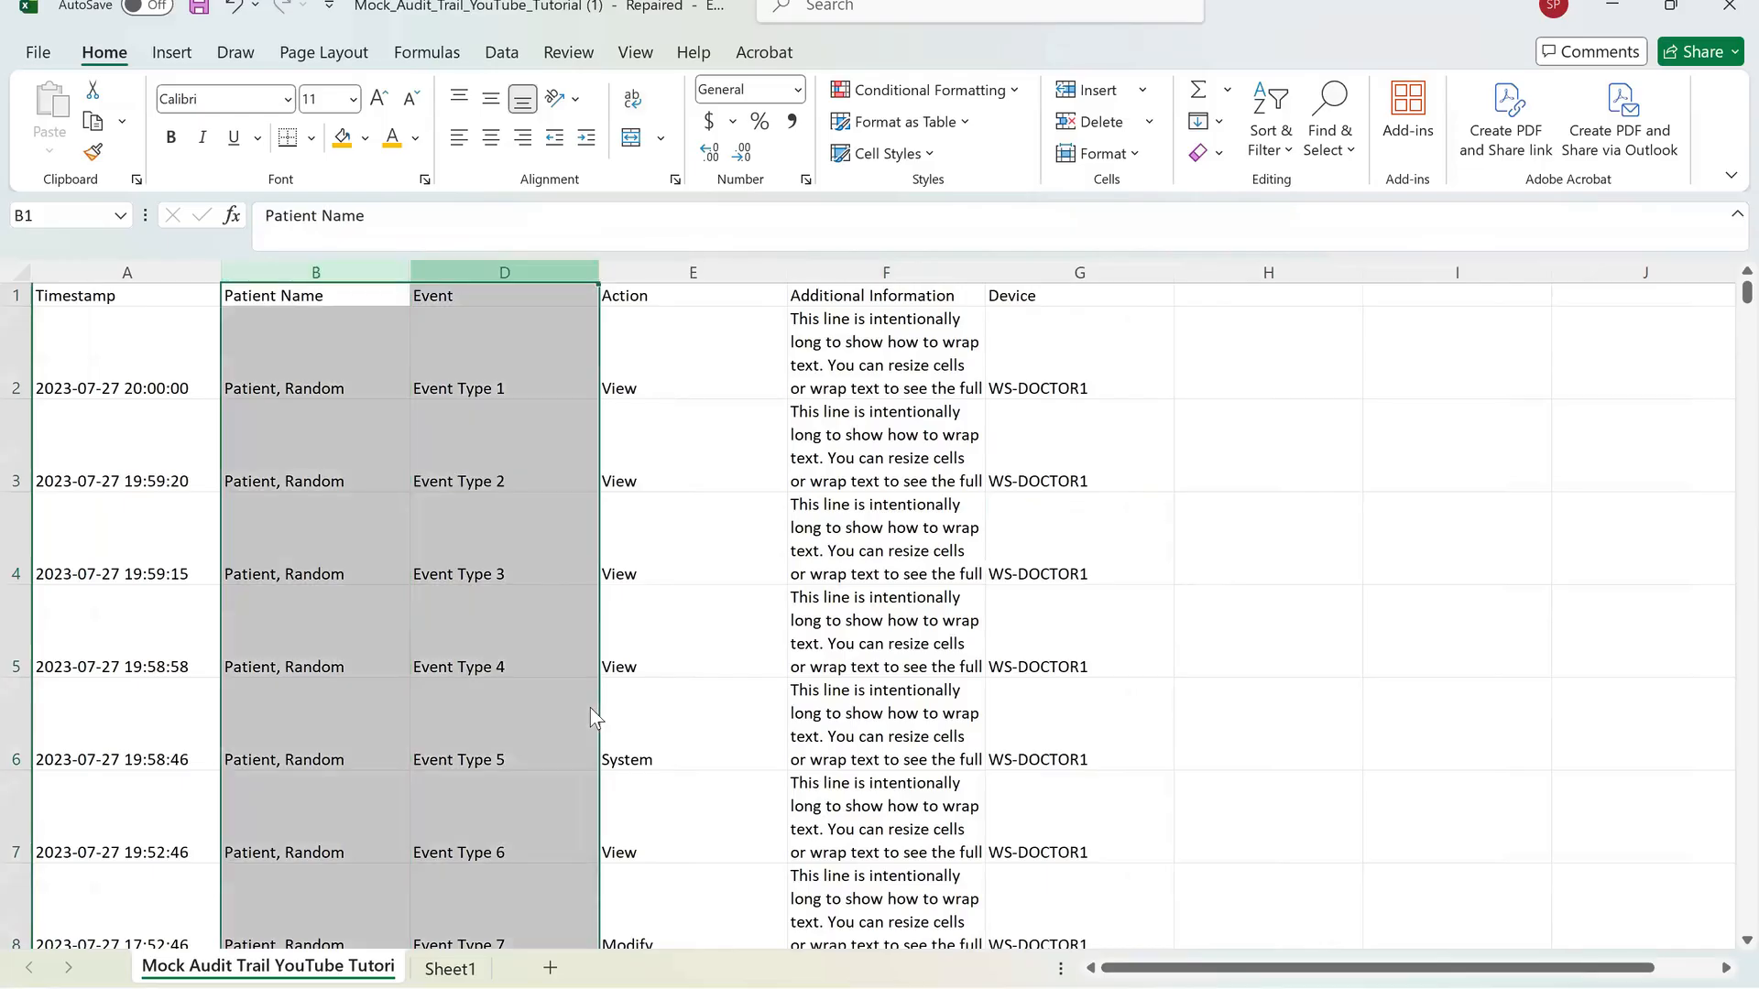
pyautogui.rightClick(554, 679)
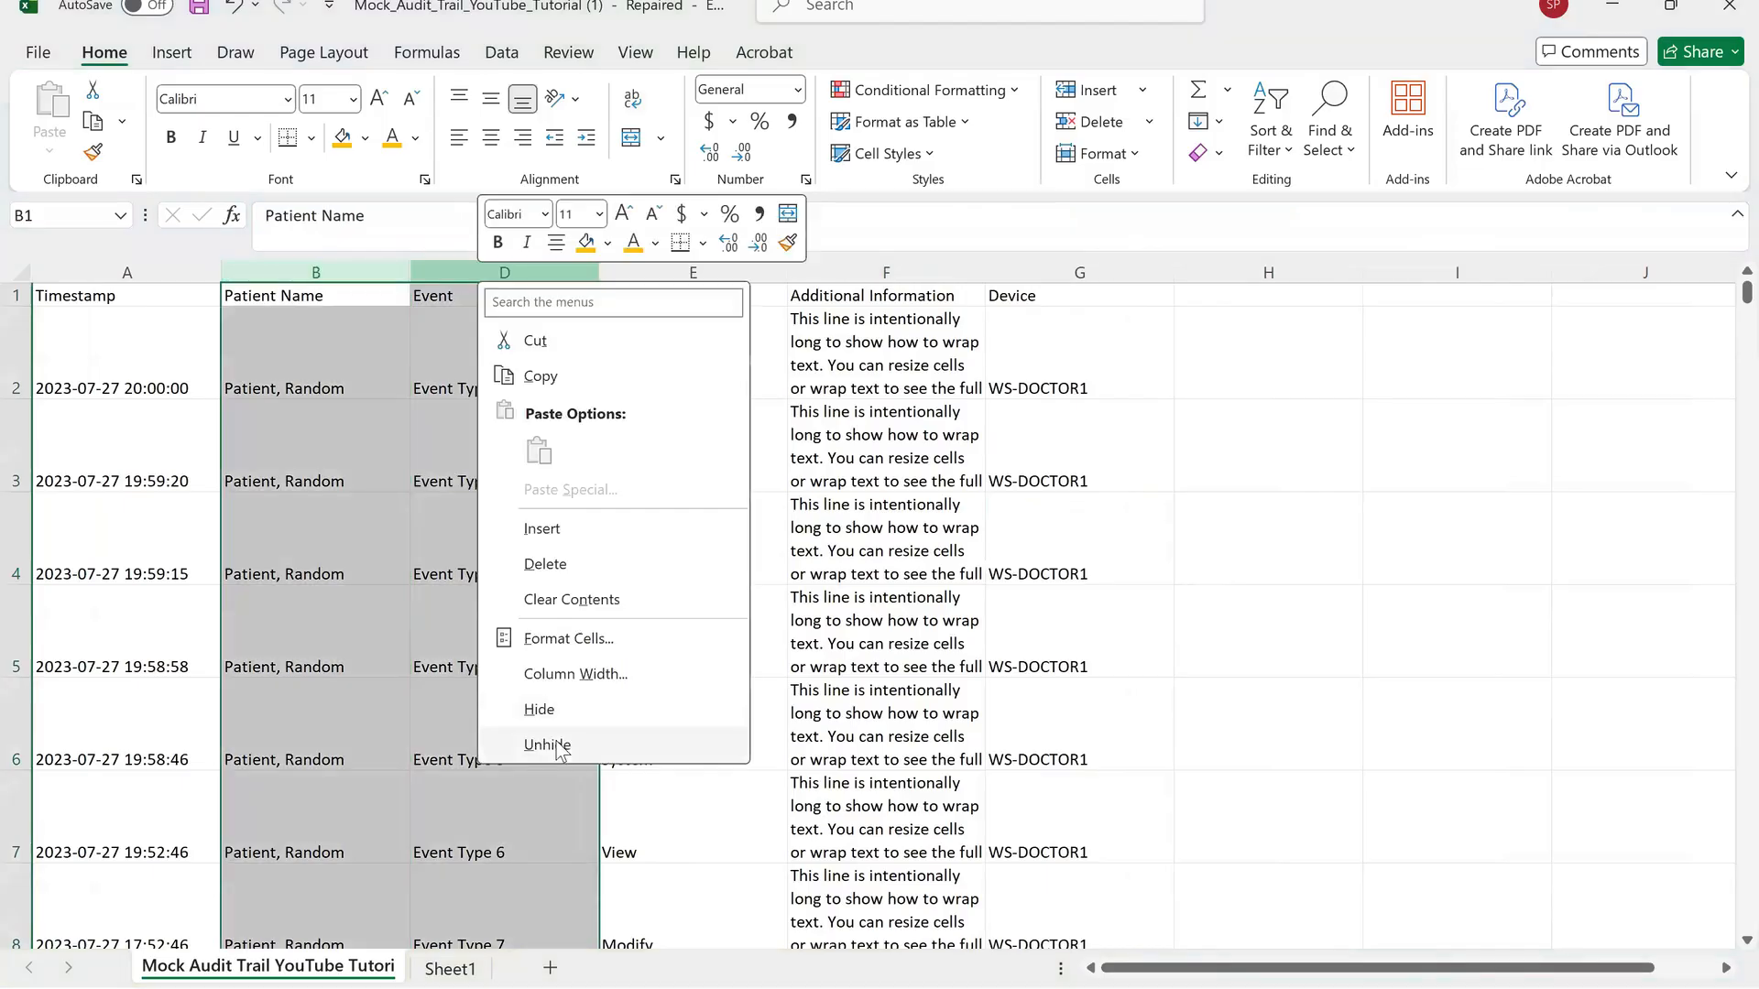
pyautogui.click(547, 744)
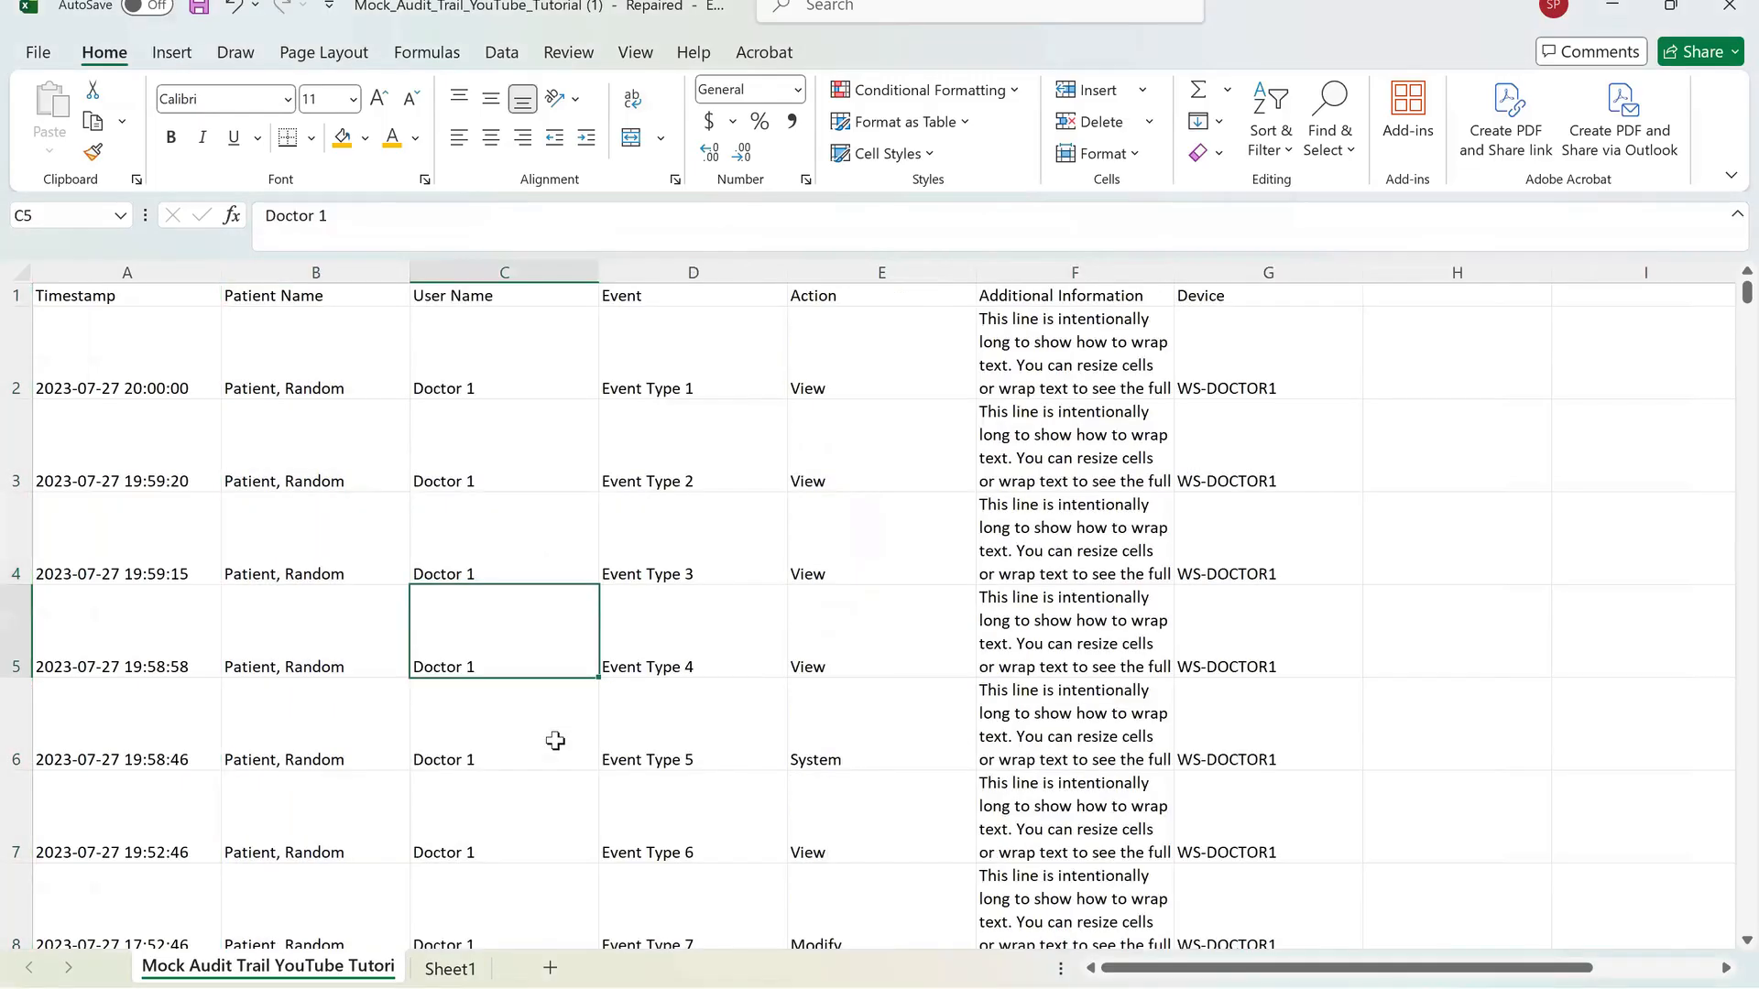
# Select the User Name, Event and Action columns together, then return to a single cell.
pyautogui.hotkey('ctrl', 'space')
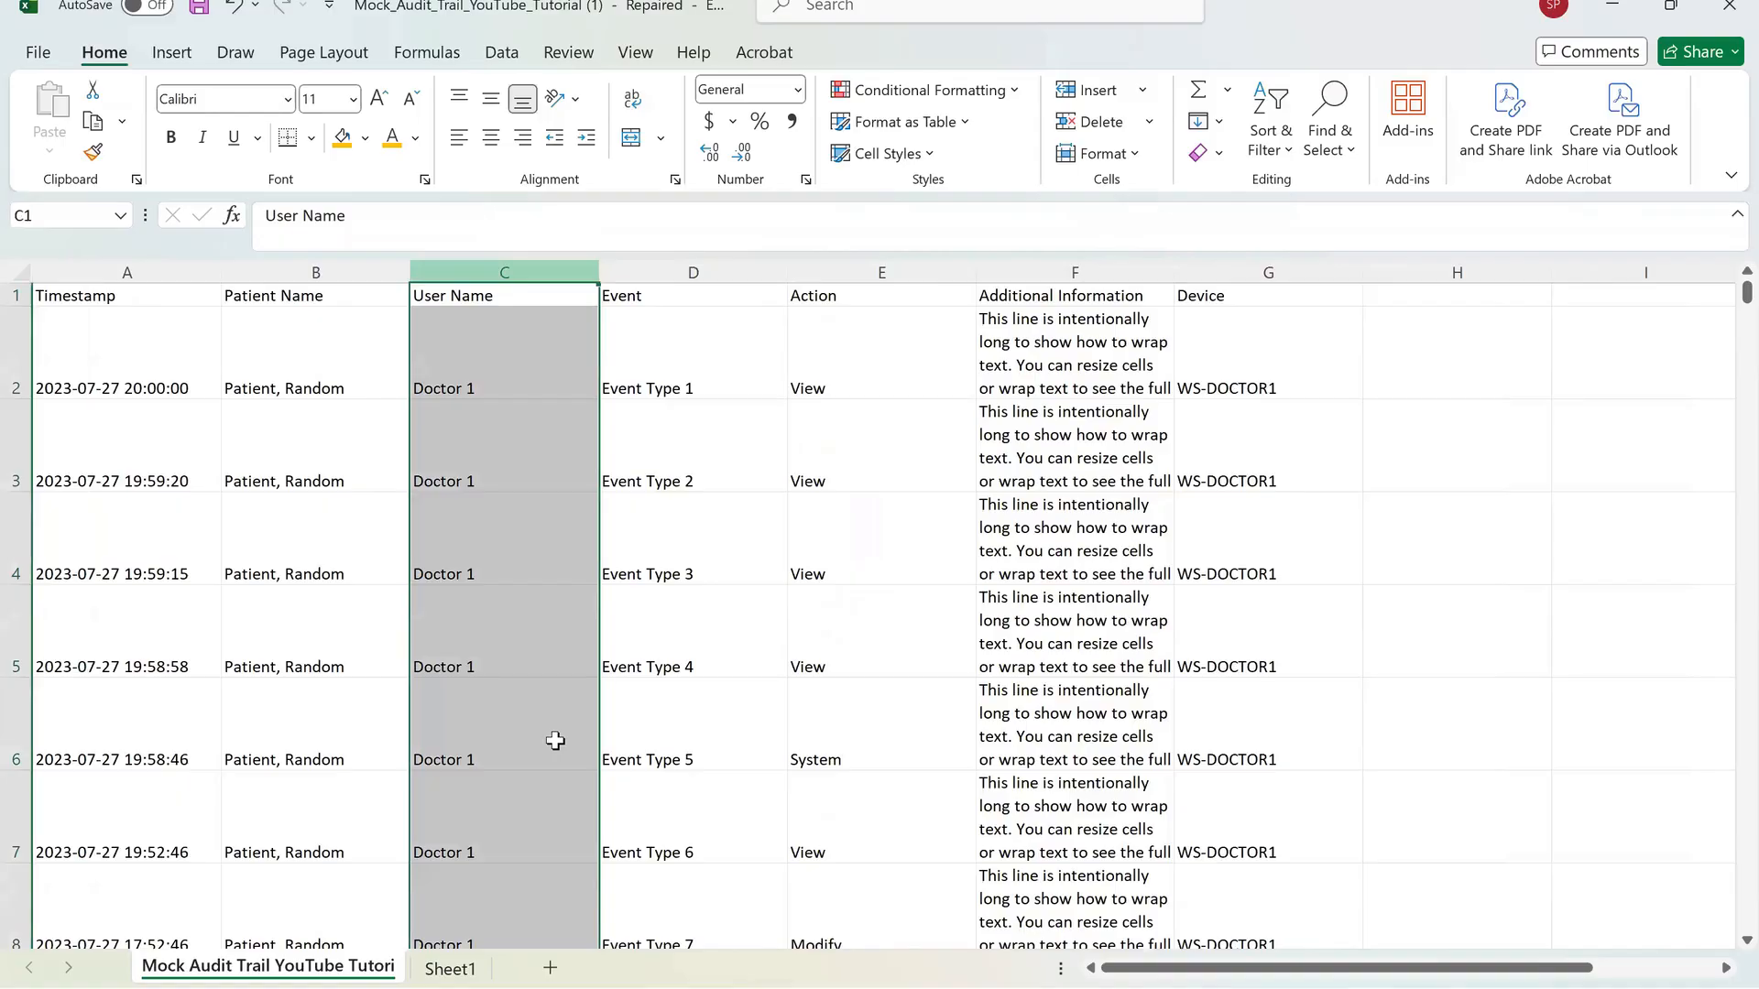
pyautogui.keyDown('ctrl'); pyautogui.click(693, 273); pyautogui.keyUp('ctrl')
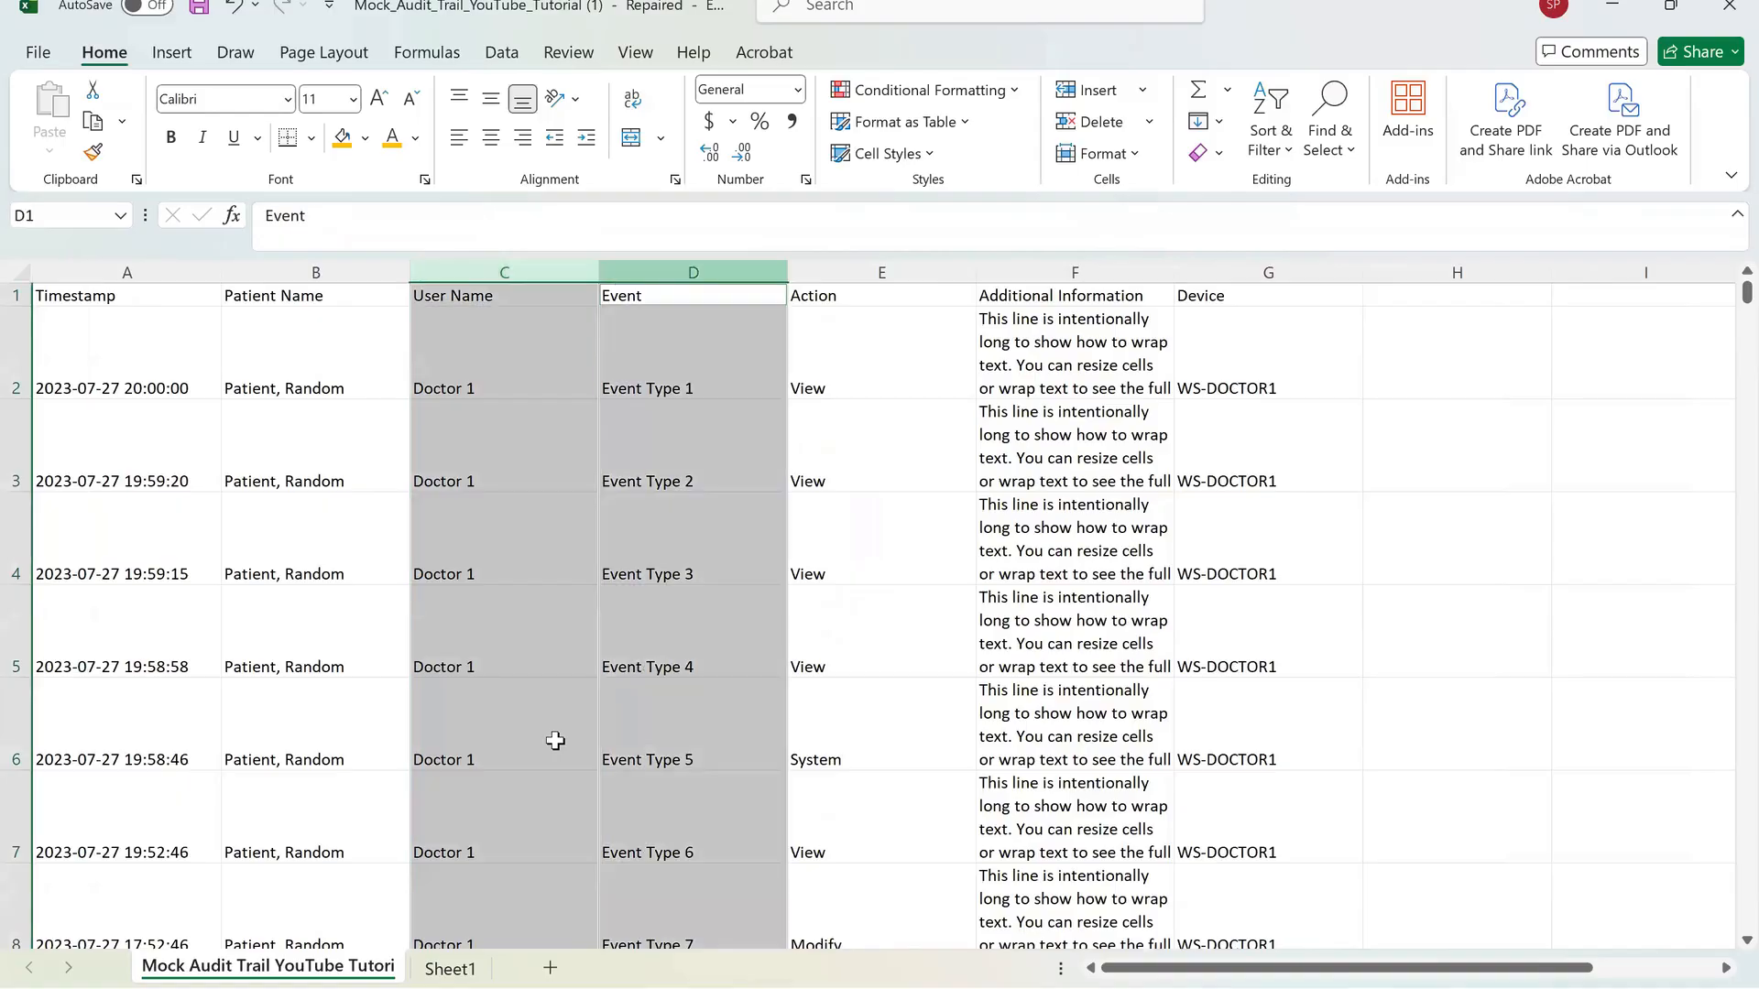
pyautogui.keyDown('ctrl'); pyautogui.click(881, 273); pyautogui.keyUp('ctrl')
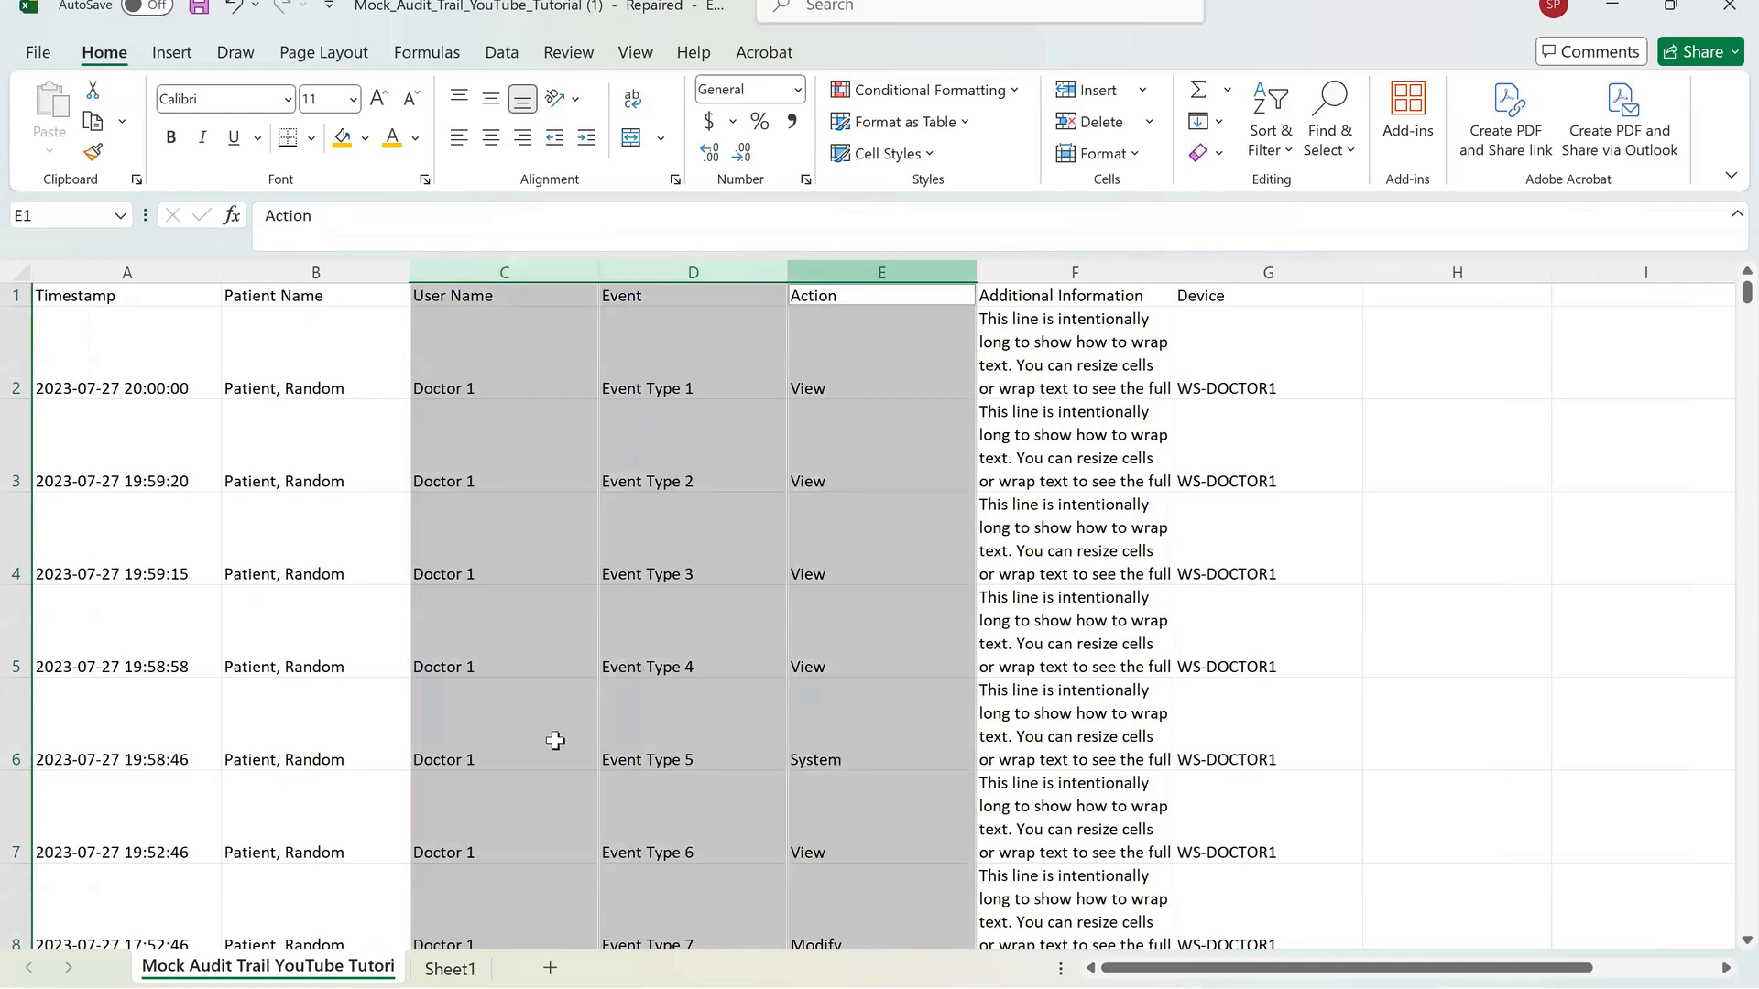
pyautogui.click(923, 707)
pyautogui.click(234, 7)
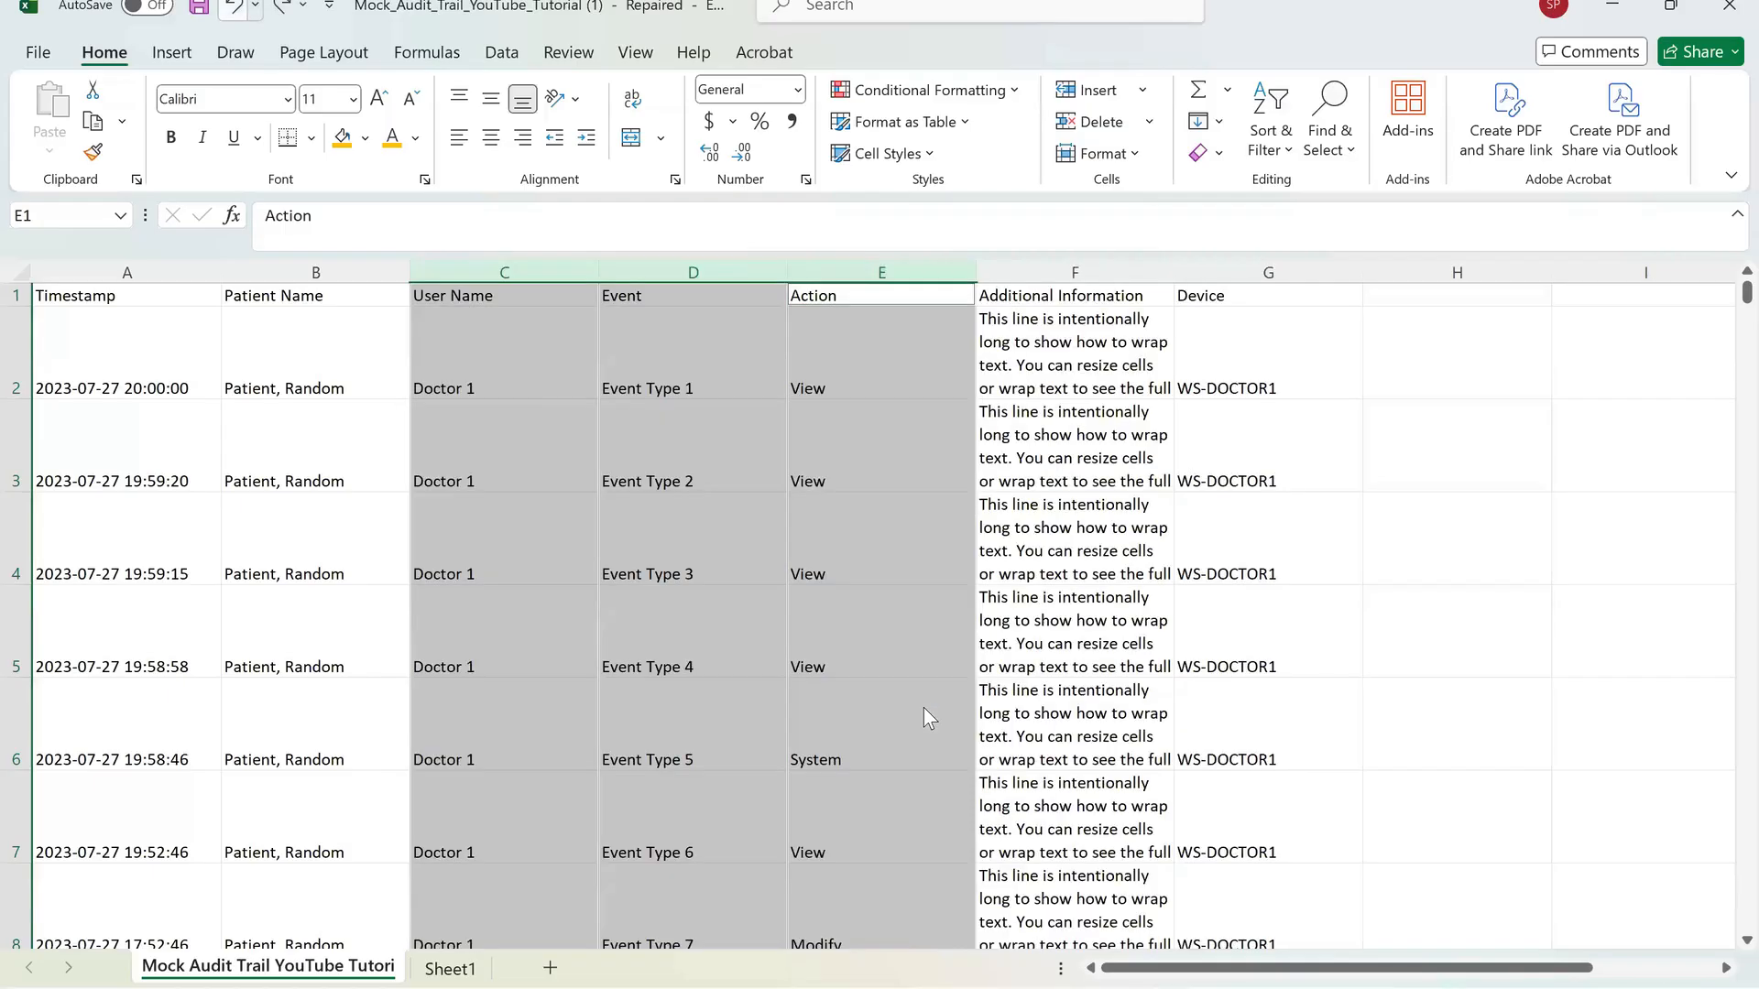
pyautogui.click(504, 631)
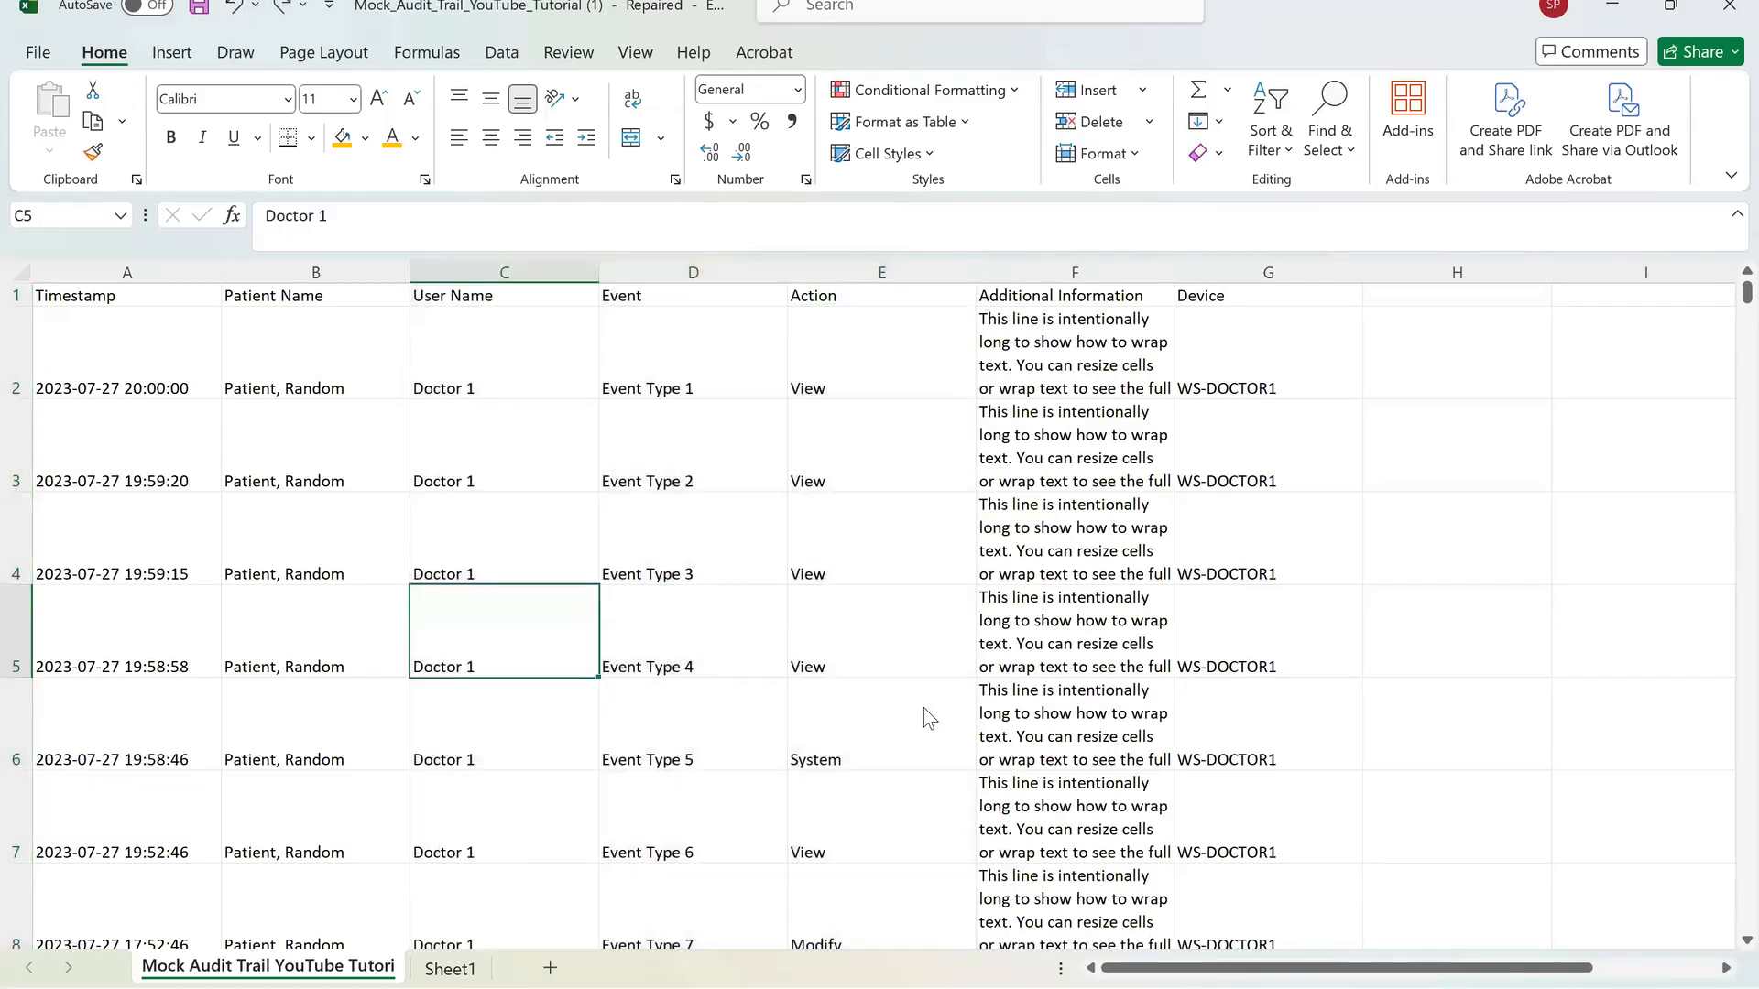
# Hide rows 3 and 4.
pyautogui.click(16, 357)
pyautogui.moveTo(15, 449); pyautogui.dragTo(15, 540)
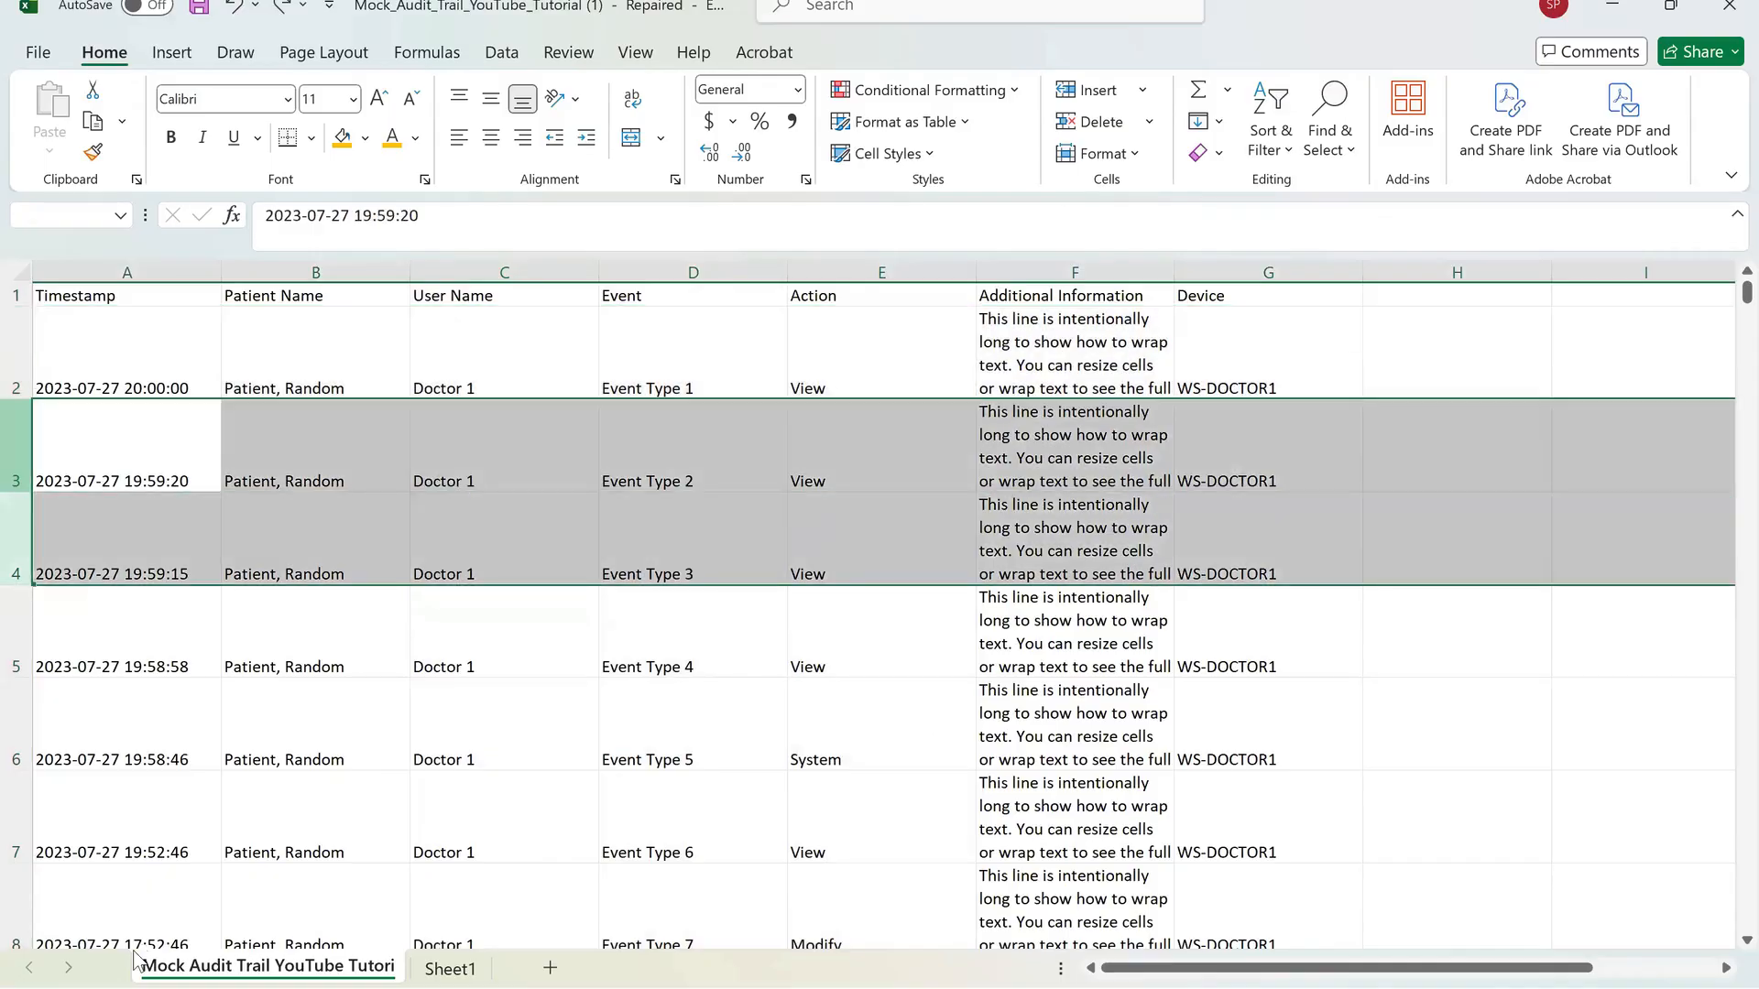
pyautogui.rightClick(19, 526)
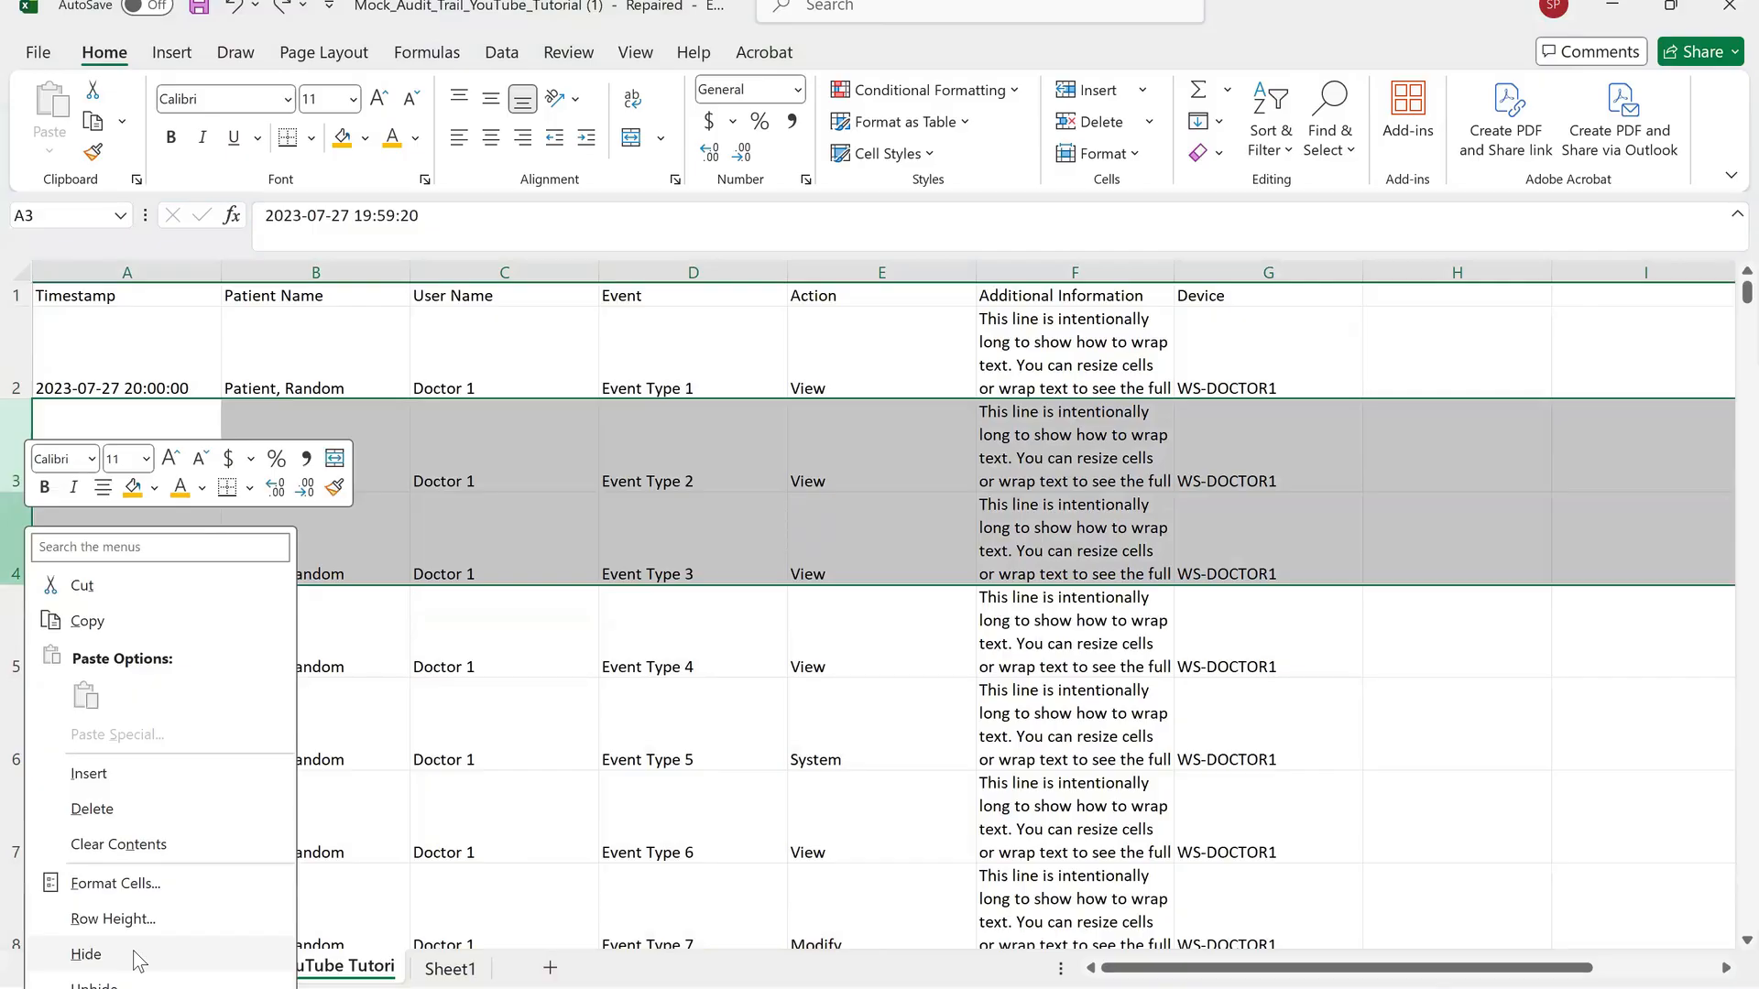
pyautogui.click(134, 950)
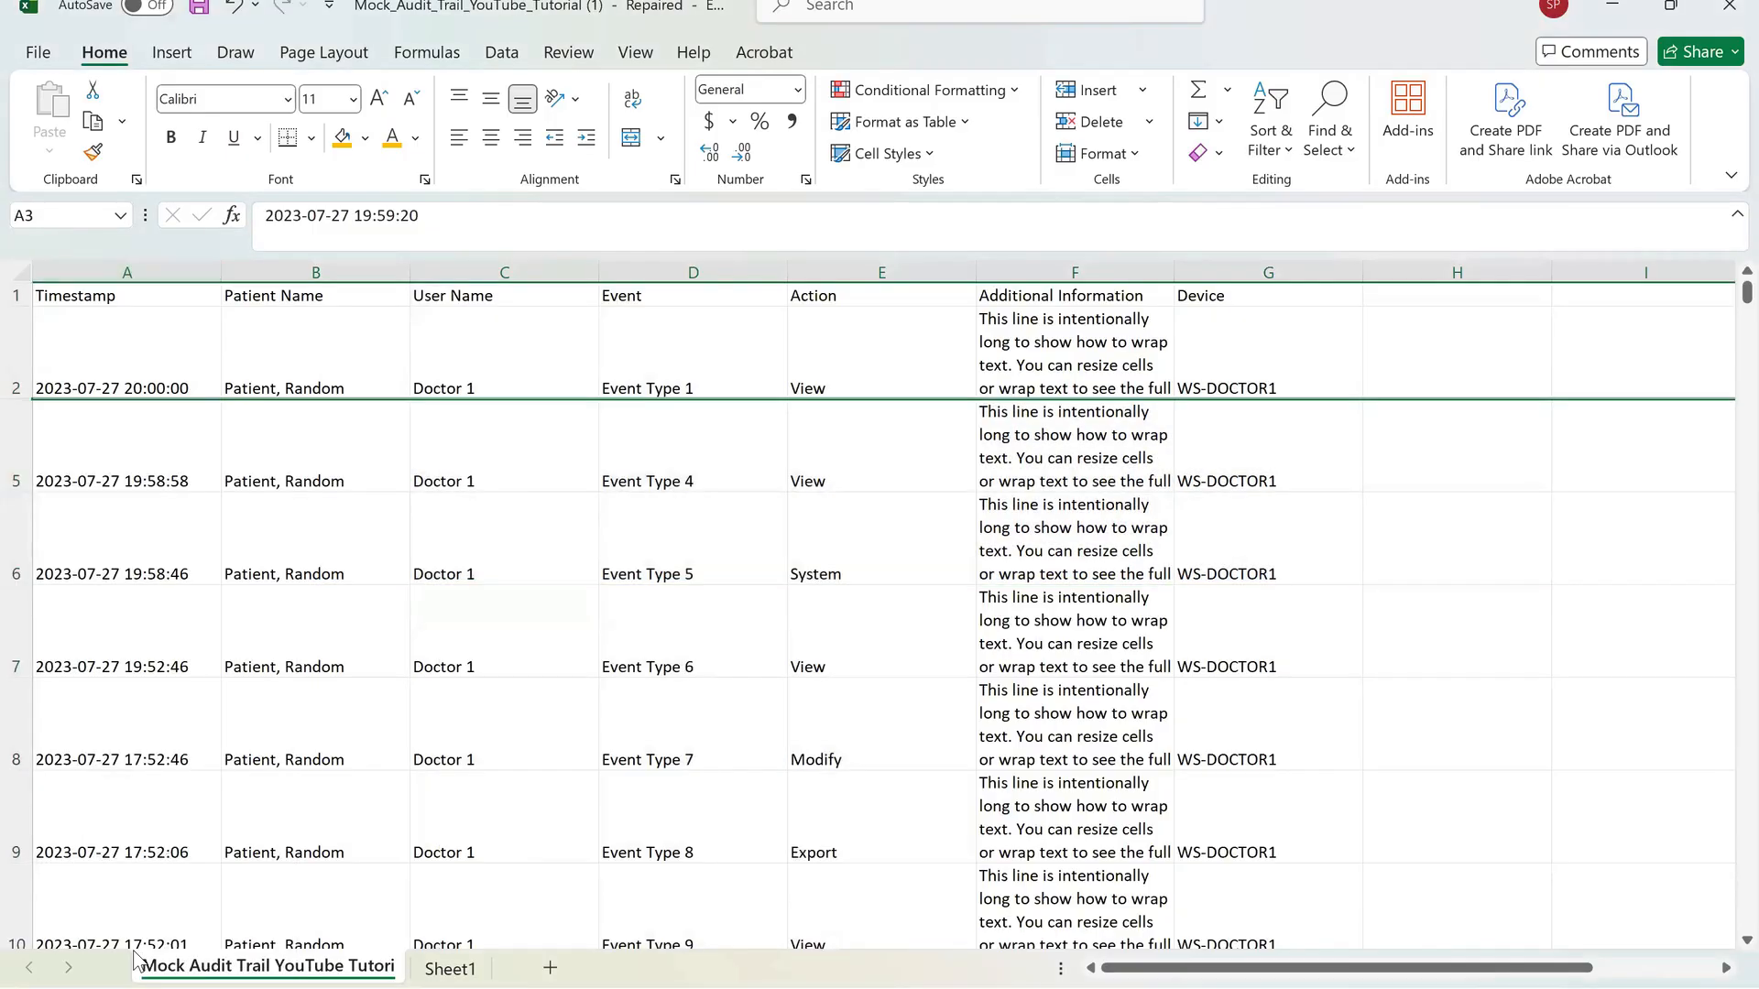
# Unhide rows 3 and 4 by selecting rows 2 through 5.
pyautogui.moveTo(15, 366); pyautogui.dragTo(15, 477)
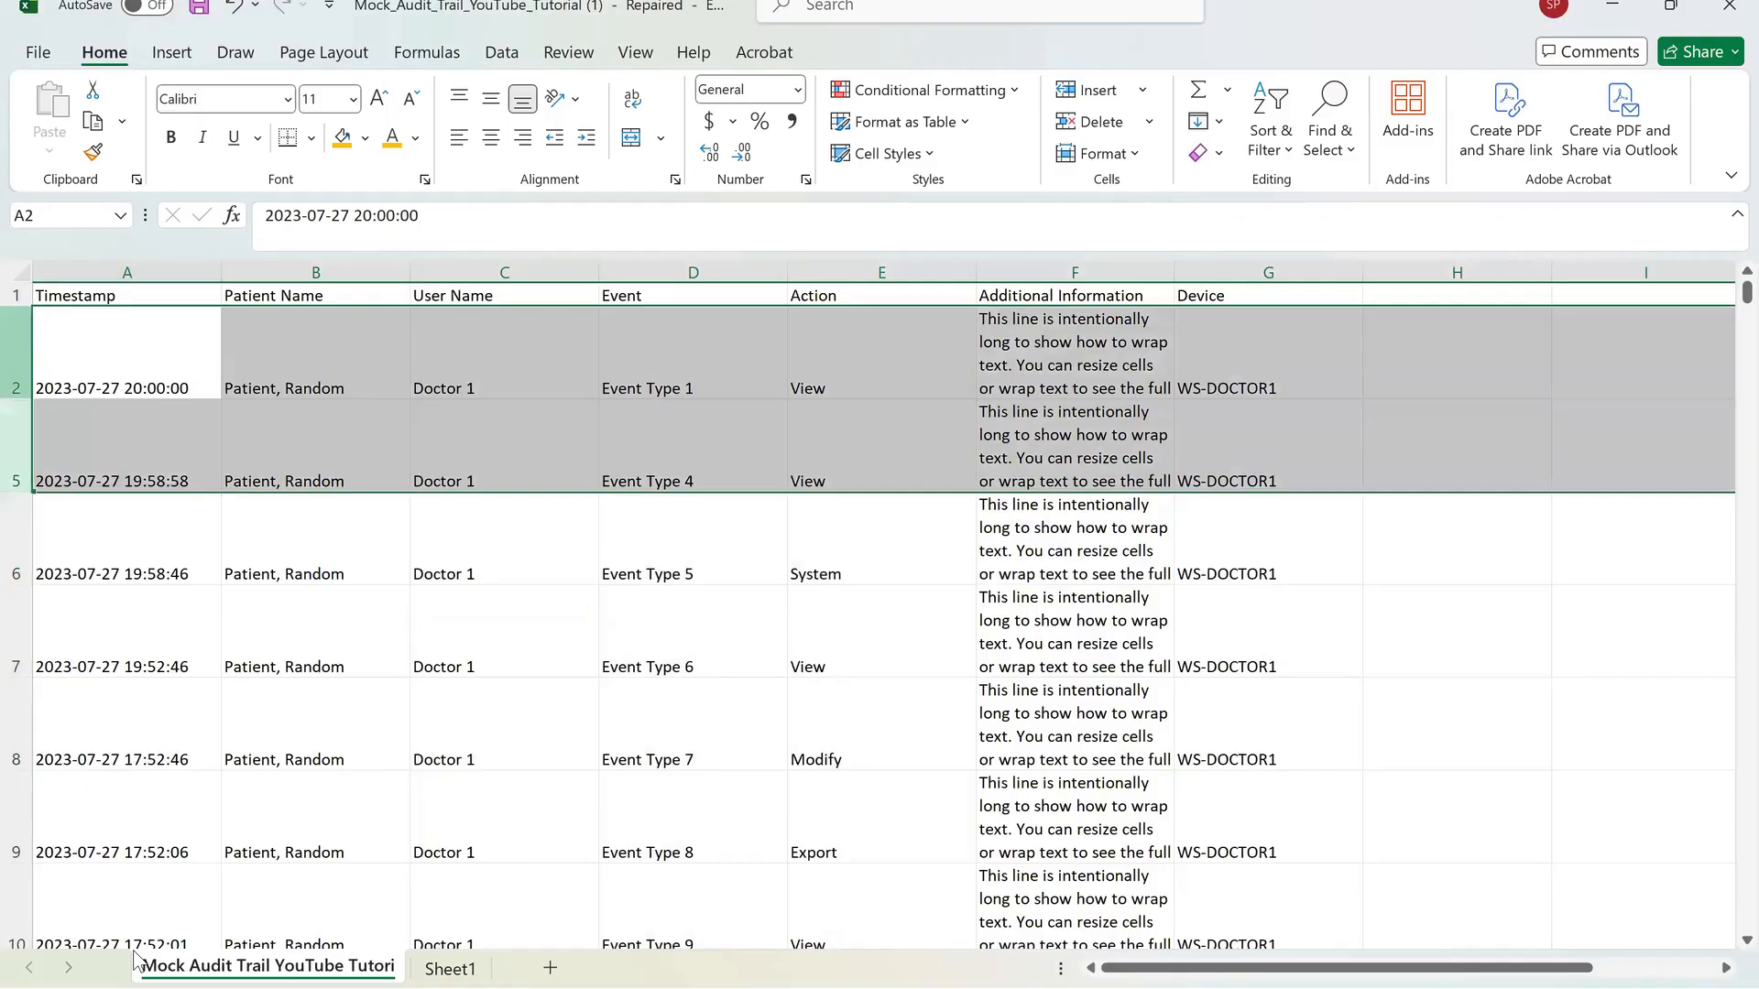
pyautogui.rightClick(17, 467)
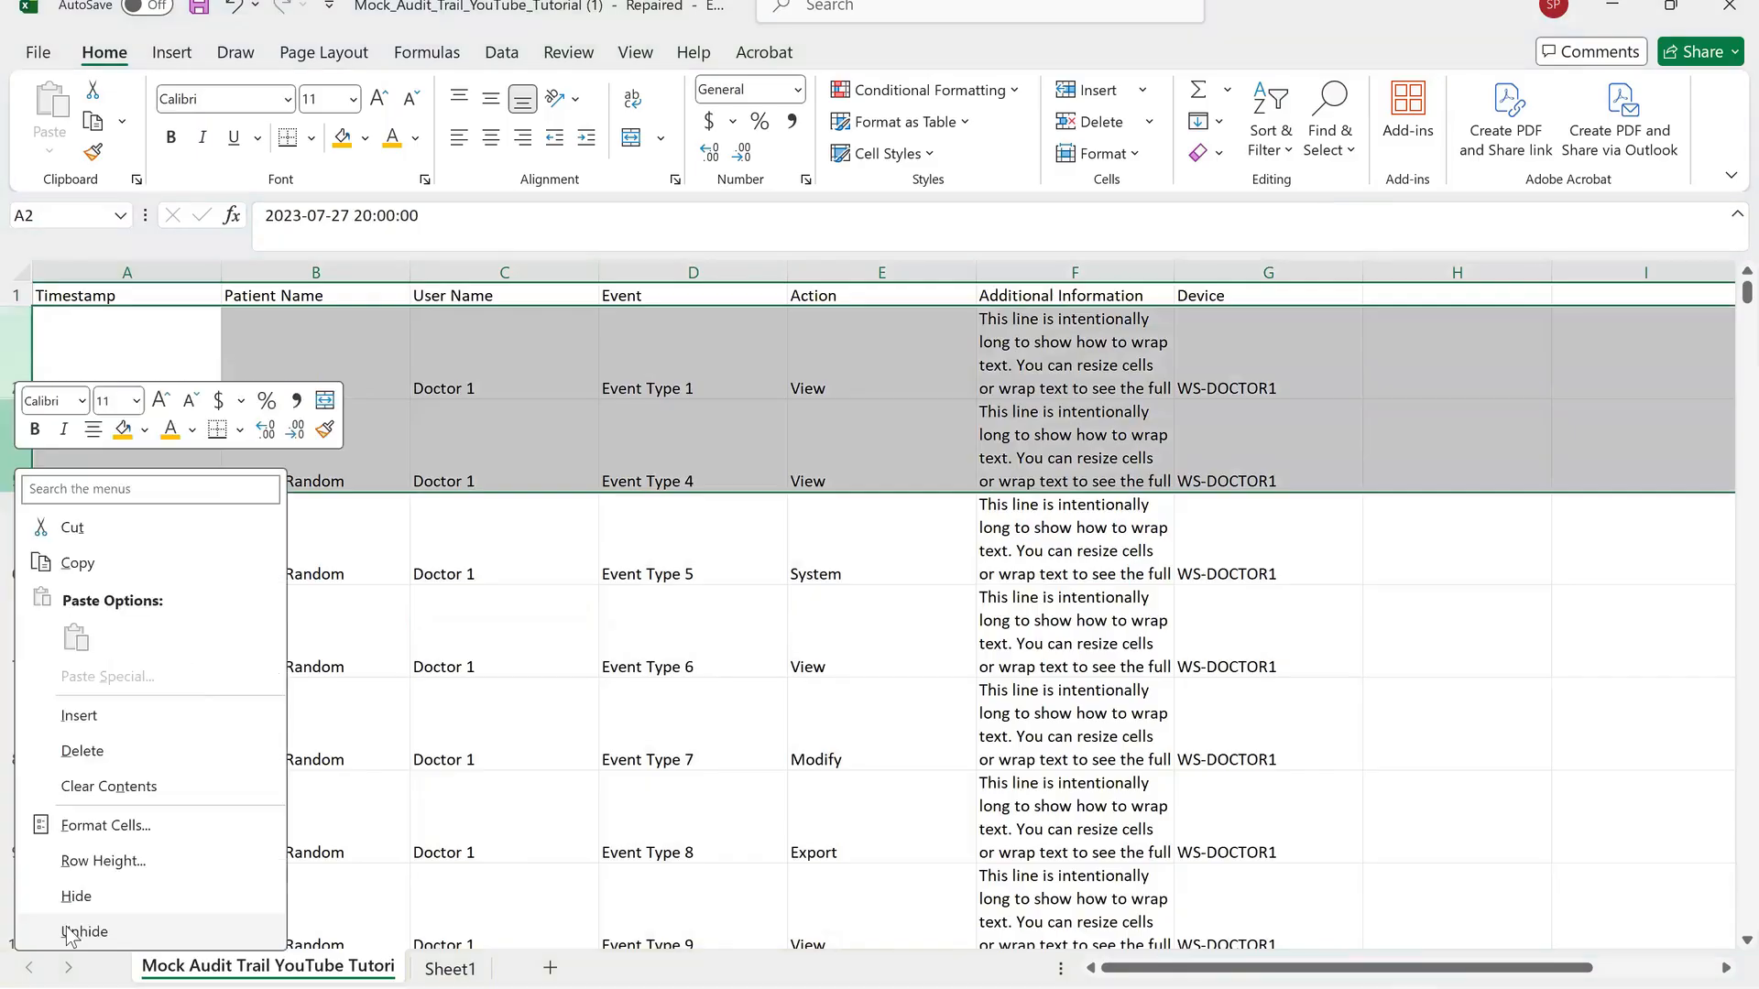
pyautogui.click(68, 932)
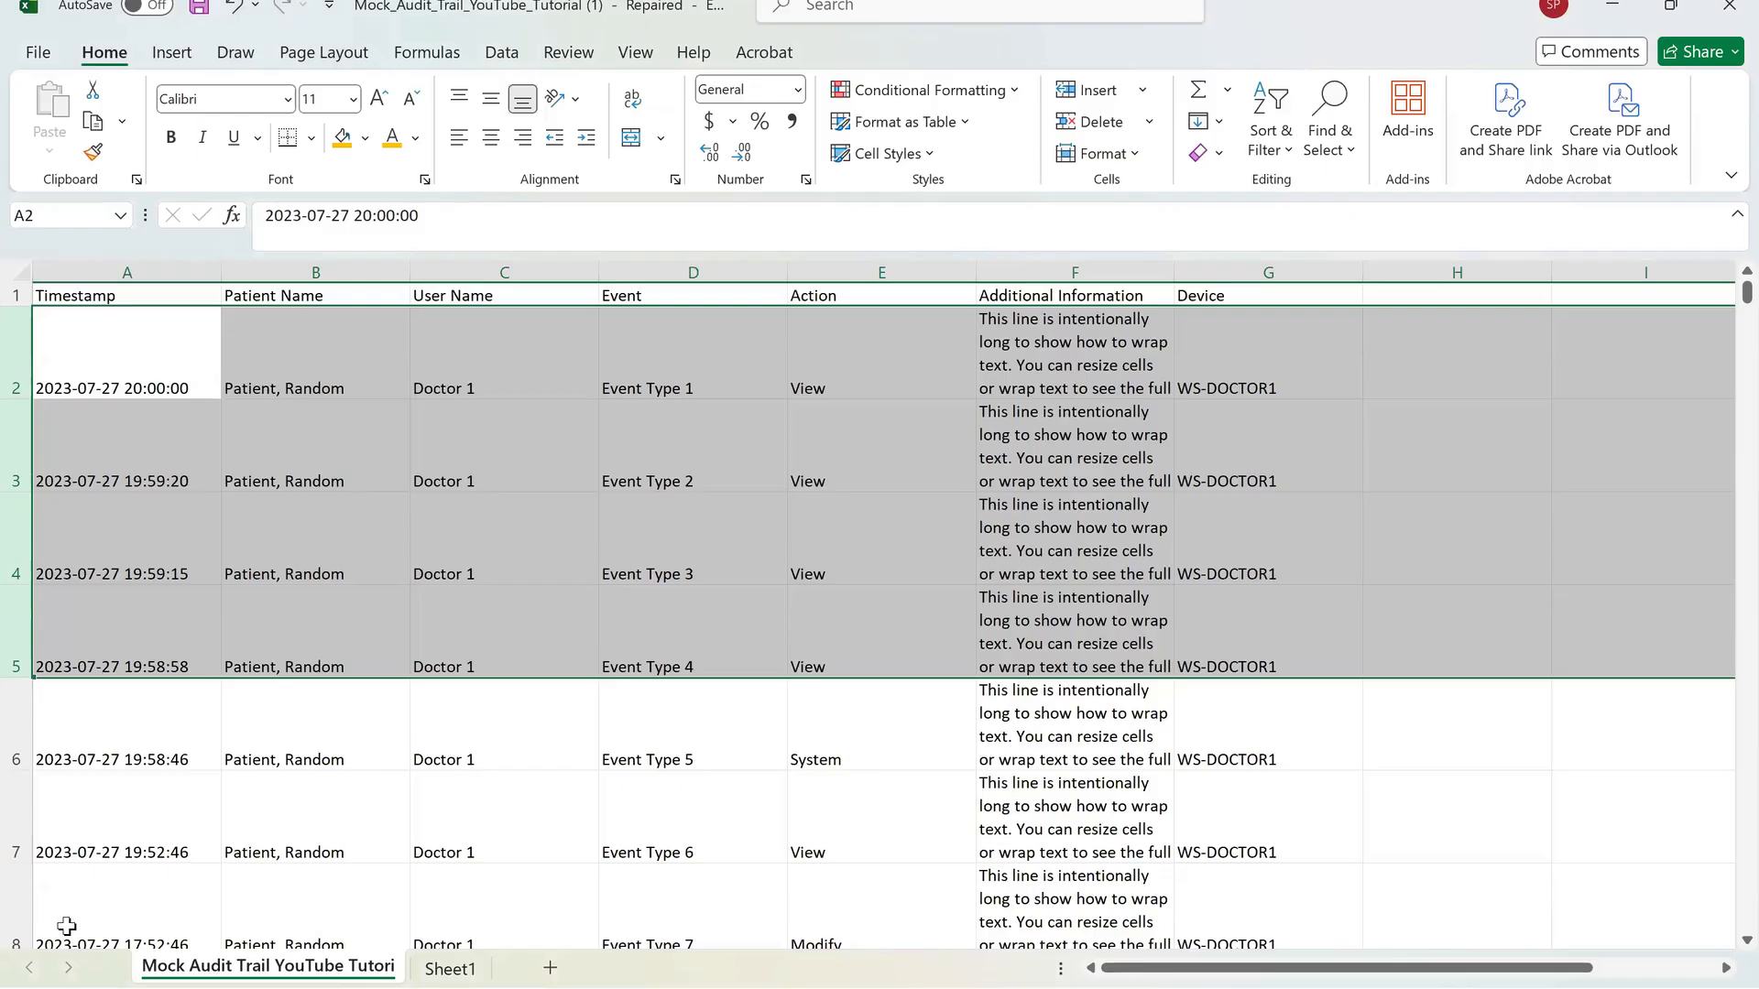
pyautogui.press('Right')
pyautogui.press('Down')
pyautogui.press('Down')
pyautogui.press('Down')
pyautogui.press('Down')
pyautogui.press('Down')
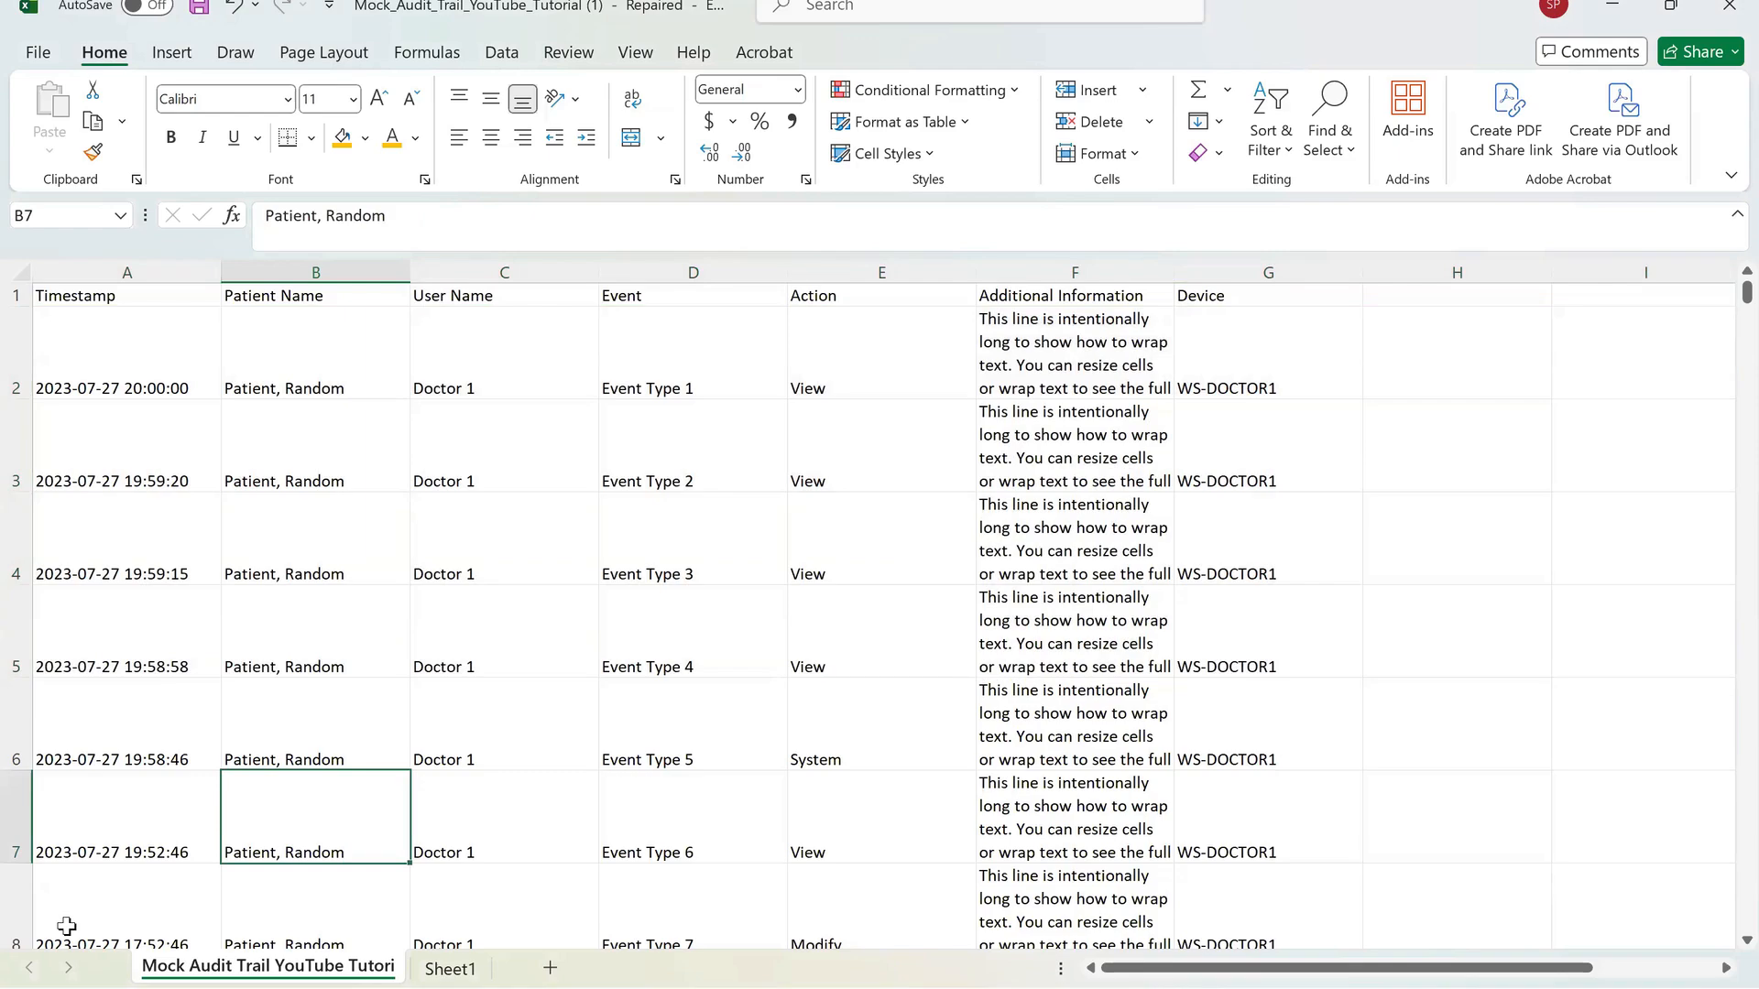
pyautogui.press('Left')
pyautogui.press('Up')
pyautogui.press('Up')
pyautogui.press('Up')
pyautogui.press('Up')
pyautogui.press('Up')
pyautogui.scroll(-20, 66, 927)
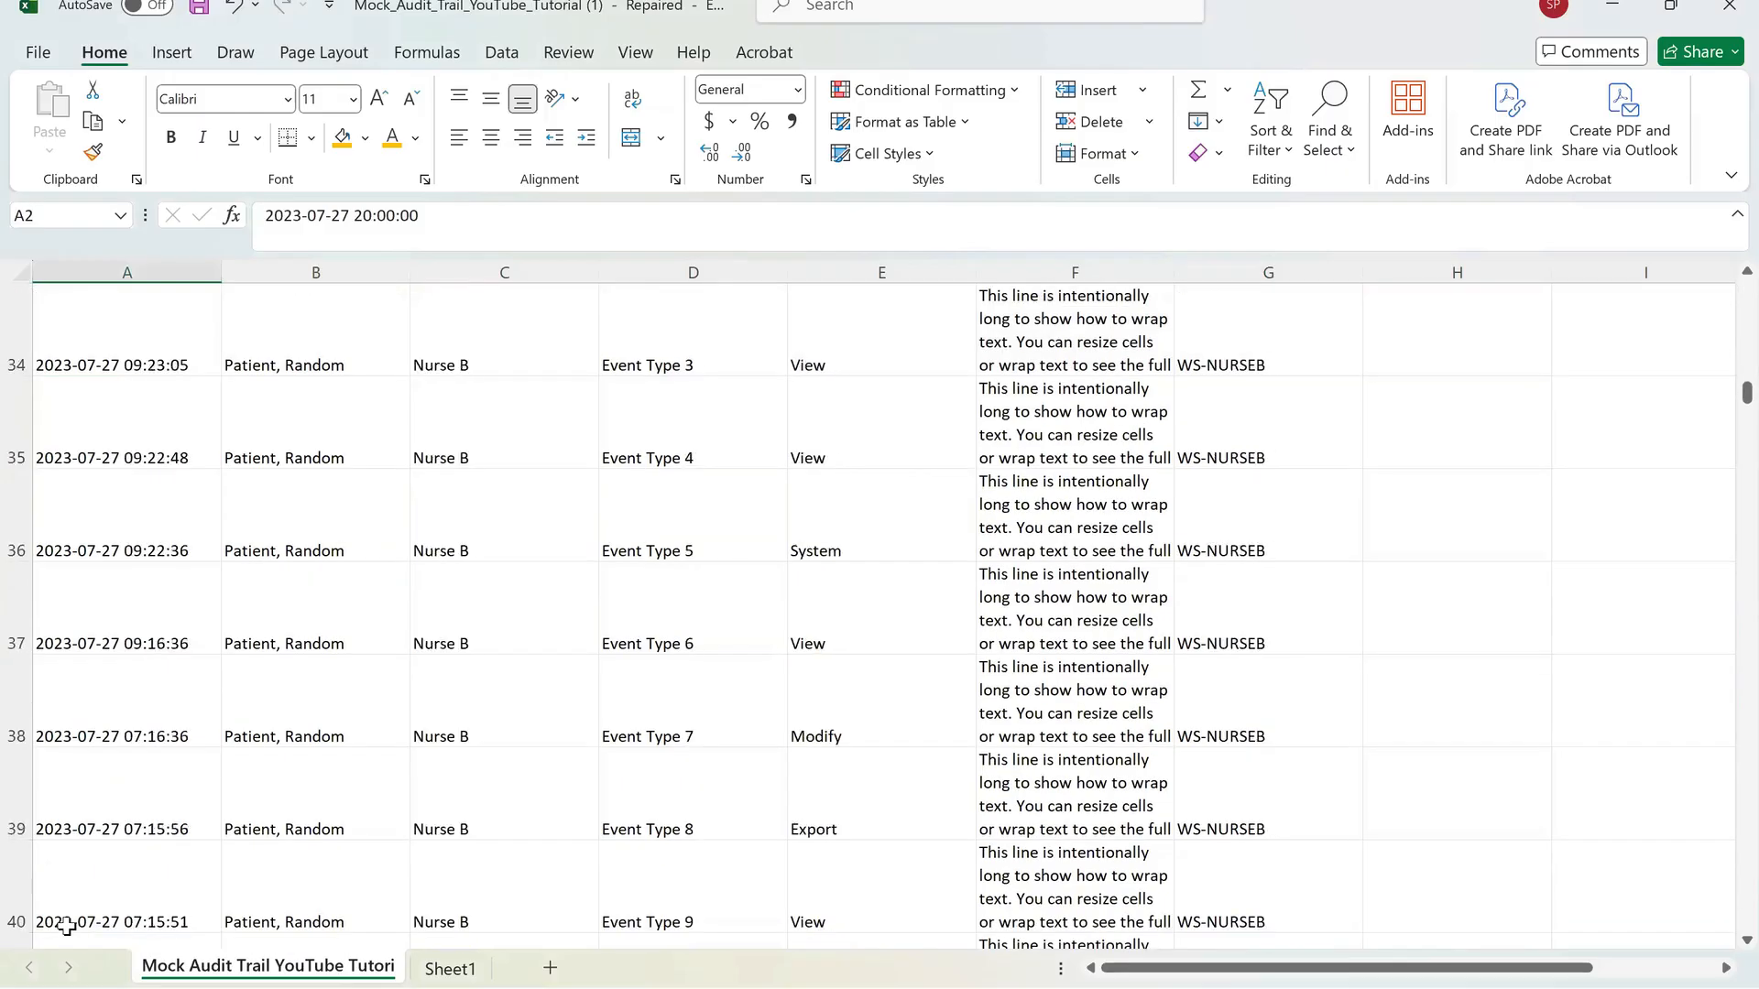
pyautogui.scroll(20, 66, 927)
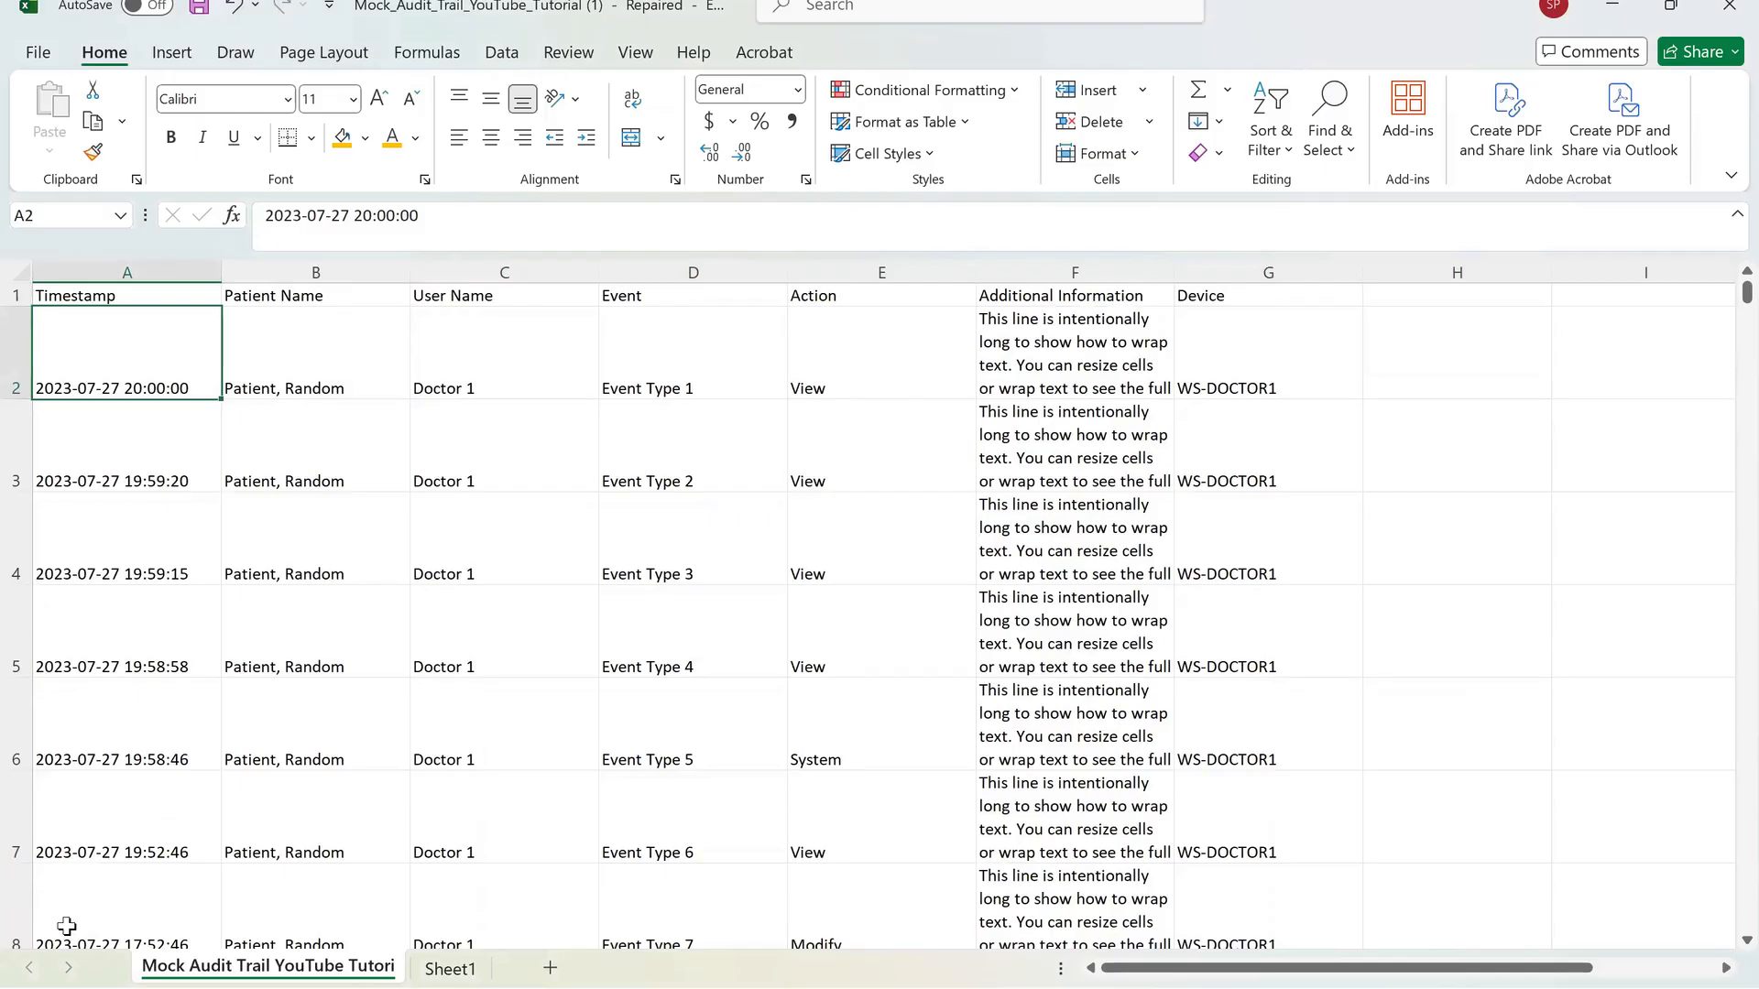
# Sort the whole table A to Z, then undo the sort.
pyautogui.hotkey('ctrl', 'a')
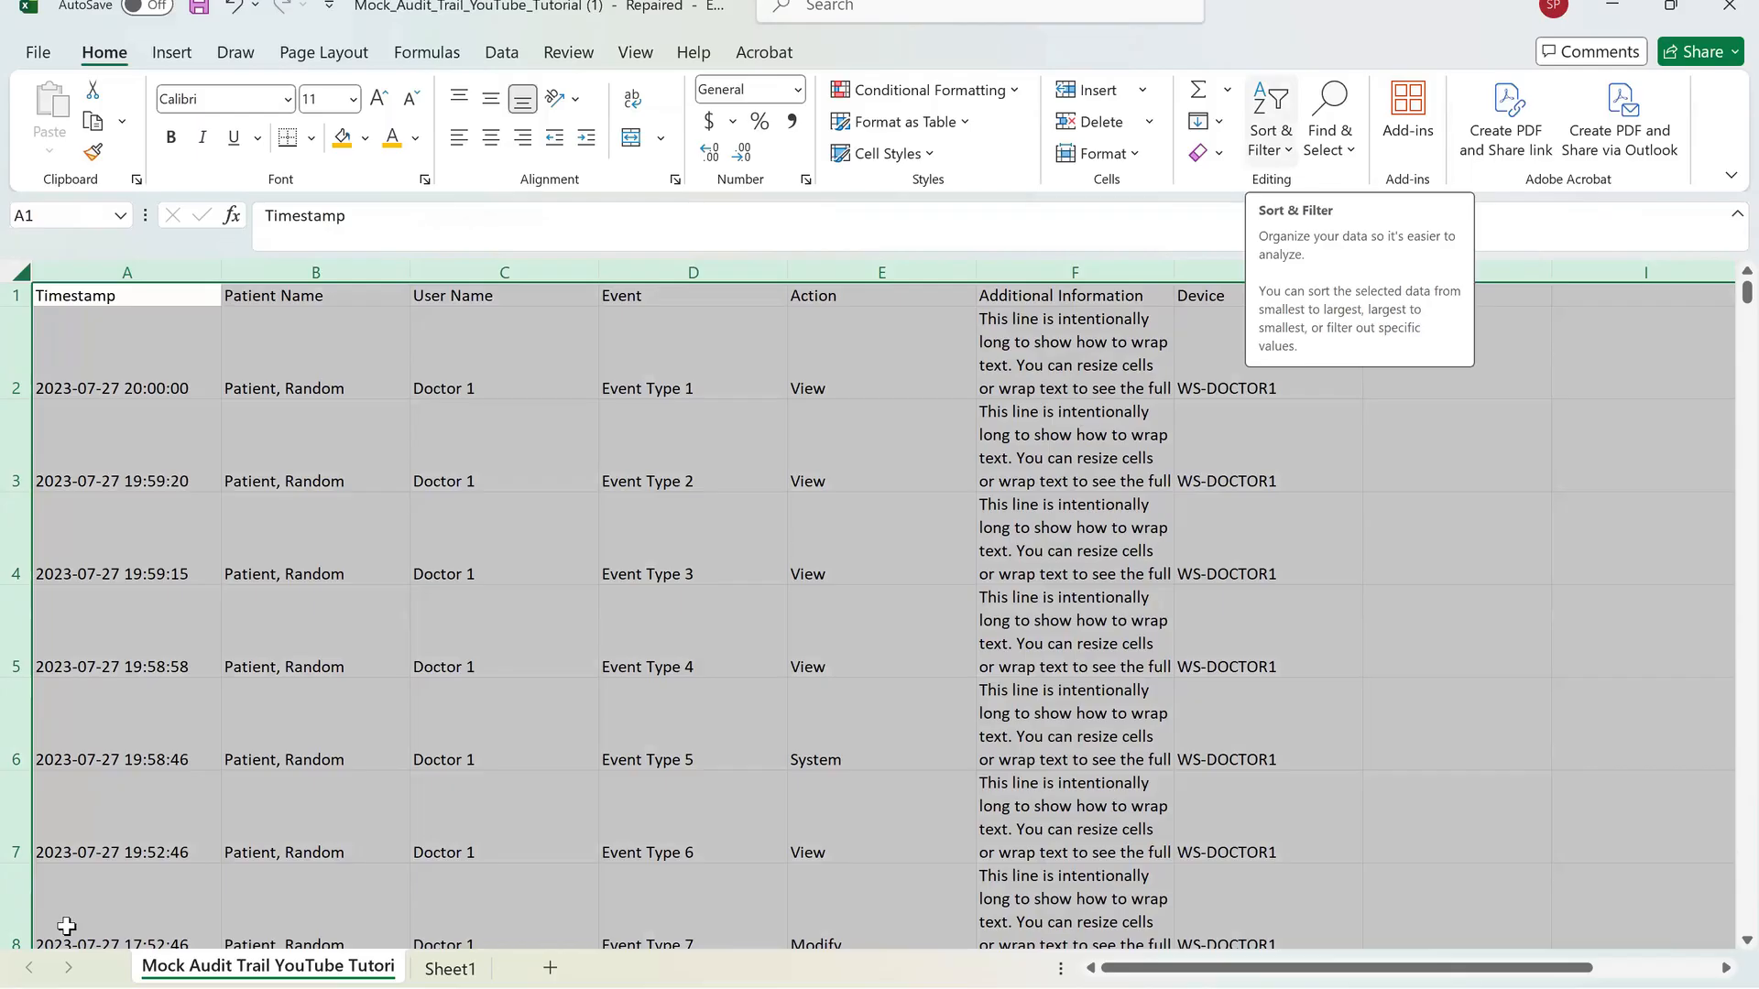
pyautogui.click(1279, 153)
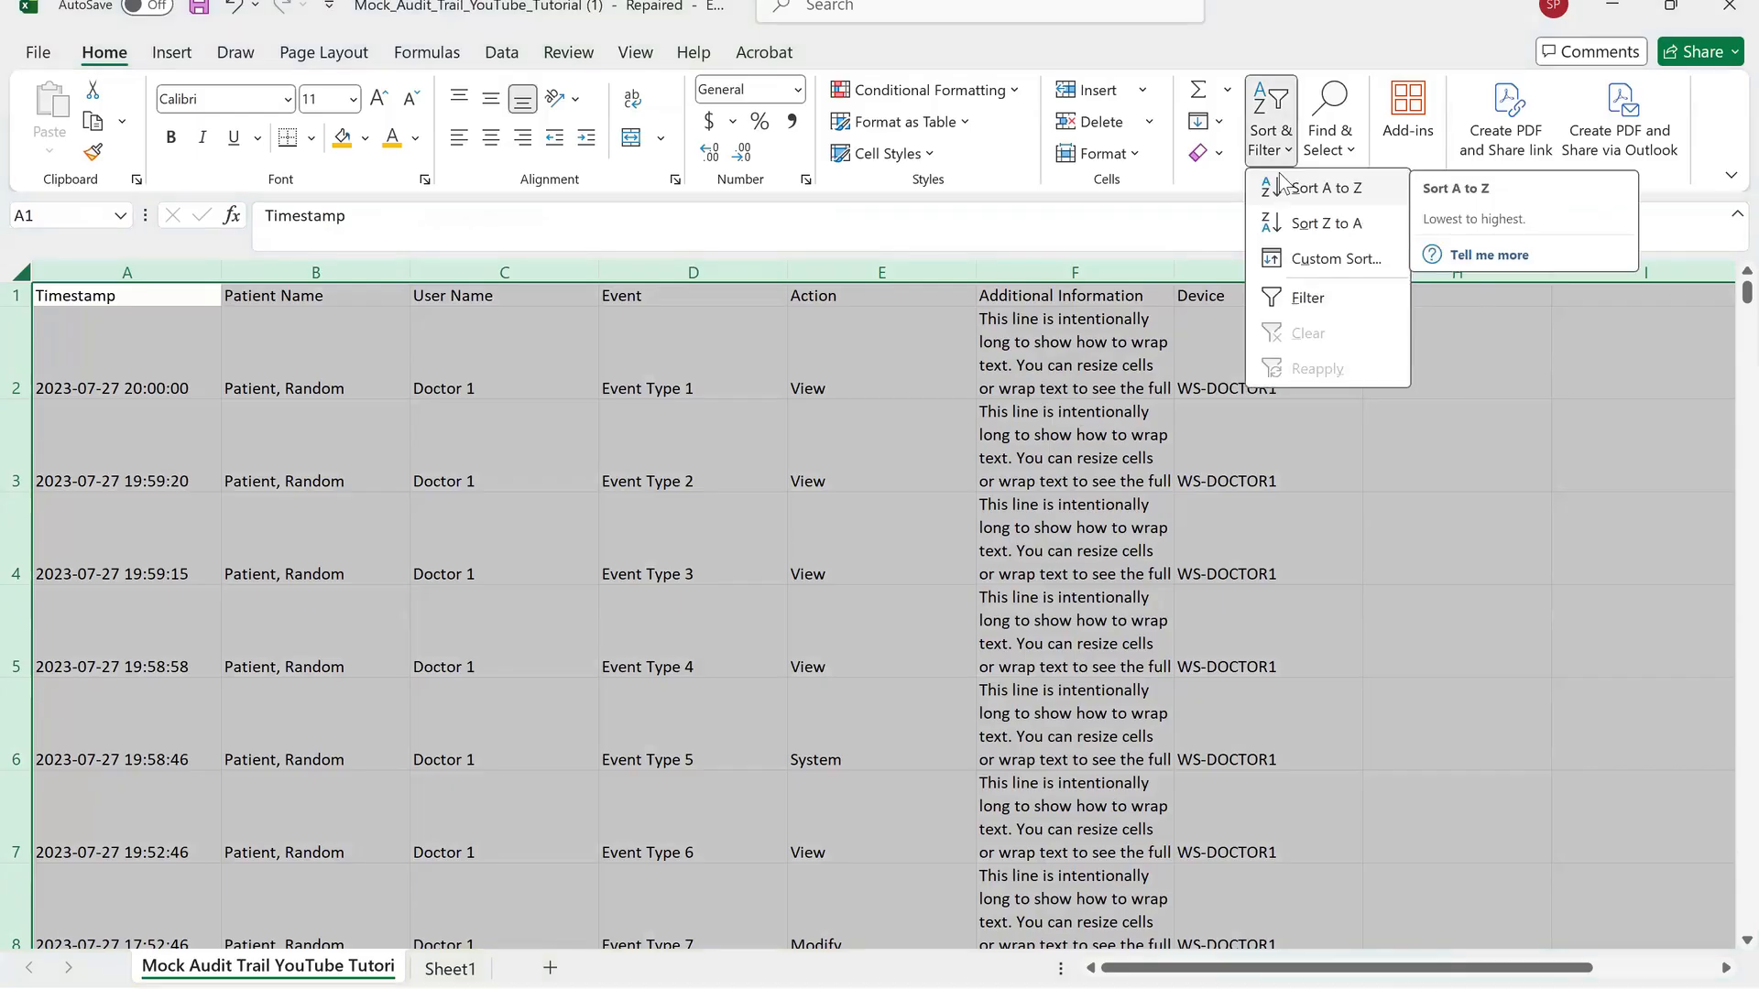
pyautogui.click(1334, 188)
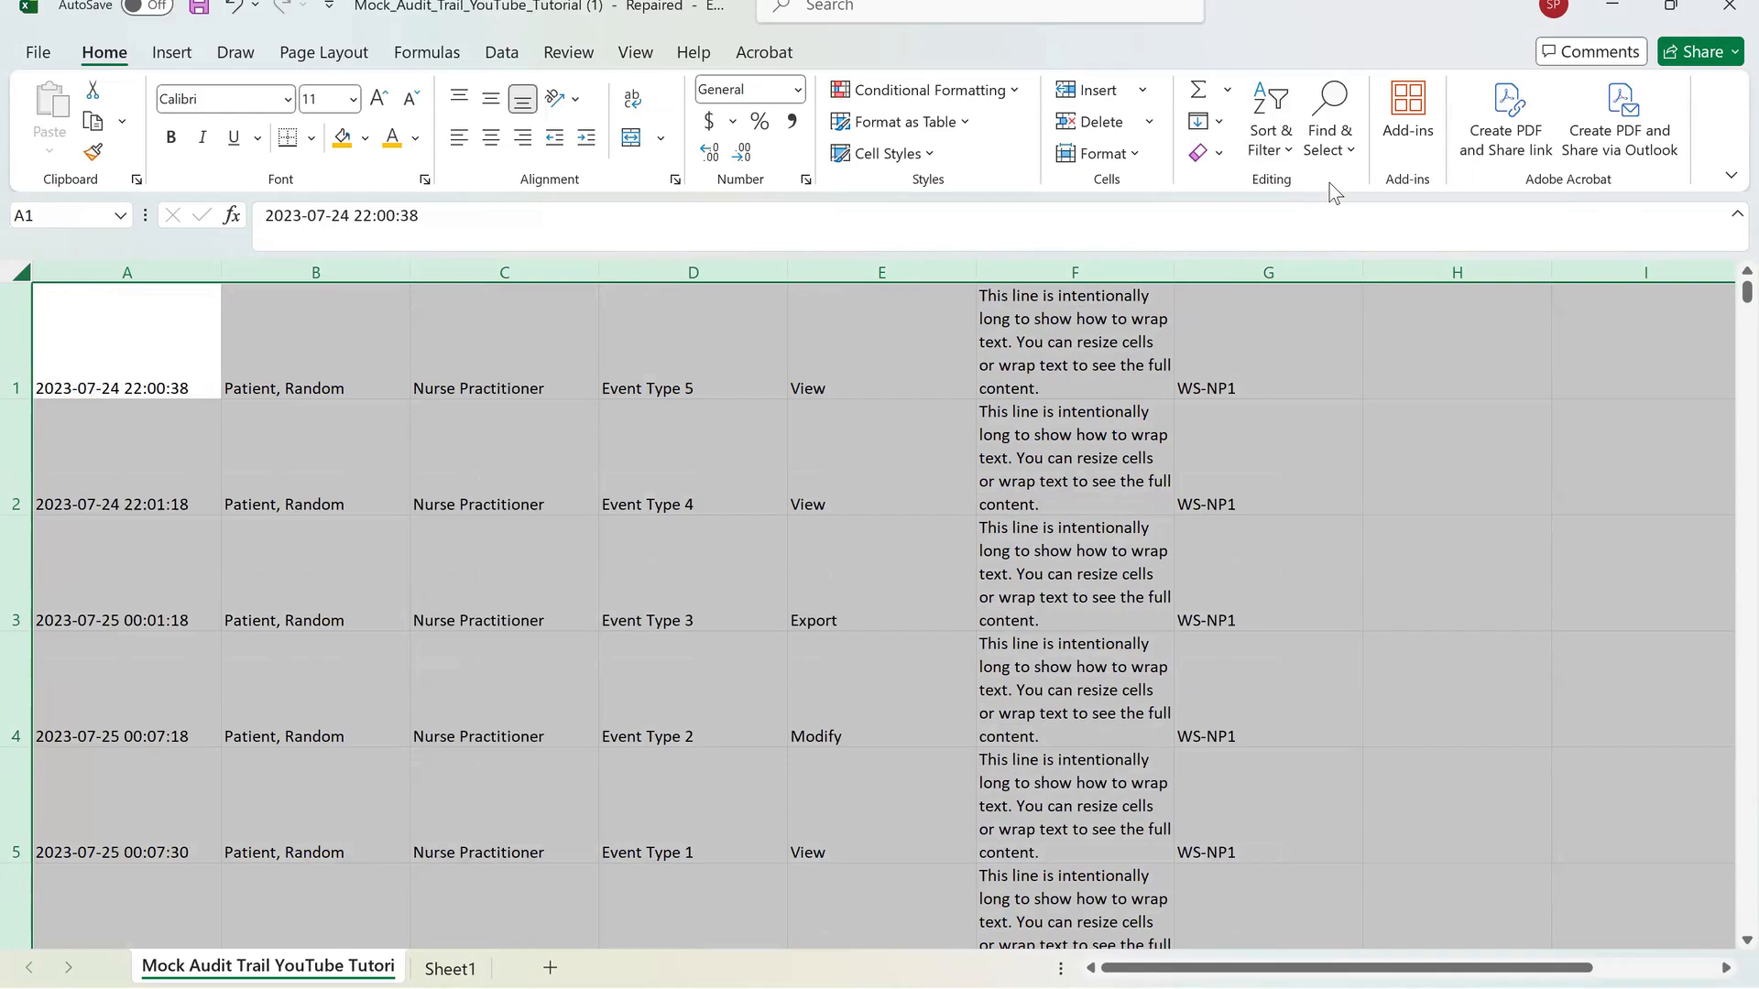
pyautogui.press('Right')
pyautogui.press('Right')
pyautogui.press('Right')
pyautogui.press('Down')
pyautogui.scroll(-1, 1334, 192)
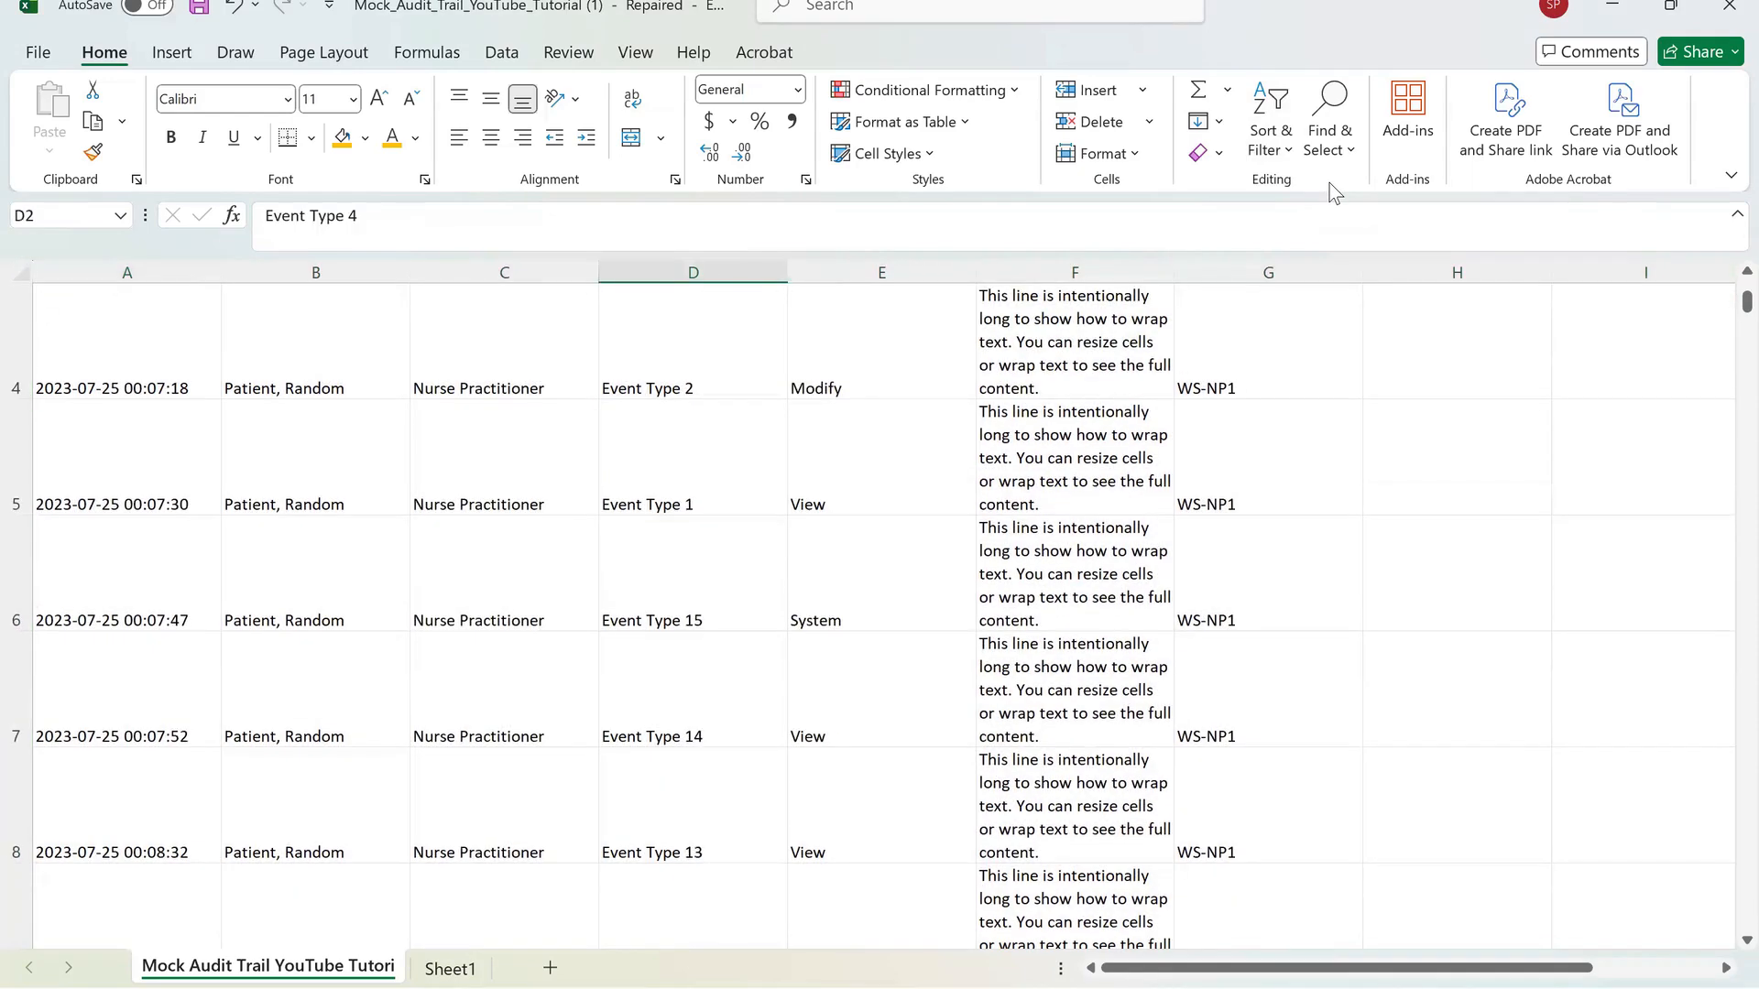
pyautogui.scroll(1, 1334, 192)
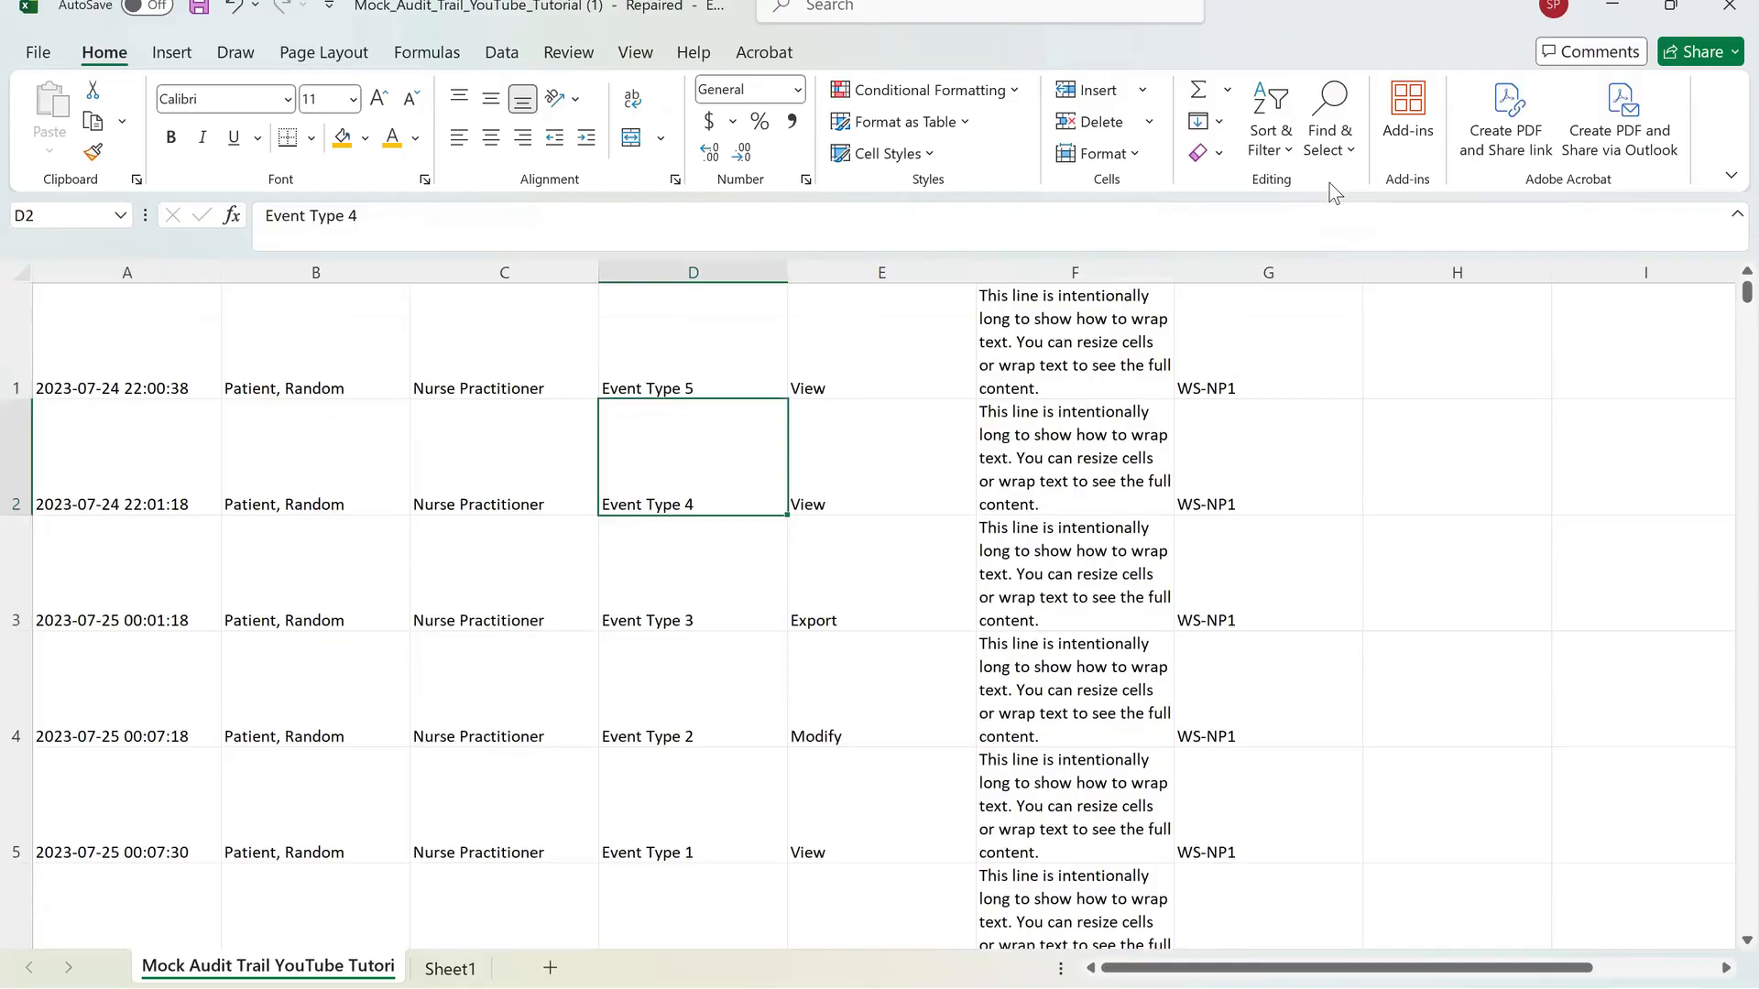
pyautogui.hotkey('ctrl', 'z')
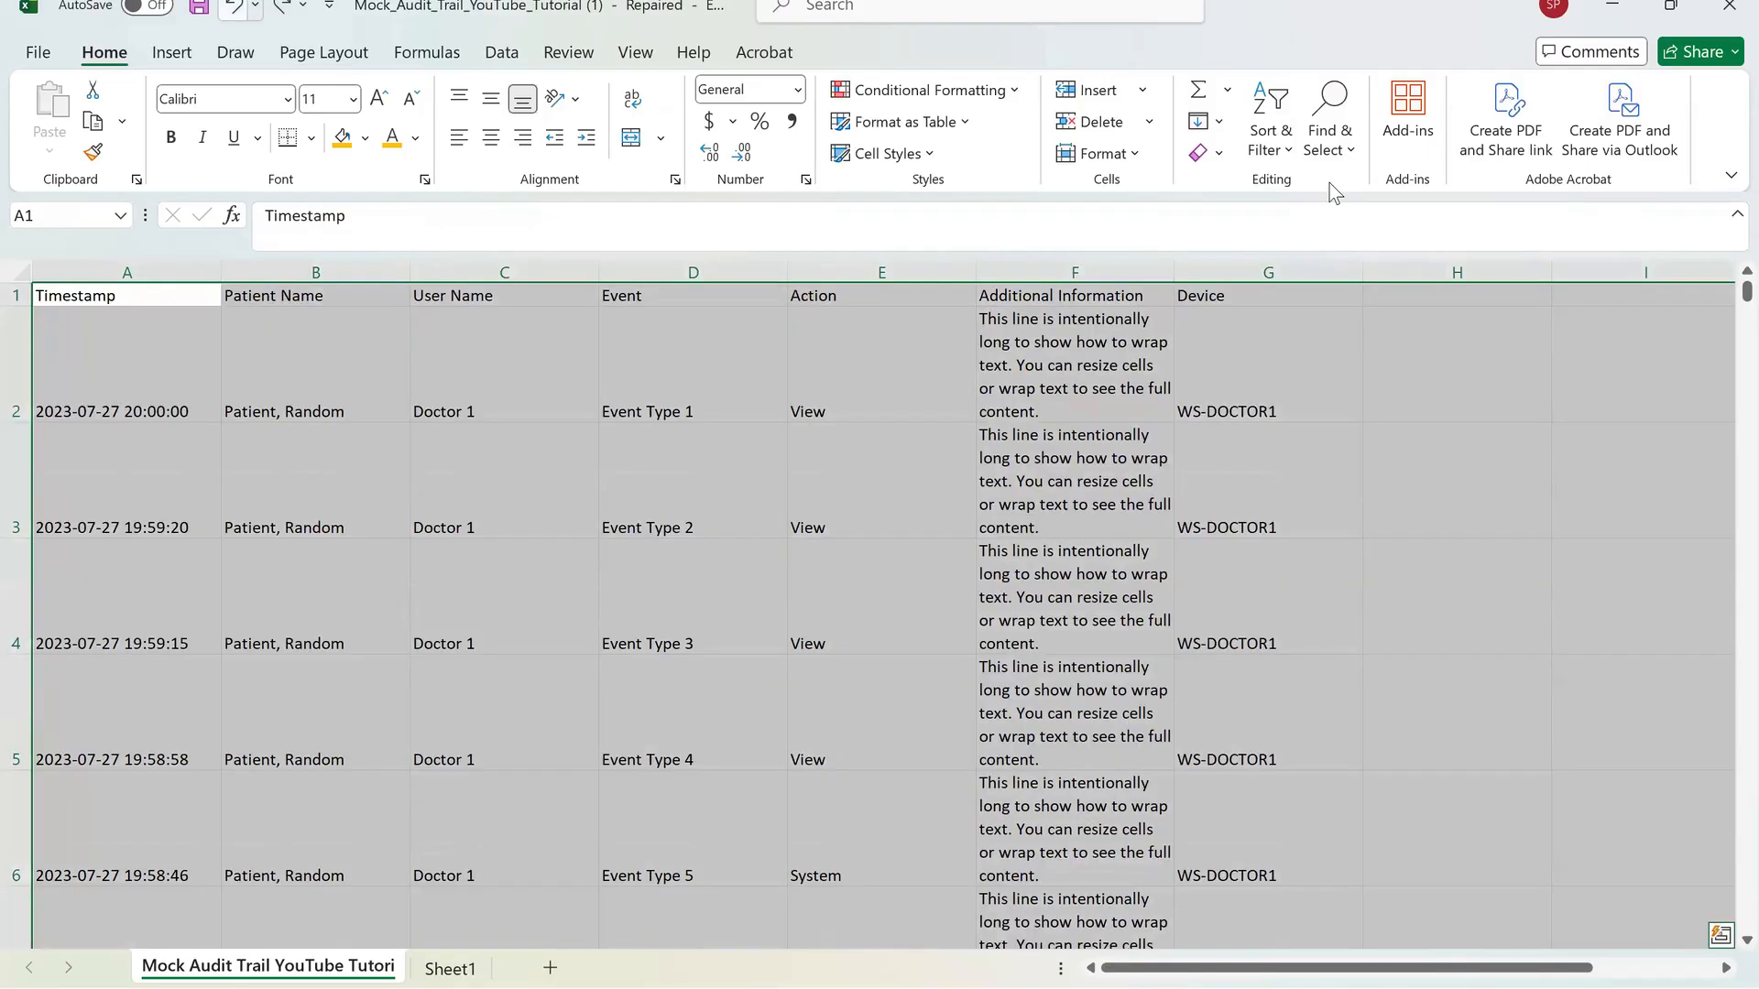
pyautogui.hotkey('ctrl', 'z')
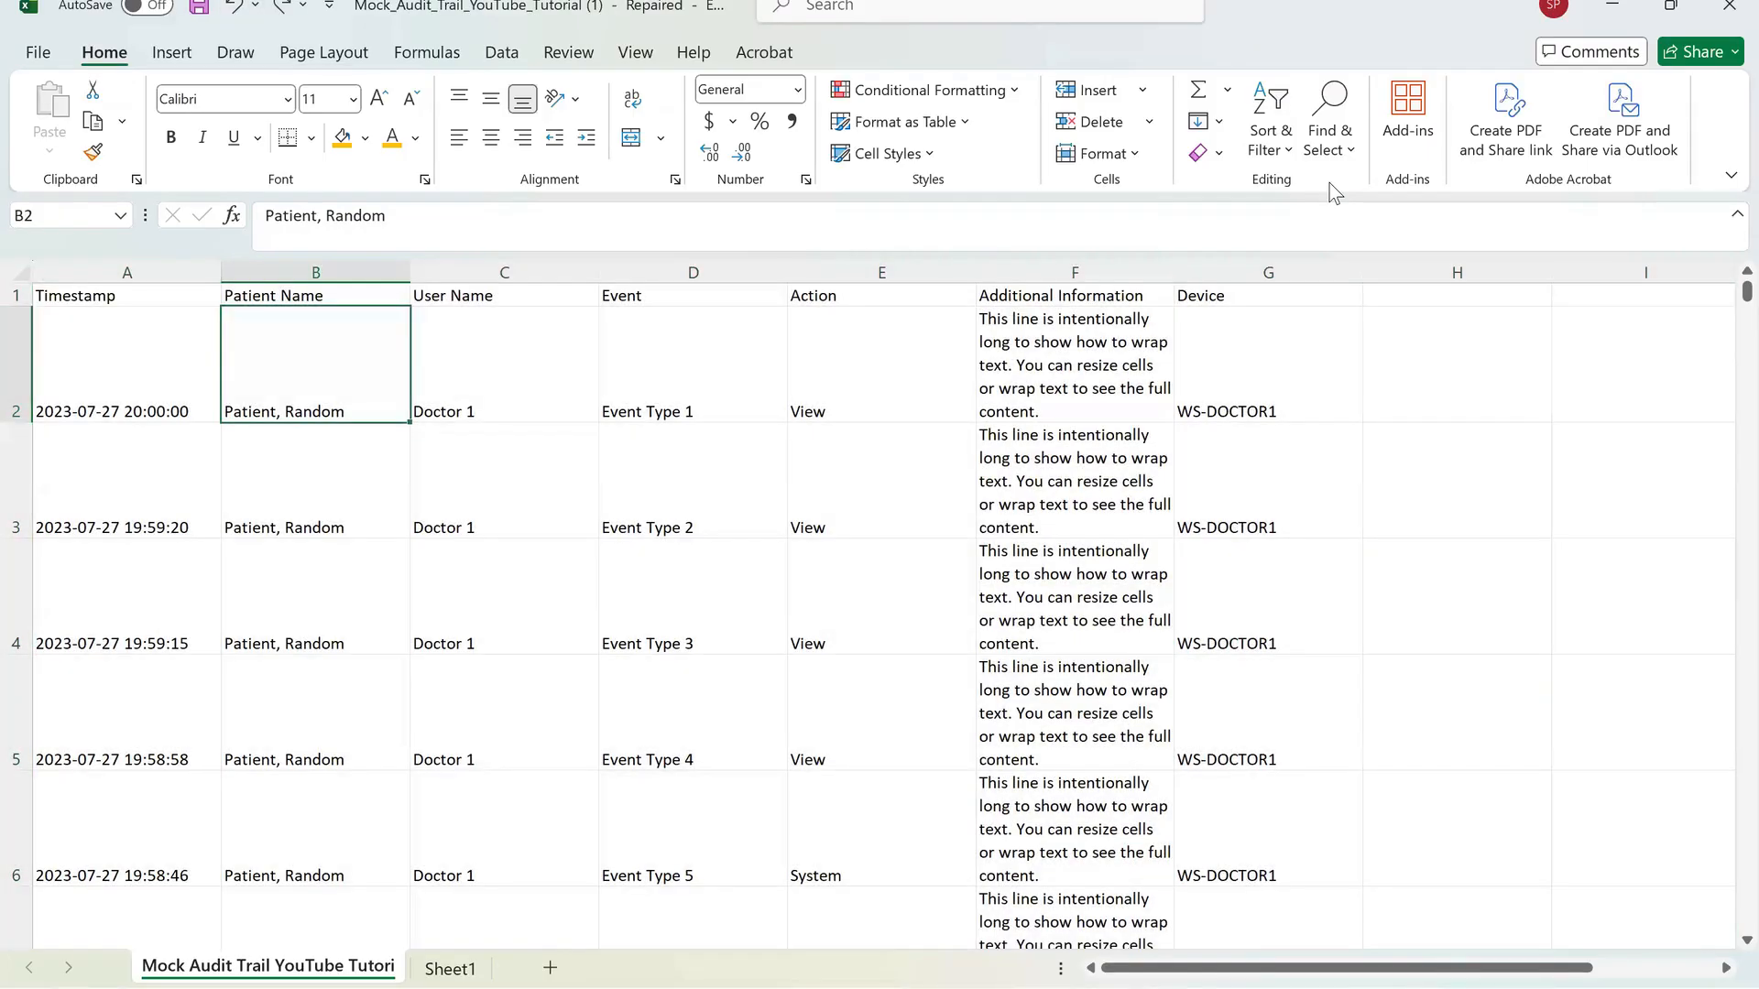
# Custom-sort the whole table by Timestamp, A to Z.
pyautogui.hotkey('ctrl', 'a')
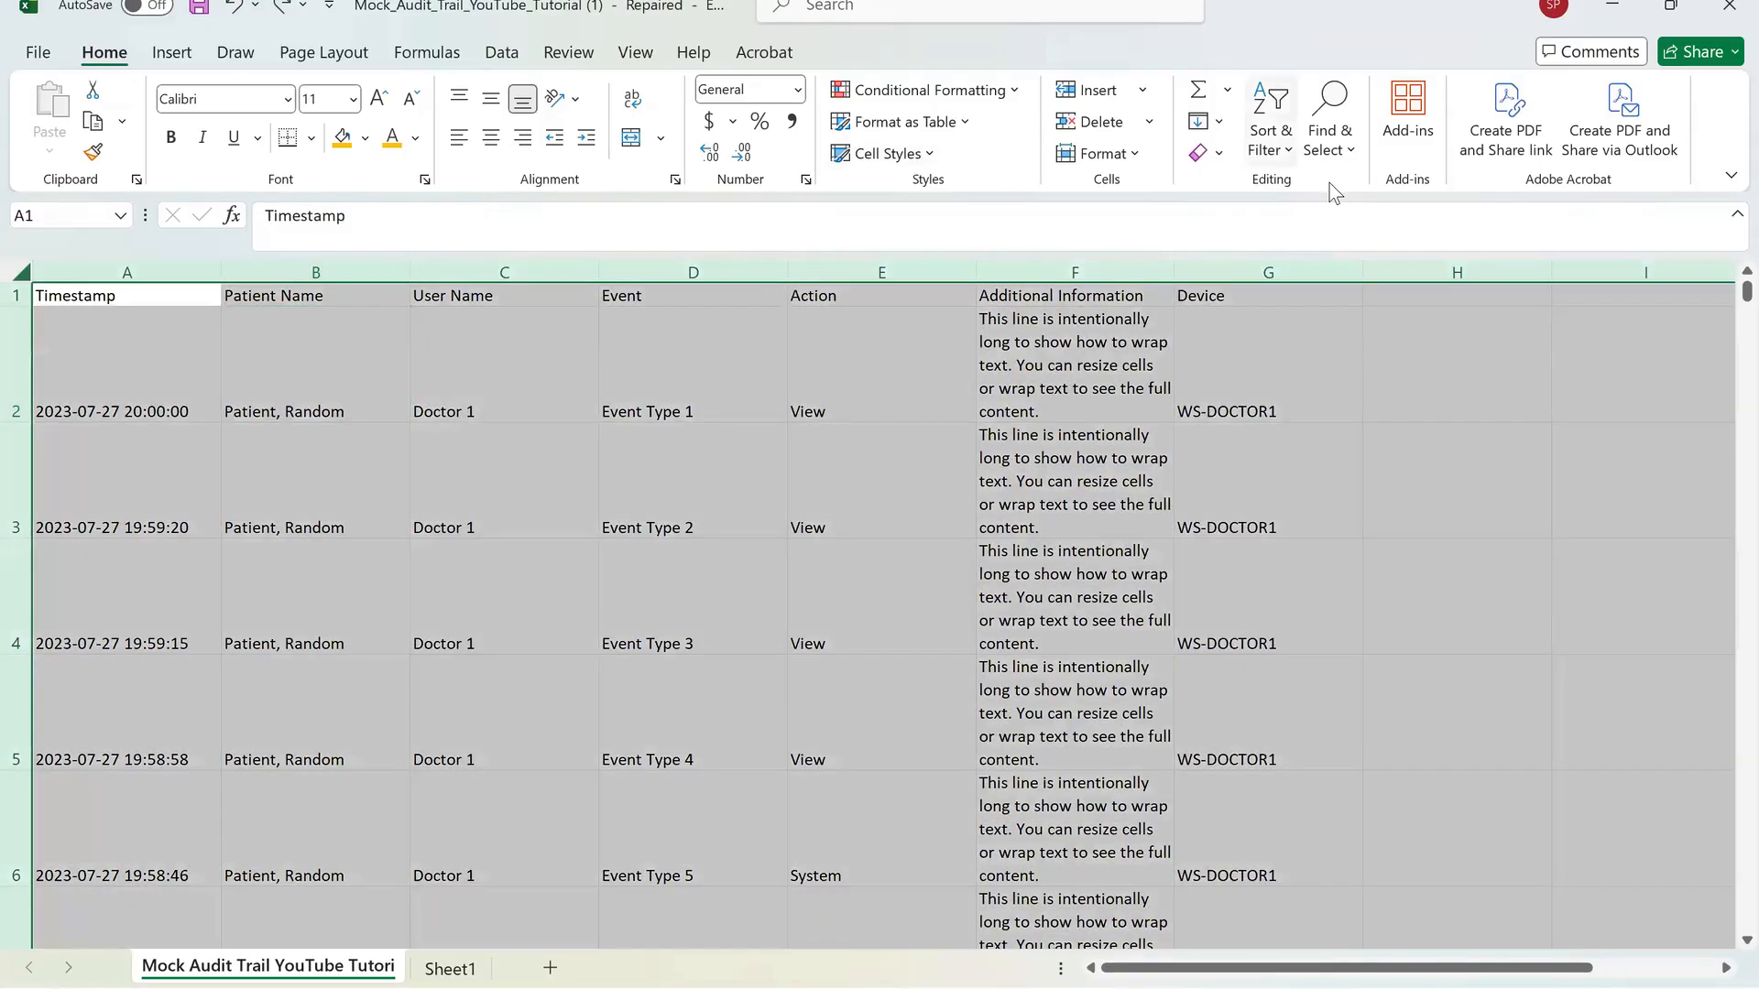
pyautogui.click(1271, 130)
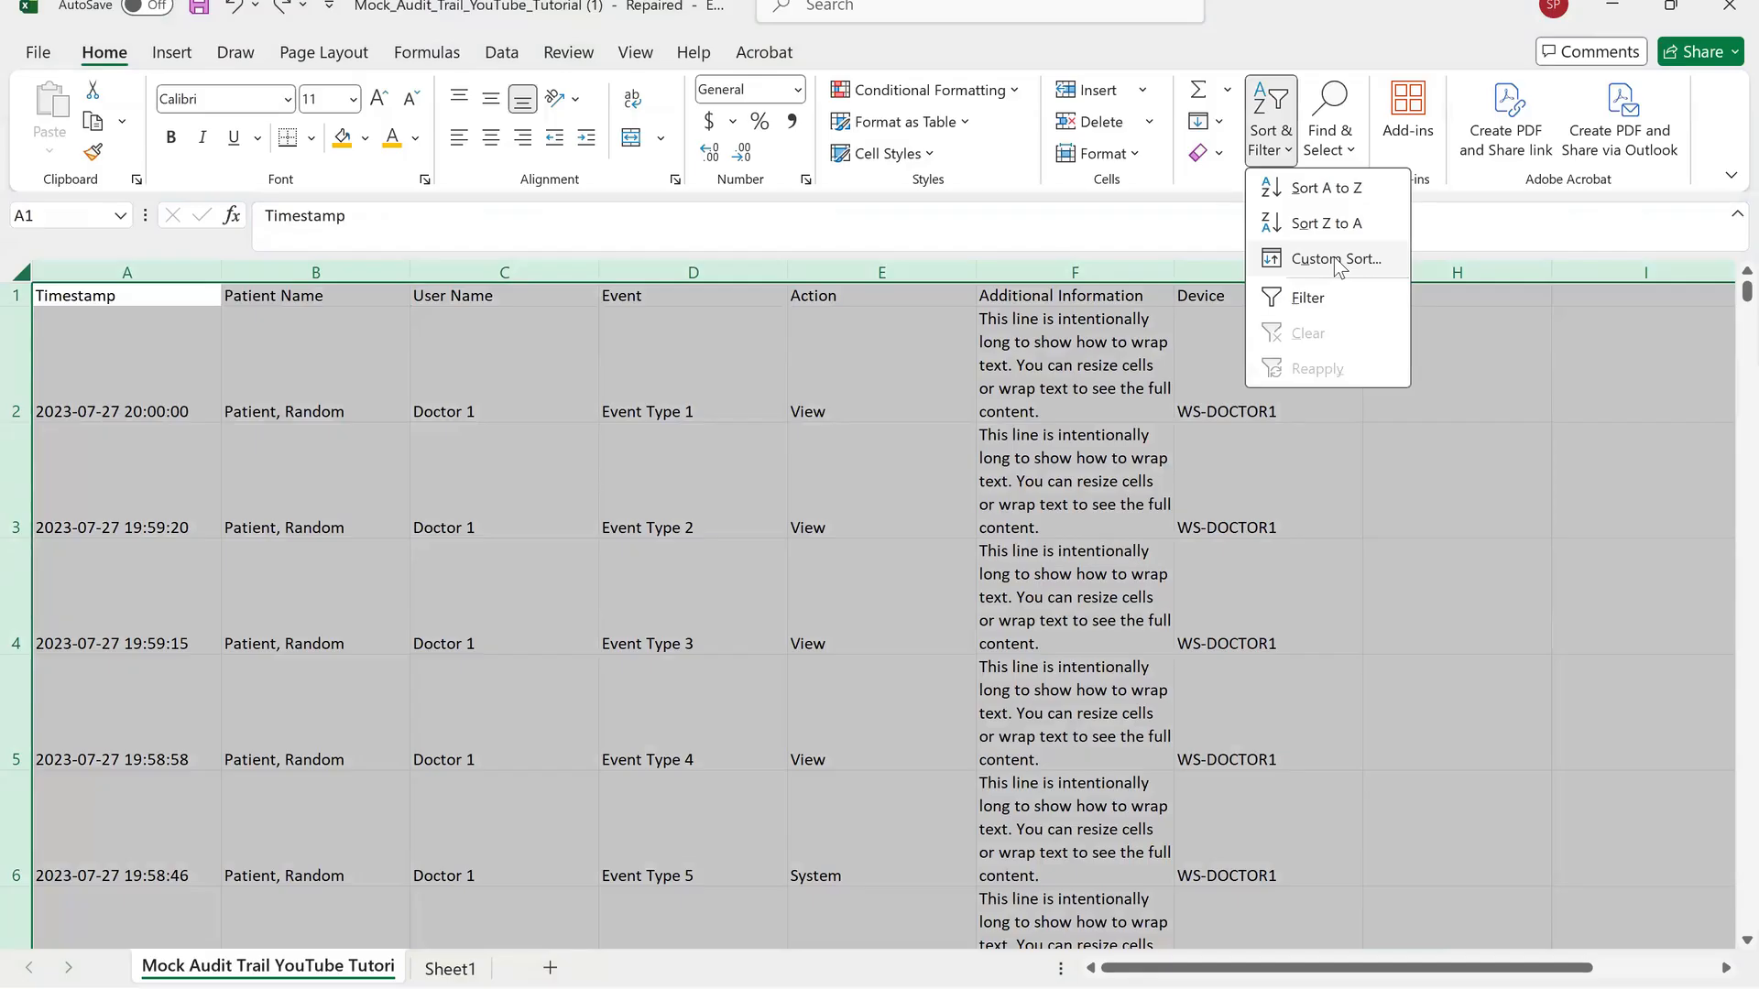
pyautogui.click(1336, 259)
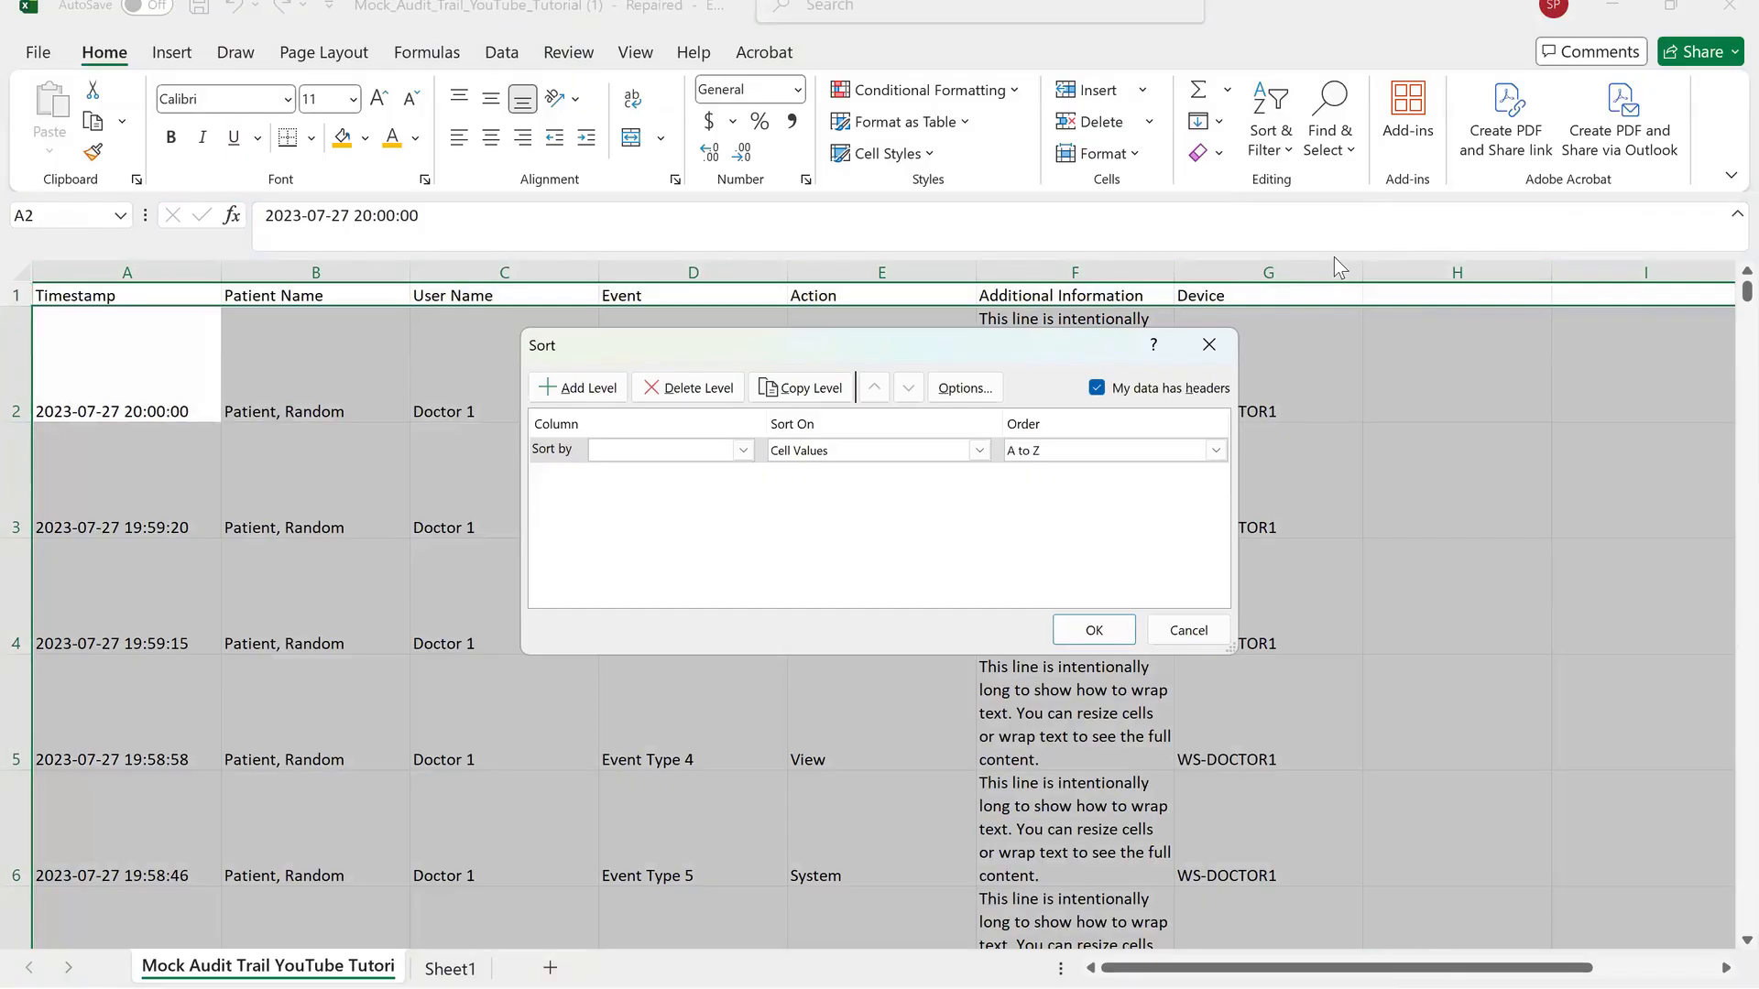
pyautogui.hotkey('alt', 'Down')
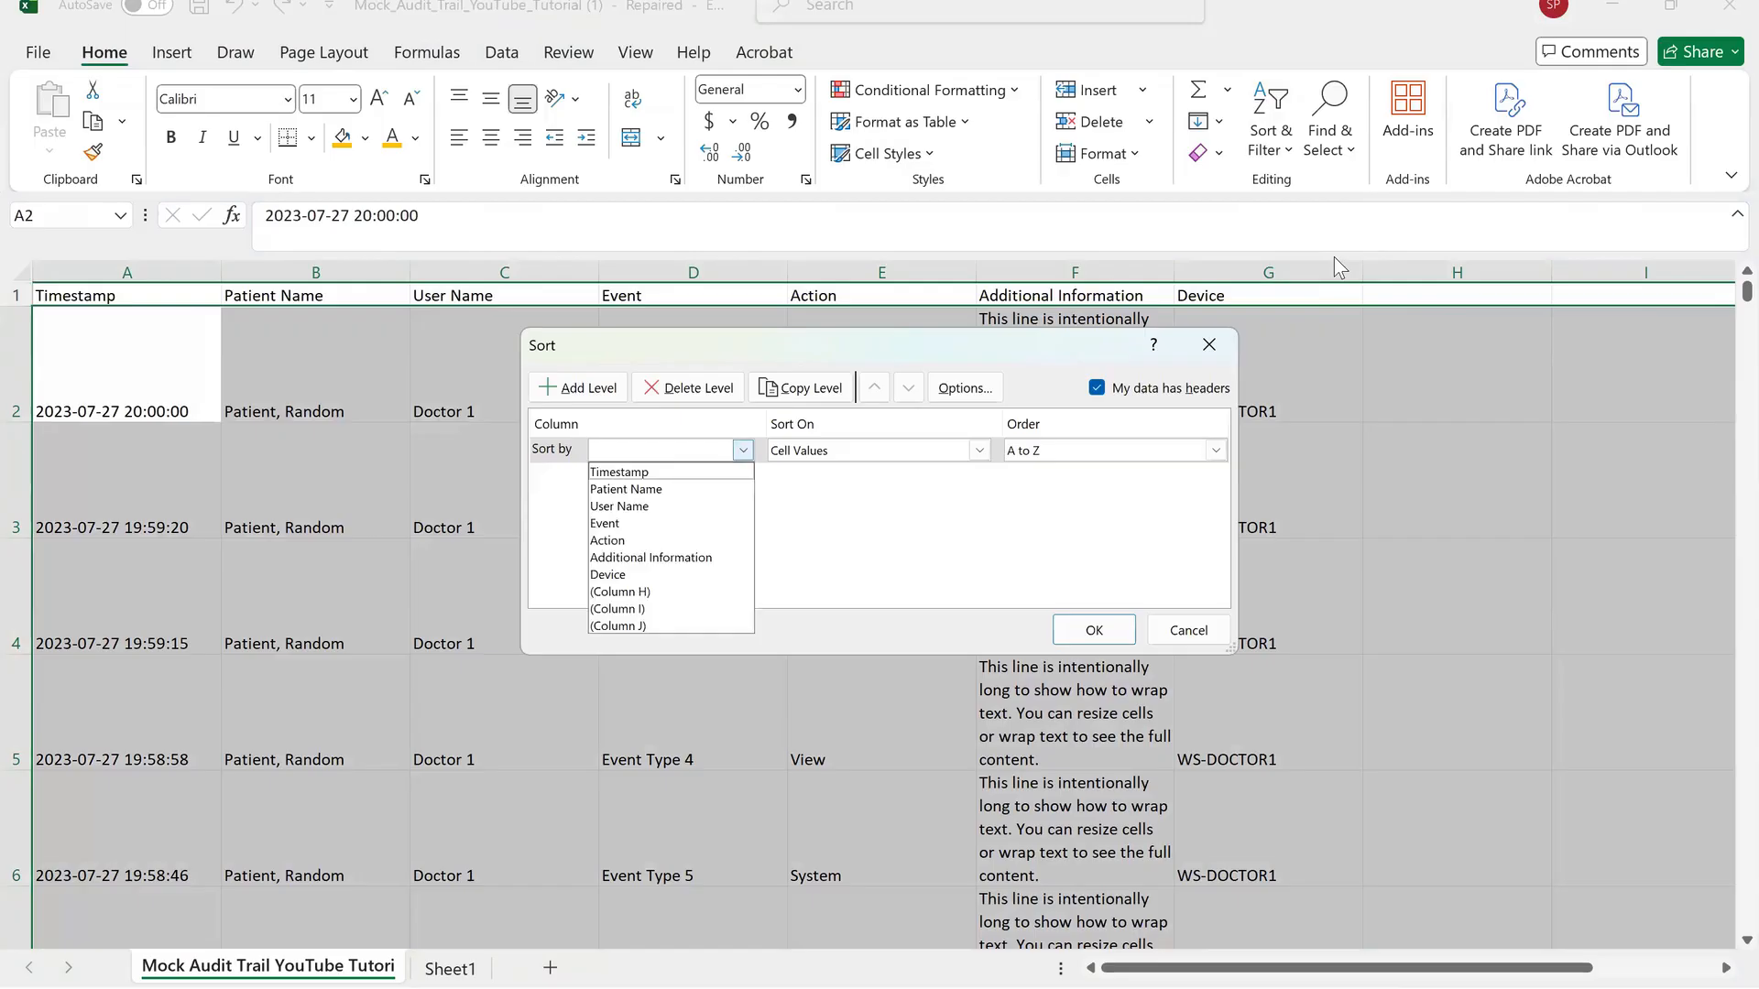
pyautogui.press('Return')
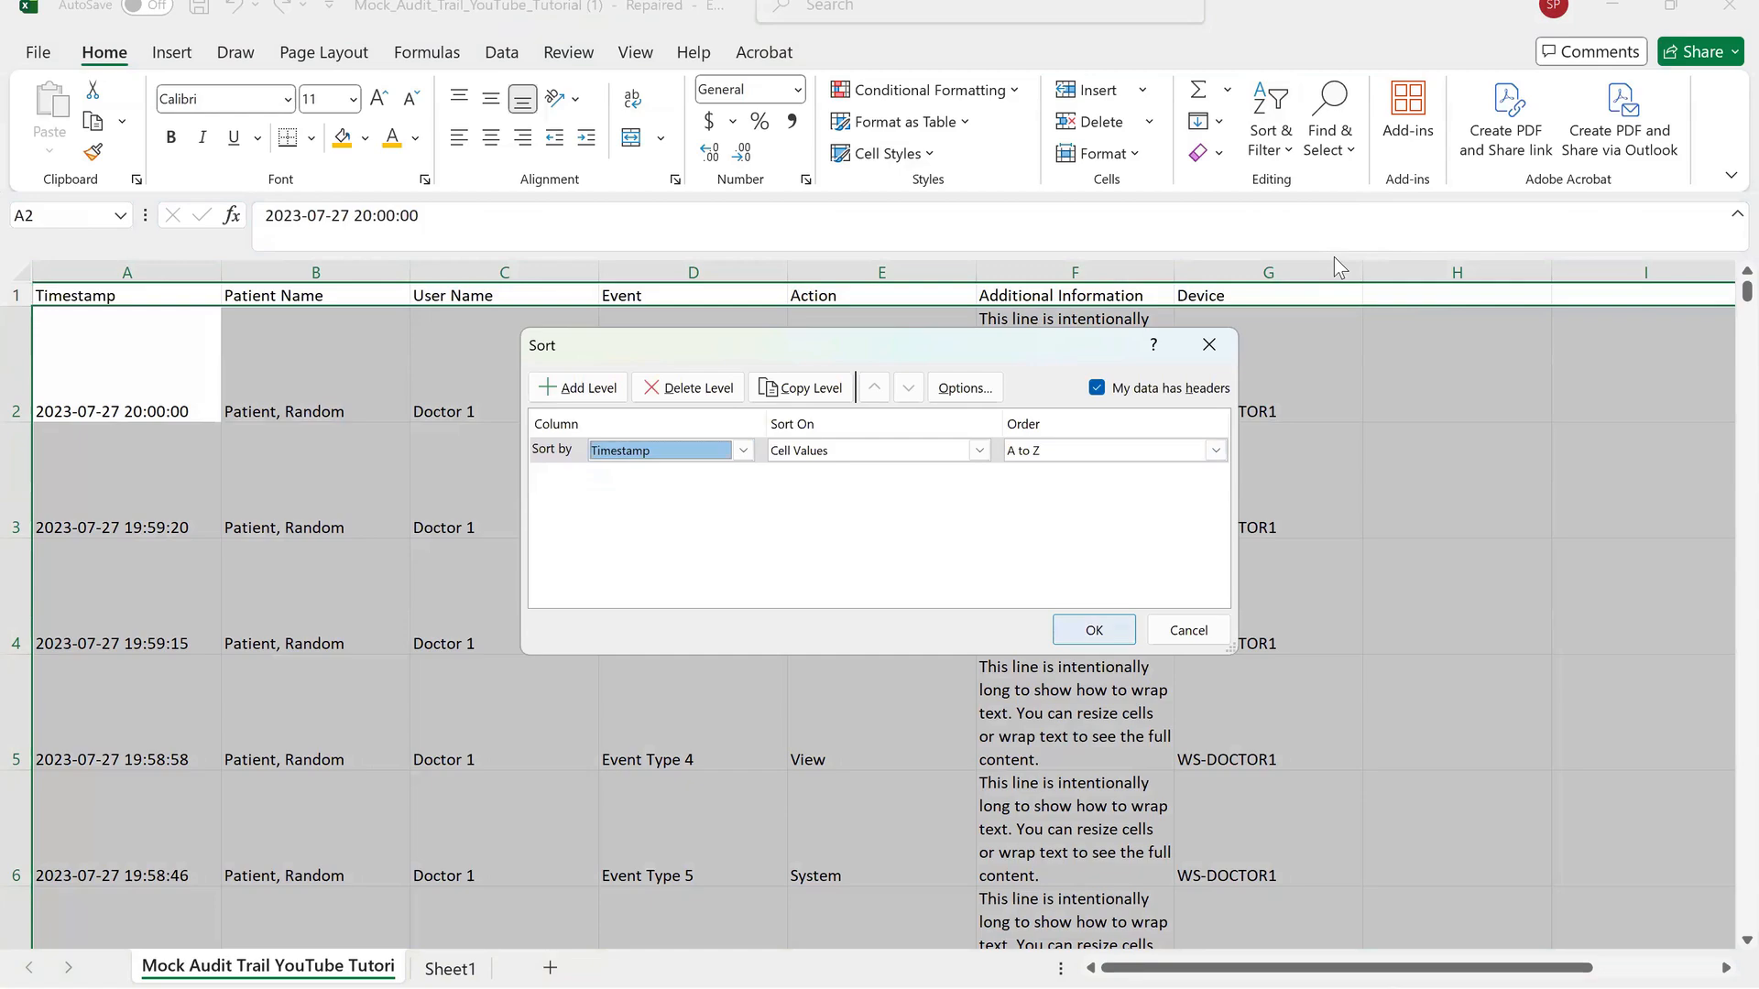
pyautogui.press('Return')
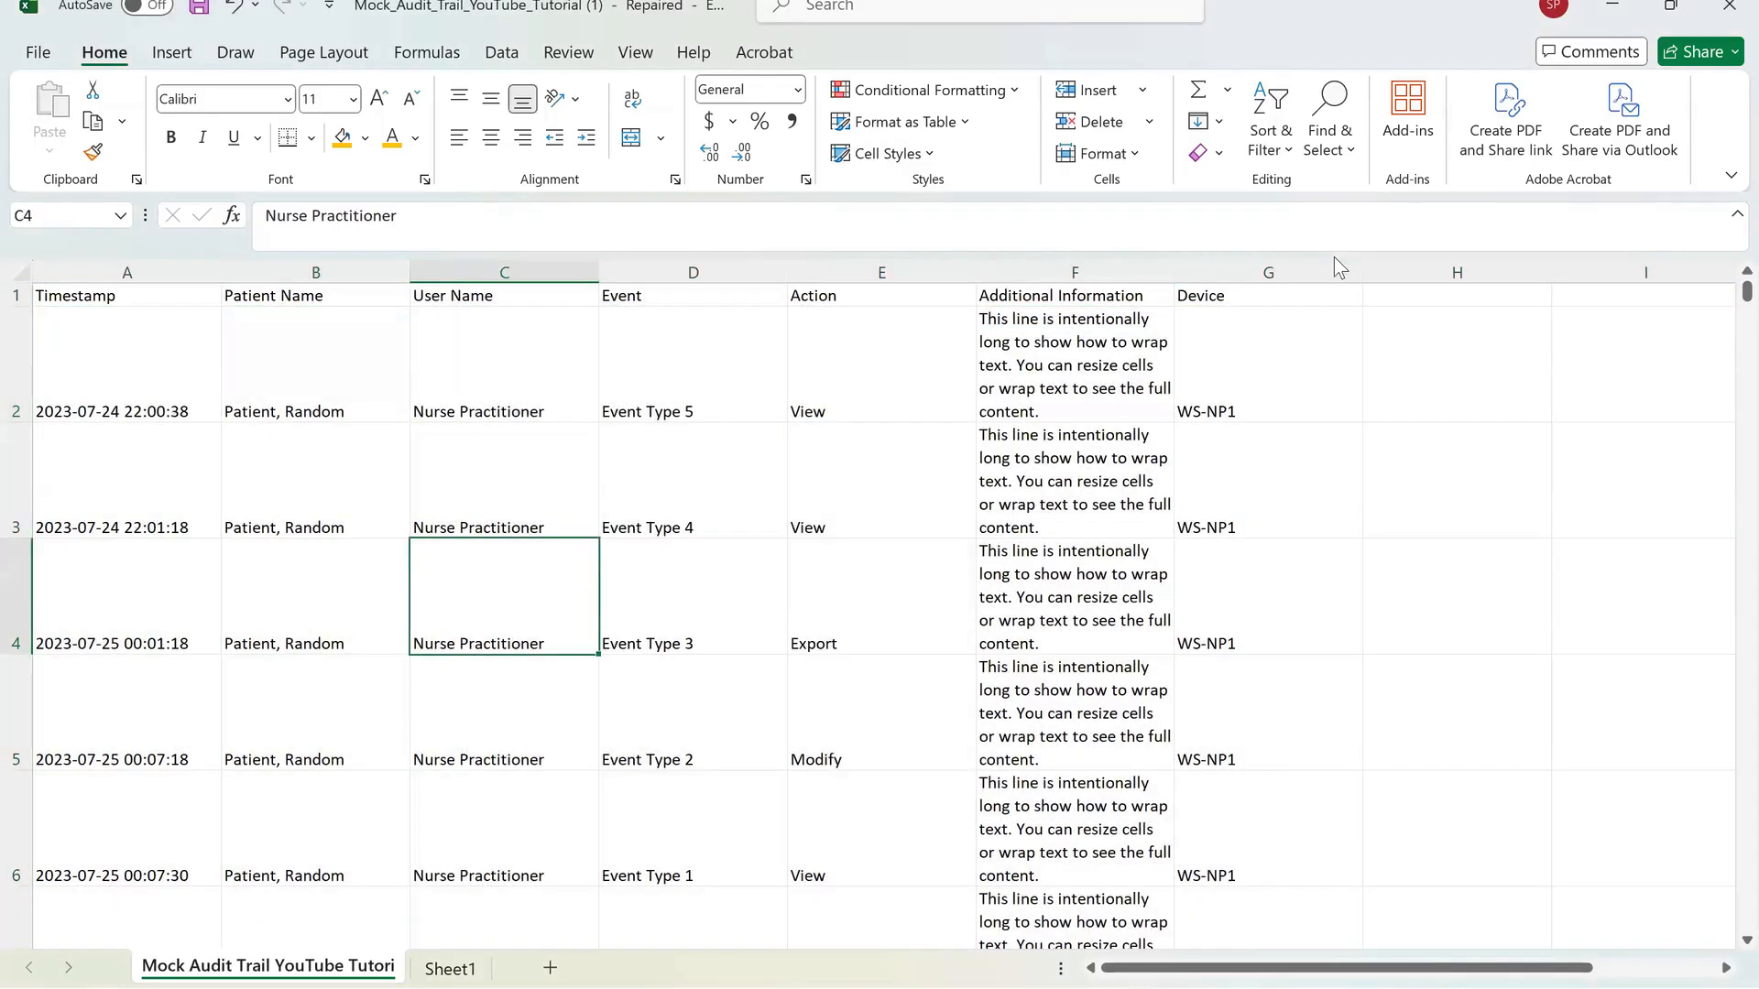
# Select the header row and turn on filtering for it.
pyautogui.click(126, 365)
pyautogui.press('Down')
pyautogui.press('Down')
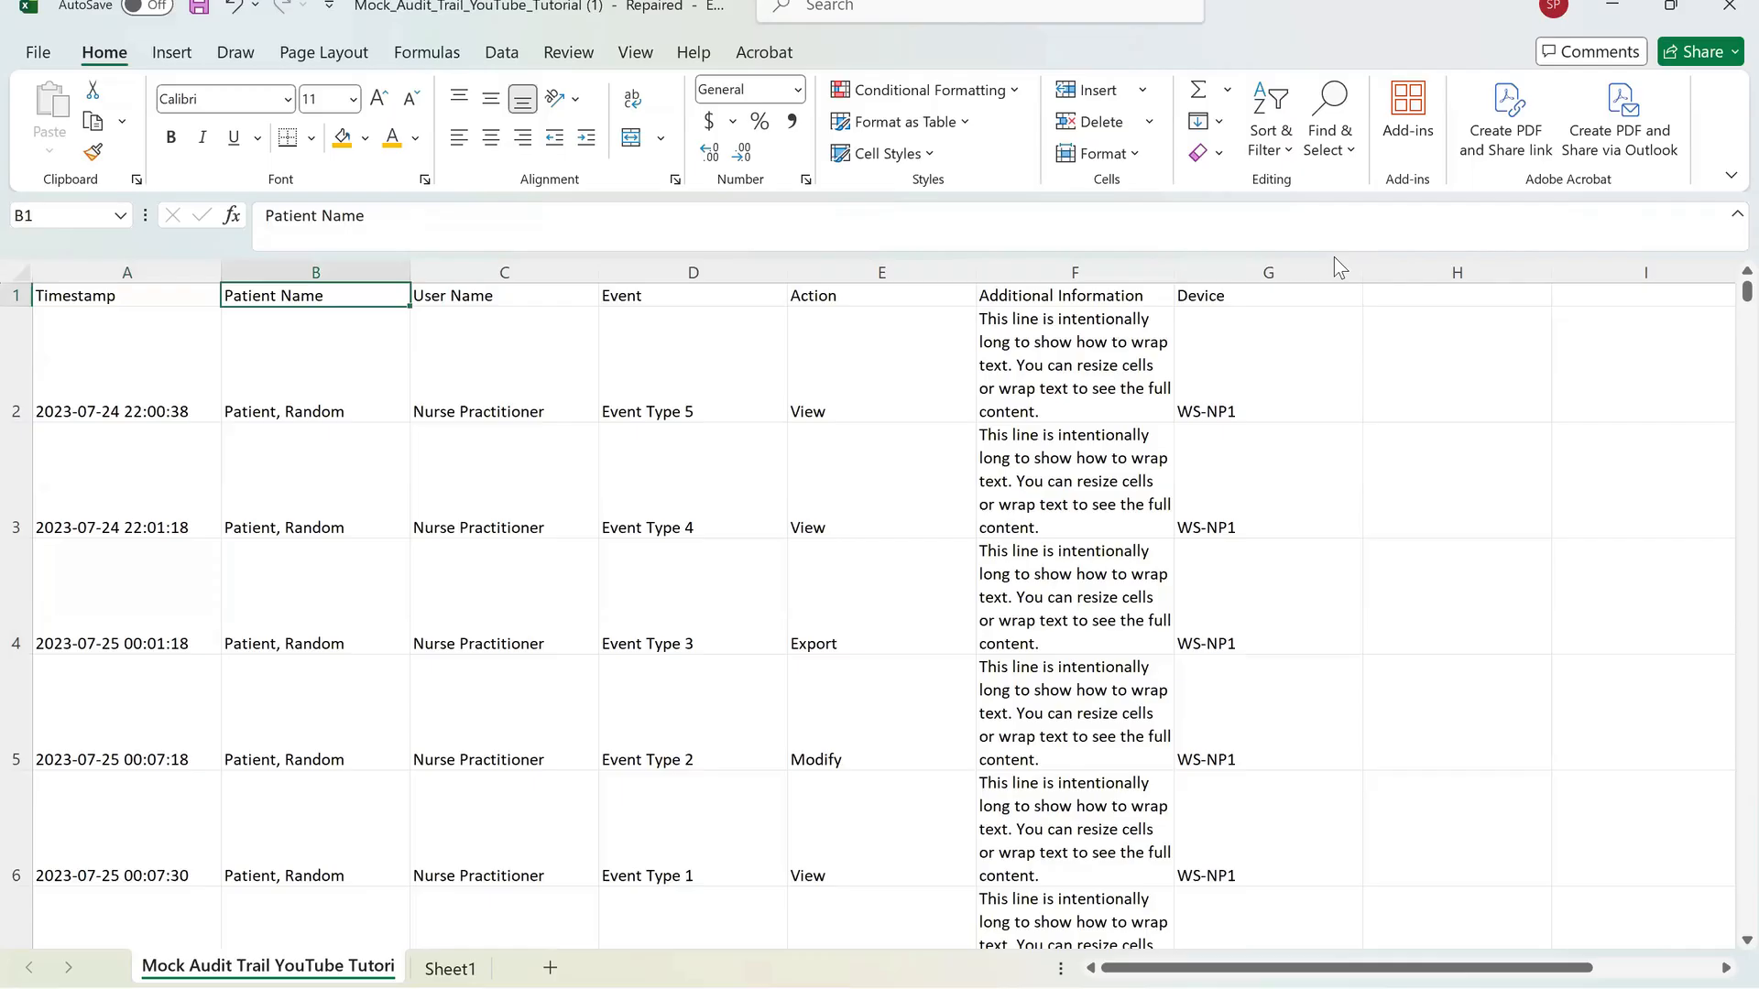
pyautogui.press('Right')
pyautogui.press('Right')
pyautogui.press('Right')
pyautogui.press('Right')
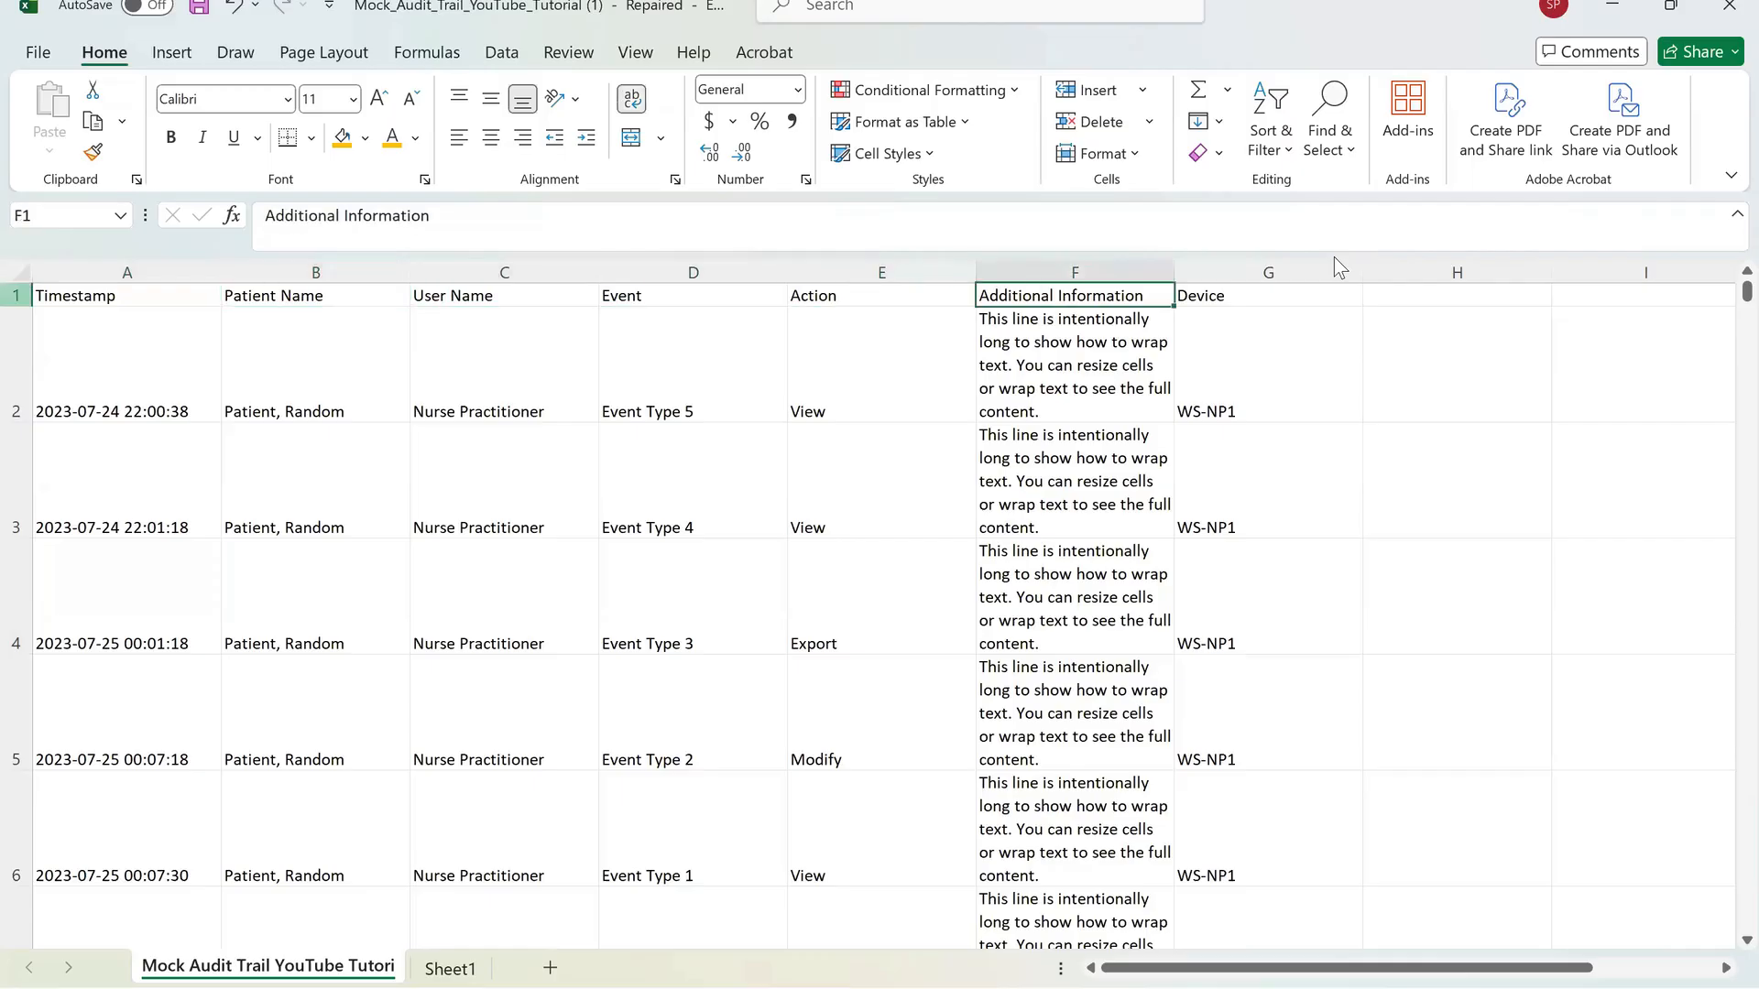
pyautogui.press('Home')
pyautogui.hotkey('shift', 'space')
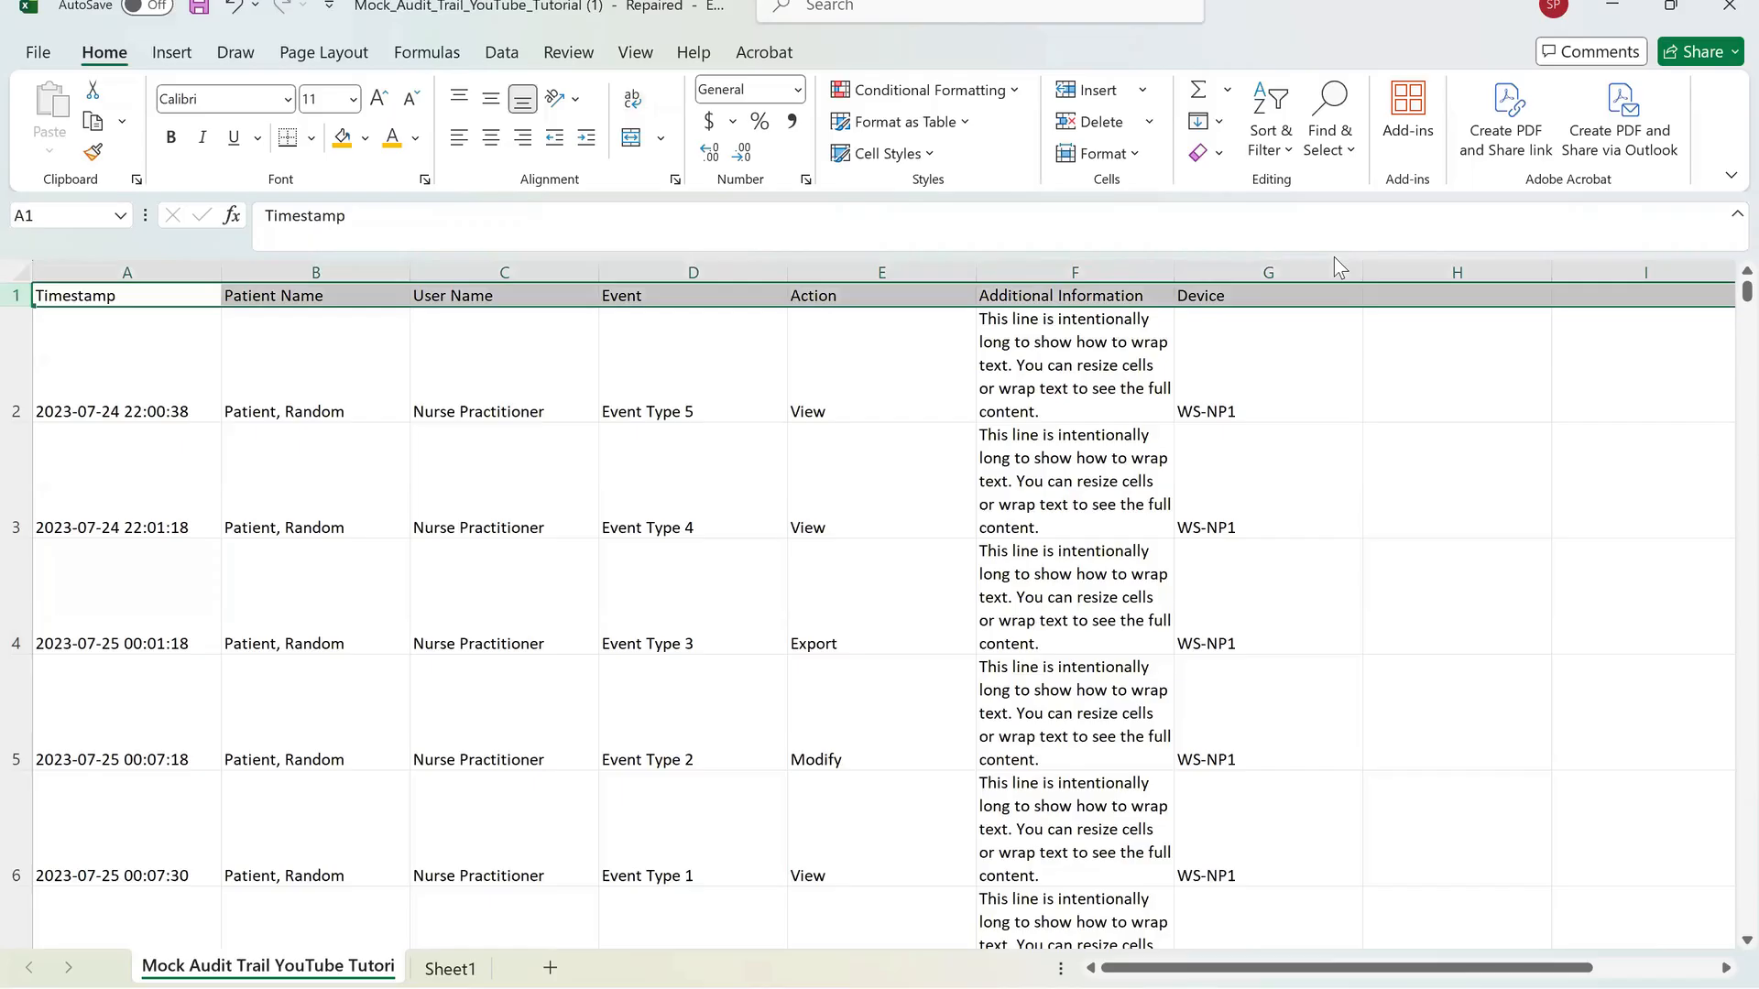
pyautogui.hotkey('alt', 'h')
pyautogui.press('s')
pyautogui.press('s')
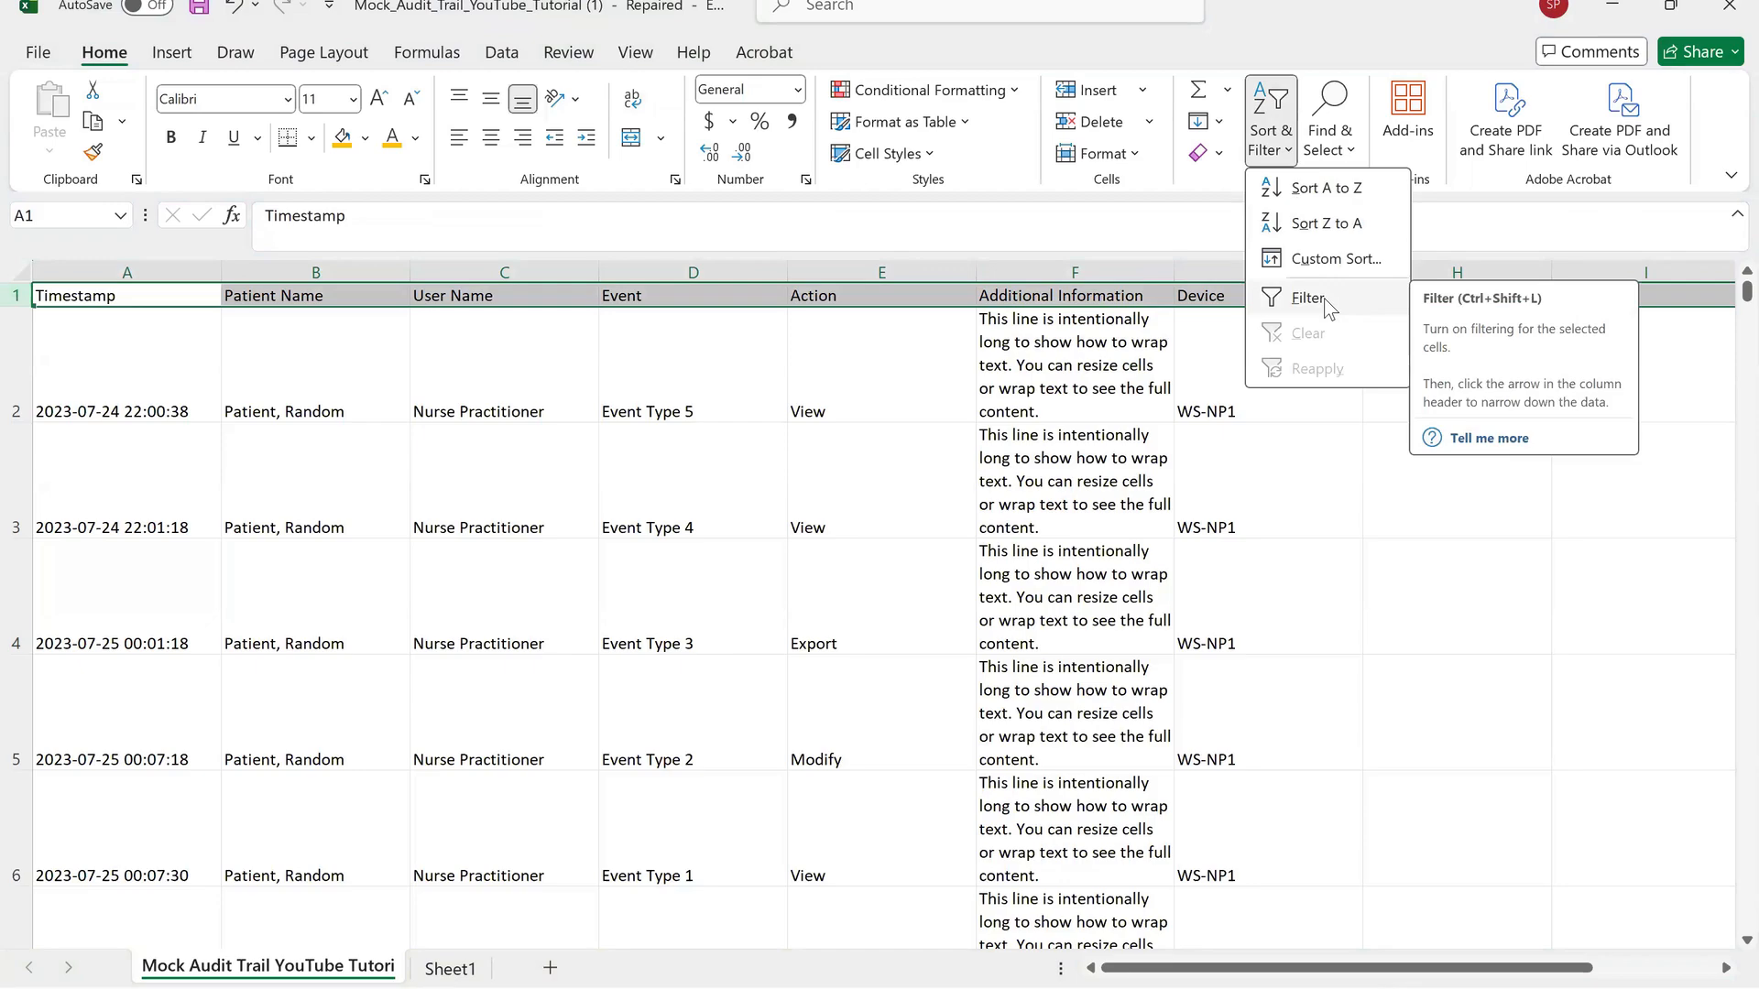
pyautogui.click(1323, 298)
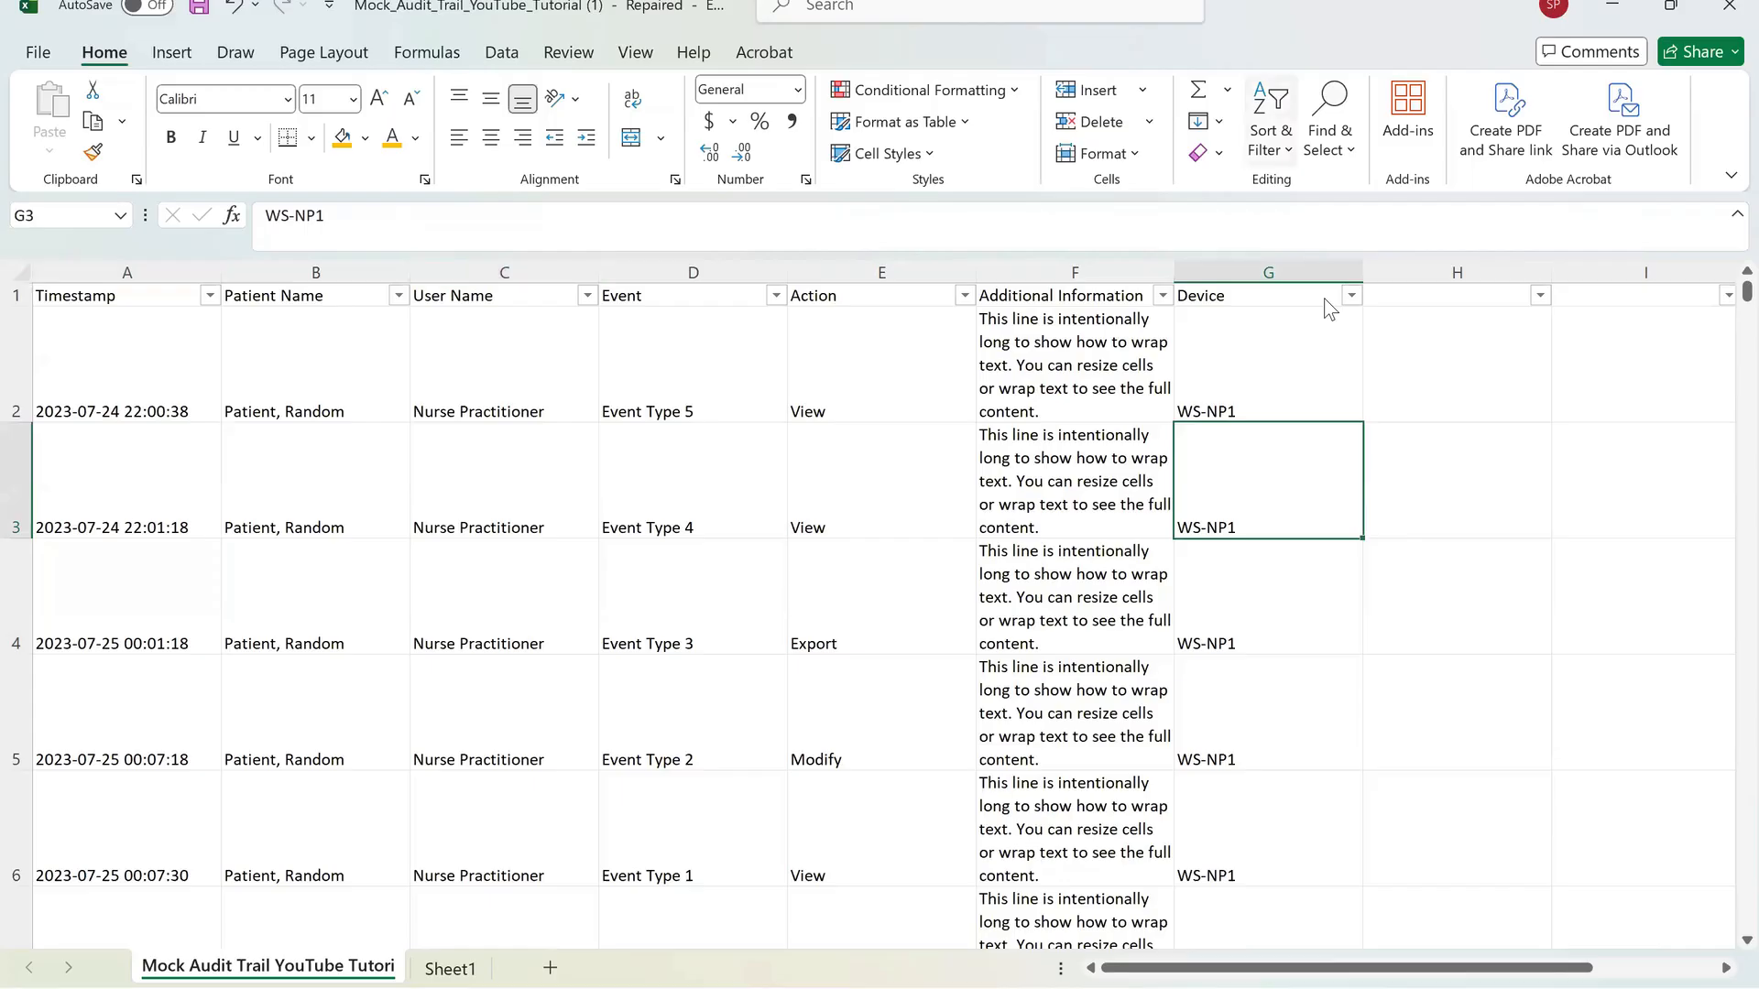
pyautogui.click(501, 52)
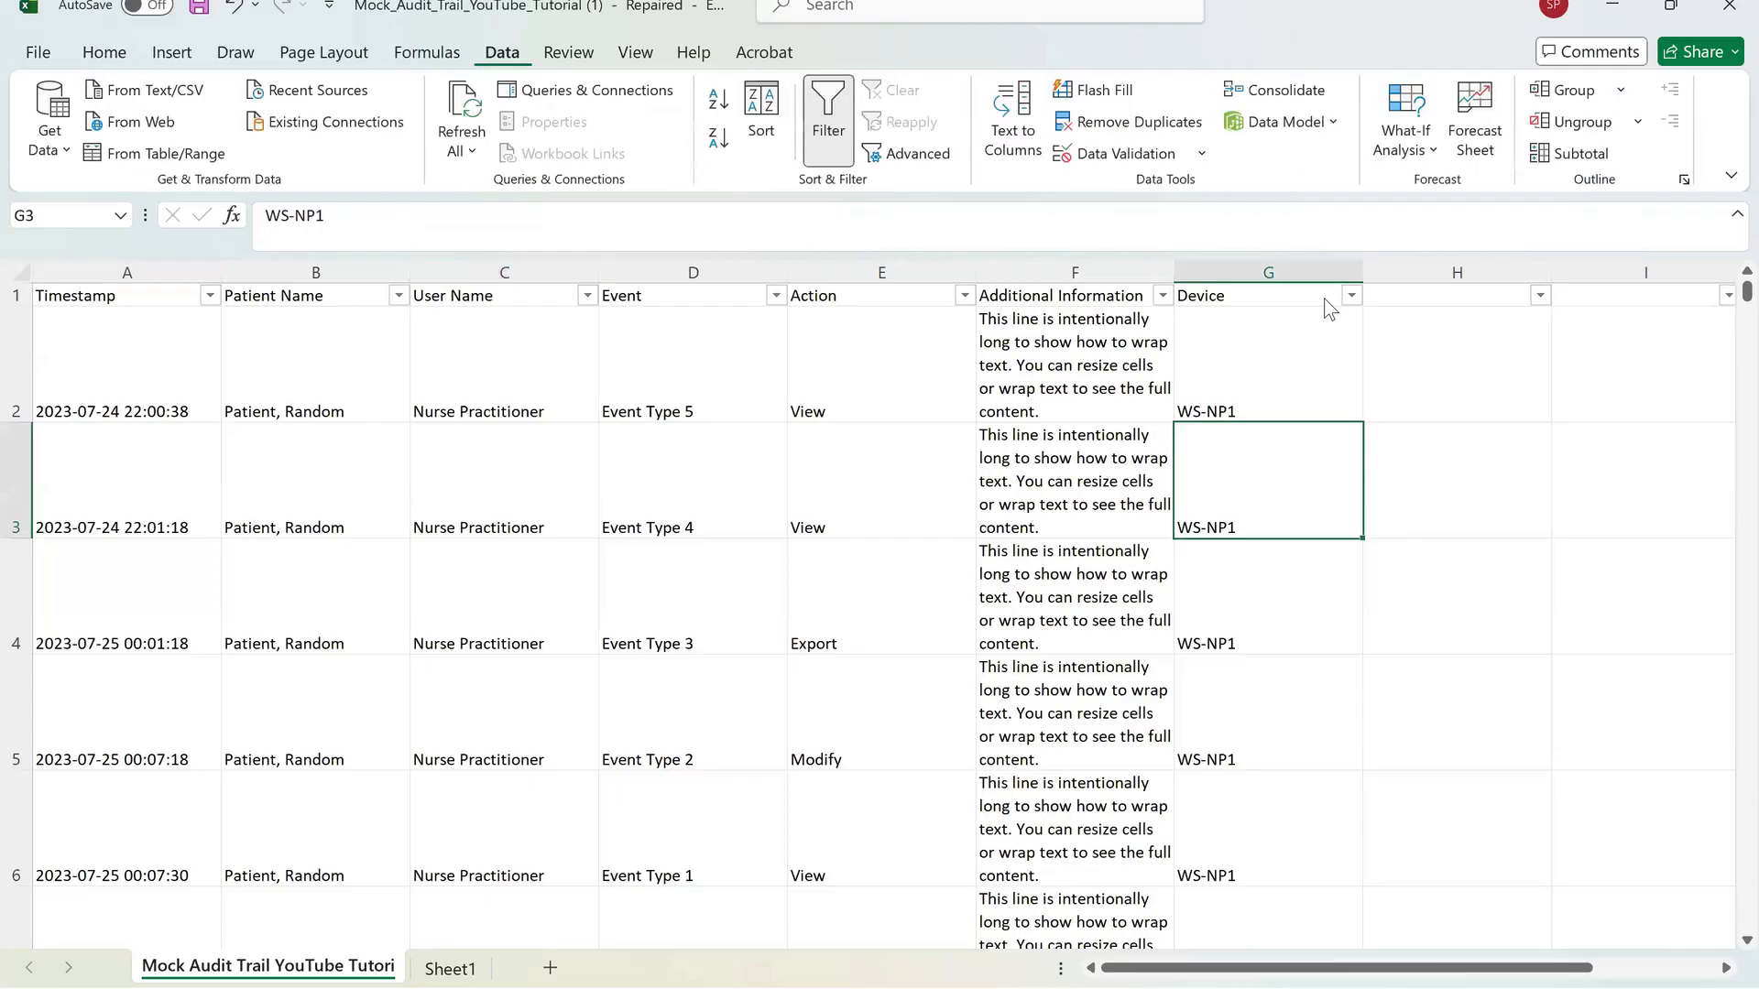
pyautogui.click(693, 367)
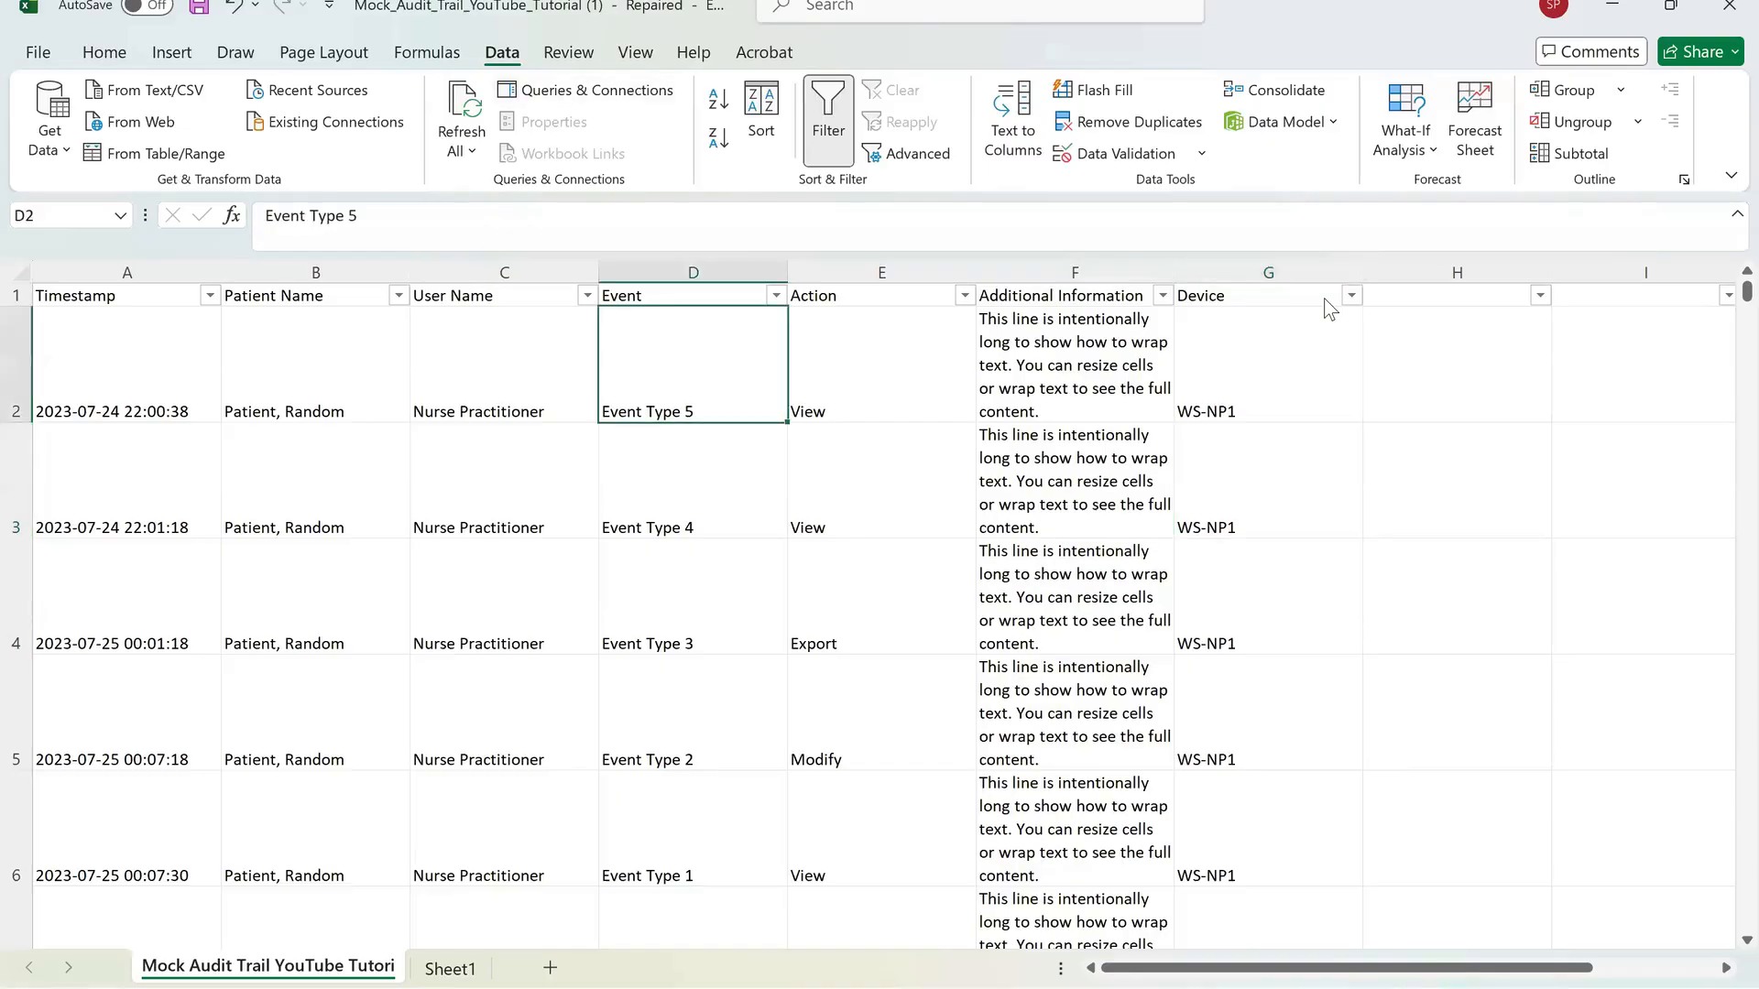
pyautogui.click(1267, 366)
pyautogui.hotkey('alt', 'h')
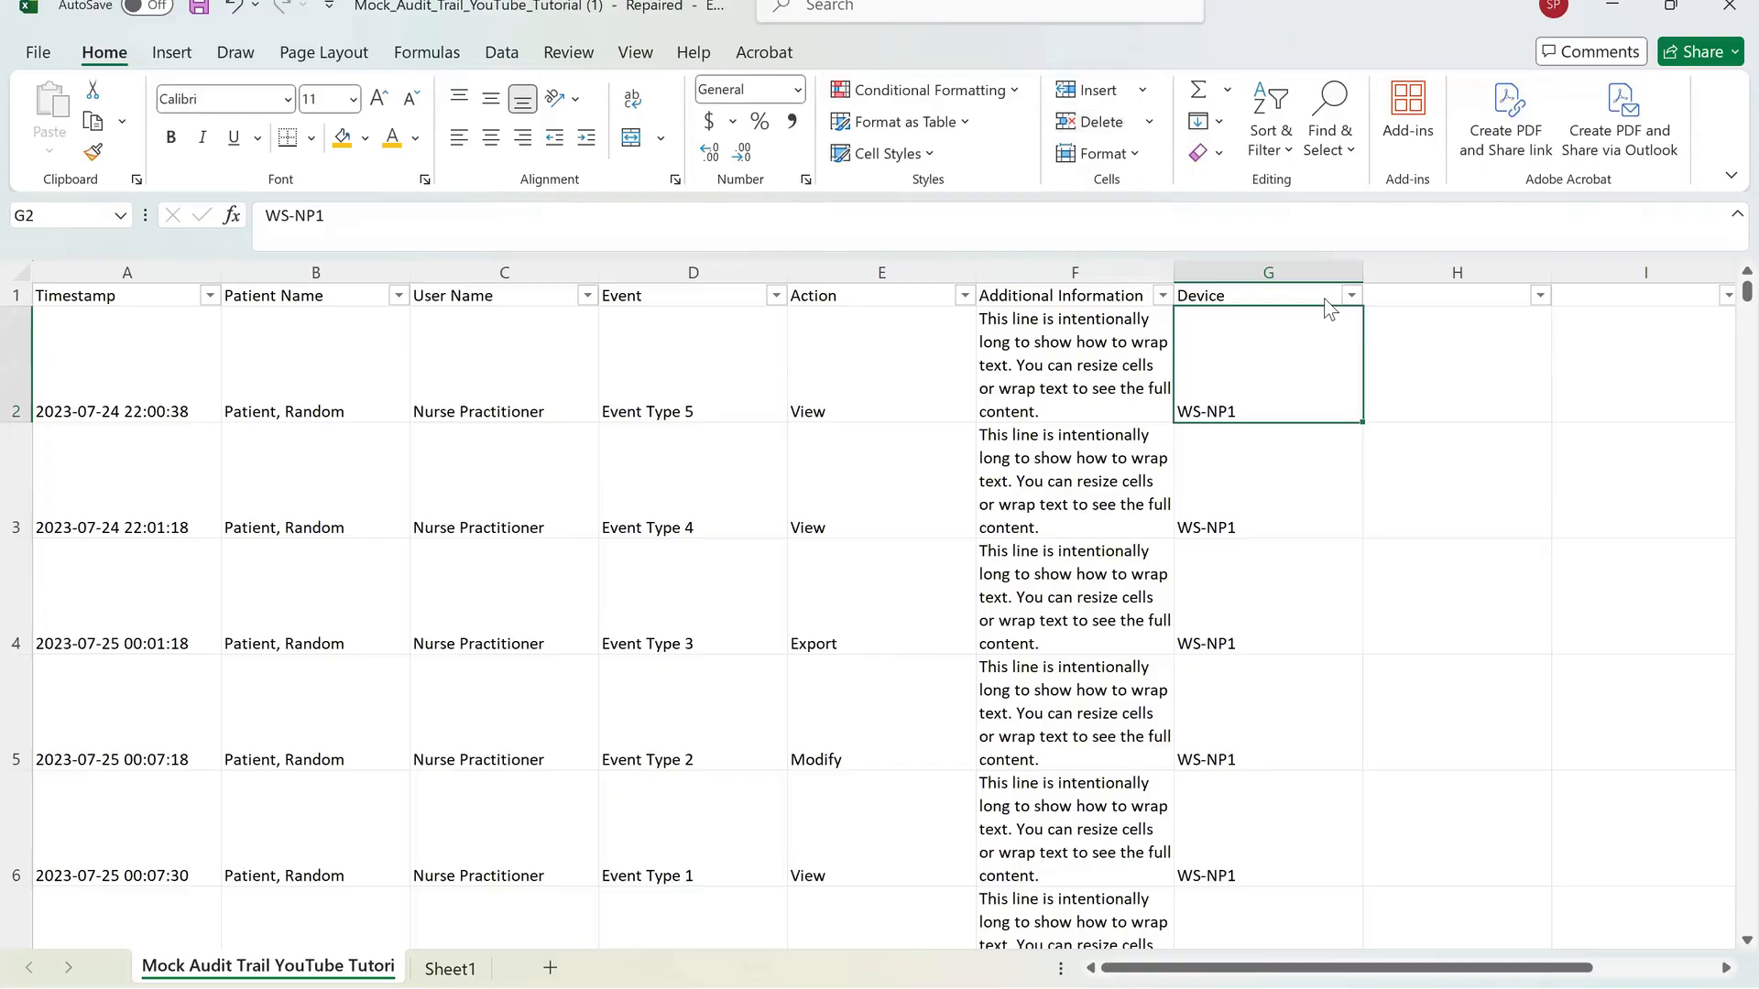
pyautogui.click(504, 481)
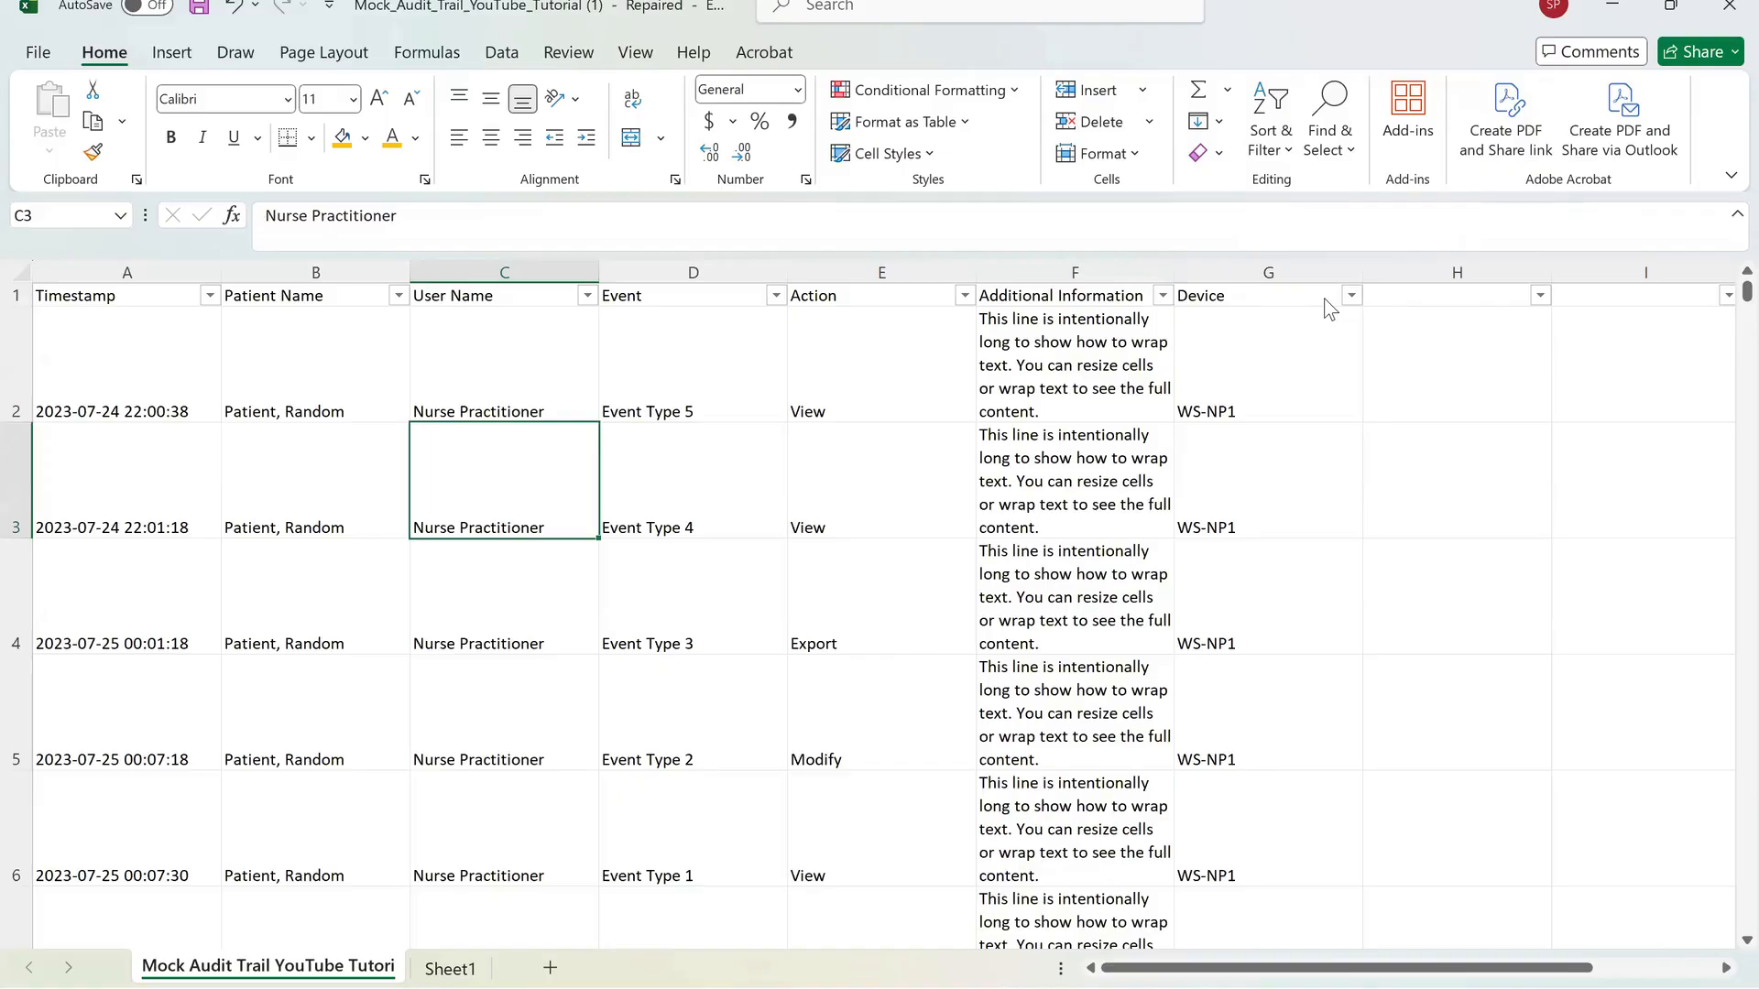
# Scroll through the sorted table to review its records, returning to the top.
pyautogui.scroll(-10, 1322, 298)
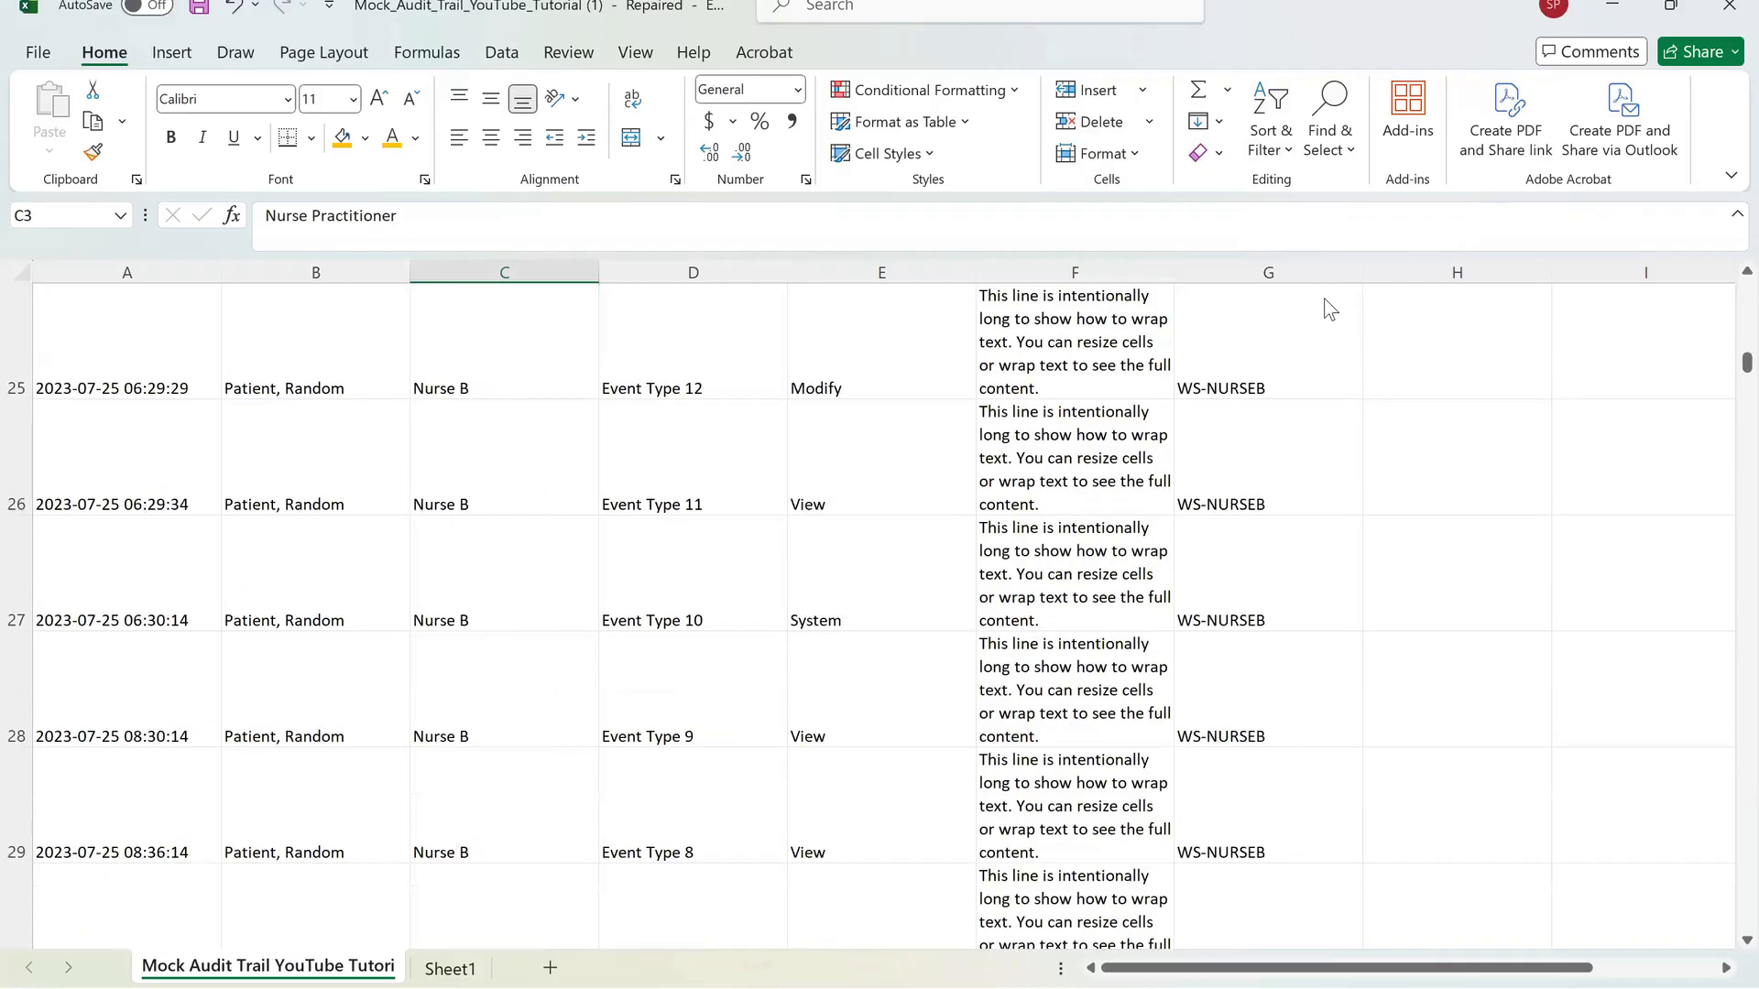
pyautogui.scroll(9, 1323, 299)
pyautogui.scroll(2, 1323, 299)
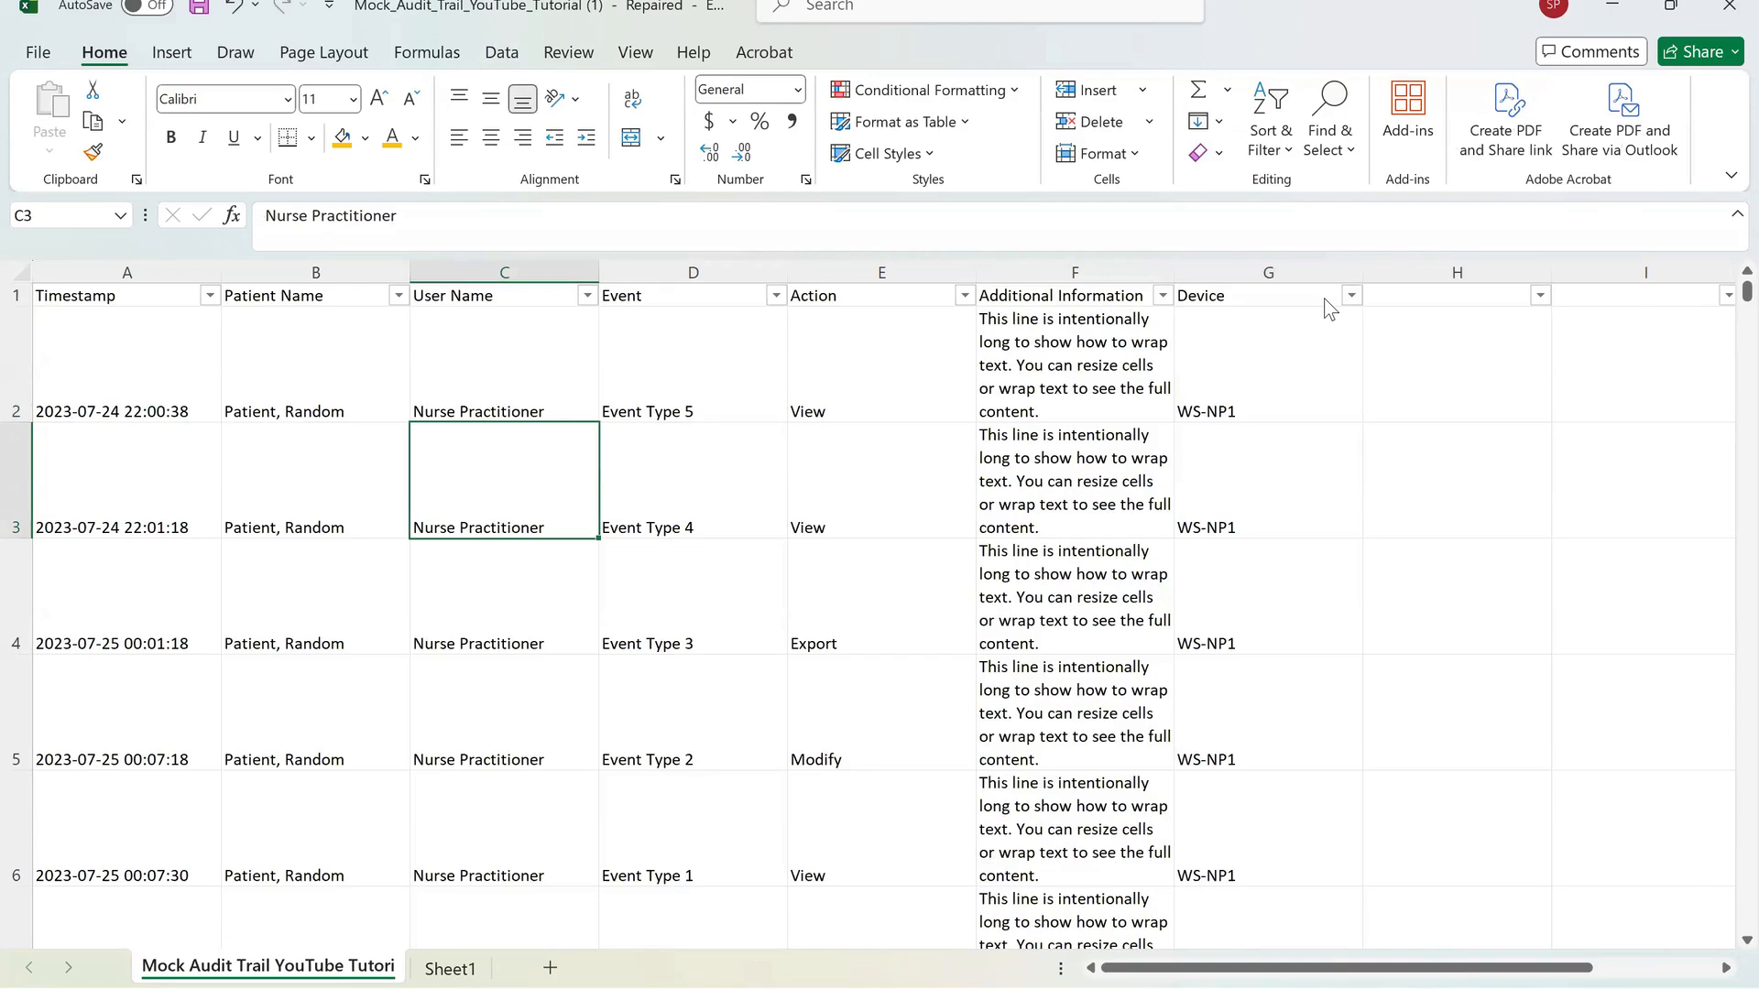
pyautogui.scroll(-12, 1322, 298)
pyautogui.scroll(-20, 1322, 299)
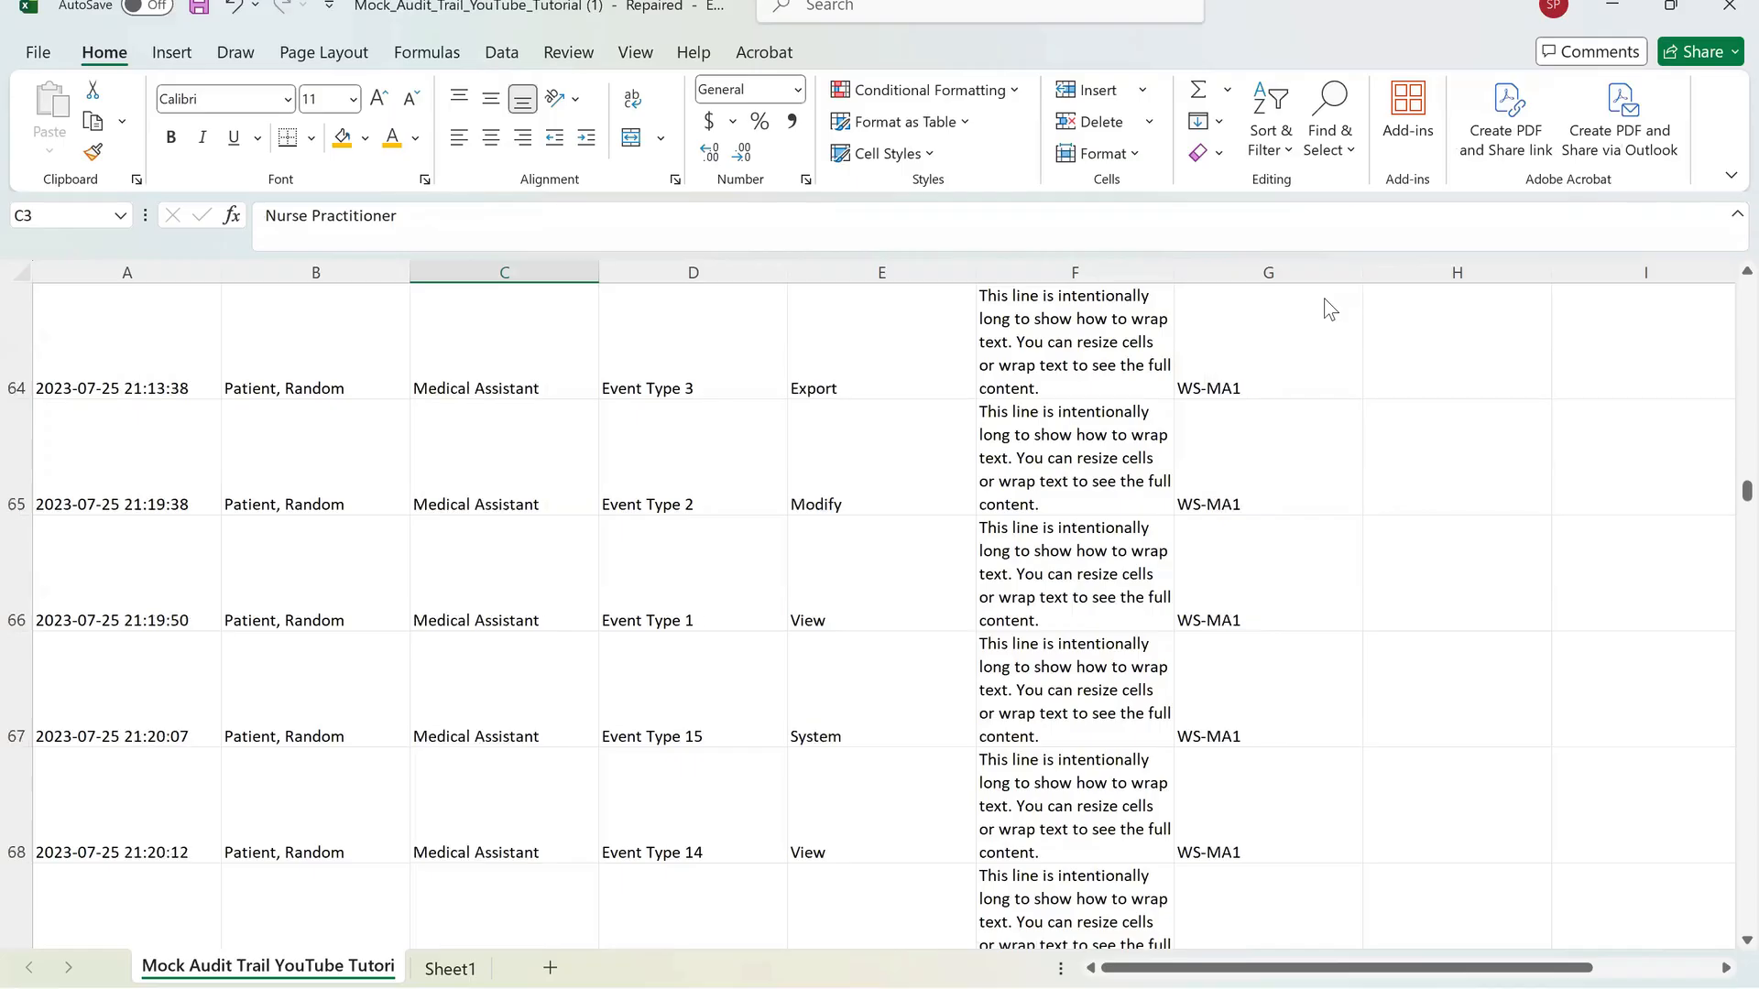
pyautogui.scroll(-20, 1323, 298)
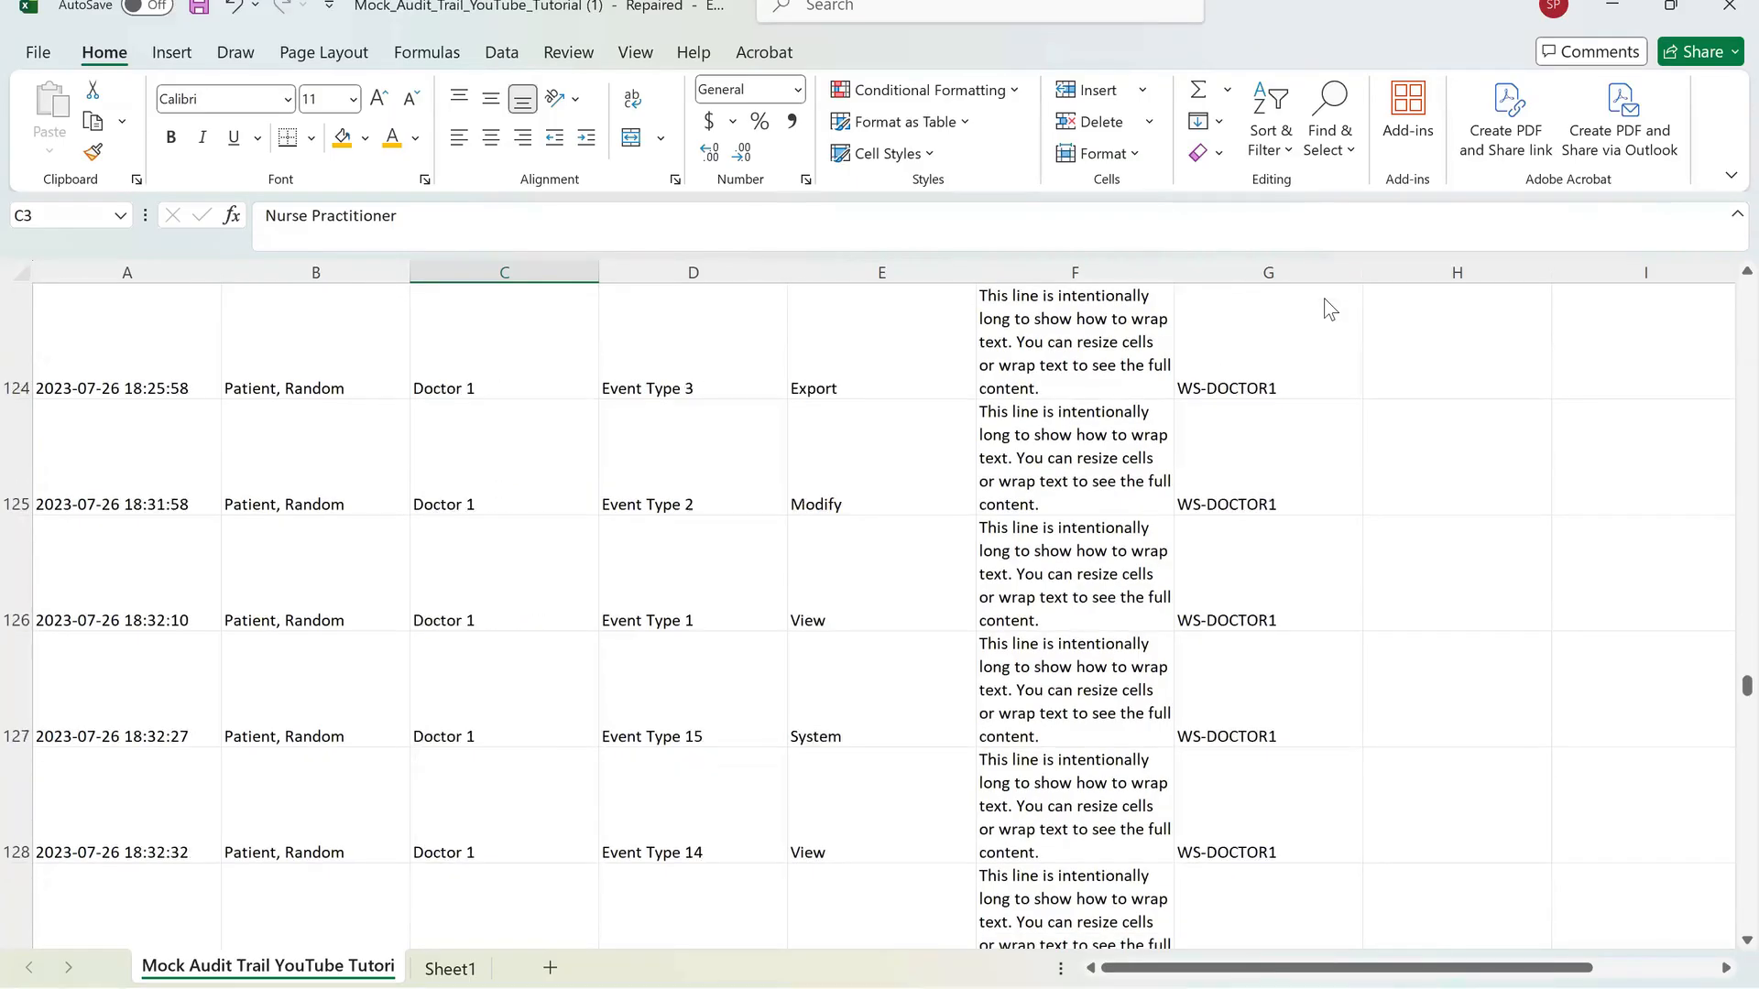
pyautogui.scroll(7, 1322, 299)
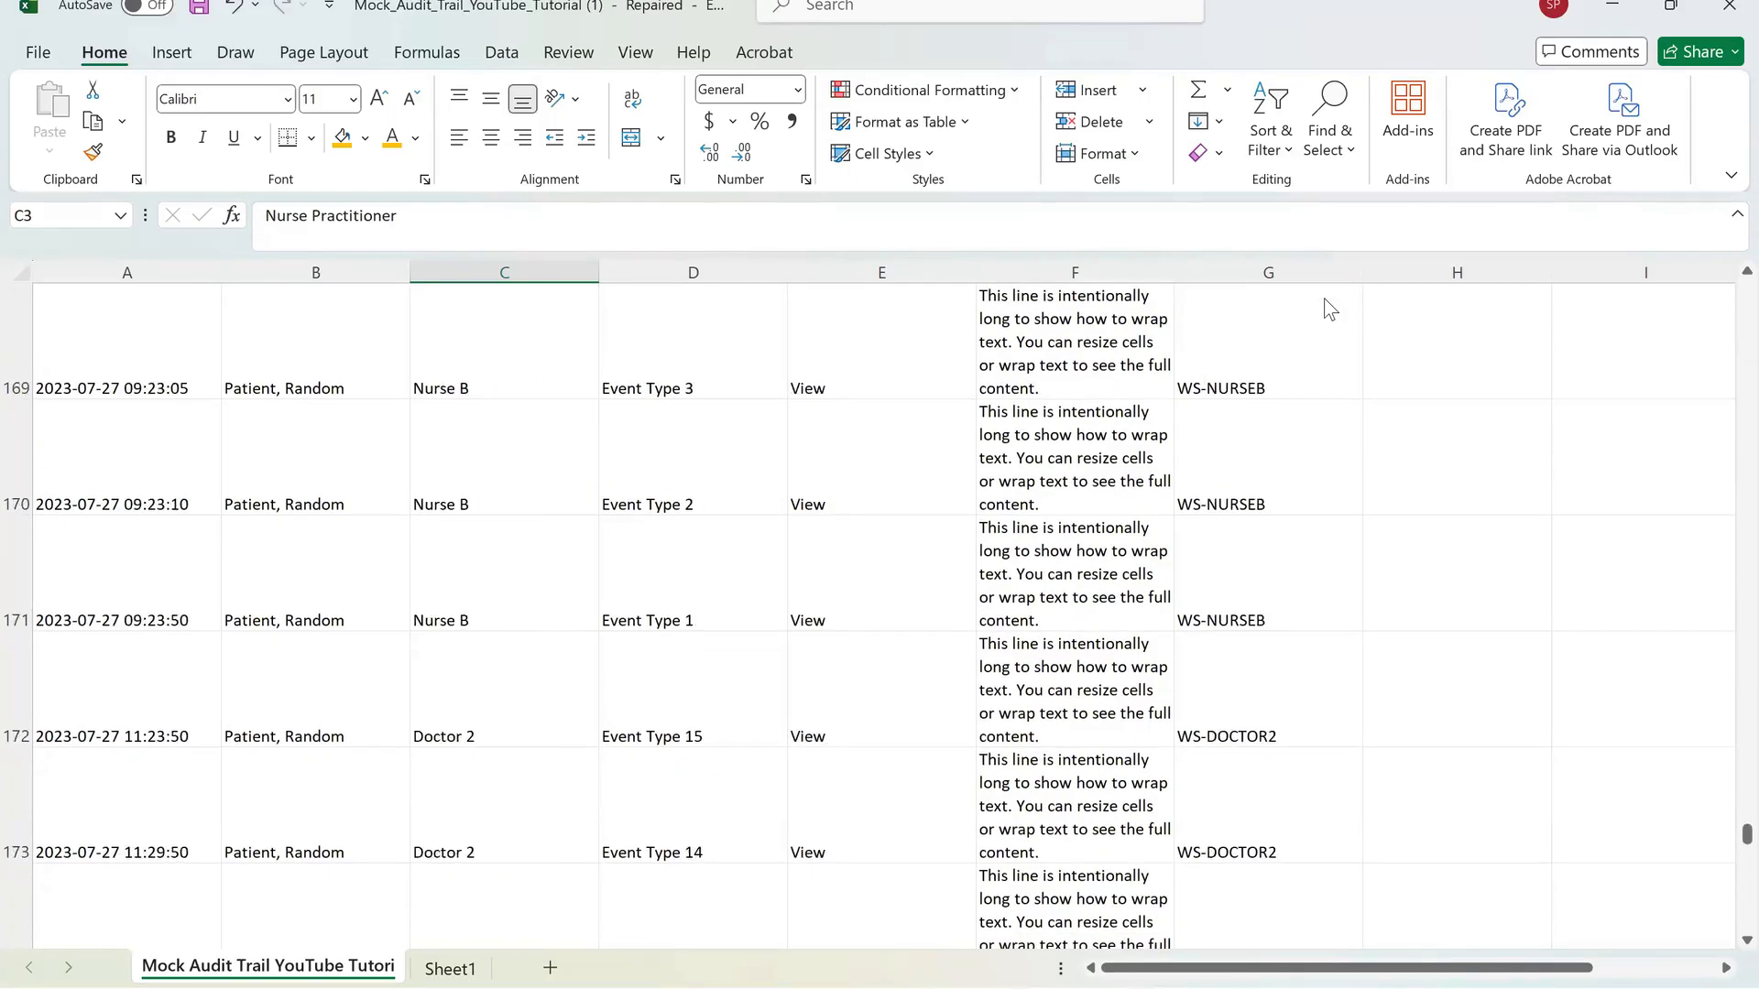
pyautogui.moveTo(1722, 399); pyautogui.dragTo(1726, 256)
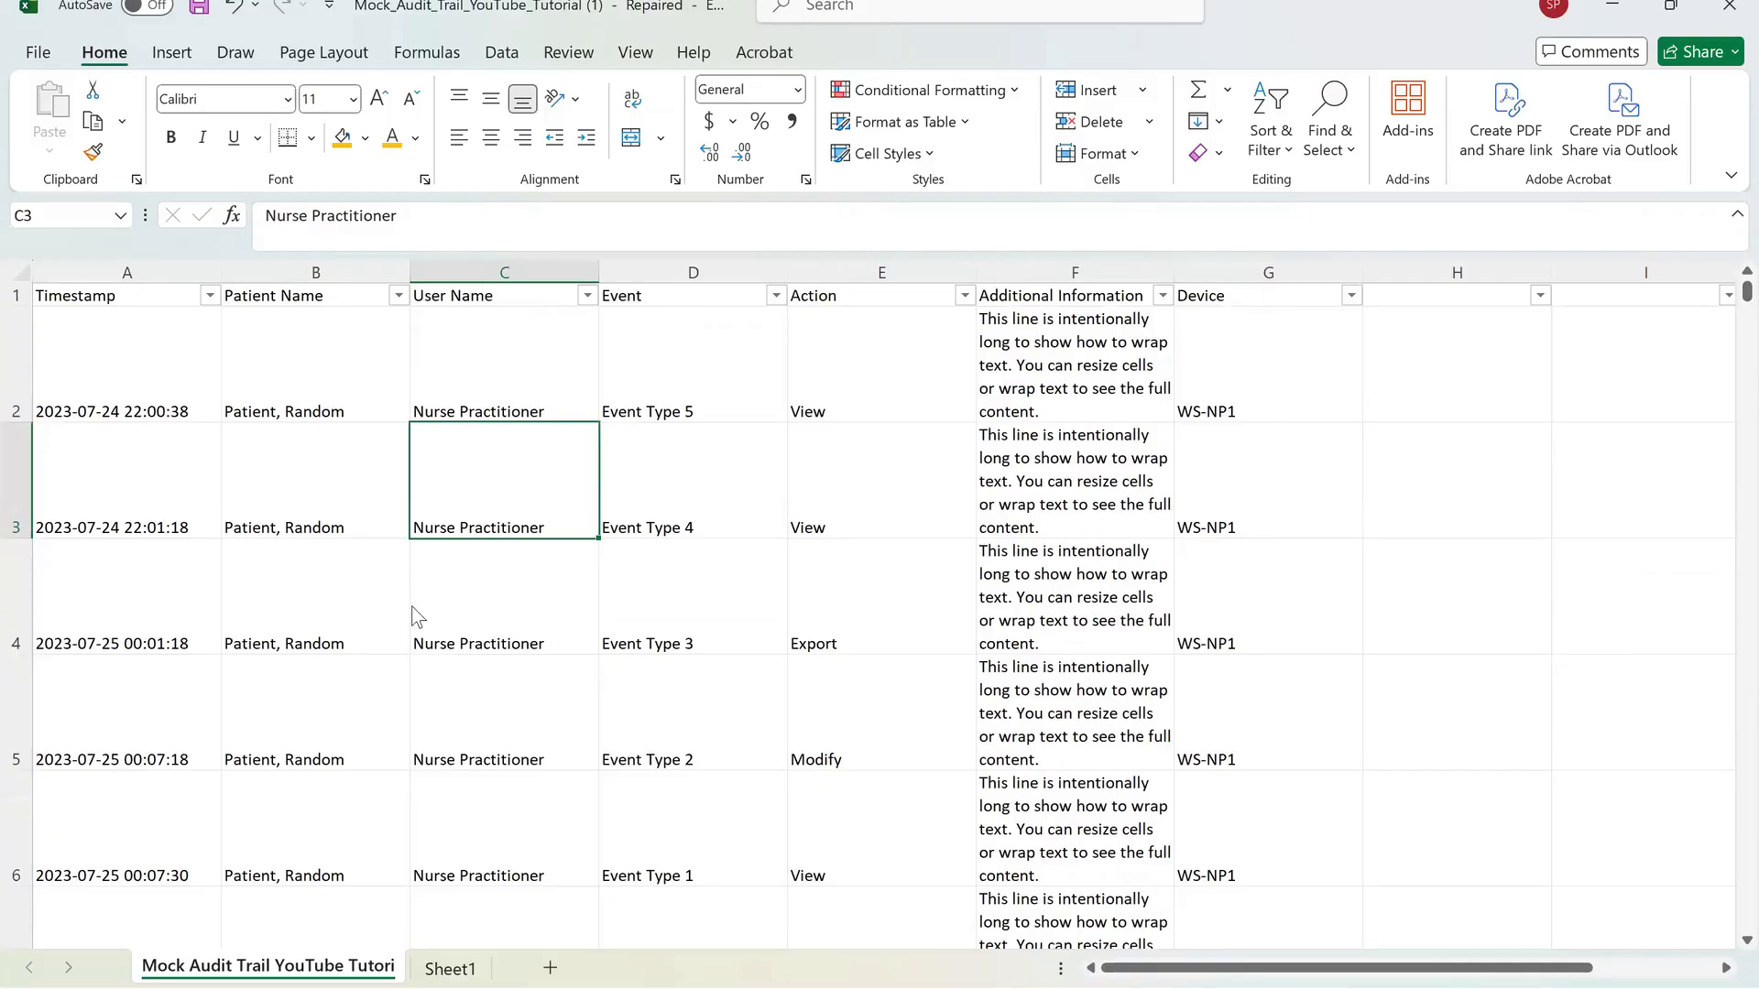
# Filter the User Name column to show only Nurse B, then show all users again.
pyautogui.hotkey('alt', 'Down')
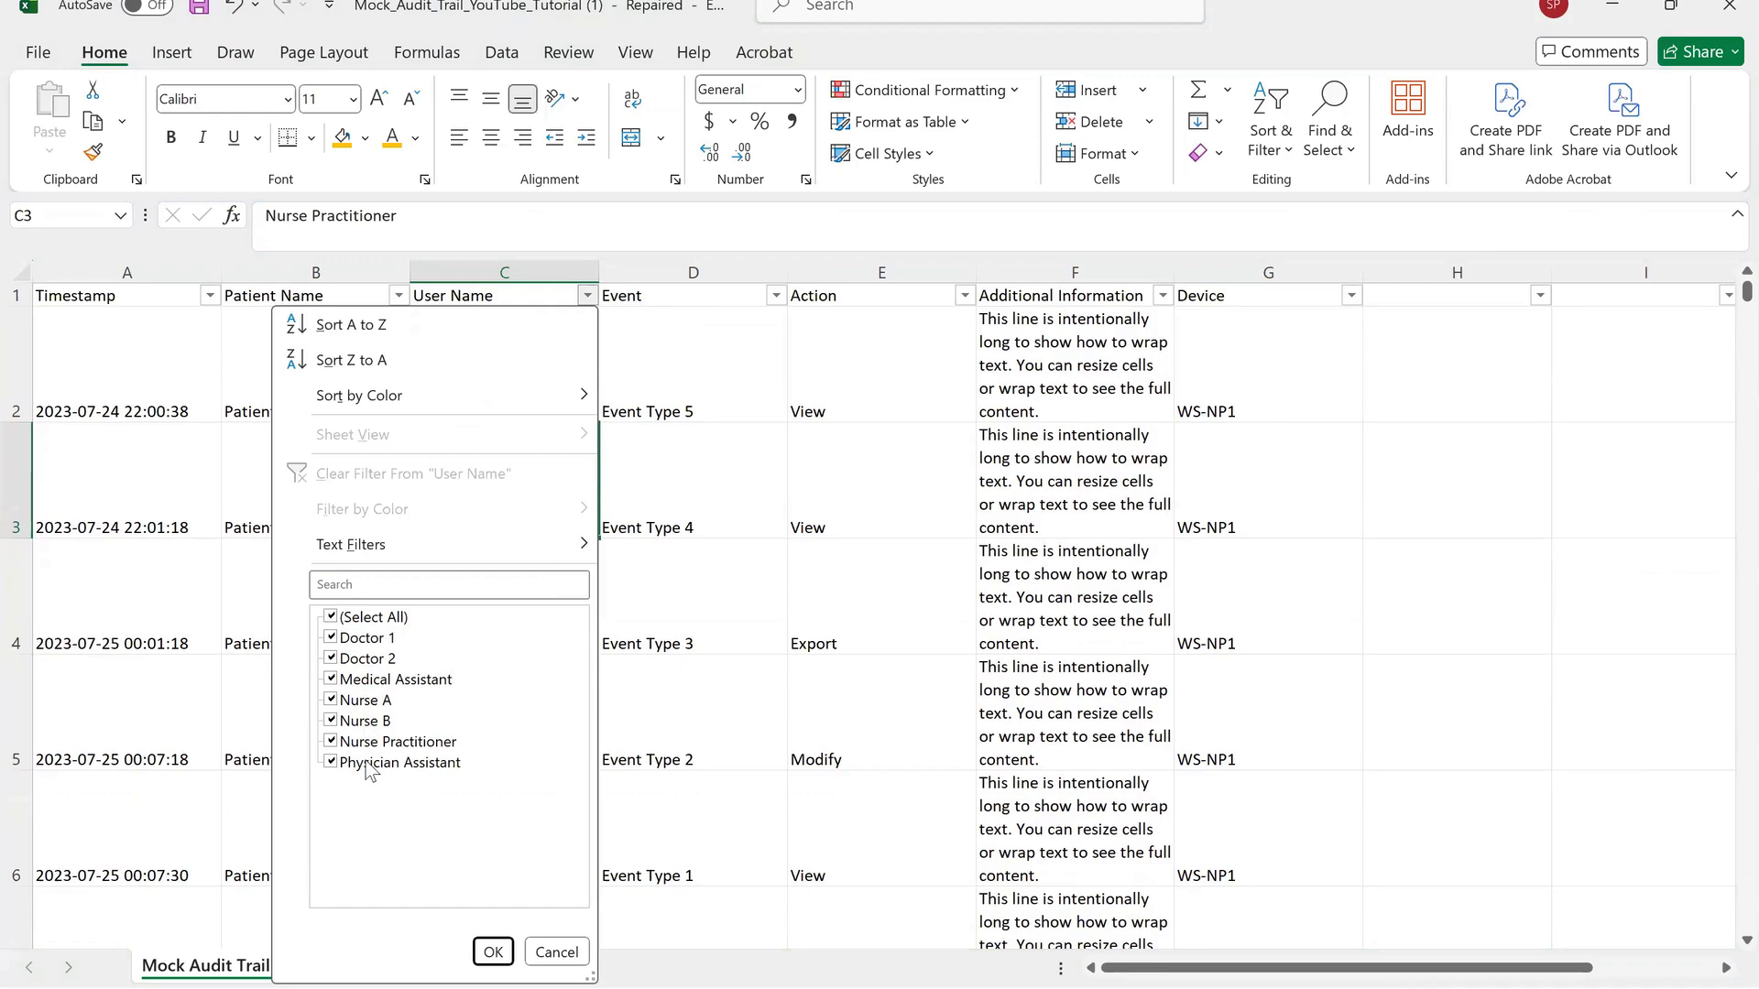
pyautogui.click(333, 619)
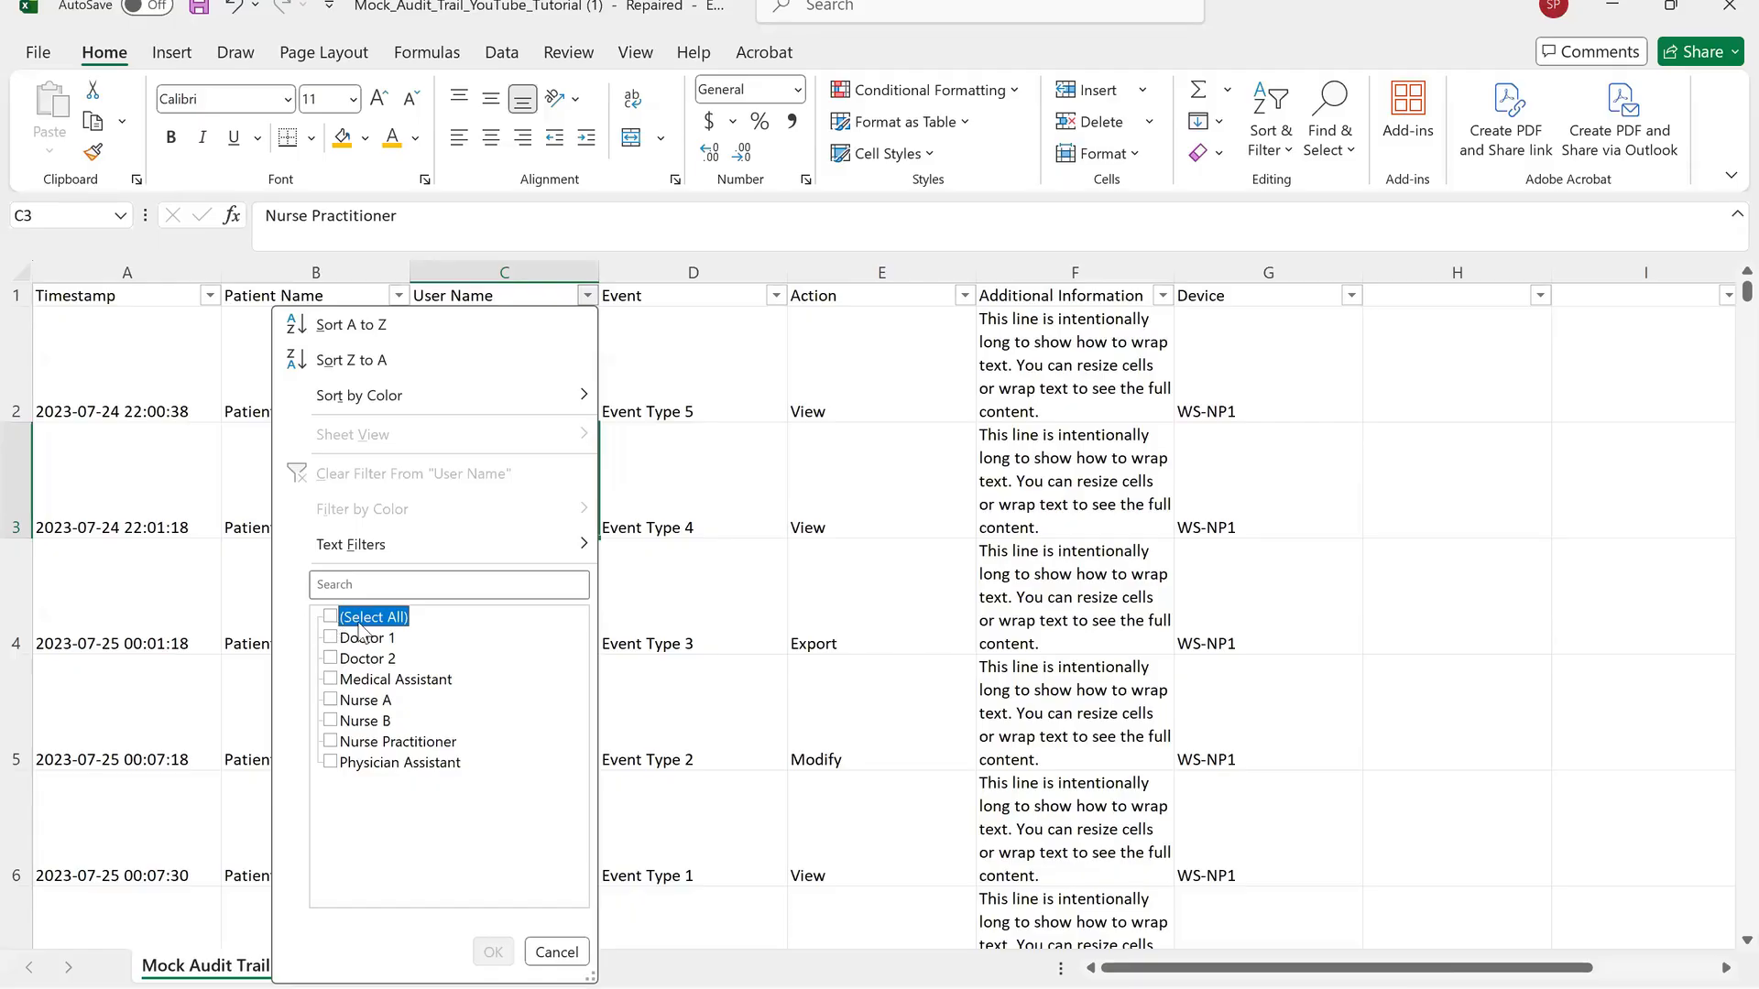
pyautogui.click(355, 723)
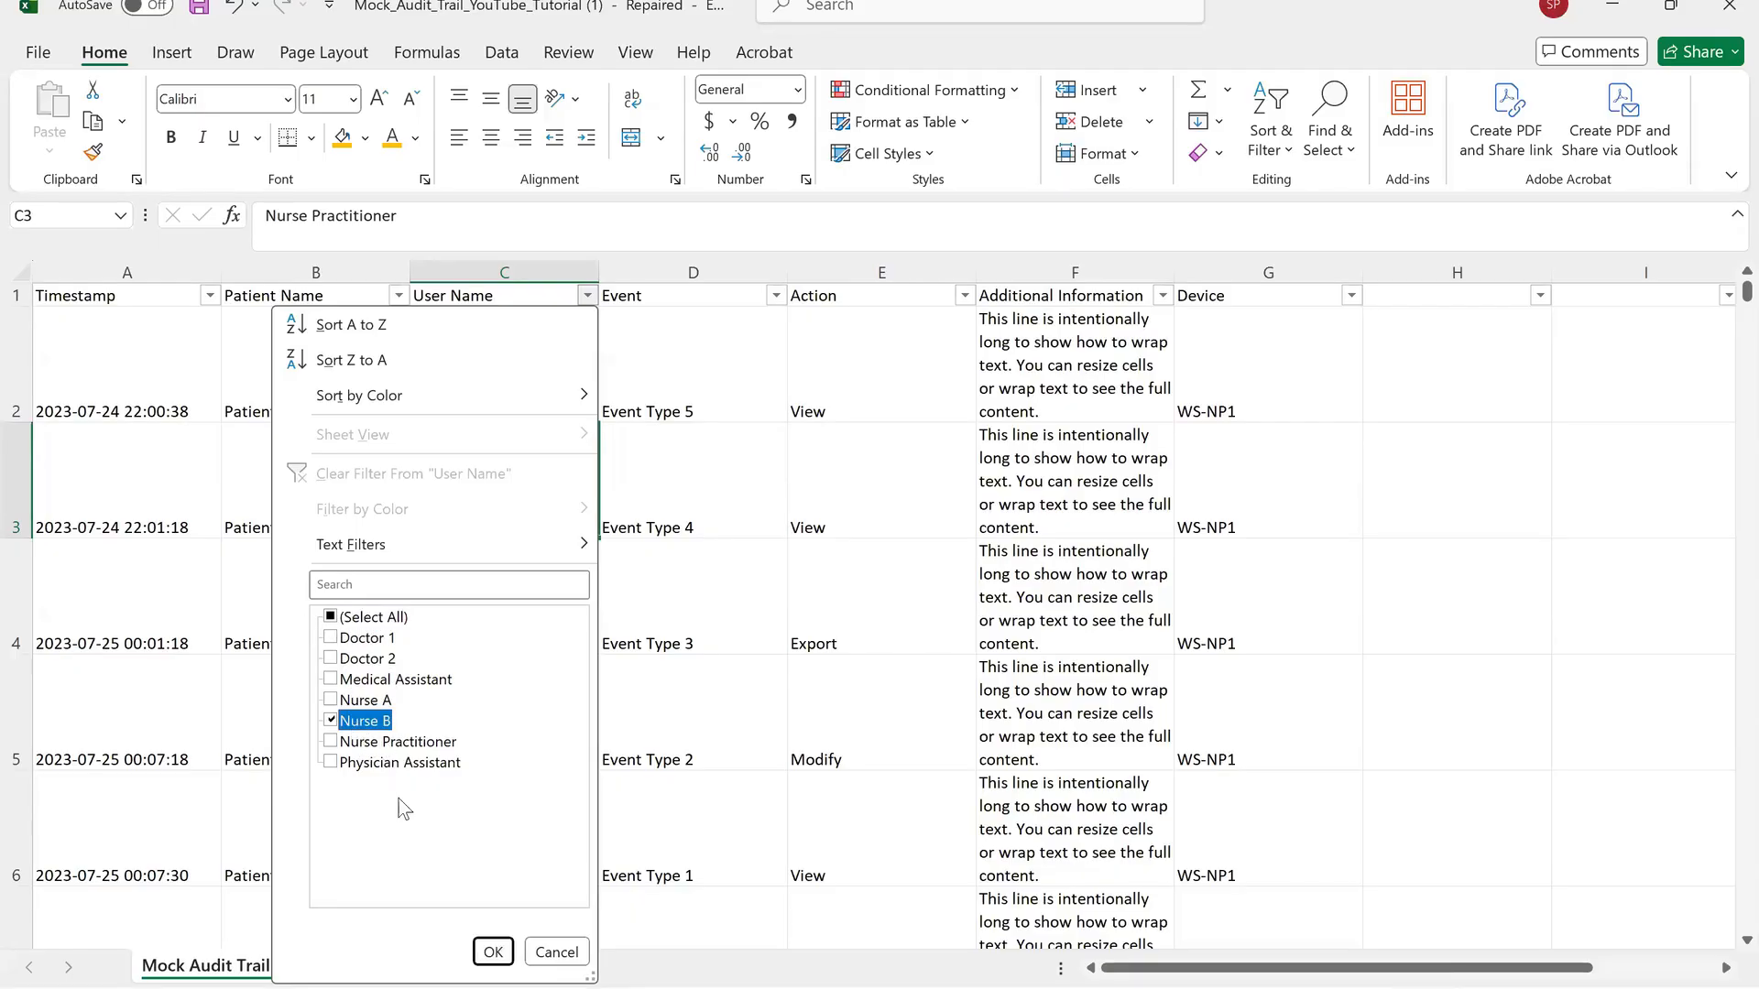
pyautogui.click(488, 952)
pyautogui.scroll(-5, 481, 943)
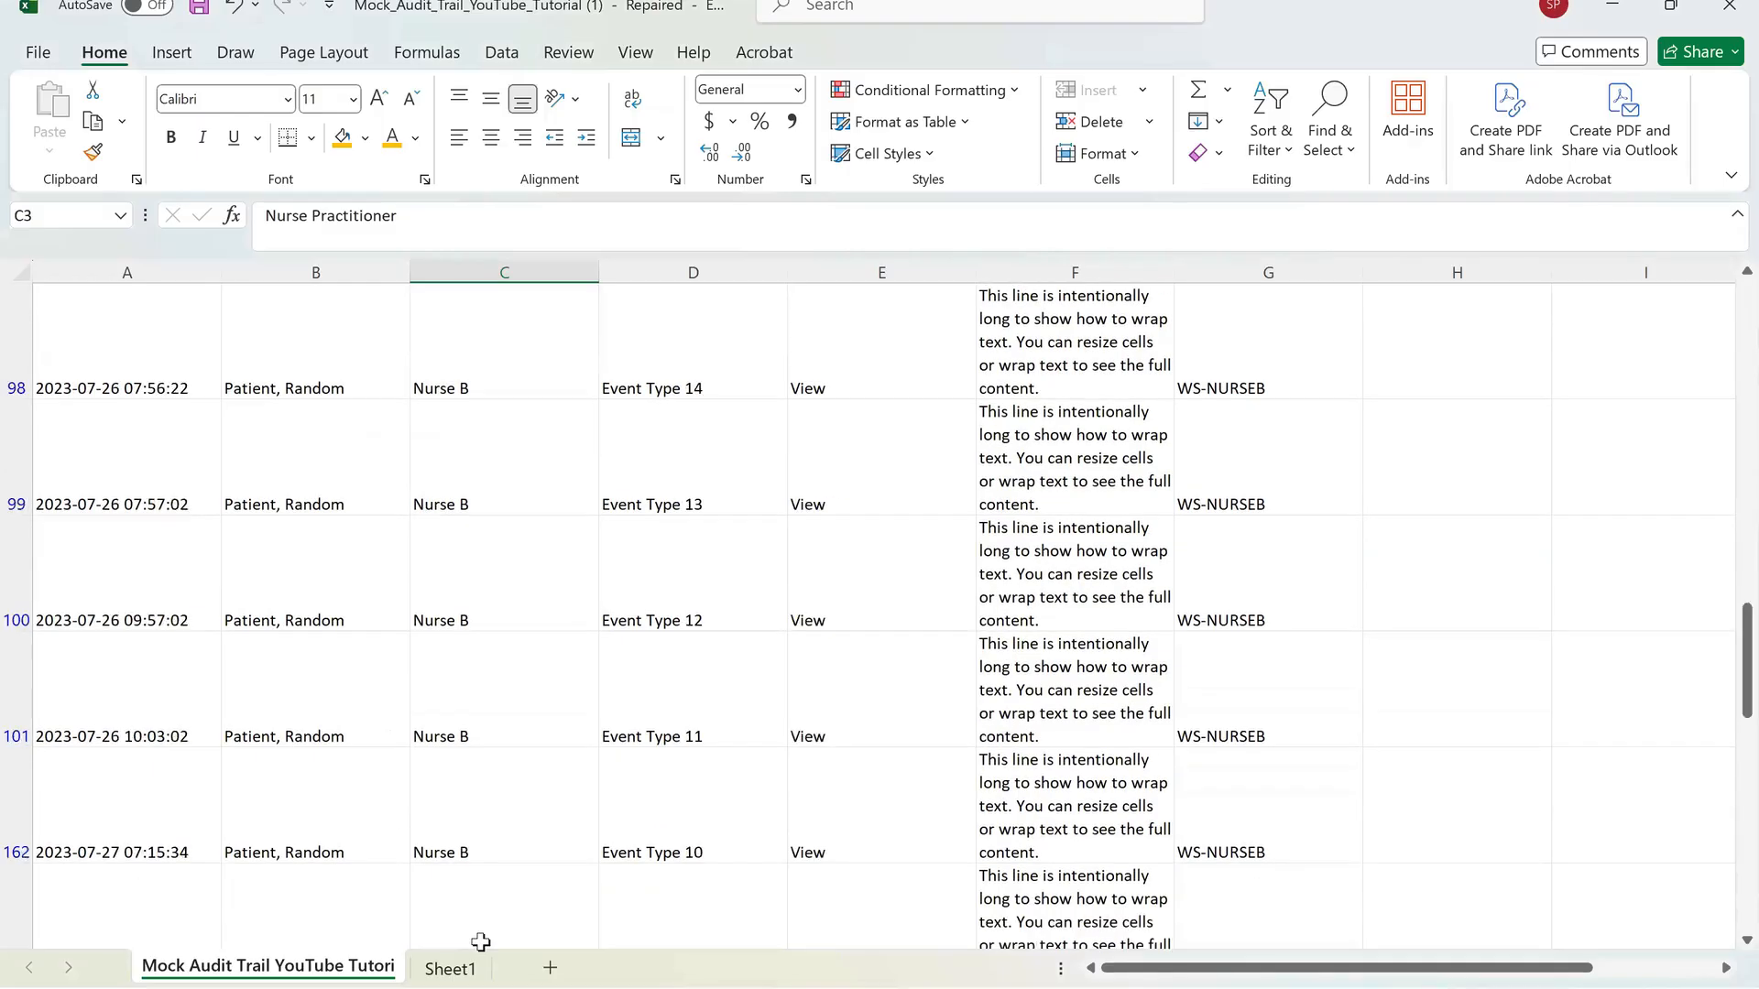
pyautogui.scroll(5, 481, 942)
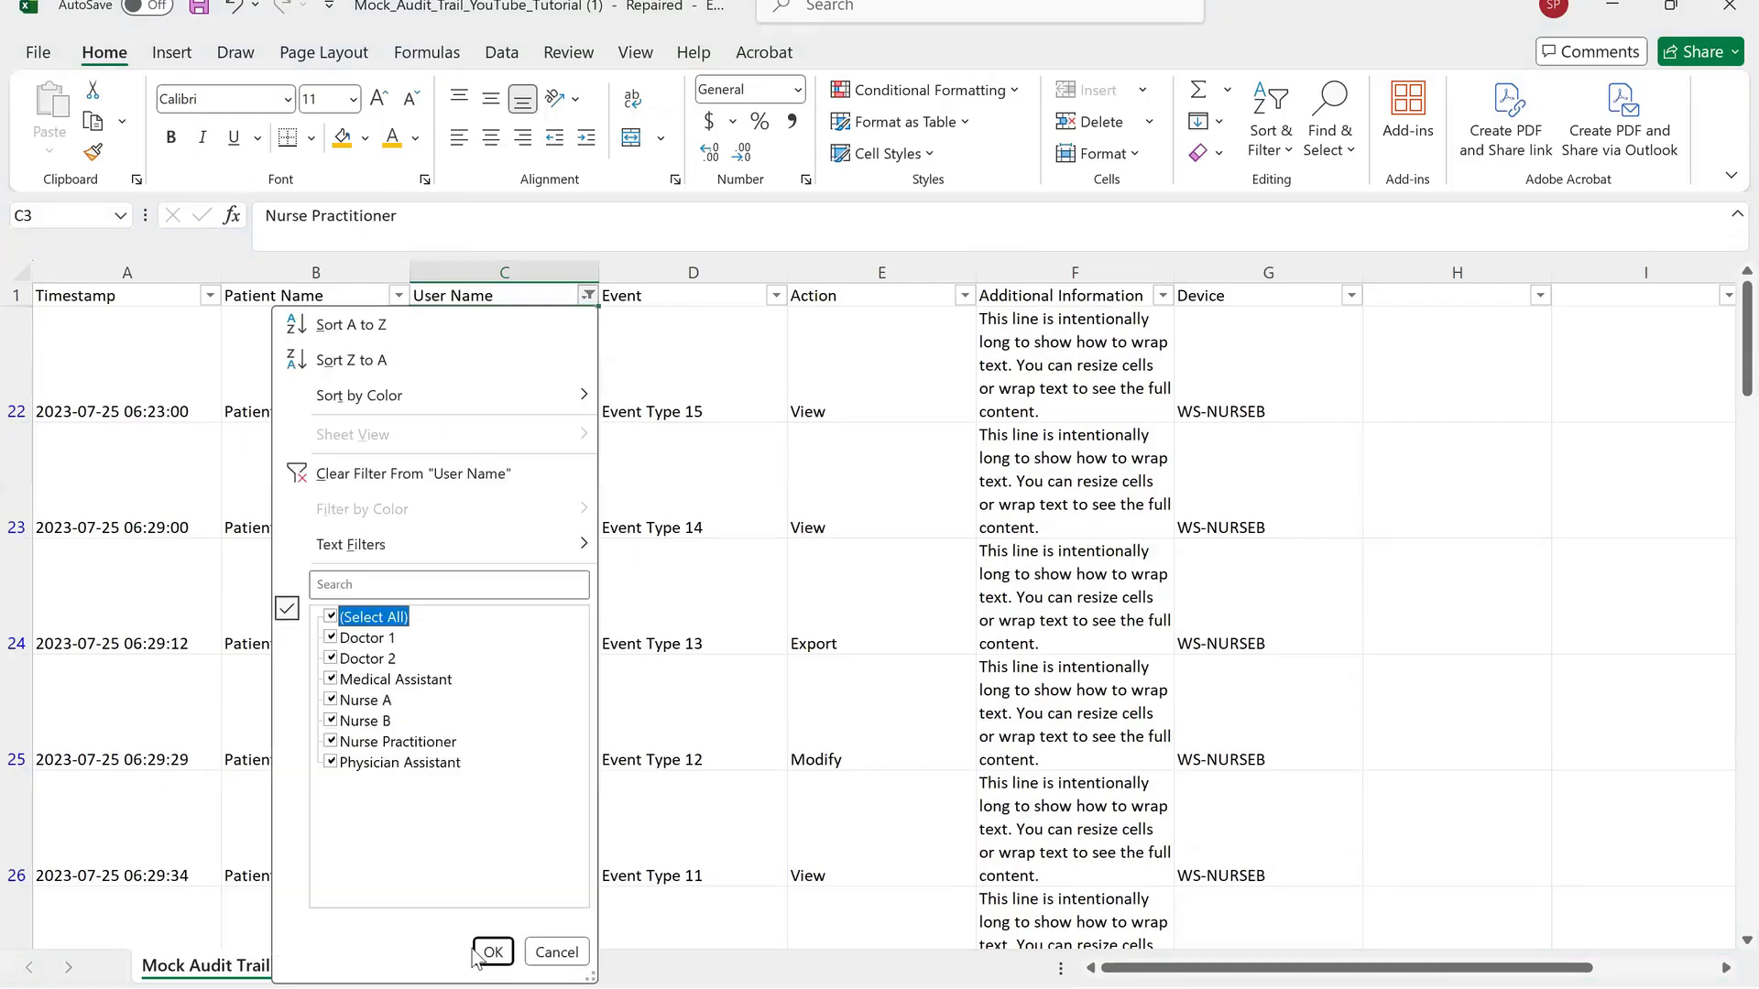
pyautogui.hotkey('alt', 'Down')
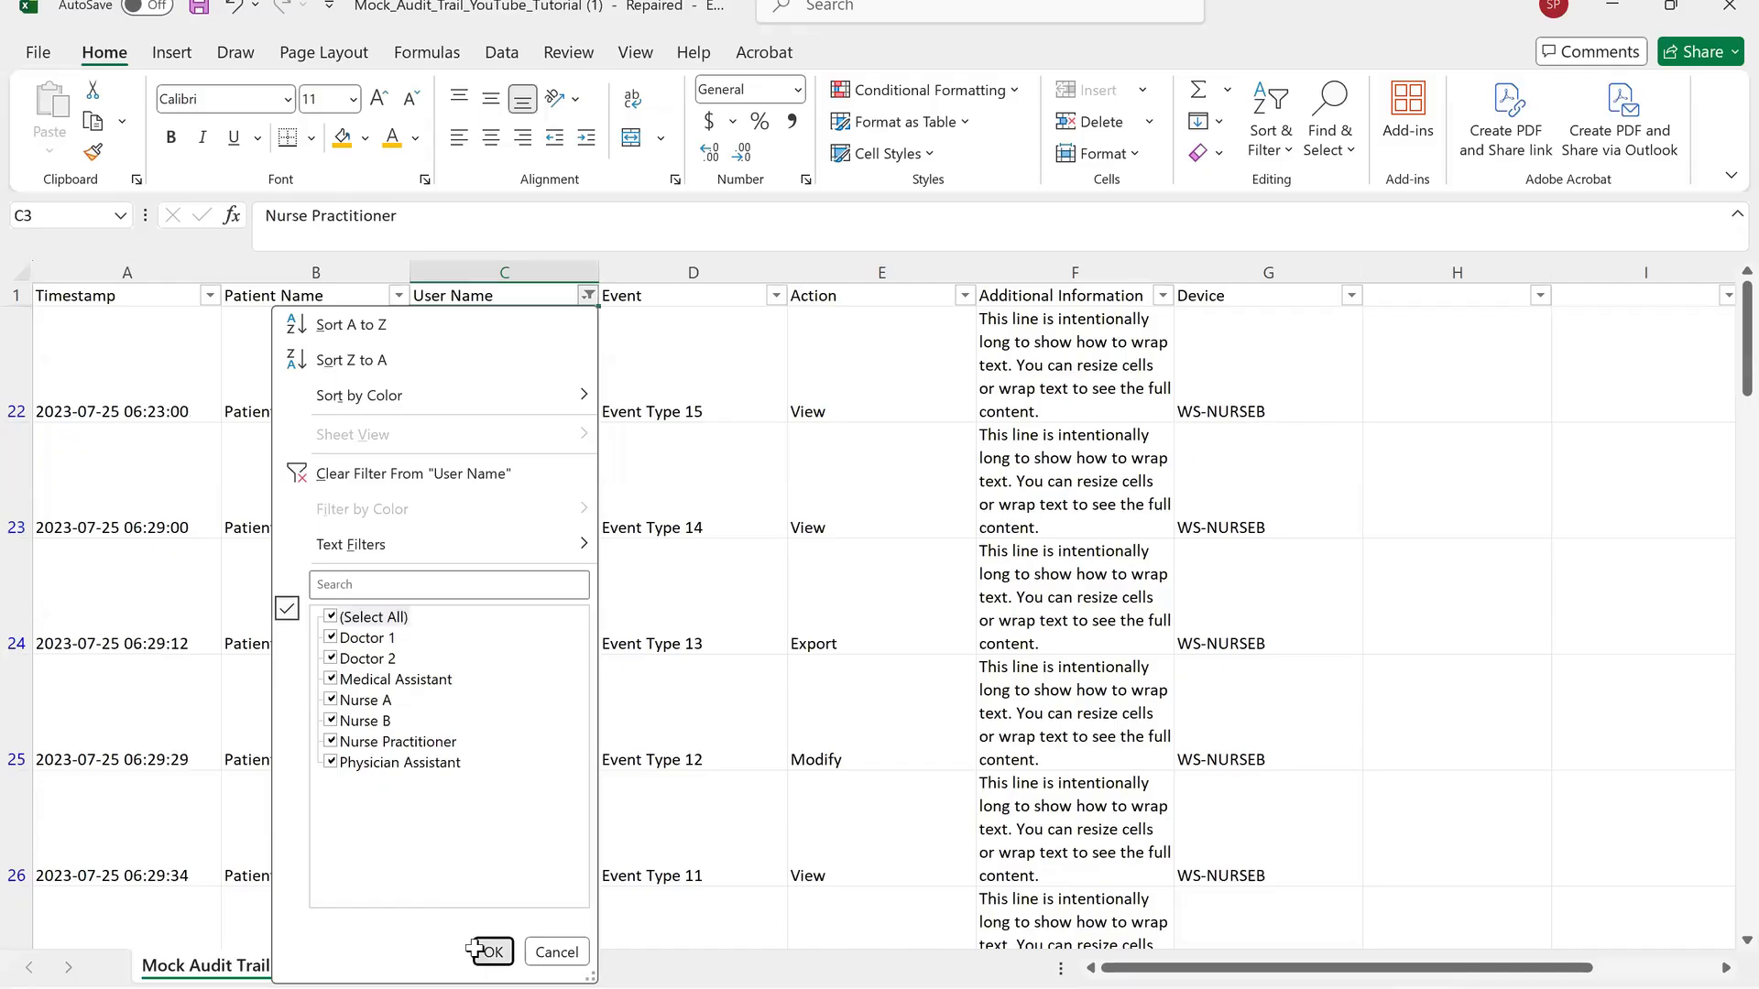
pyautogui.click(488, 951)
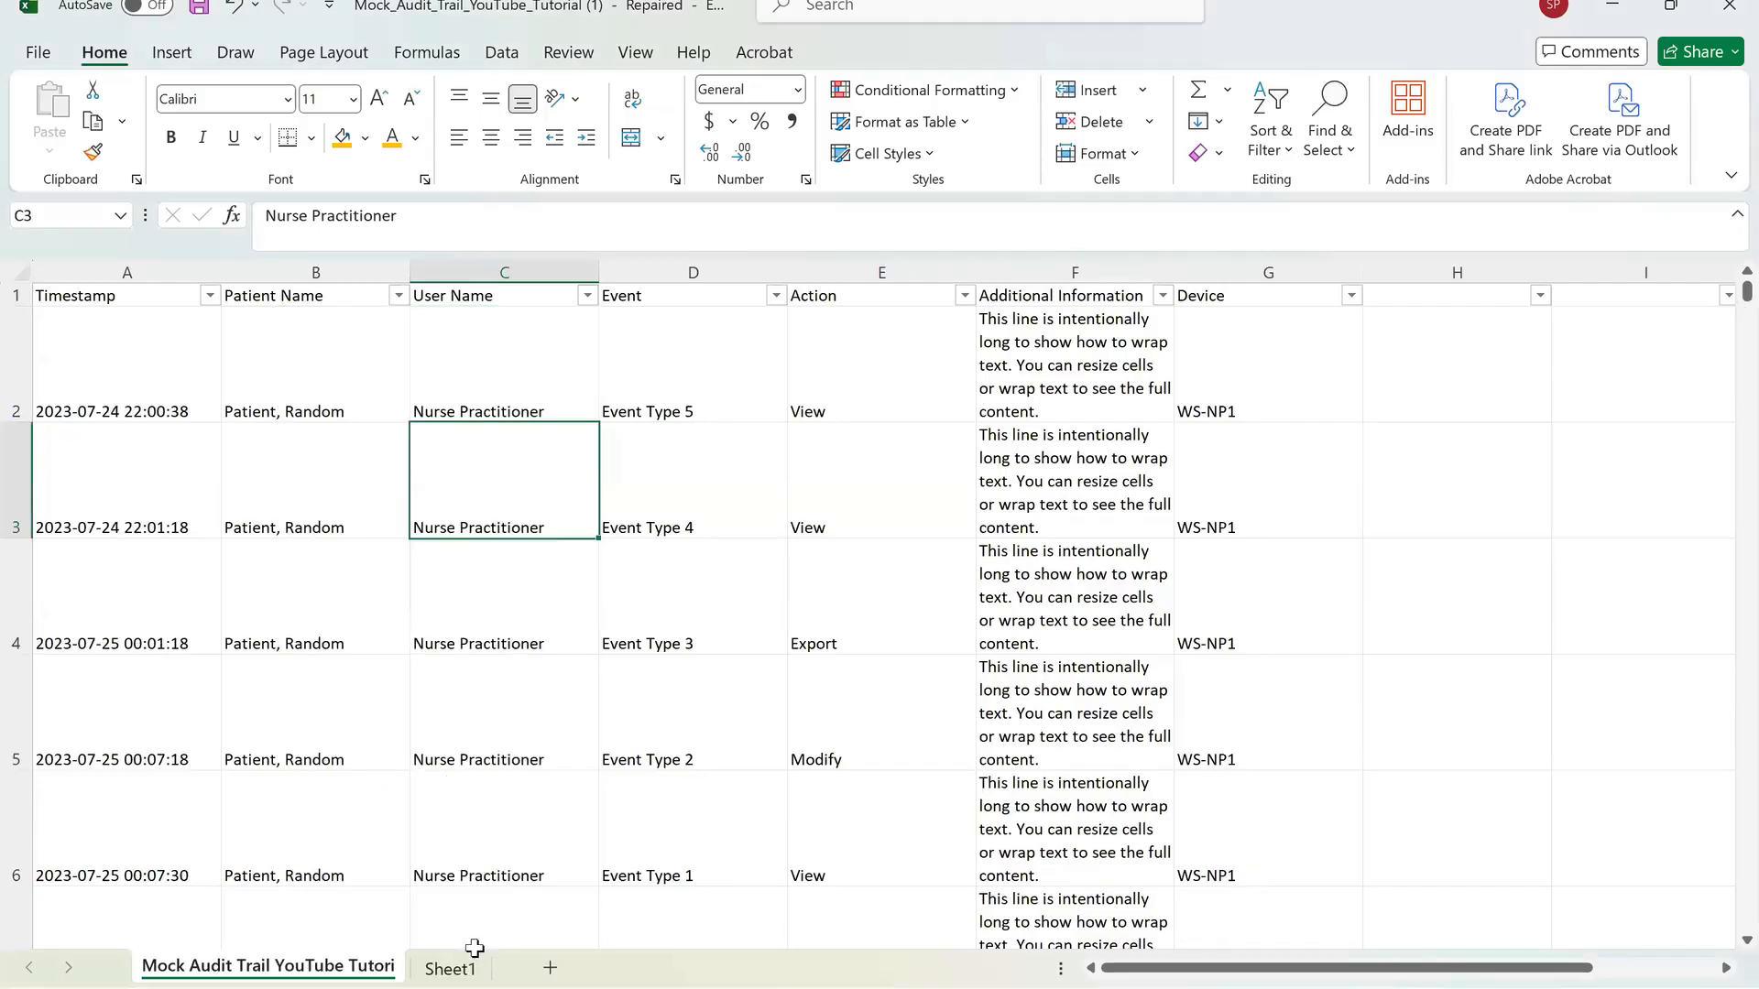
# Filter the User Name column to show only Doctor 1.
pyautogui.hotkey('alt', 'Down')
pyautogui.click(371, 618)
pyautogui.click(363, 638)
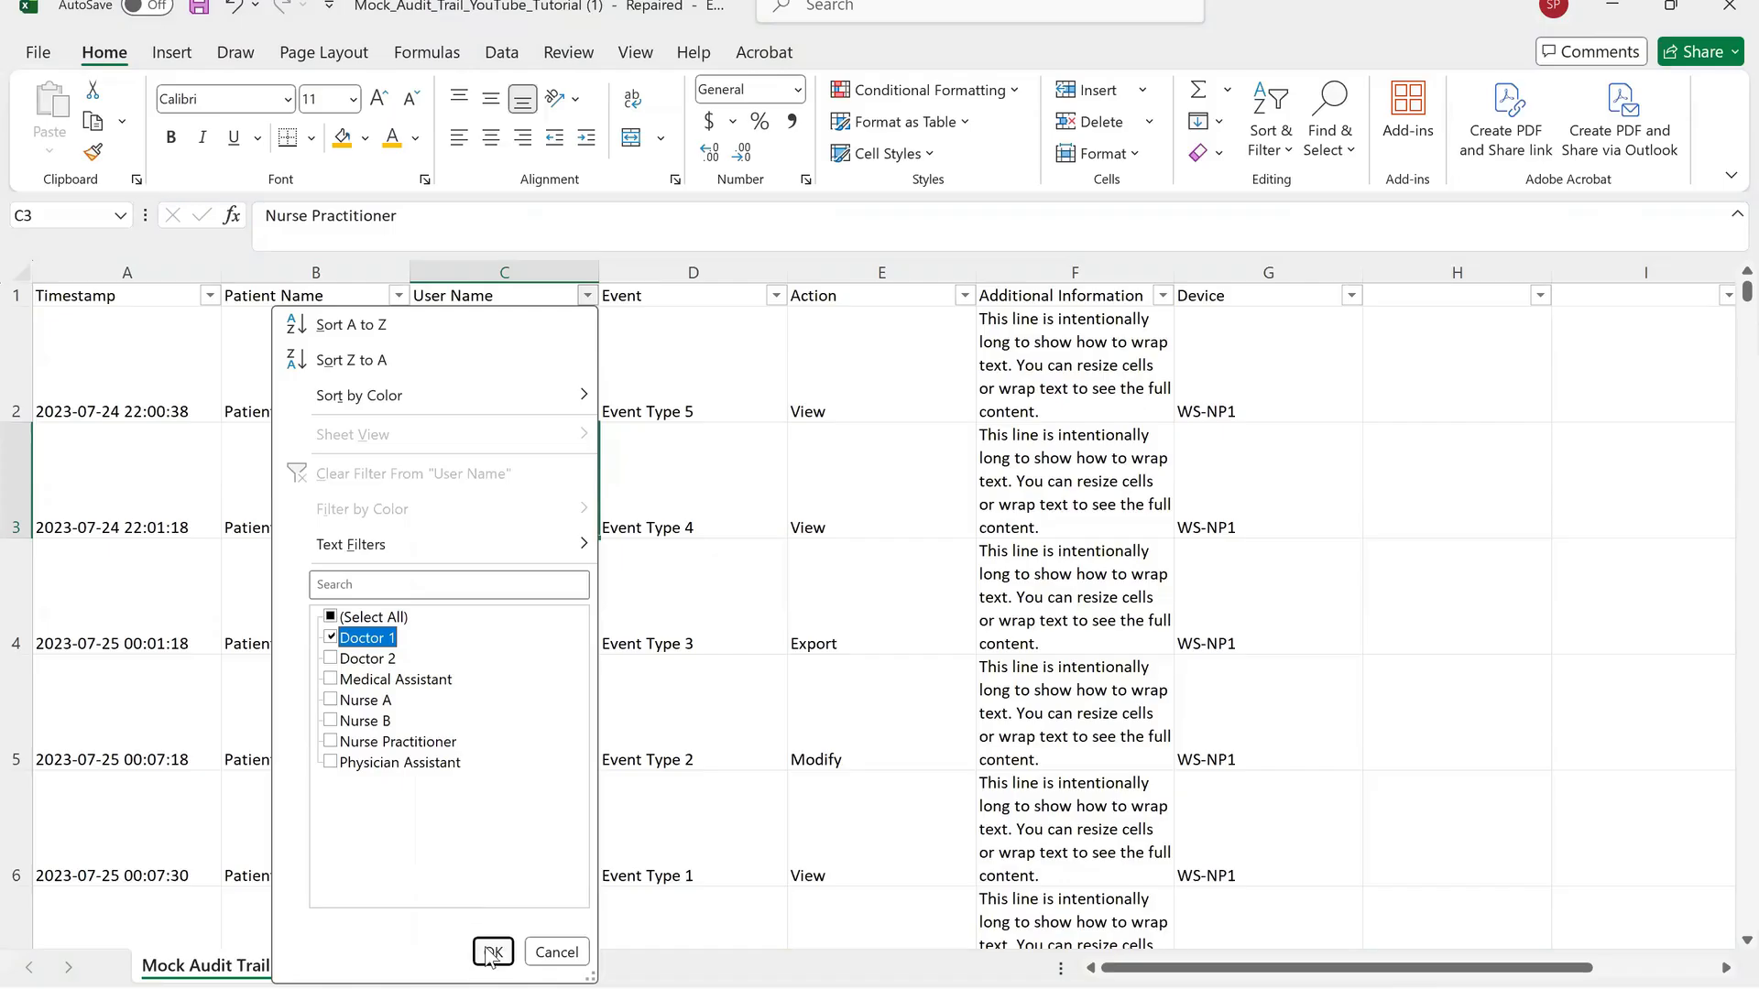
pyautogui.click(492, 952)
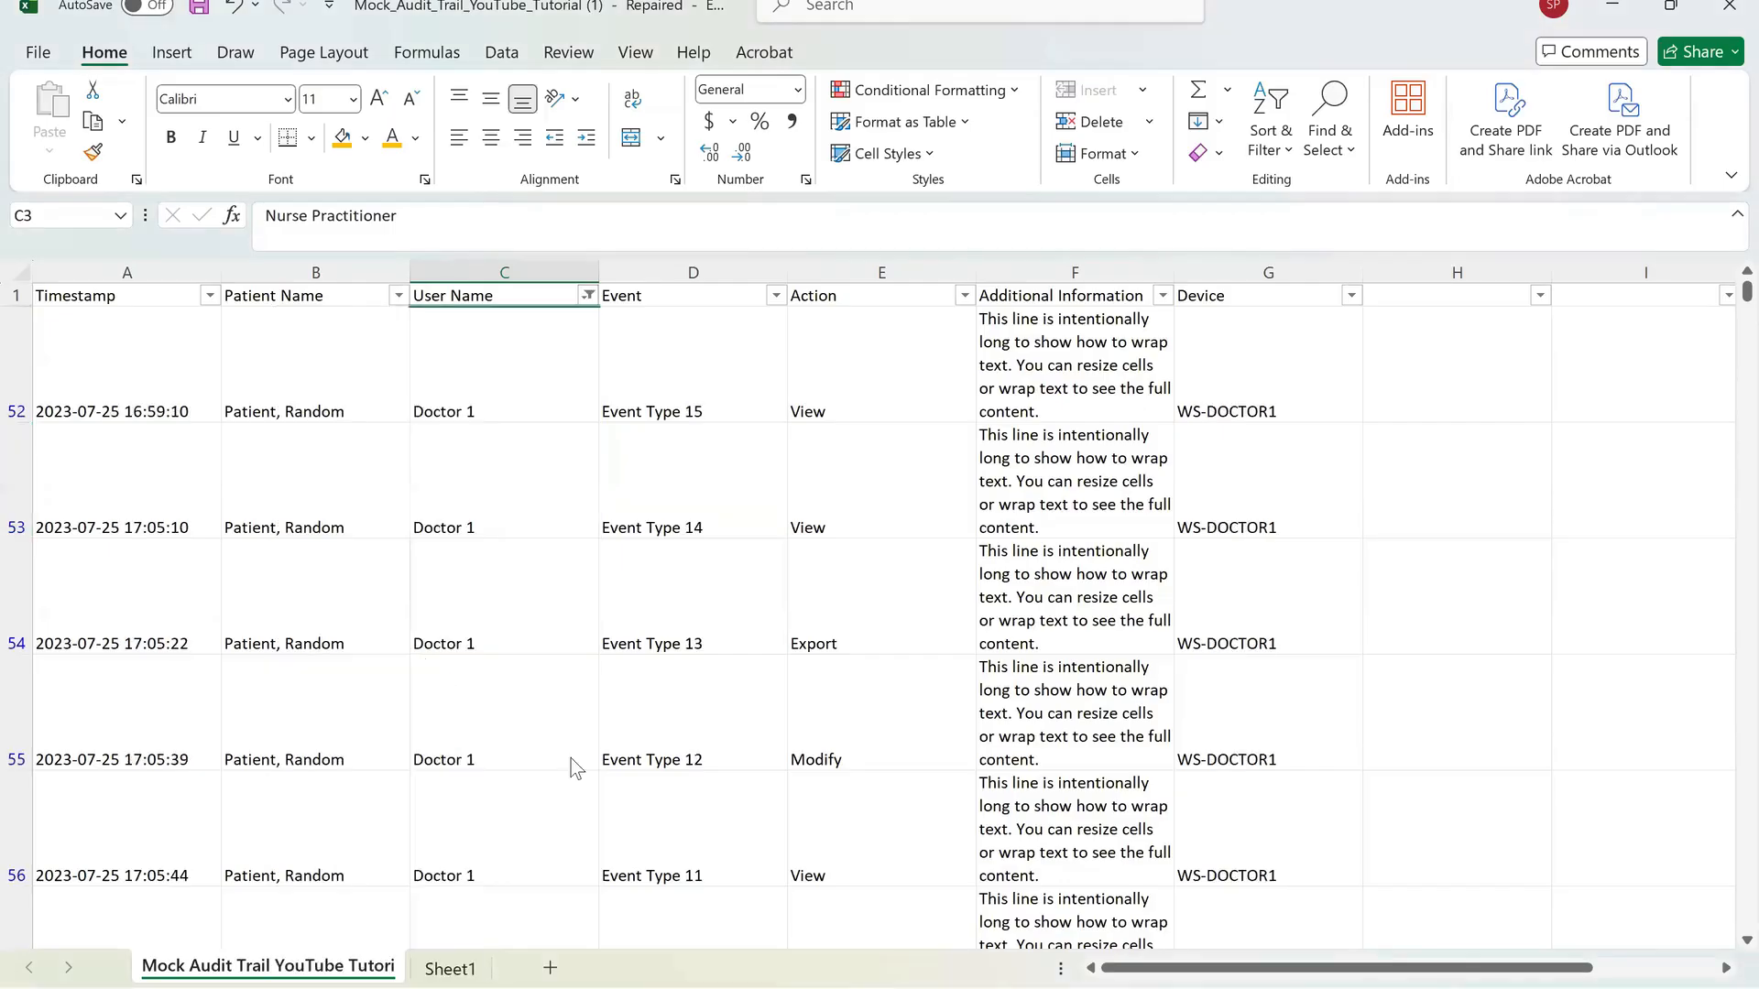
# Filter the Event column to show only Event Type 10.
pyautogui.hotkey('alt', 'Down')
pyautogui.scroll(1, 575, 744)
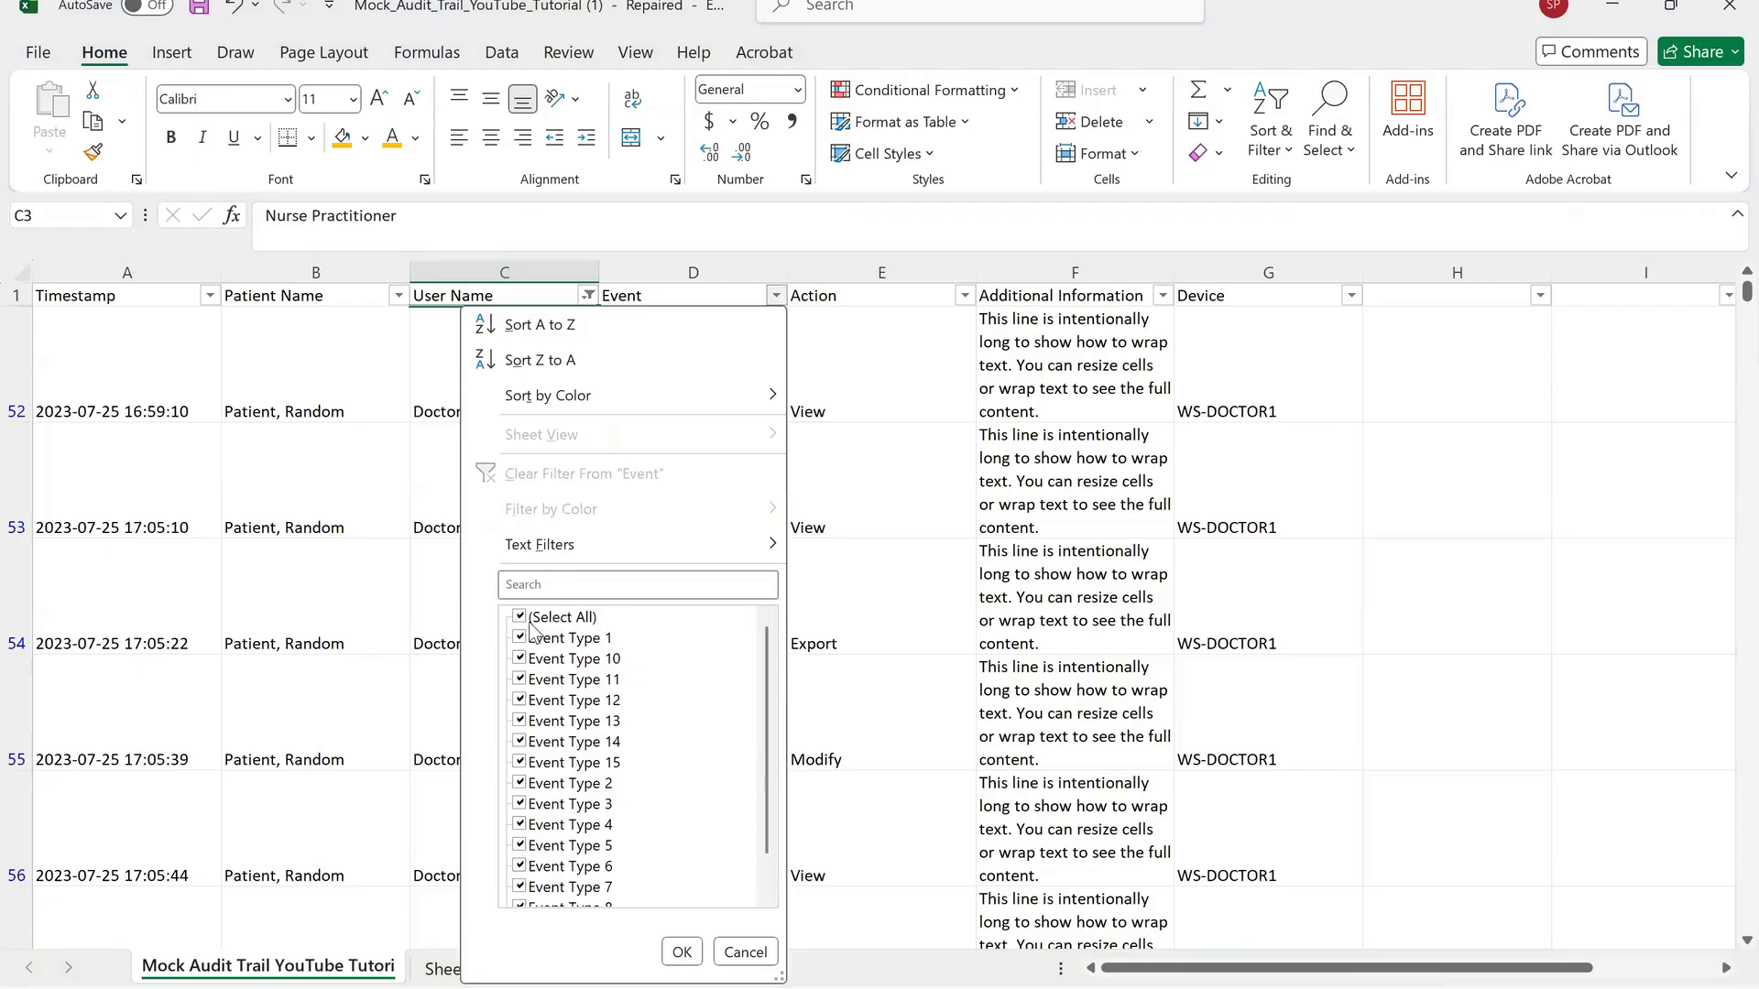
pyautogui.click(532, 617)
pyautogui.click(546, 660)
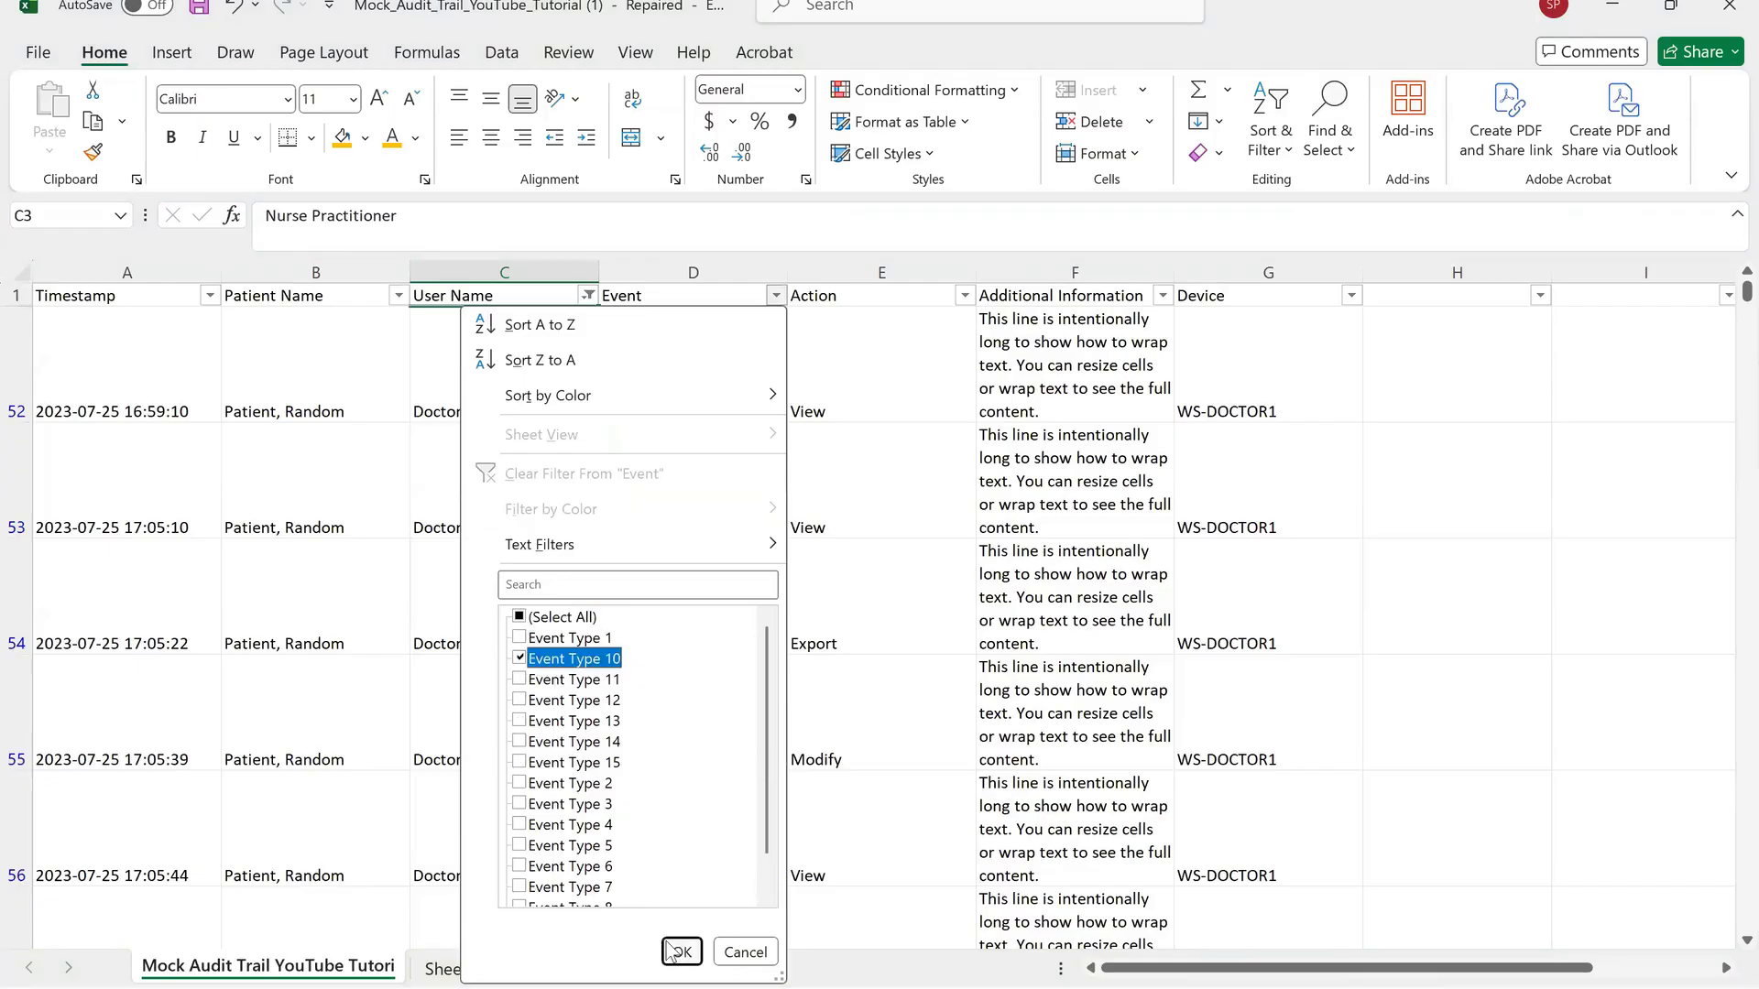
pyautogui.click(678, 951)
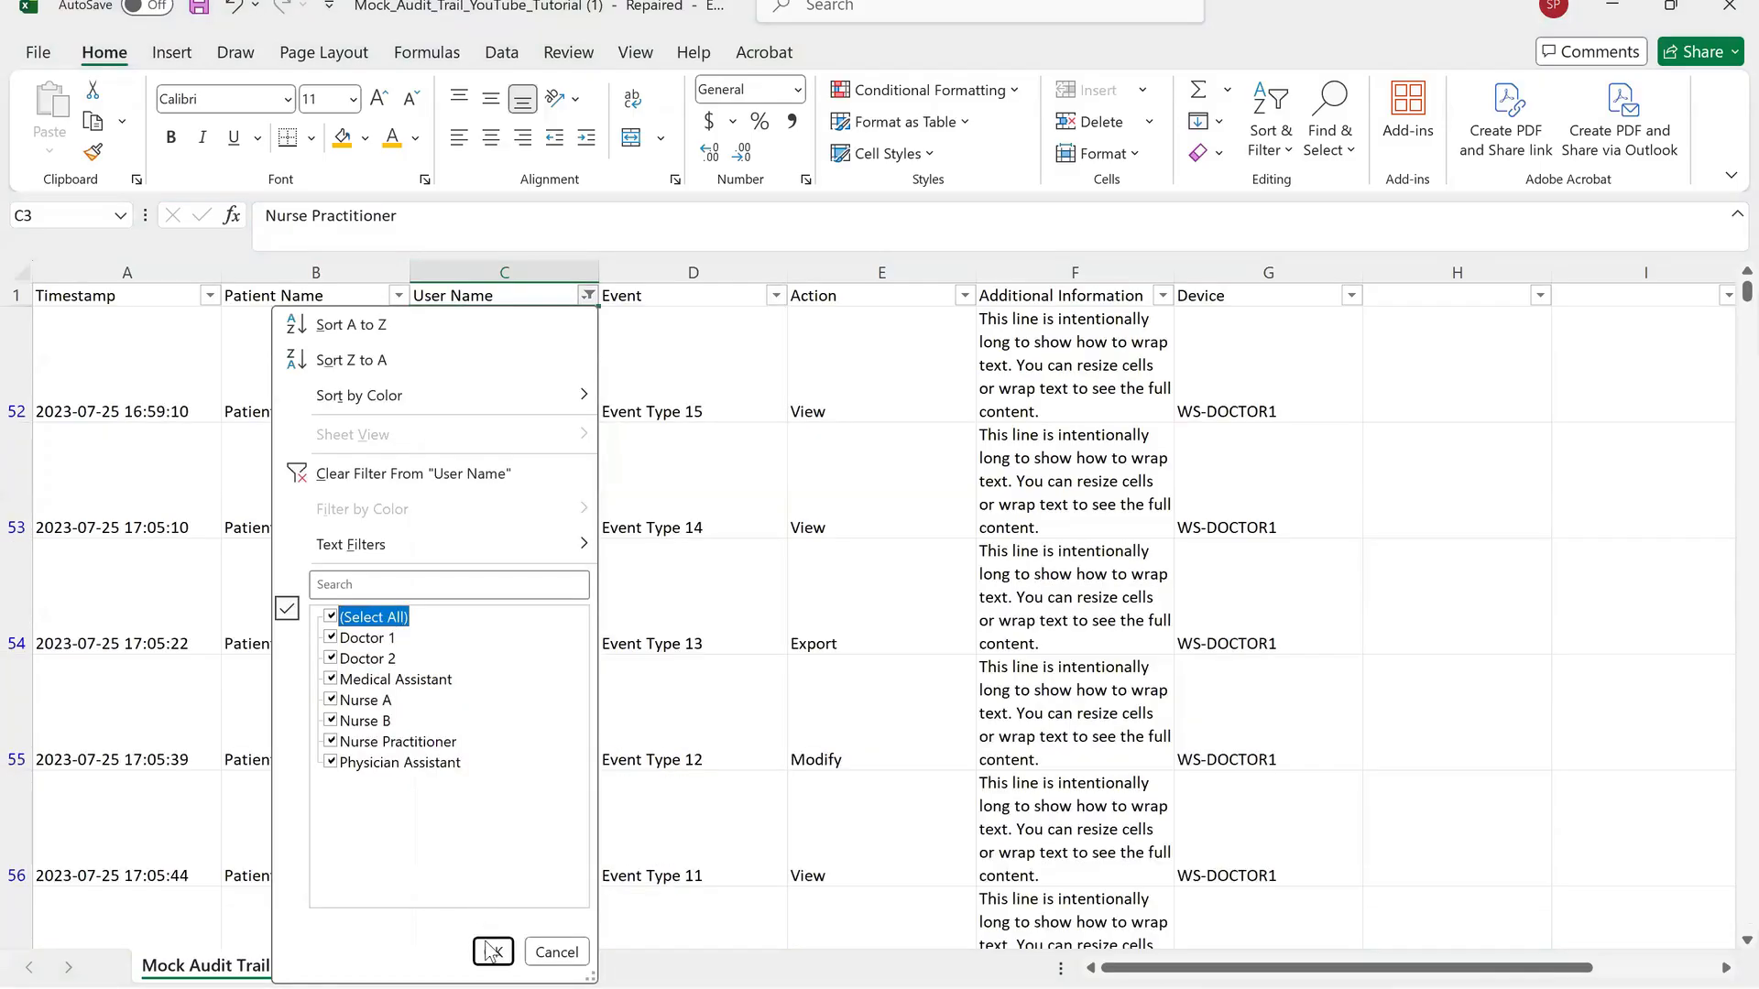
# Reselect all users in the User Name filter to show every row again.
pyautogui.click(492, 953)
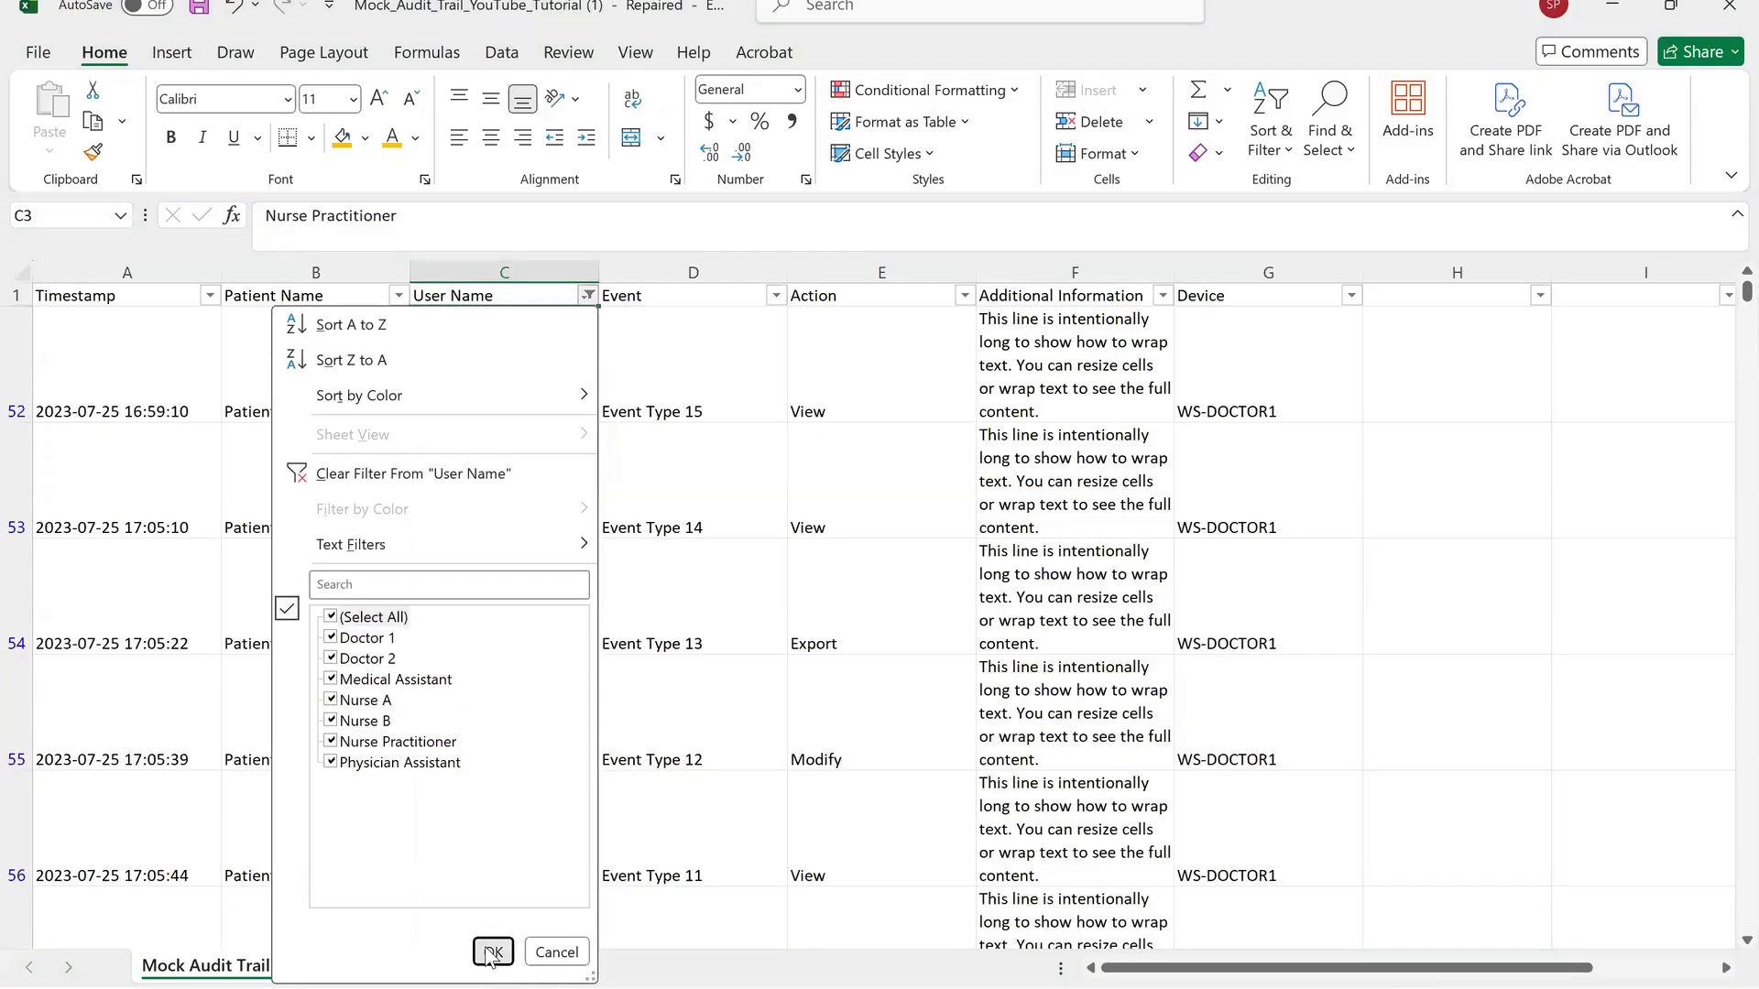
pyautogui.click(492, 952)
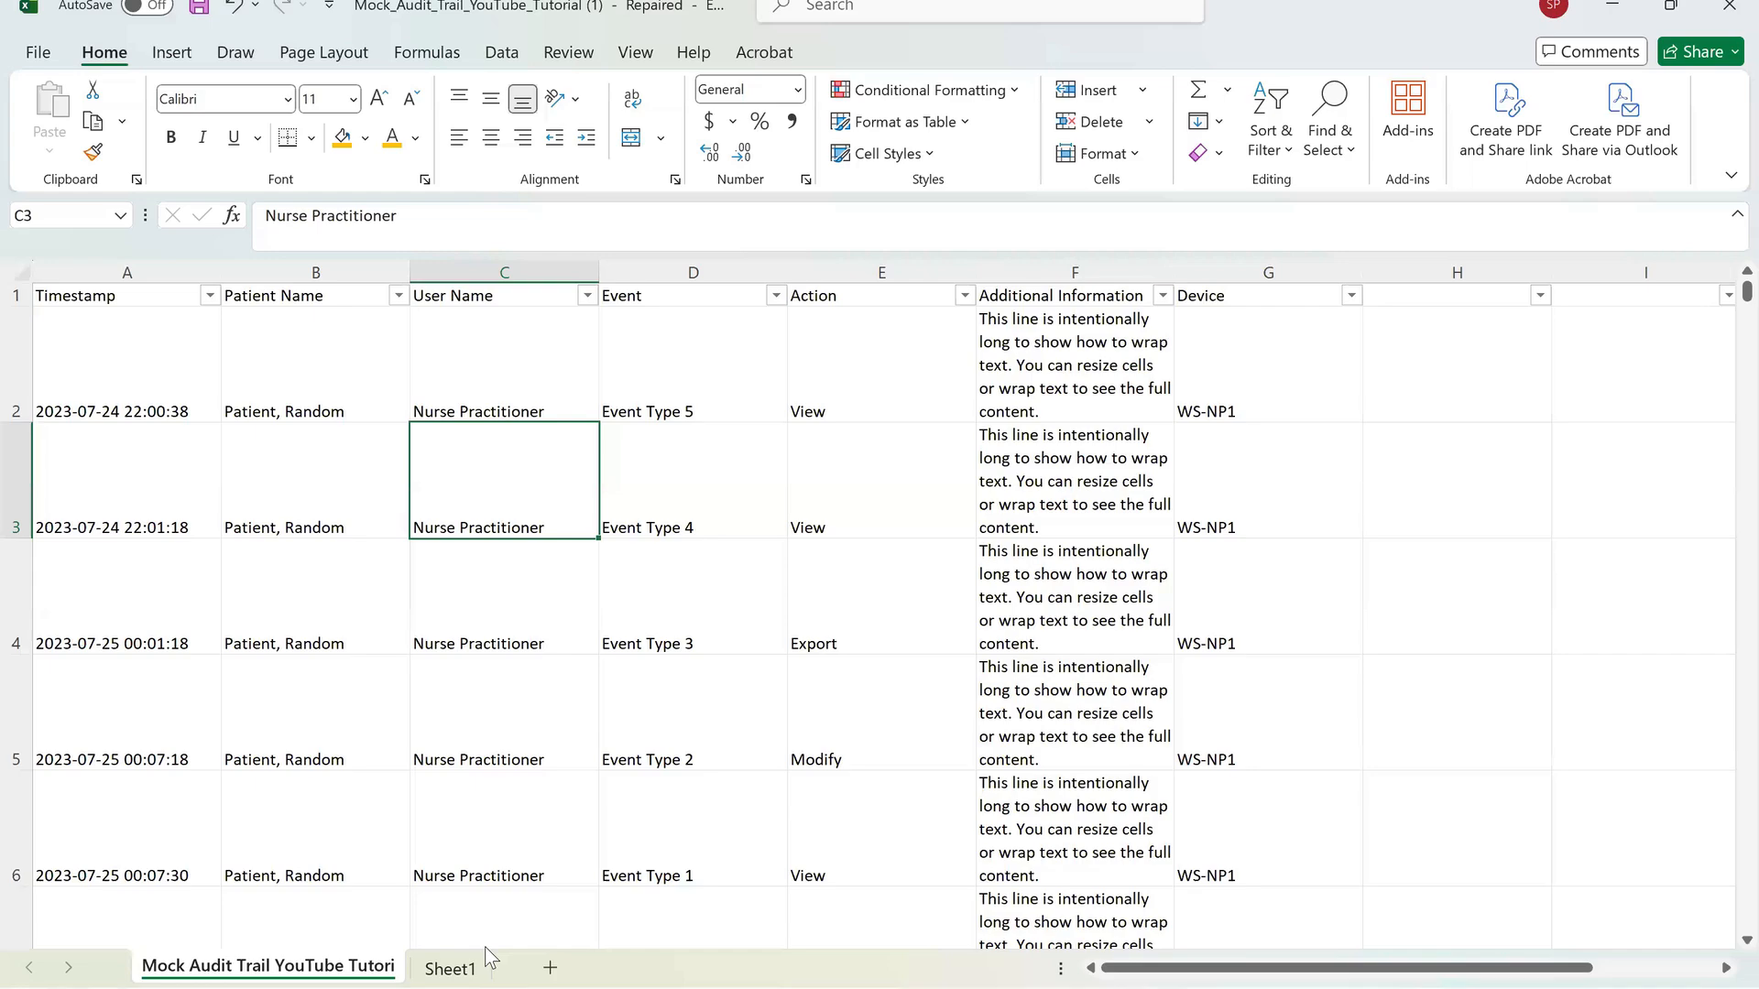
# Make the header row 1 slightly taller.
pyautogui.scroll(-14, 486, 947)
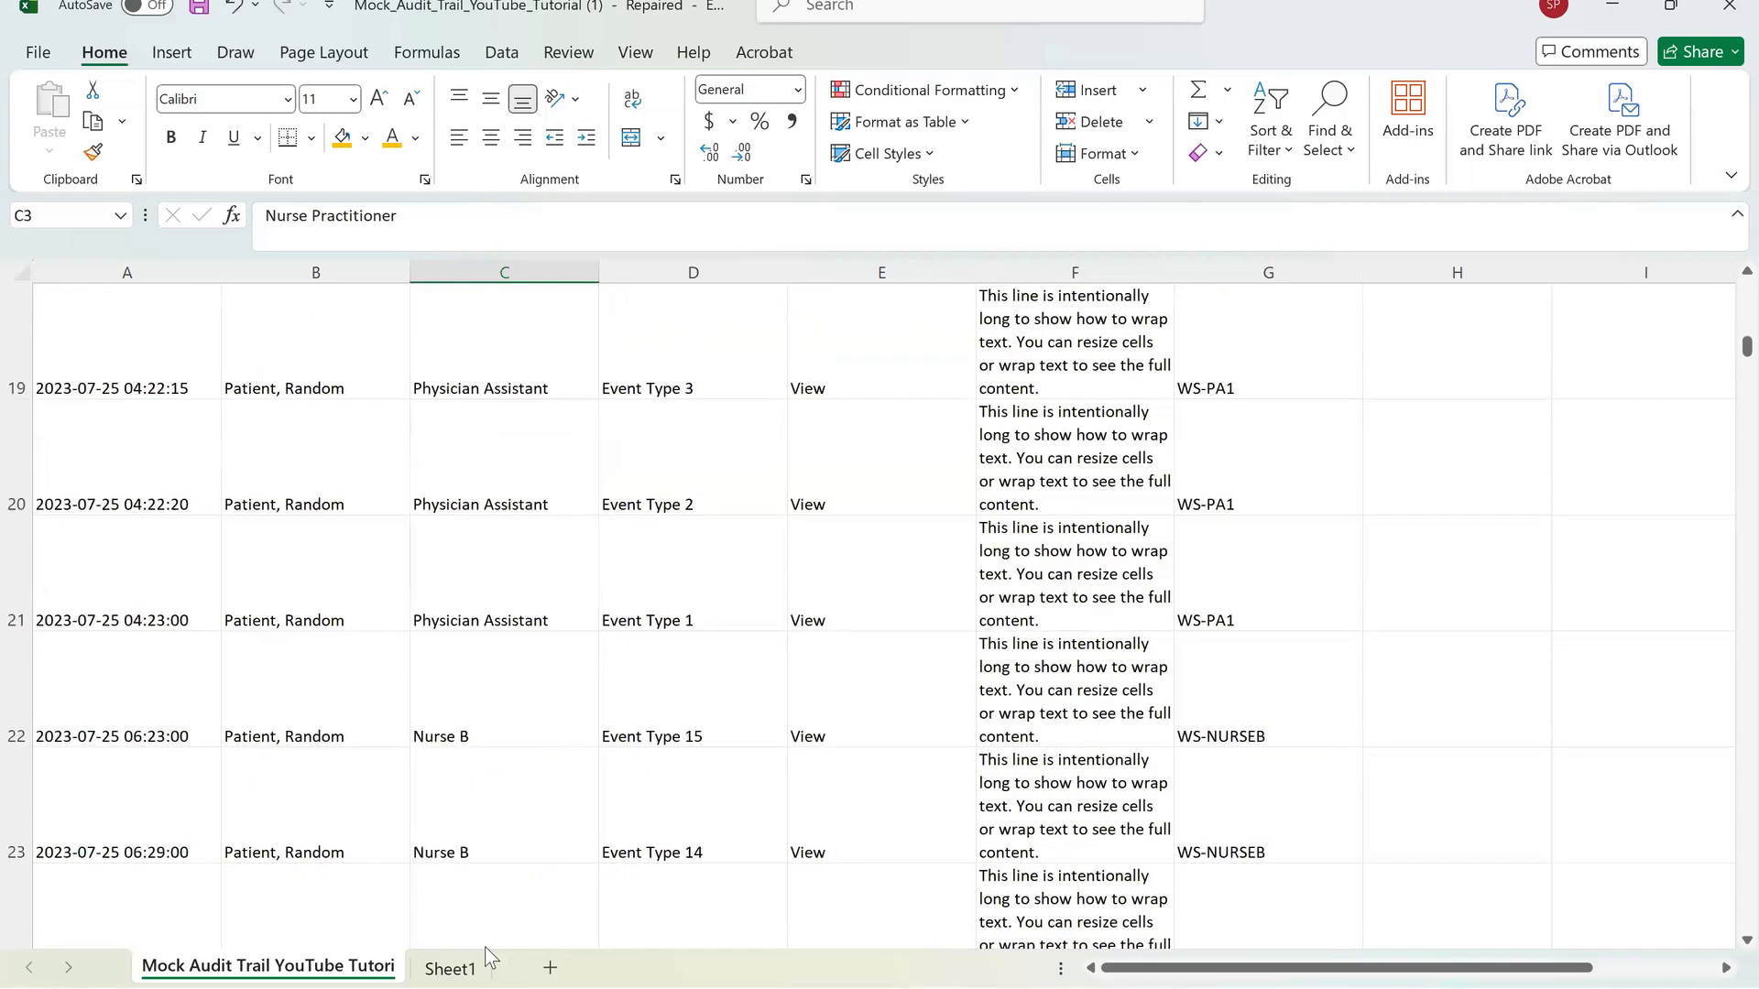
pyautogui.scroll(14, 486, 947)
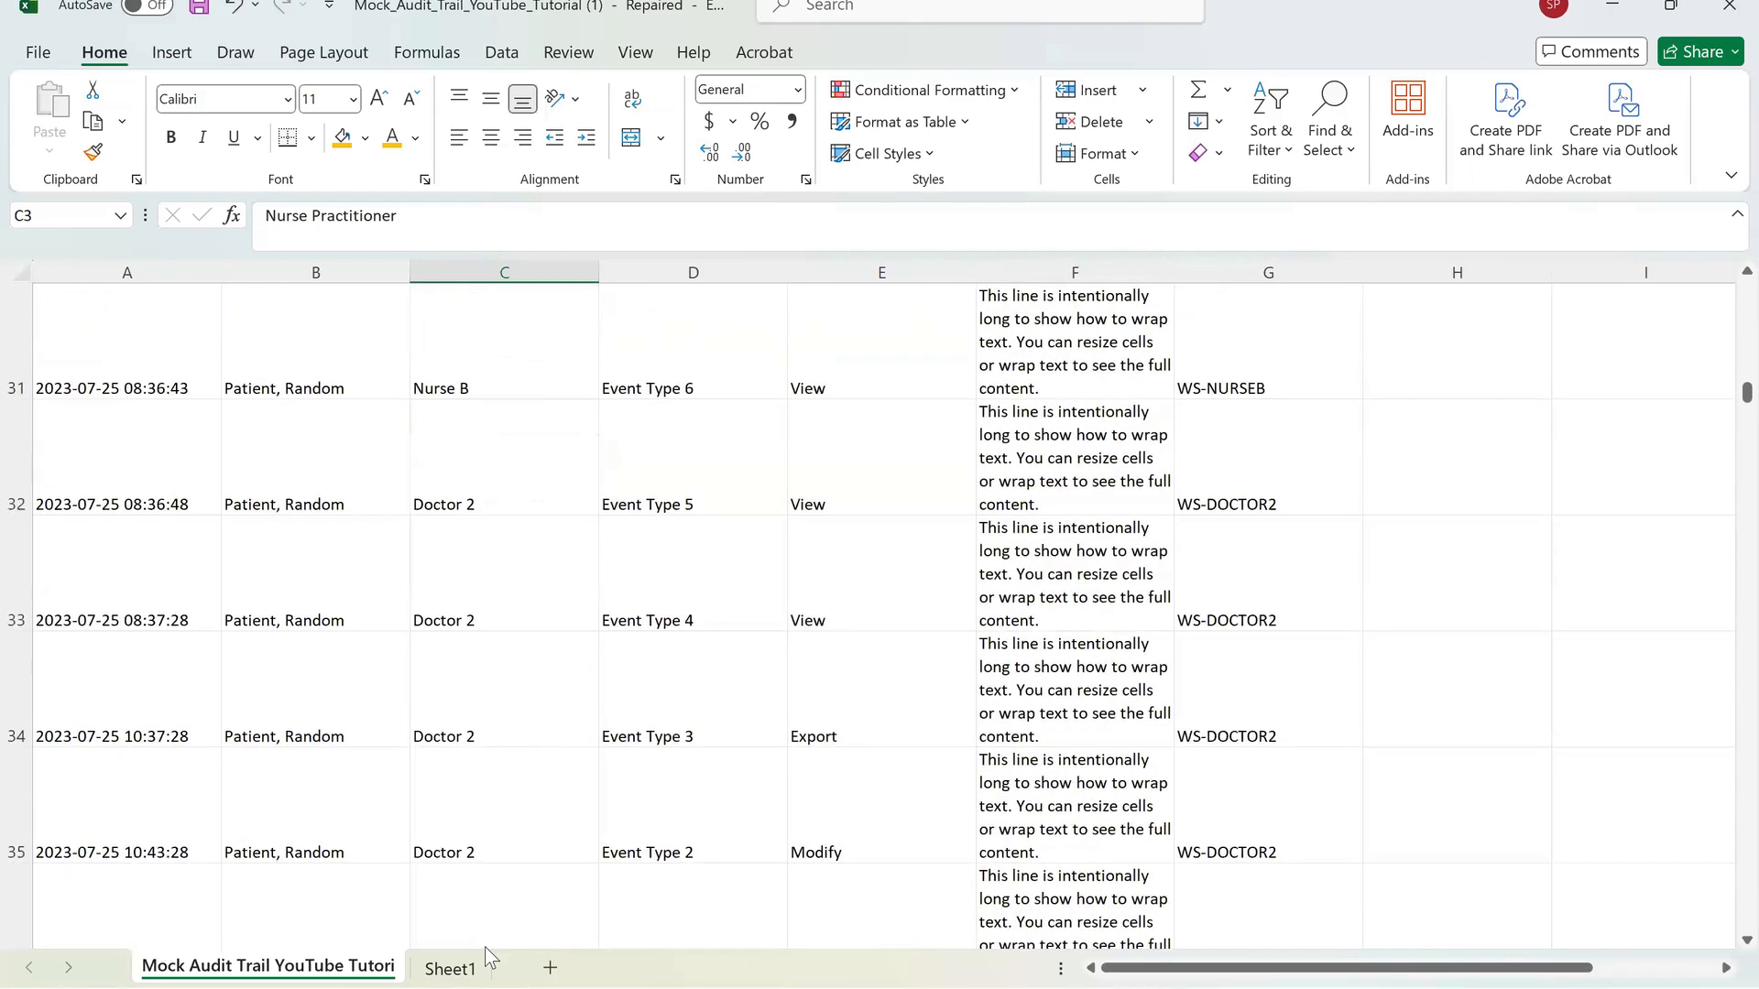
pyautogui.scroll(1, 485, 947)
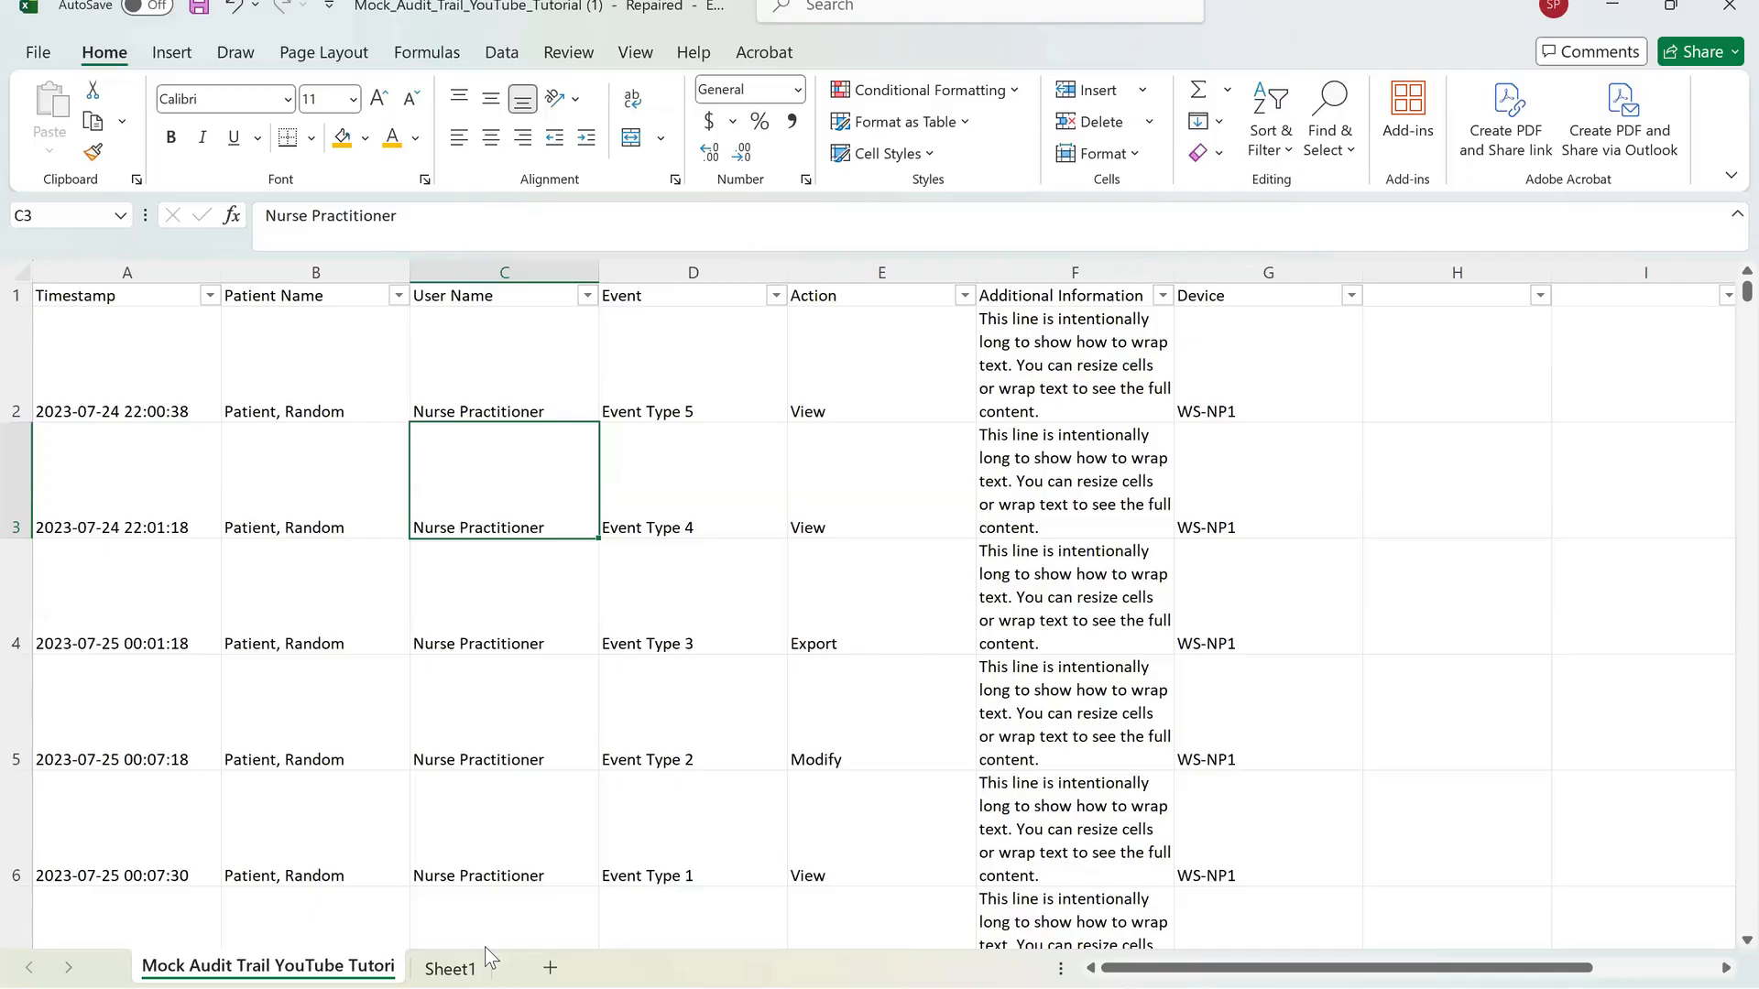
pyautogui.moveTo(15, 308); pyautogui.dragTo(16, 331)
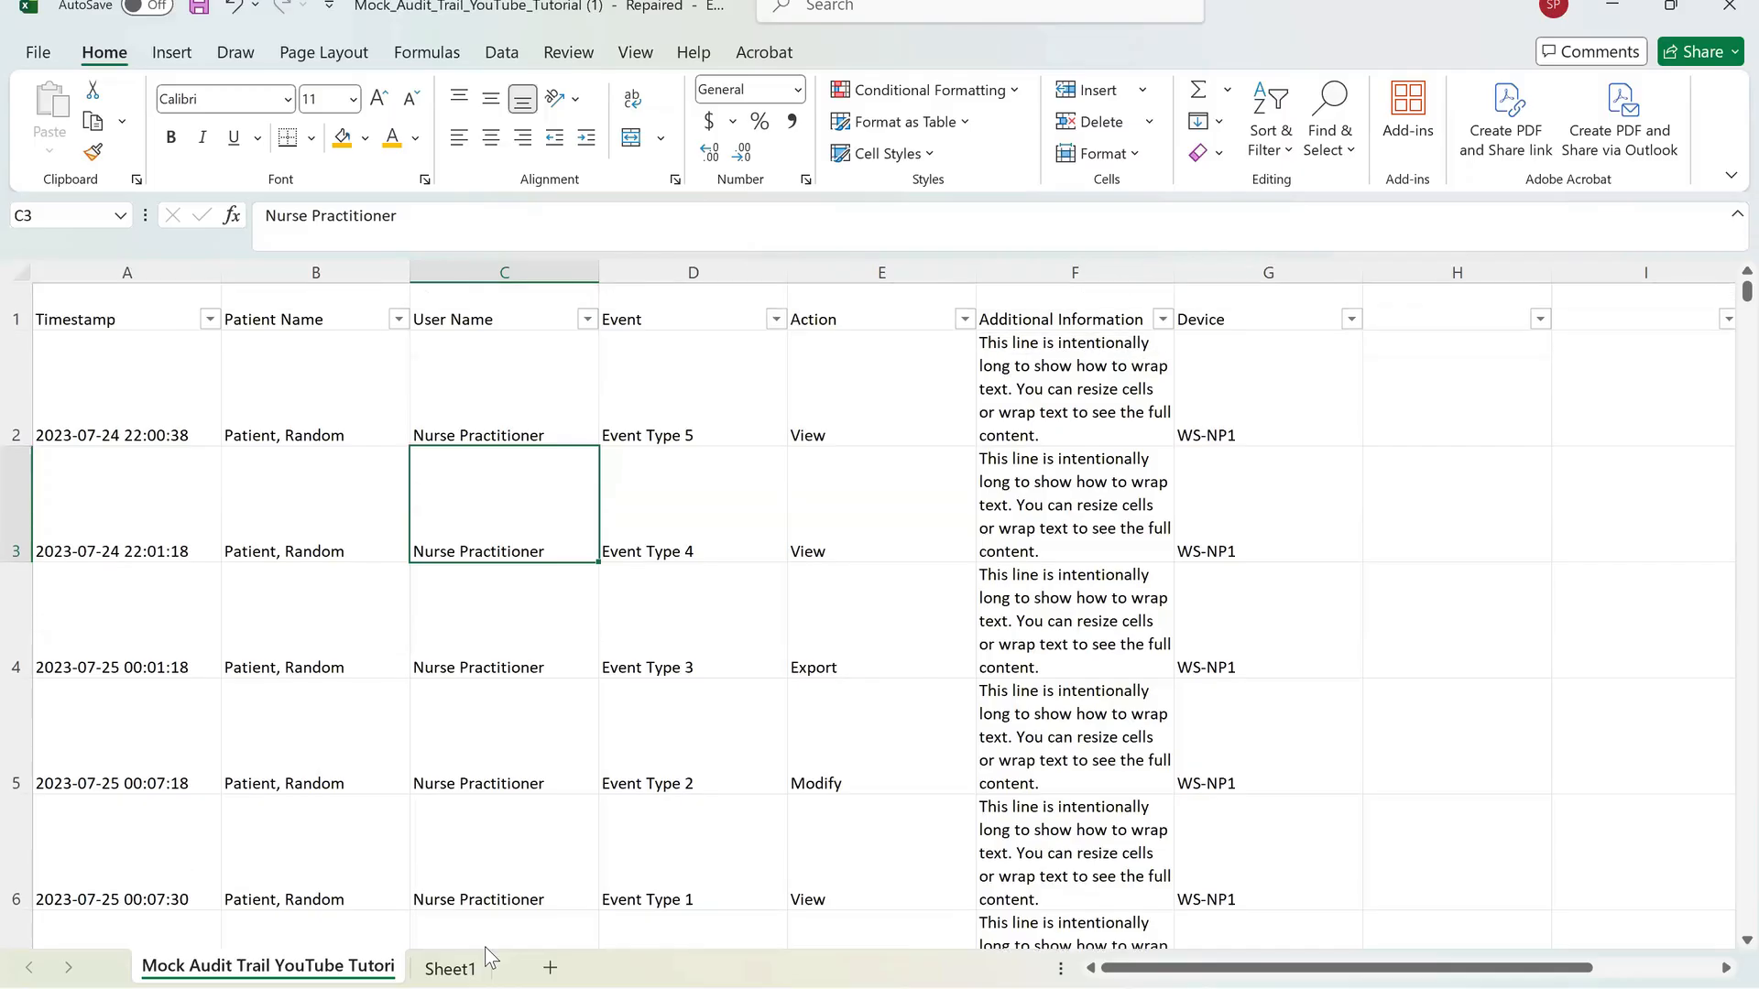
pyautogui.scroll(-15, 485, 947)
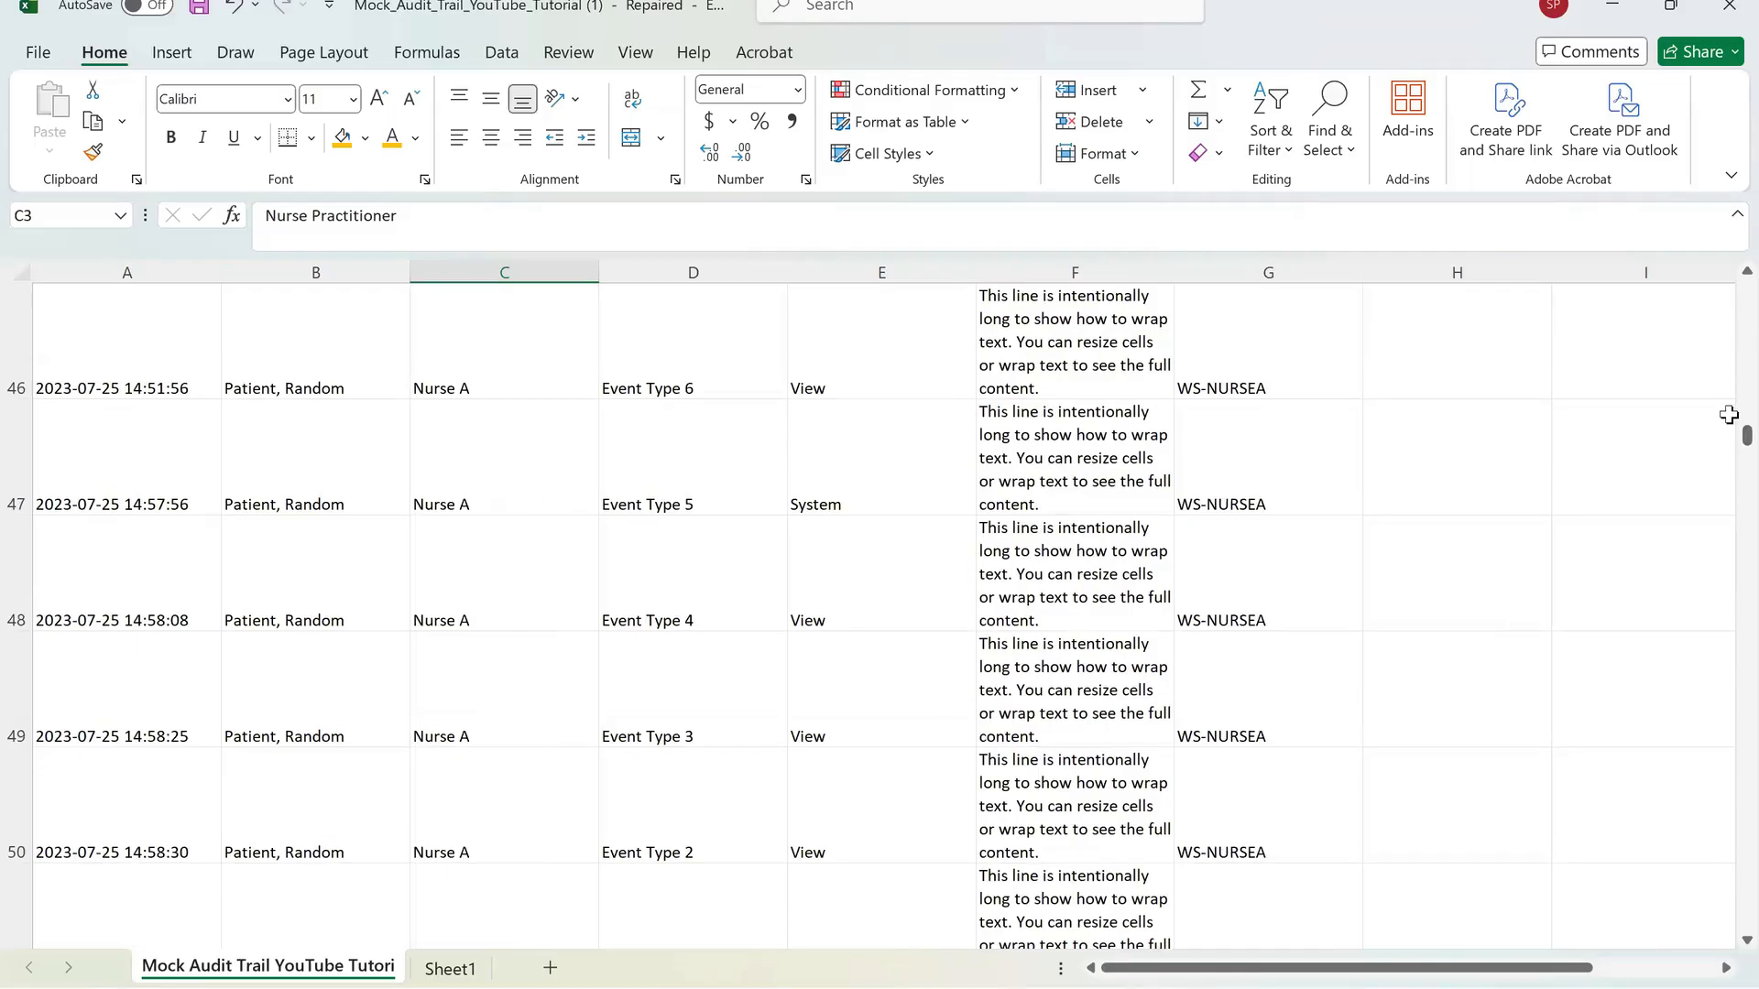
pyautogui.moveTo(1725, 443); pyautogui.dragTo(1726, 286)
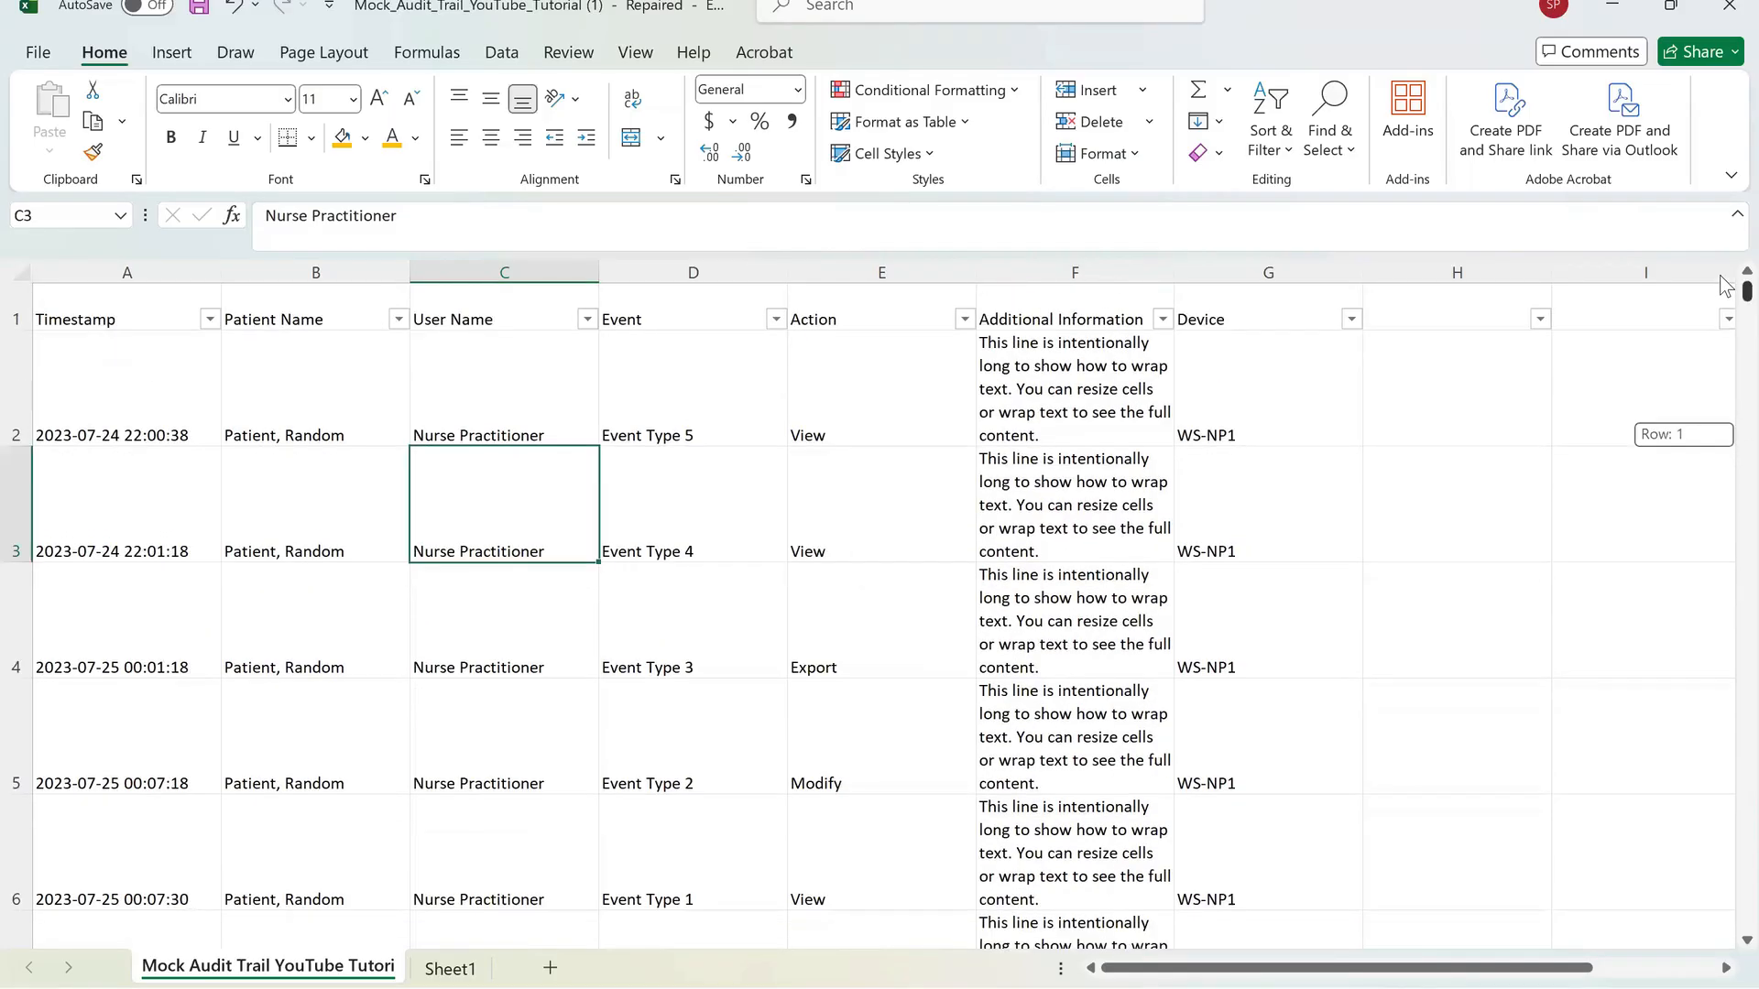
pyautogui.moveTo(275, 311); pyautogui.dragTo(513, 430)
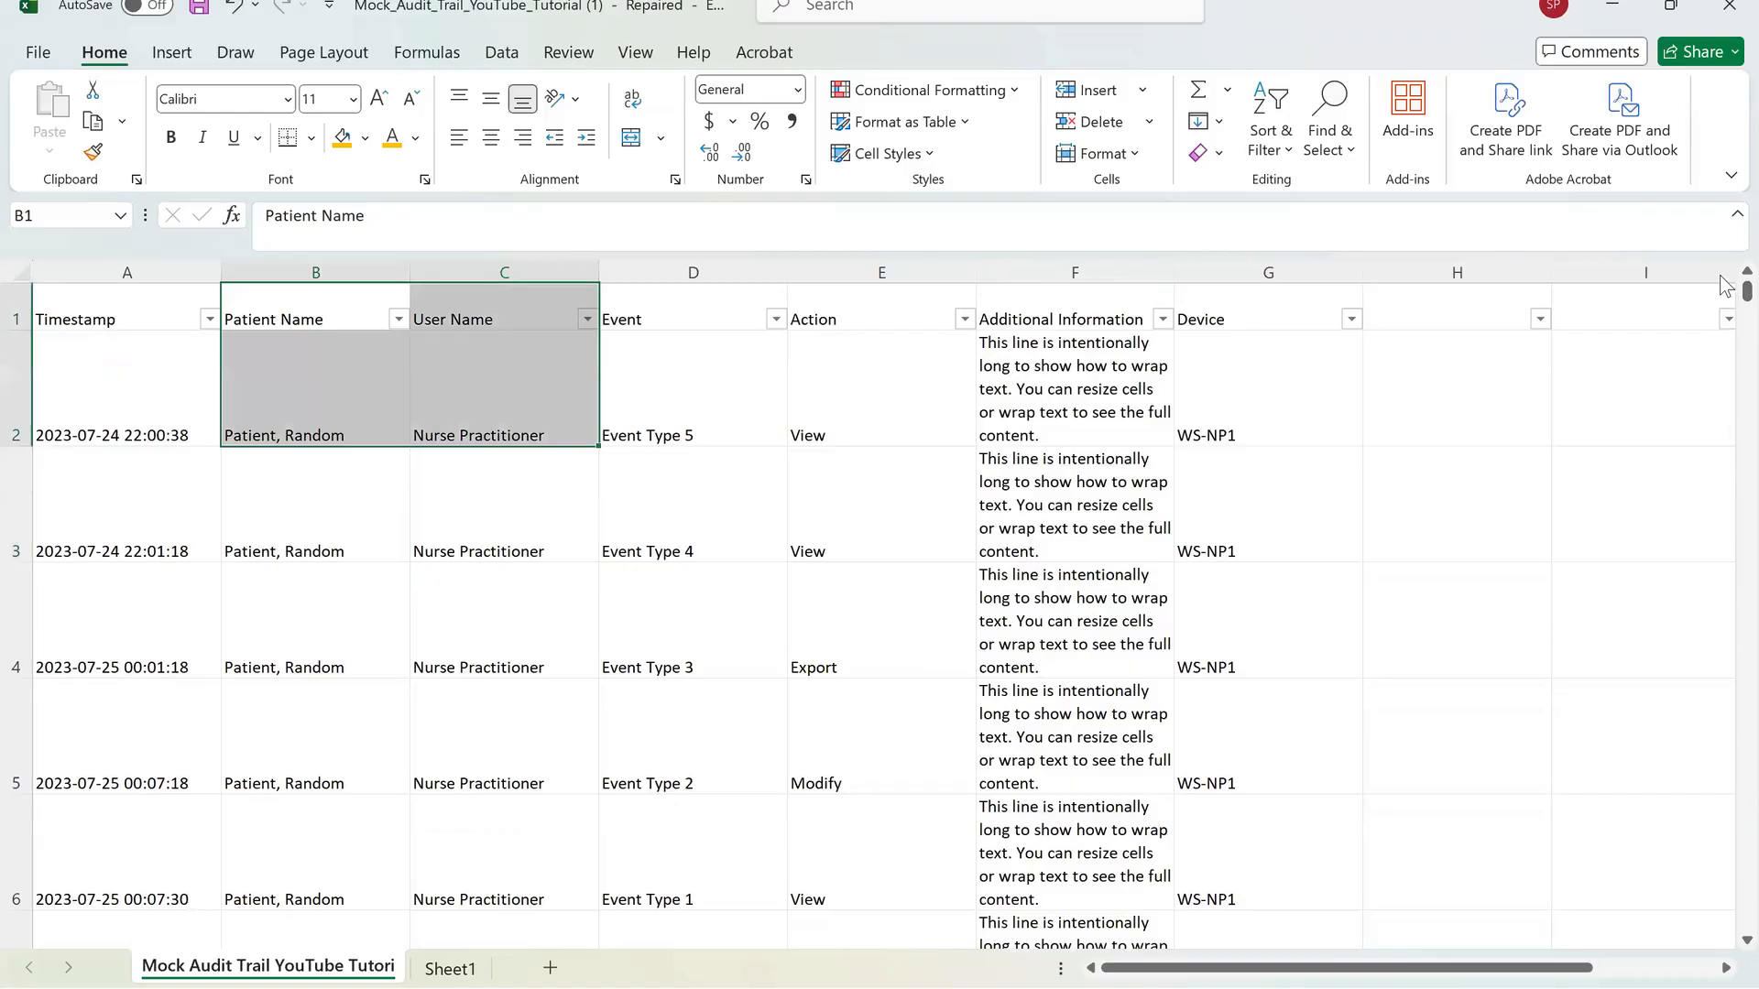
pyautogui.moveTo(1268, 310); pyautogui.dragTo(127, 310)
pyautogui.scroll(-4, 315, 619)
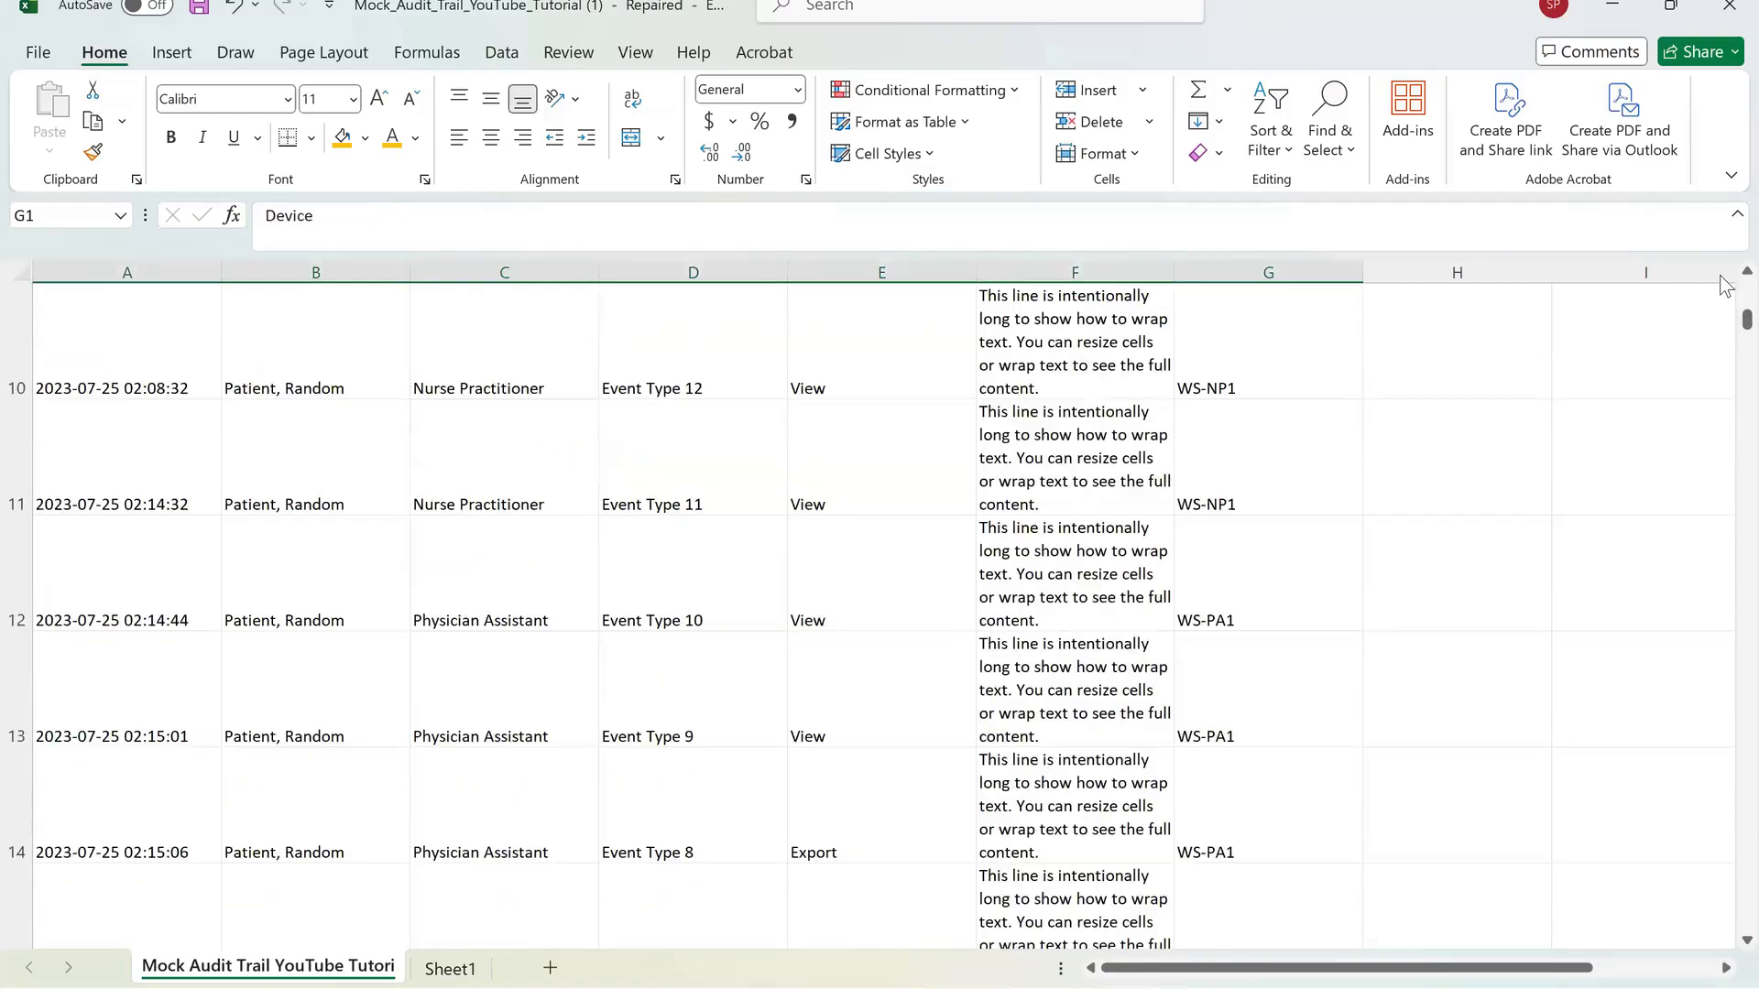
pyautogui.scroll(4, 315, 619)
pyautogui.click(315, 619)
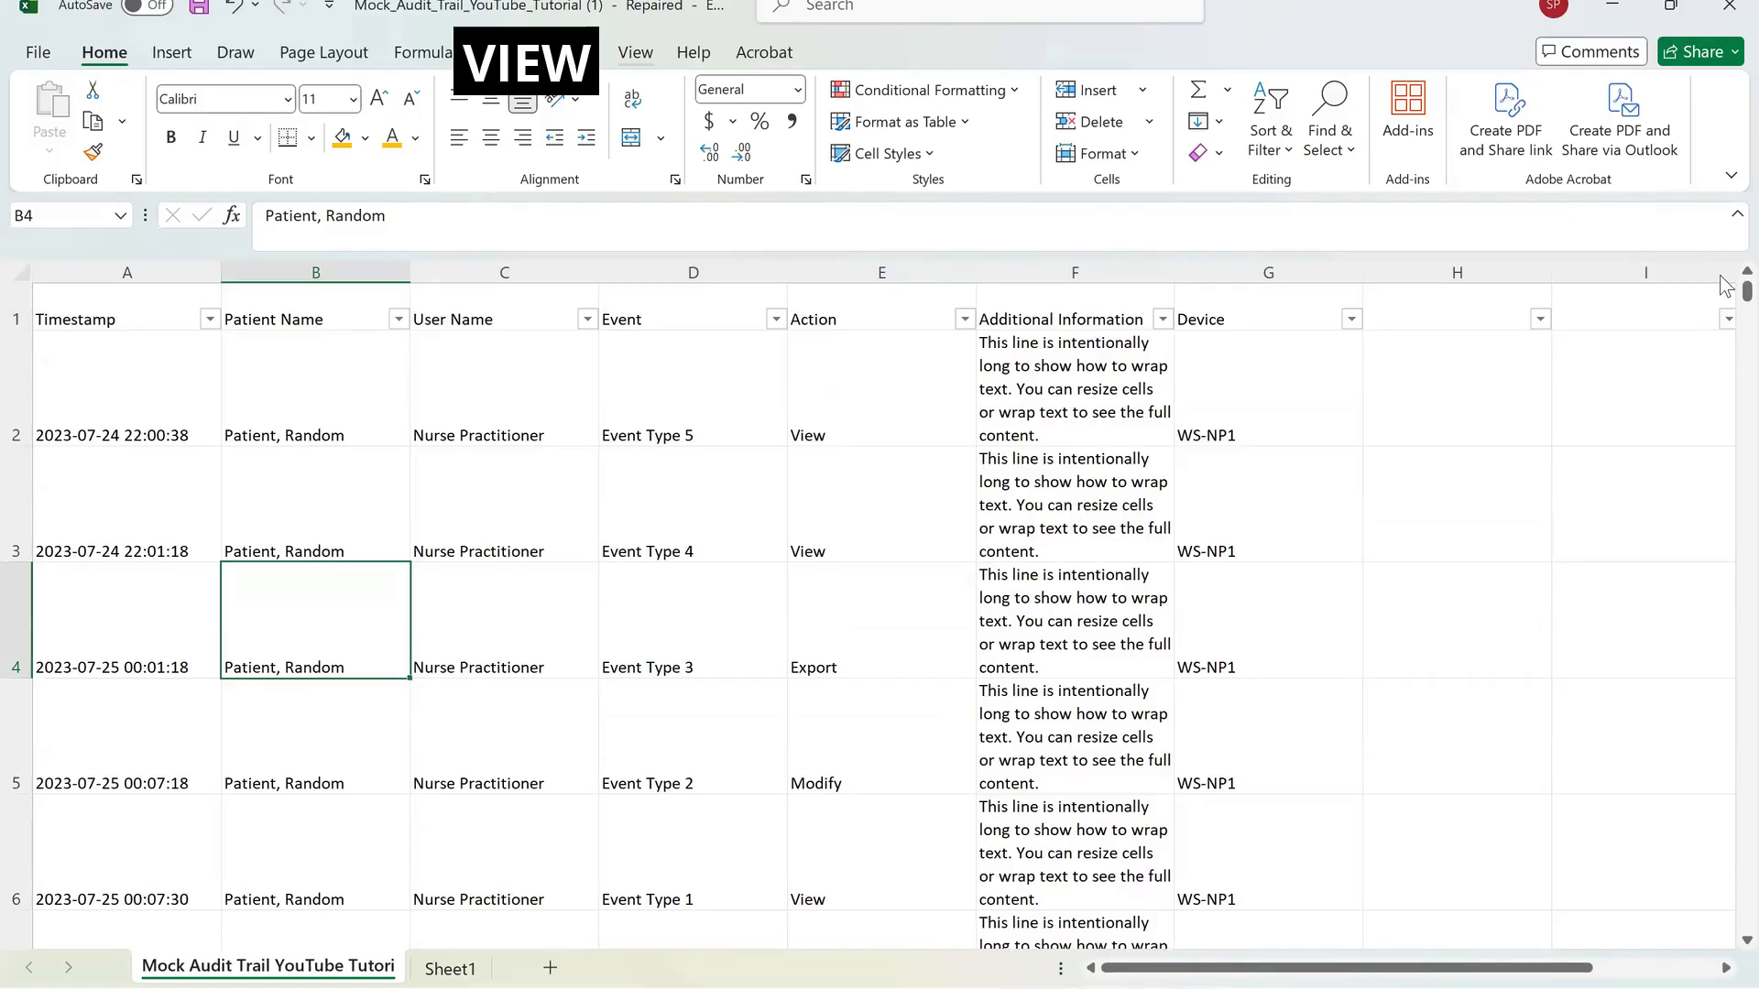
# Freeze the top row so the column headers stay visible while scrolling through the data.
pyautogui.hotkey('alt', 'w')
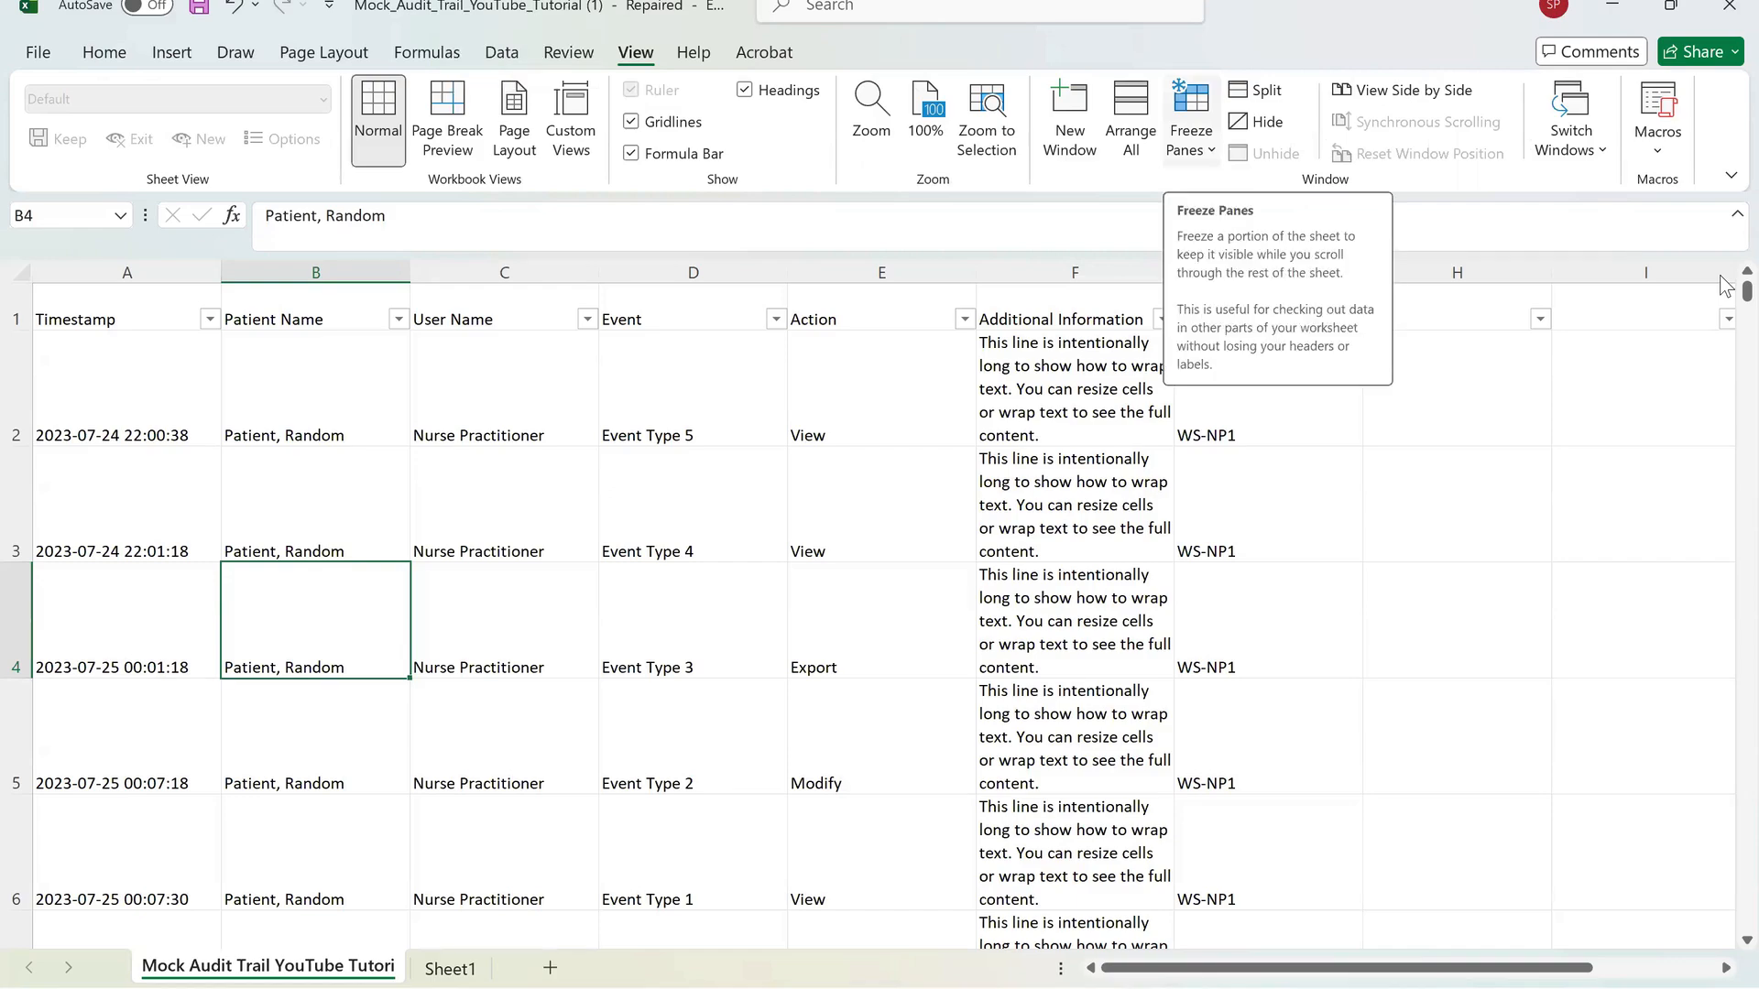
pyautogui.click(1190, 119)
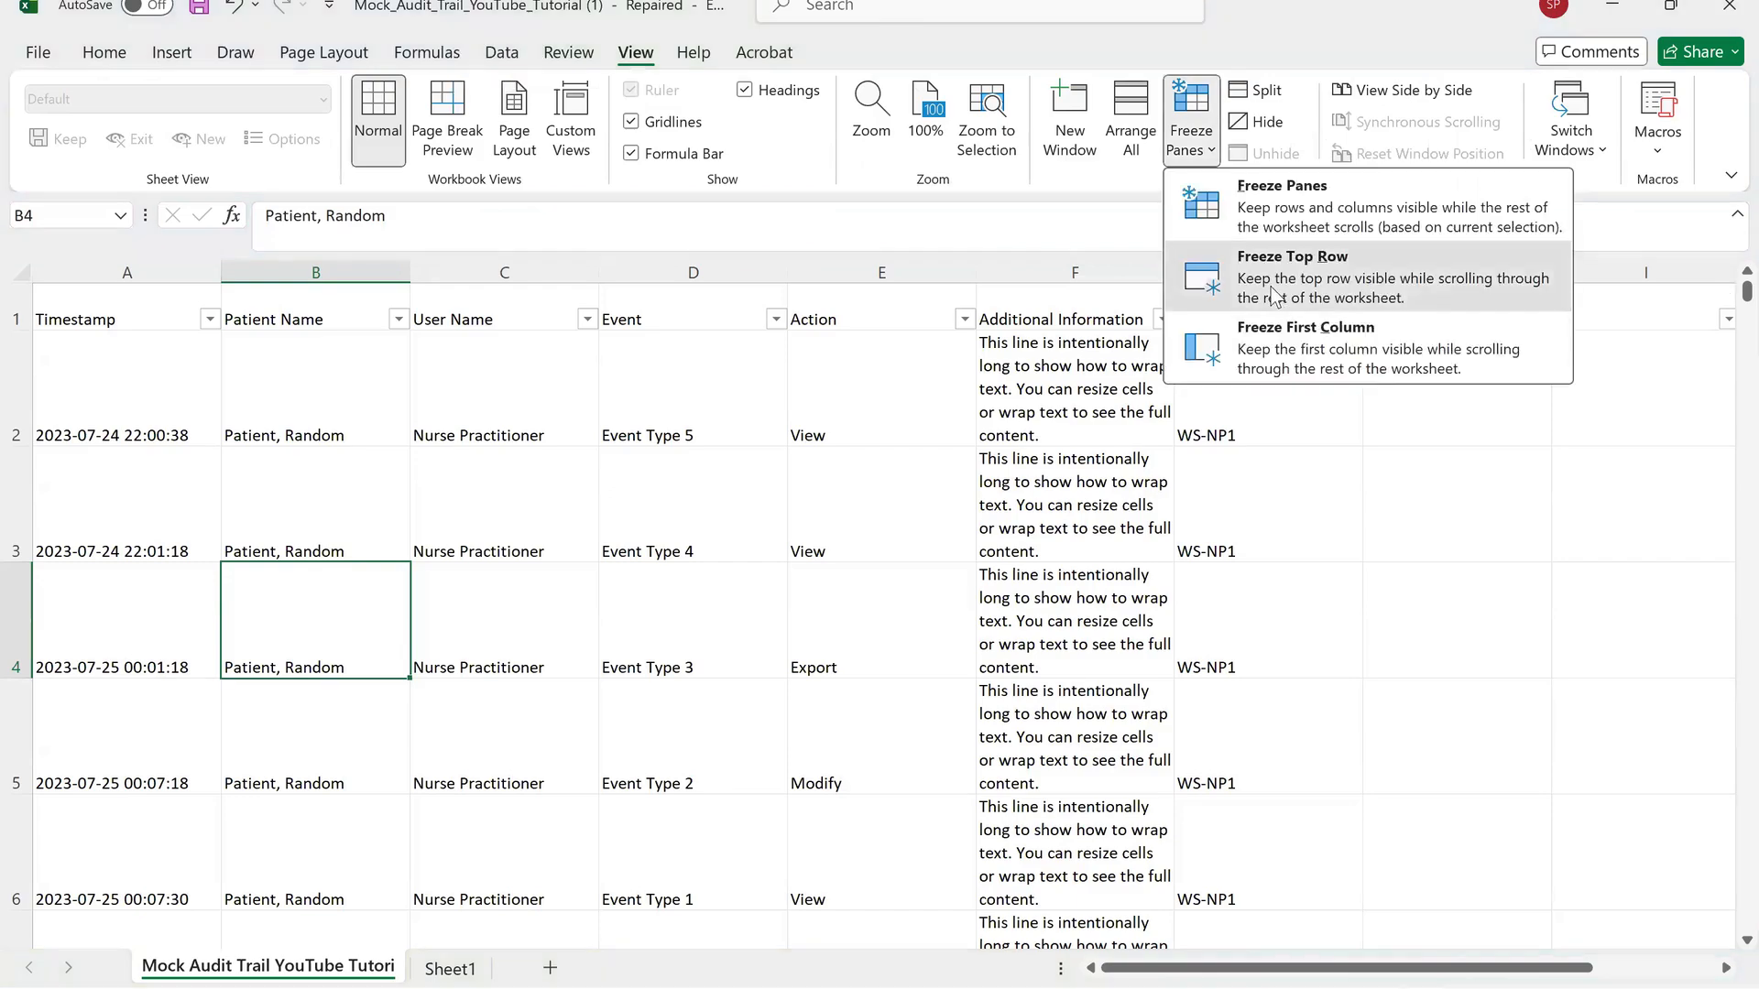
pyautogui.click(1273, 295)
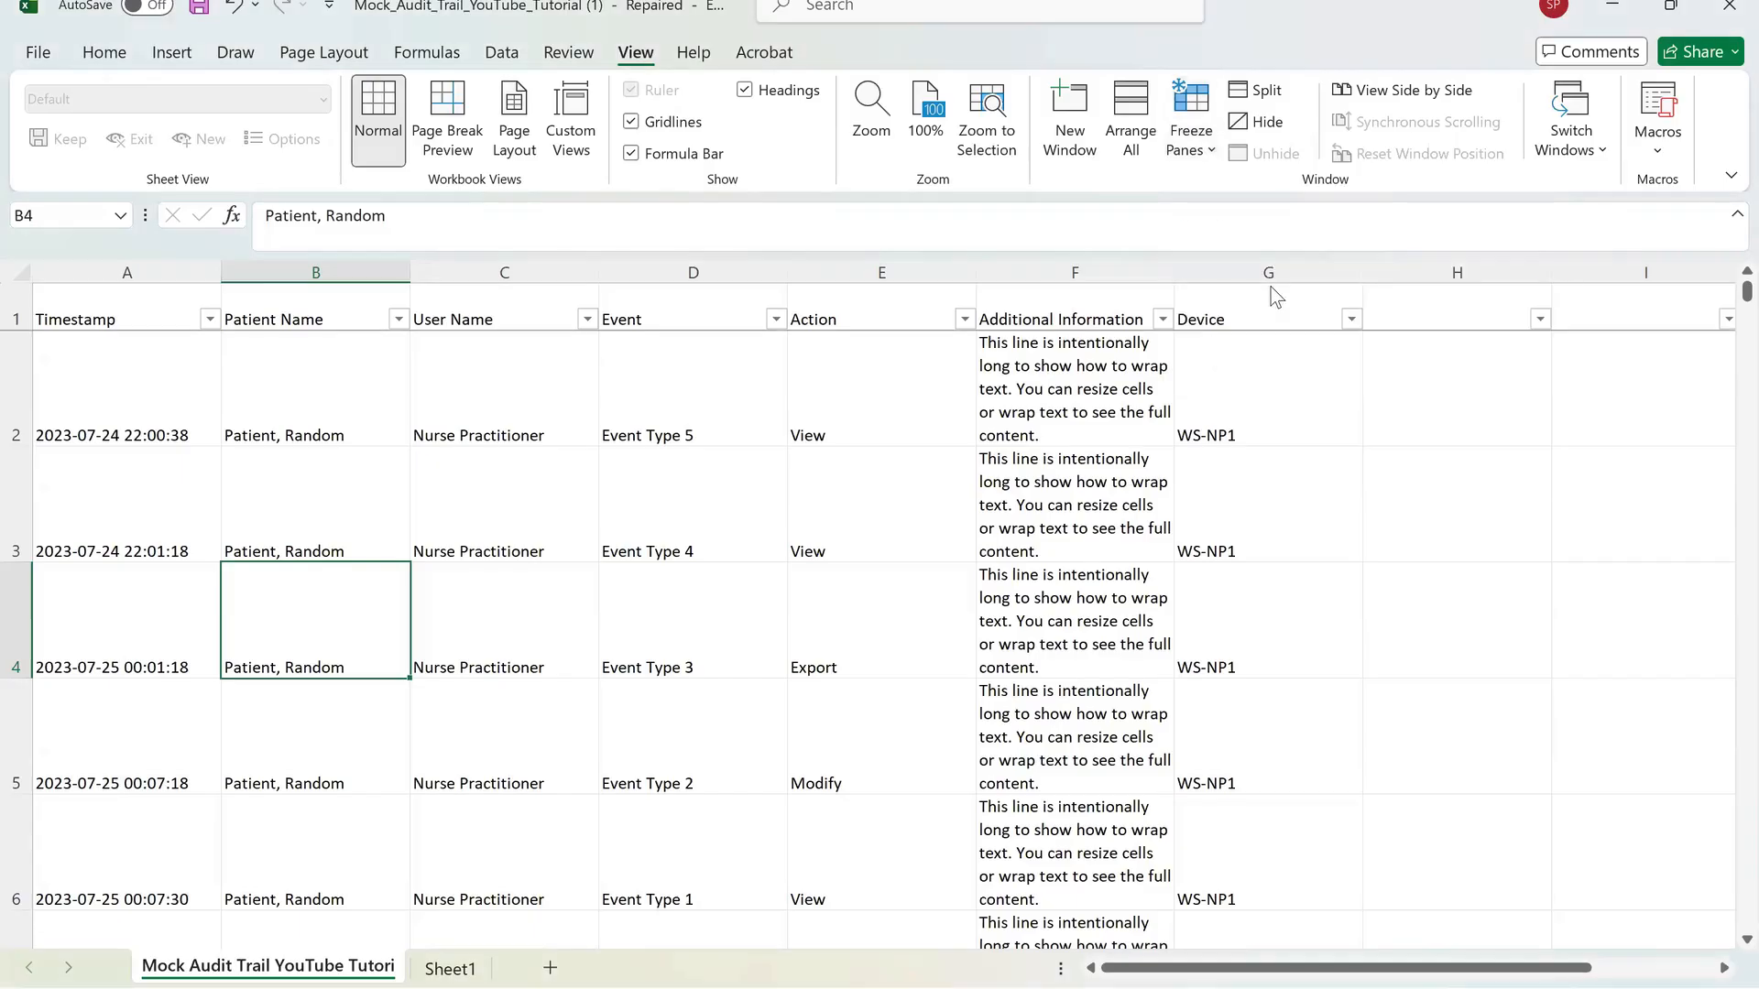
pyautogui.scroll(-9, 1273, 295)
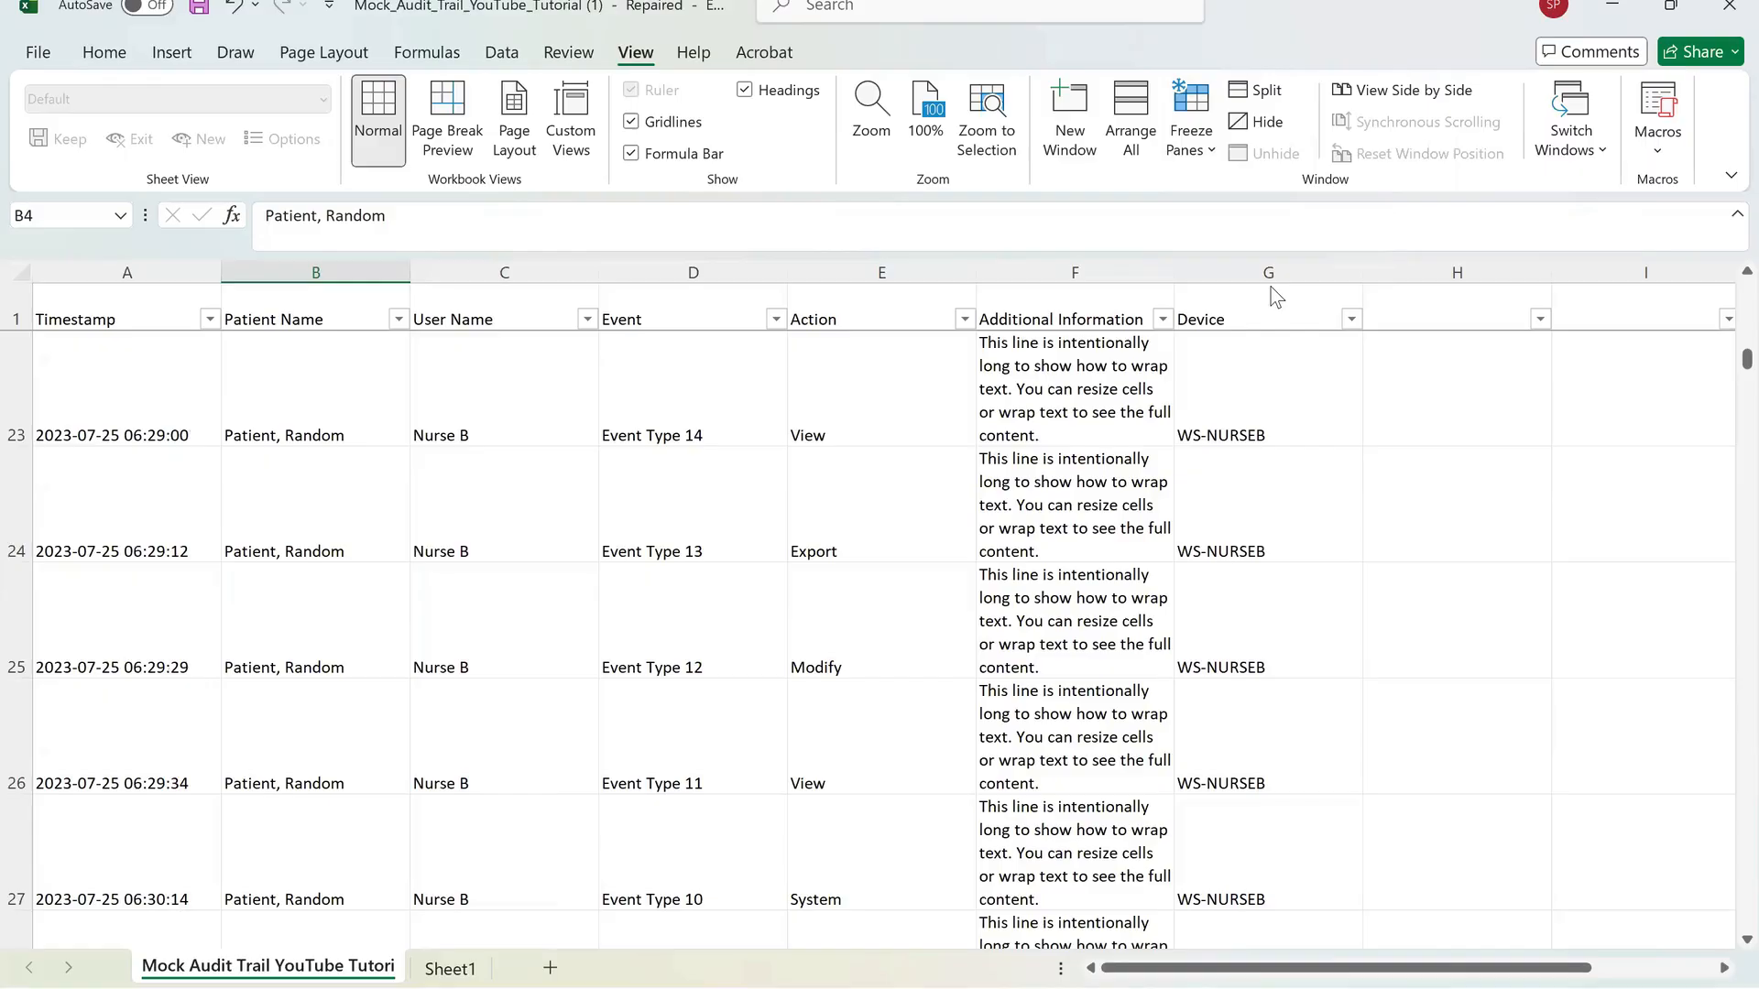
pyautogui.scroll(-9, 1275, 295)
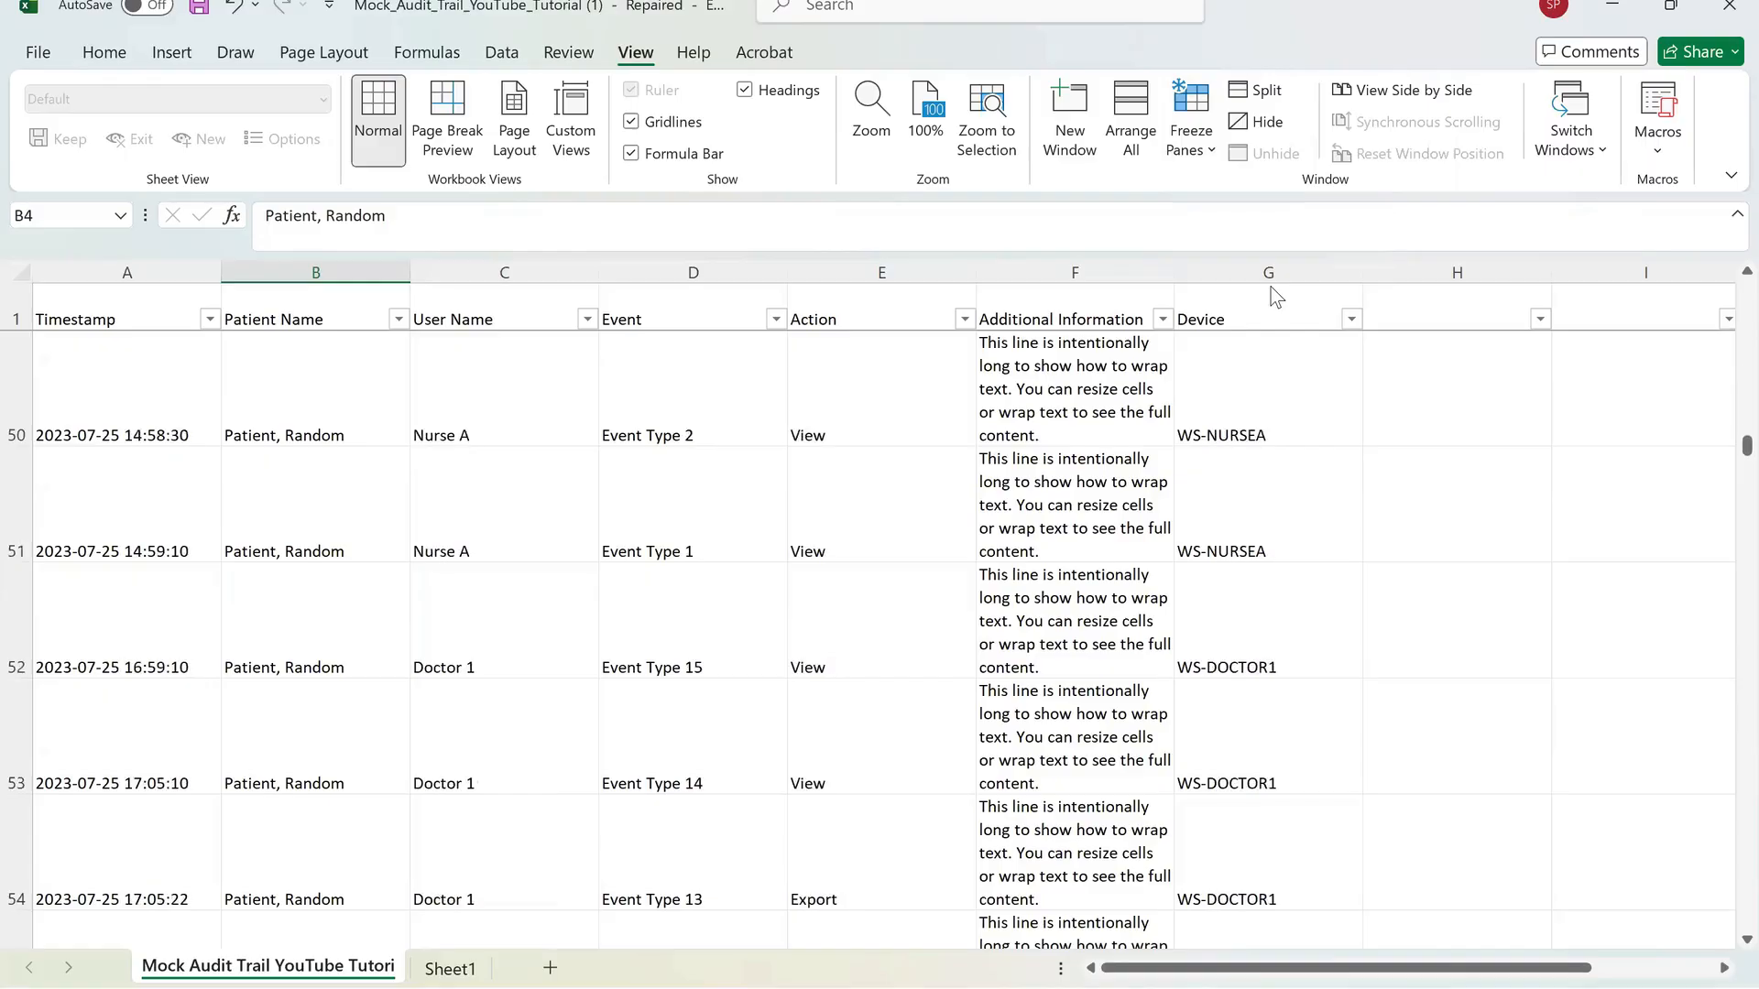
pyautogui.scroll(-4, 1275, 295)
pyautogui.scroll(9, 1275, 295)
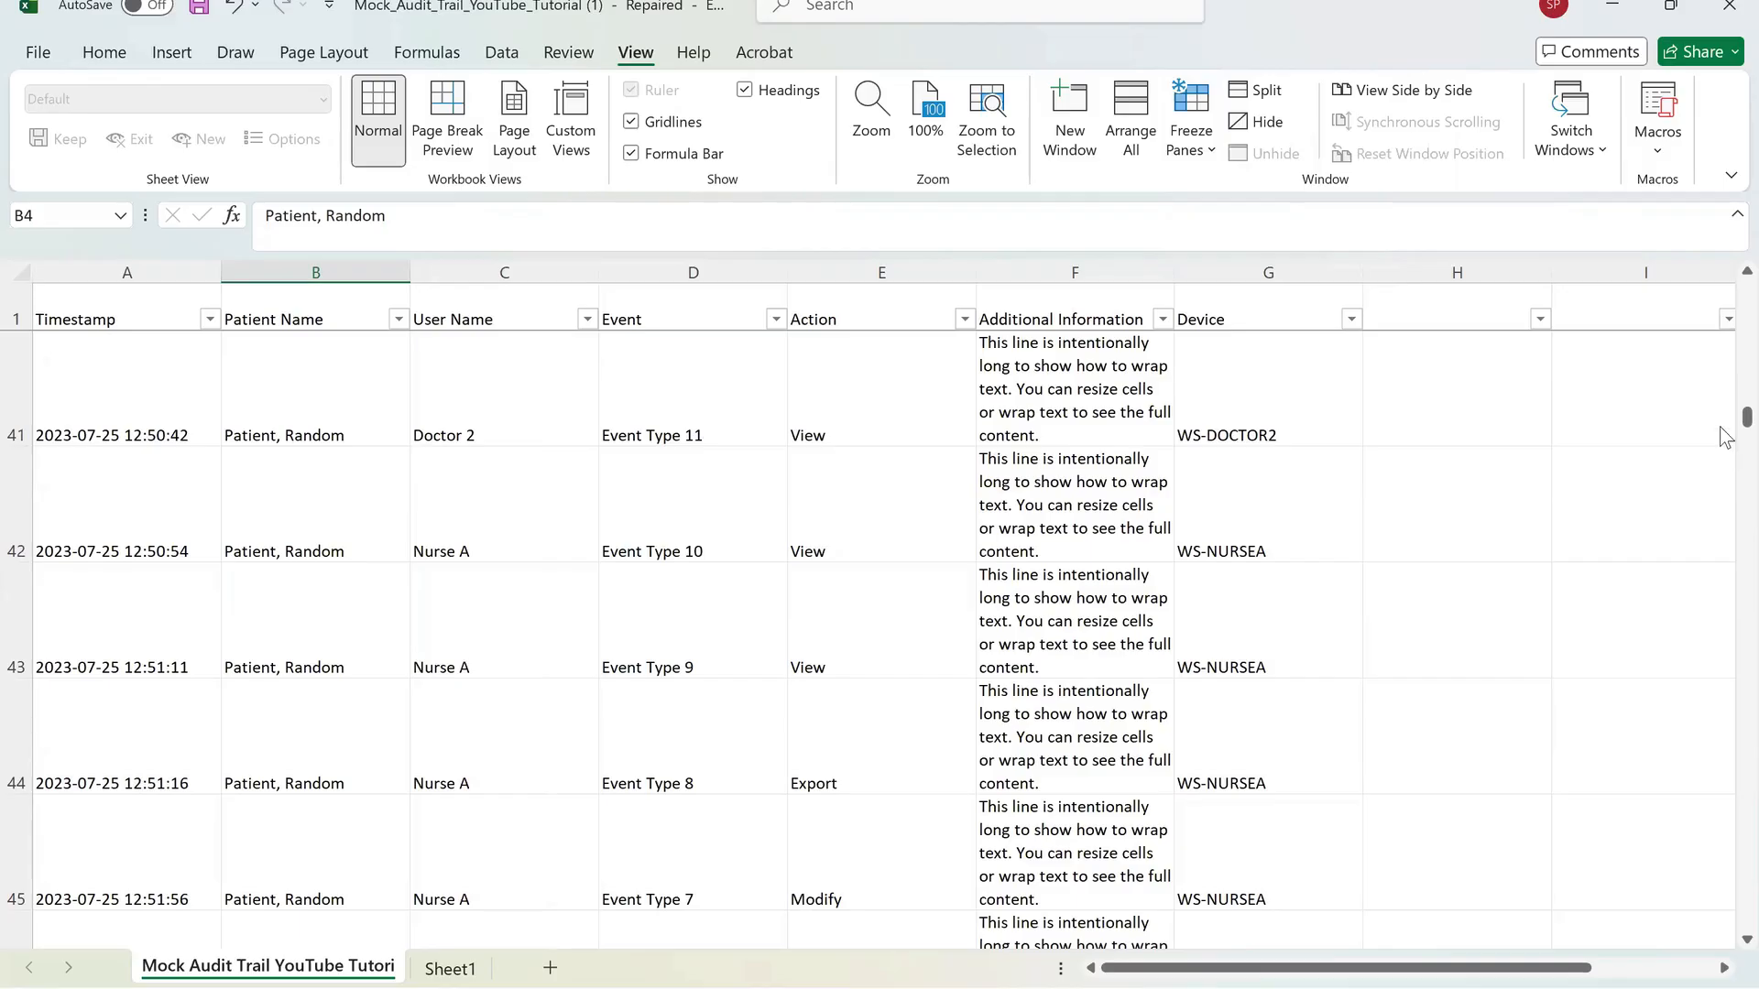
pyautogui.moveTo(1745, 417); pyautogui.dragTo(1728, 311)
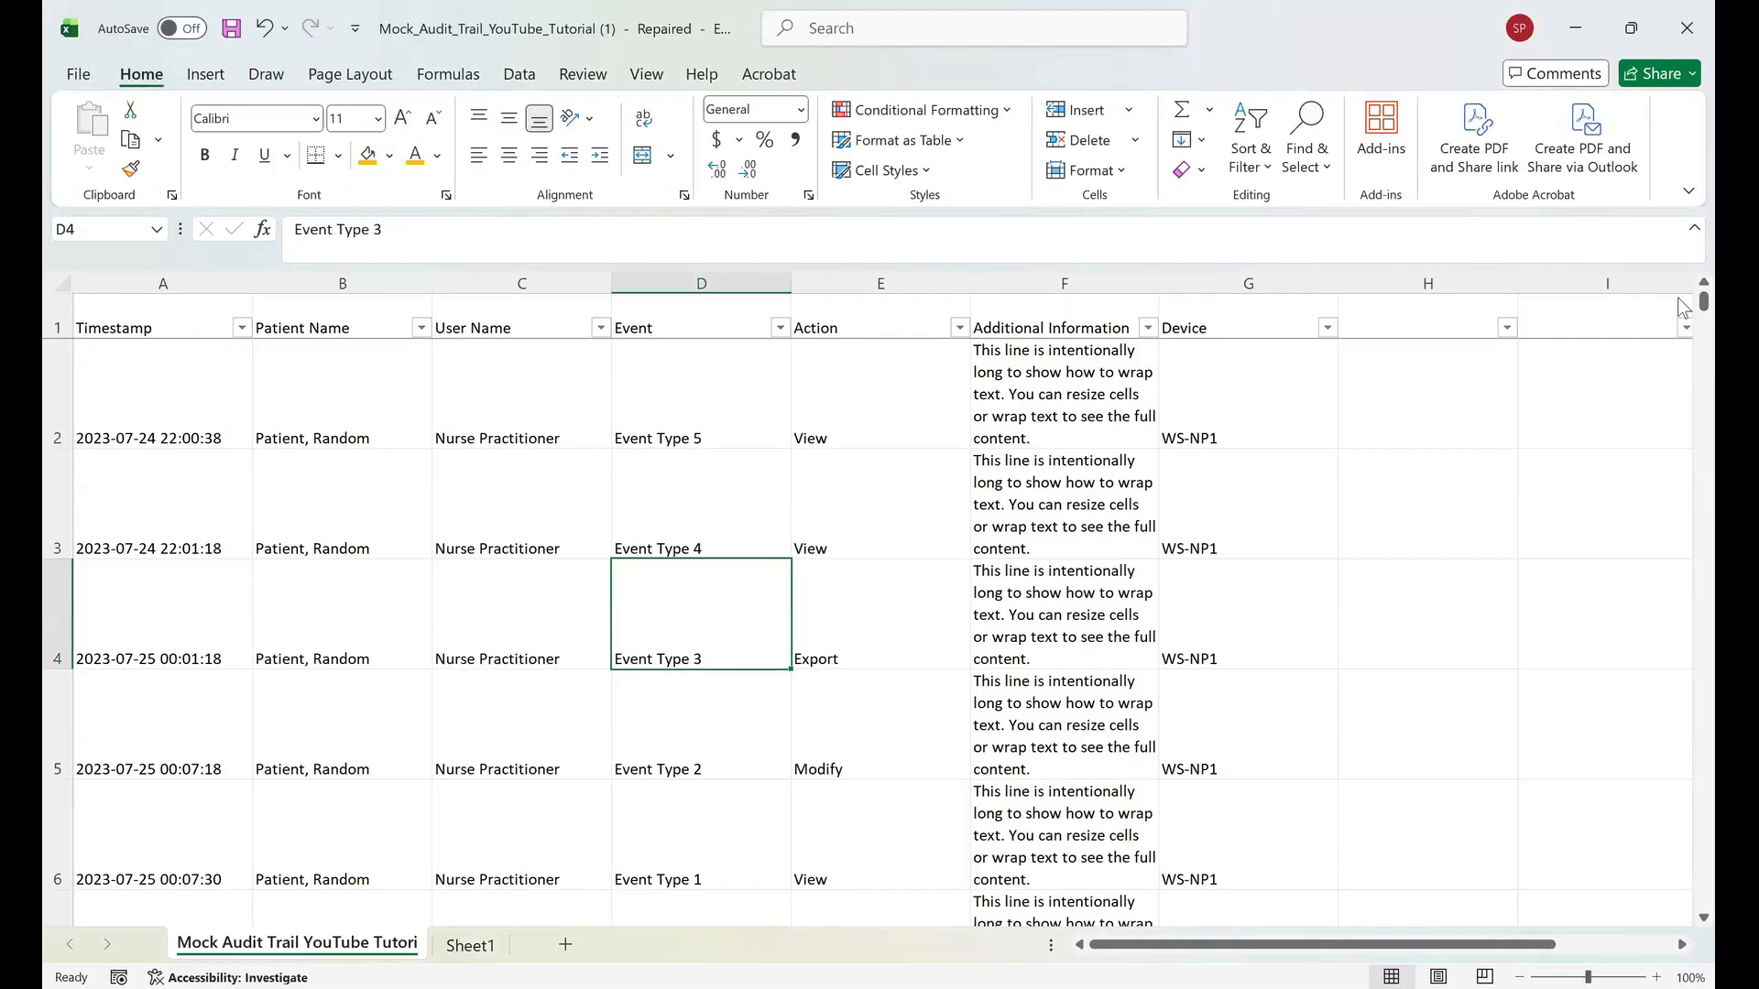
# Fill cell F2 in the Additional Information column with yellow.
pyautogui.press('Down')
pyautogui.press('Left')
pyautogui.press('Left')
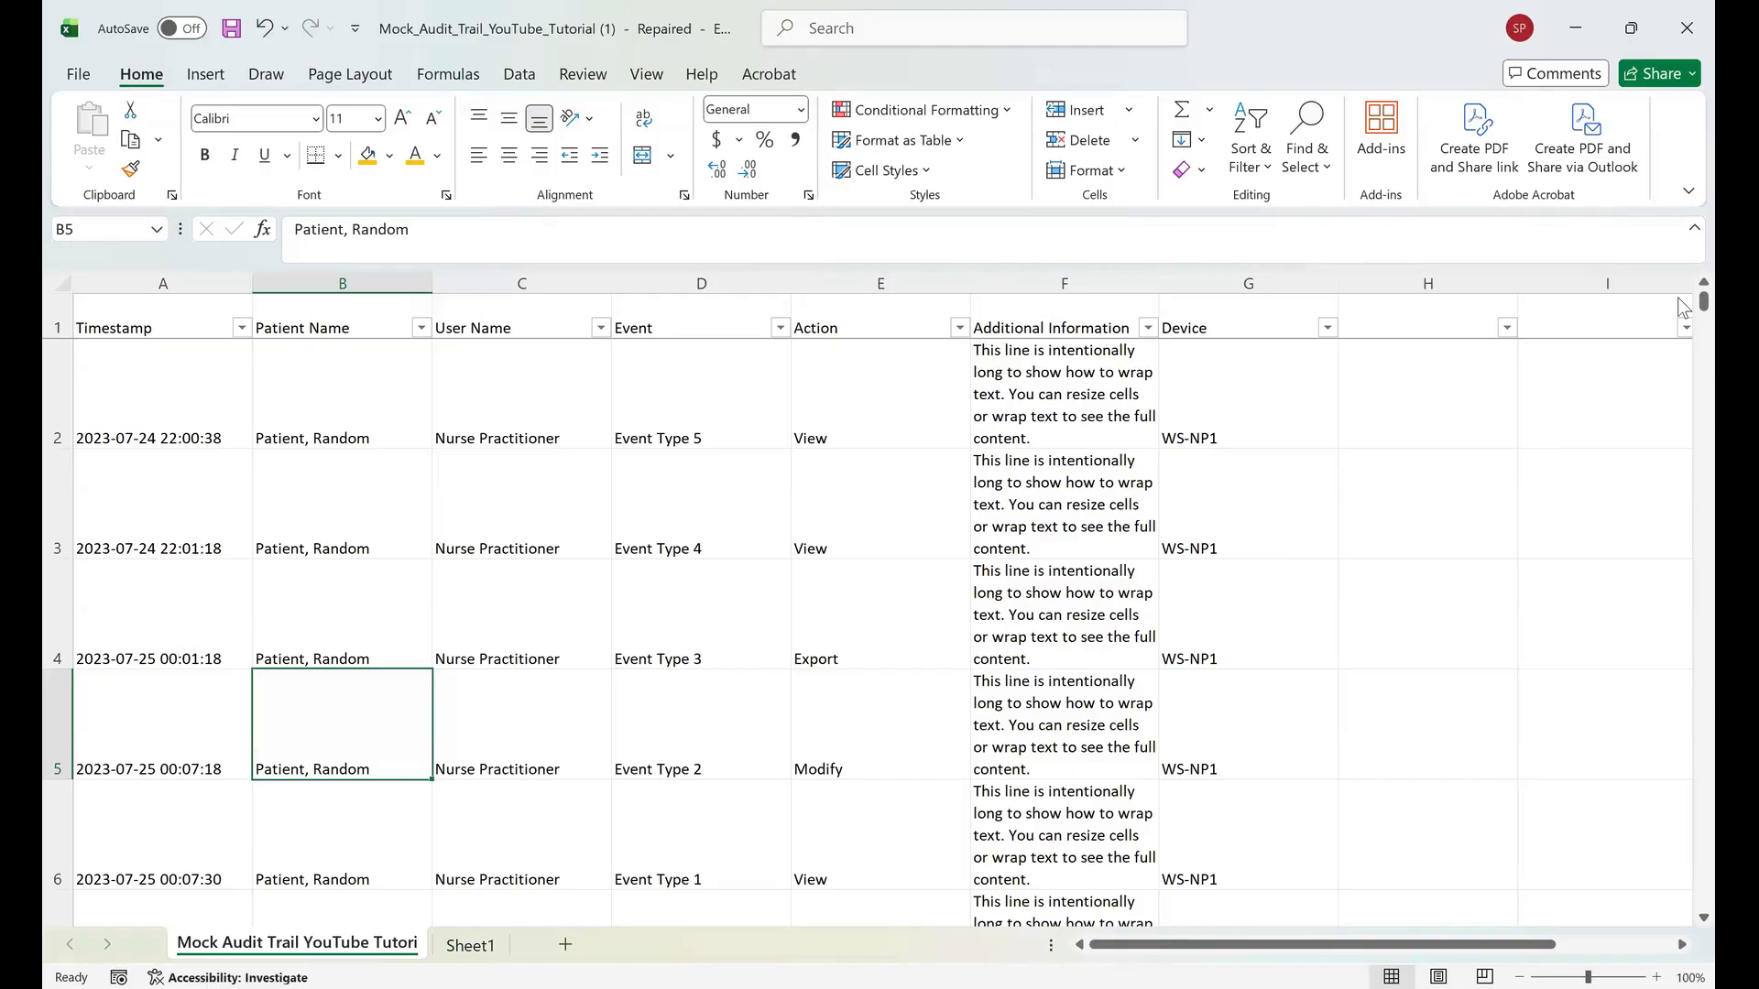
pyautogui.press('Up')
pyautogui.press('Up')
pyautogui.press('Up')
pyautogui.press('Right')
pyautogui.press('Right')
pyautogui.press('Right')
pyautogui.press('Right')
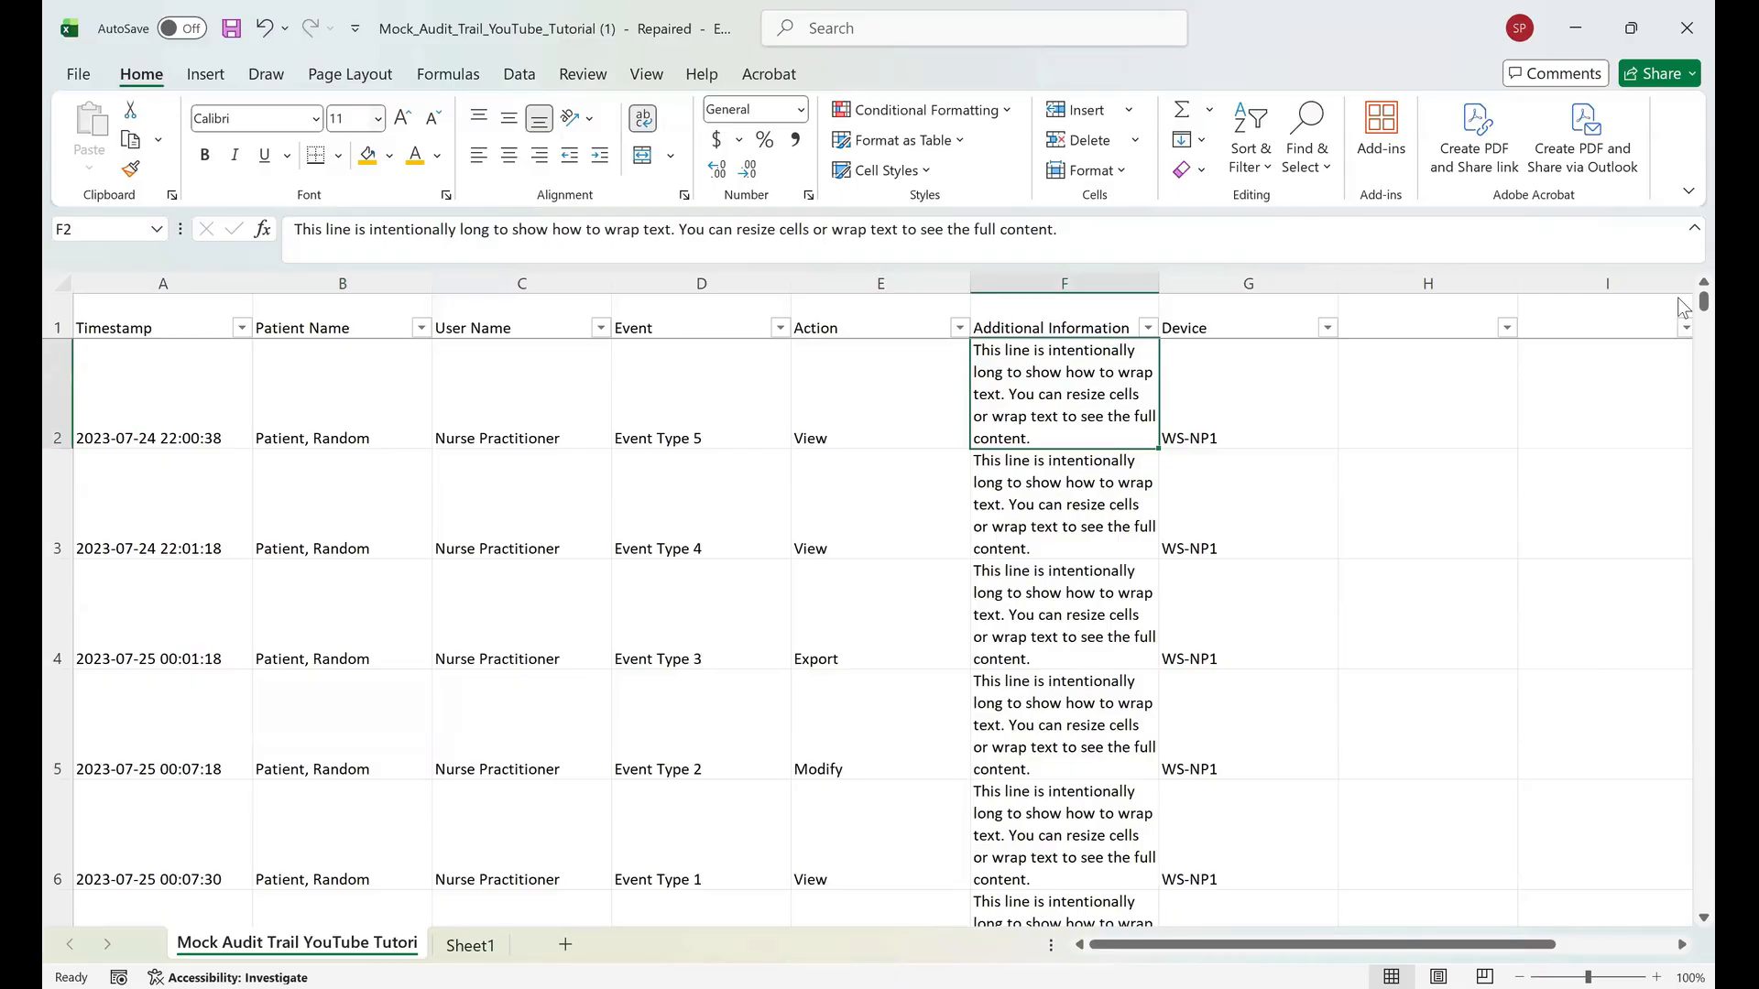
pyautogui.hotkey('alt', 'h')
pyautogui.press('h')
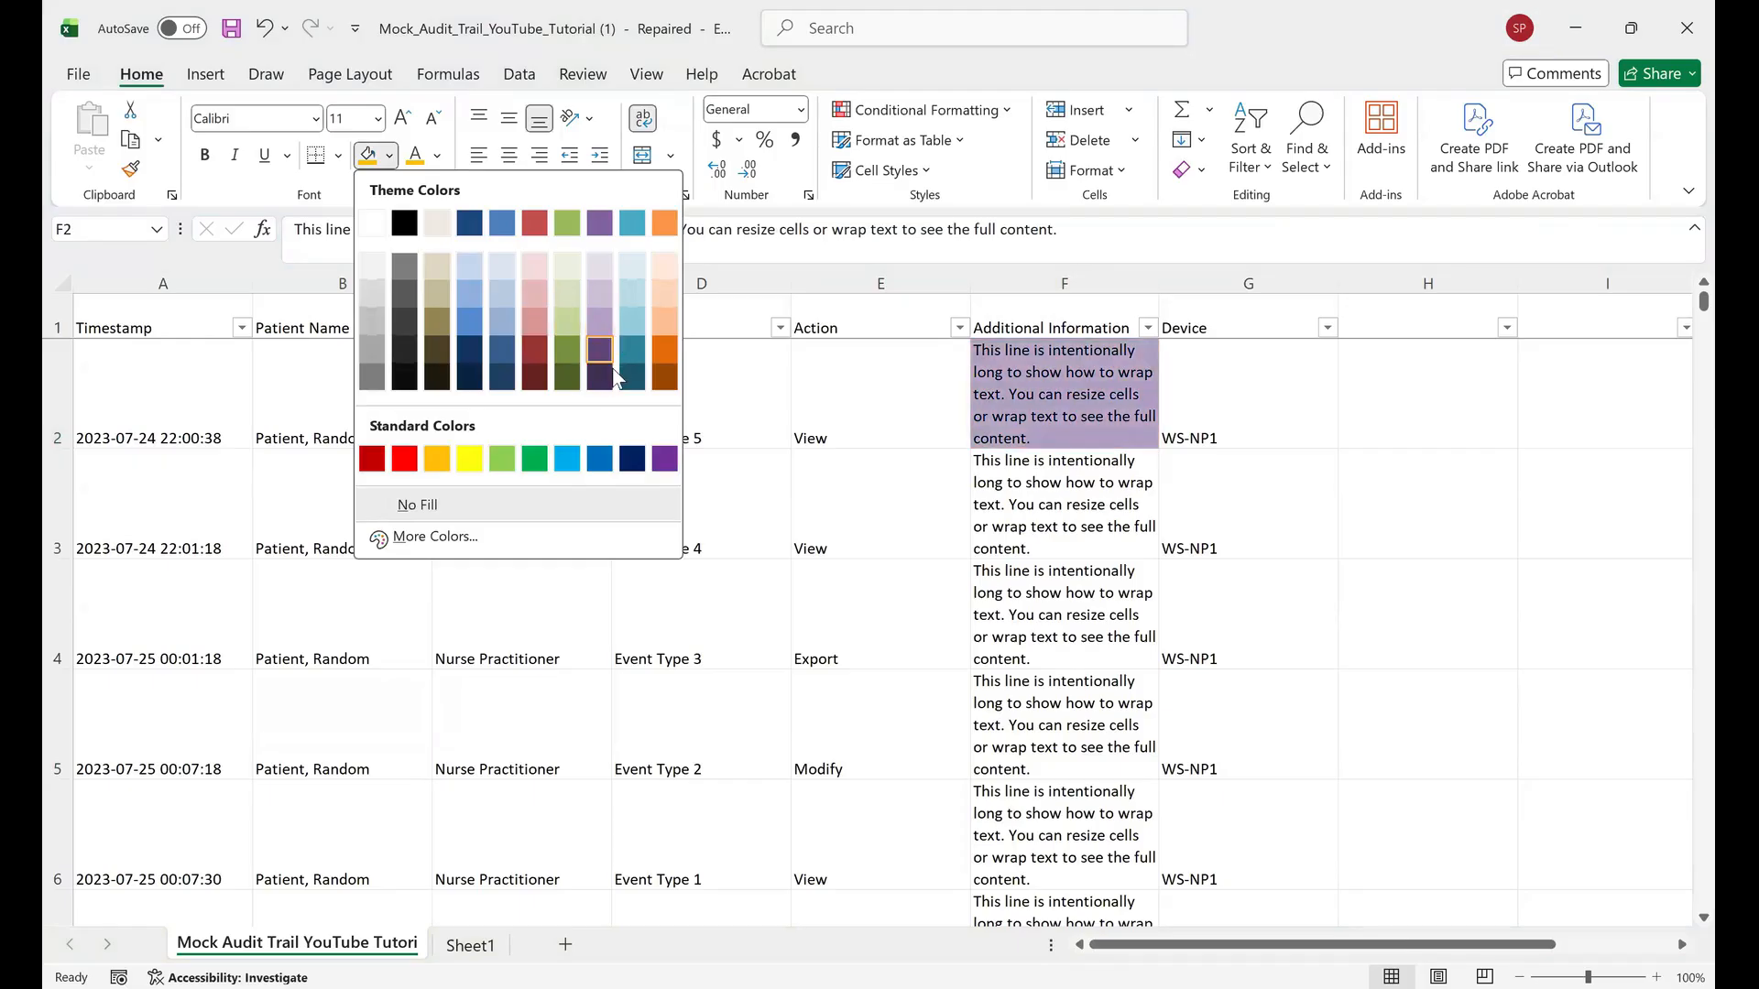
pyautogui.click(469, 461)
# Repeat the yellow fill on further Additional Information cells, including F55.
pyautogui.press('Down')
pyautogui.press('Down')
pyautogui.press('Down')
pyautogui.scroll(-12, 577, 464)
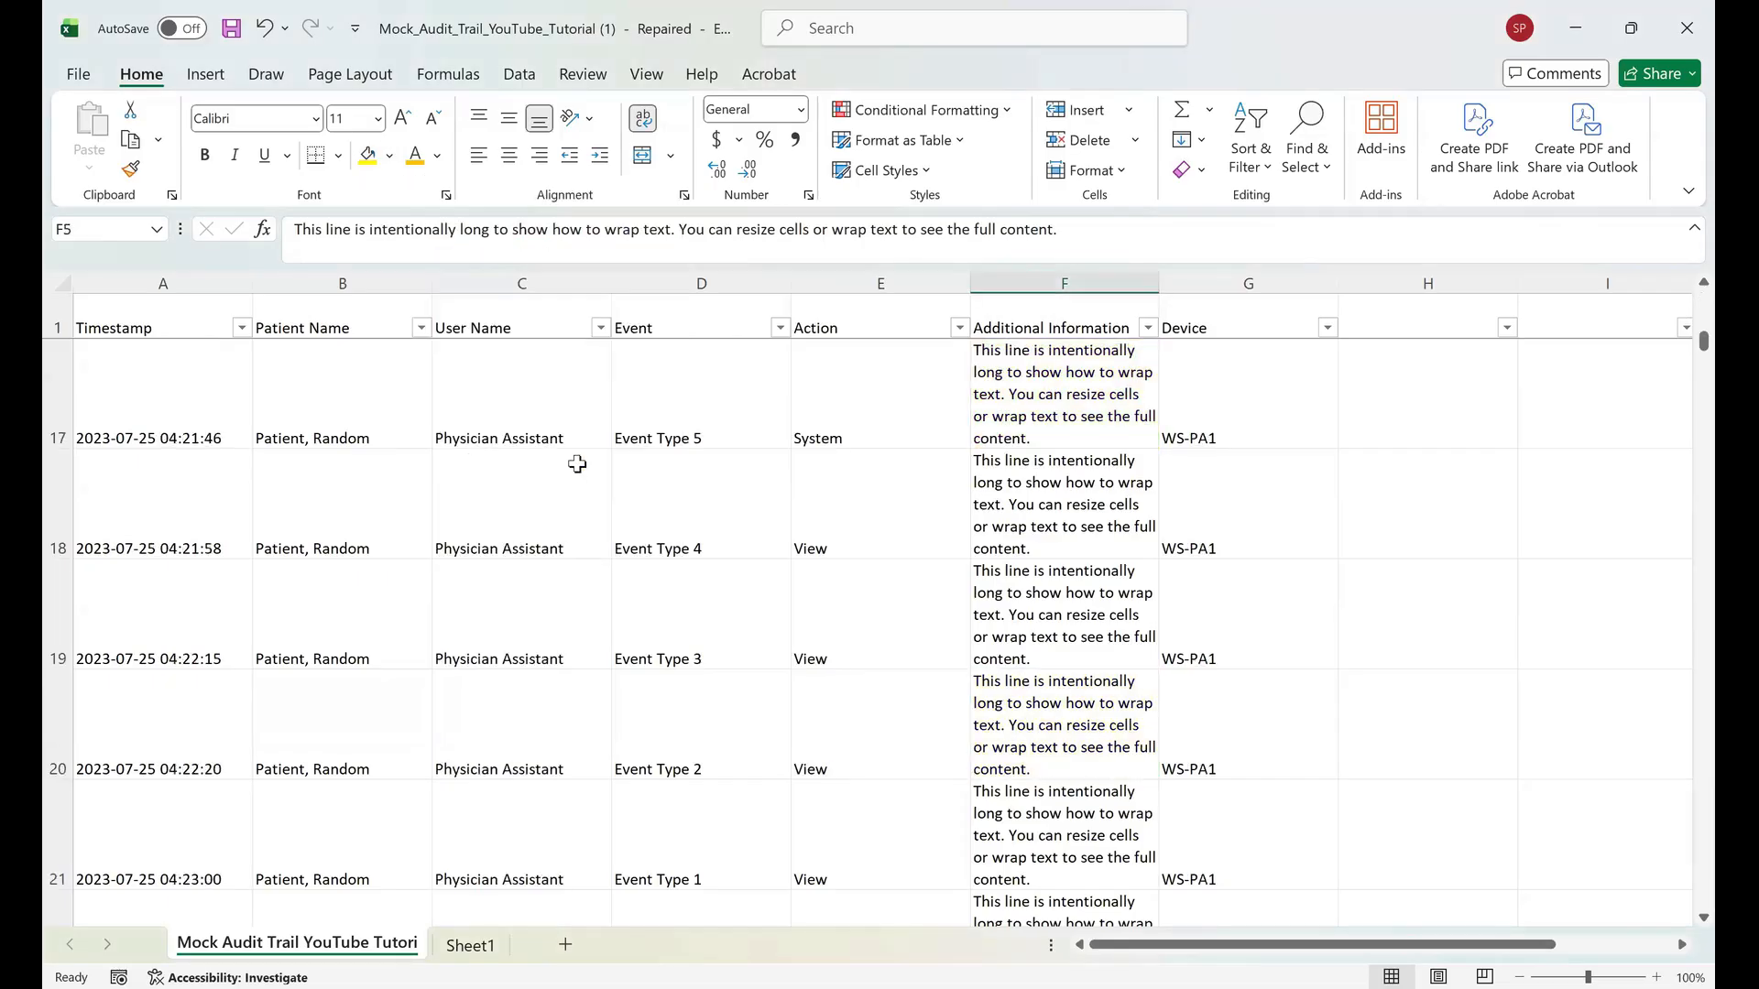
pyautogui.scroll(-5, 577, 465)
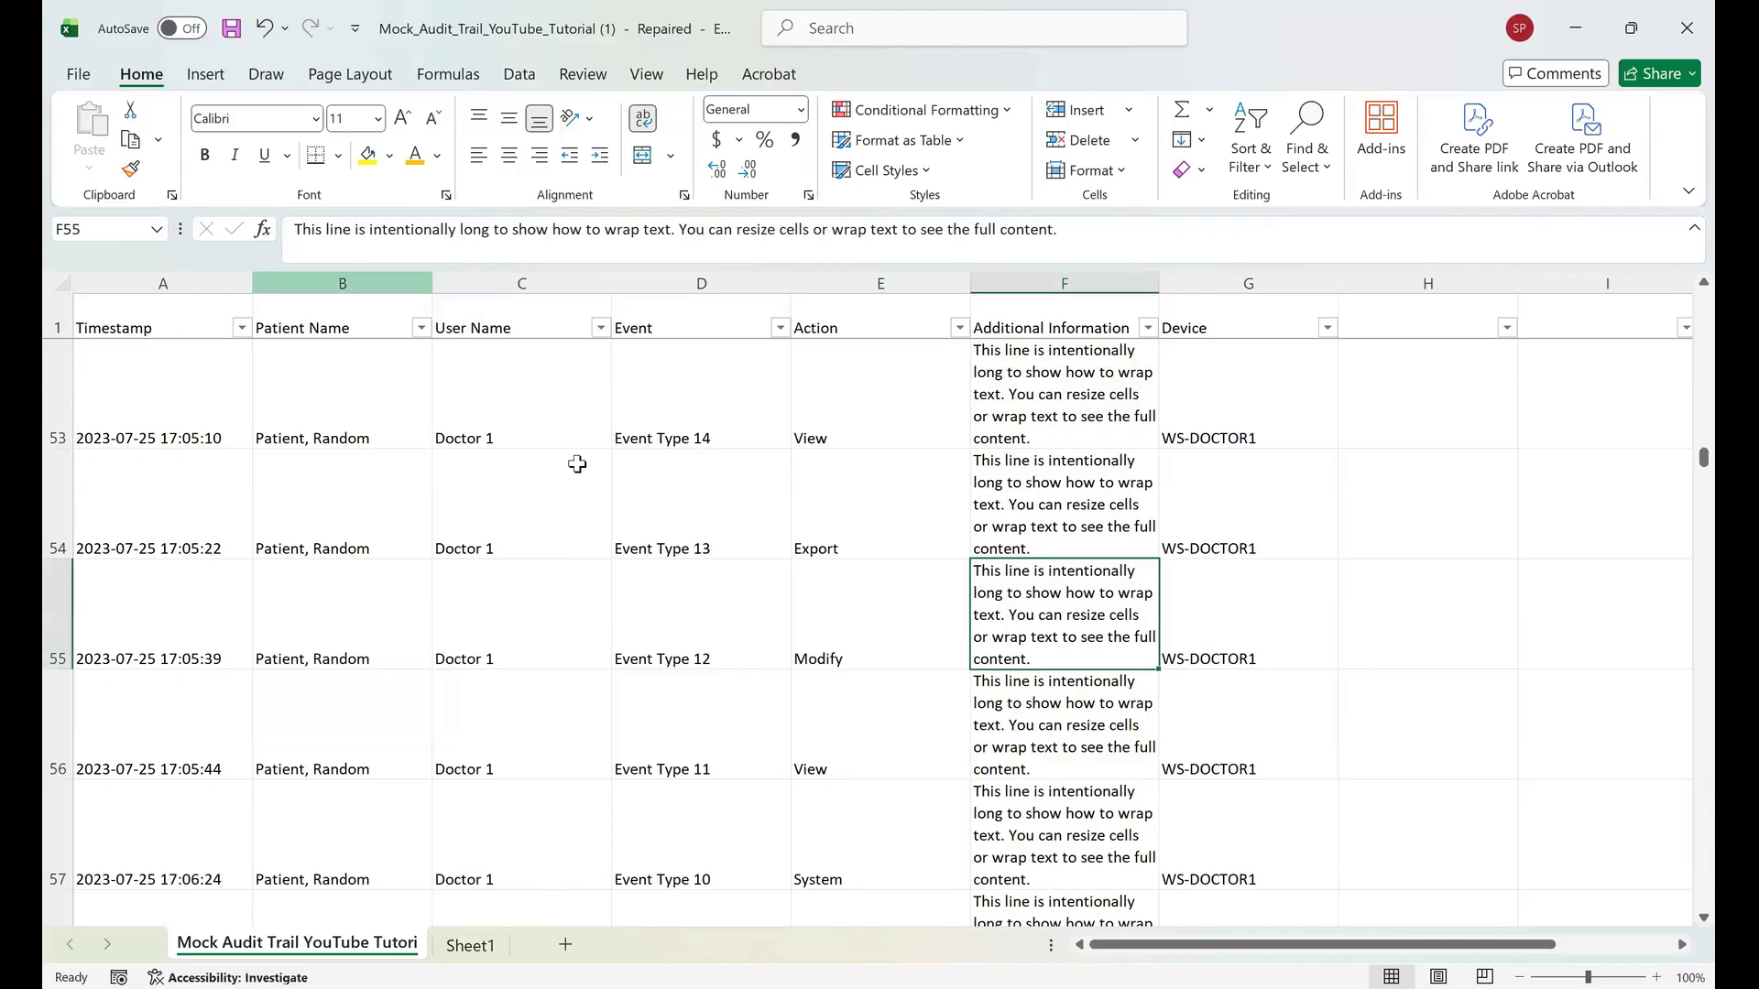
pyautogui.press('F4')
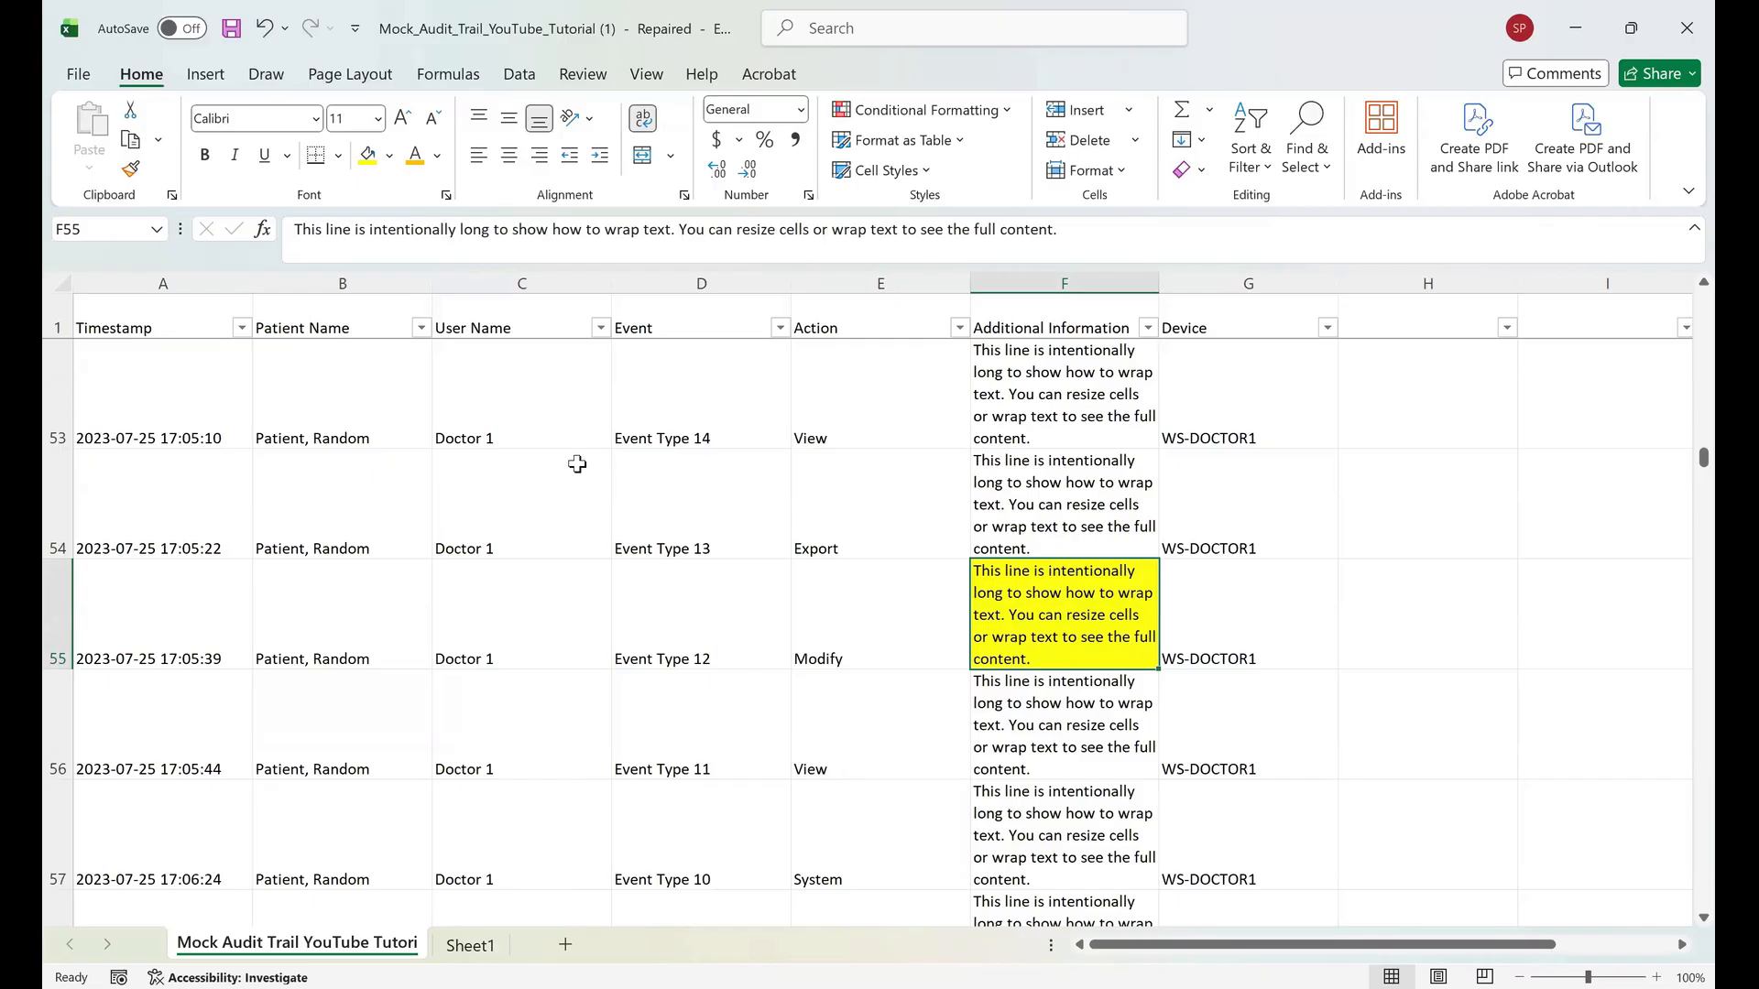
# Apply an orange fill to Additional Information cells, including F82.
pyautogui.press('Up')
pyautogui.press('Up')
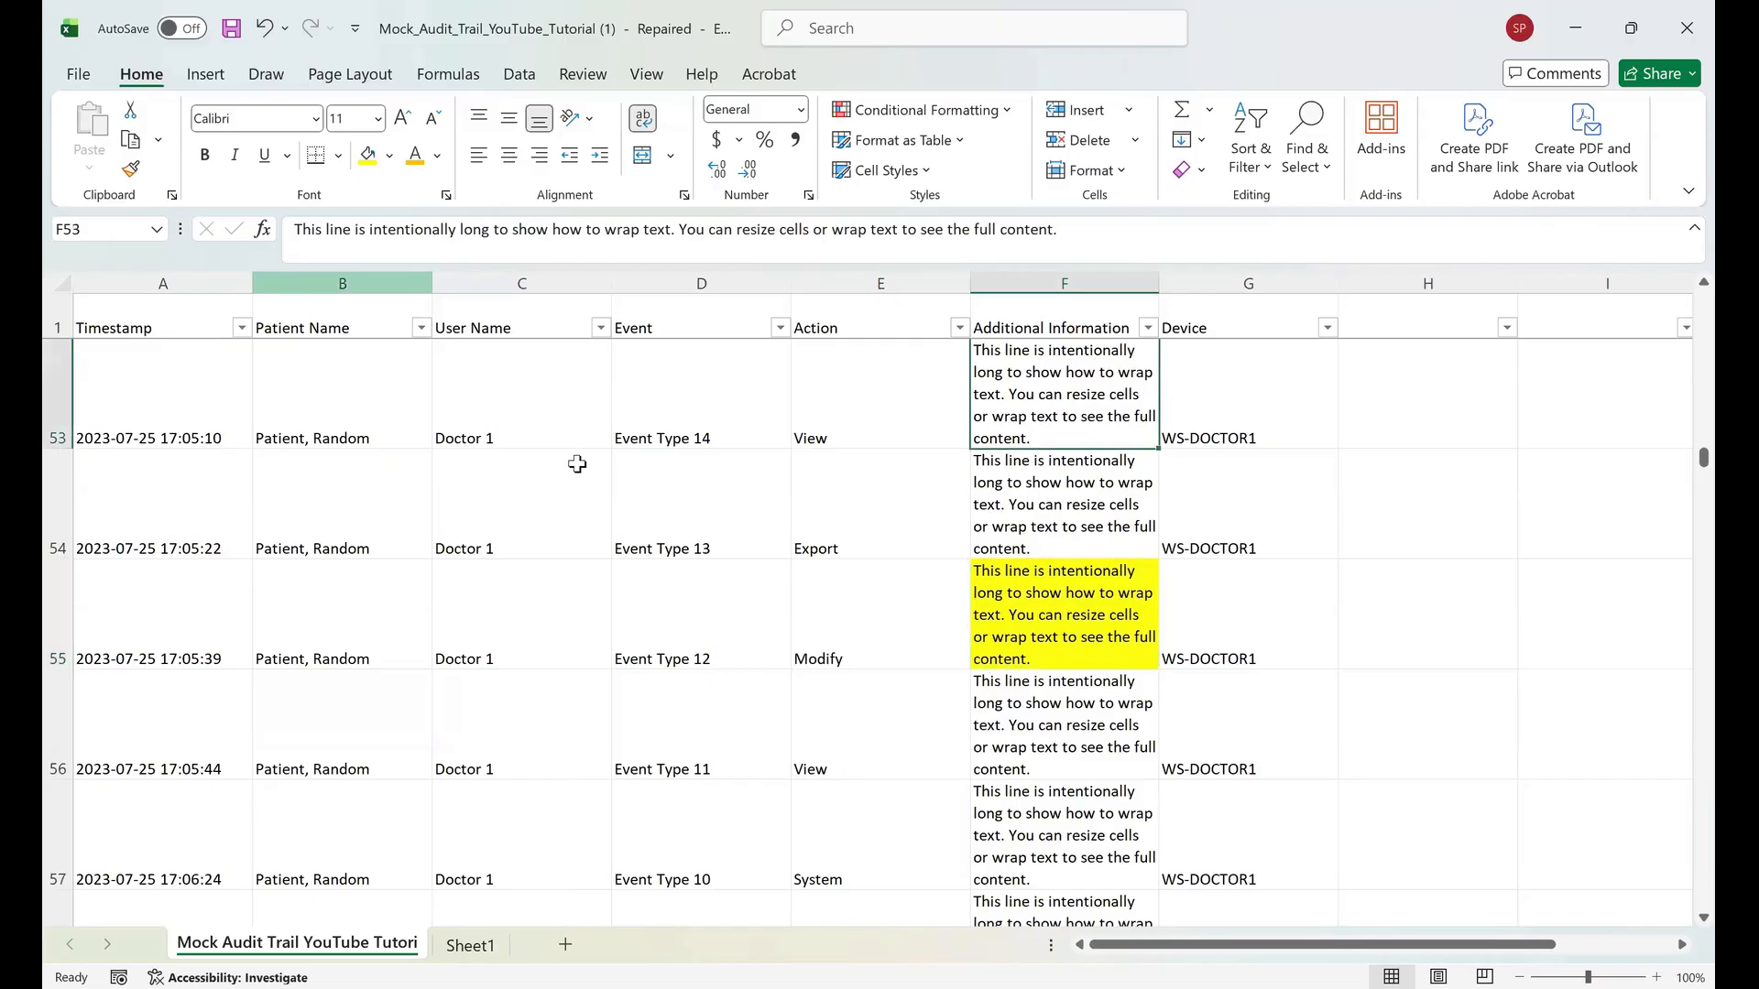
pyautogui.hotkey('alt', 'h')
pyautogui.press('h')
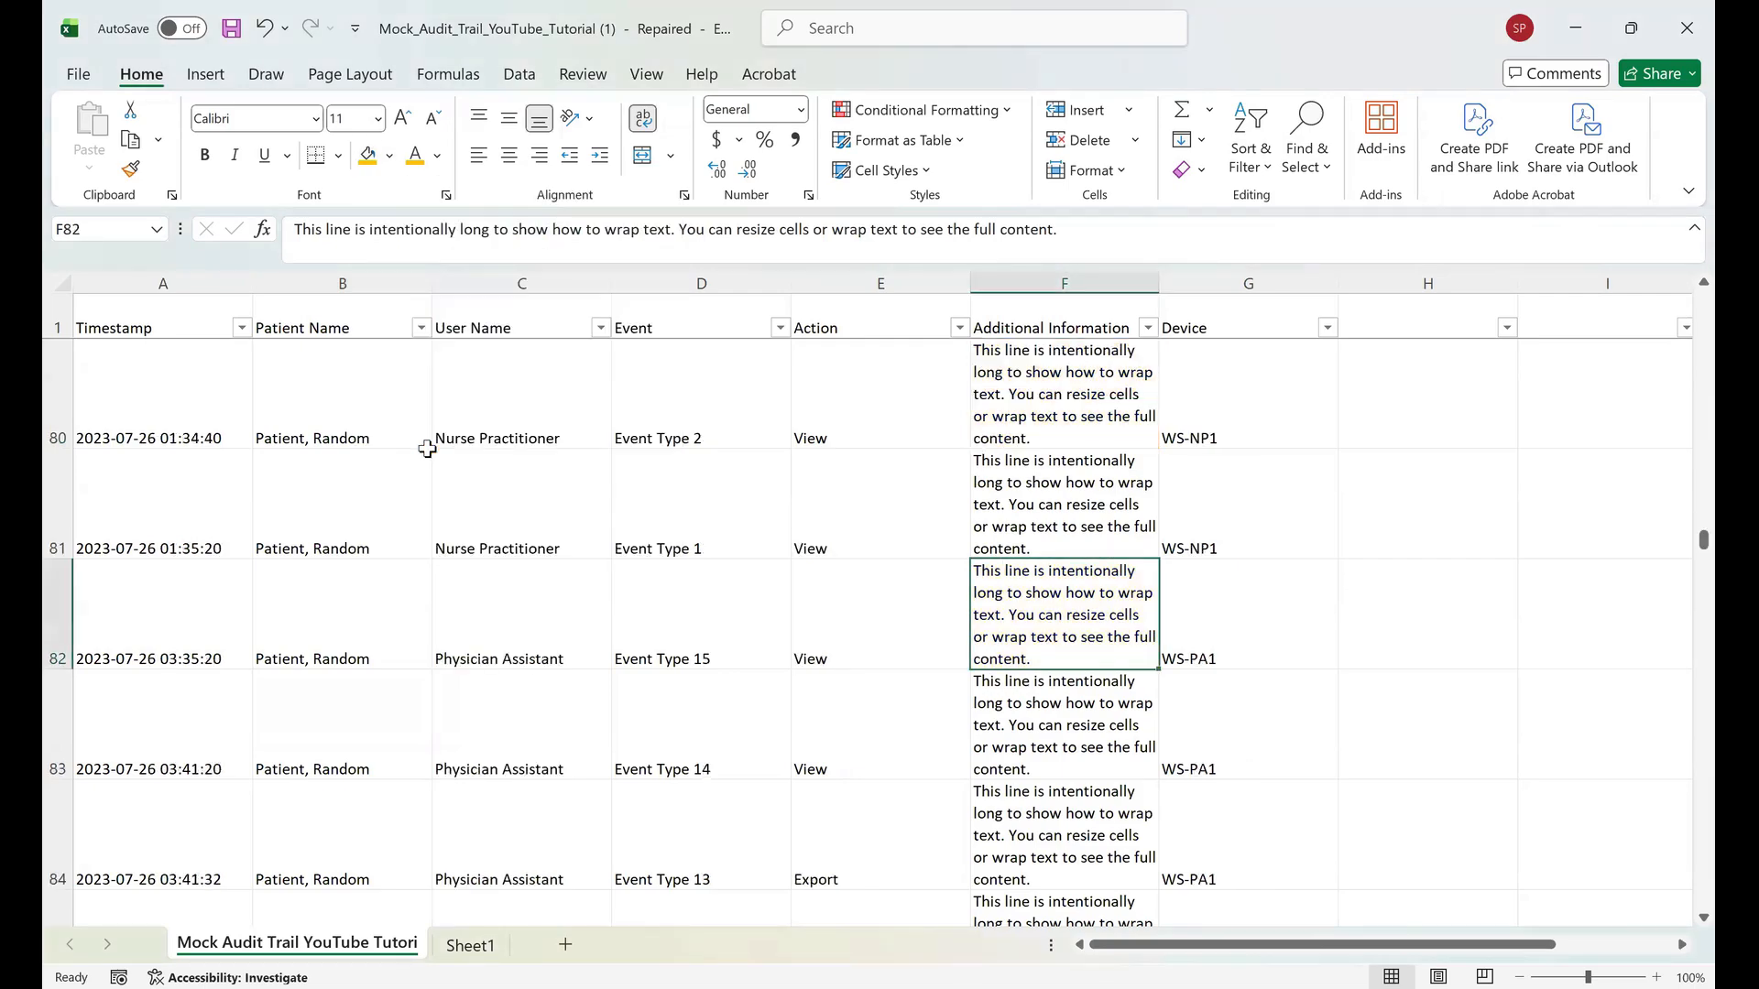
pyautogui.press('F4')
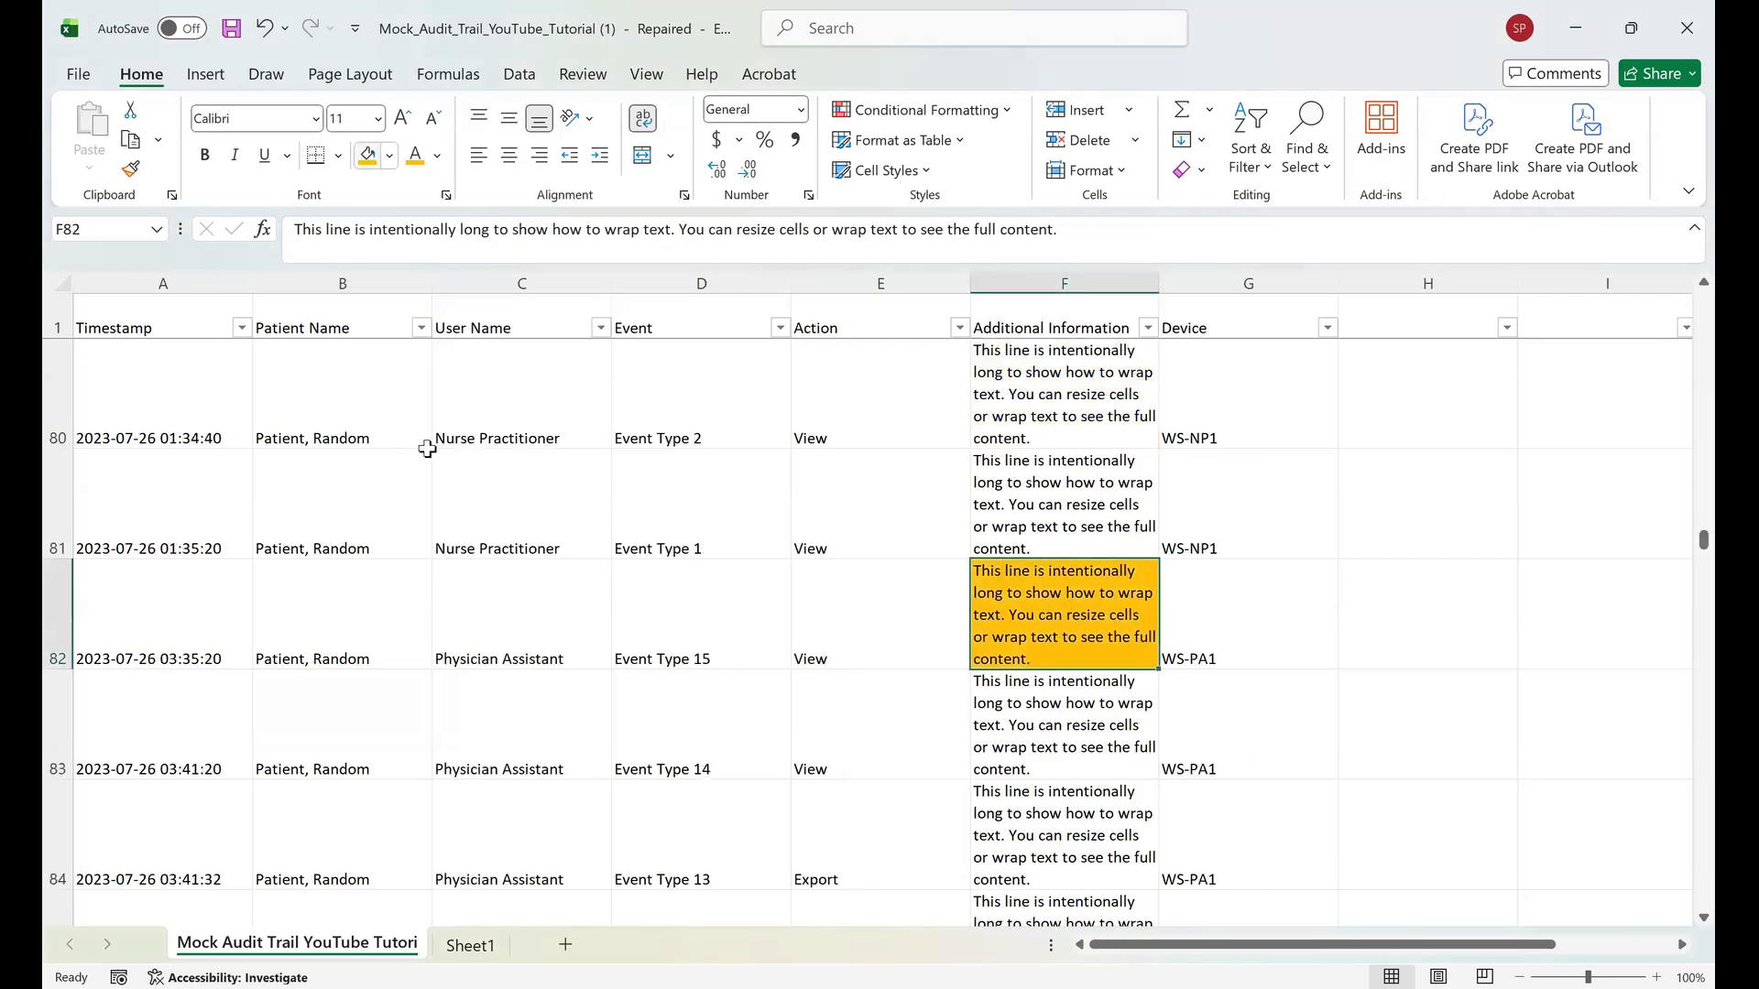
# Scroll through the sheet to review the highlighted Additional Information cells.
pyautogui.press('Up')
pyautogui.press('Right')
pyautogui.scroll(20, 427, 449)
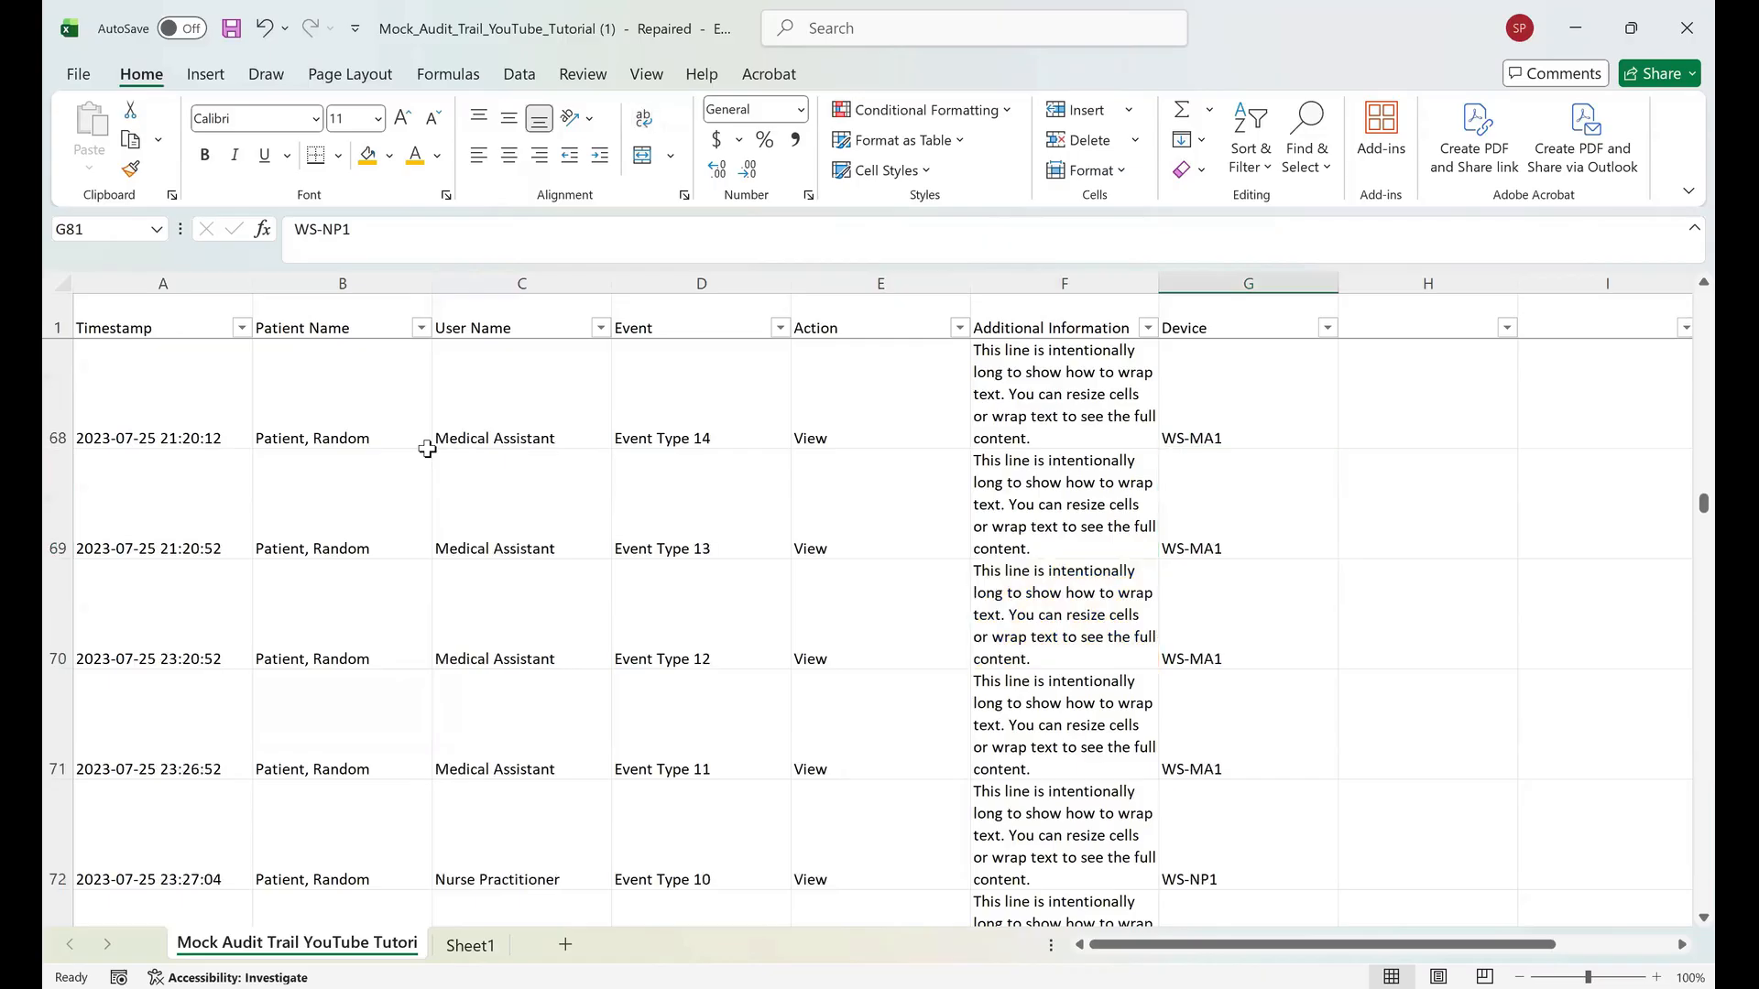
pyautogui.scroll(-16, 427, 448)
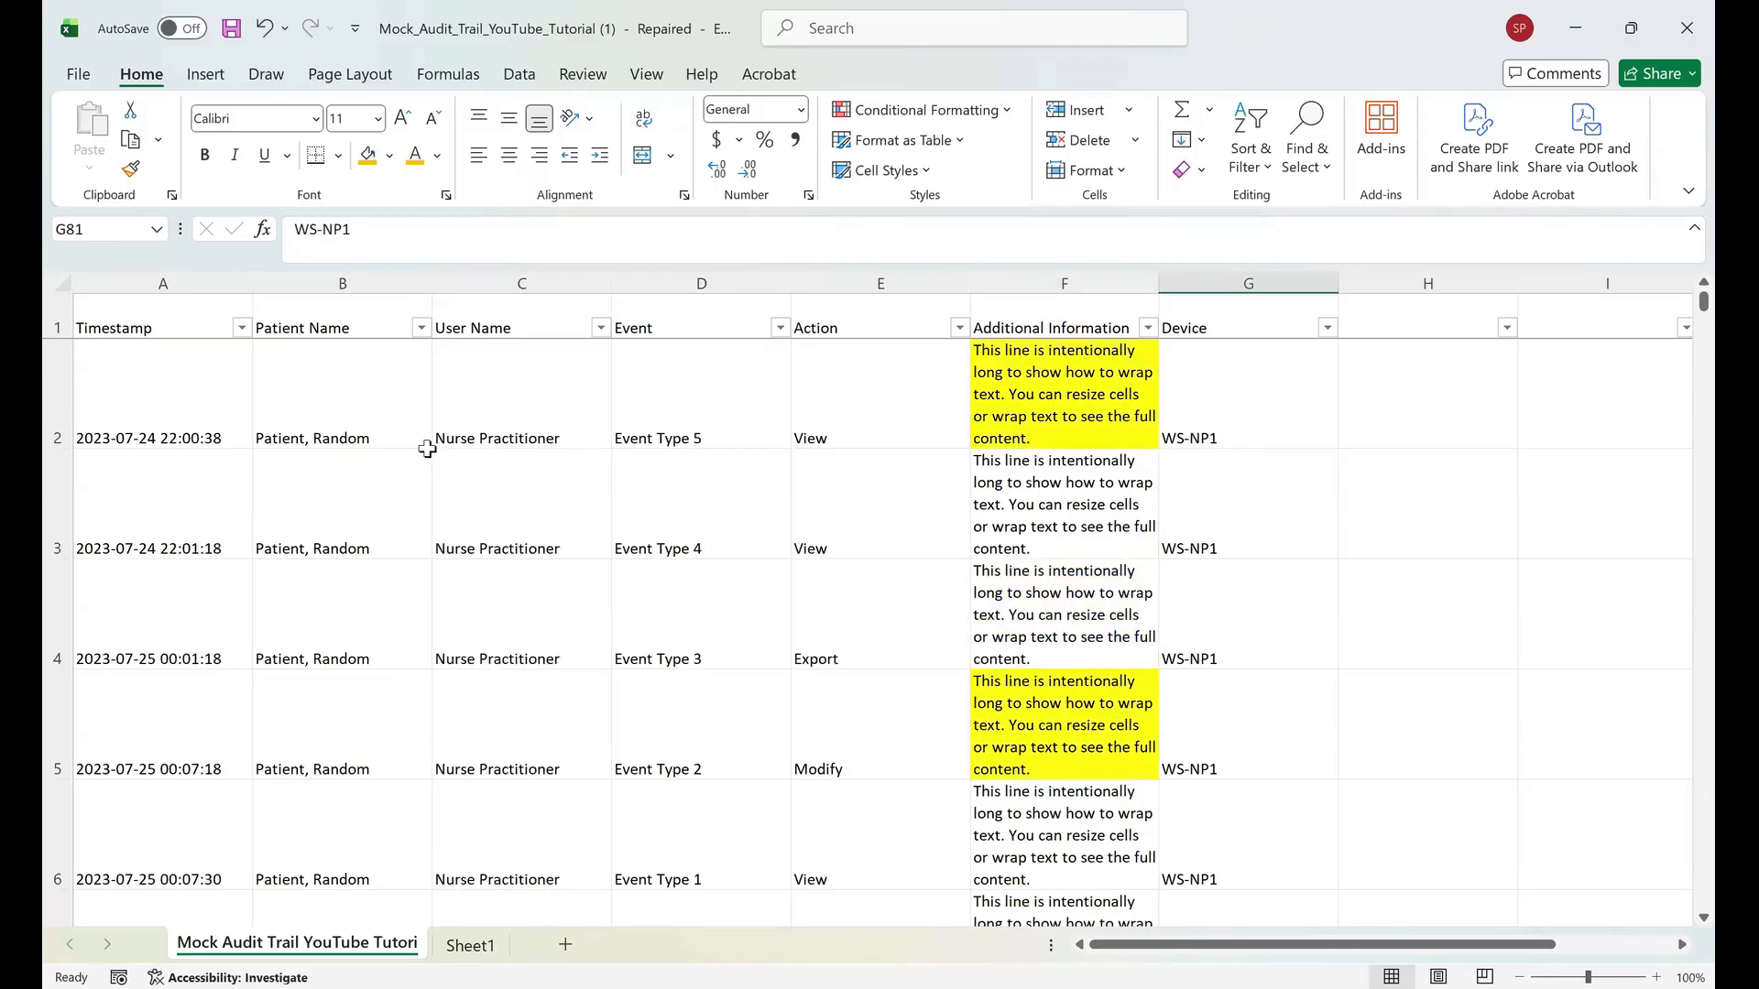
pyautogui.scroll(-4, 427, 449)
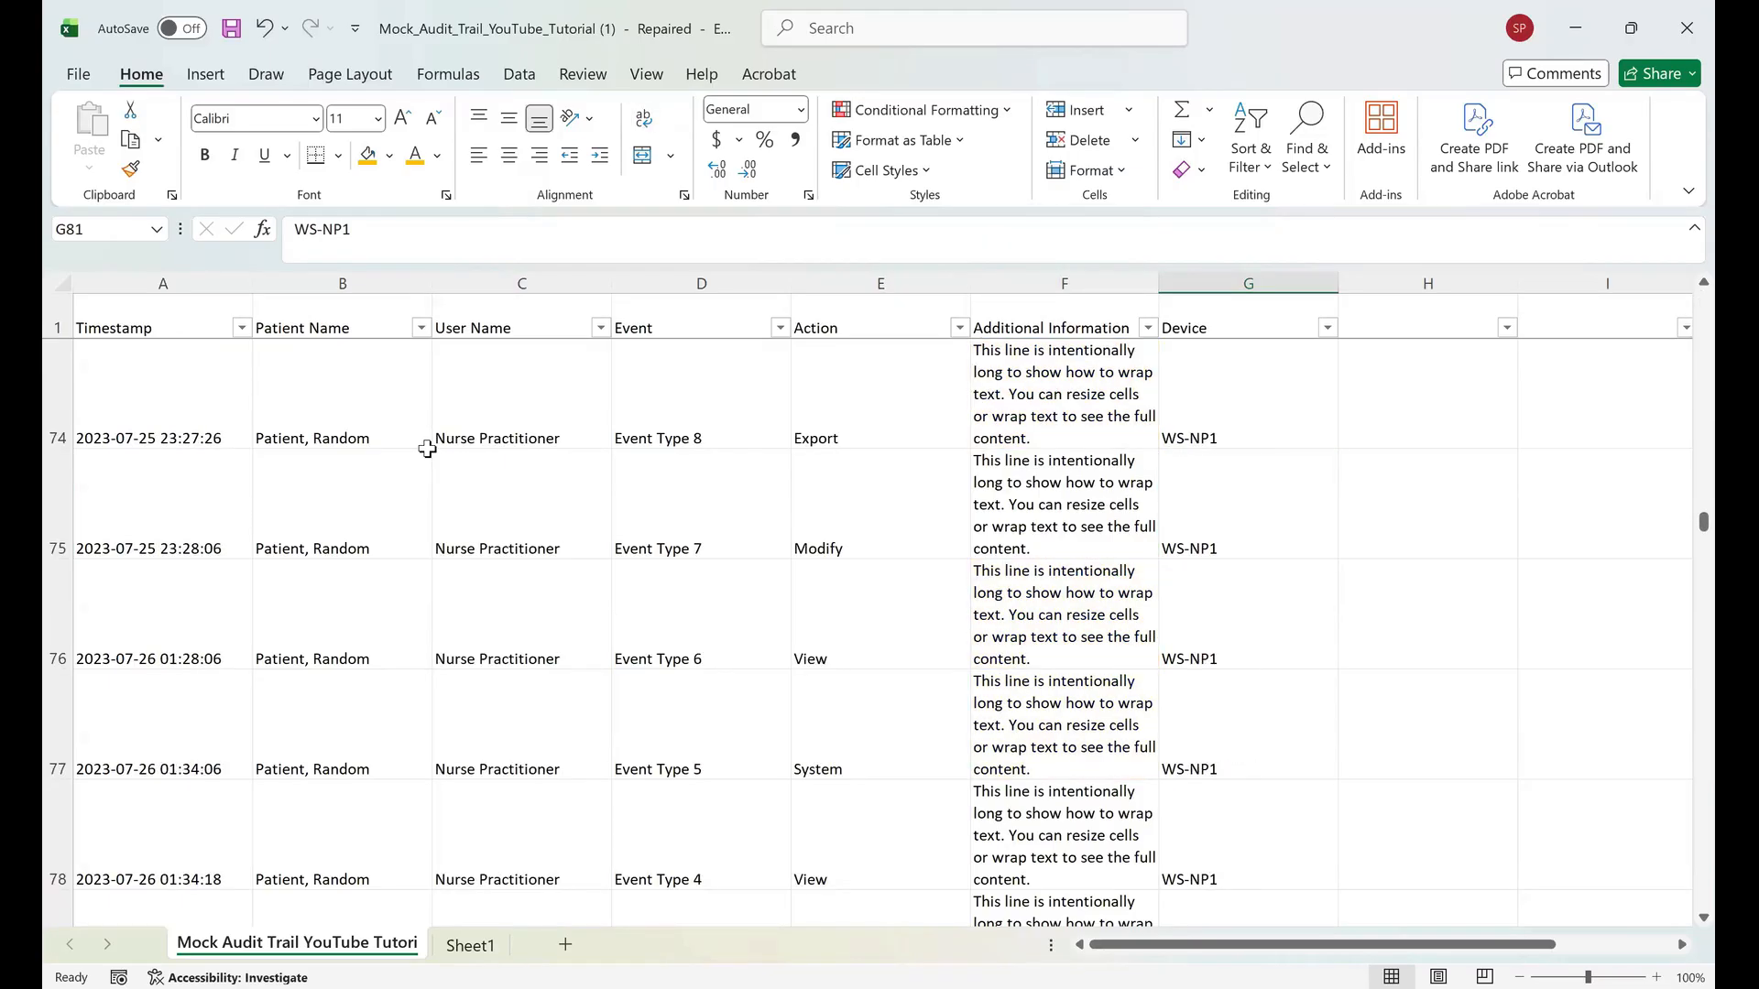
pyautogui.press('Left')
pyautogui.press('Up')
pyautogui.press('Up')
pyautogui.press('Up')
pyautogui.press('Up')
pyautogui.press('Up')
pyautogui.press('Up')
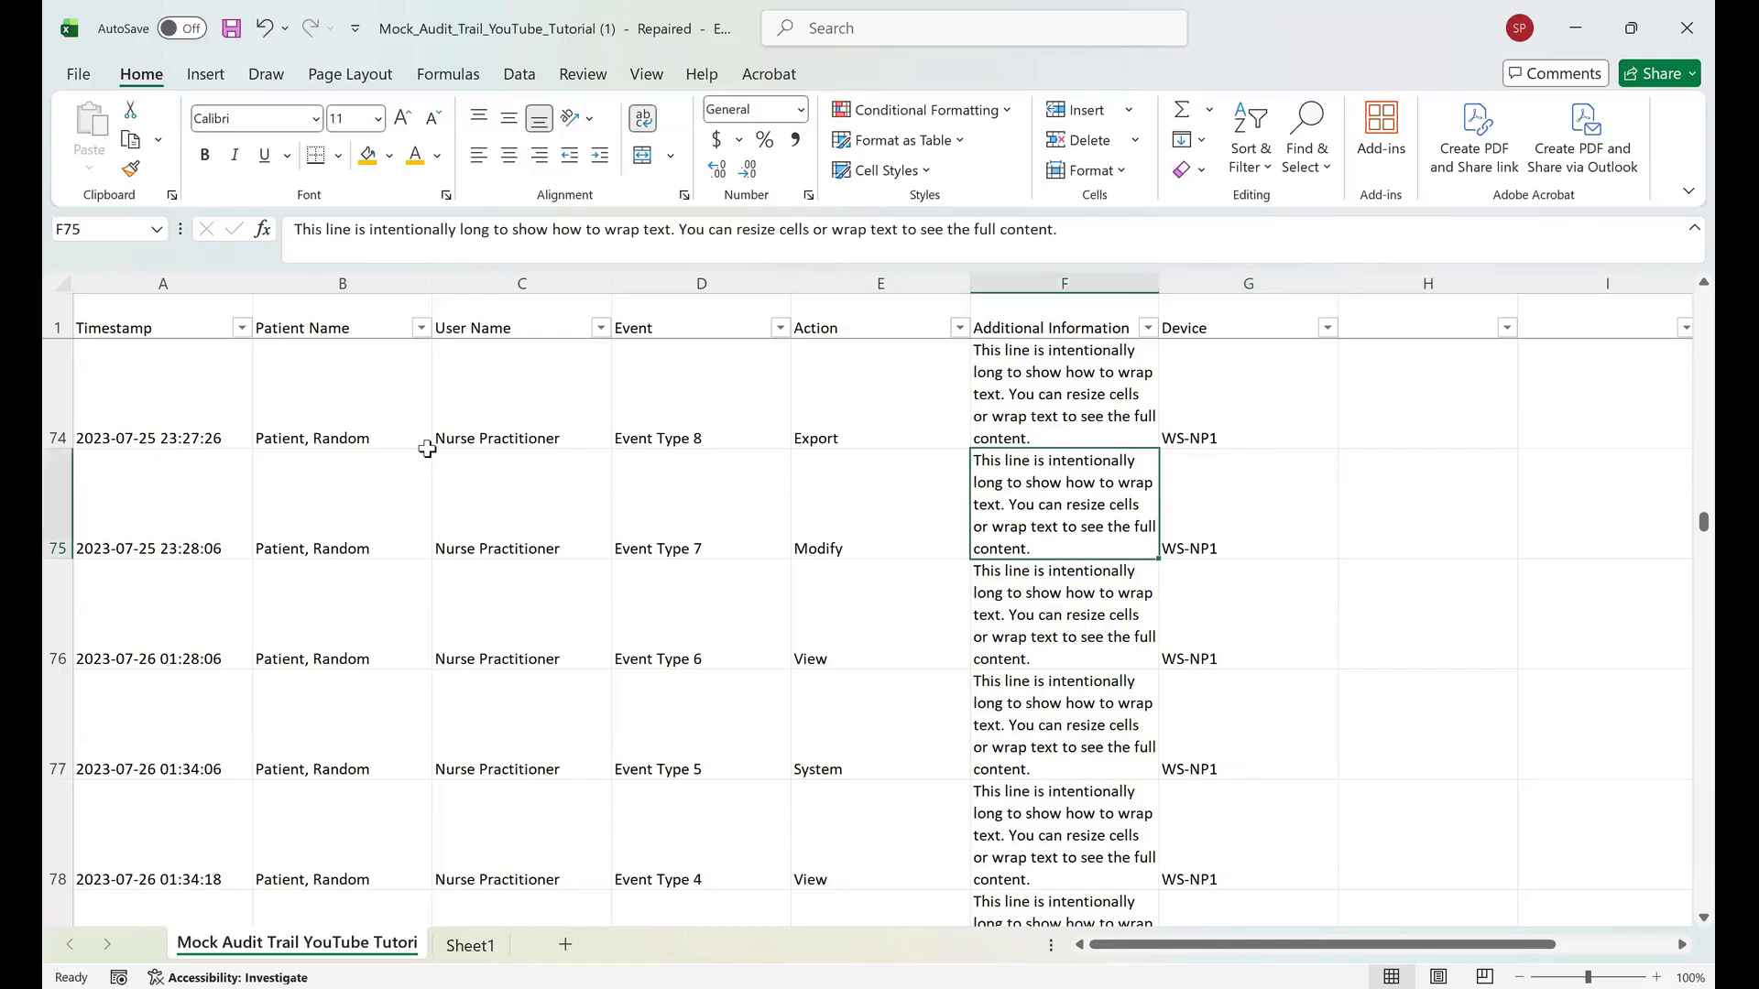
pyautogui.scroll(-4, 427, 448)
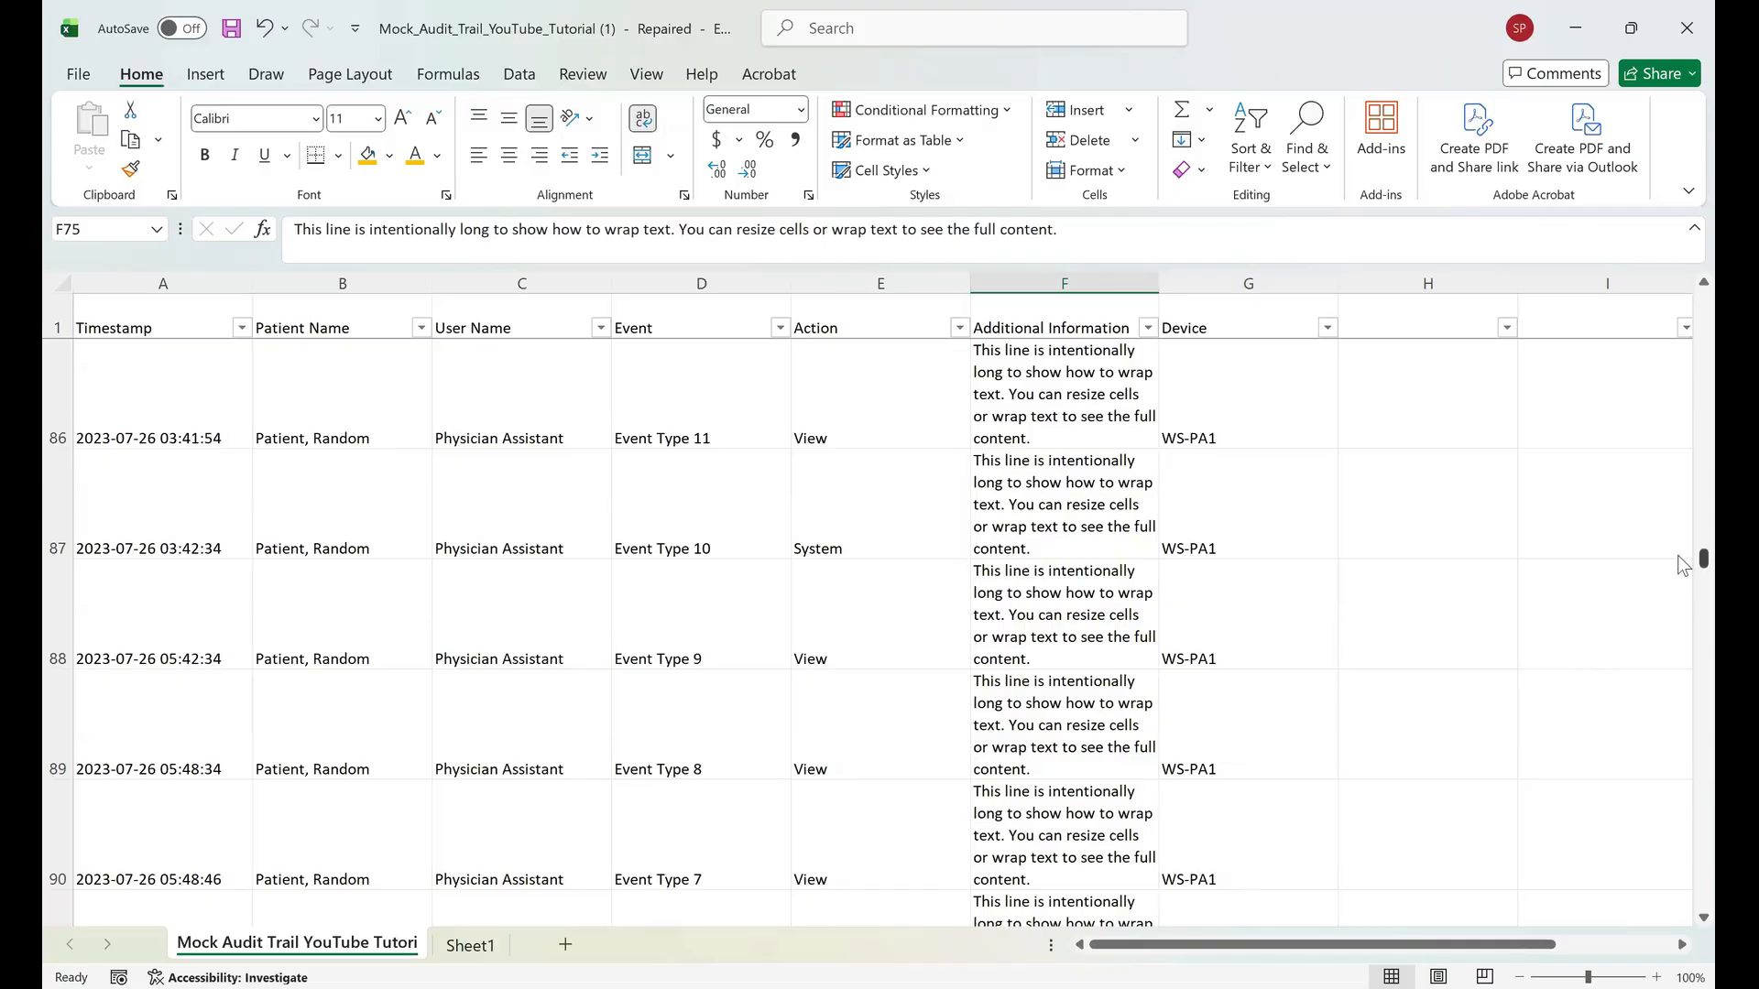
pyautogui.moveTo(1678, 555); pyautogui.dragTo(1683, 290)
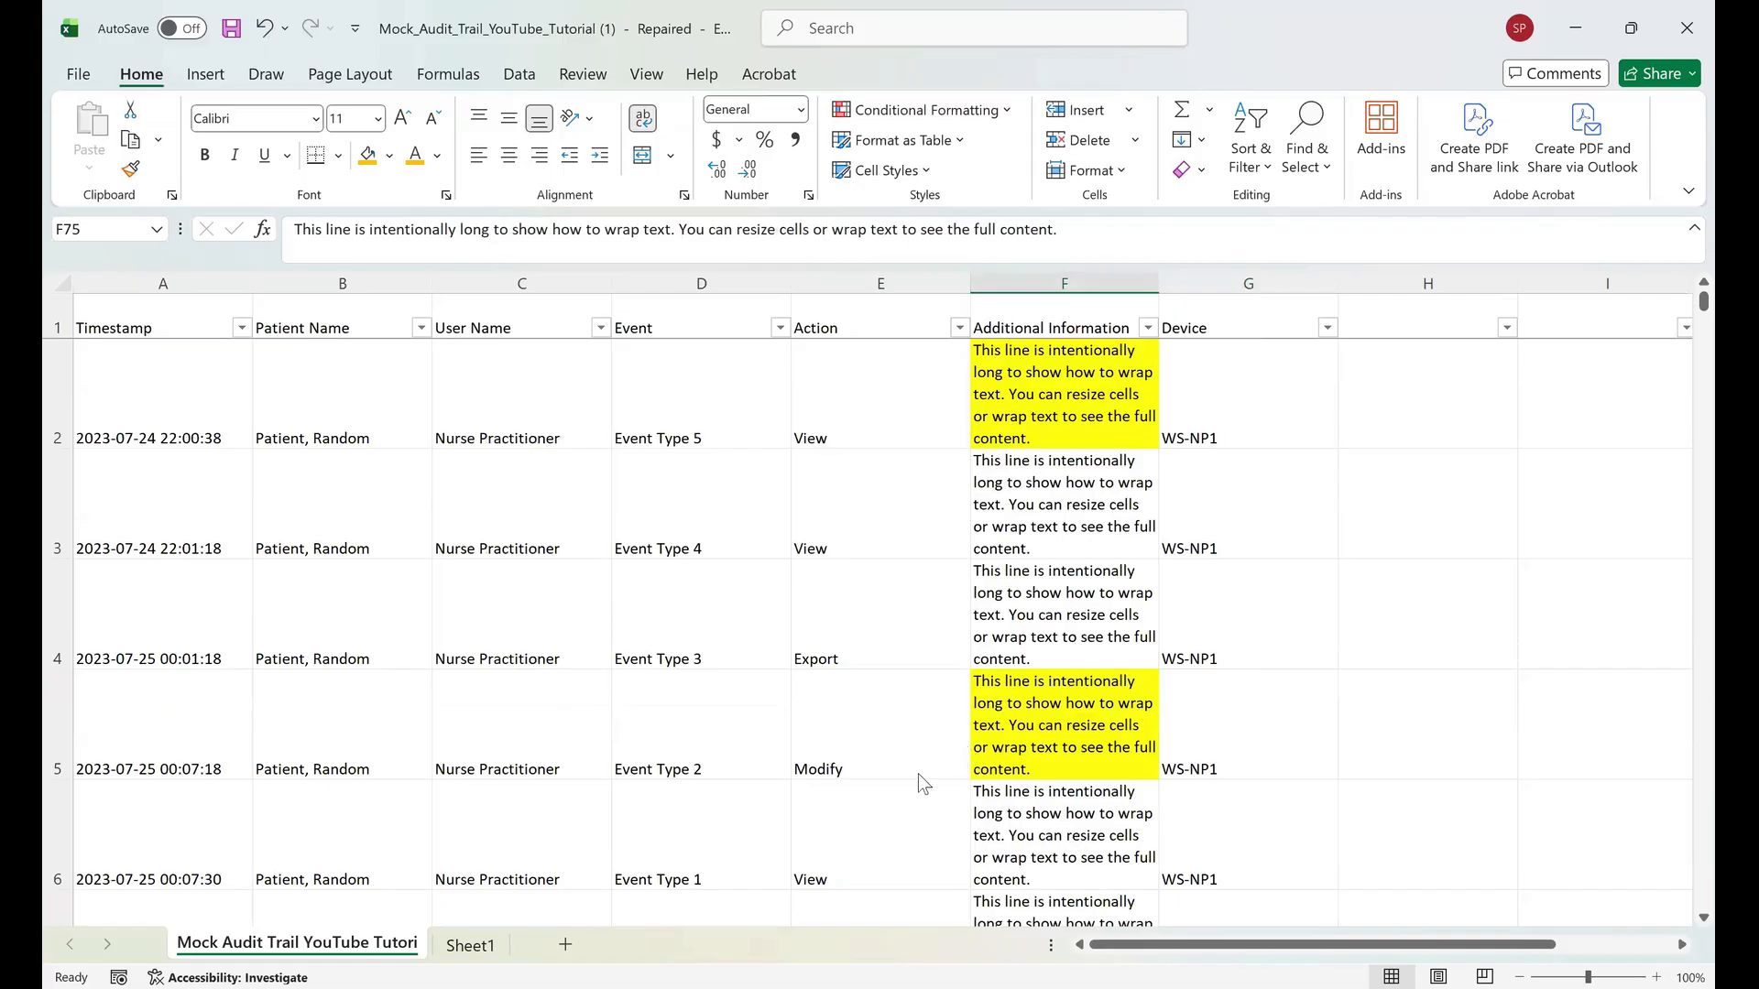
pyautogui.hotkey('alt', 'Down')
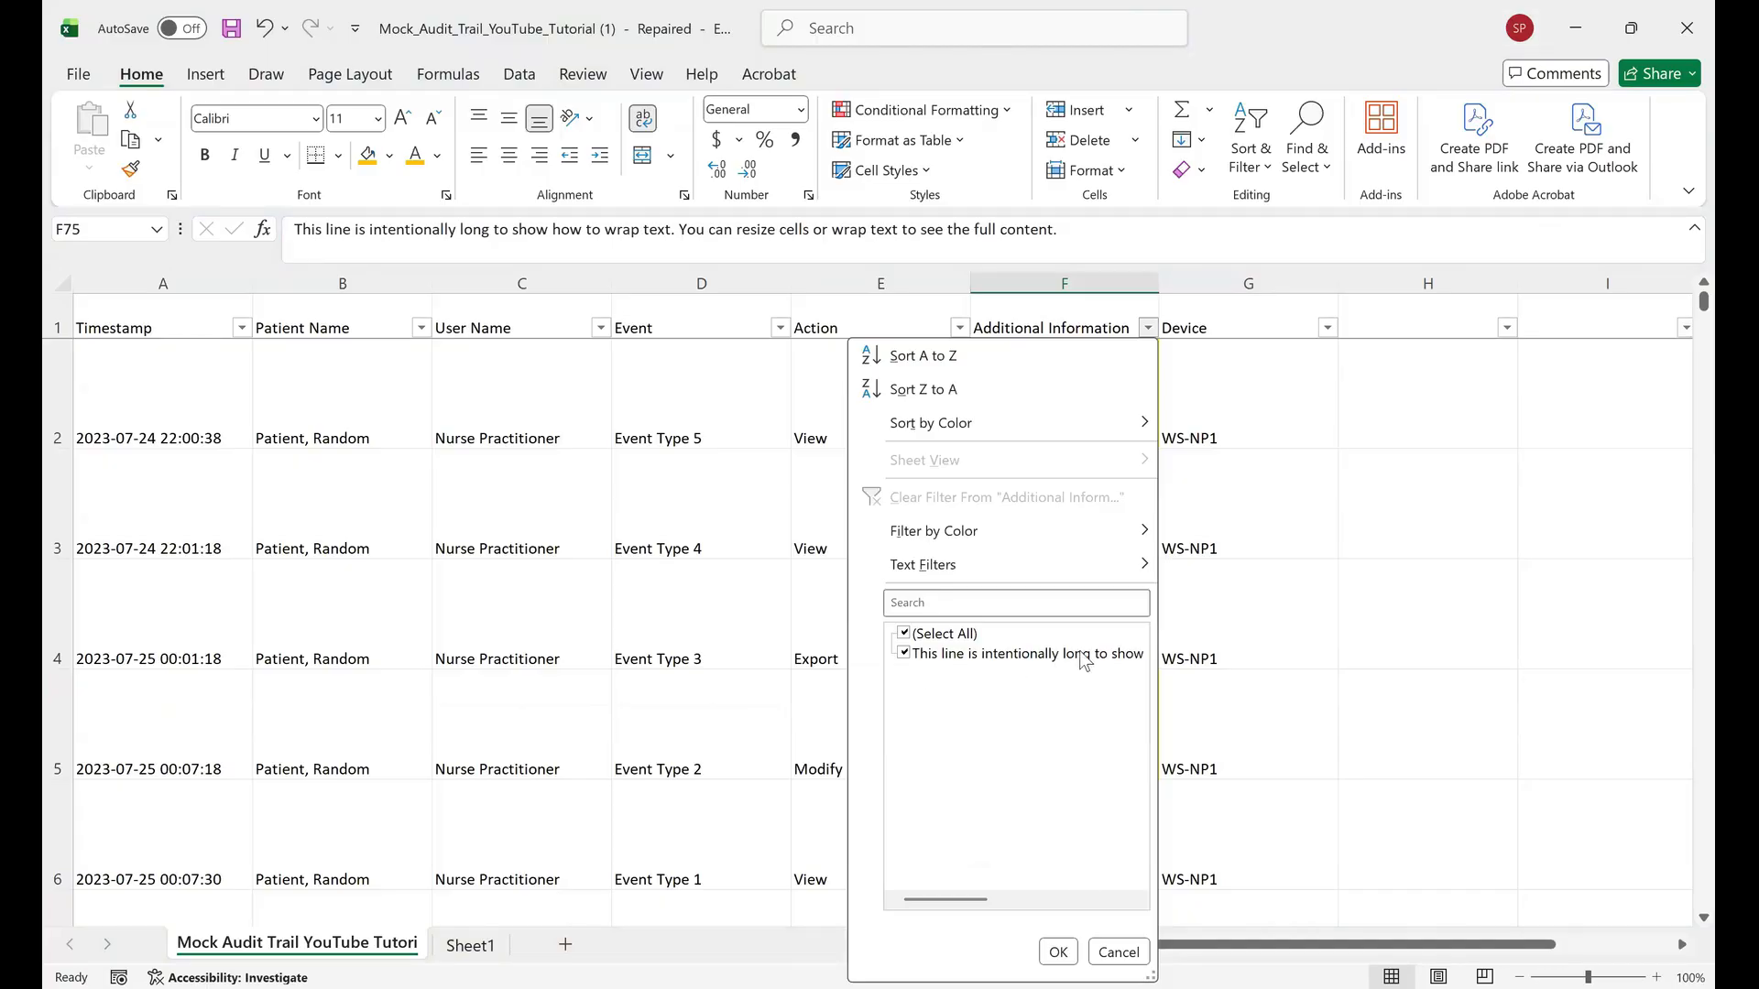
pyautogui.click(1074, 694)
pyautogui.press('Return')
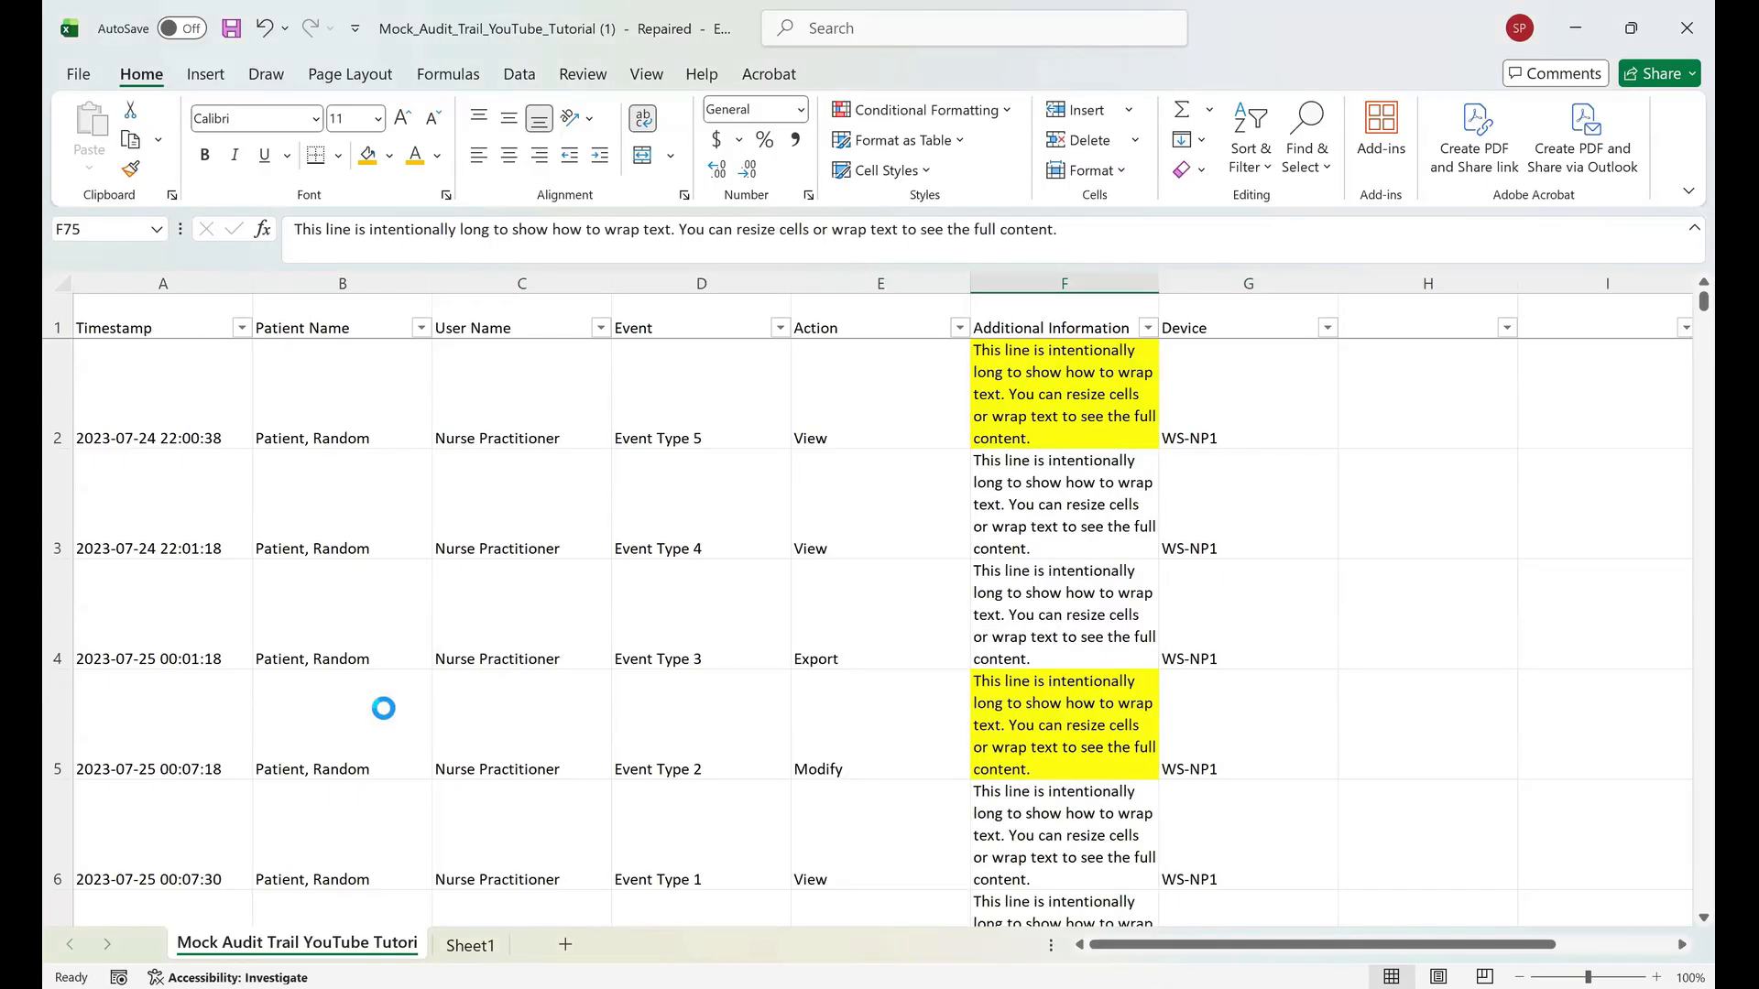
# Filter the Additional Information column by the yellow cell color.
pyautogui.click(600, 327)
pyautogui.click(583, 952)
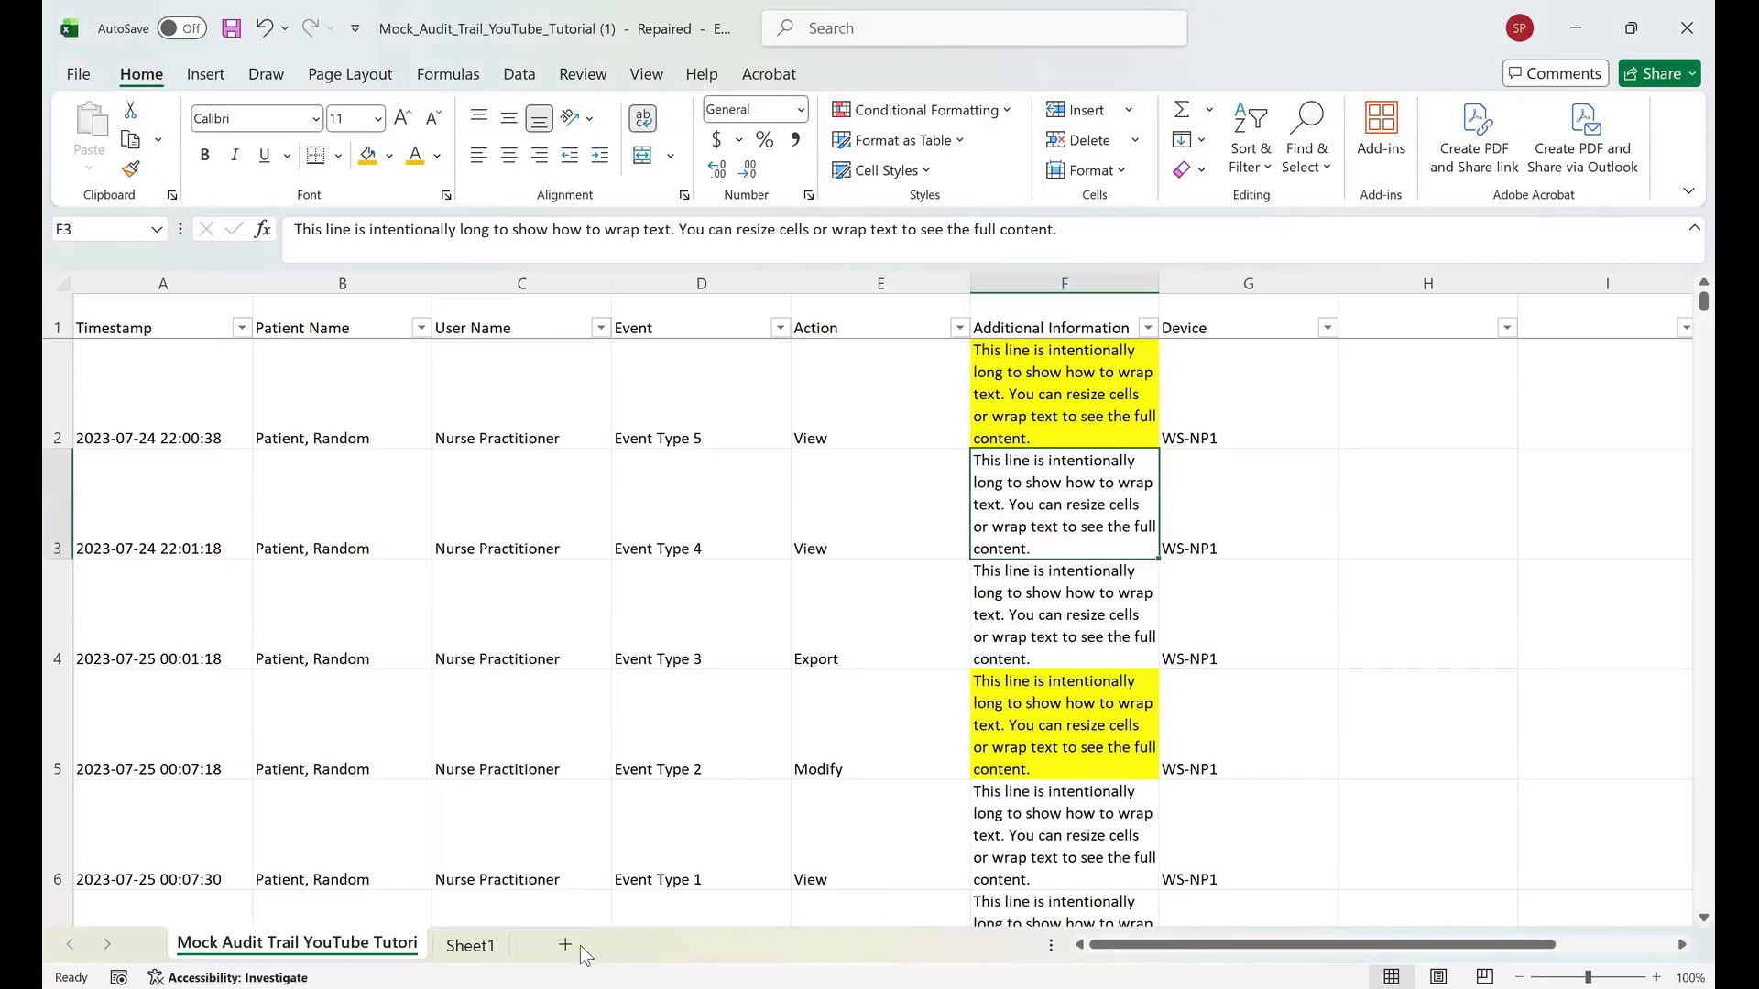
pyautogui.click(1148, 327)
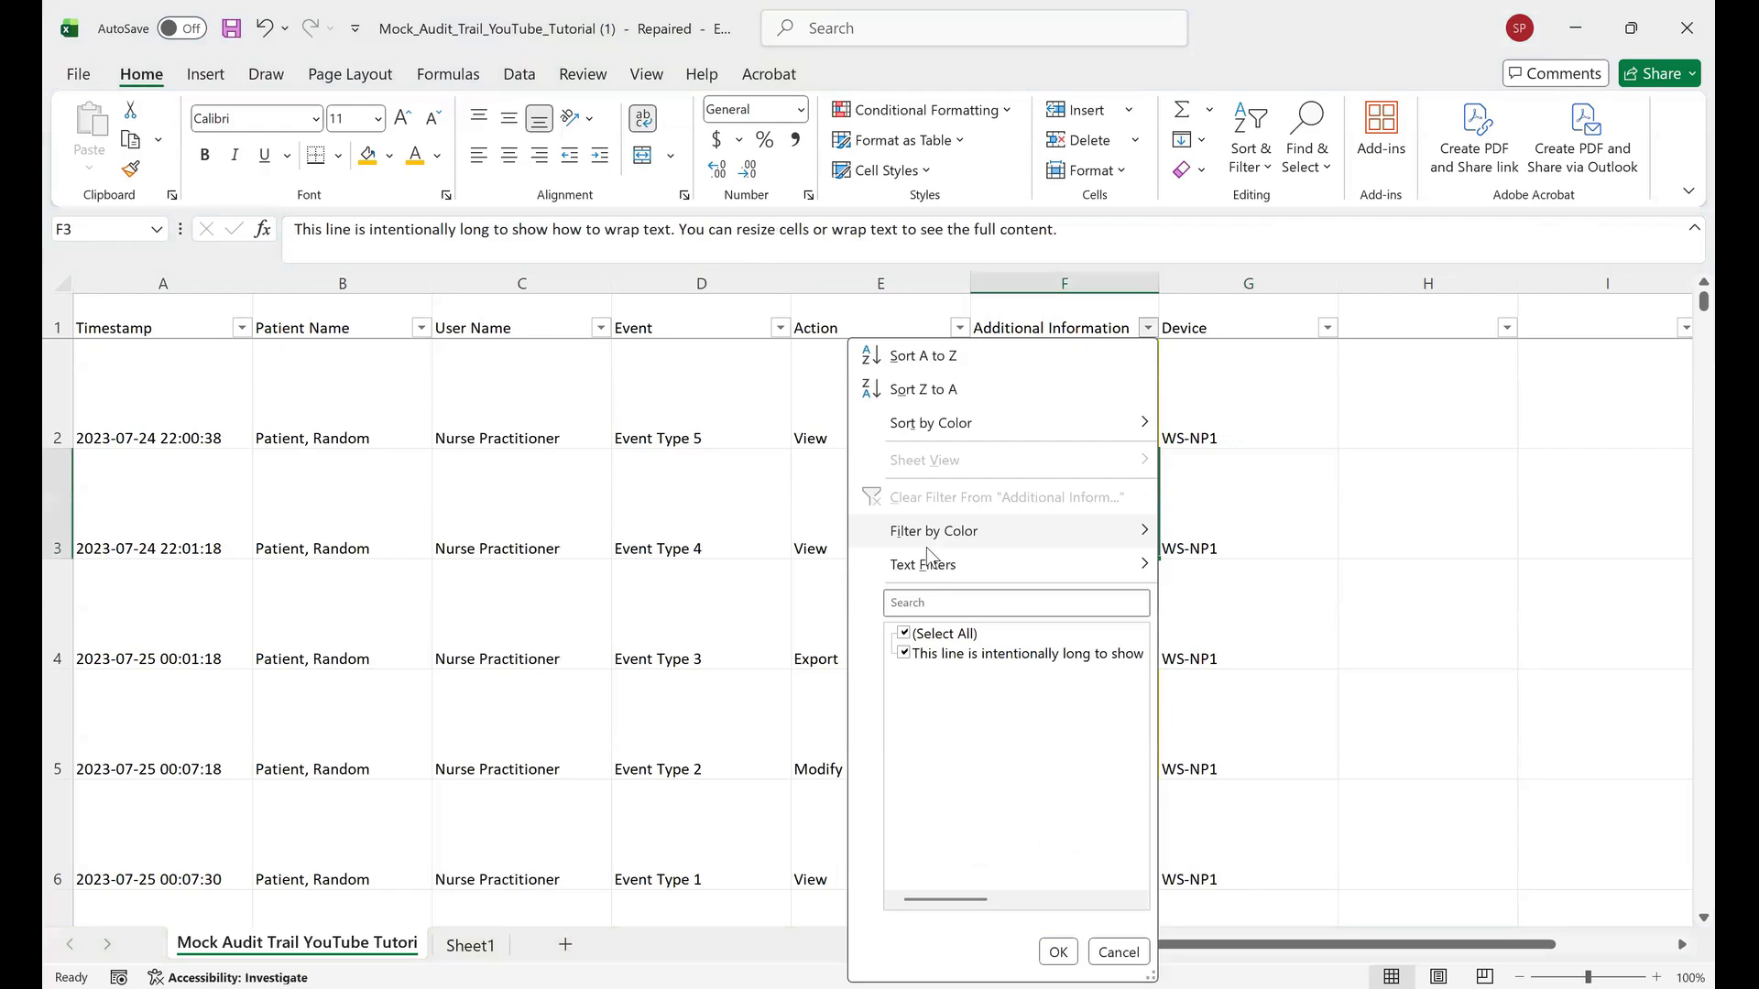
pyautogui.moveTo(1085, 536)
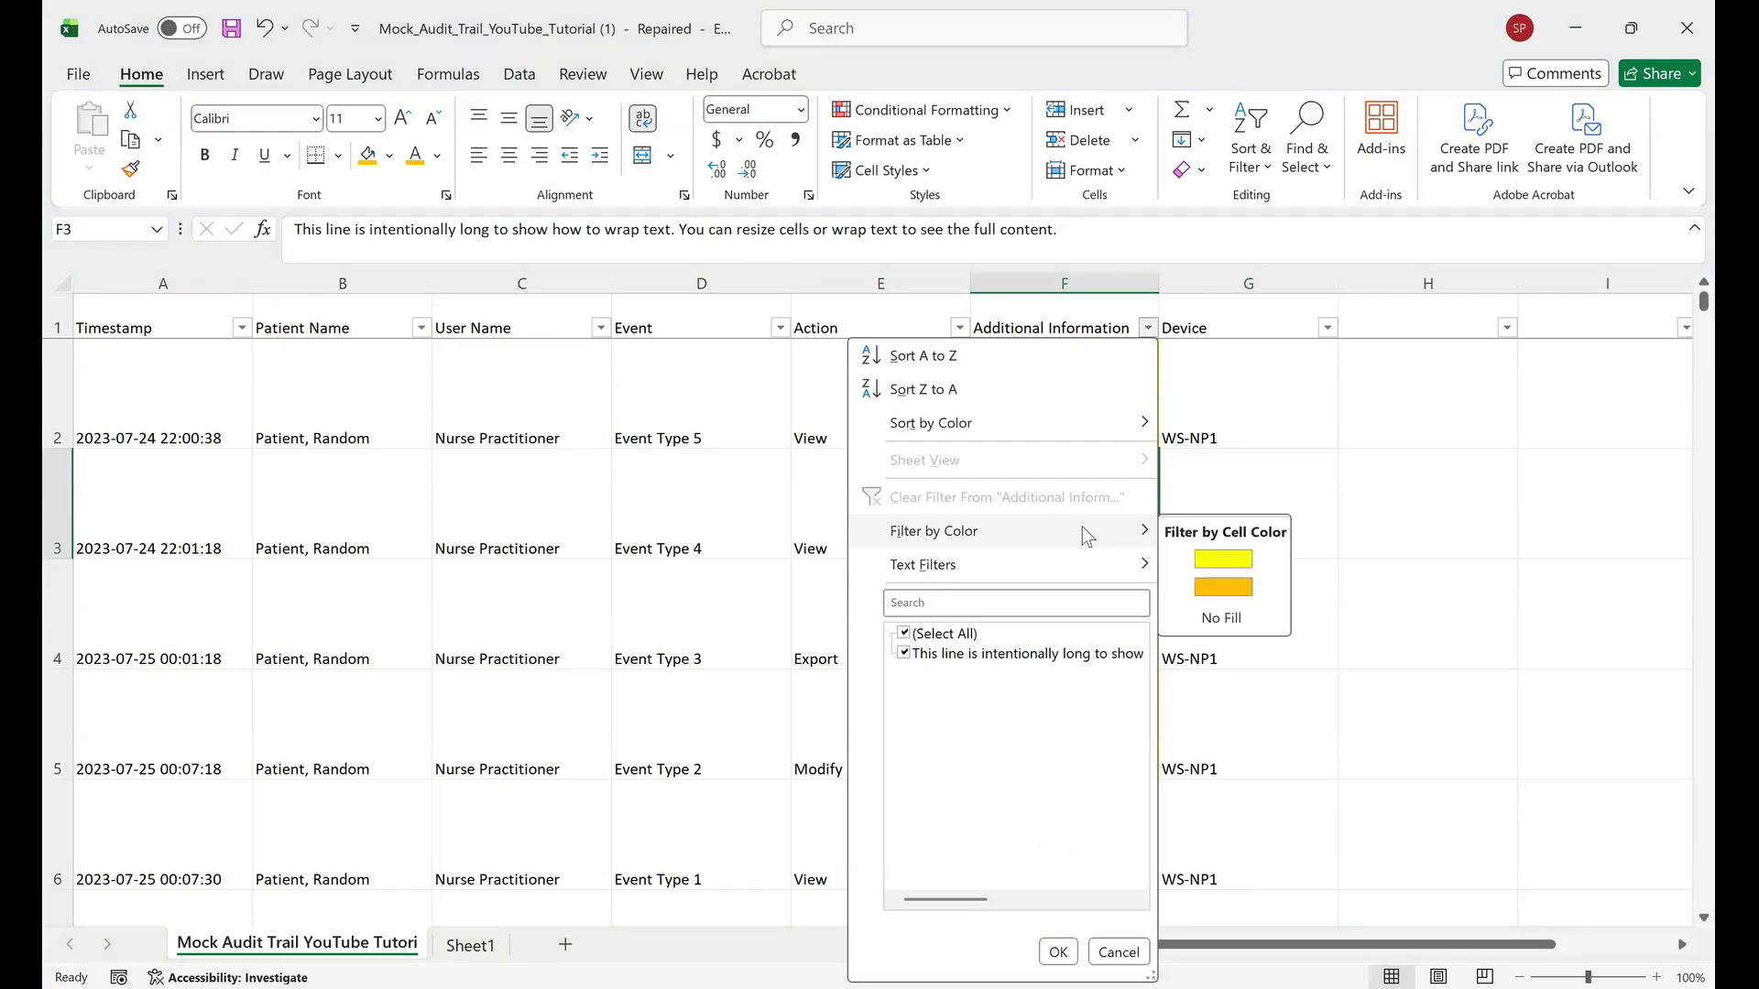
pyautogui.click(1224, 559)
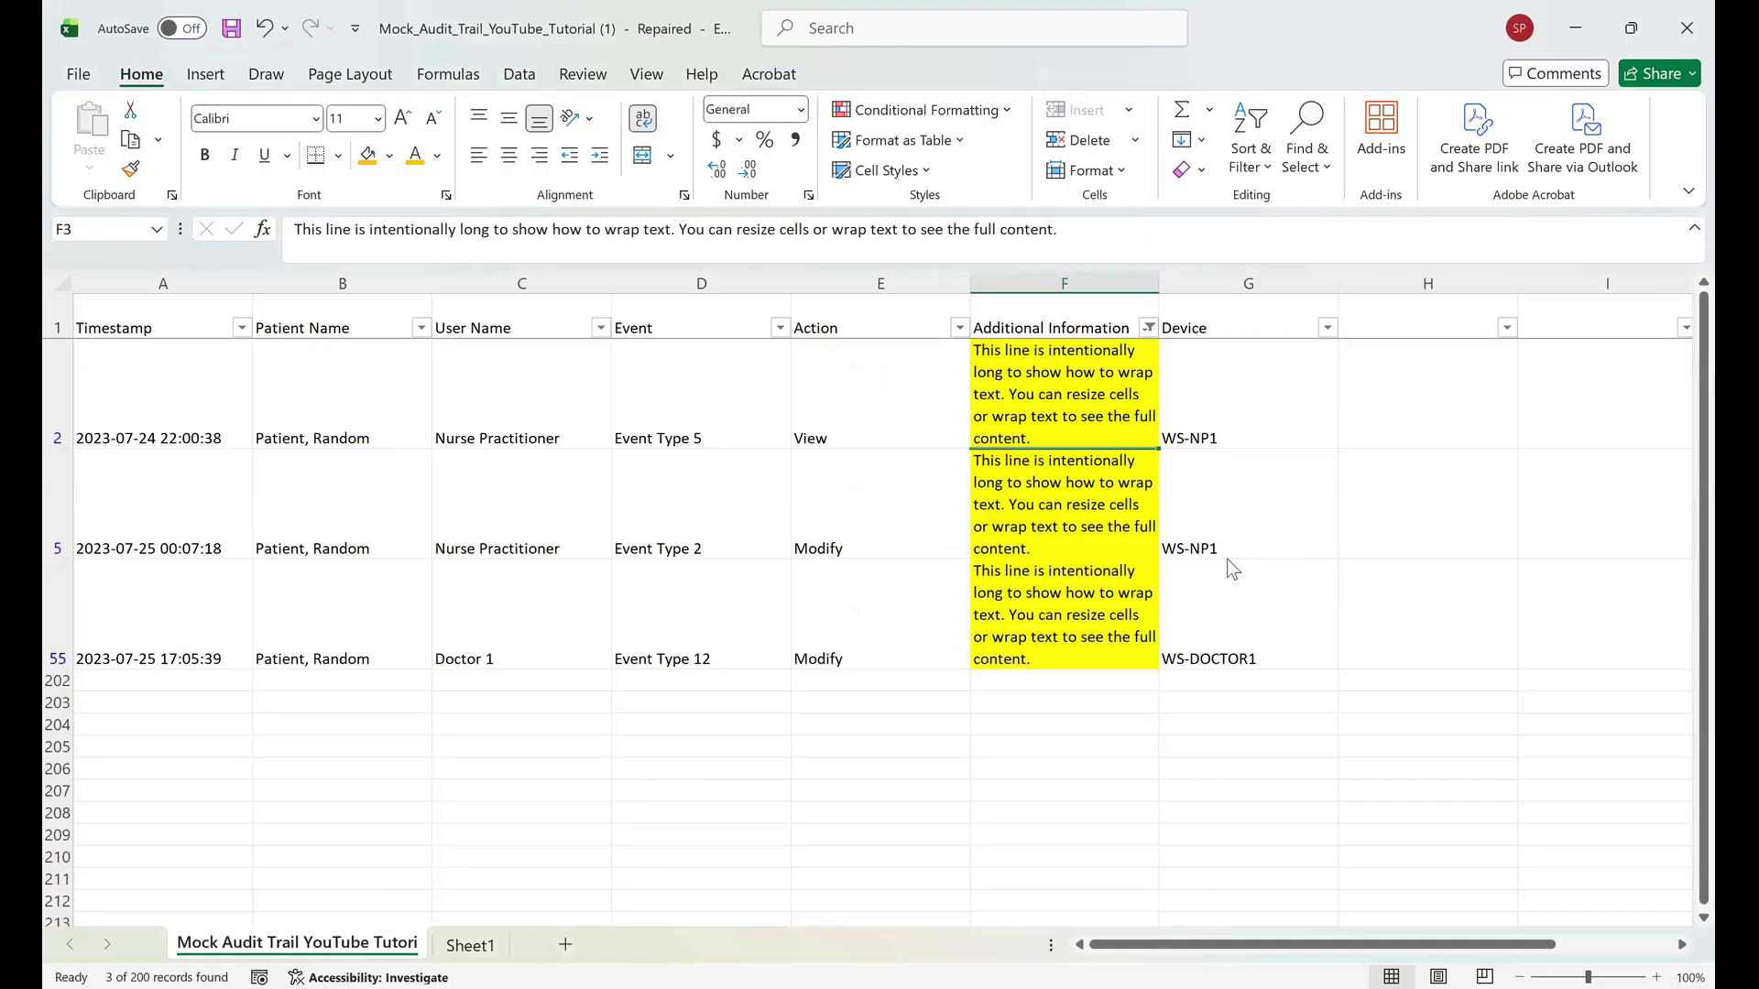
# Remove the yellow cell-color filter from the Additional Information column.
pyautogui.hotkey('alt', 'Down')
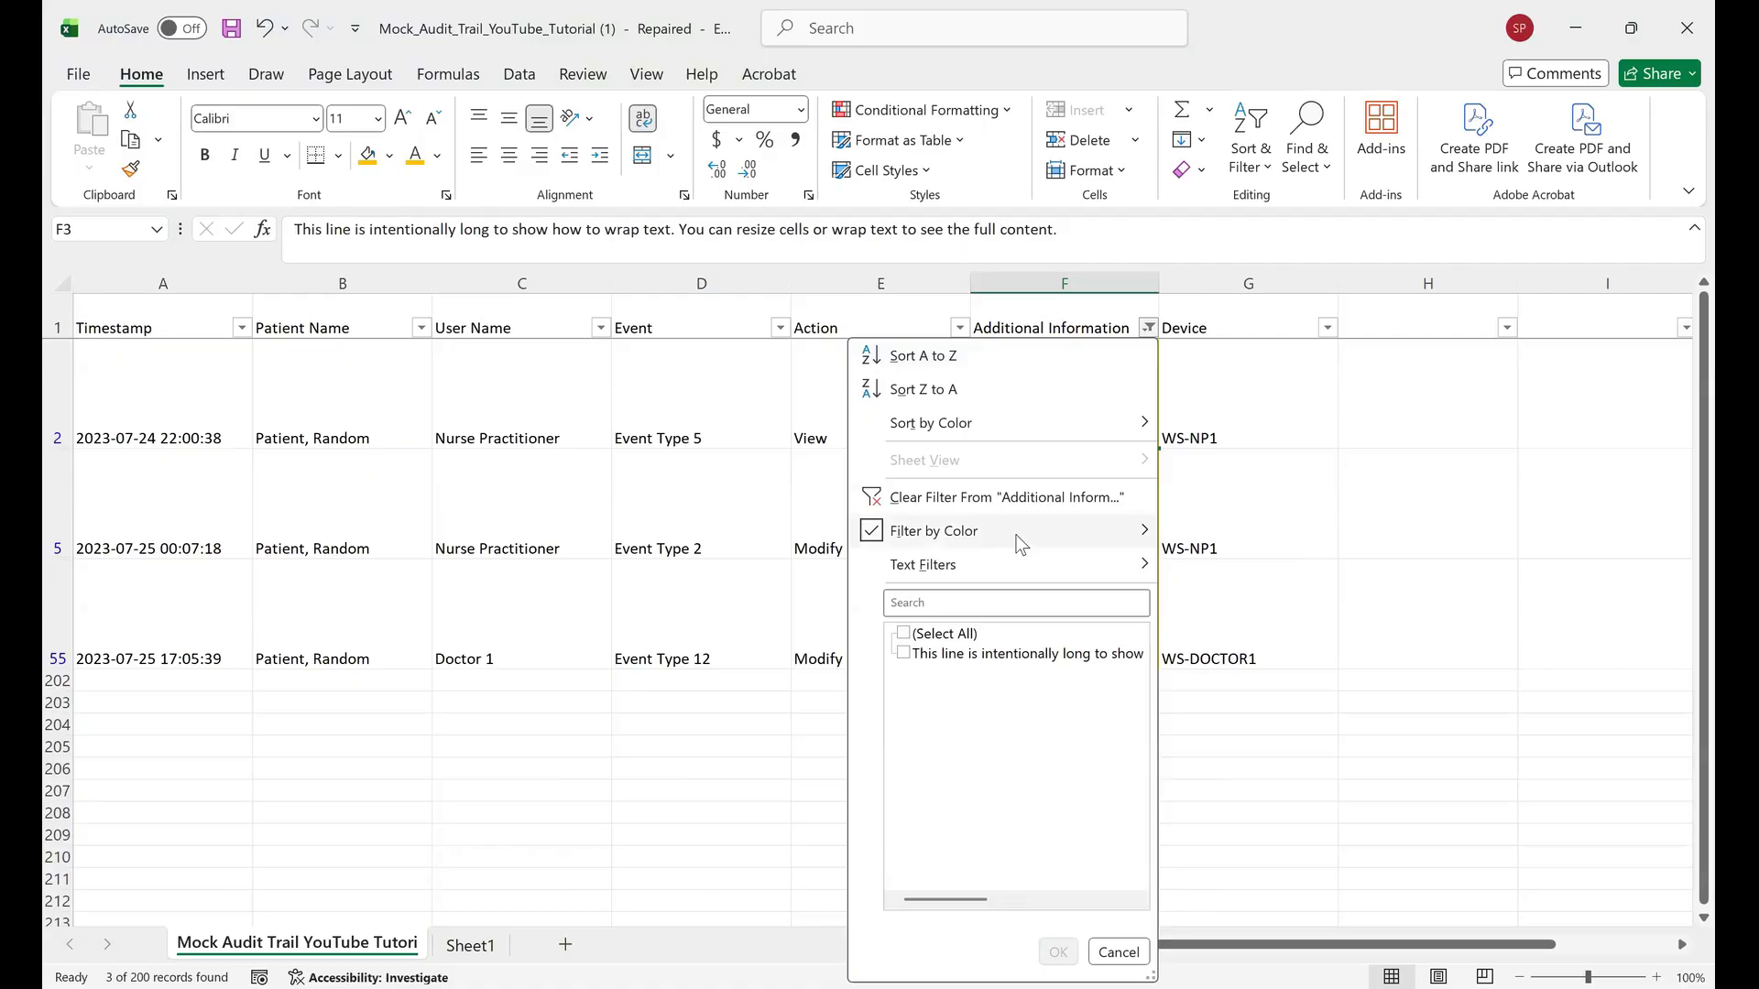
pyautogui.moveTo(1022, 544)
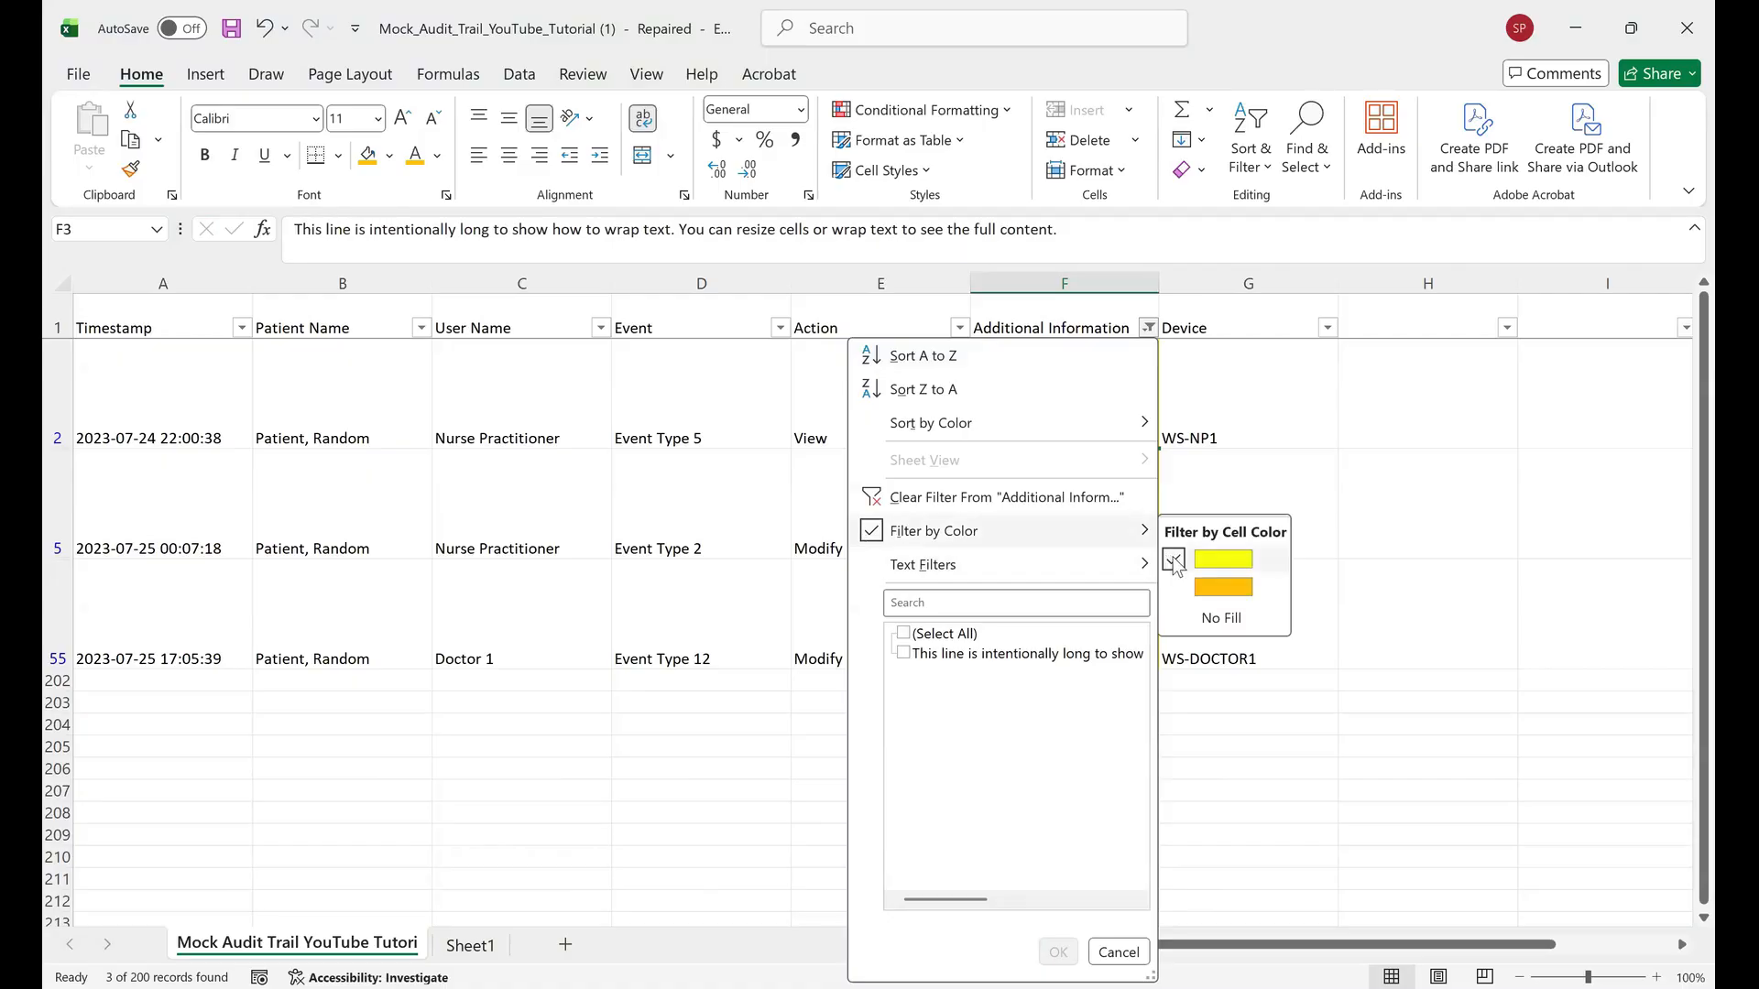
pyautogui.click(1175, 560)
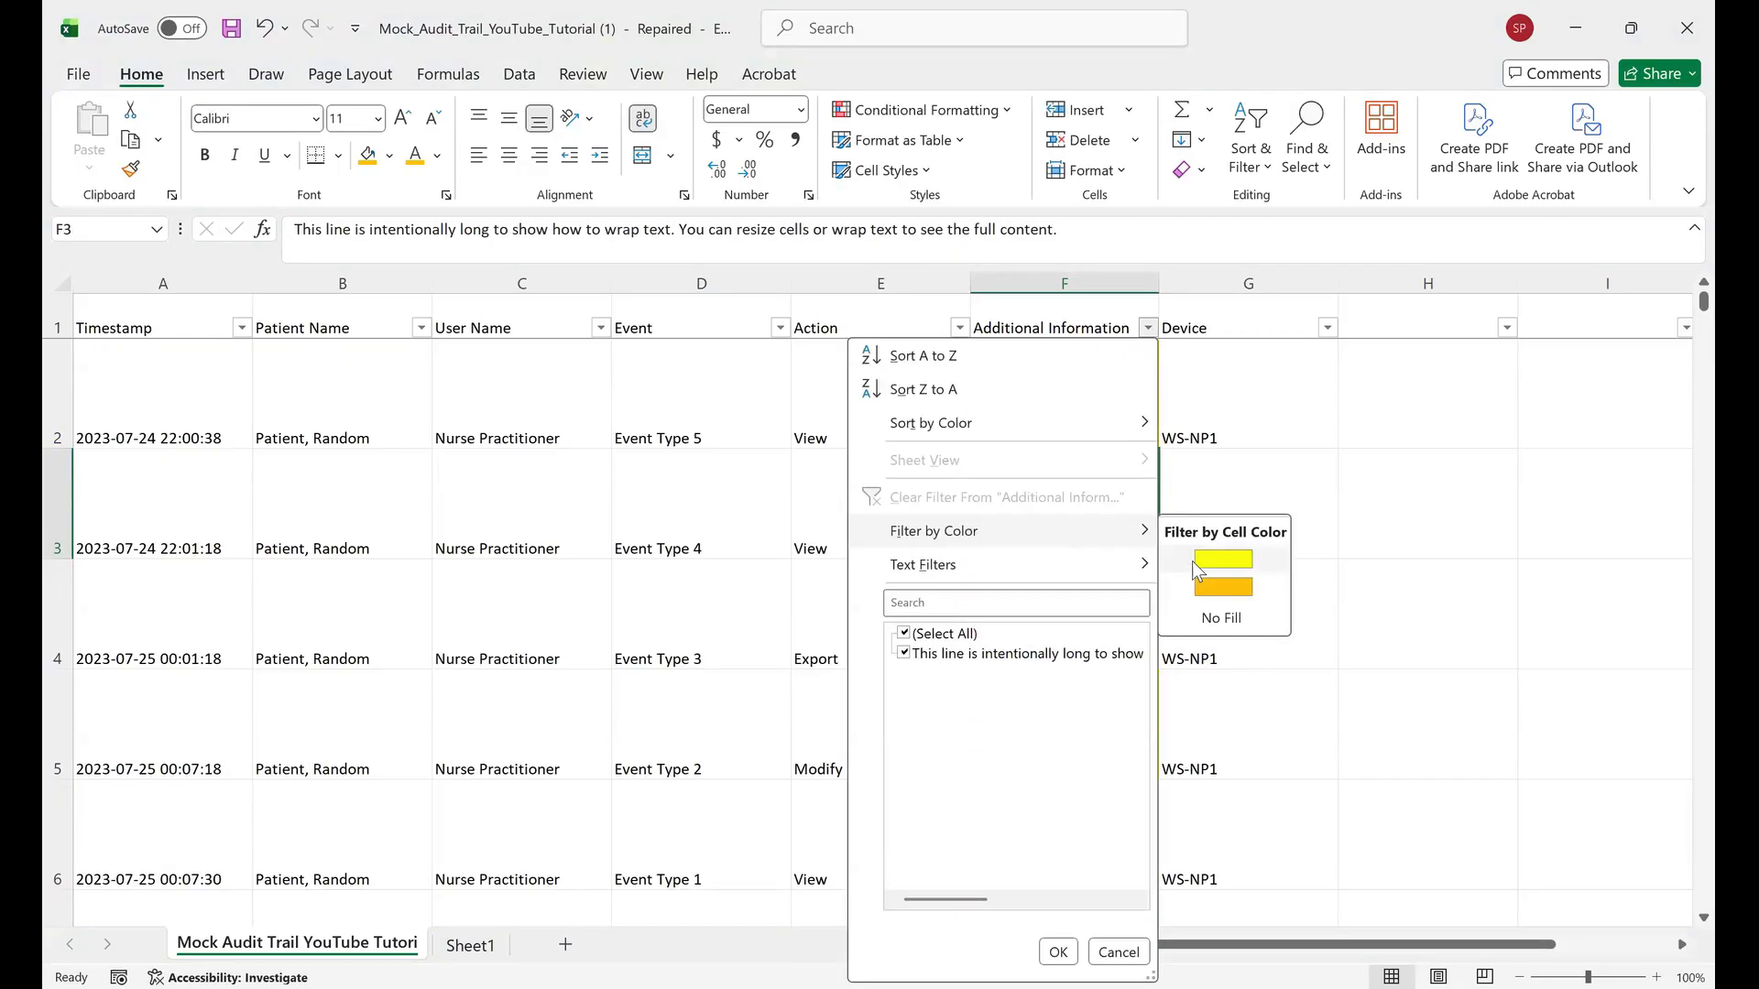
pyautogui.click(1192, 560)
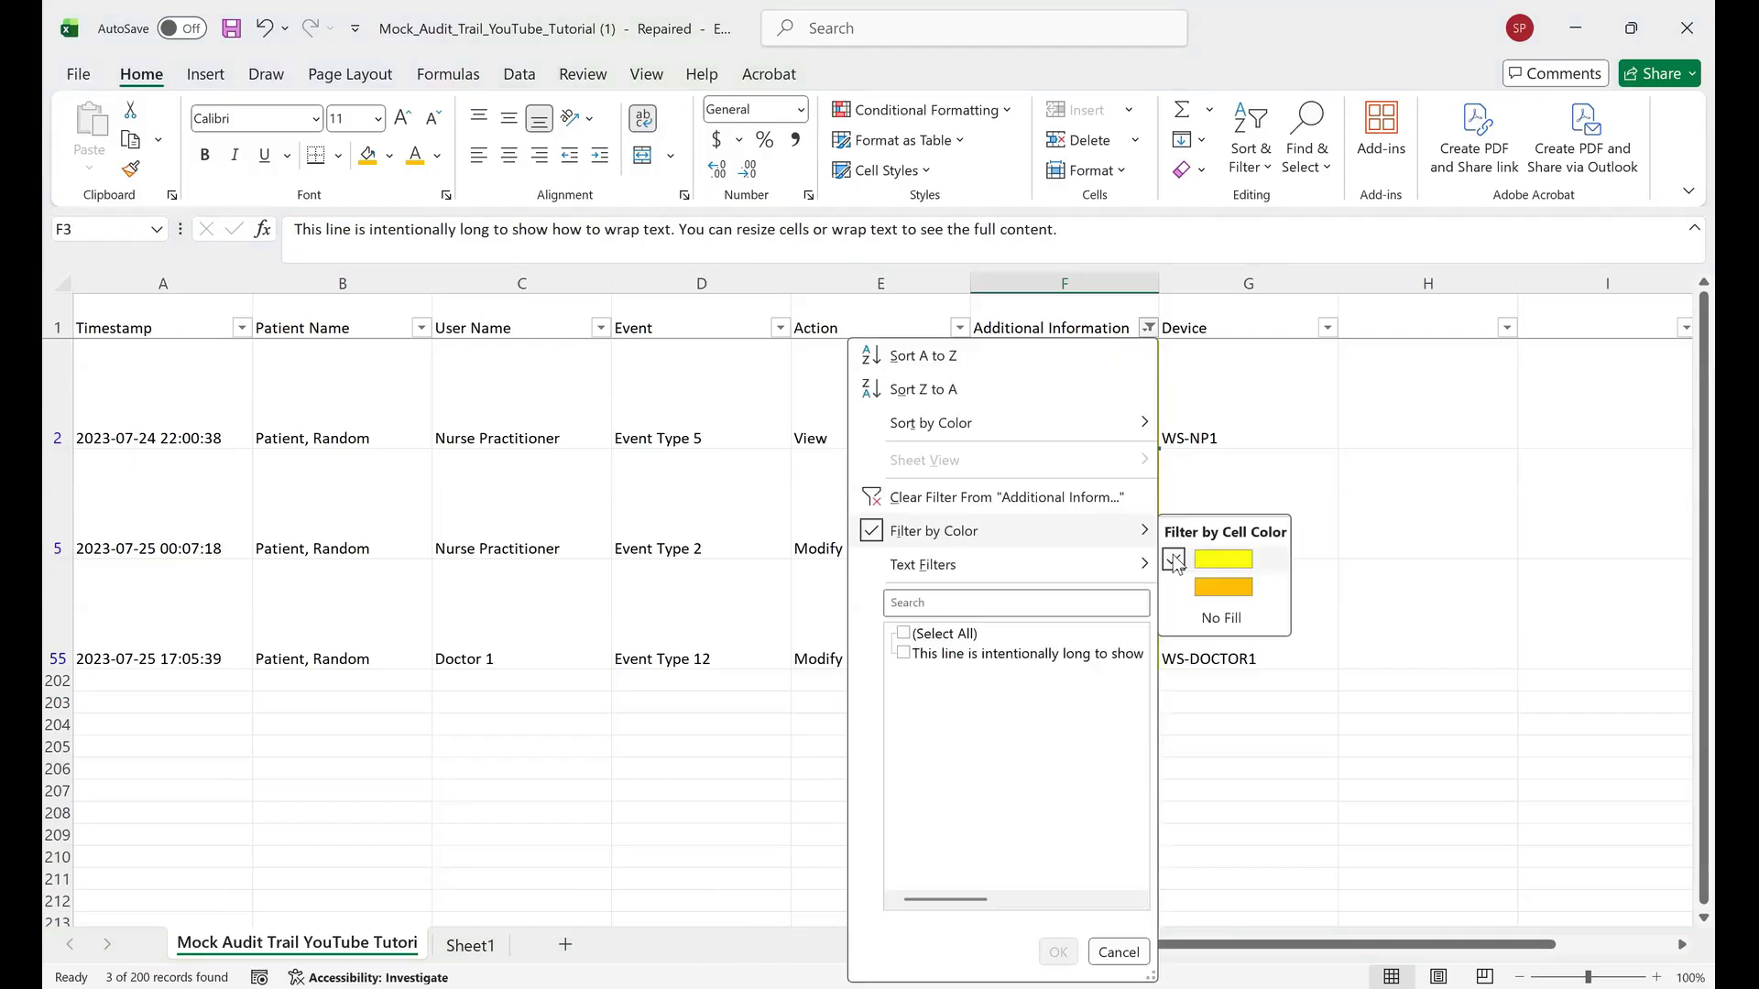
pyautogui.click(1174, 560)
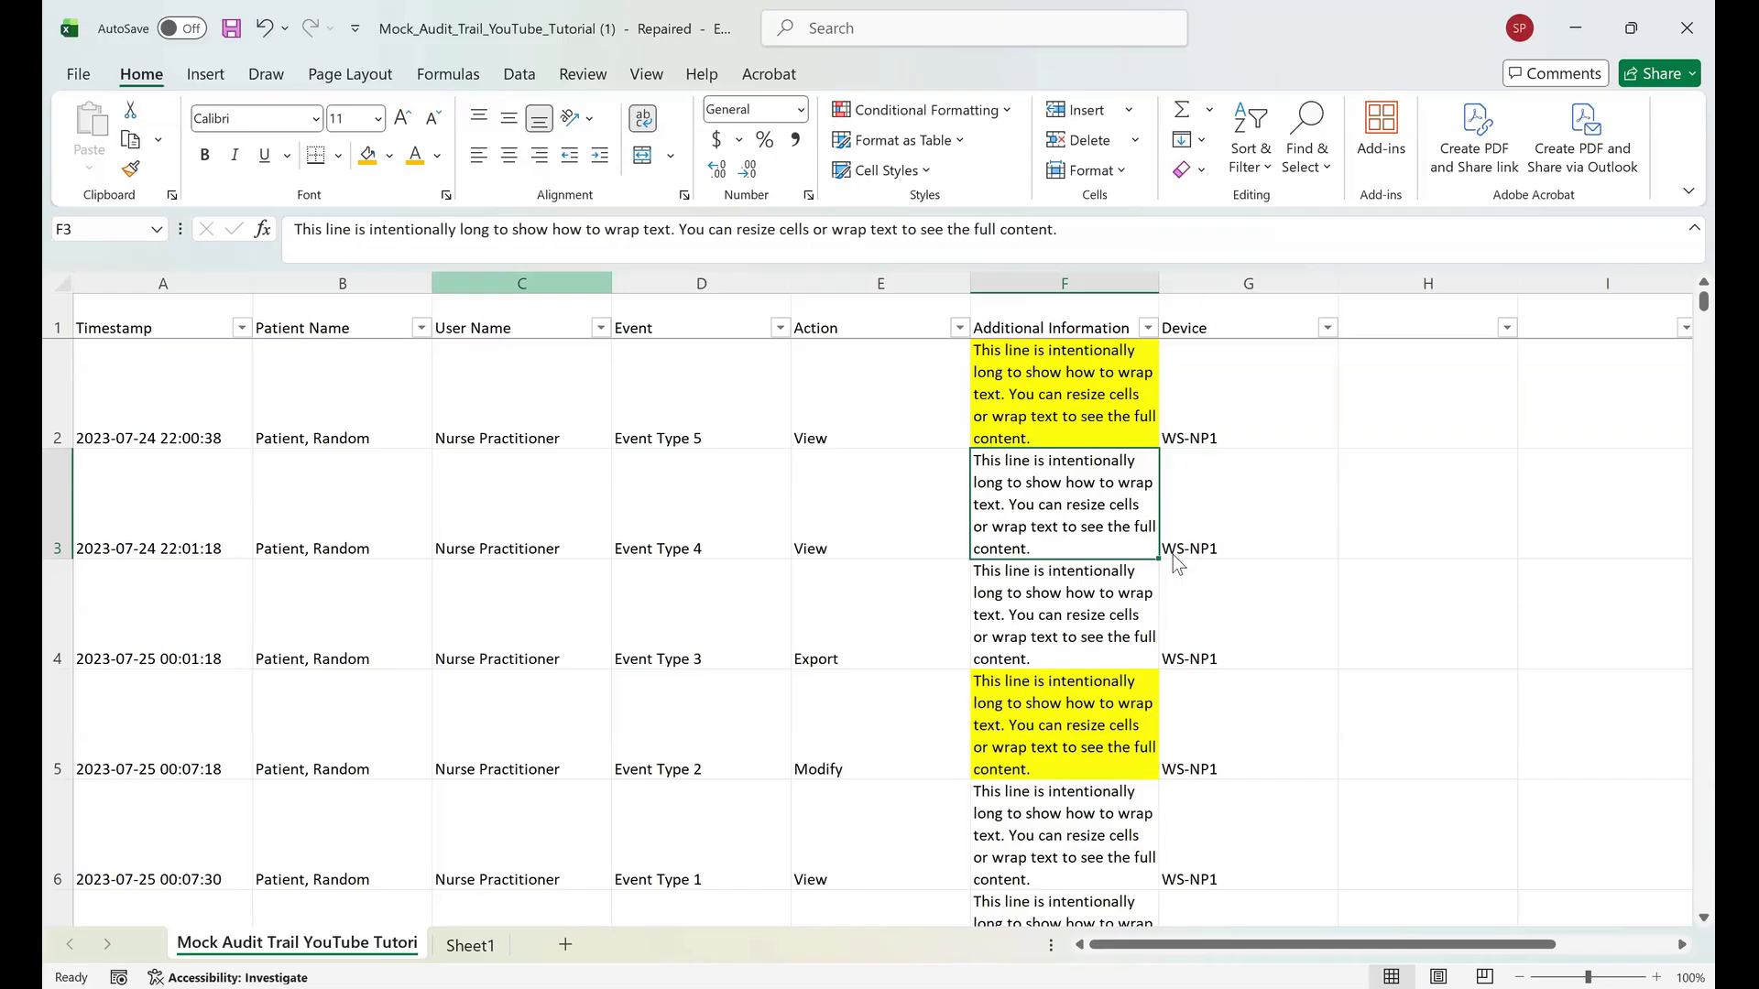
# Set the text color of cell F3 to red and filter the Additional Information column by red font color.
pyautogui.press('Left')
pyautogui.press('Right')
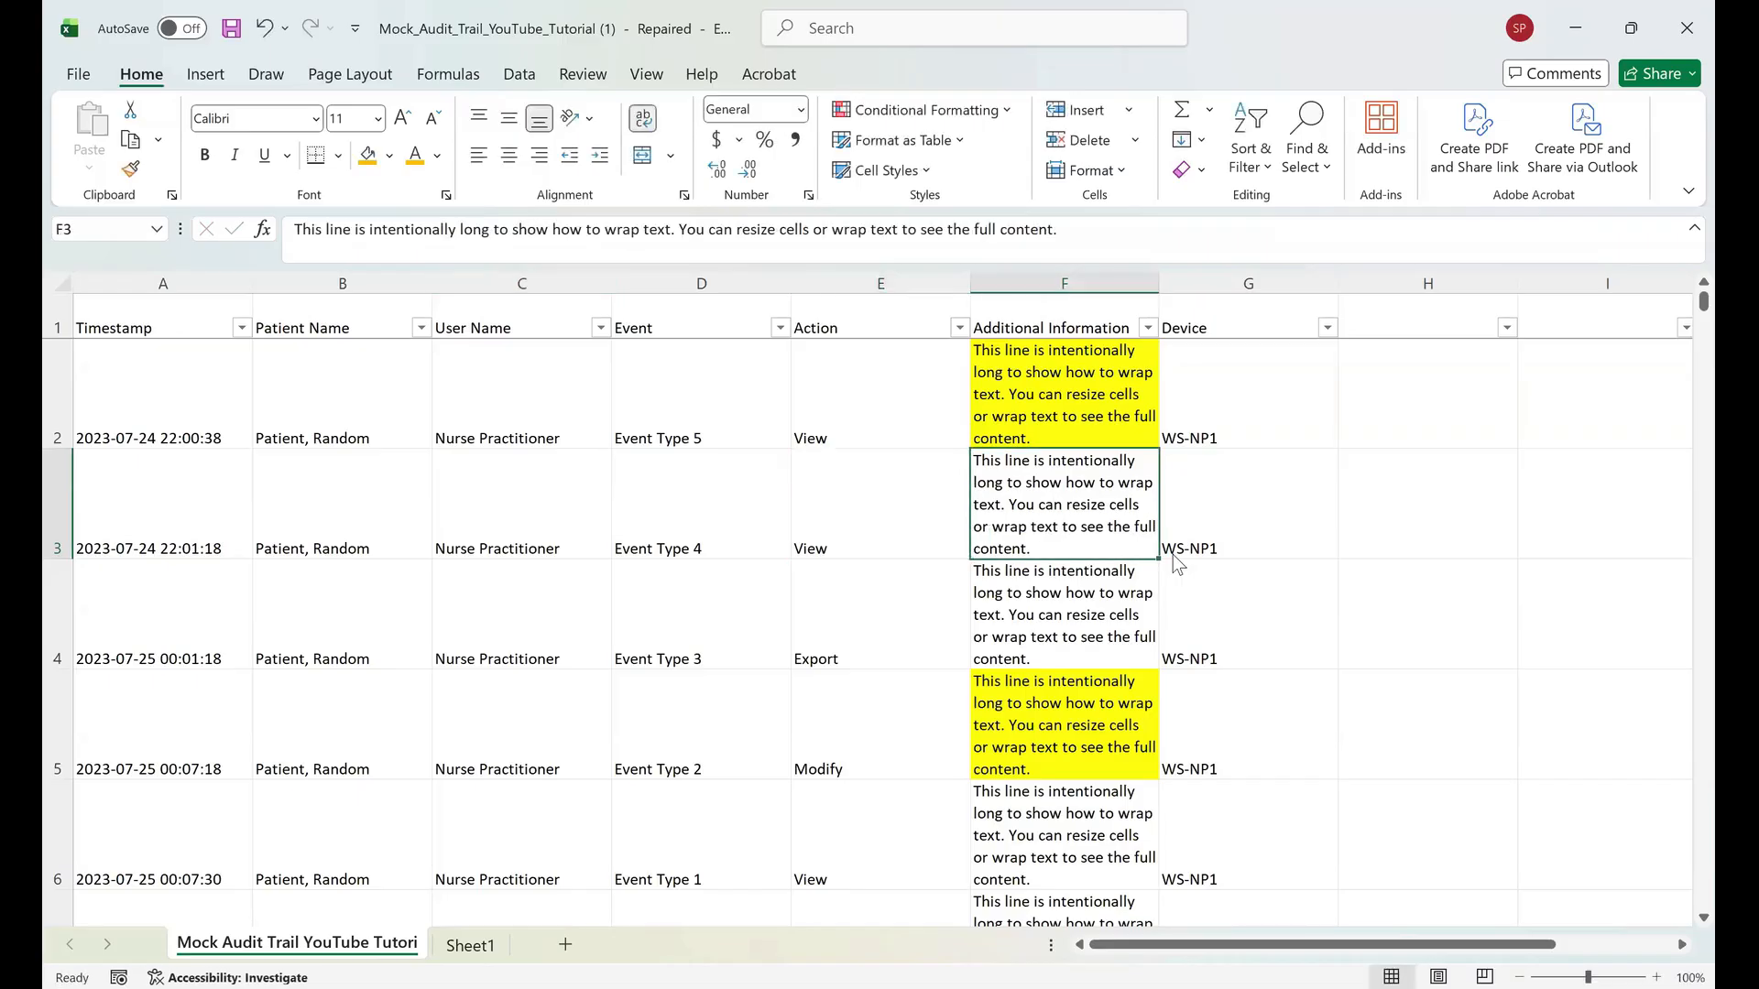
pyautogui.press('Down')
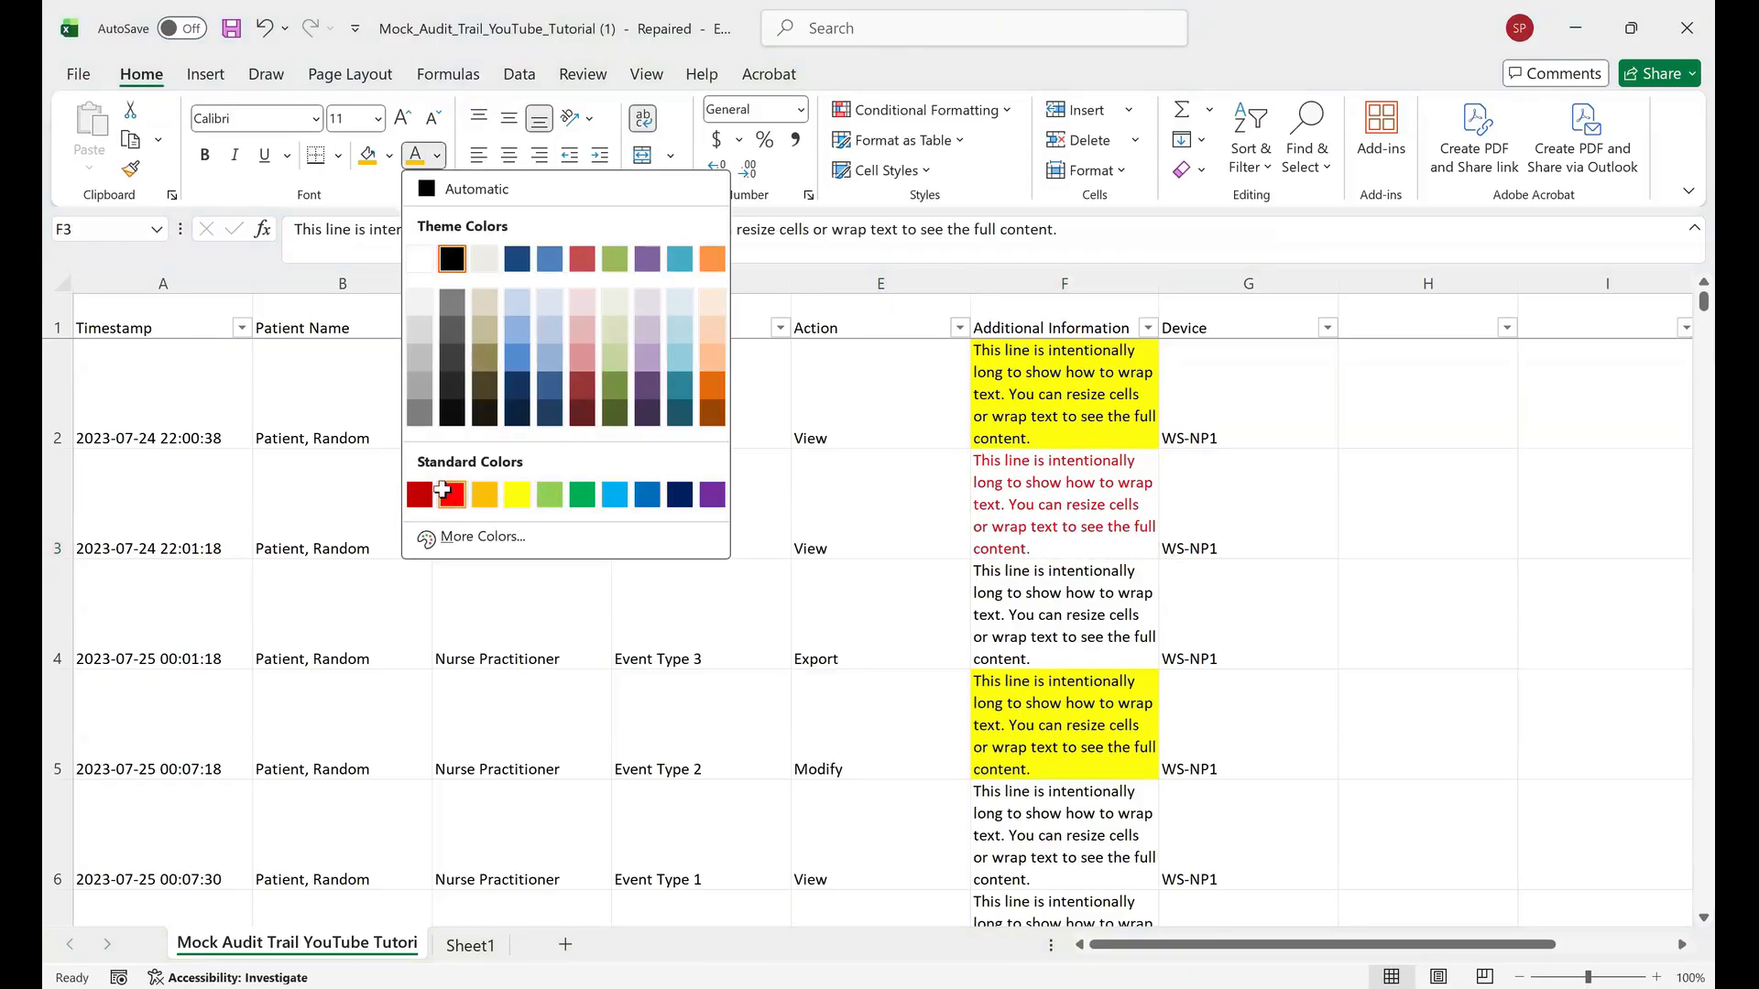
pyautogui.click(442, 491)
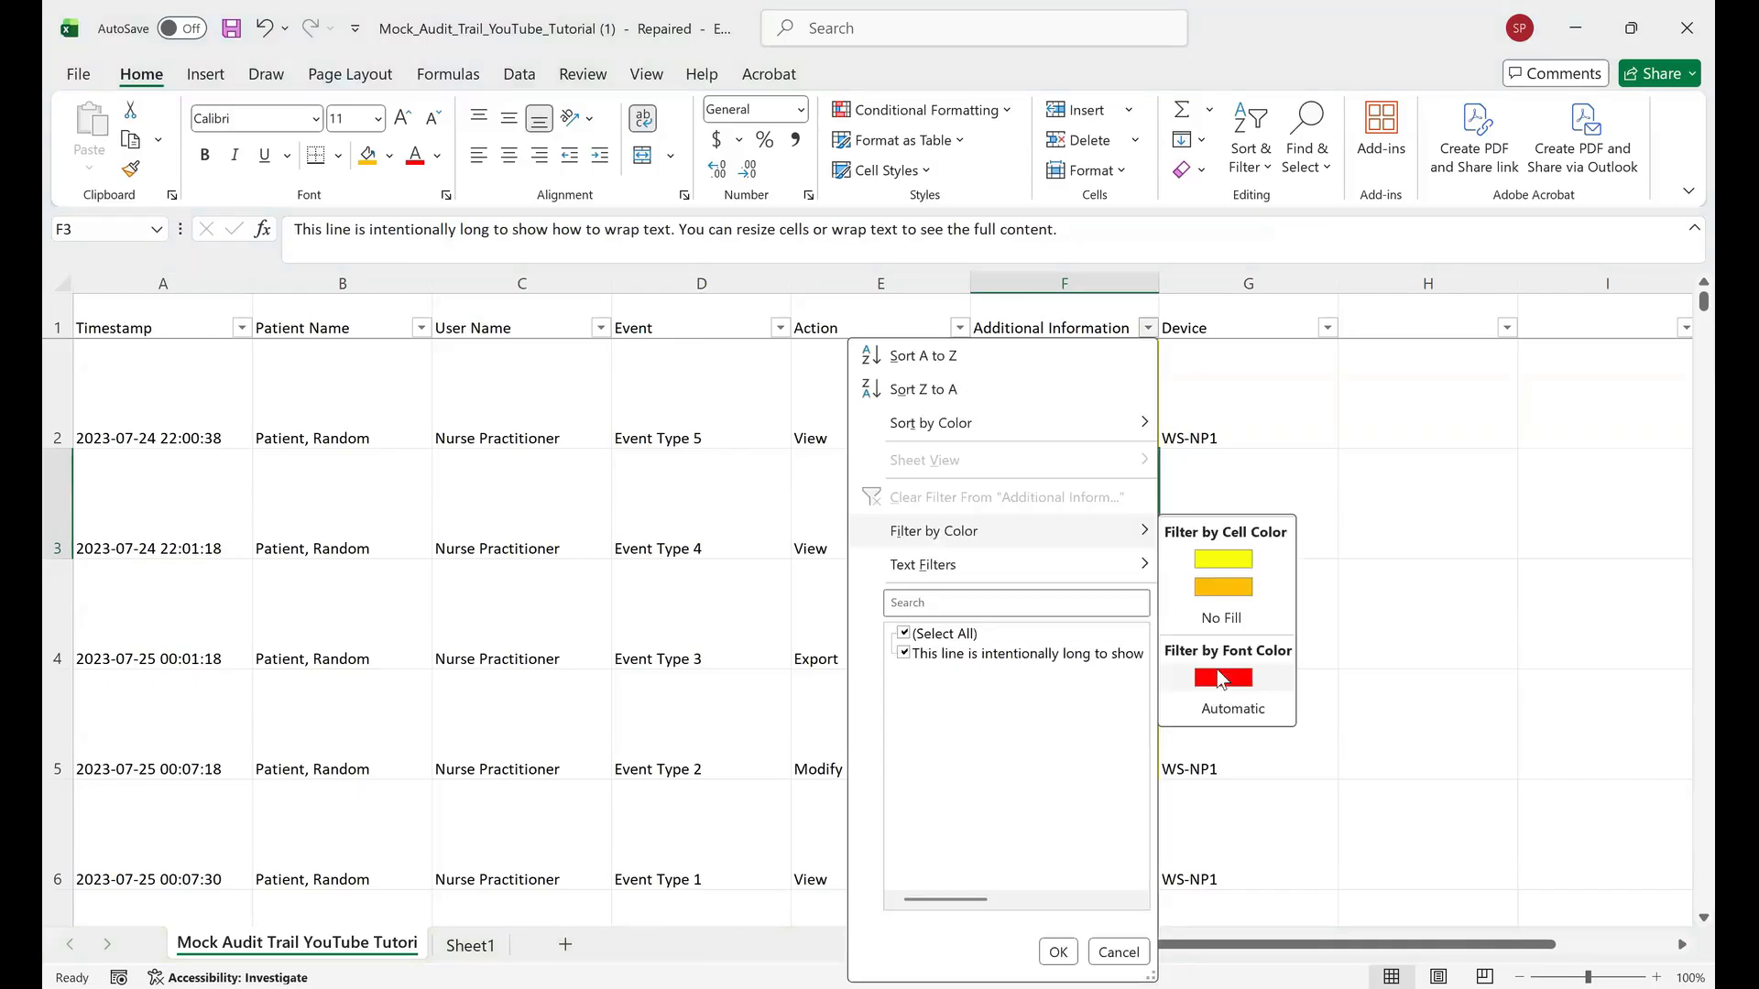
pyautogui.click(1222, 678)
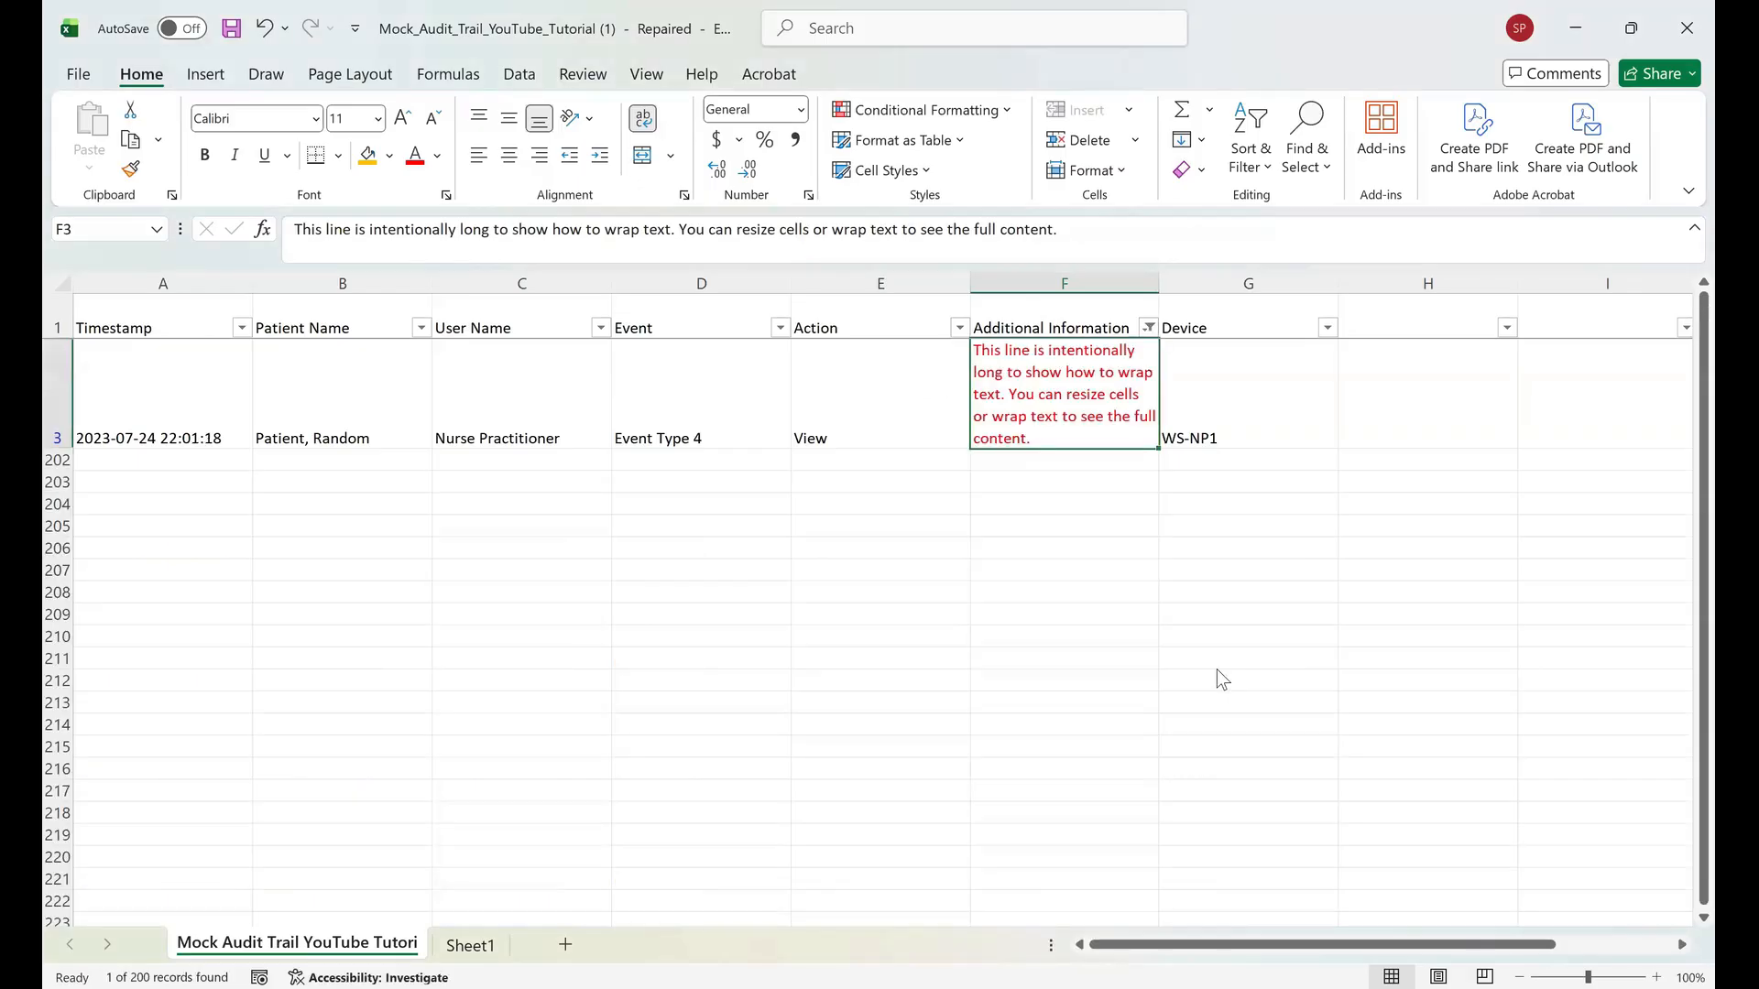
# Undo the font-color filter and the red text color.
pyautogui.hotkey('ctrl', 'z')
pyautogui.hotkey('ctrl', 'z')
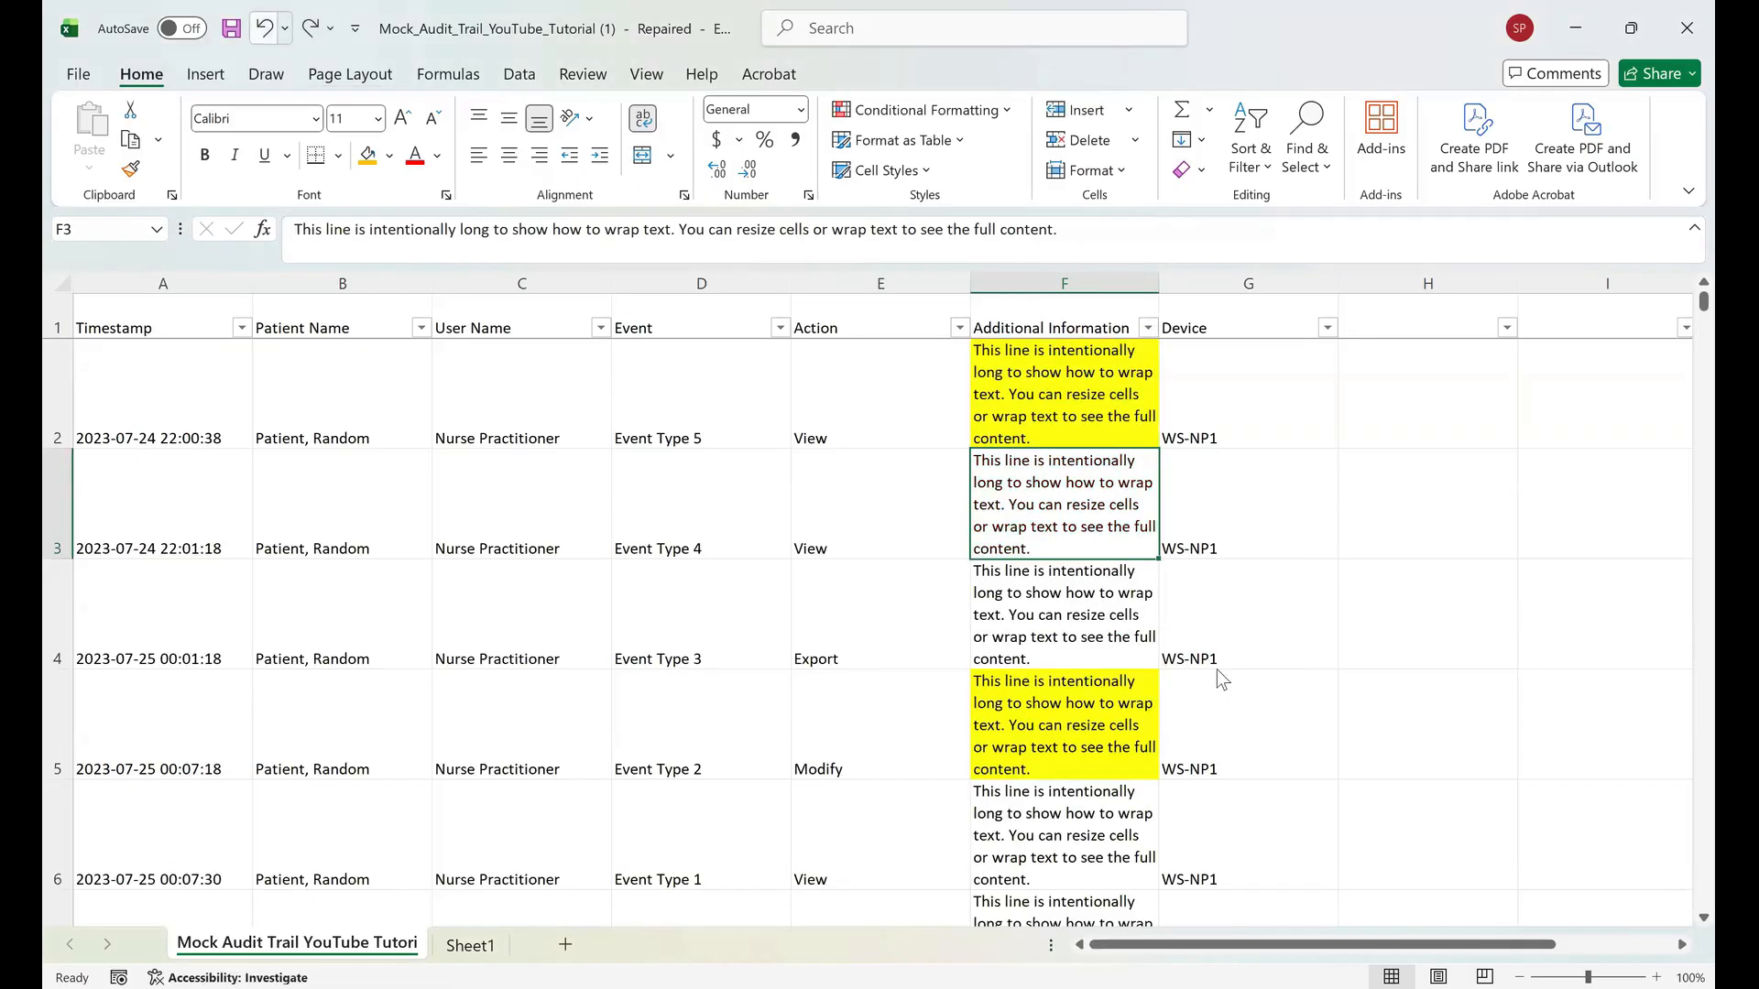
pyautogui.hotkey('ctrl', 'z')
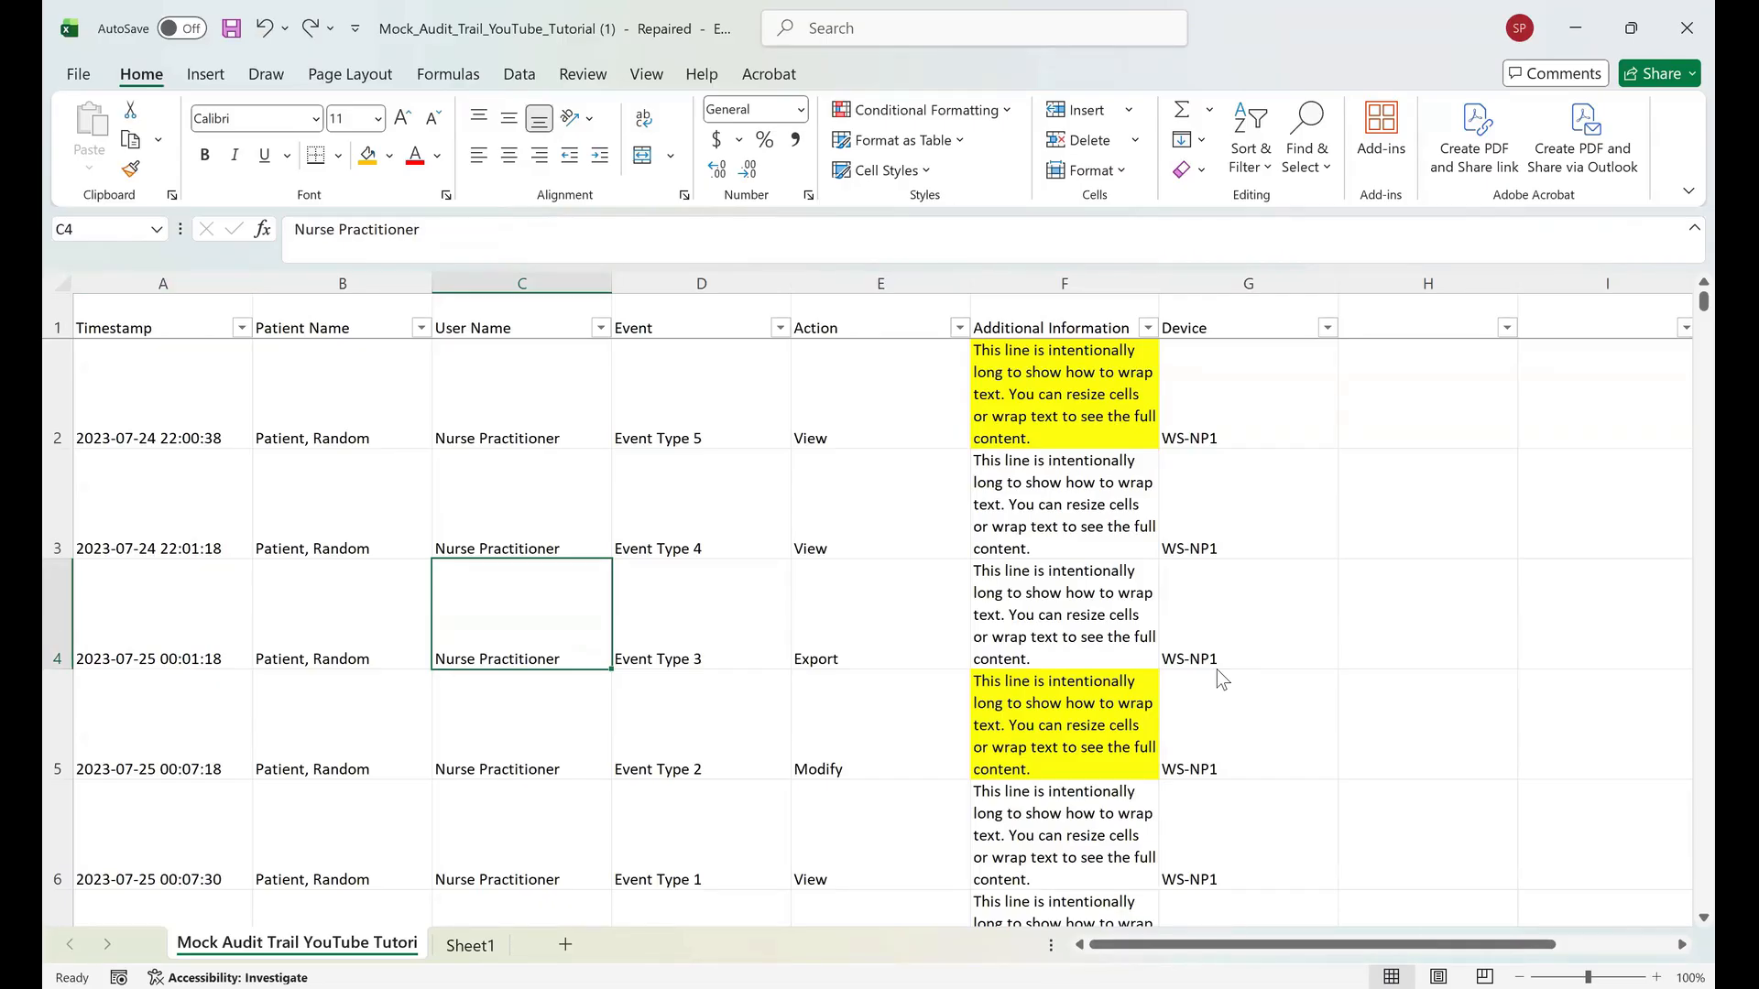
# Set the font size of the whole sheet to 12 and widen the Additional Information column.
pyautogui.hotkey('ctrl', 'a')
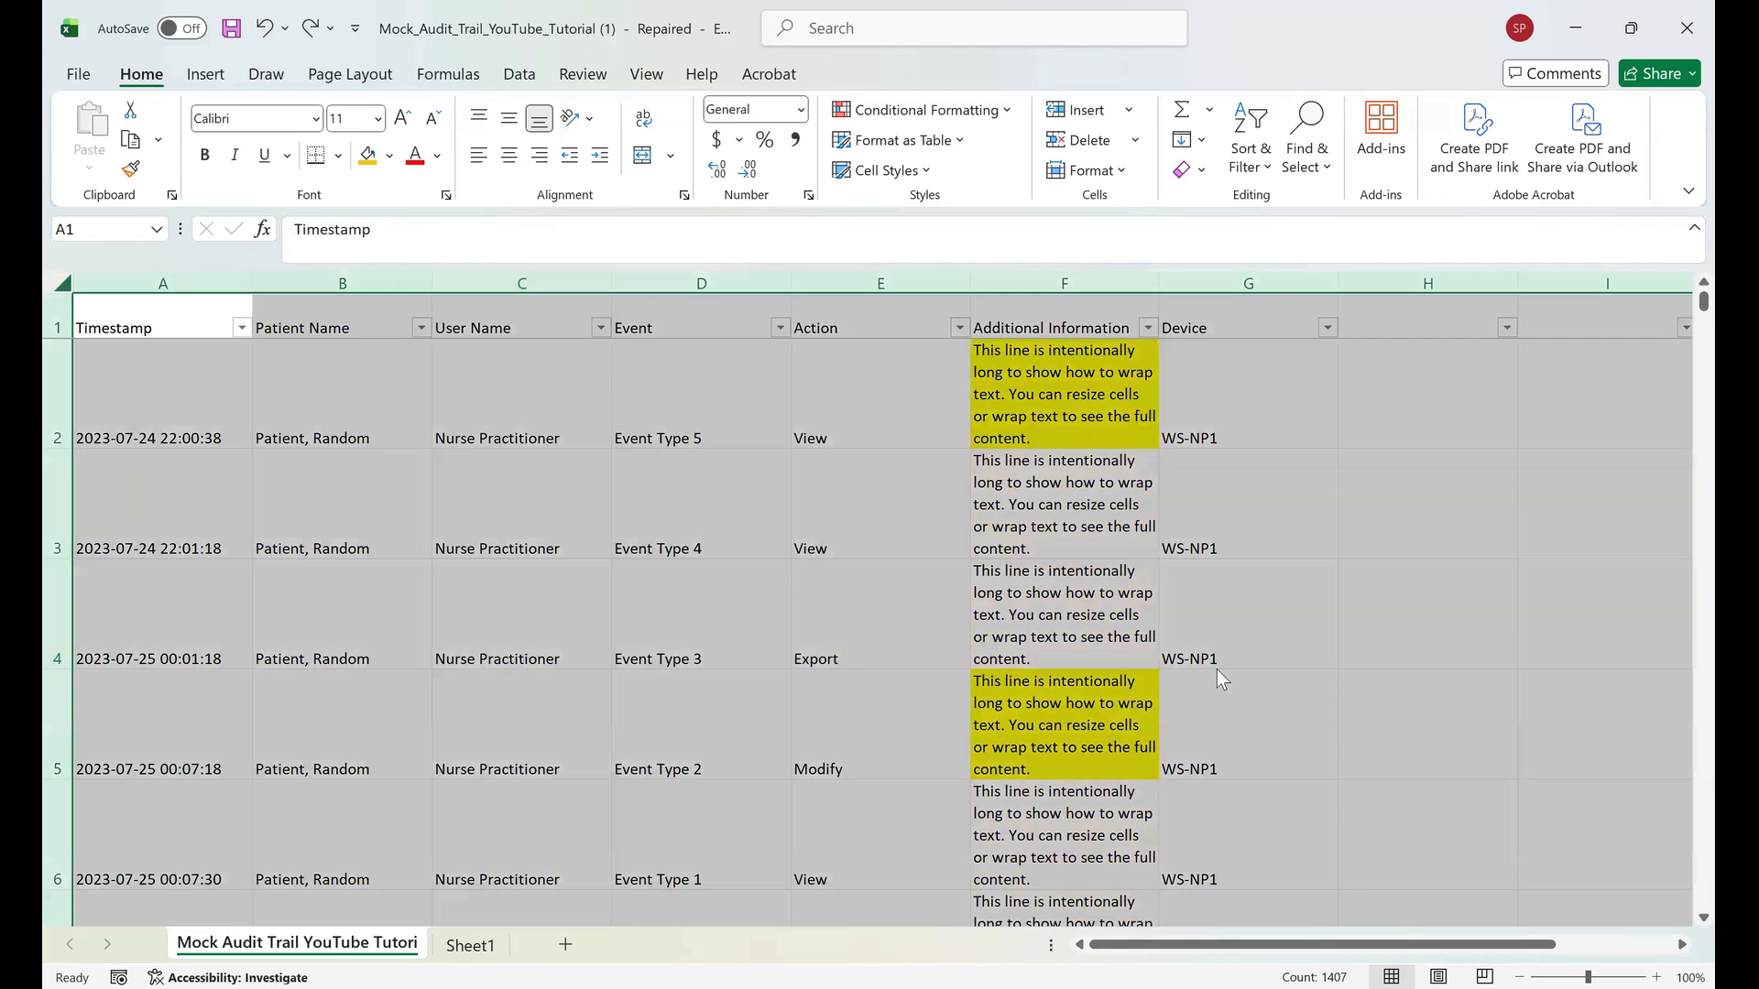
pyautogui.click(315, 118)
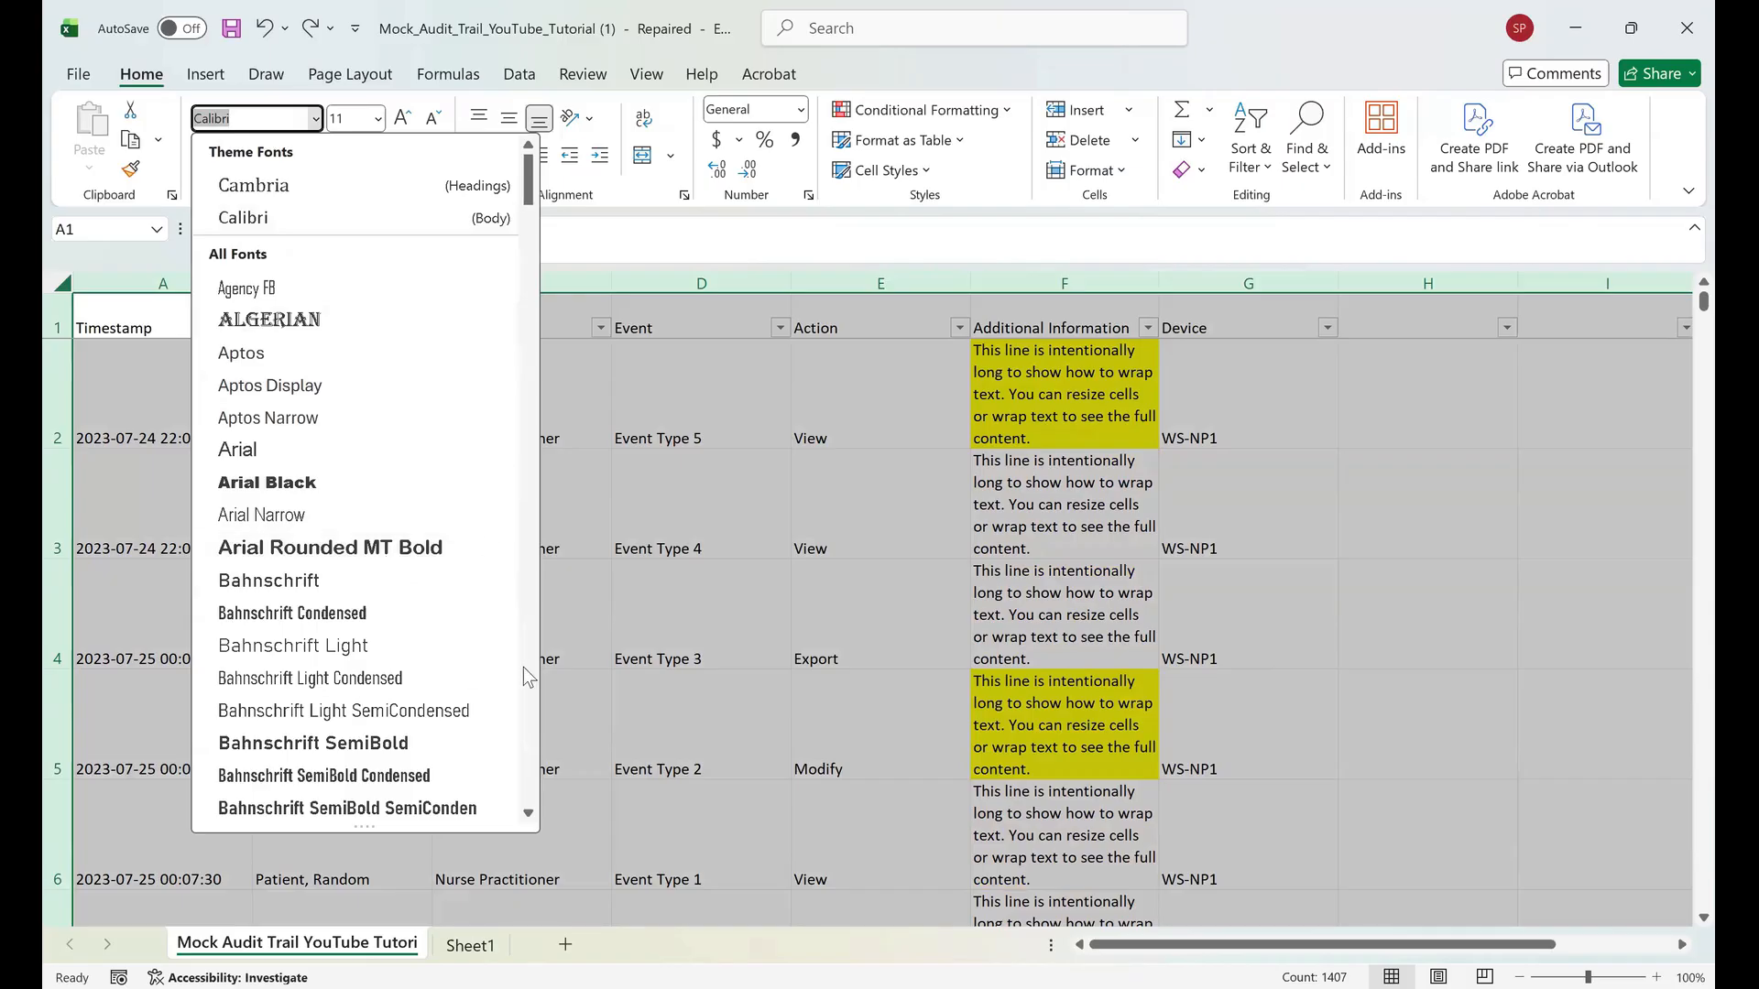
pyautogui.press('Escape')
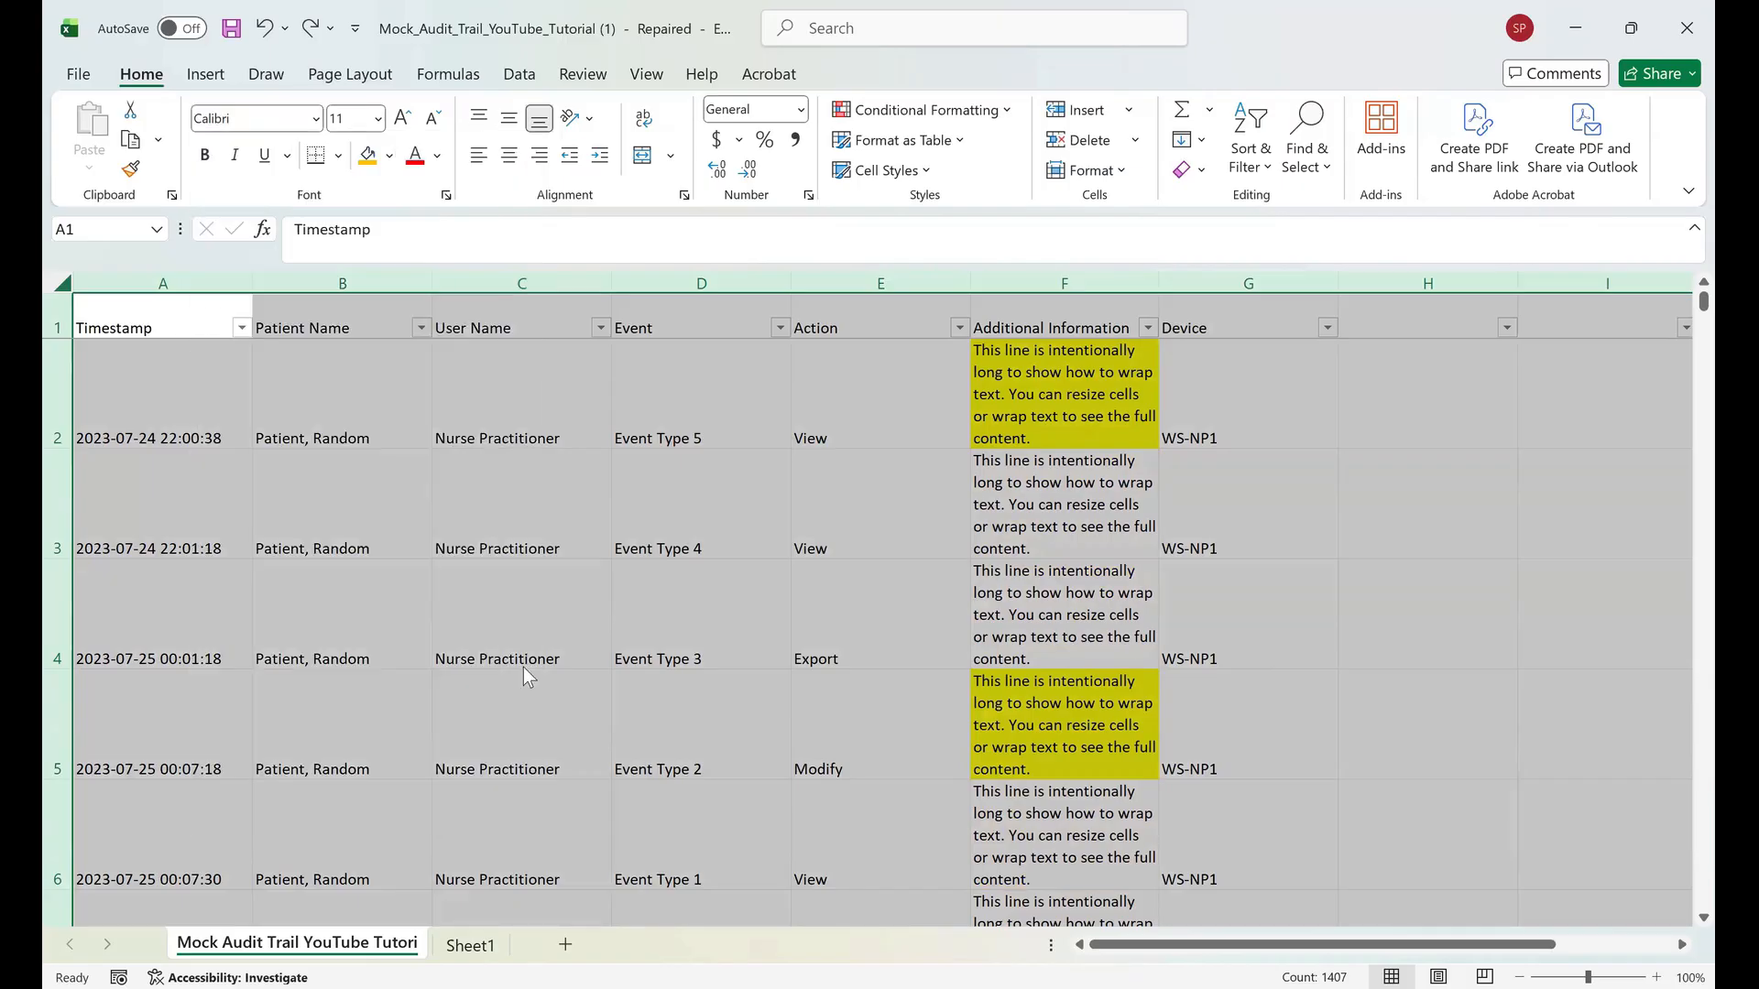
pyautogui.click(377, 118)
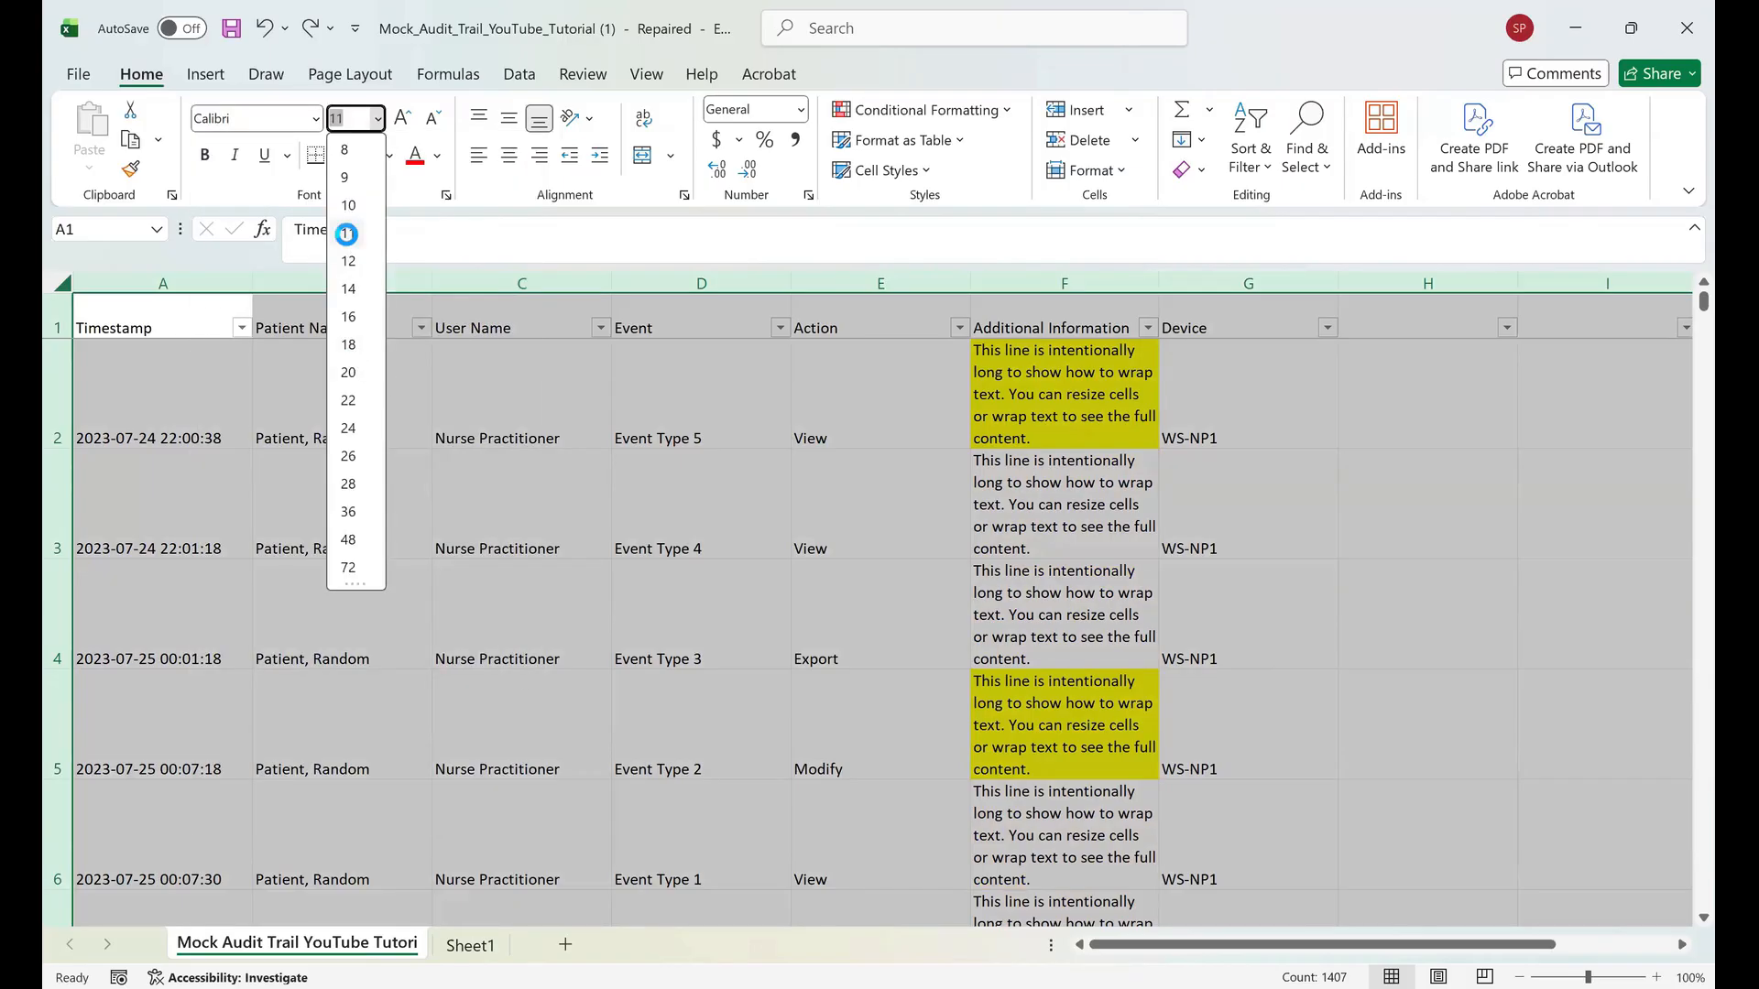
pyautogui.click(347, 233)
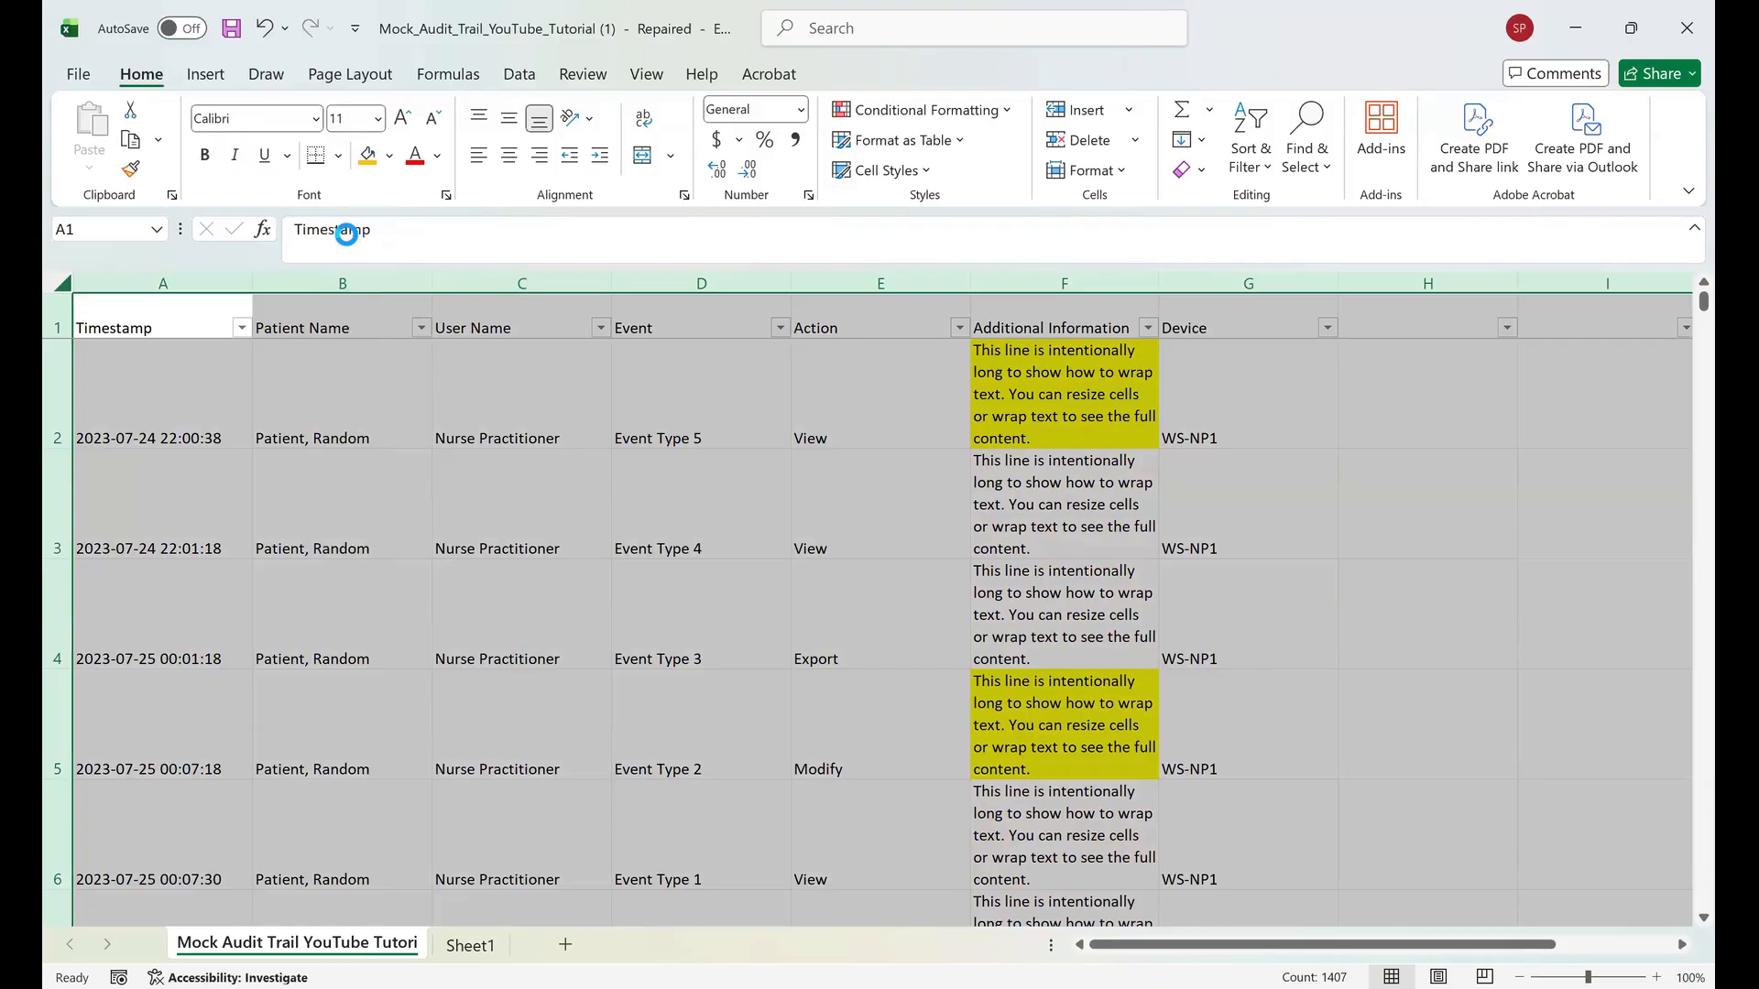
pyautogui.click(376, 118)
pyautogui.click(349, 261)
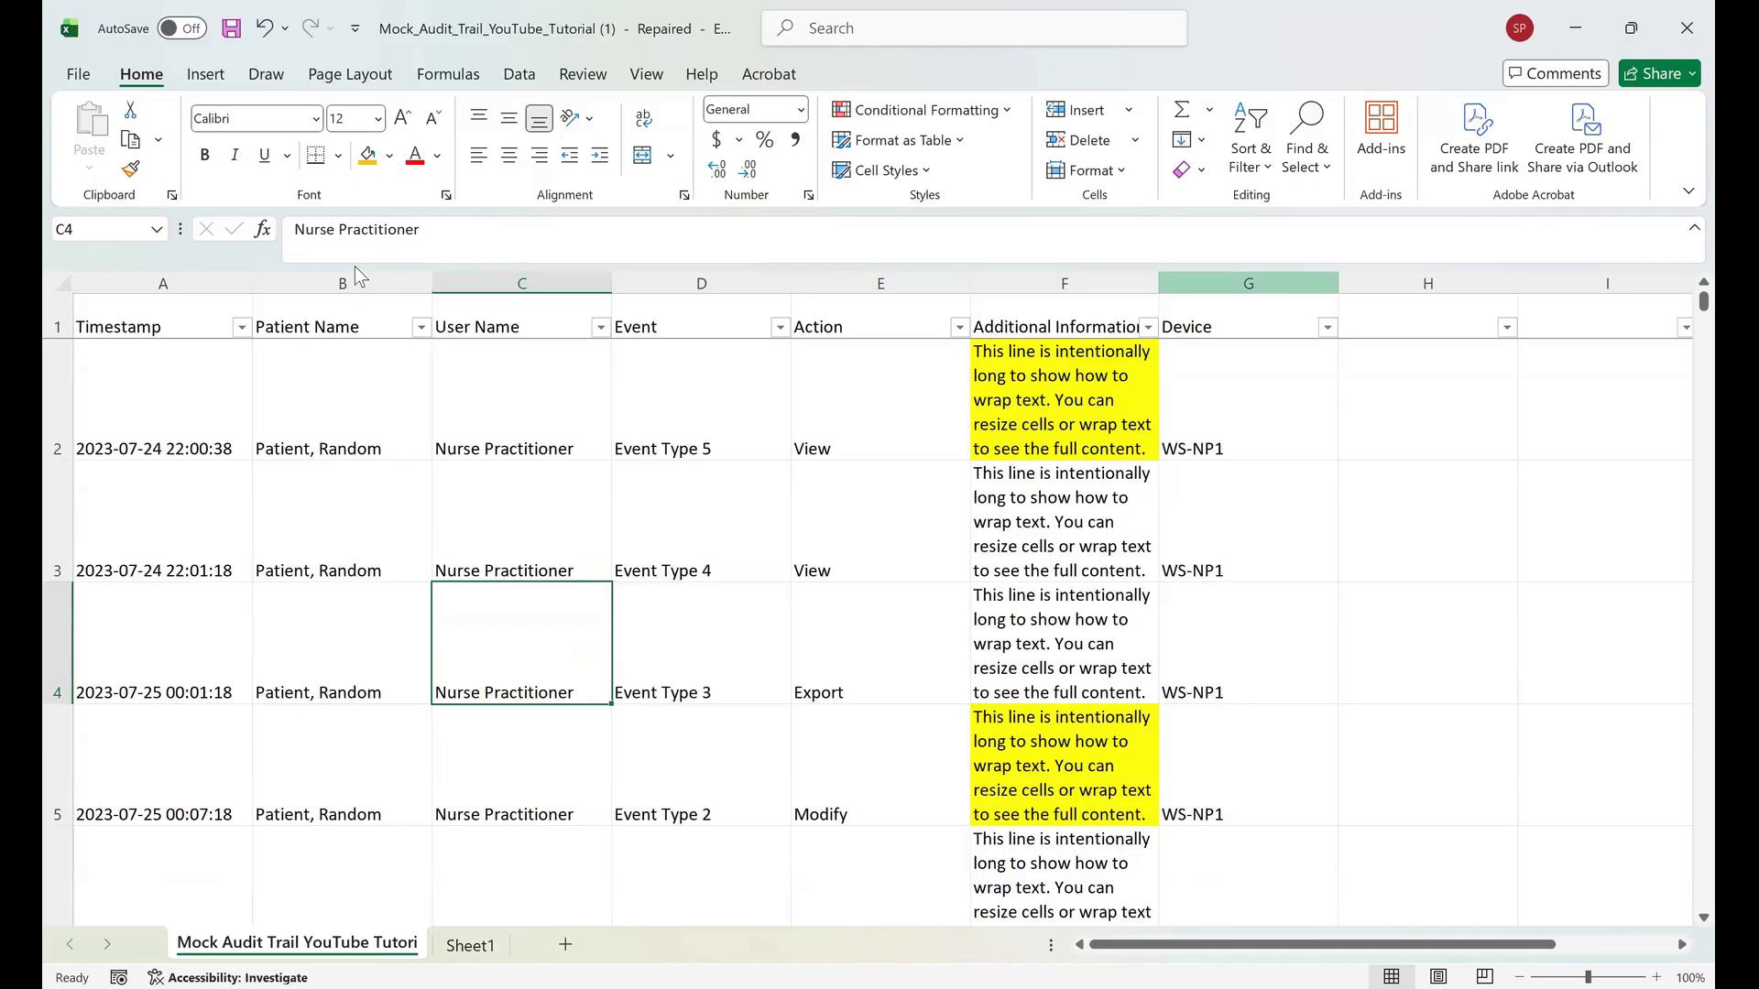
pyautogui.moveTo(1158, 283); pyautogui.dragTo(1234, 283)
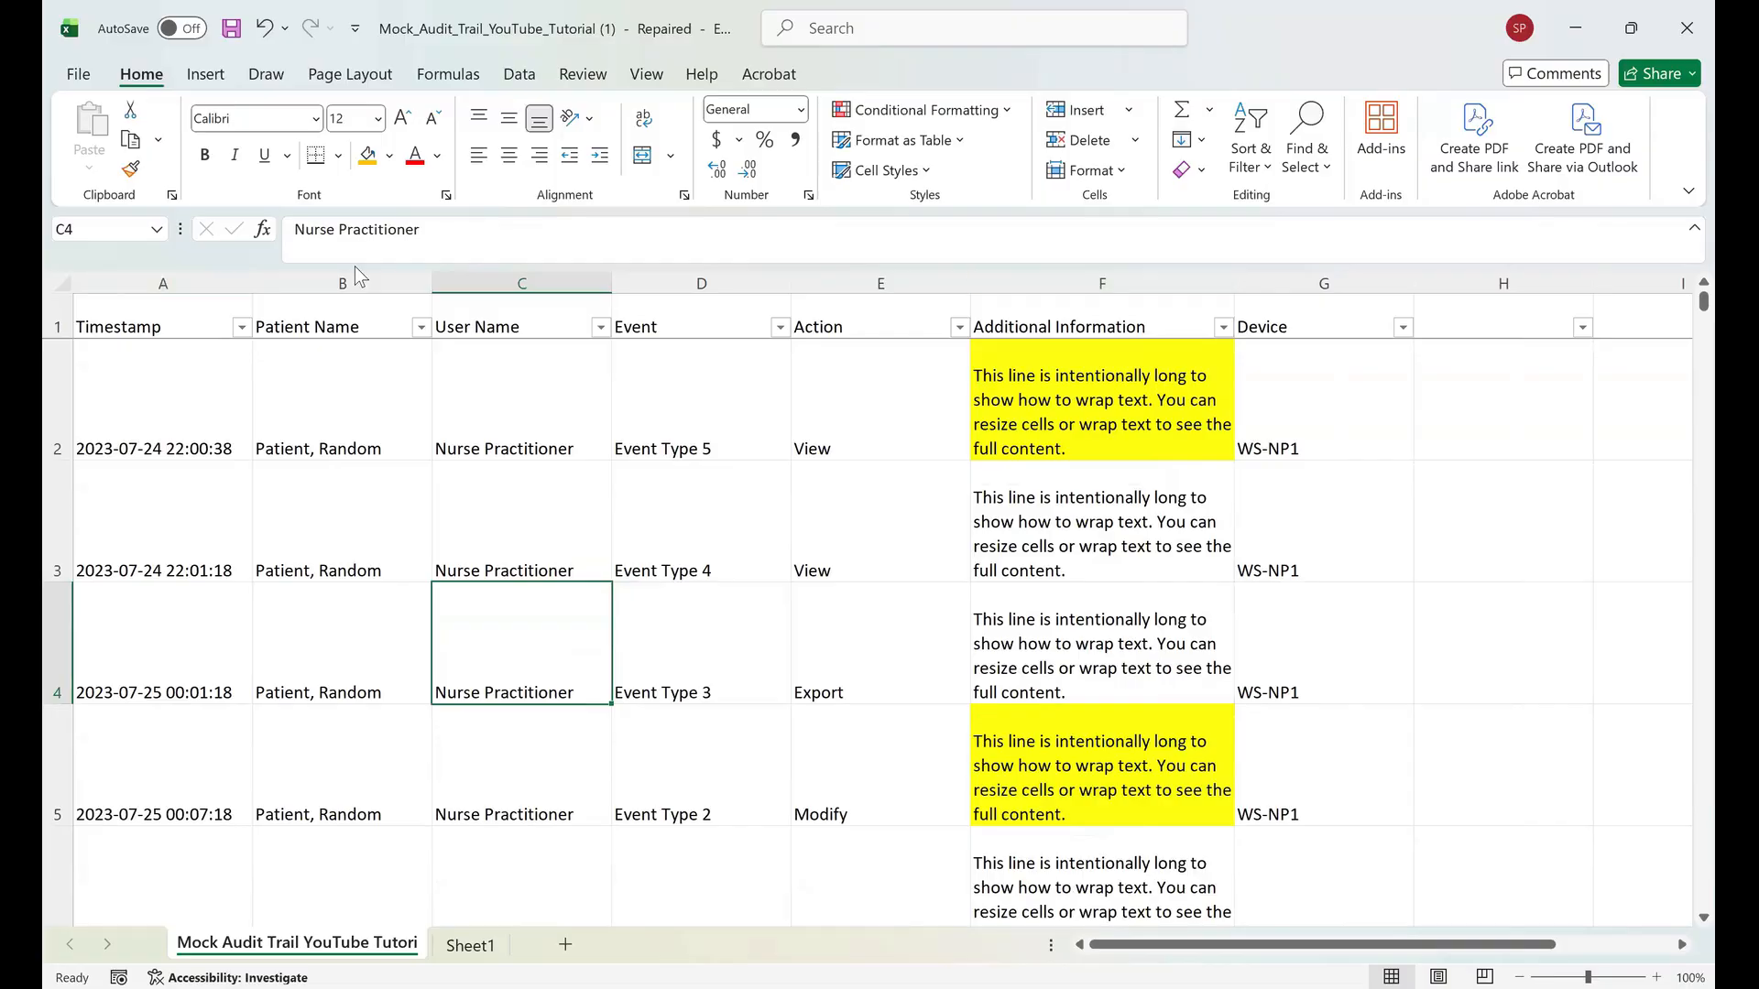
# Try autofitting all column widths across the sheet, then undo the autofit.
pyautogui.hotkey('ctrl', 'a')
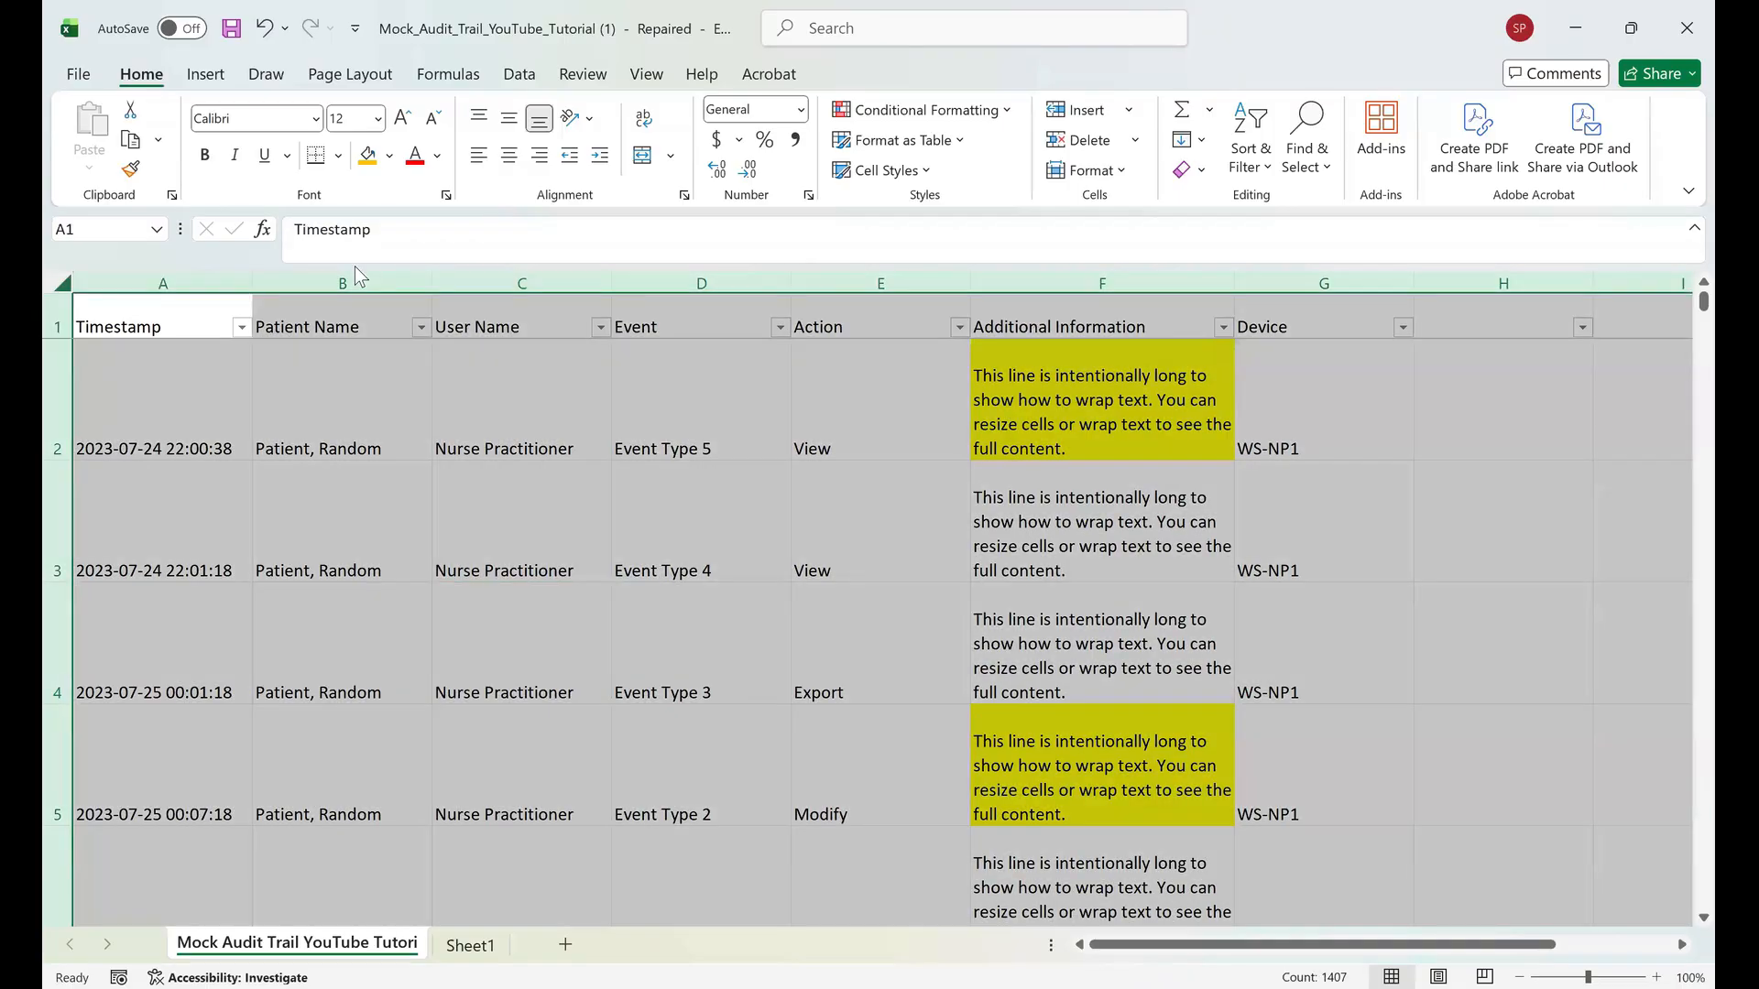
pyautogui.hotkey('alt', 'h')
pyautogui.press('o')
pyautogui.press('i')
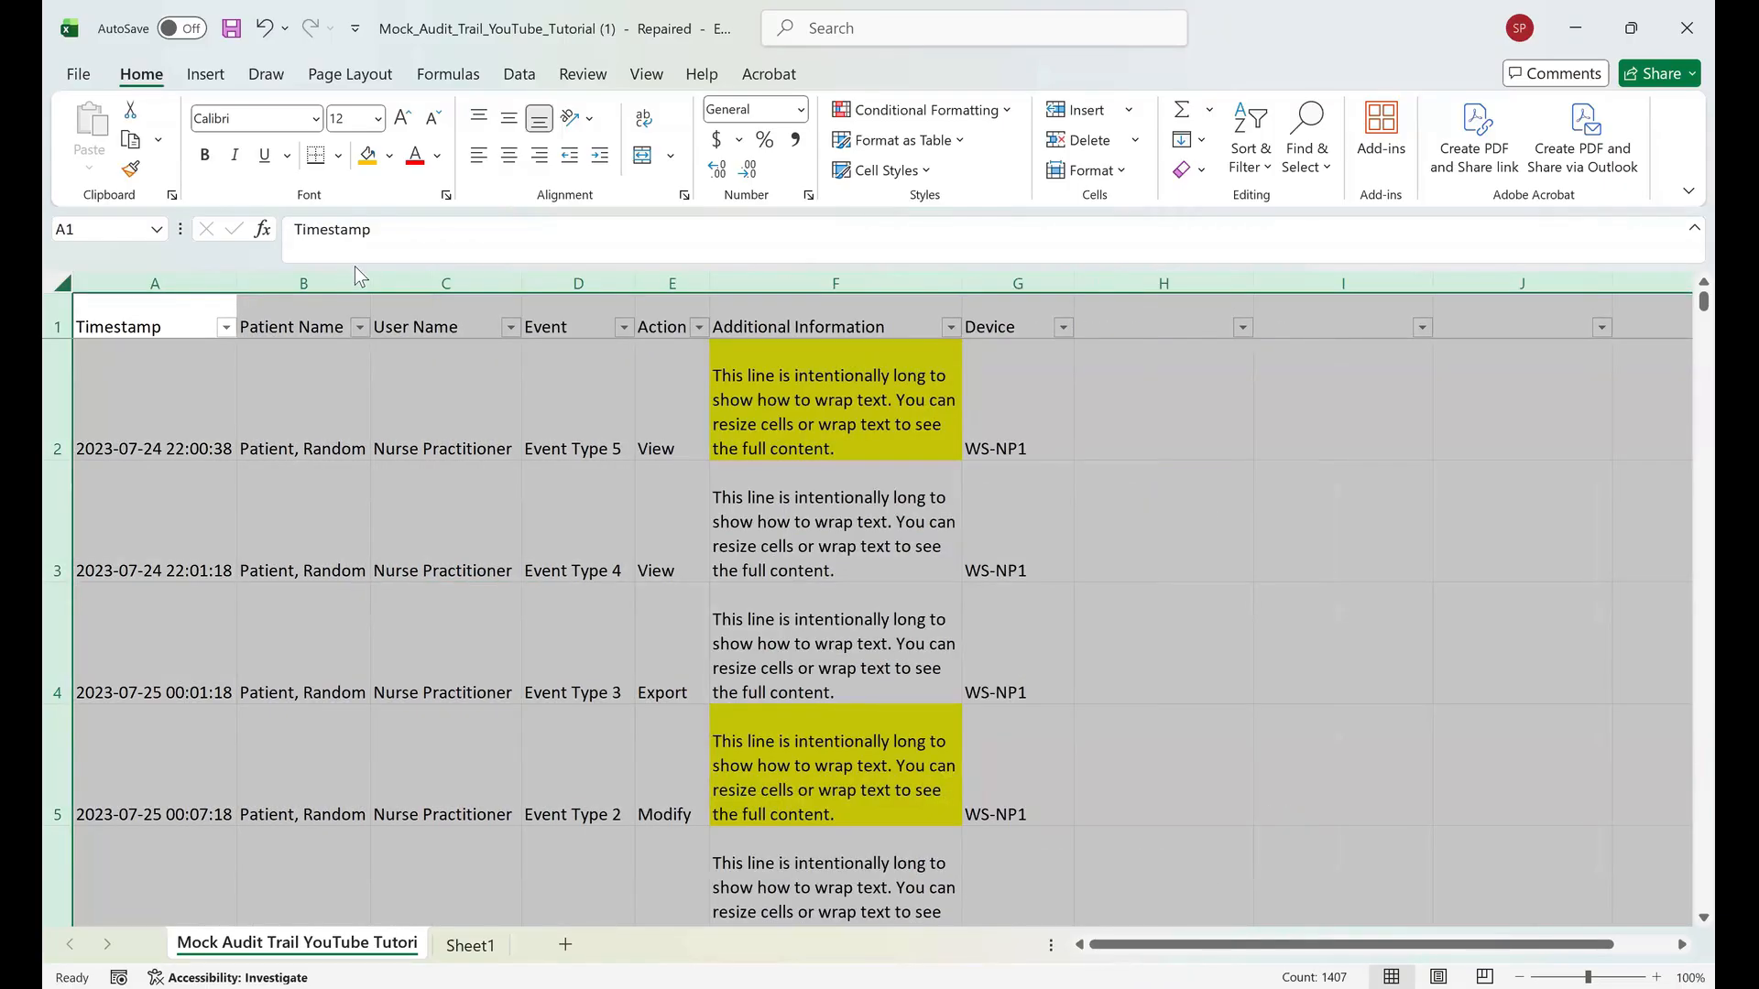
pyautogui.hotkey('ctrl', 'z')
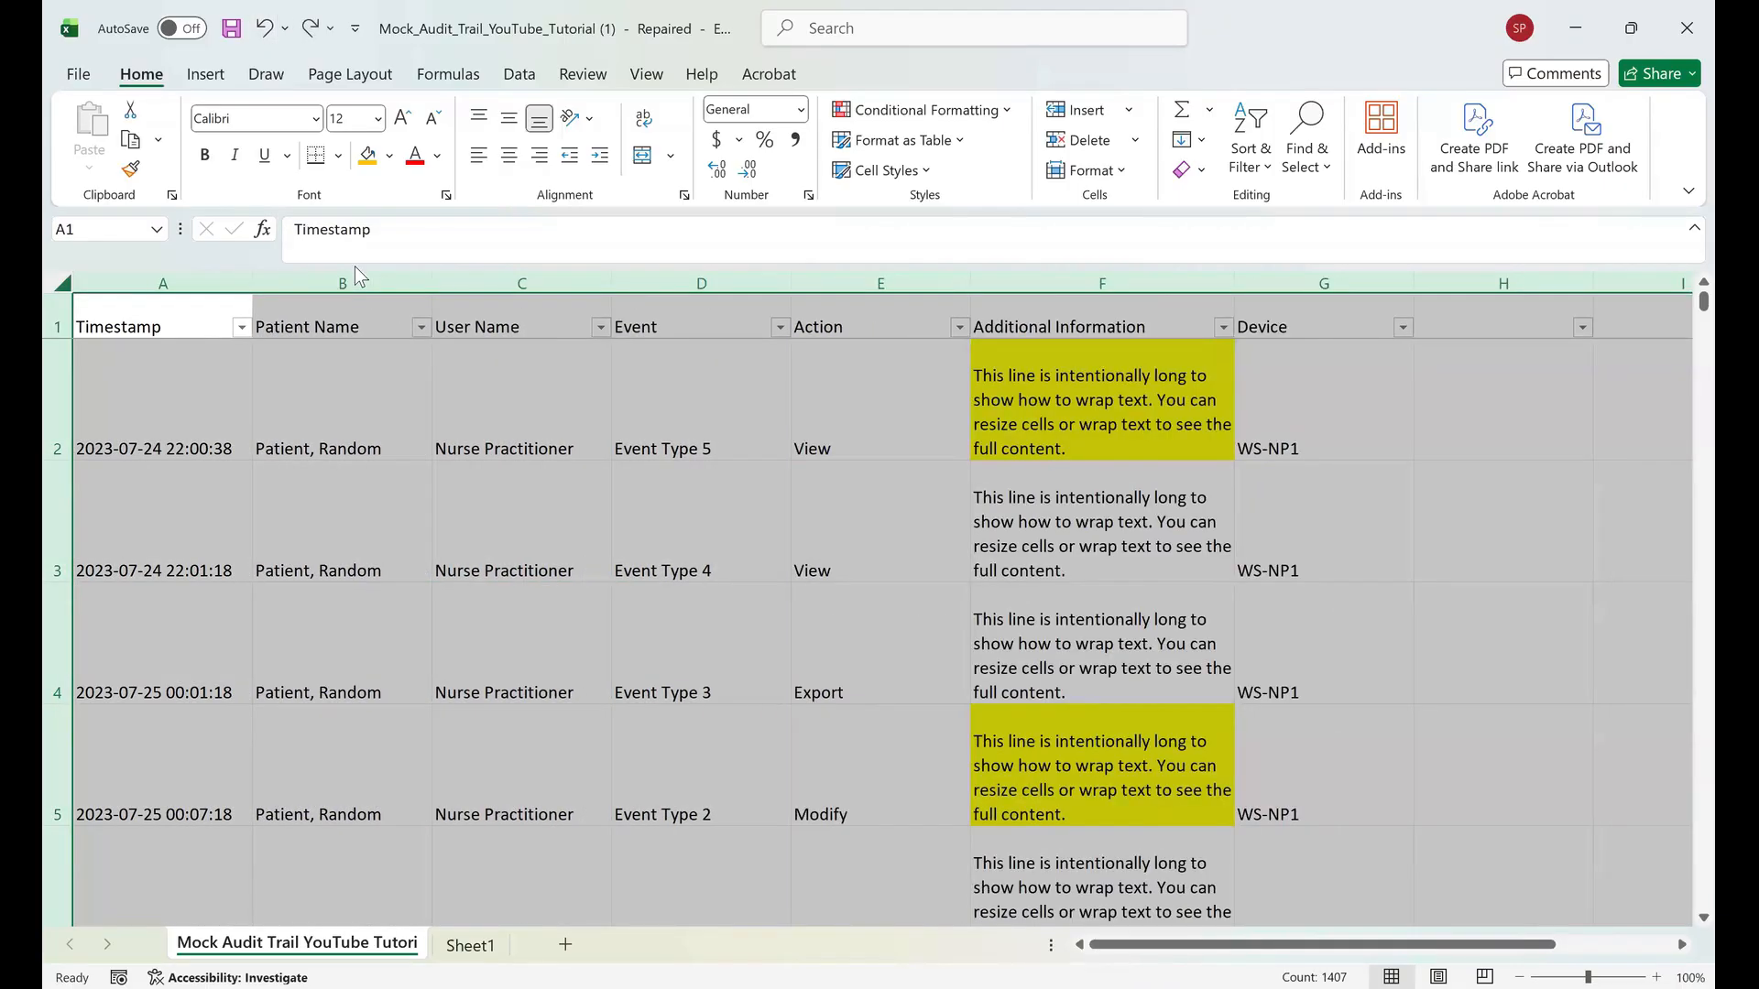
pyautogui.click(341, 399)
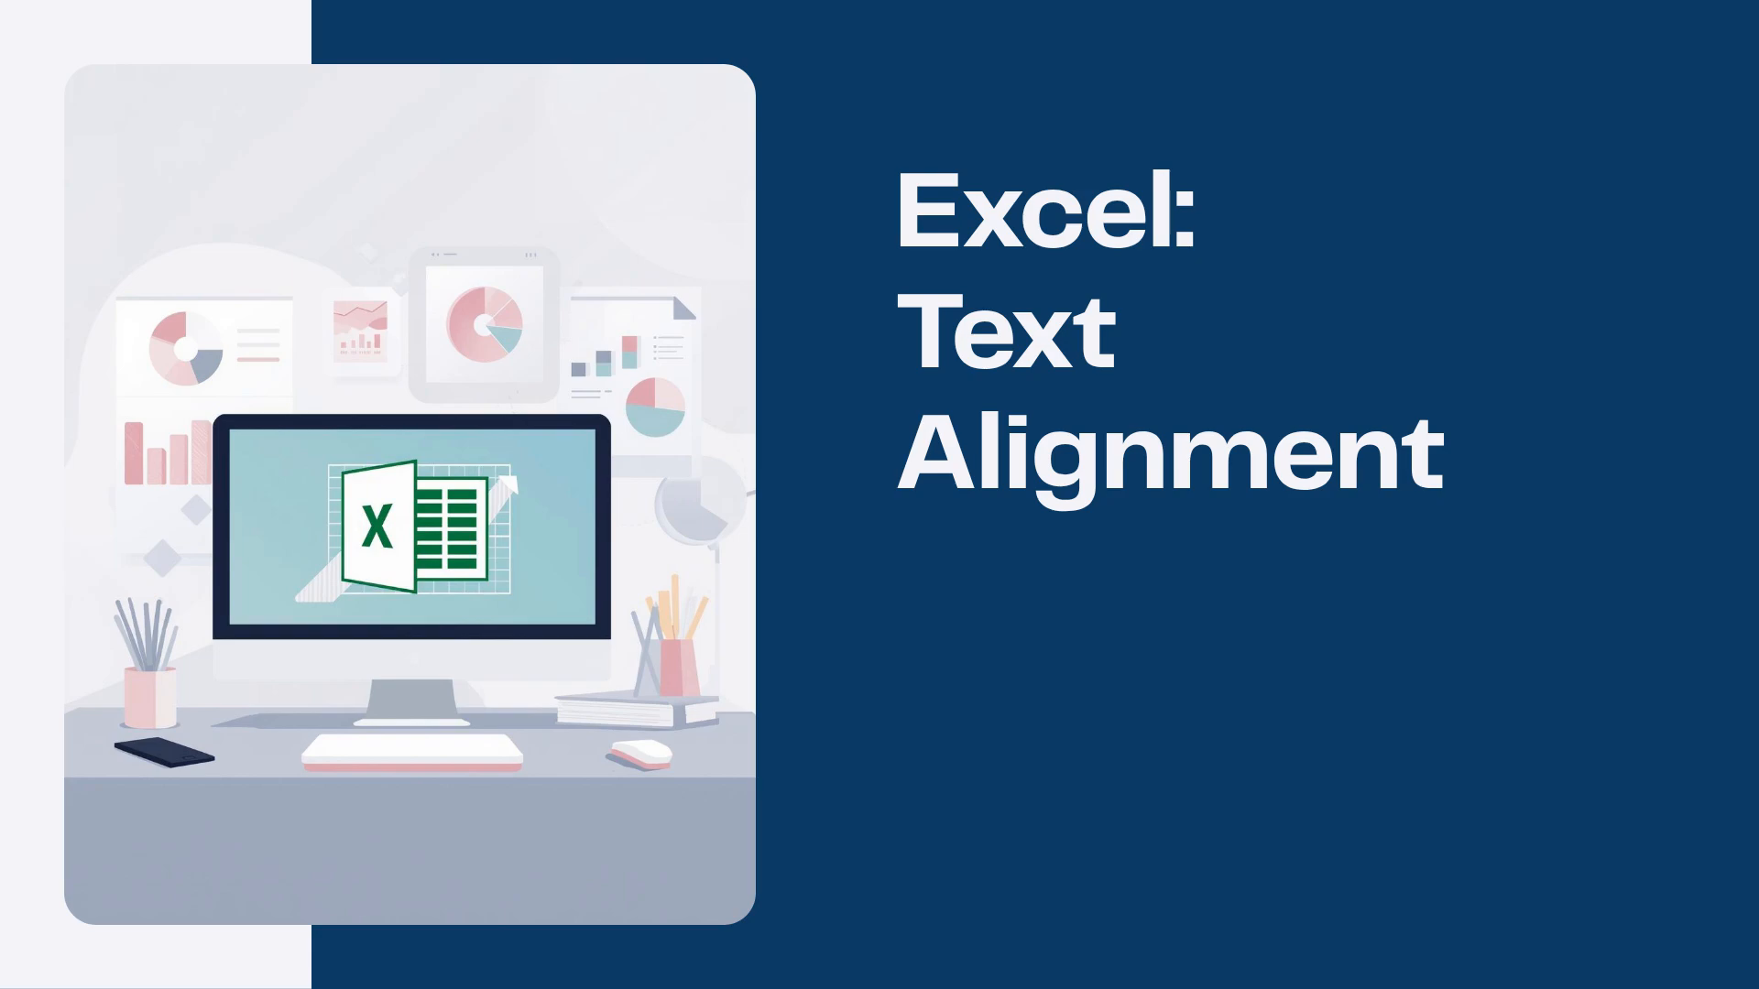
pyautogui.press('Right')
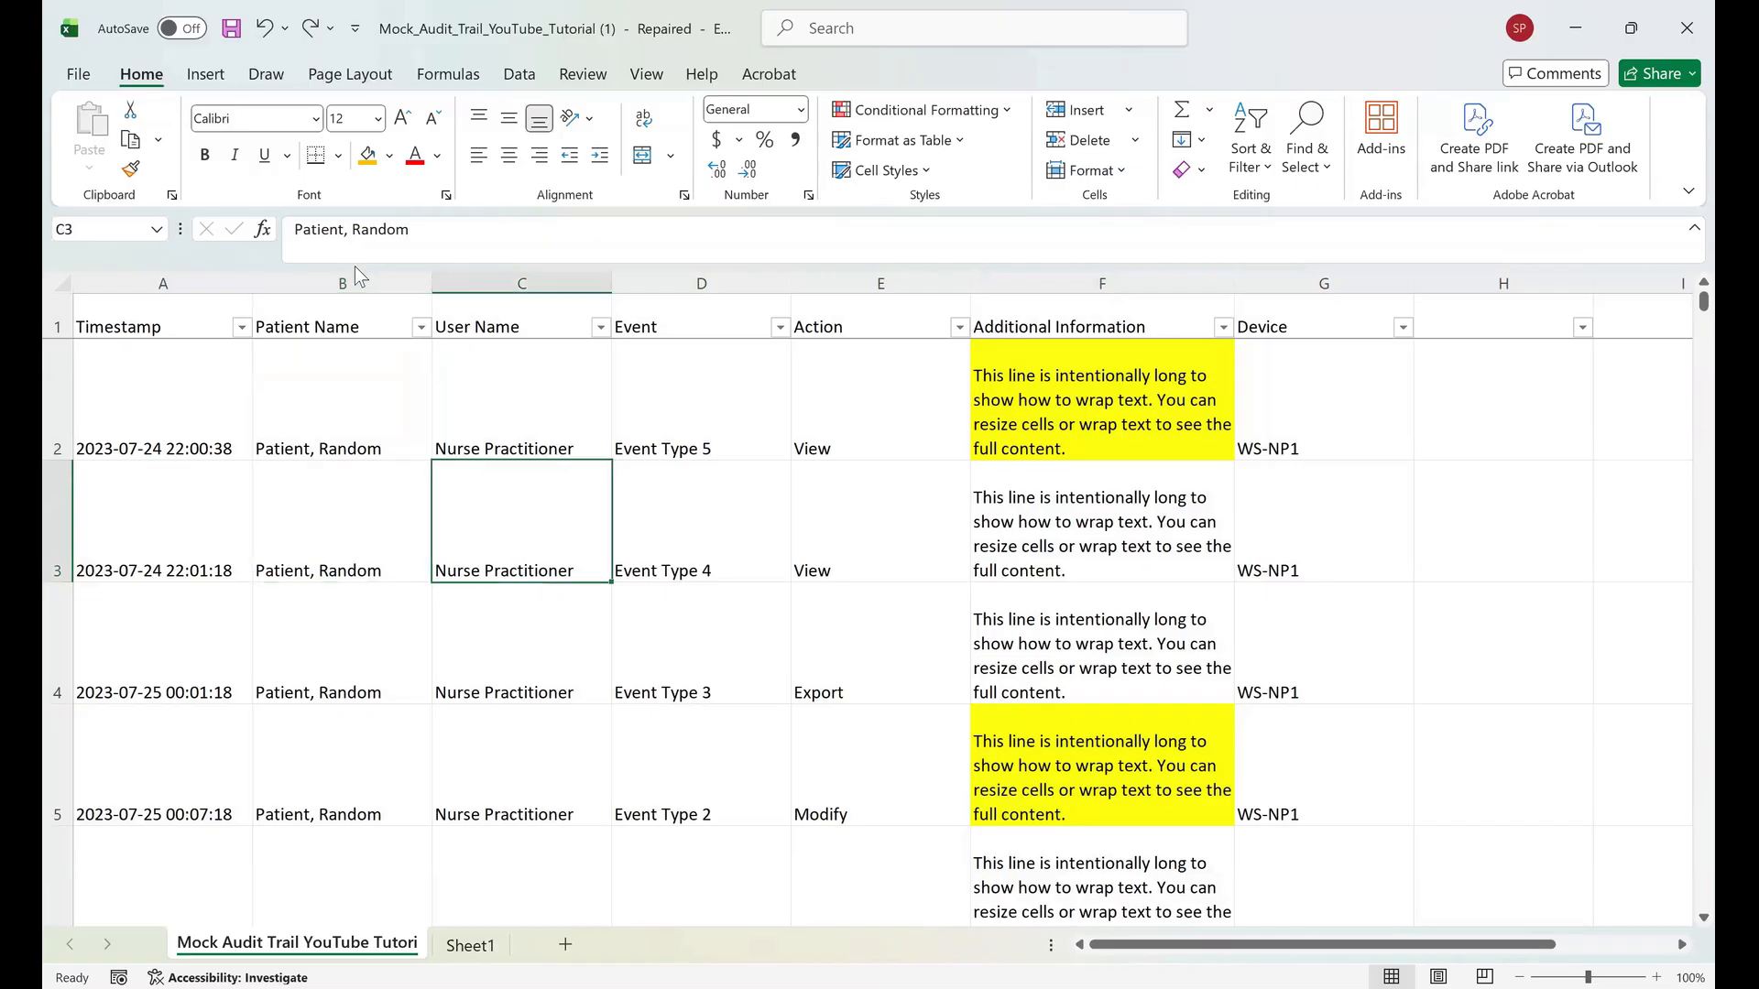
pyautogui.press('Left')
pyautogui.press('Left')
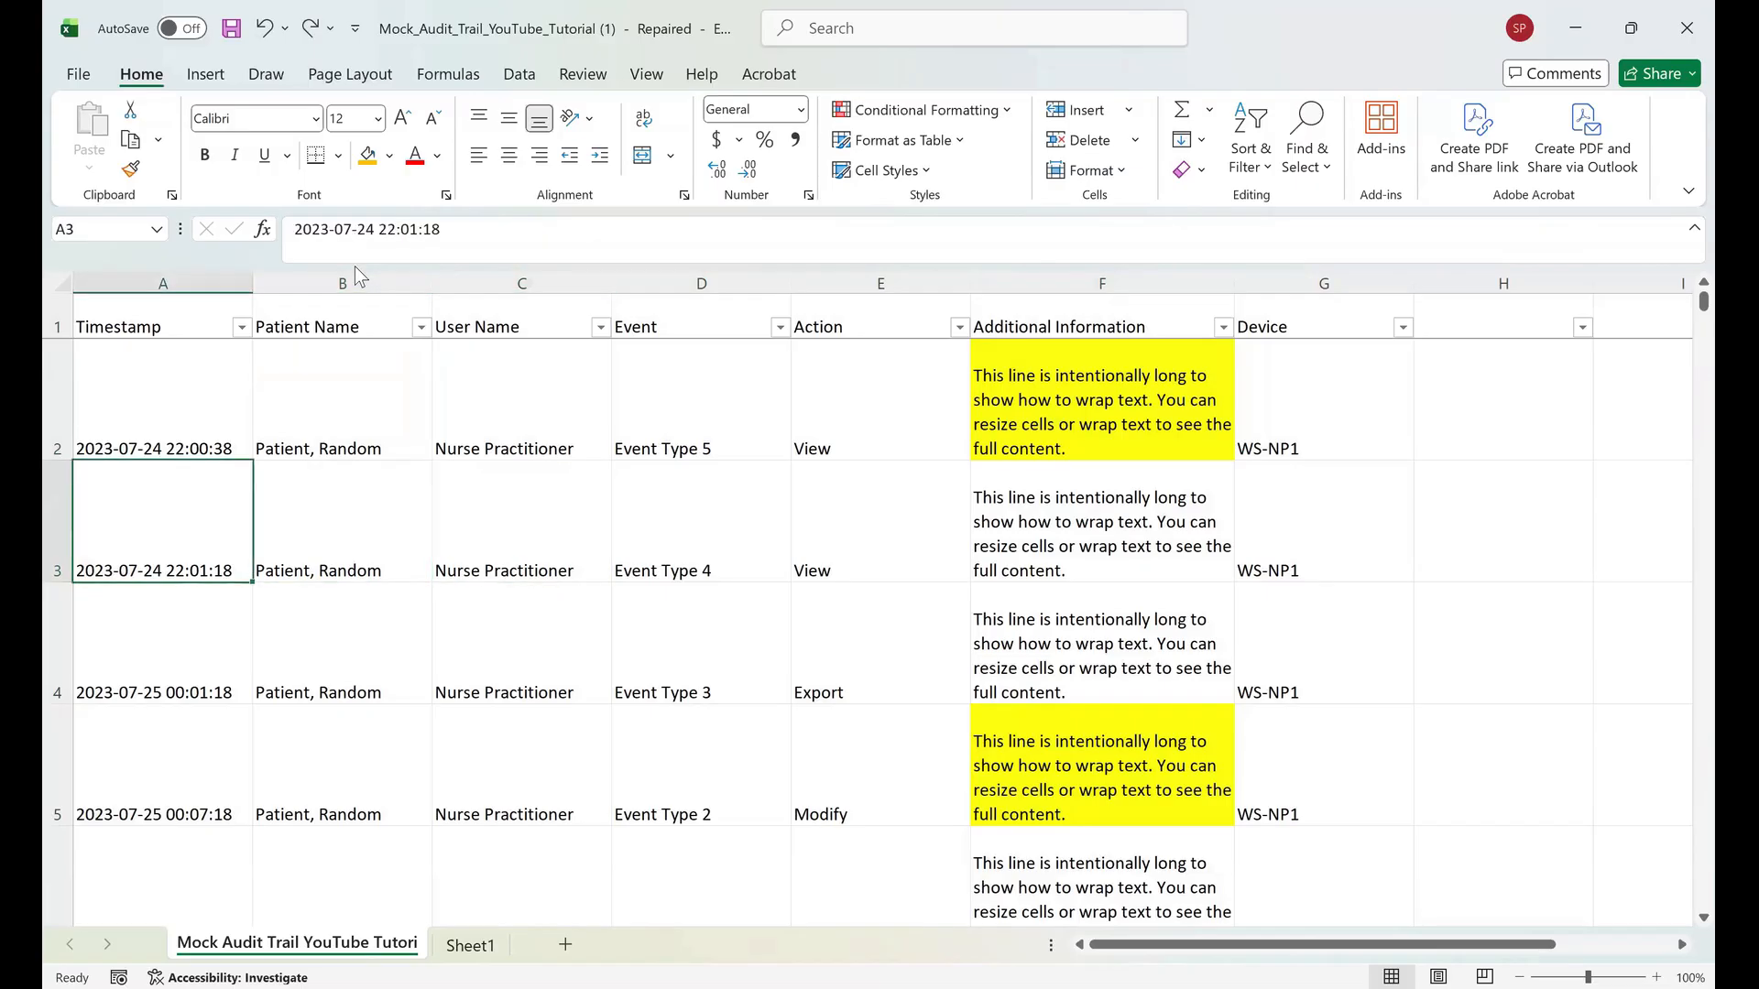
pyautogui.press('Right')
pyautogui.press('Right')
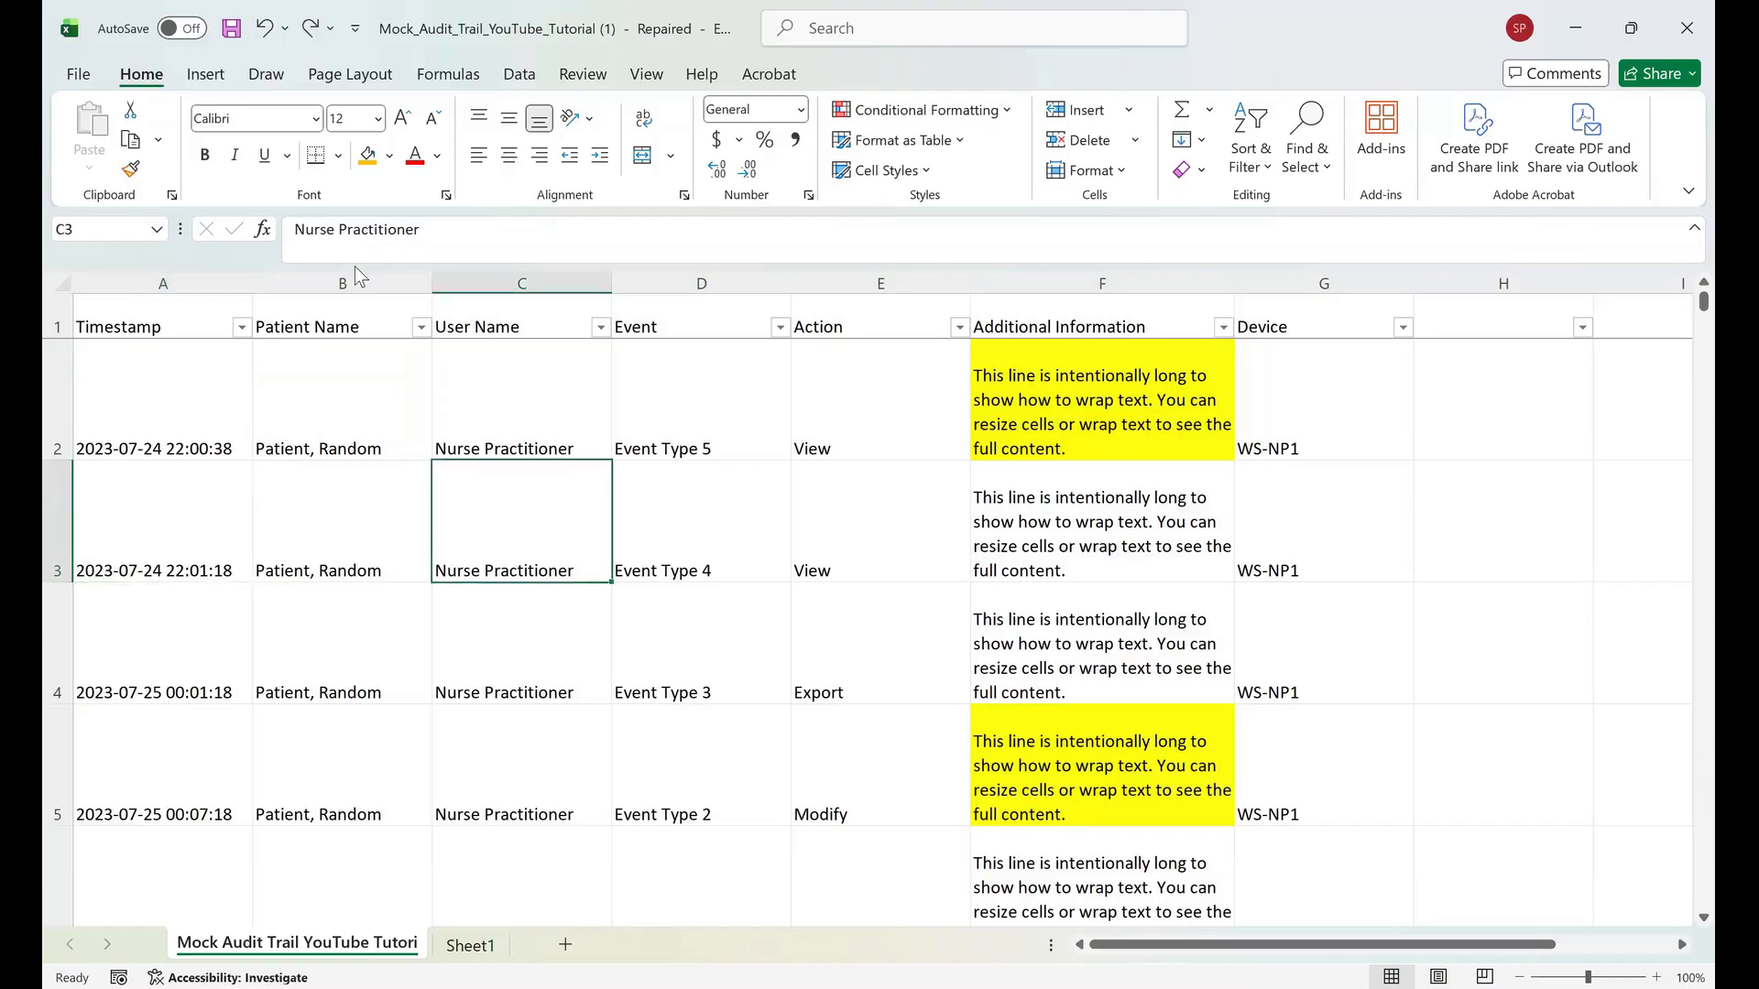
pyautogui.hotkey('ctrl', 'a')
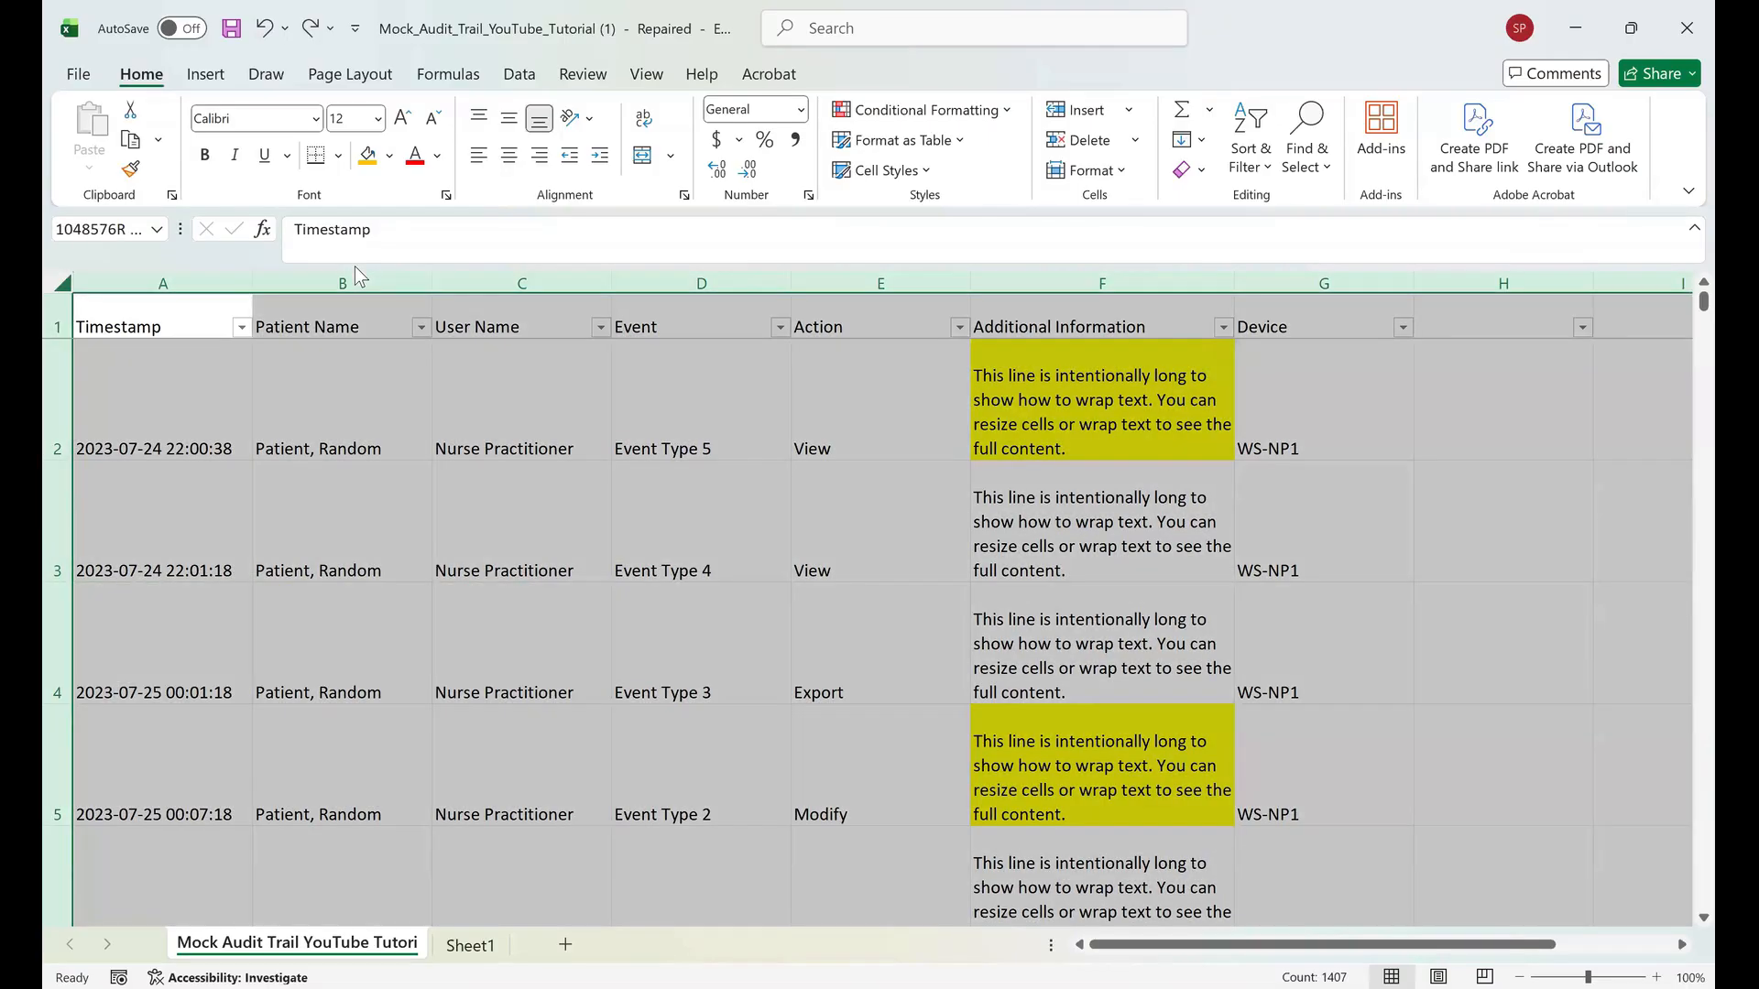
pyautogui.press('Escape')
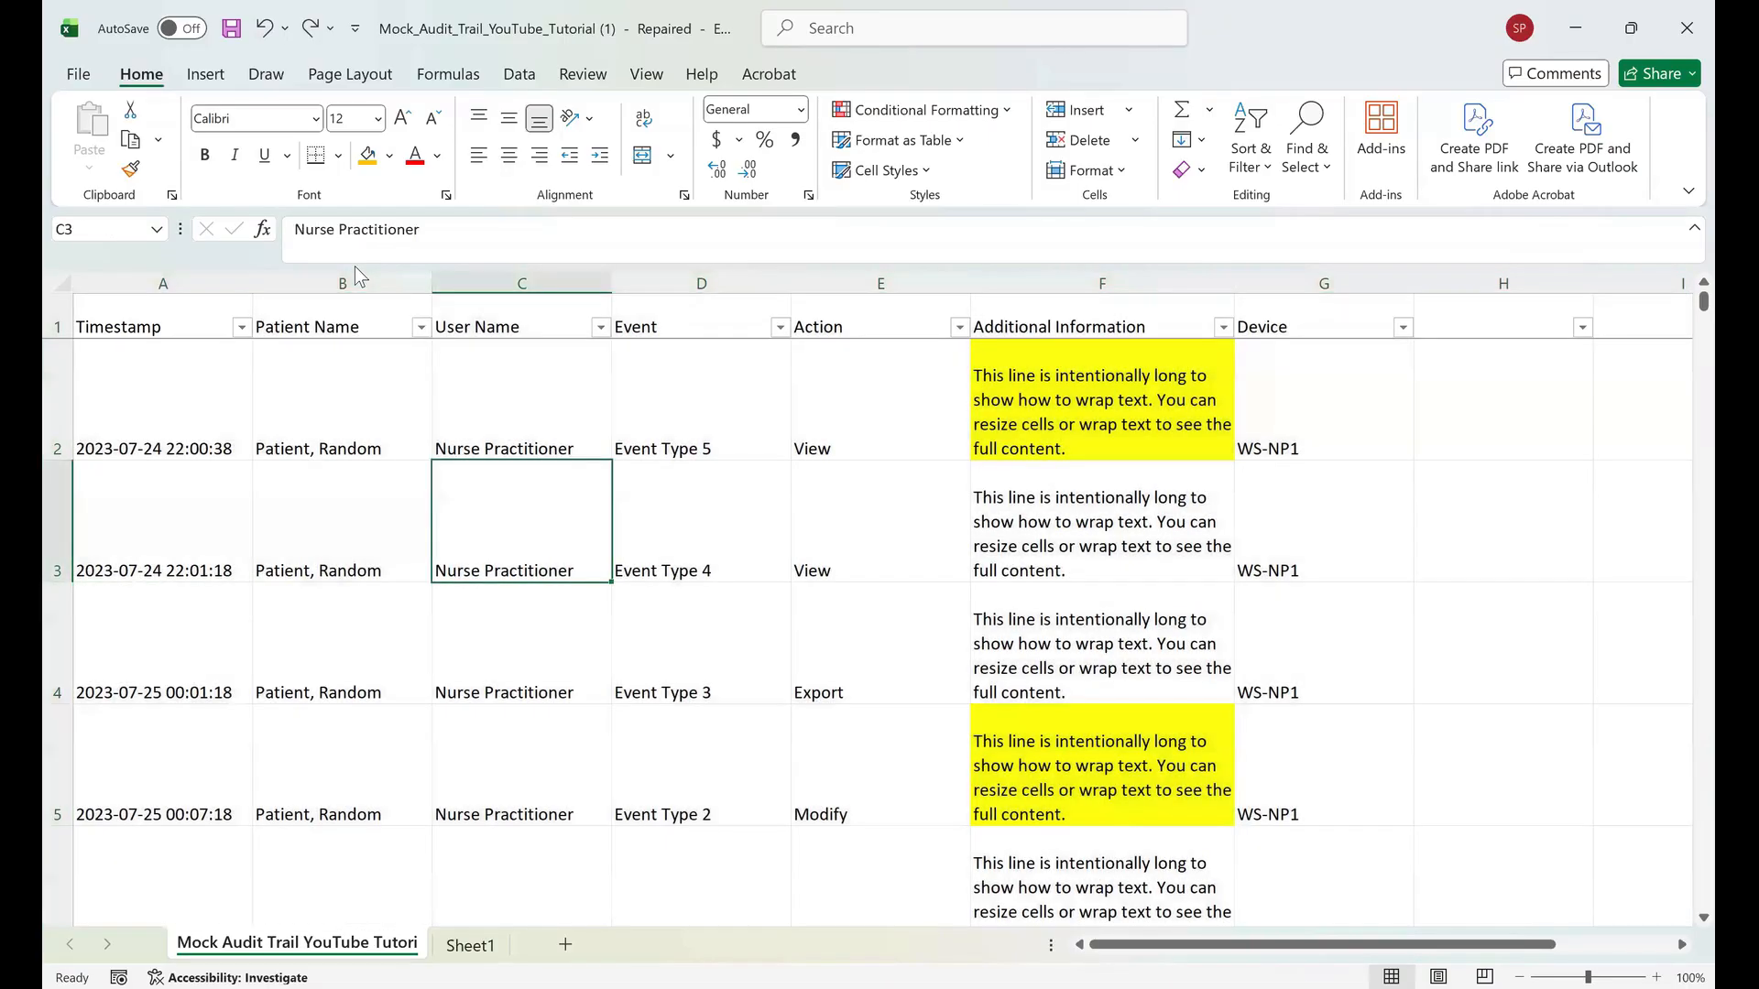
# Widen the Additional Information column further.
pyautogui.press('Up')
pyautogui.press('Right')
pyautogui.press('Right')
pyautogui.press('Right')
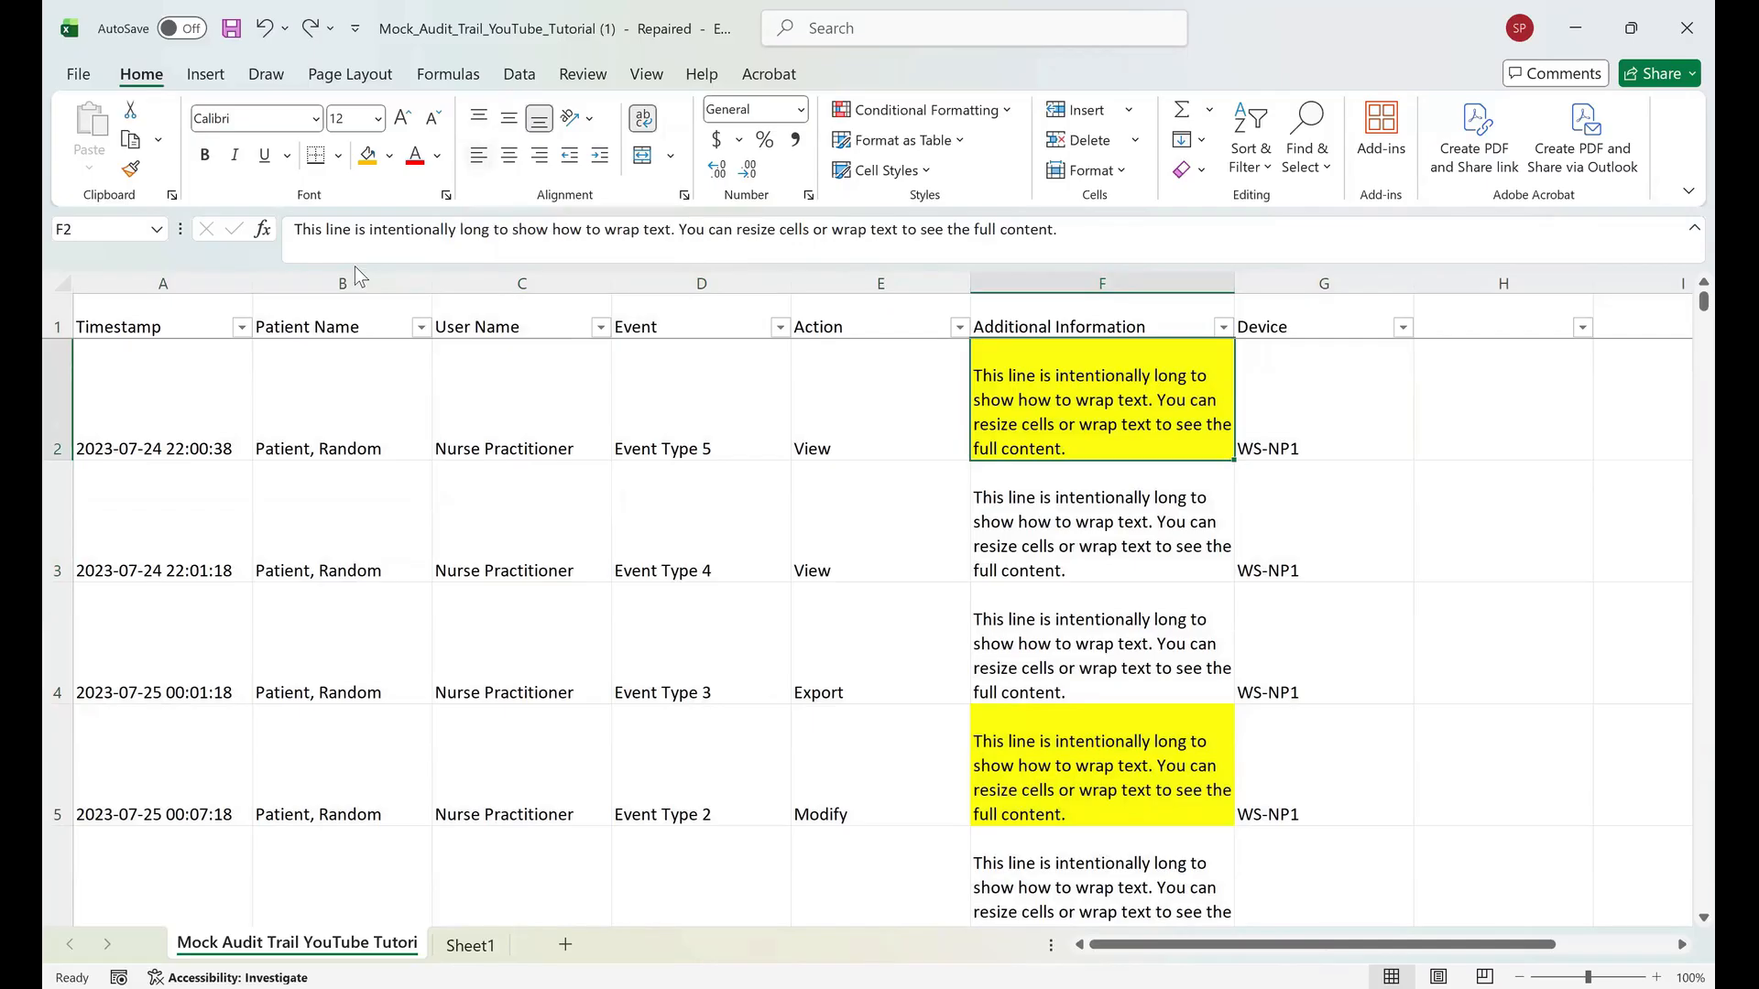
pyautogui.moveTo(1234, 283); pyautogui.dragTo(1316, 283)
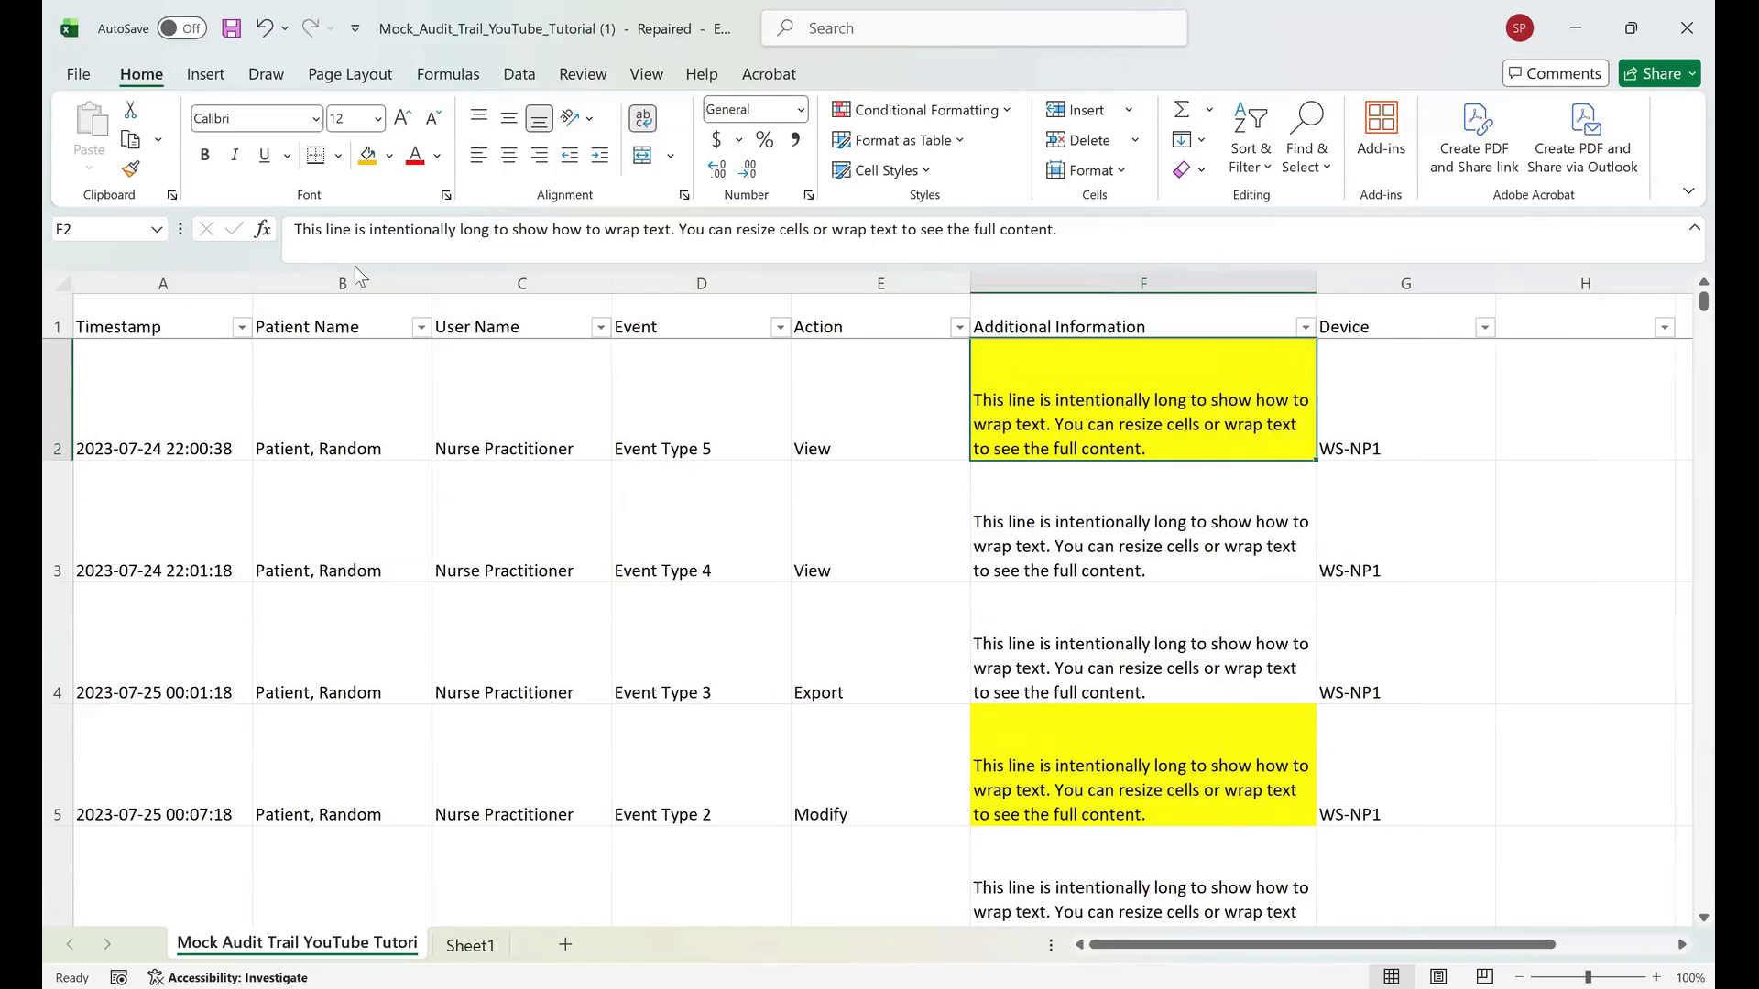
# Cycle the Event cell in row 2 through center, right and left horizontal alignment, twice over.
pyautogui.press('Left')
pyautogui.press('Left')
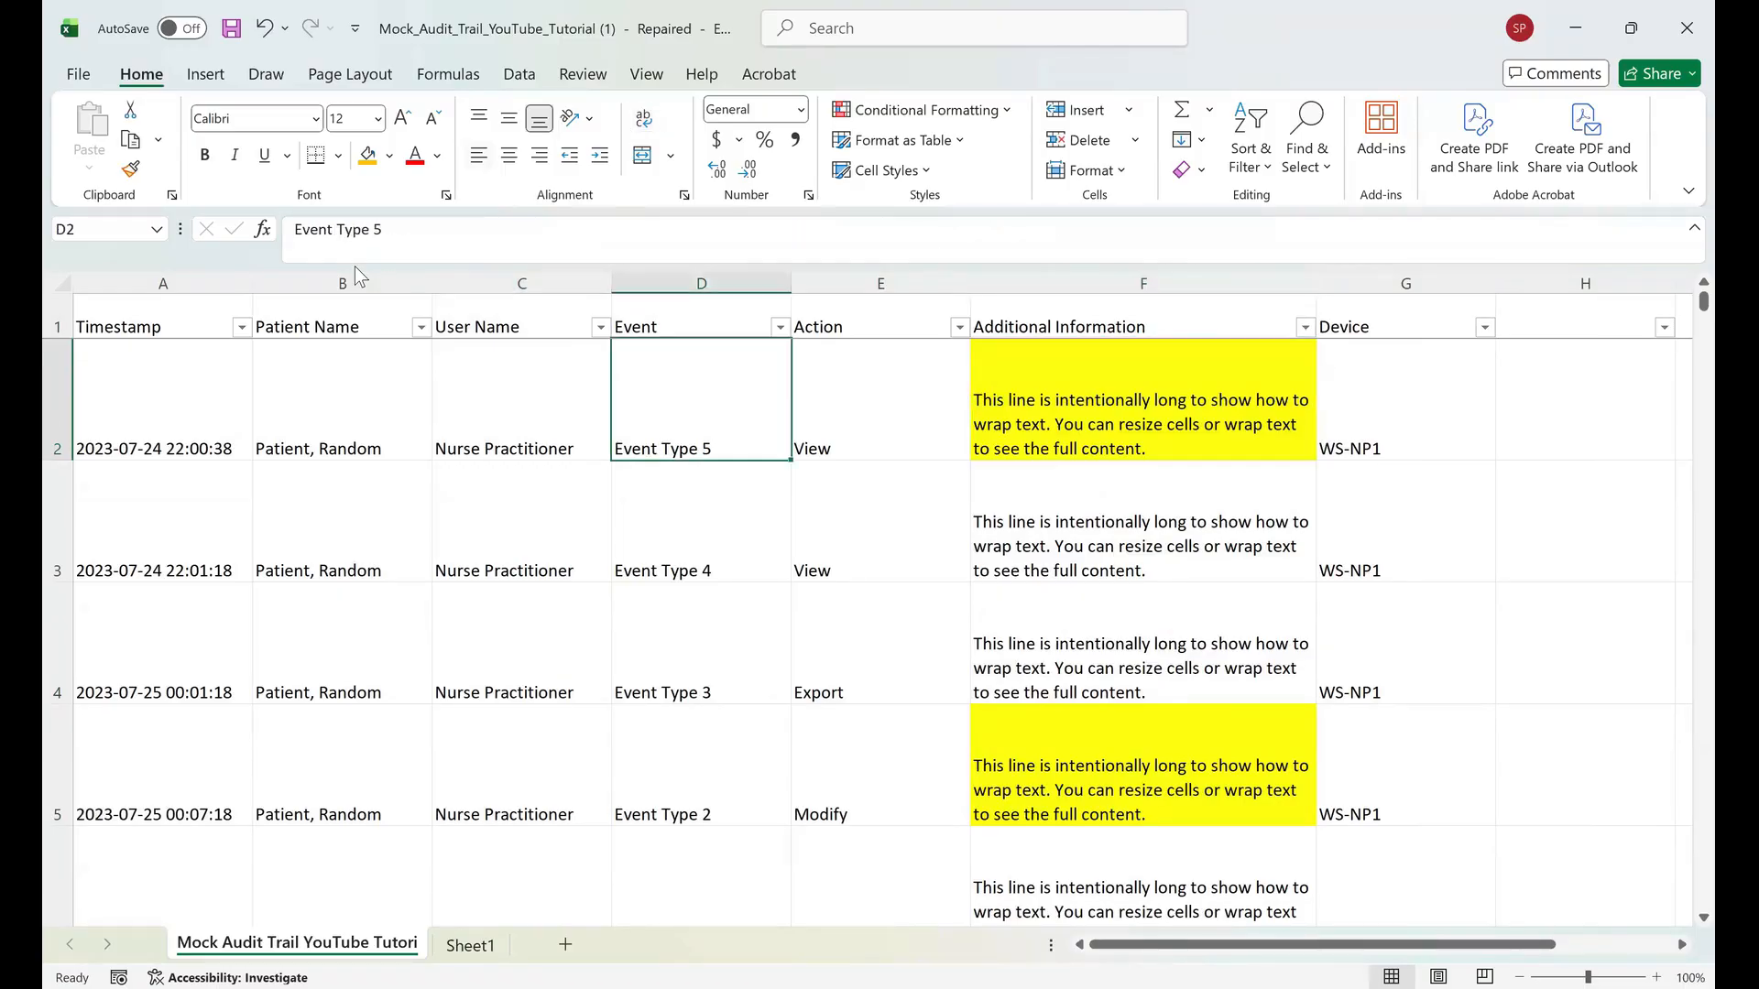
pyautogui.hotkey('alt', 'h')
pyautogui.press('a')
pyautogui.press('c')
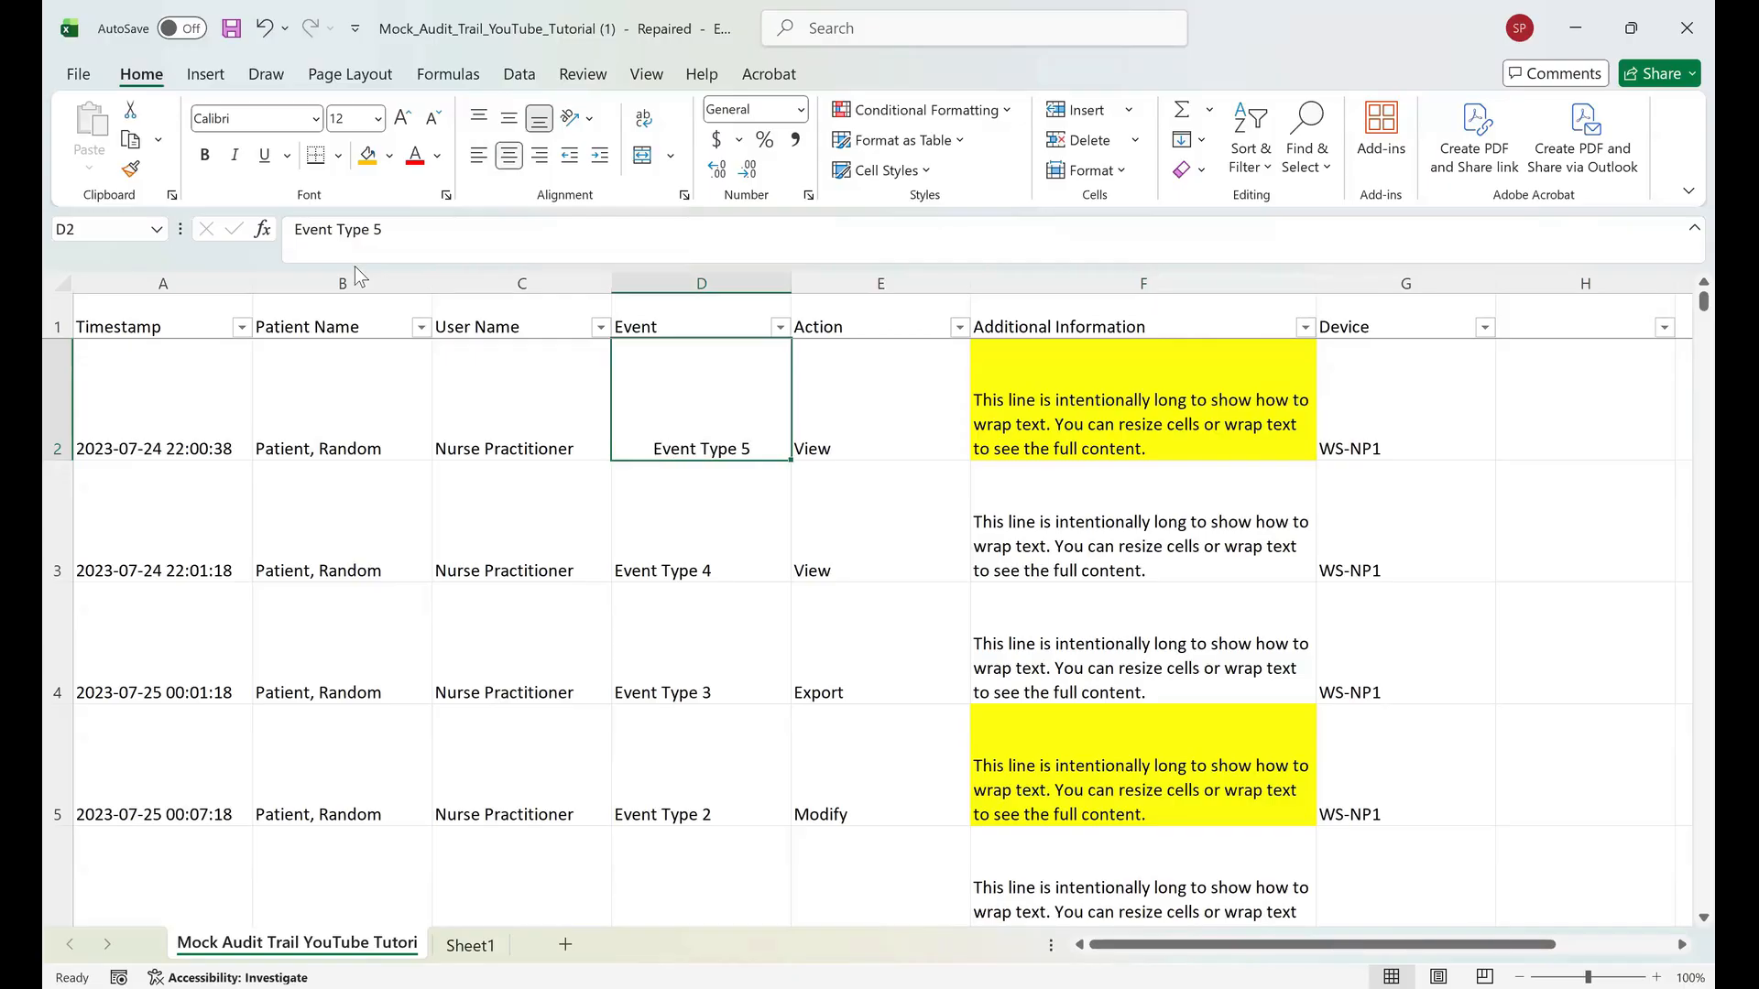
pyautogui.hotkey('alt', 'h')
pyautogui.press('a')
pyautogui.press('r')
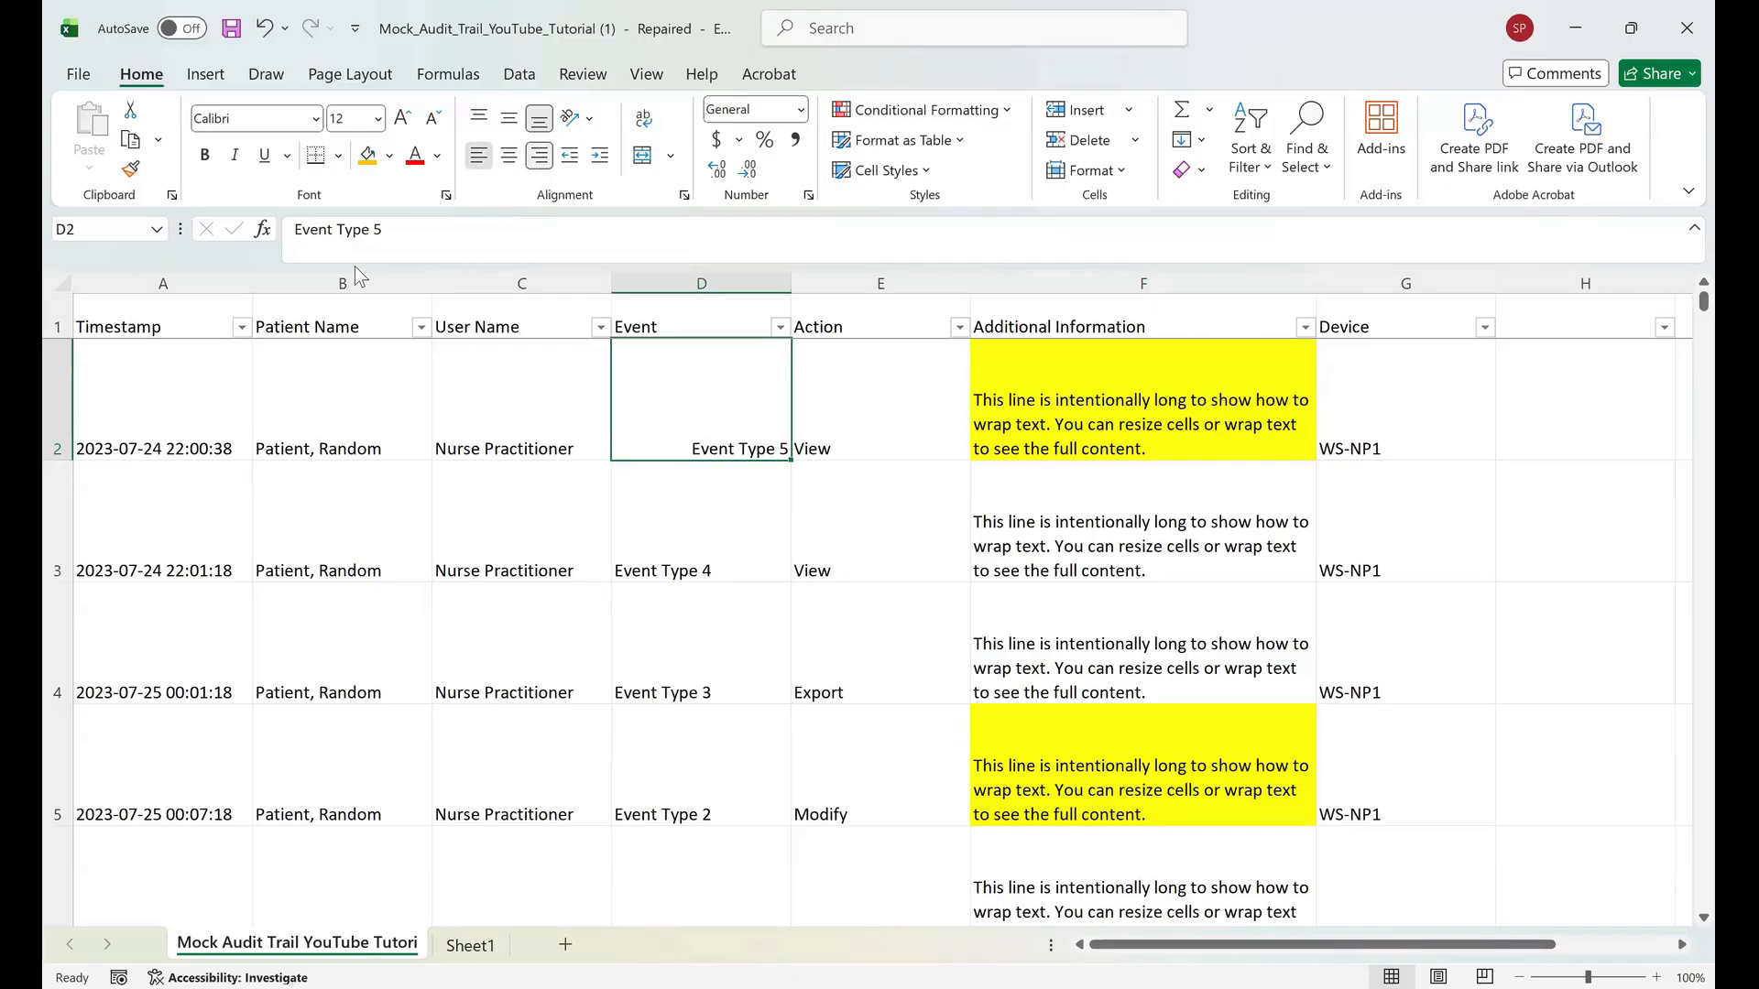
pyautogui.hotkey('alt', 'h')
pyautogui.press('a')
pyautogui.press('l')
pyautogui.hotkey('alt', 'h')
pyautogui.press('a')
pyautogui.press('c')
pyautogui.hotkey('alt', 'h')
pyautogui.press('a')
pyautogui.press('r')
# Cycle the same cell through top, middle and bottom vertical alignment and center it horizontally.
pyautogui.hotkey('alt', 'h')
pyautogui.press('a')
pyautogui.press('t')
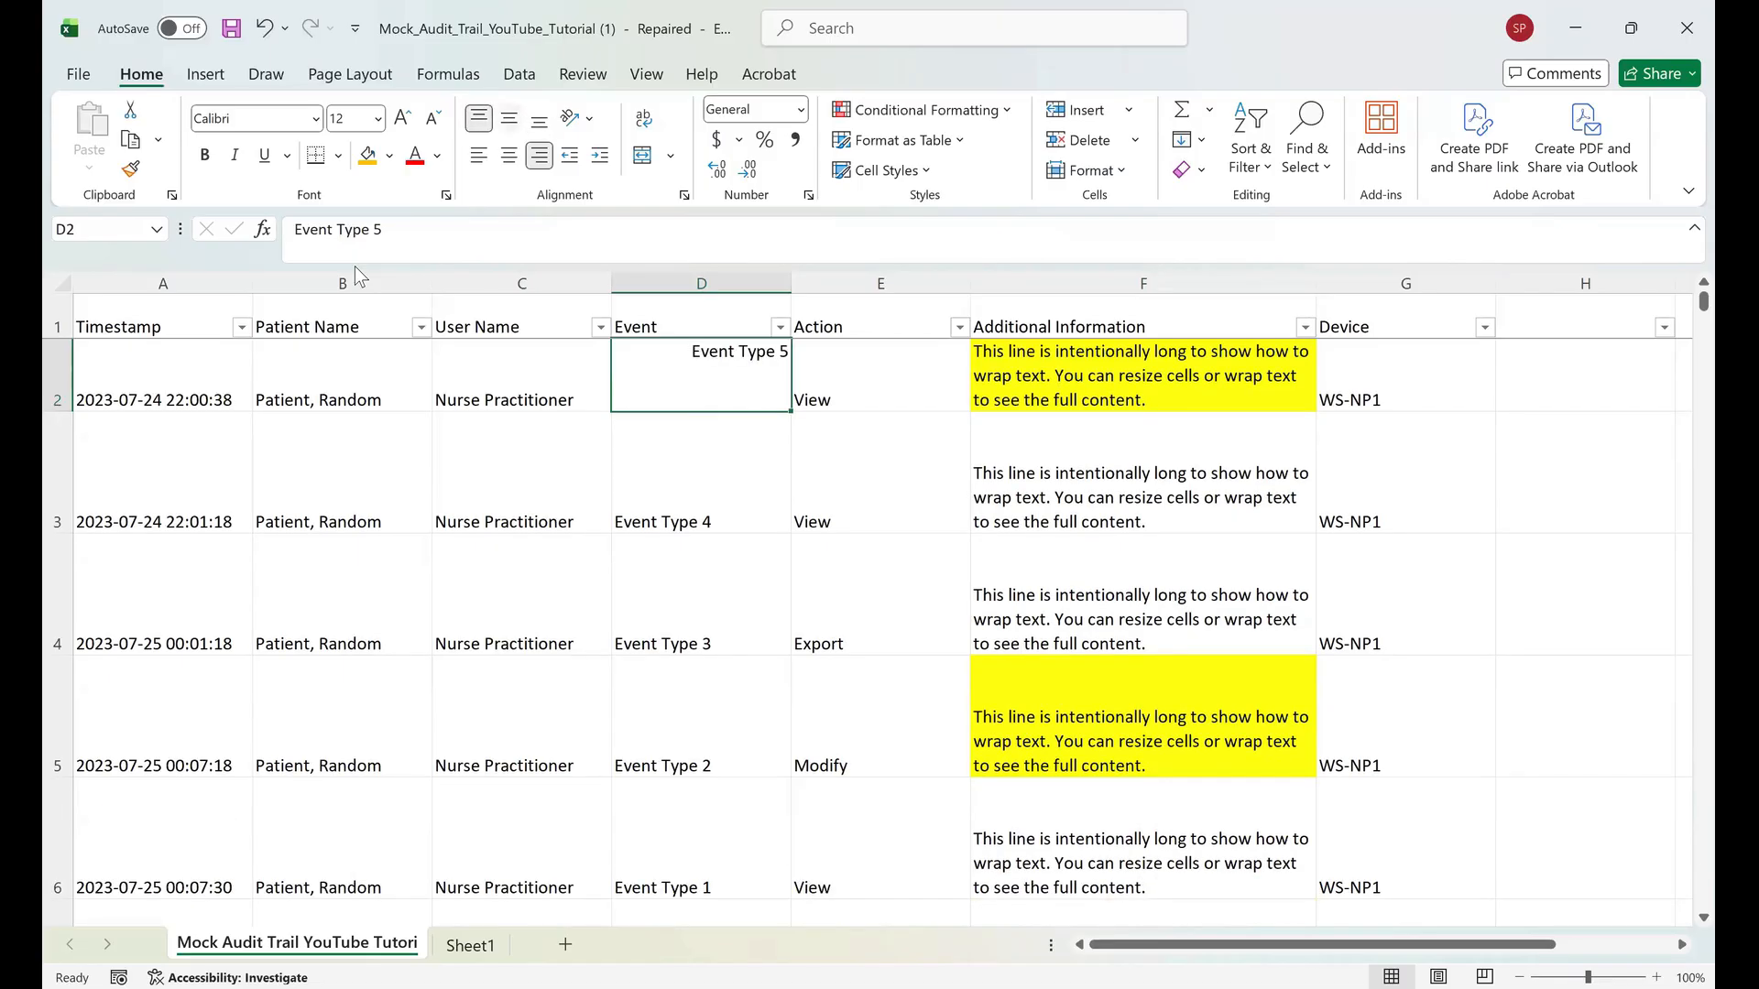
pyautogui.hotkey('alt', 'h')
pyautogui.press('a')
pyautogui.press('m')
pyautogui.hotkey('alt', 'h')
pyautogui.press('a')
pyautogui.press('b')
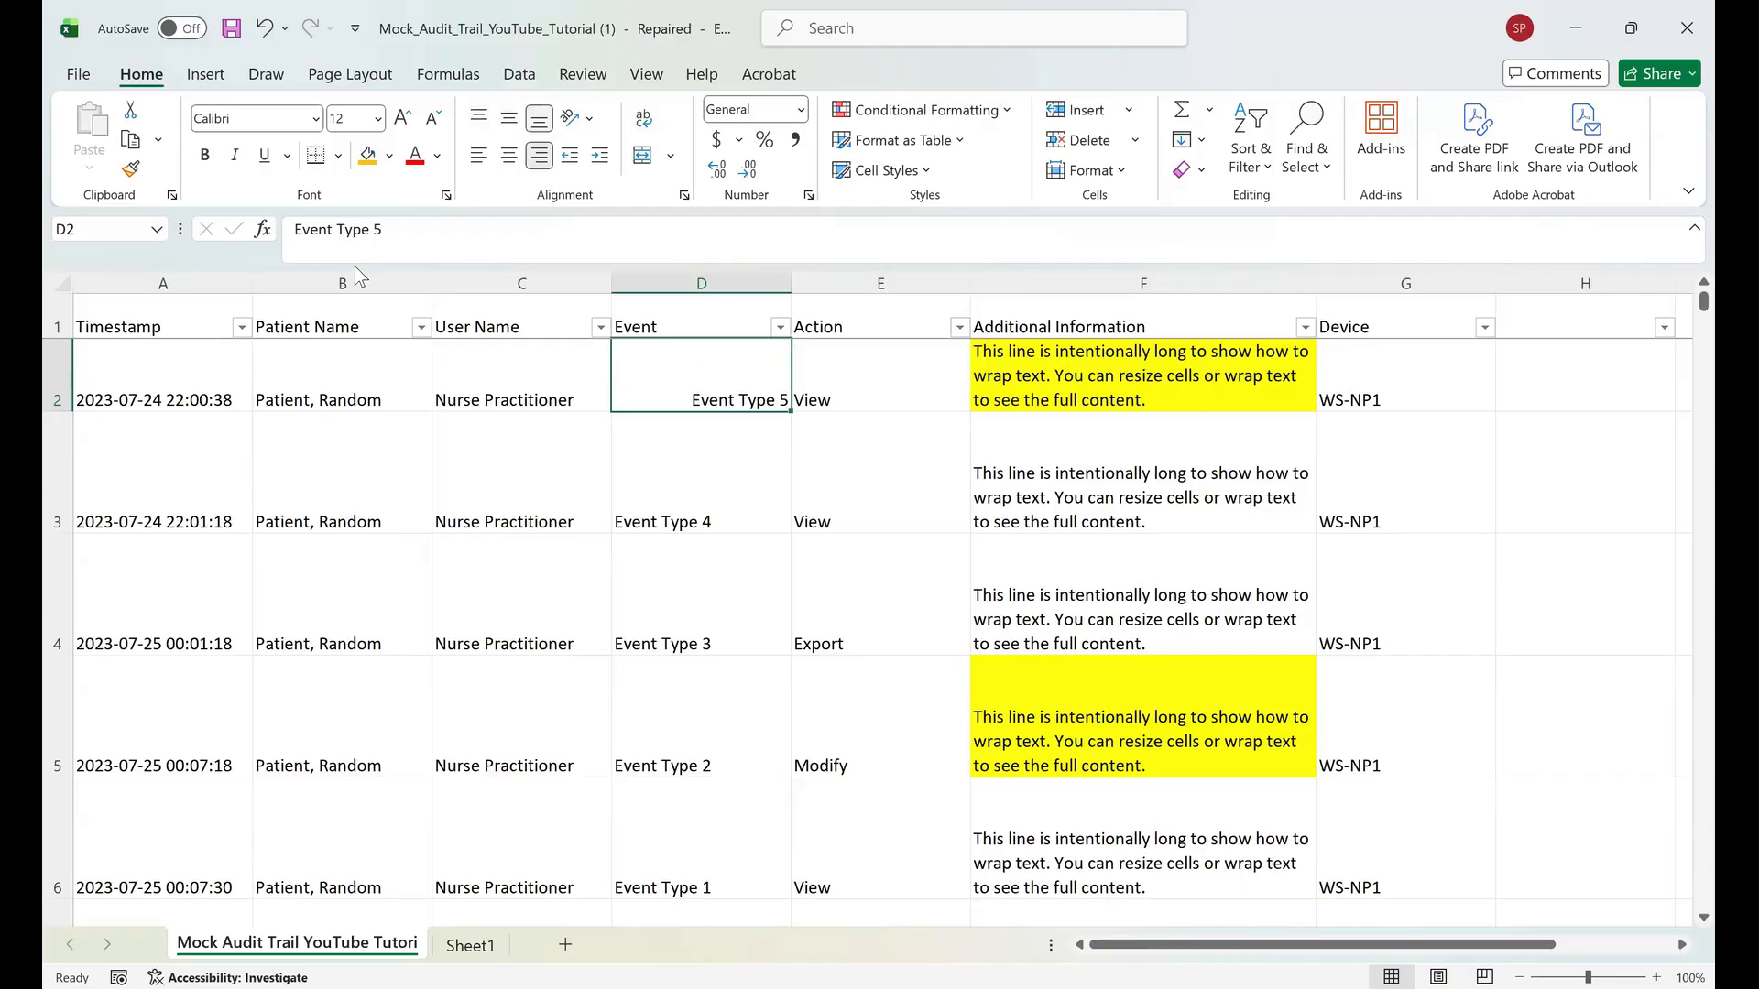
pyautogui.hotkey('alt', 'h')
pyautogui.press('a')
pyautogui.press('c')
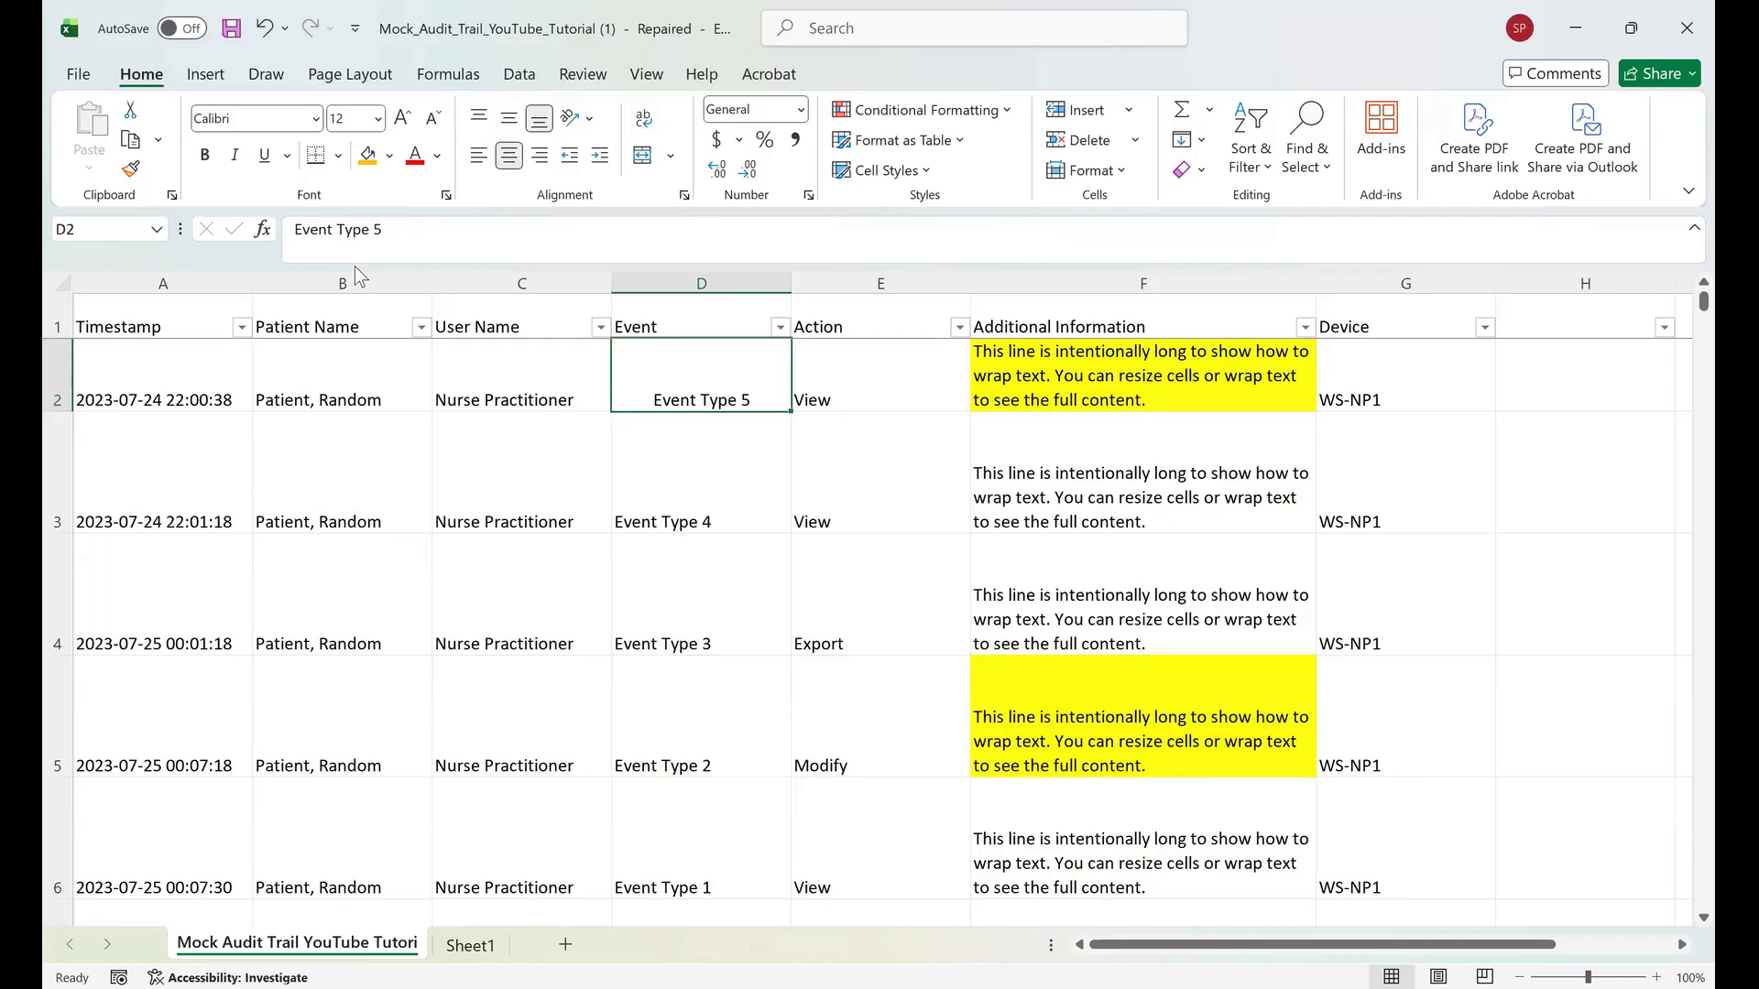
# Left-align every cell on the sheet.
pyautogui.press('Left')
pyautogui.press('Down')
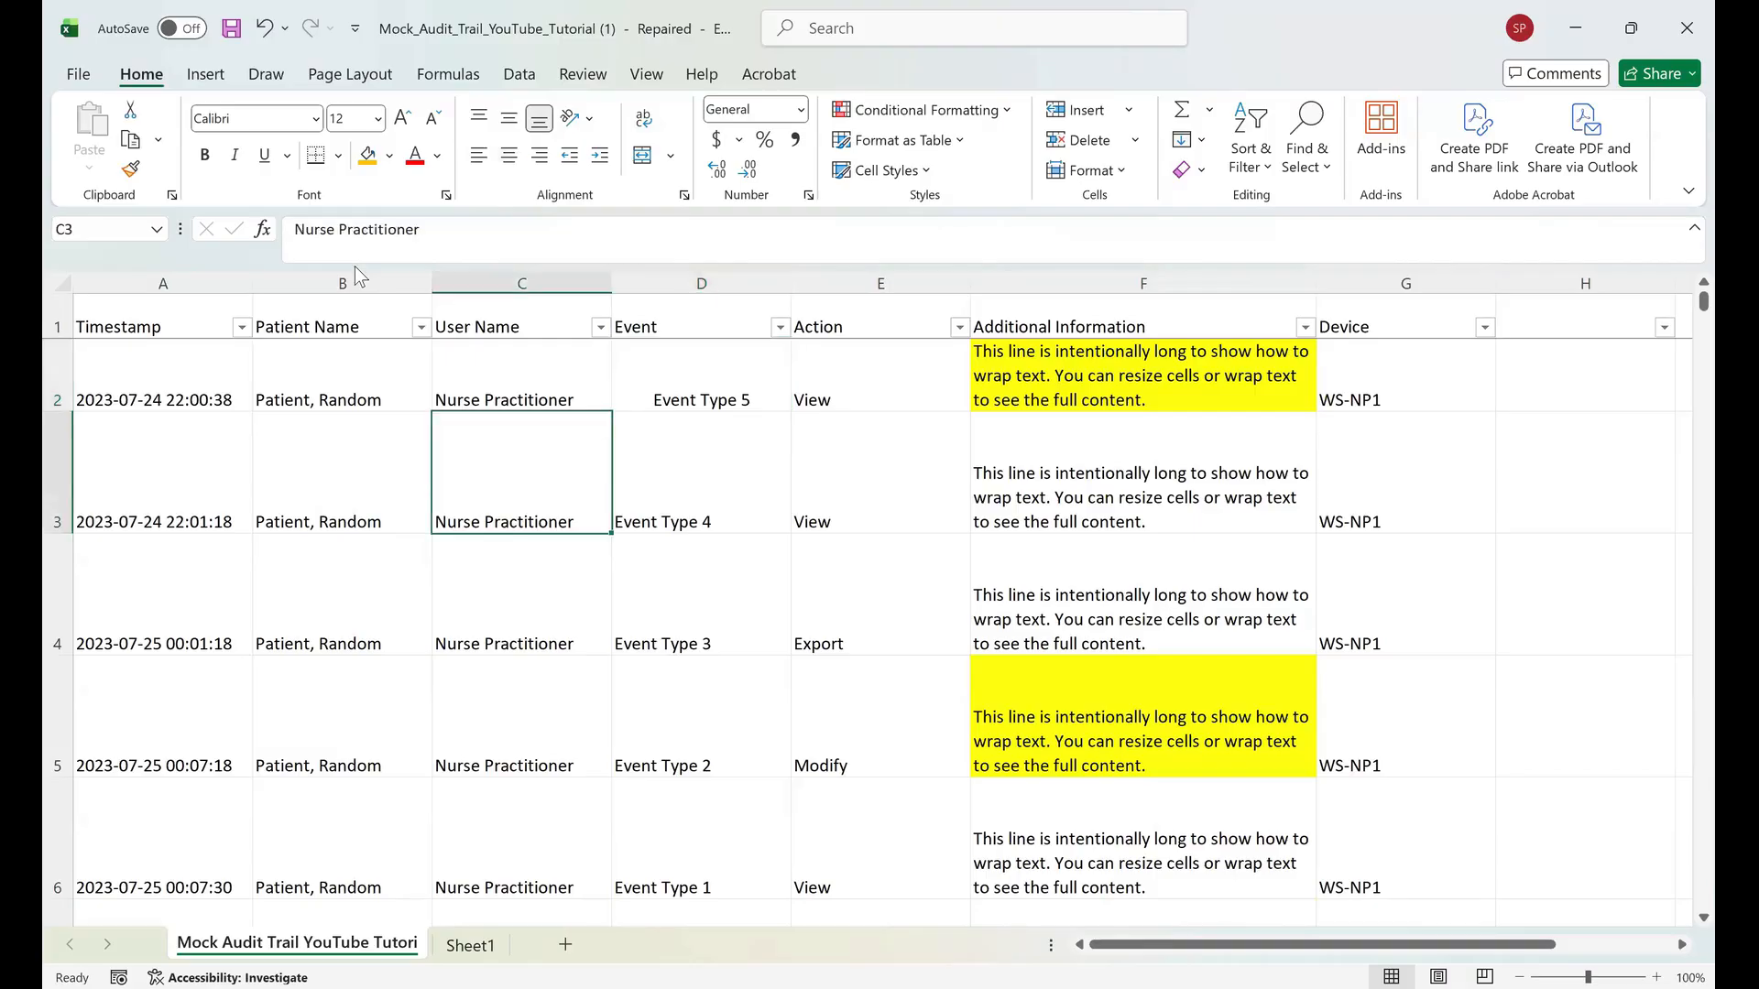
pyautogui.hotkey('ctrl', 'a')
pyautogui.hotkey('alt', 'h')
pyautogui.press('a')
pyautogui.press('l')
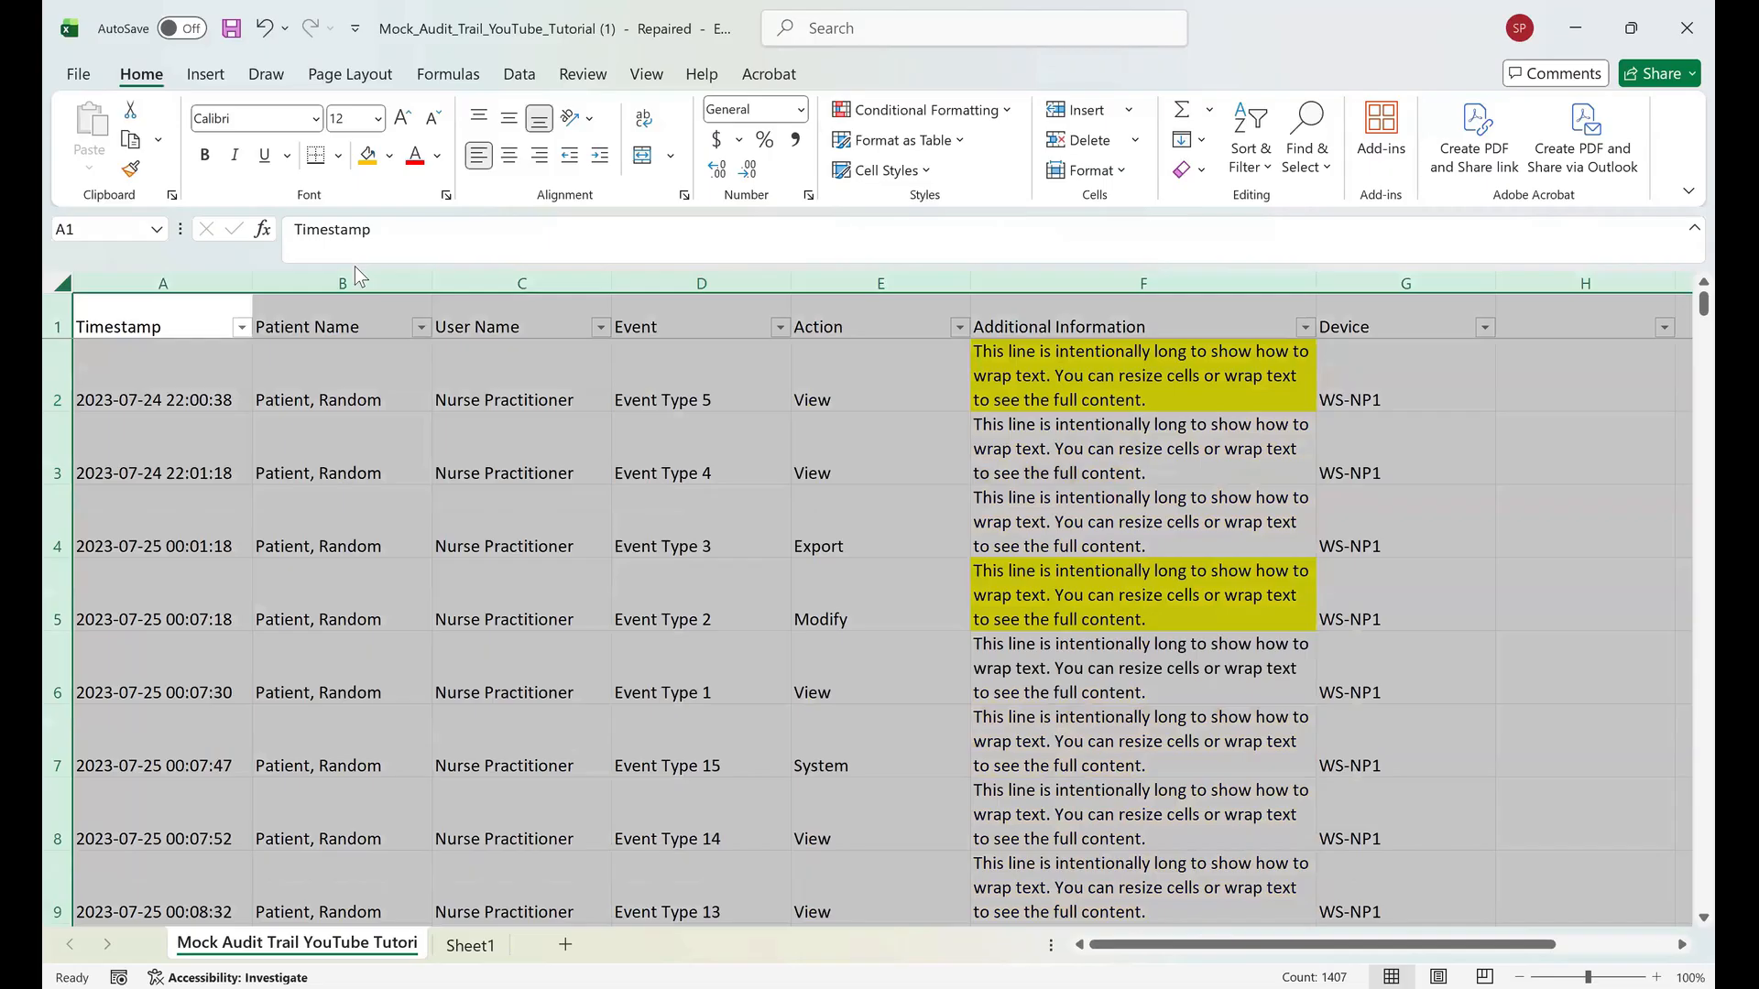
pyautogui.scroll(-2, 354, 266)
pyautogui.scroll(2, 355, 266)
pyautogui.press('Right')
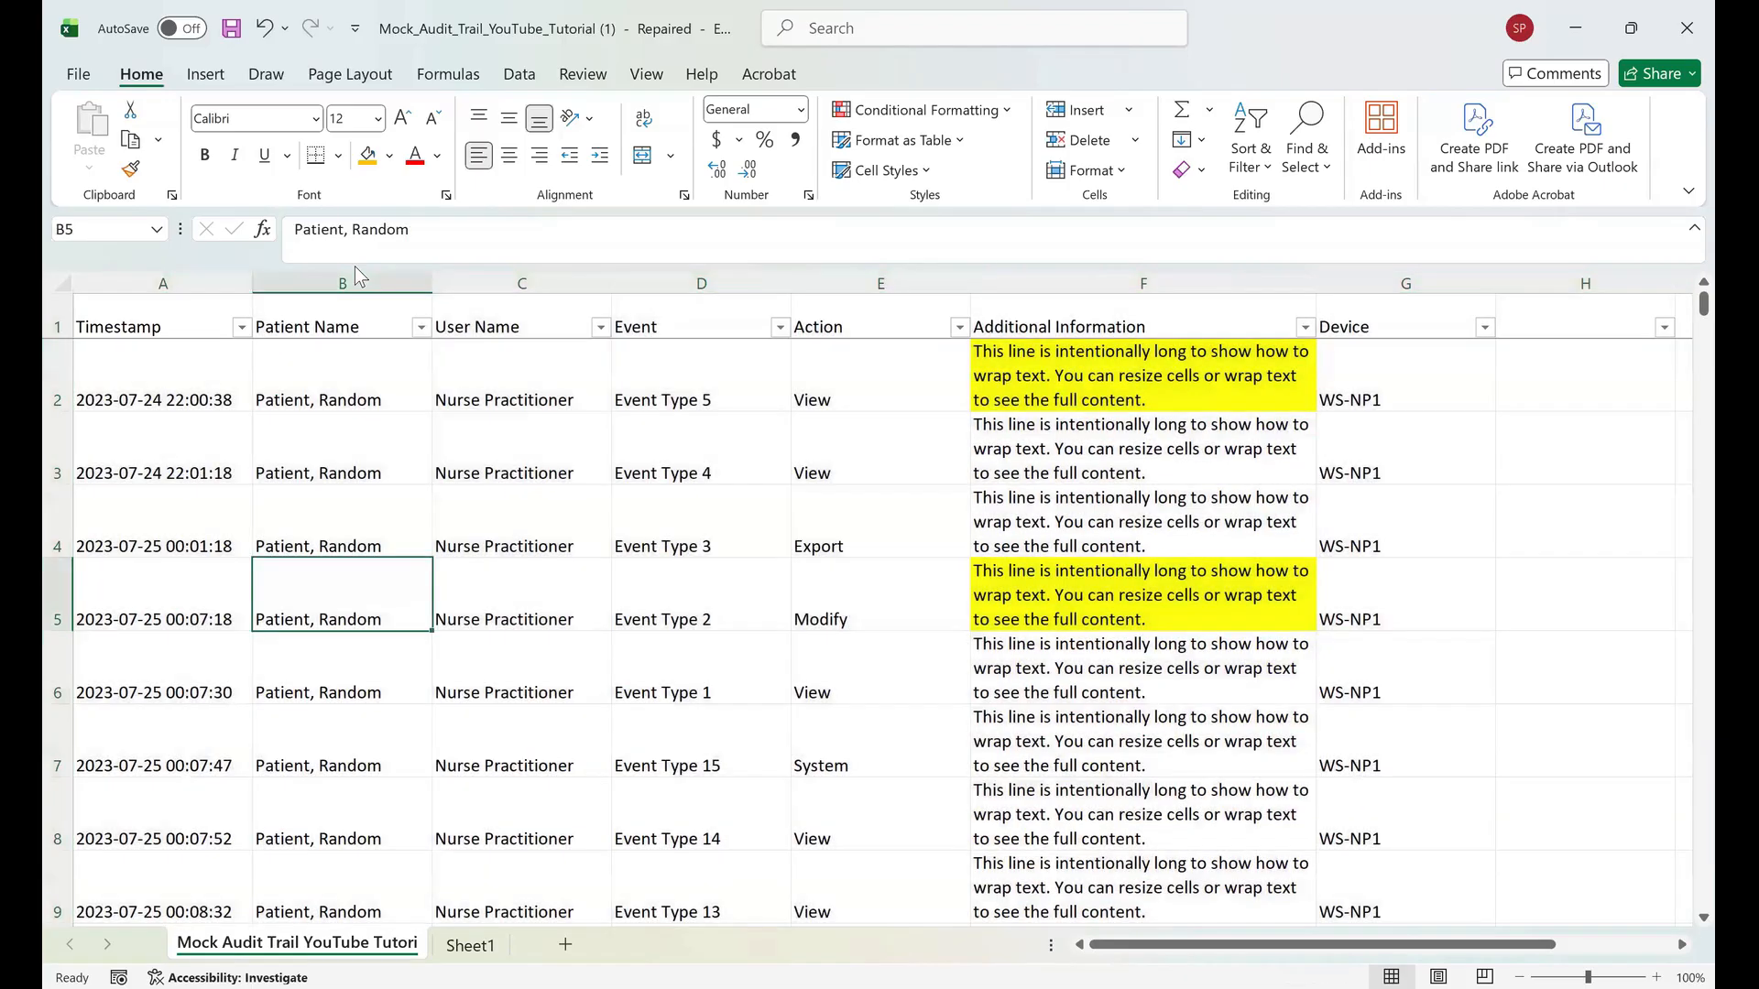
# Center every cell on the sheet both horizontally and vertically.
pyautogui.hotkey('ctrl', 'a')
pyautogui.hotkey('alt', 'h')
pyautogui.press('a')
pyautogui.press('c')
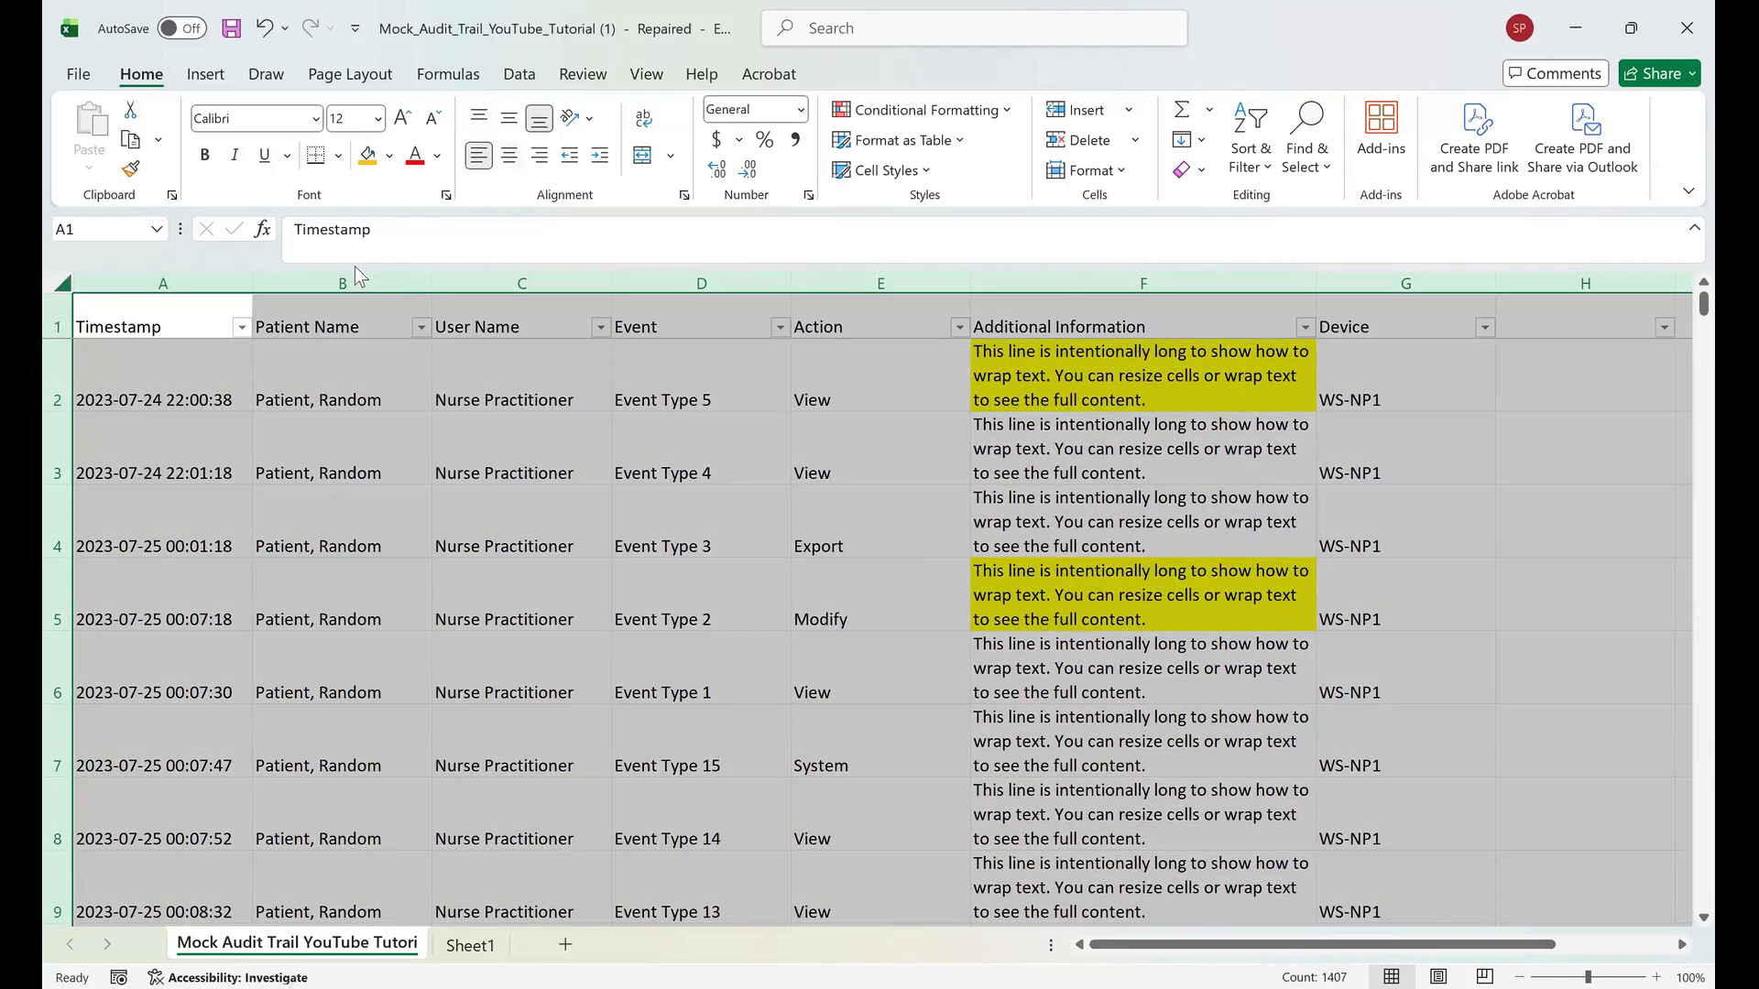
pyautogui.hotkey('alt', 'h')
pyautogui.press('a')
pyautogui.press('m')
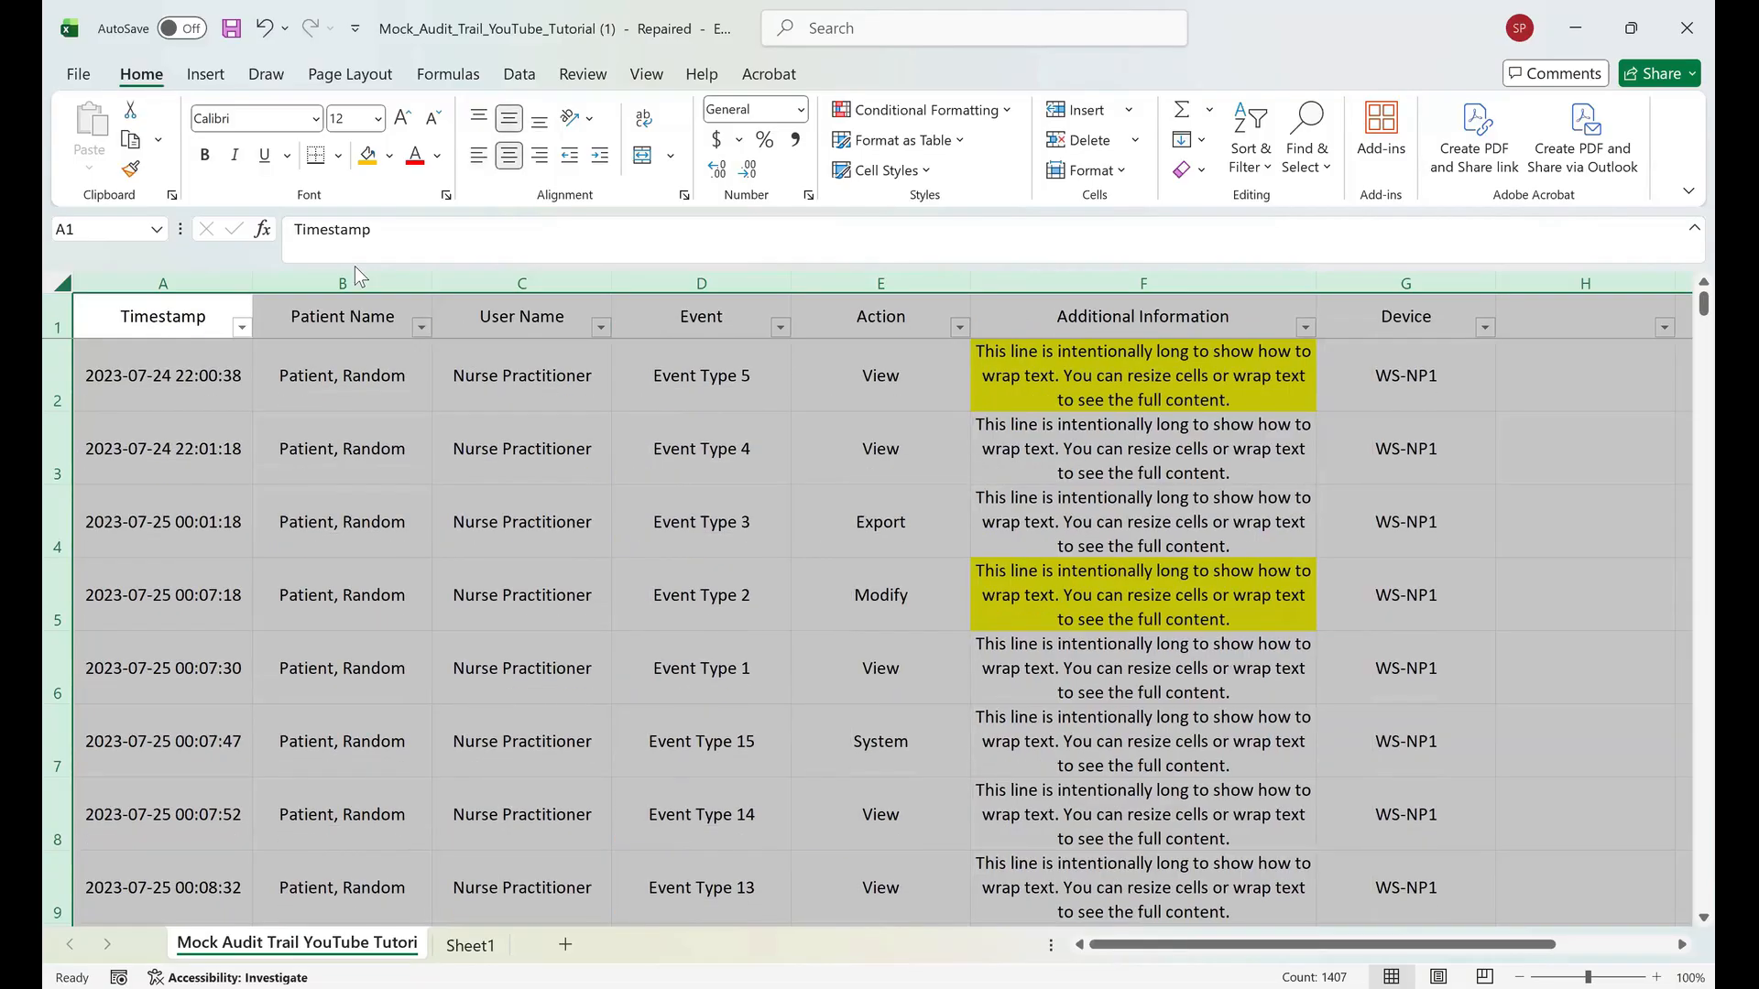
# Move around the table cells with the keyboard, briefly extending a selection by one row.
pyautogui.press('Right')
pyautogui.press('Right')
pyautogui.press('Down')
pyautogui.press('Down')
pyautogui.press('Down')
pyautogui.press('Down')
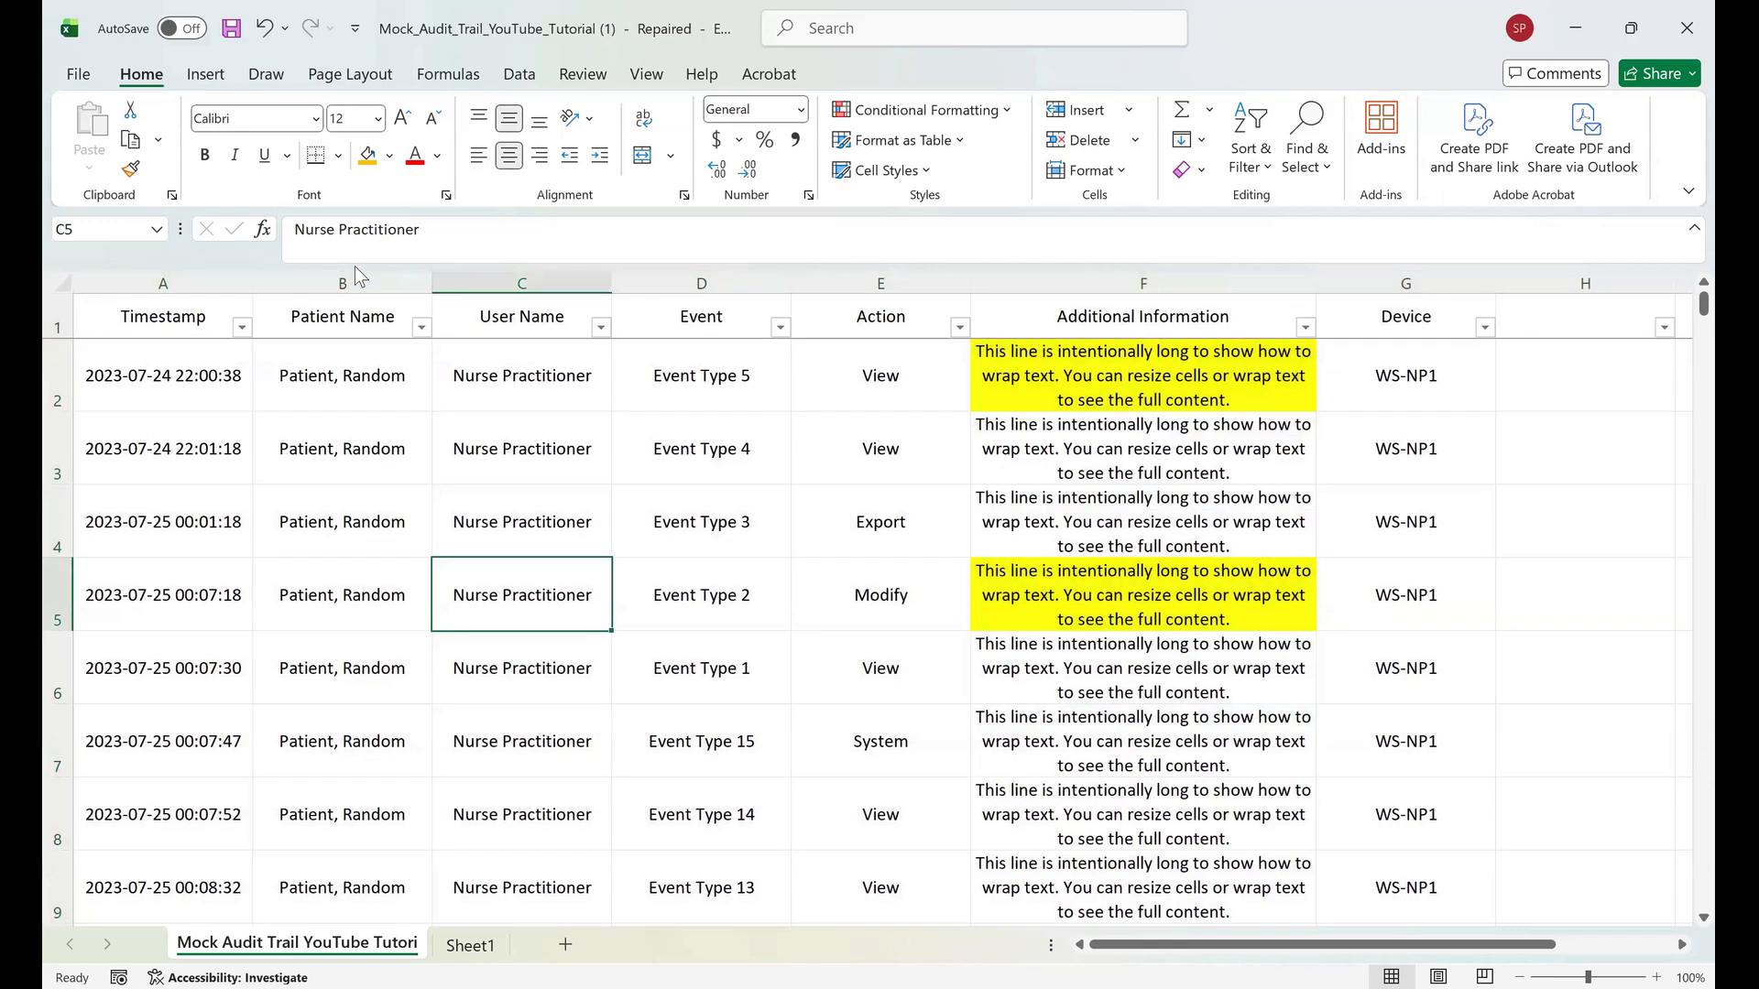
pyautogui.hotkey('shift', 'Down')
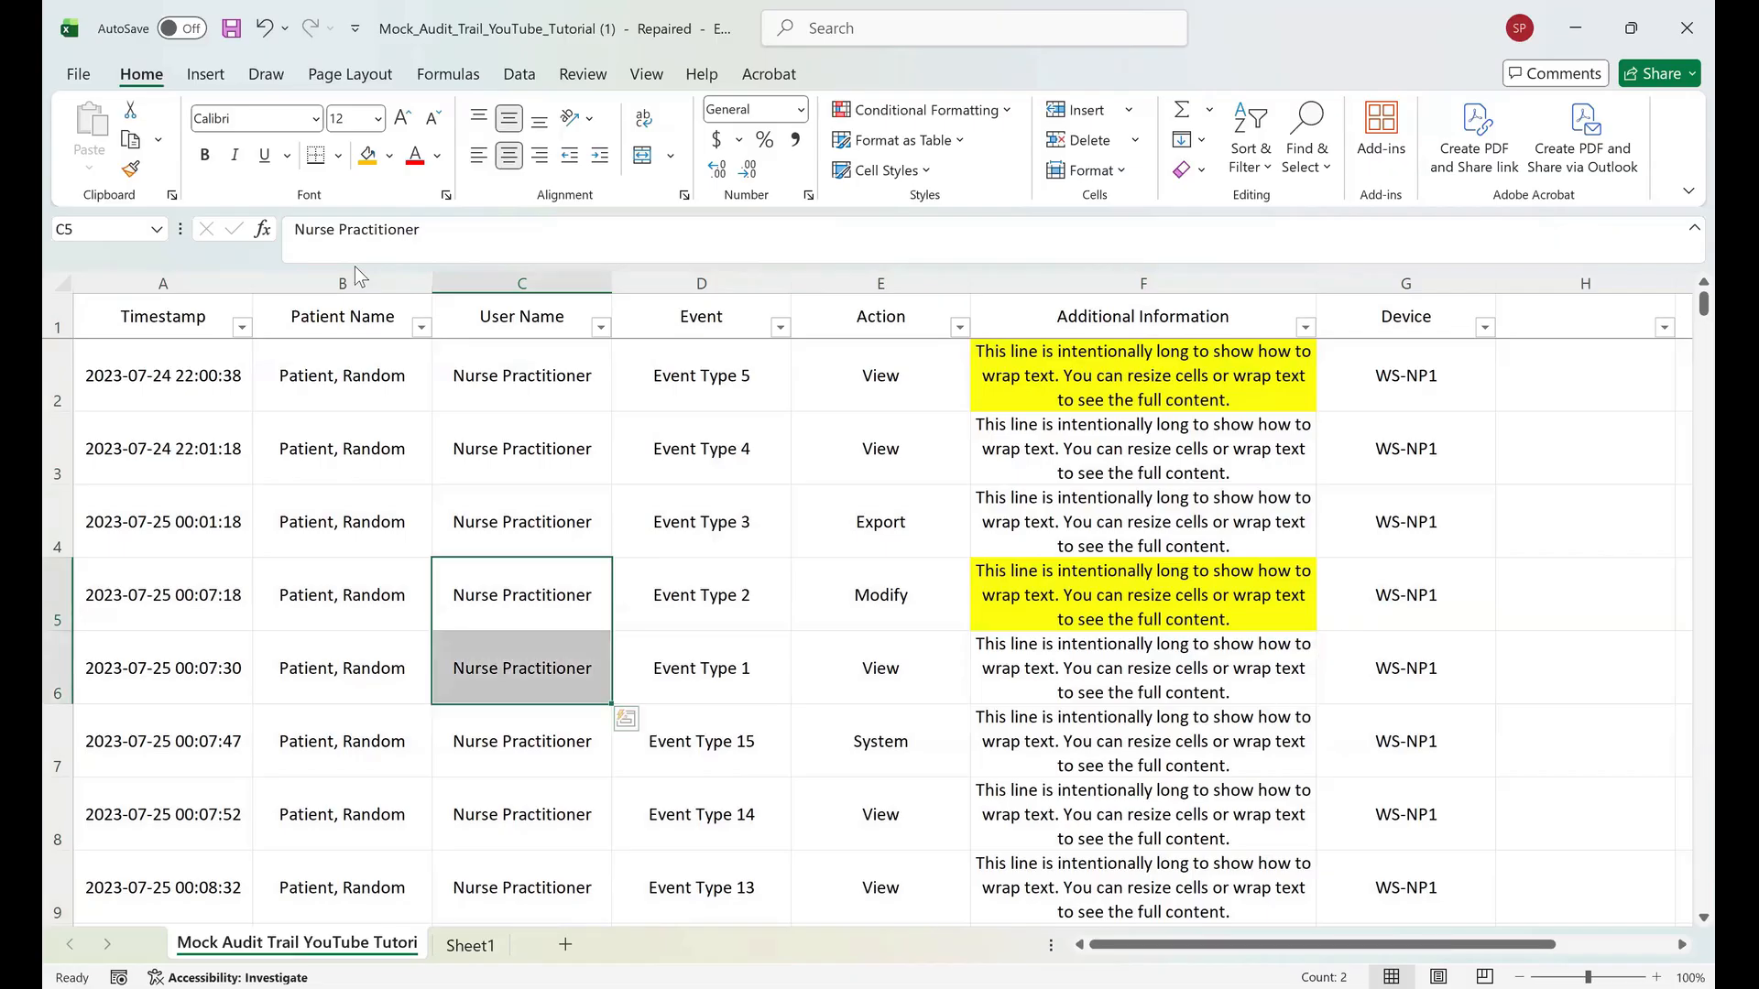
pyautogui.press('Up')
pyautogui.press('Up')
pyautogui.press('Right')
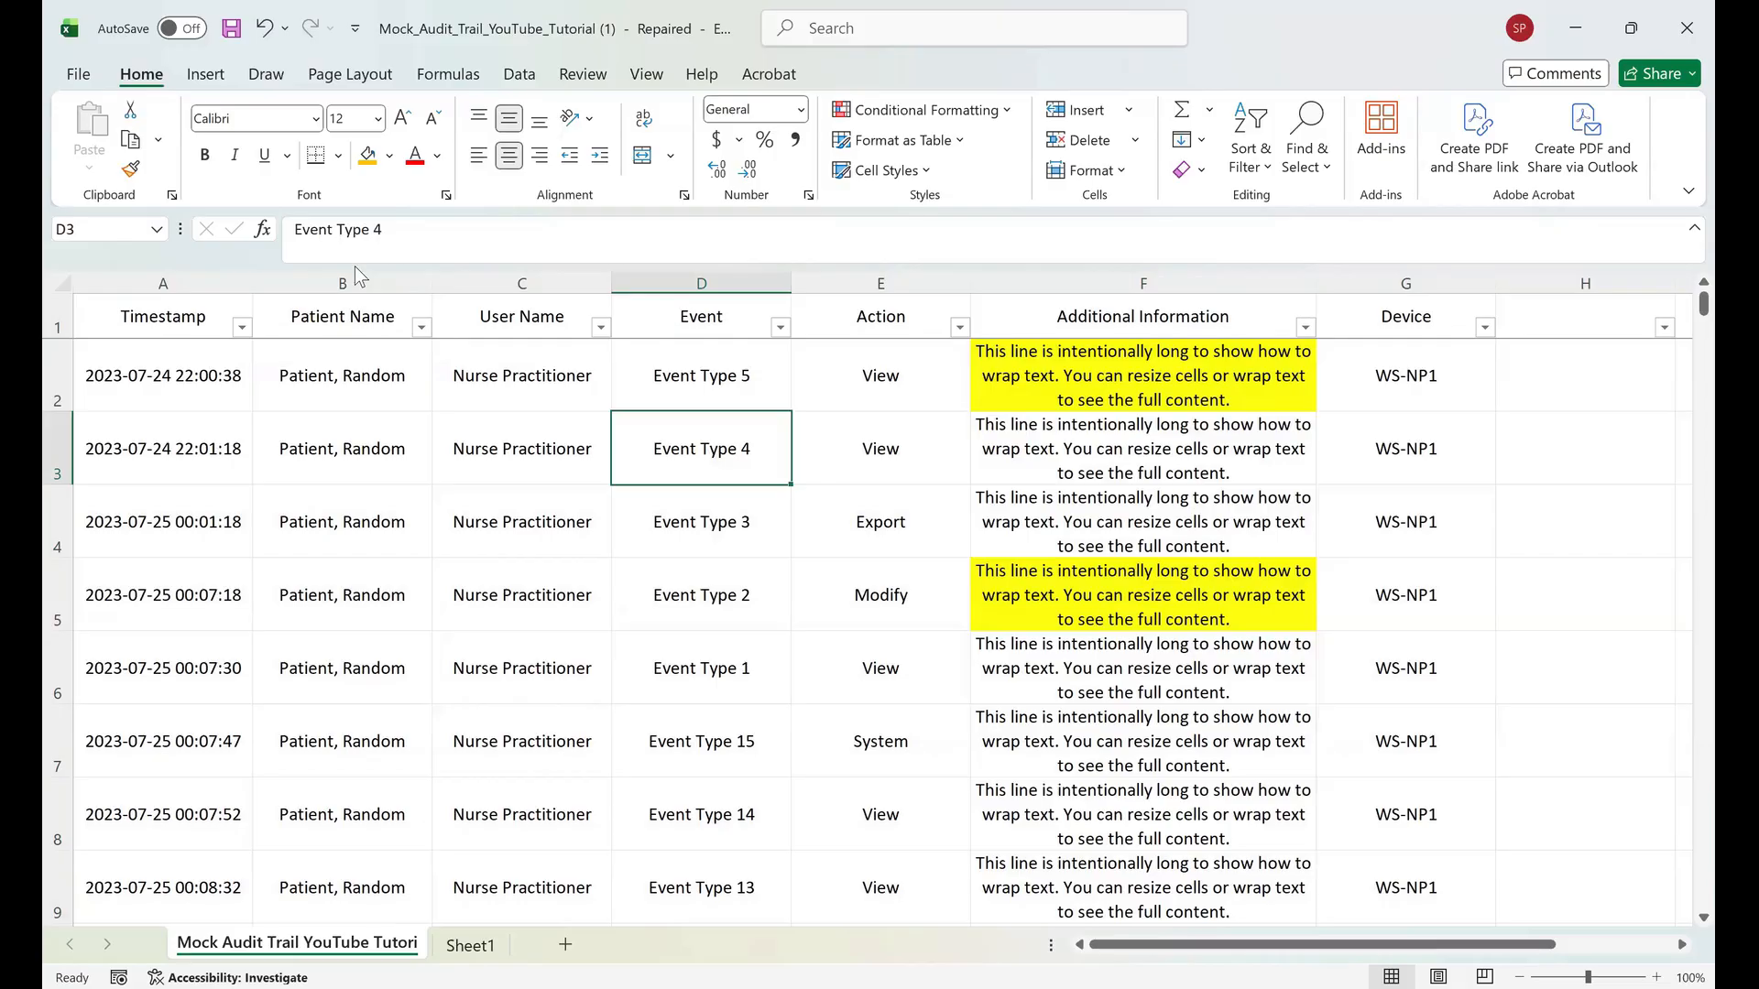
pyautogui.press('Down')
pyautogui.press('Left')
pyautogui.press('Left')
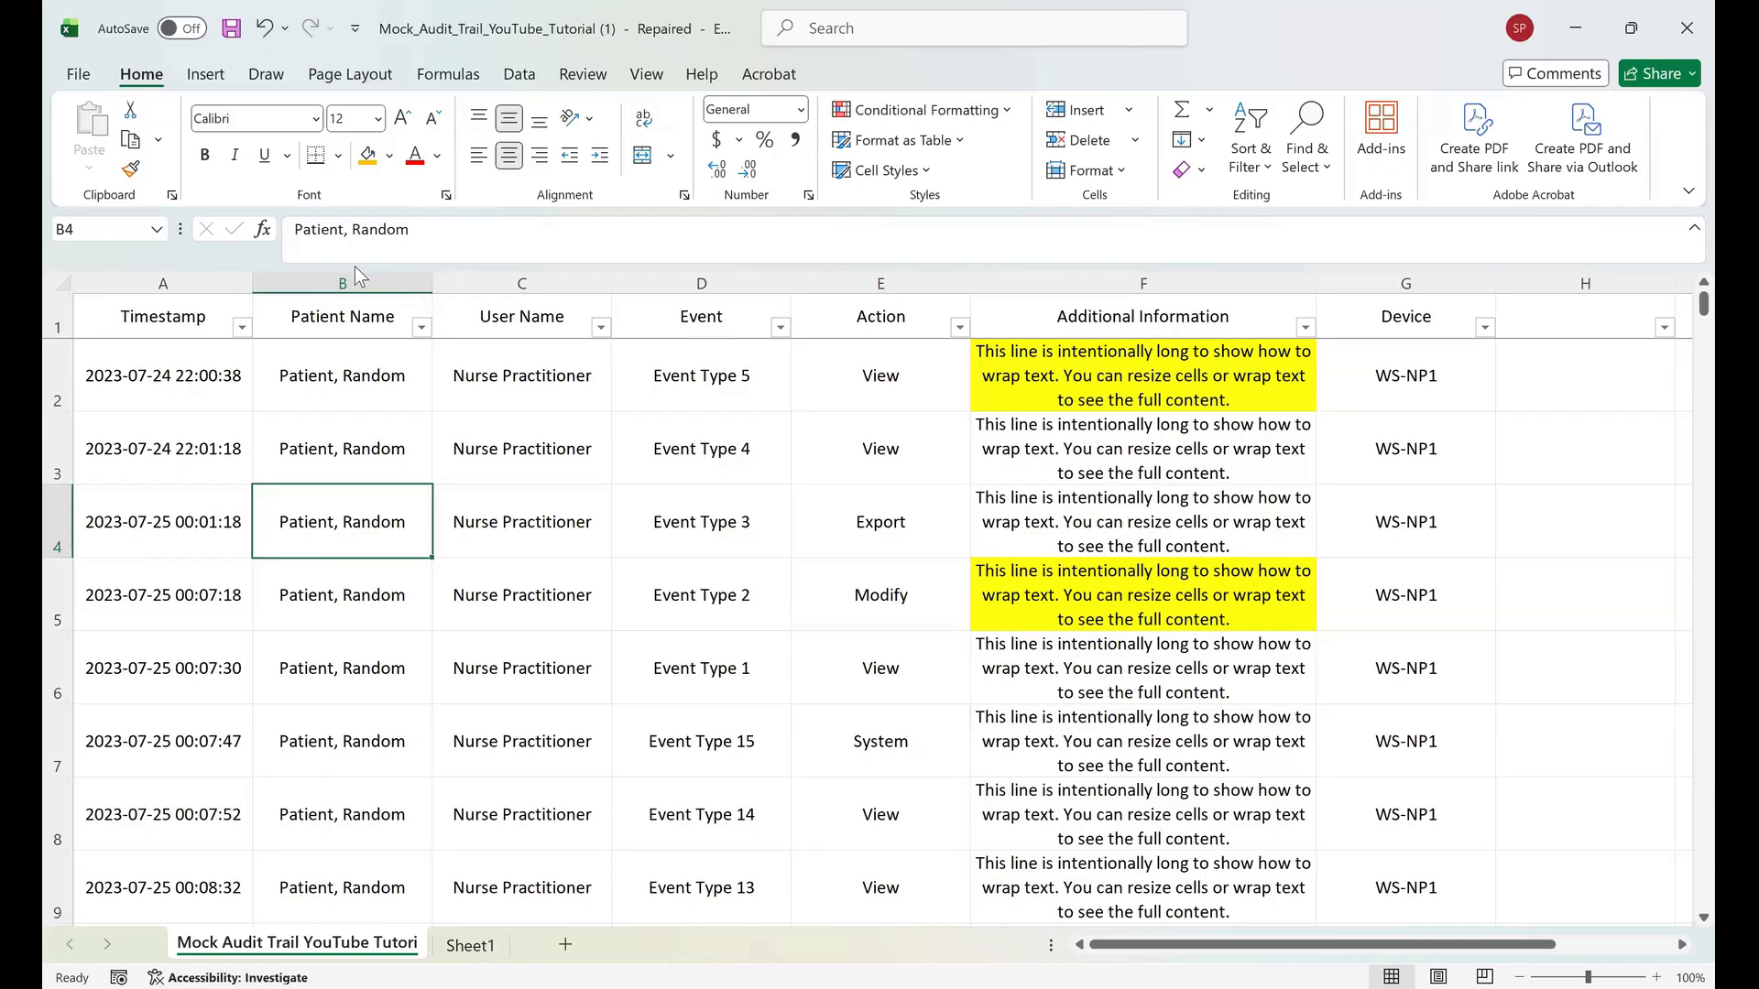
# Copy the header row and first five records, columns Timestamp through Additional Information.
pyautogui.hotkey('ctrl', 'Home')
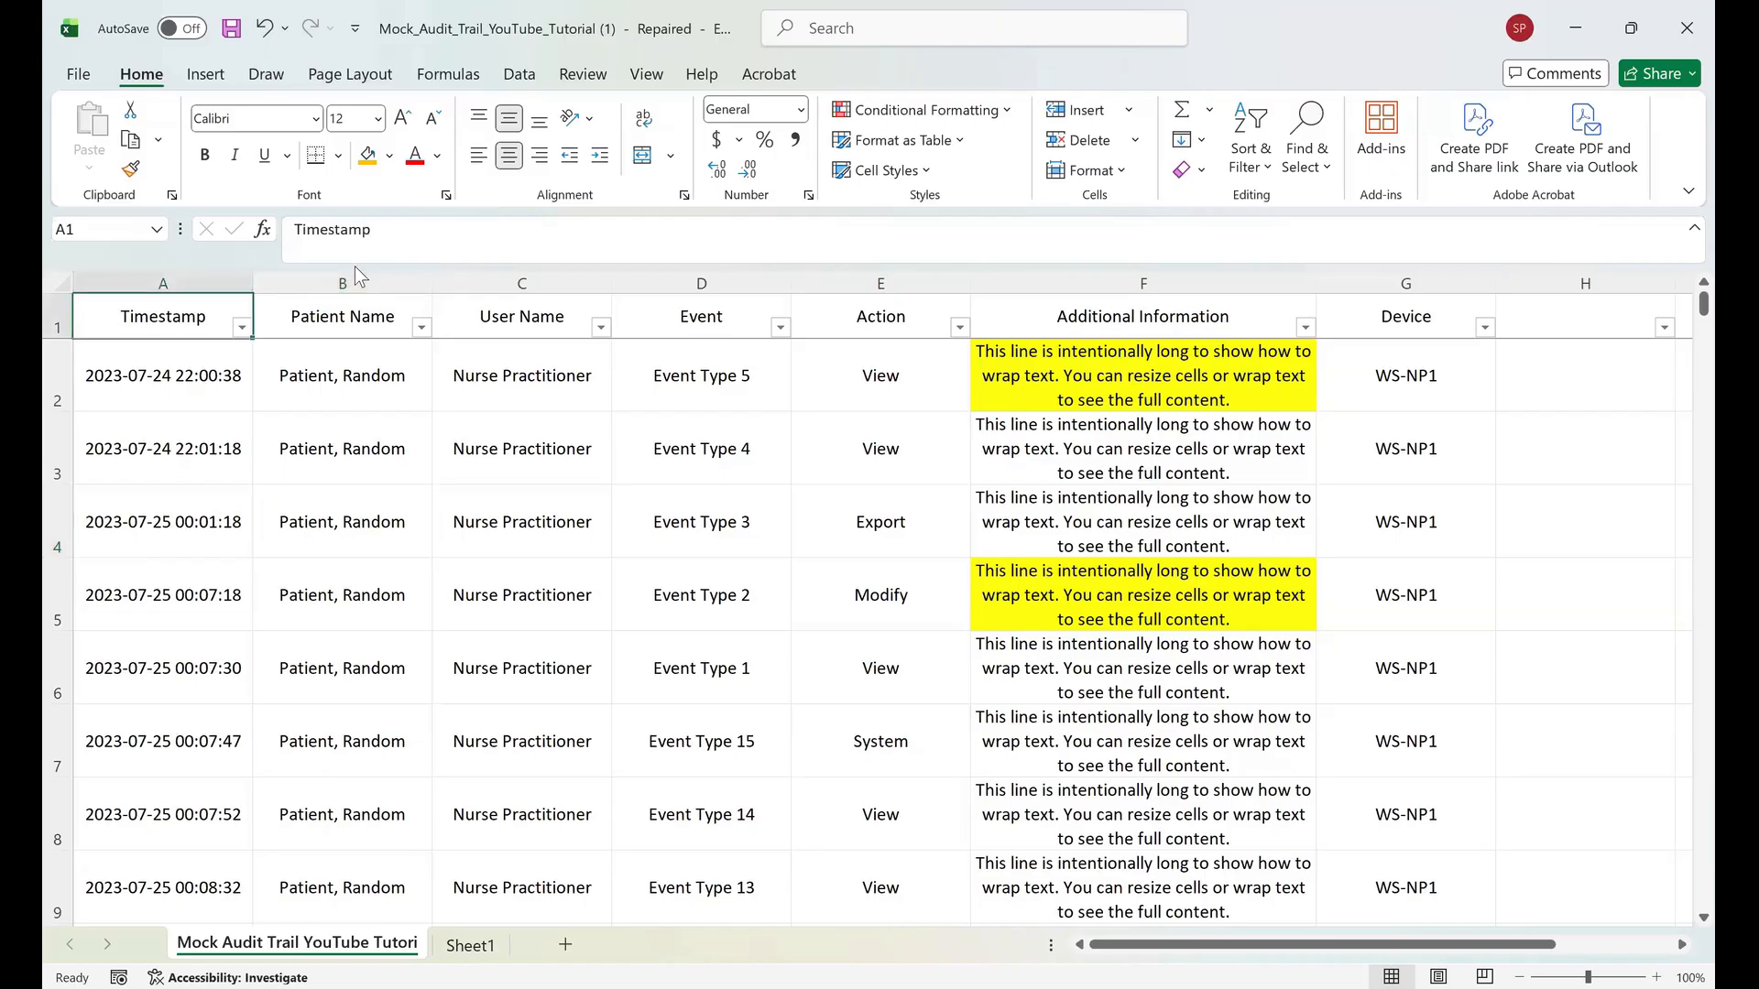
pyautogui.hotkey('shift', 'Down')
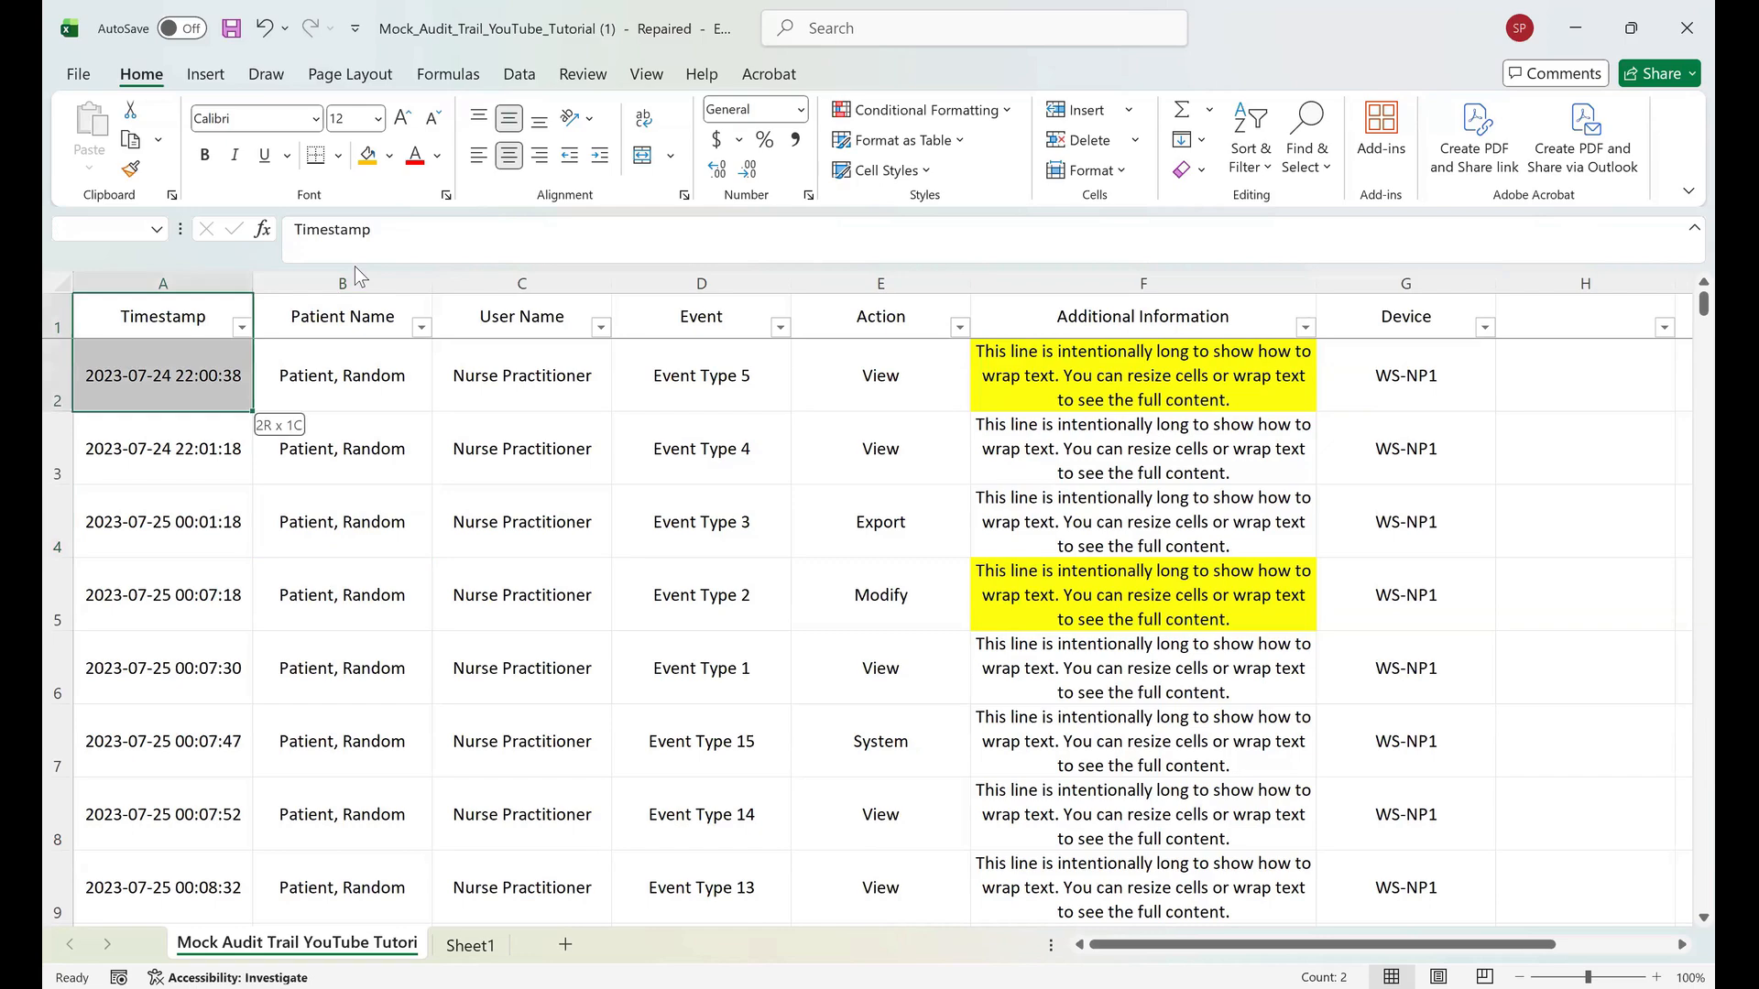
pyautogui.hotkey('shift', 'Down')
pyautogui.hotkey('shift', 'Down')
pyautogui.hotkey('shift', 'Down')
pyautogui.hotkey('shift', 'Down')
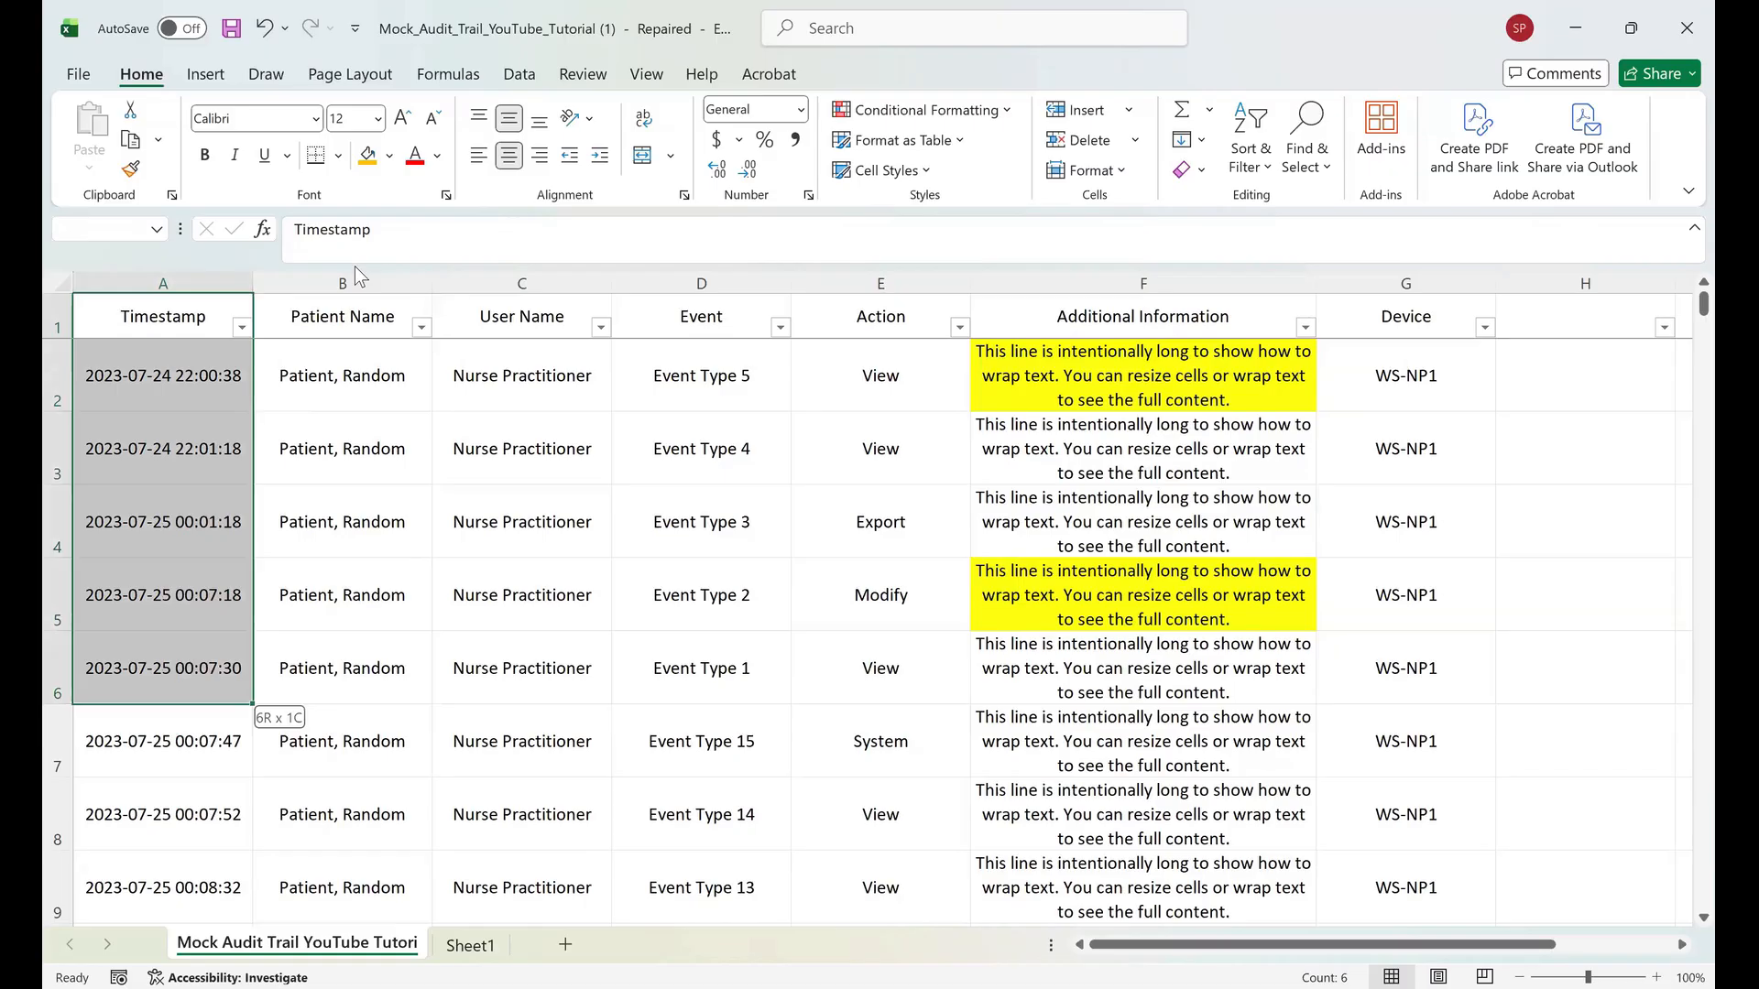
pyautogui.rightClick(912, 337)
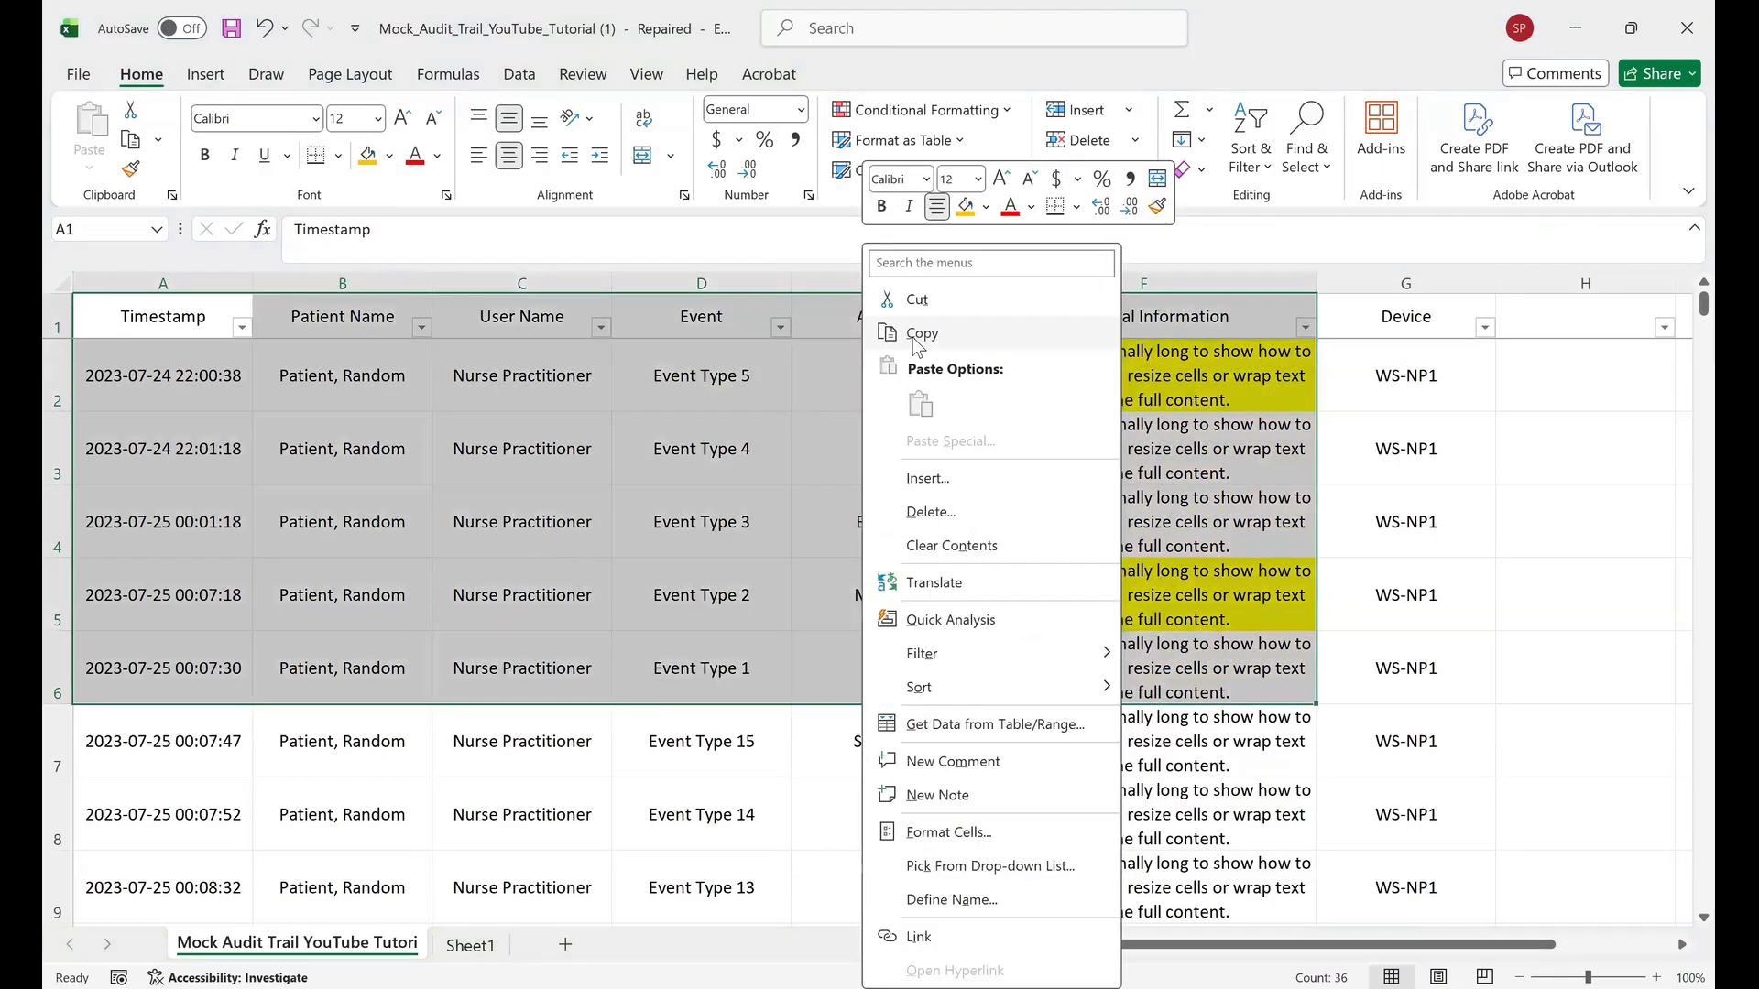
pyautogui.click(919, 334)
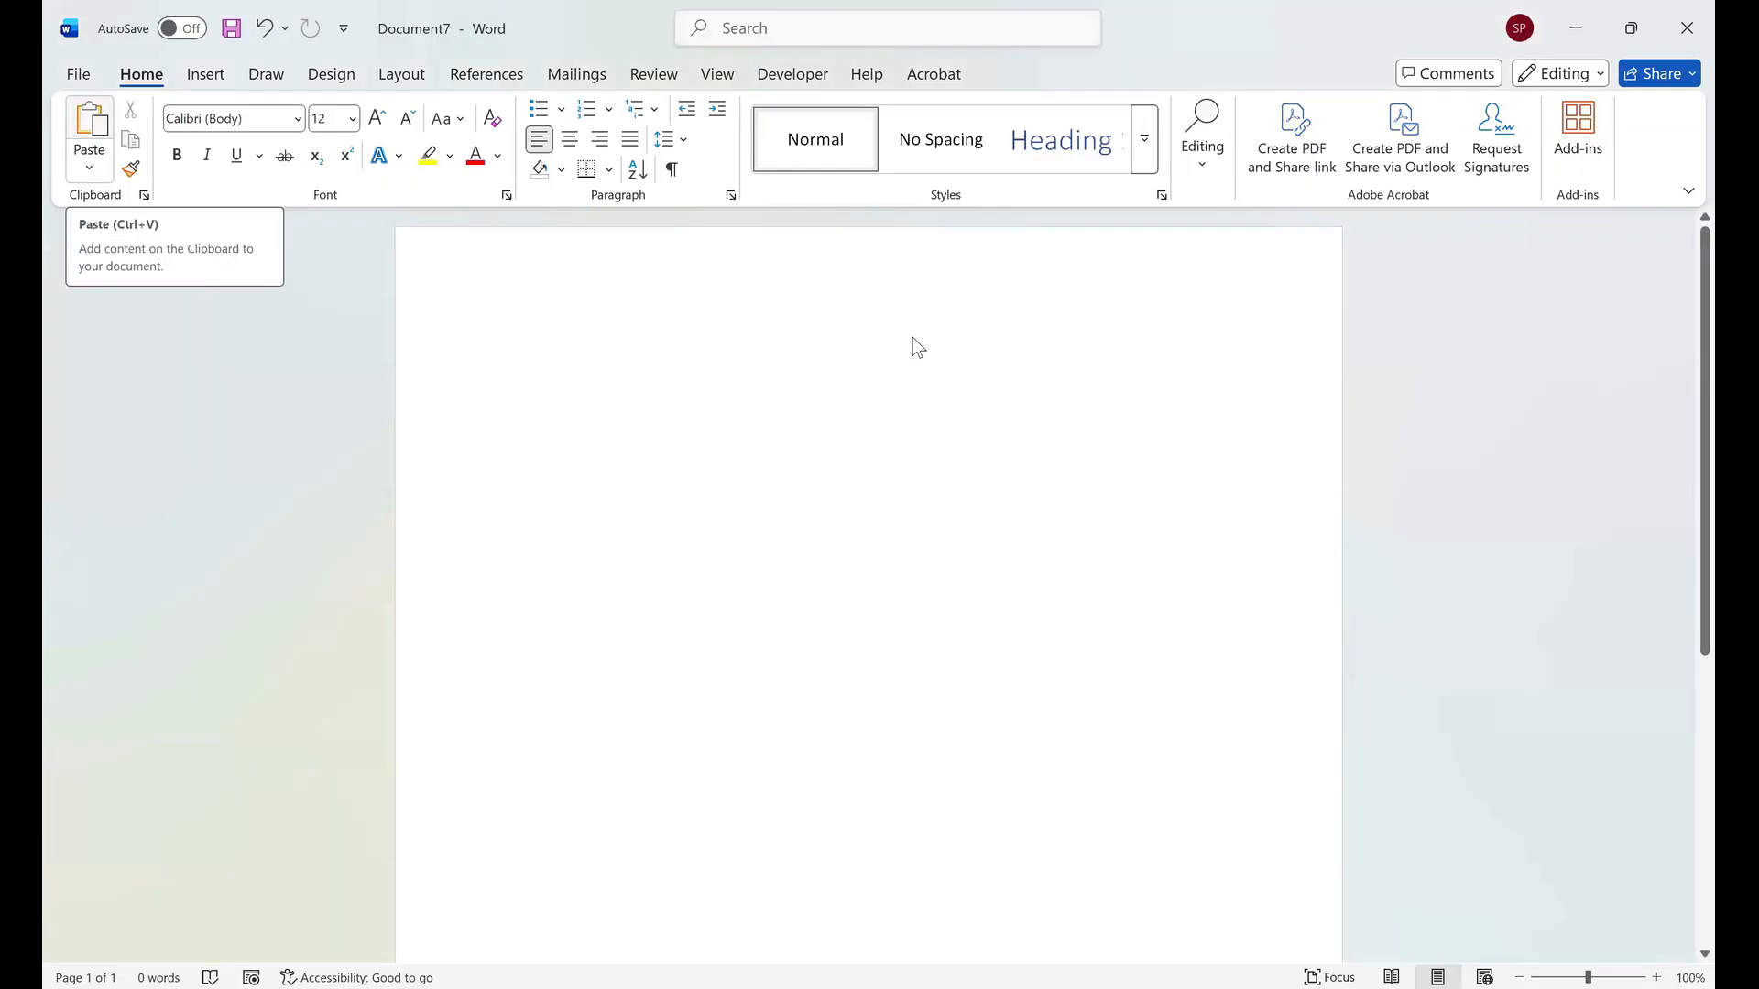
# Switch to a blank Word document, paste the copied cells as a table, then undo the paste.
pyautogui.hotkey('ctrl', 'v')
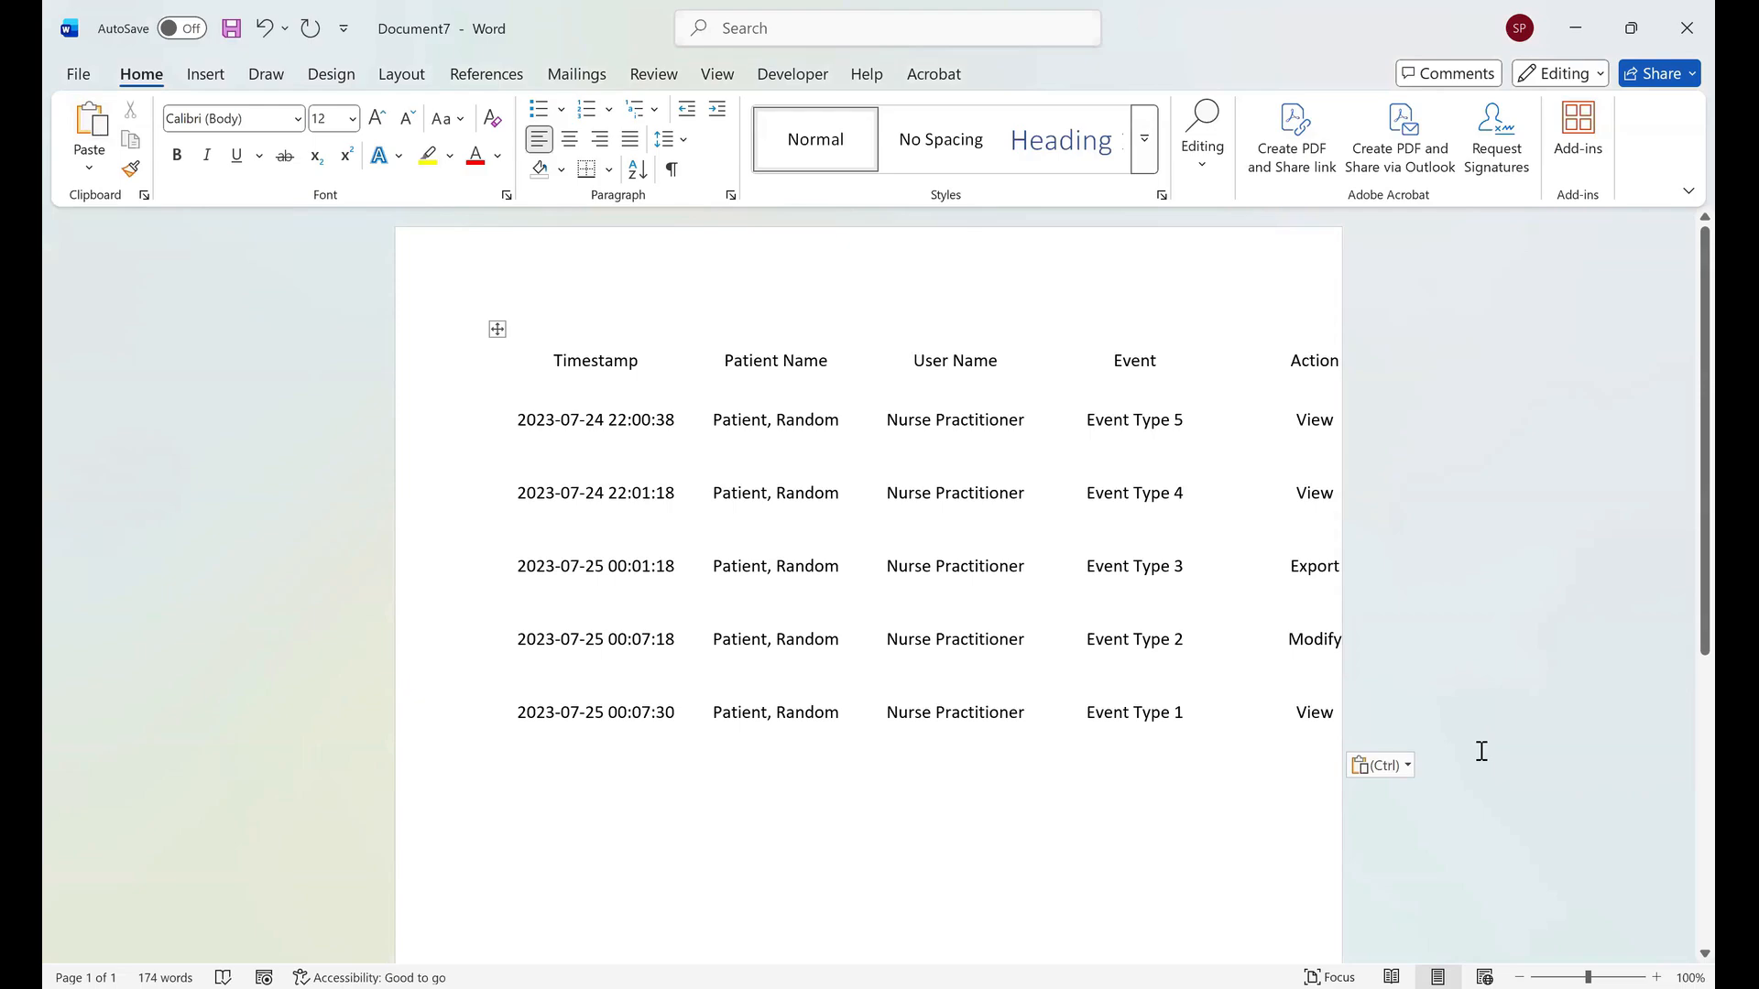
pyautogui.click(772, 493)
pyautogui.click(815, 566)
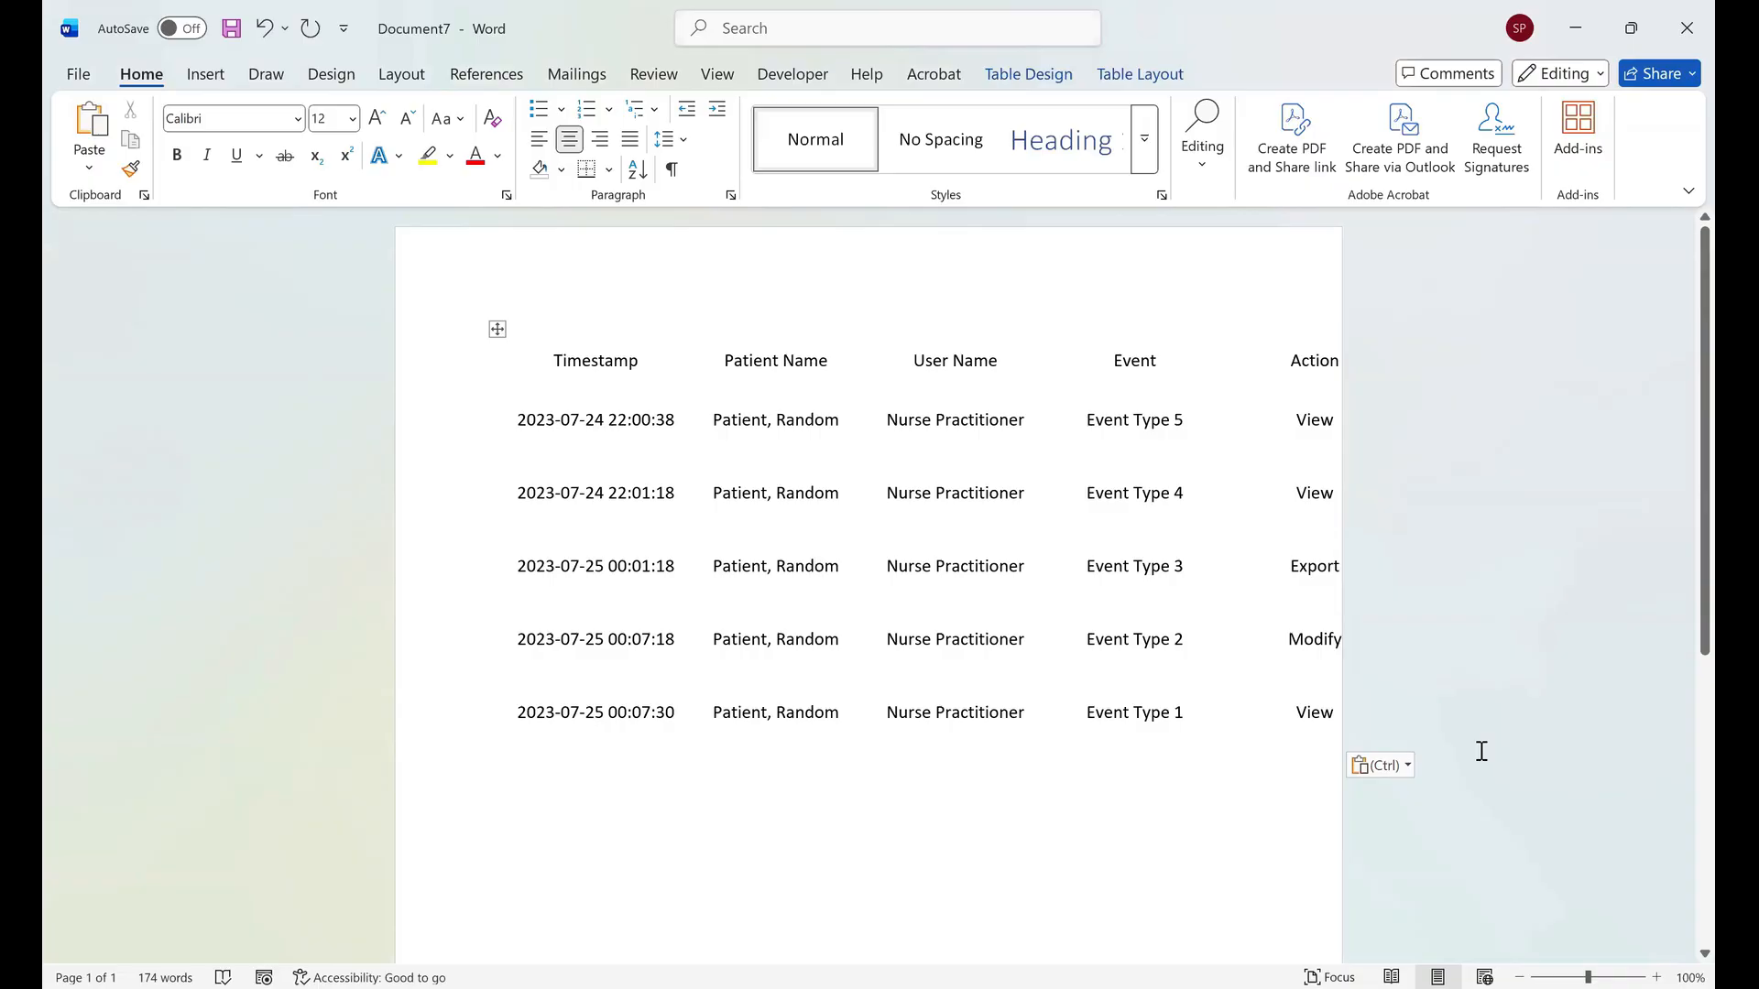
pyautogui.moveTo(713, 566); pyautogui.dragTo(839, 566)
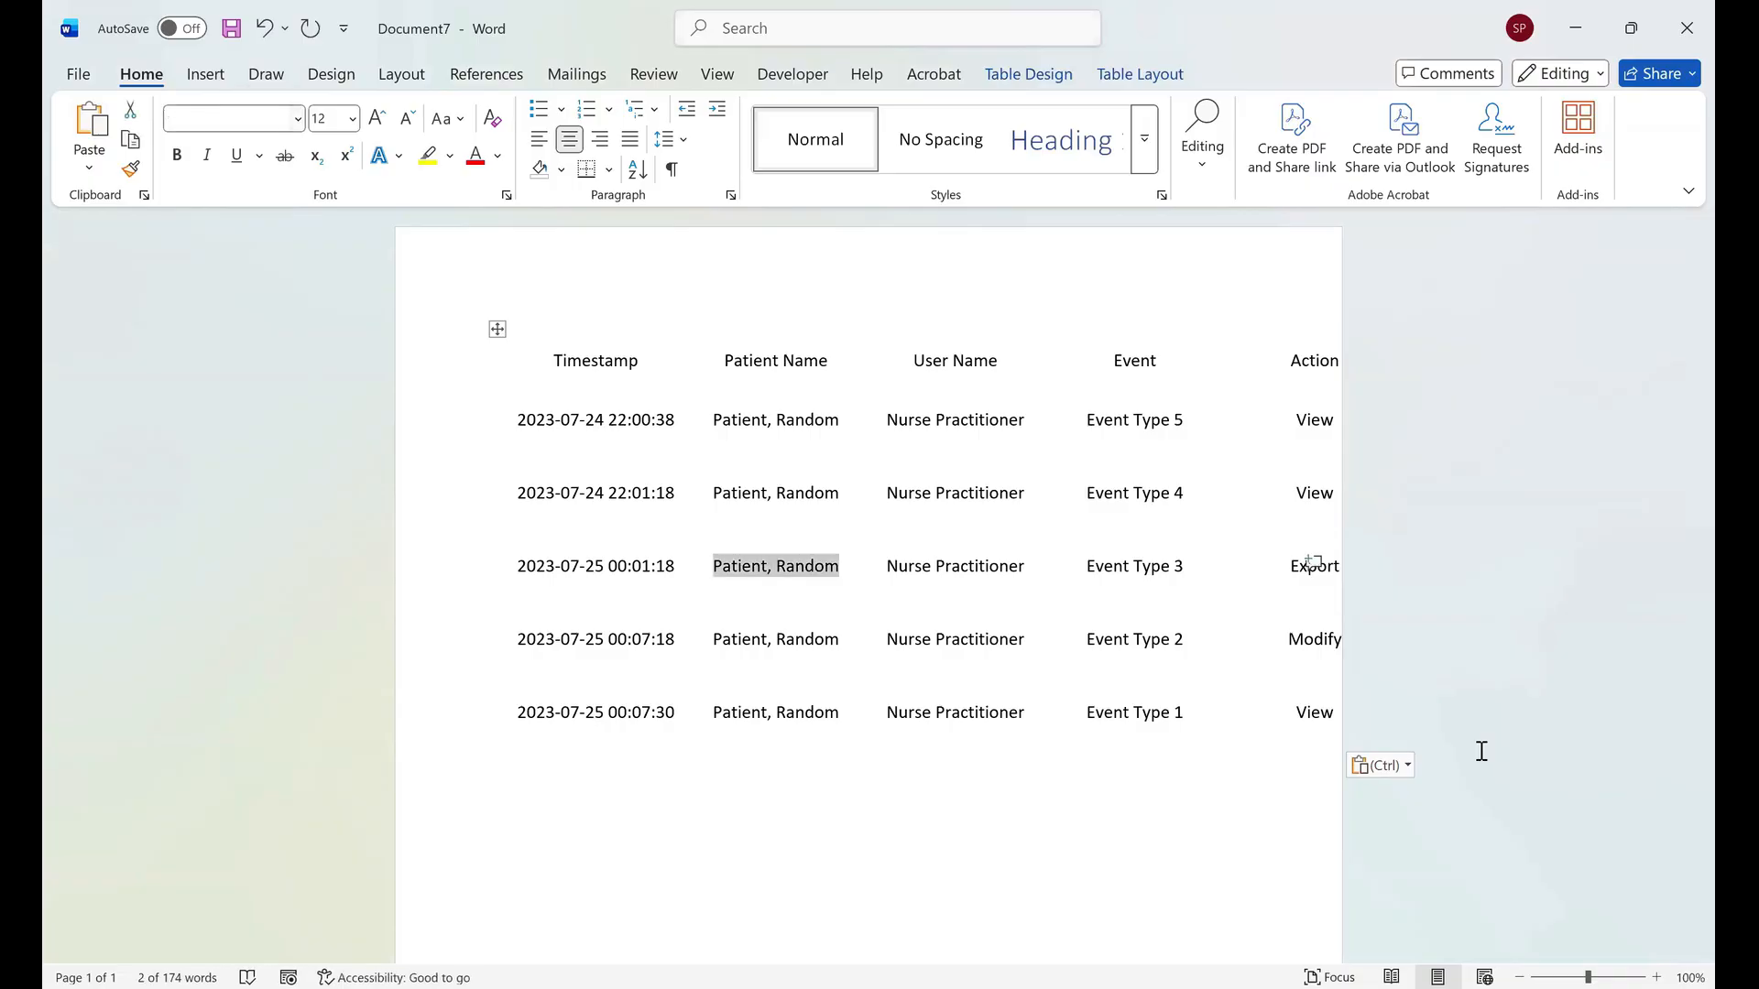
pyautogui.click(265, 28)
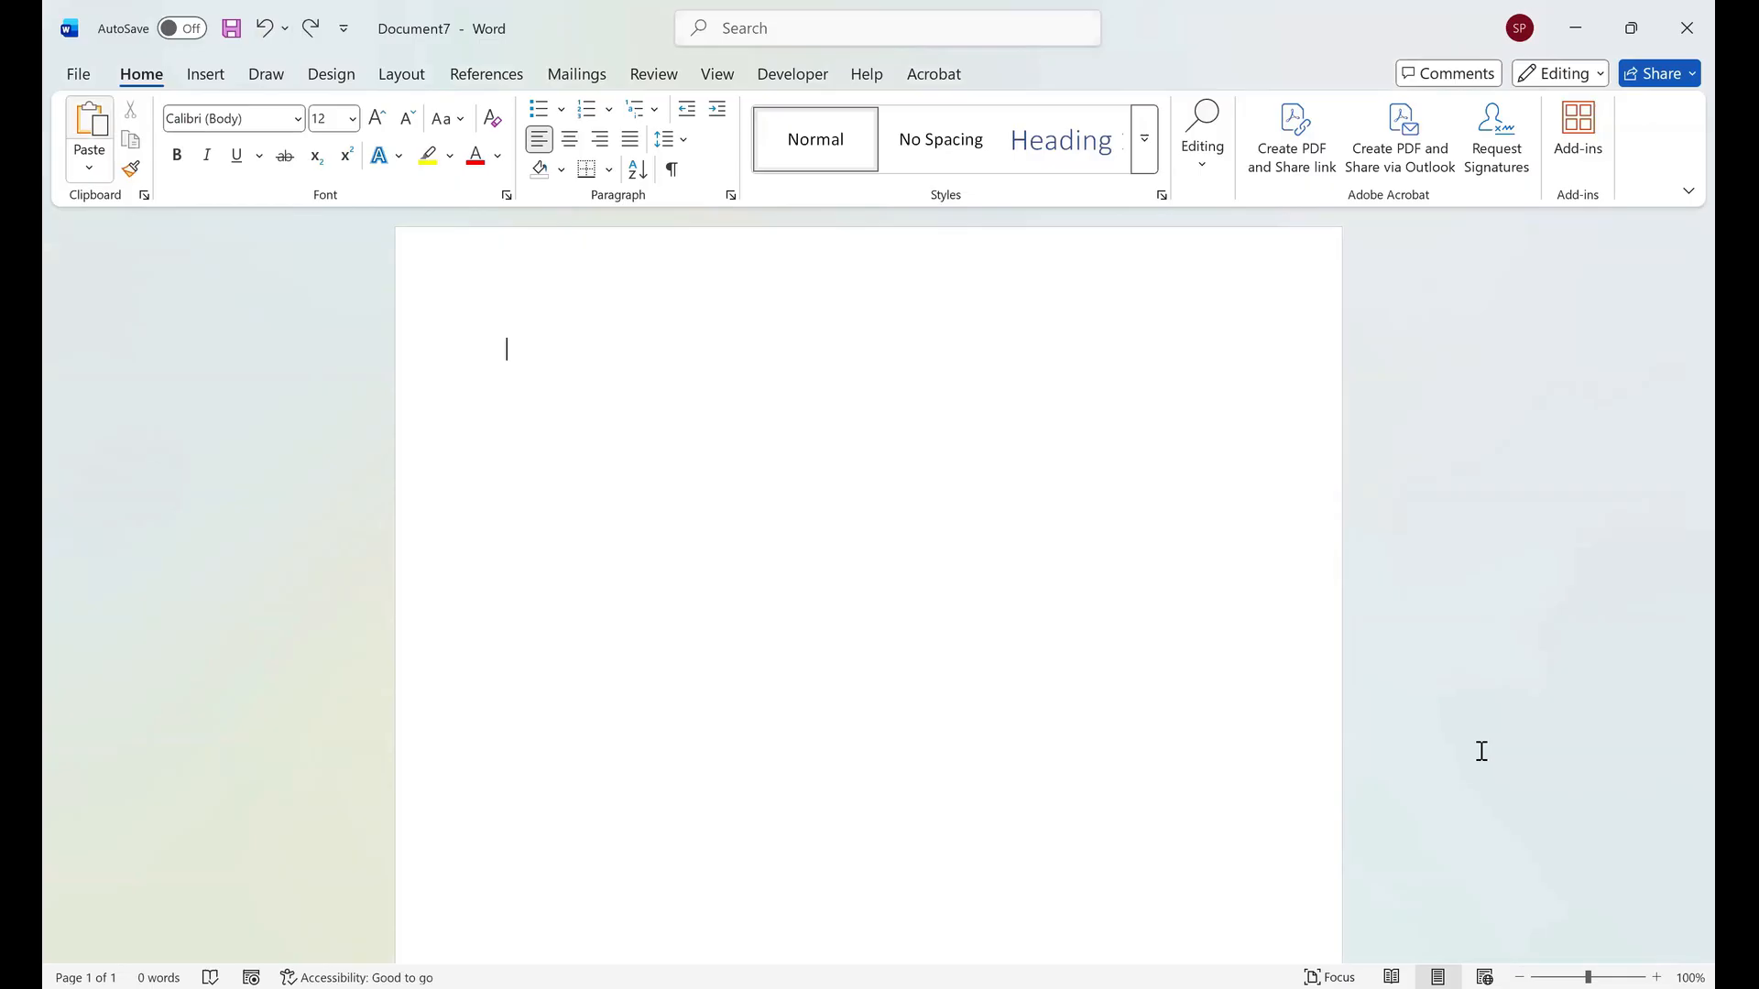
# Paste the copied cells as a picture, then undo that paste.
pyautogui.click(89, 168)
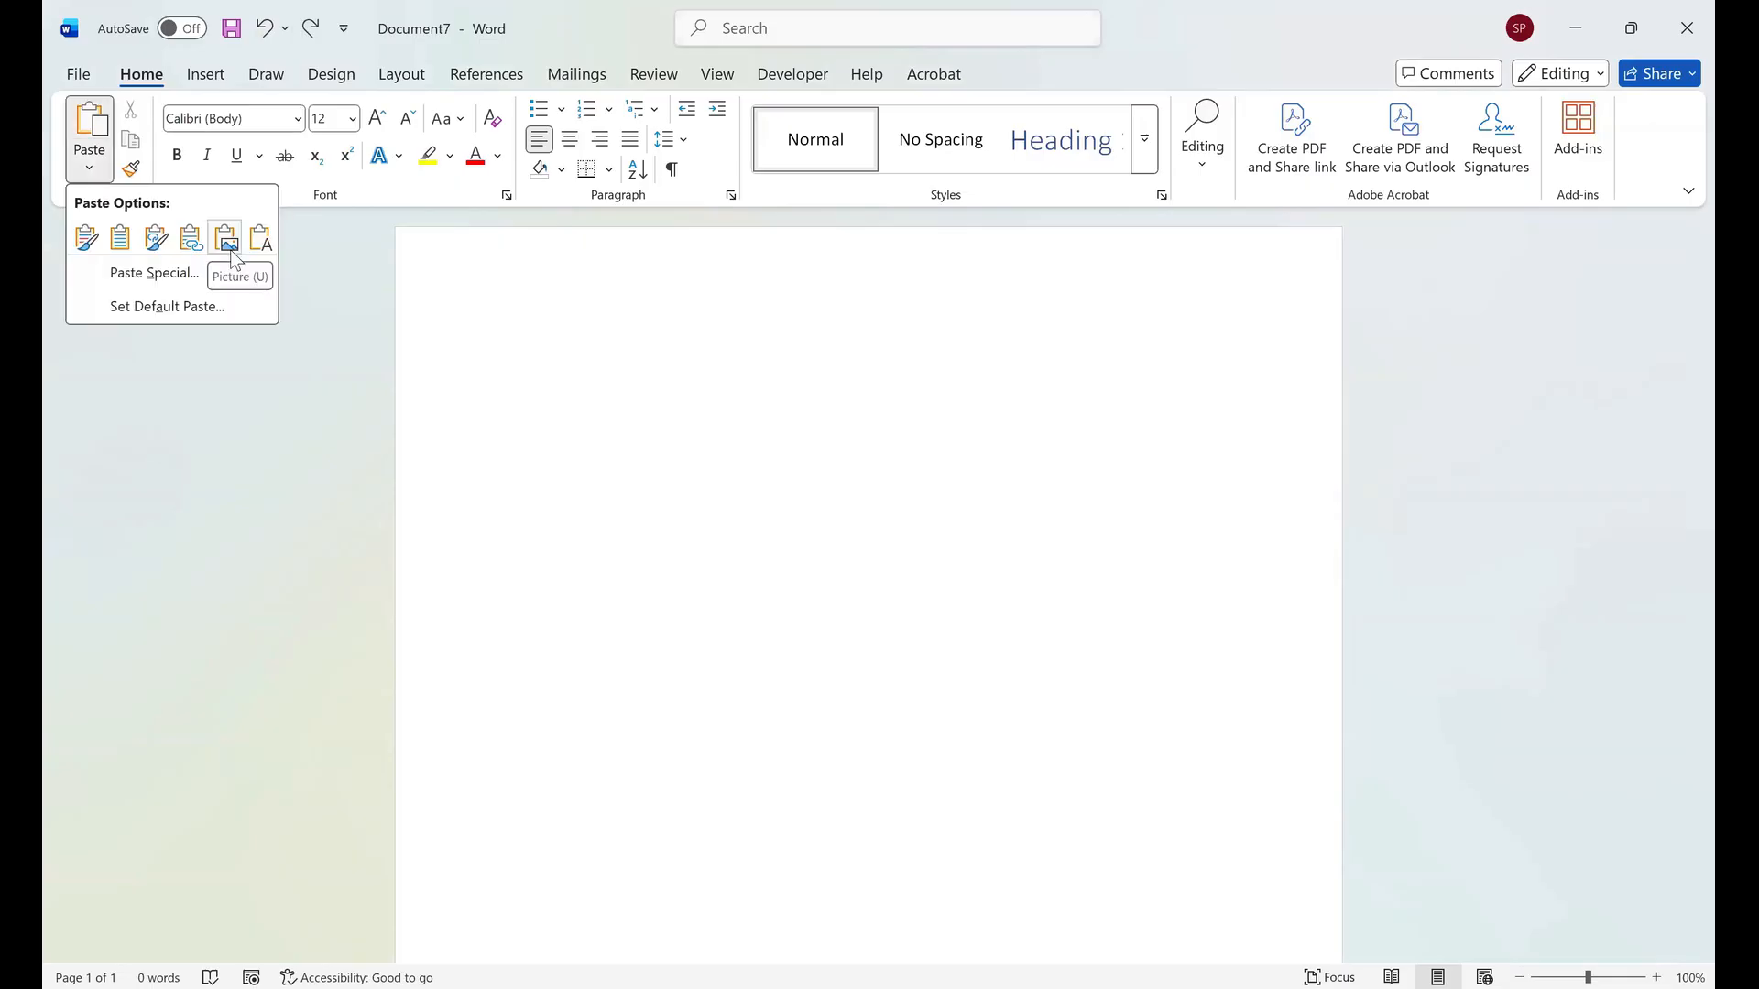
pyautogui.moveTo(231, 254)
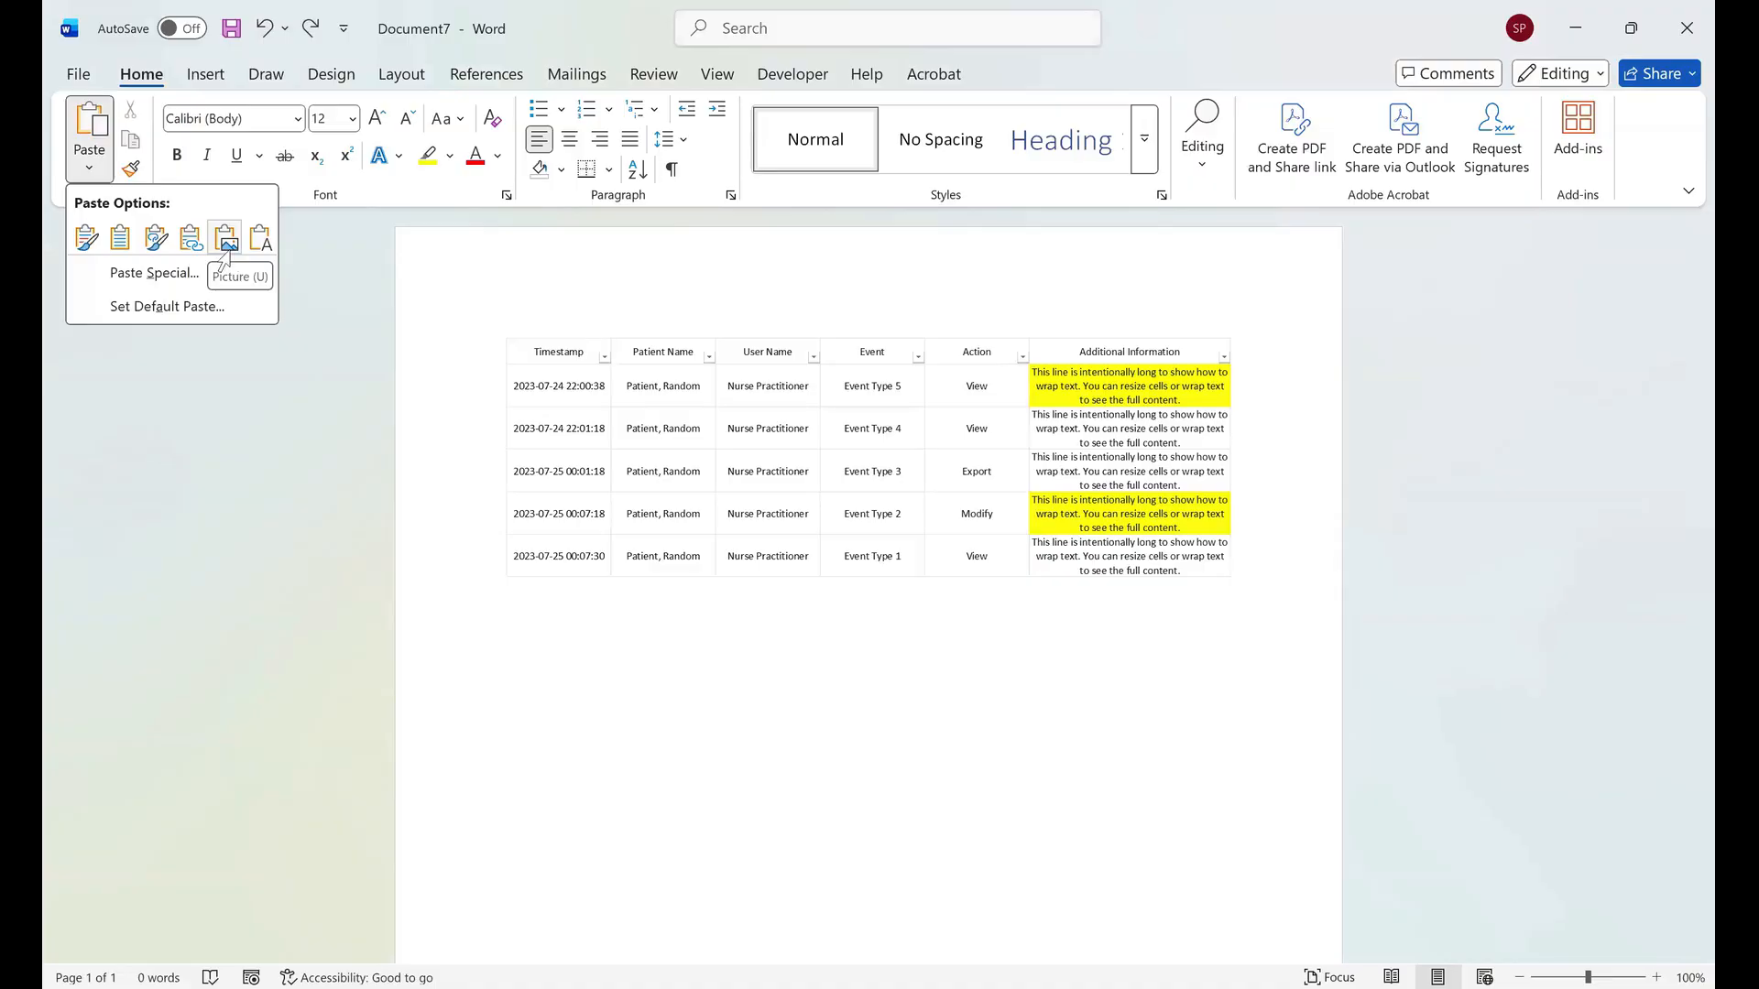
pyautogui.click(224, 260)
pyautogui.hotkey('ctrl', 'z')
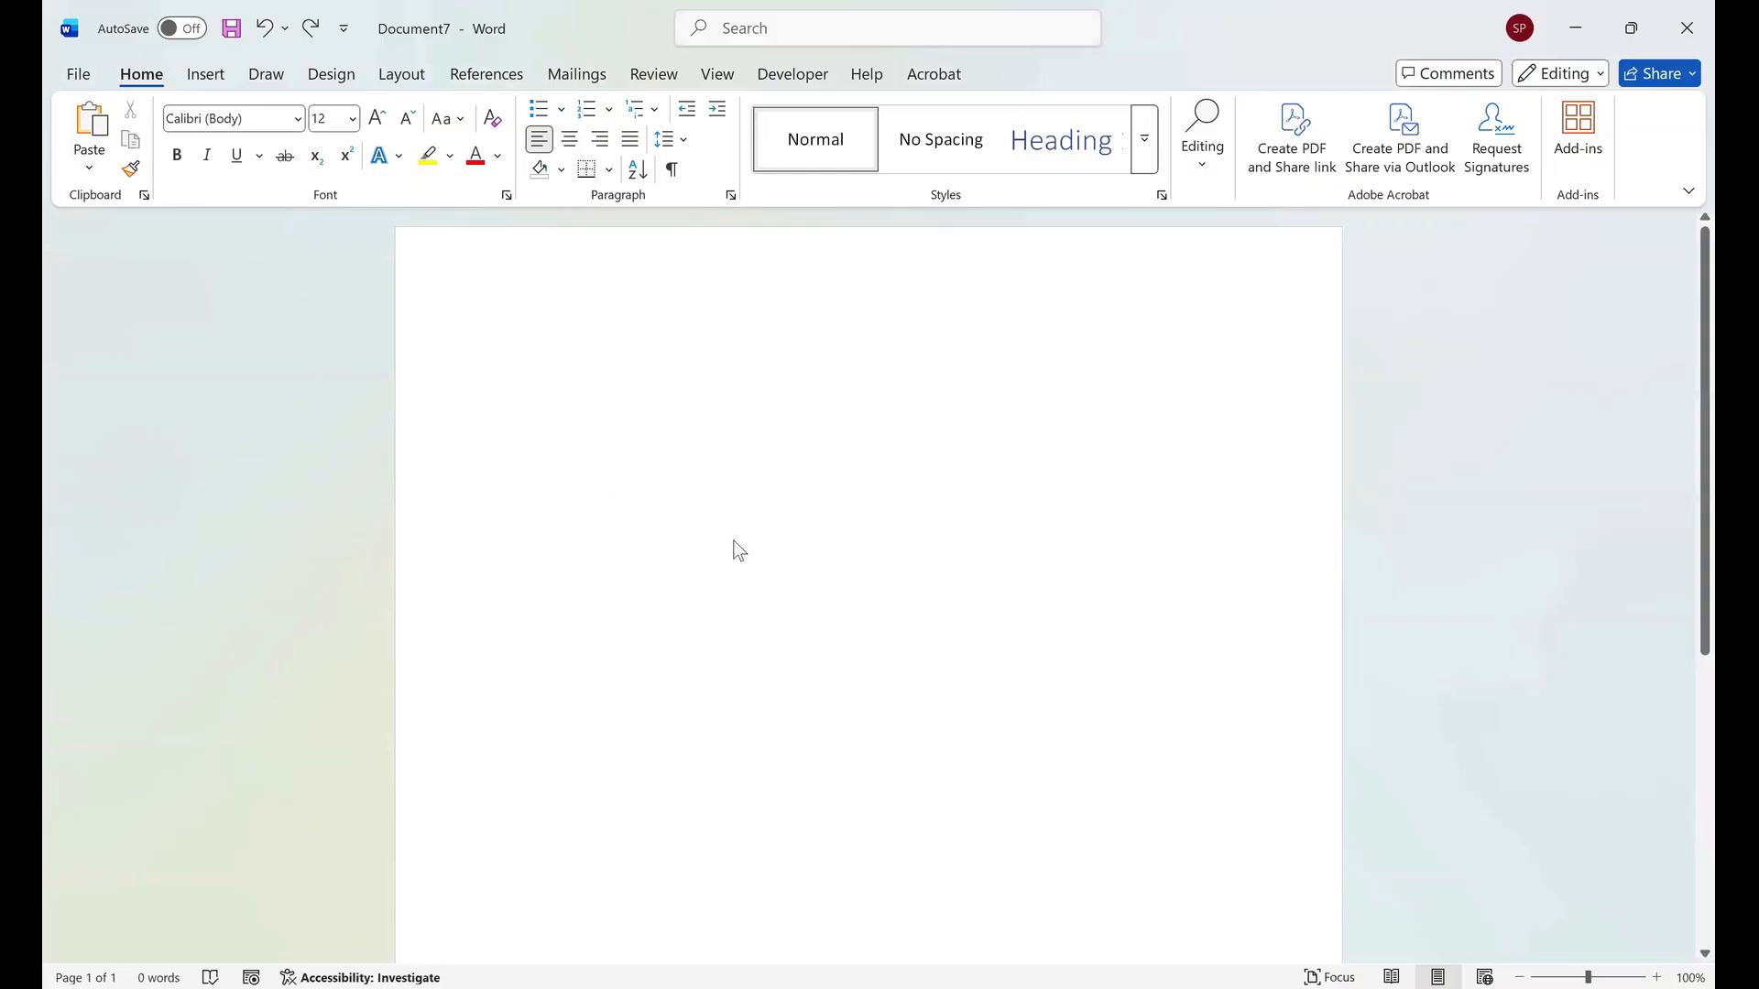
# Paste the copied cells into the document as a picture and adjust its width.
pyautogui.rightClick(542, 370)
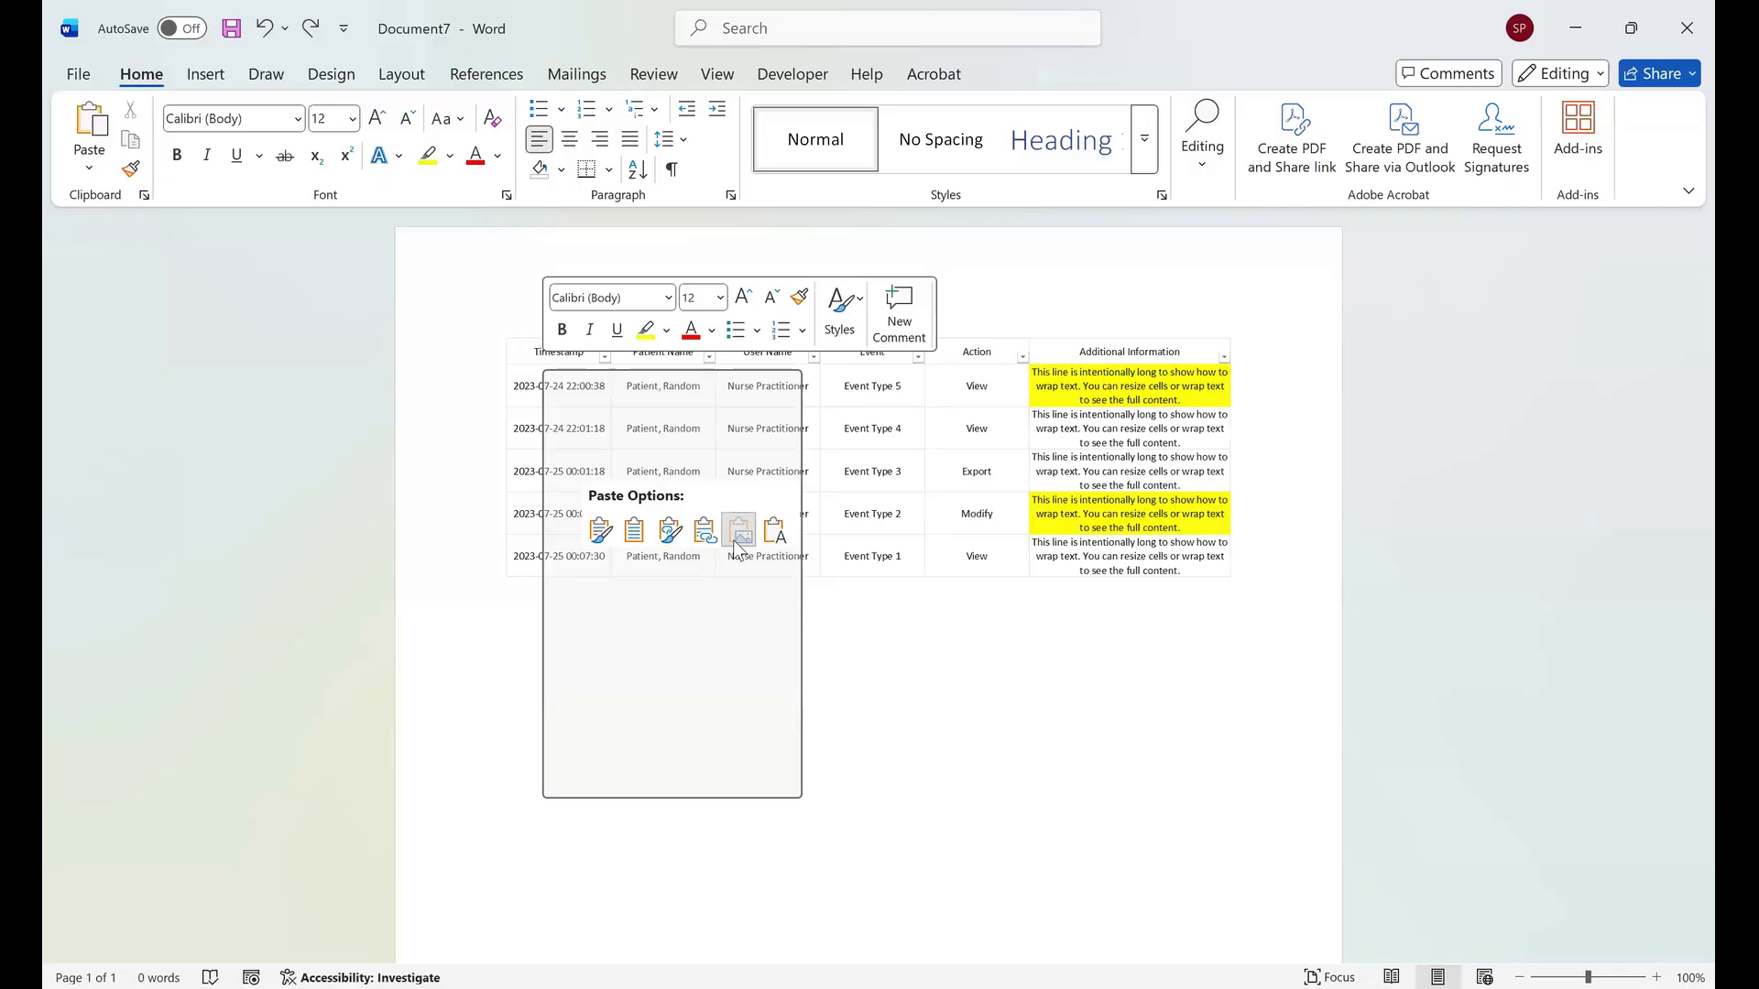
pyautogui.click(738, 531)
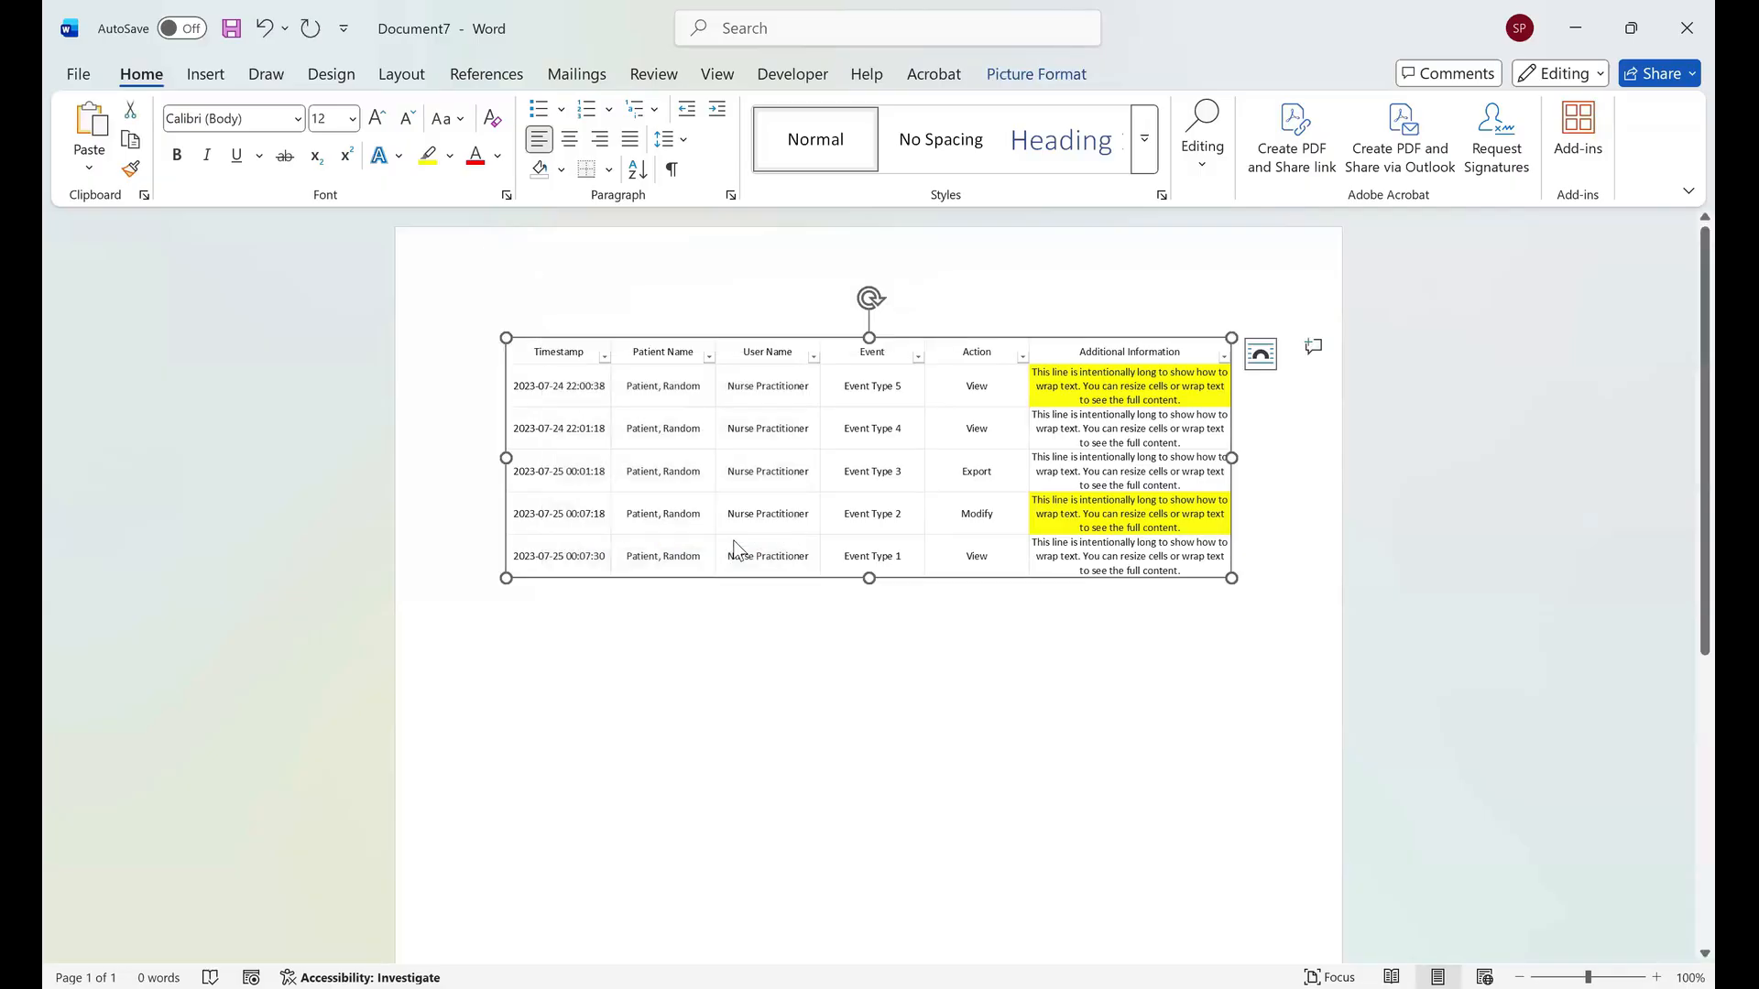
pyautogui.hotkey('shift', 'Right')
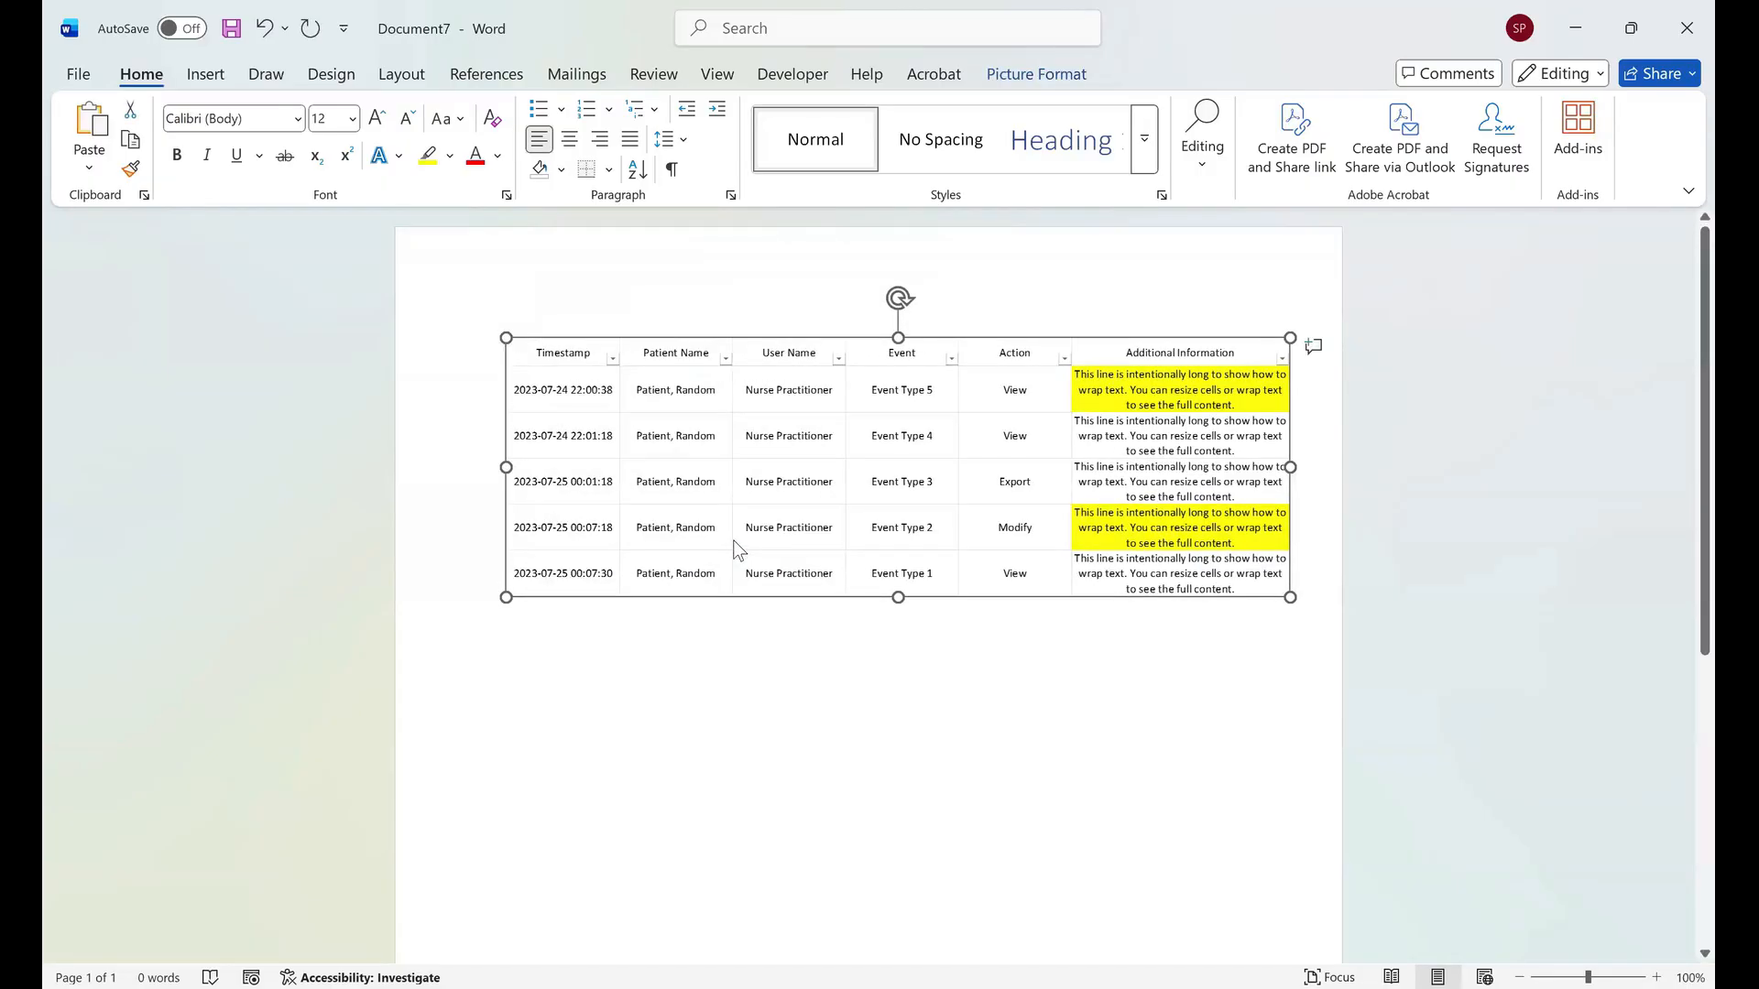
pyautogui.hotkey('shift', 'Left')
pyautogui.hotkey('shift', 'Right')
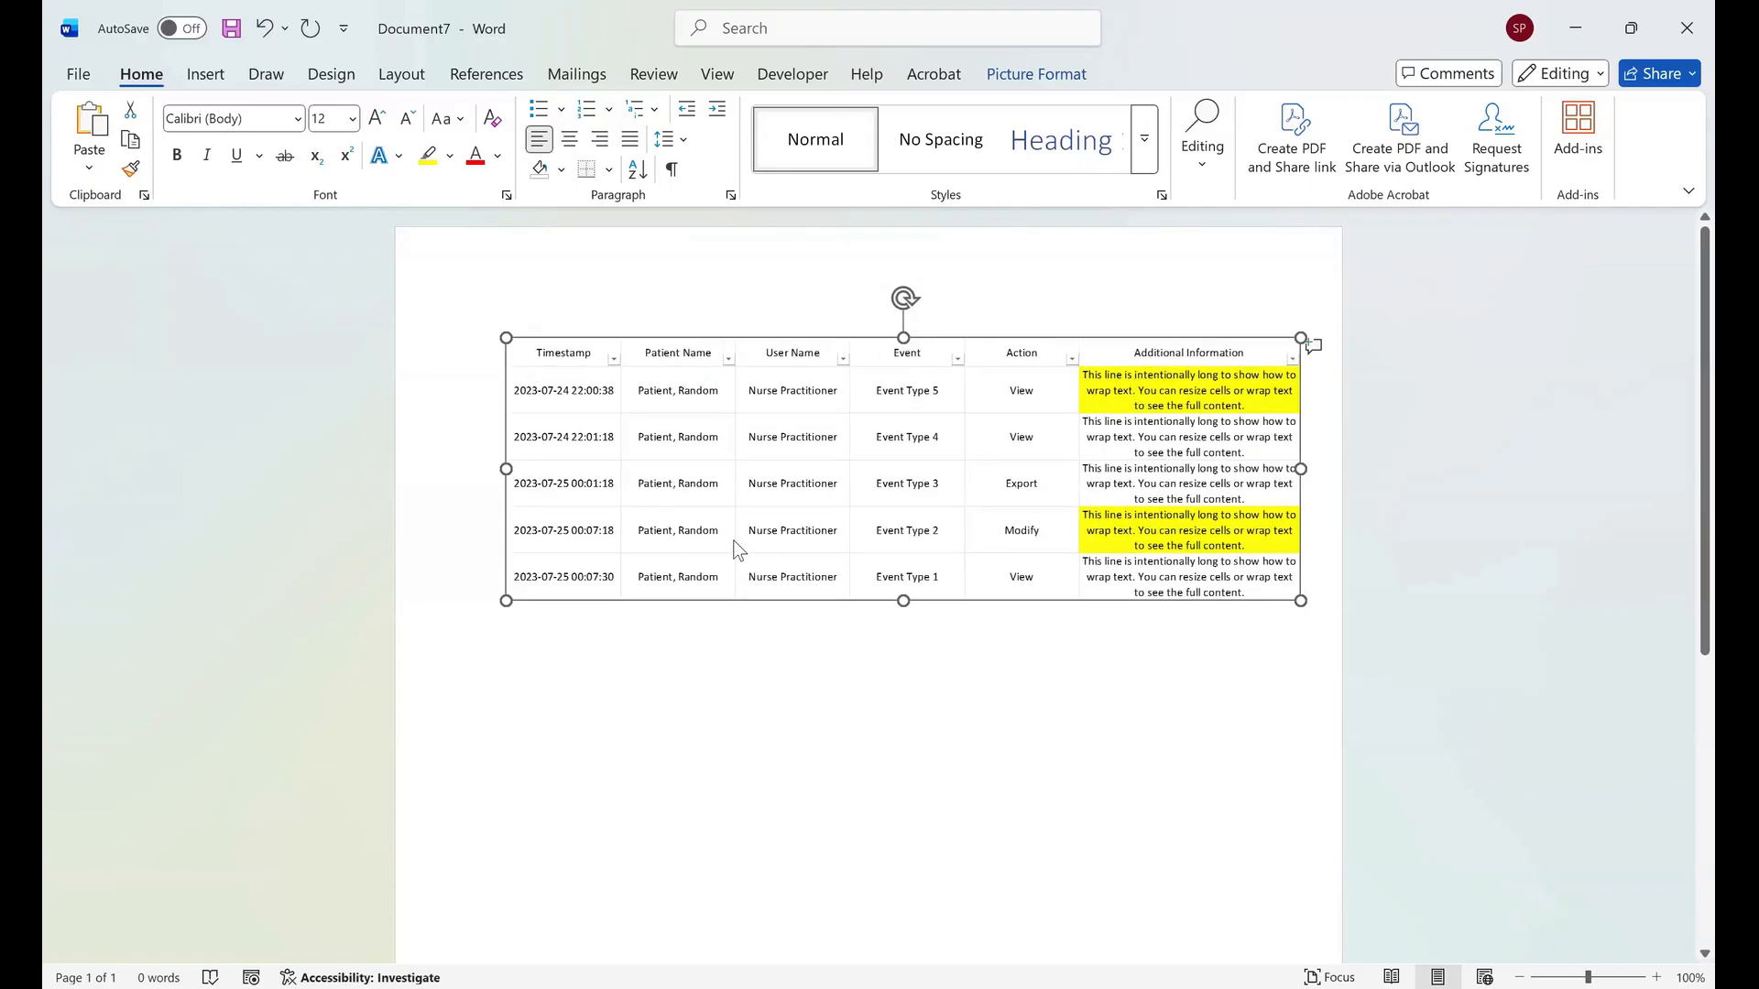
pyautogui.hotkey('shift', 'Left')
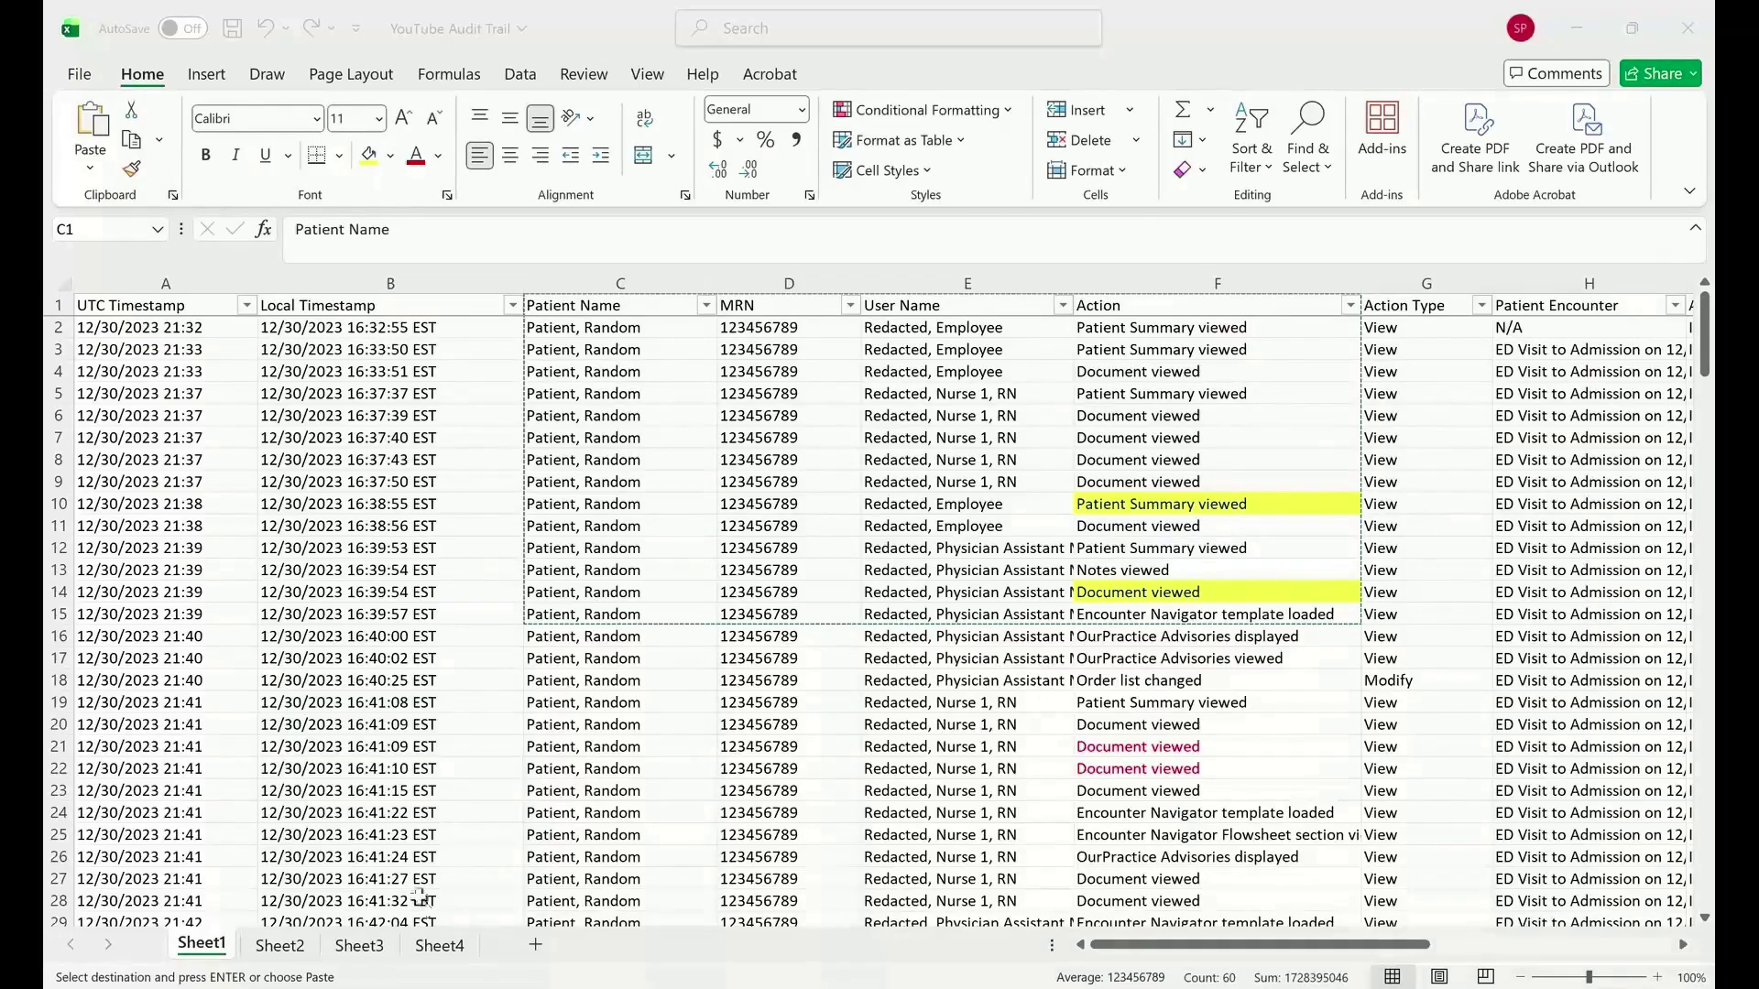
# Switch to the YouTube Audit Trail workbook and open Sheet2.
pyautogui.click(385, 747)
pyautogui.hotkey('ctrl', 'pagedown')
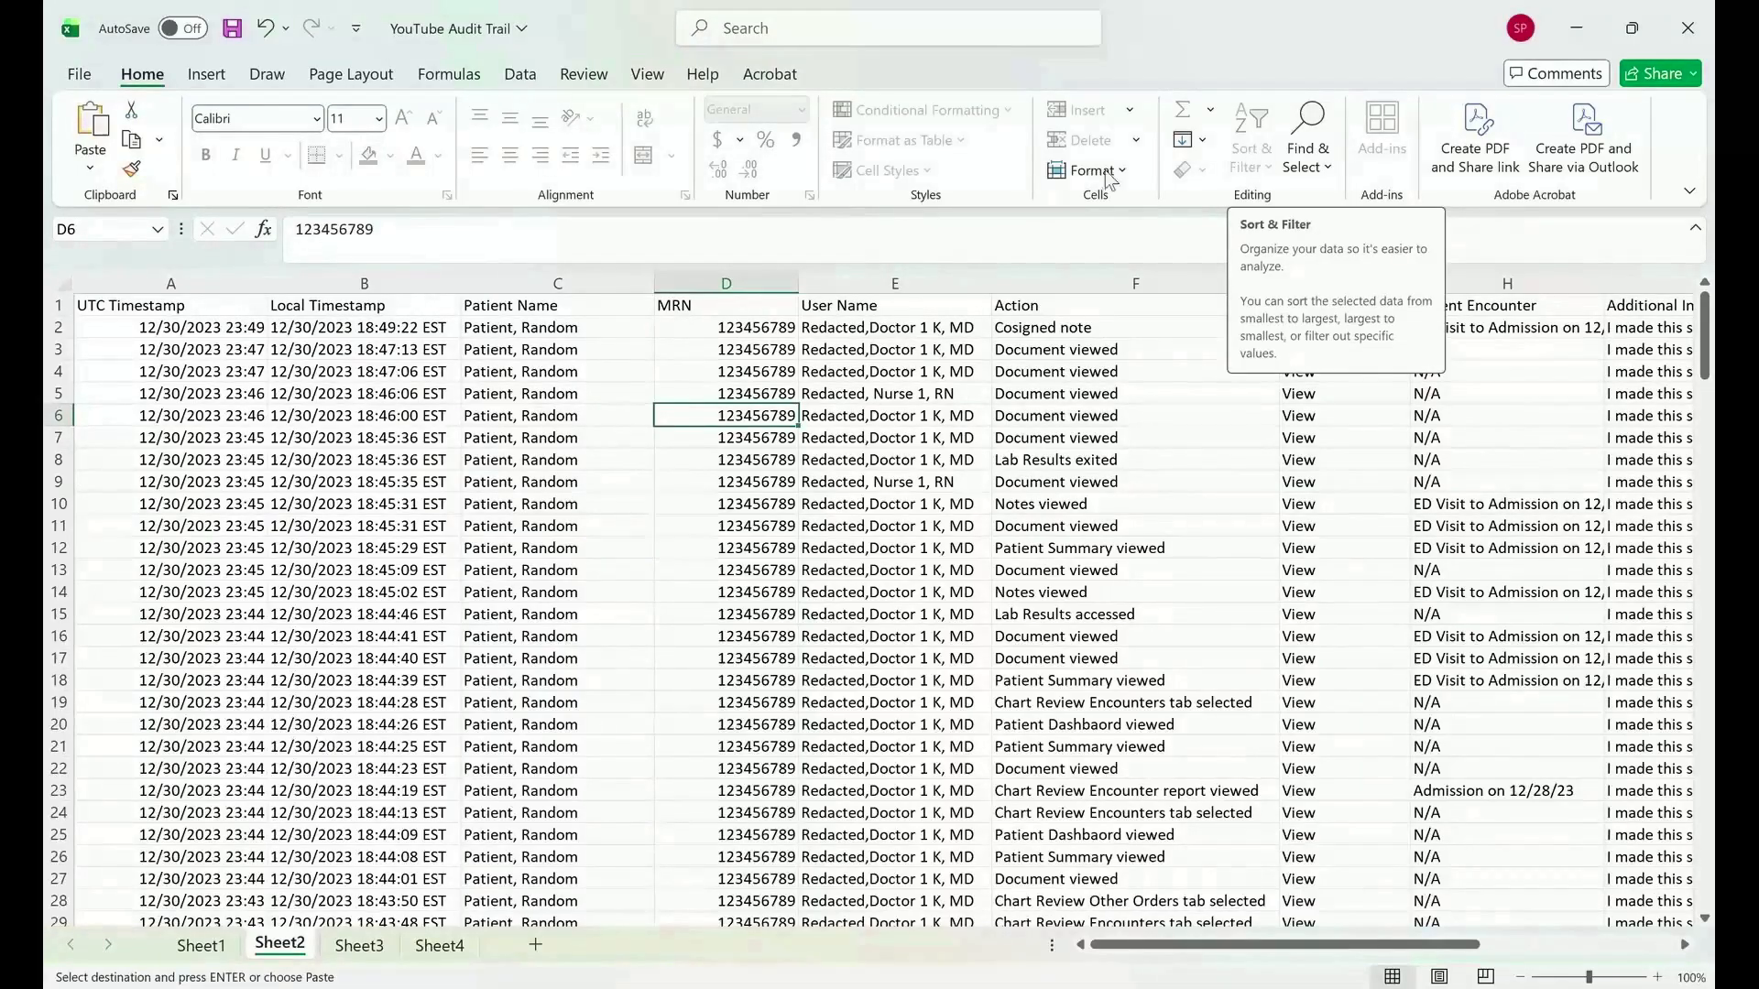
pyautogui.click(591, 77)
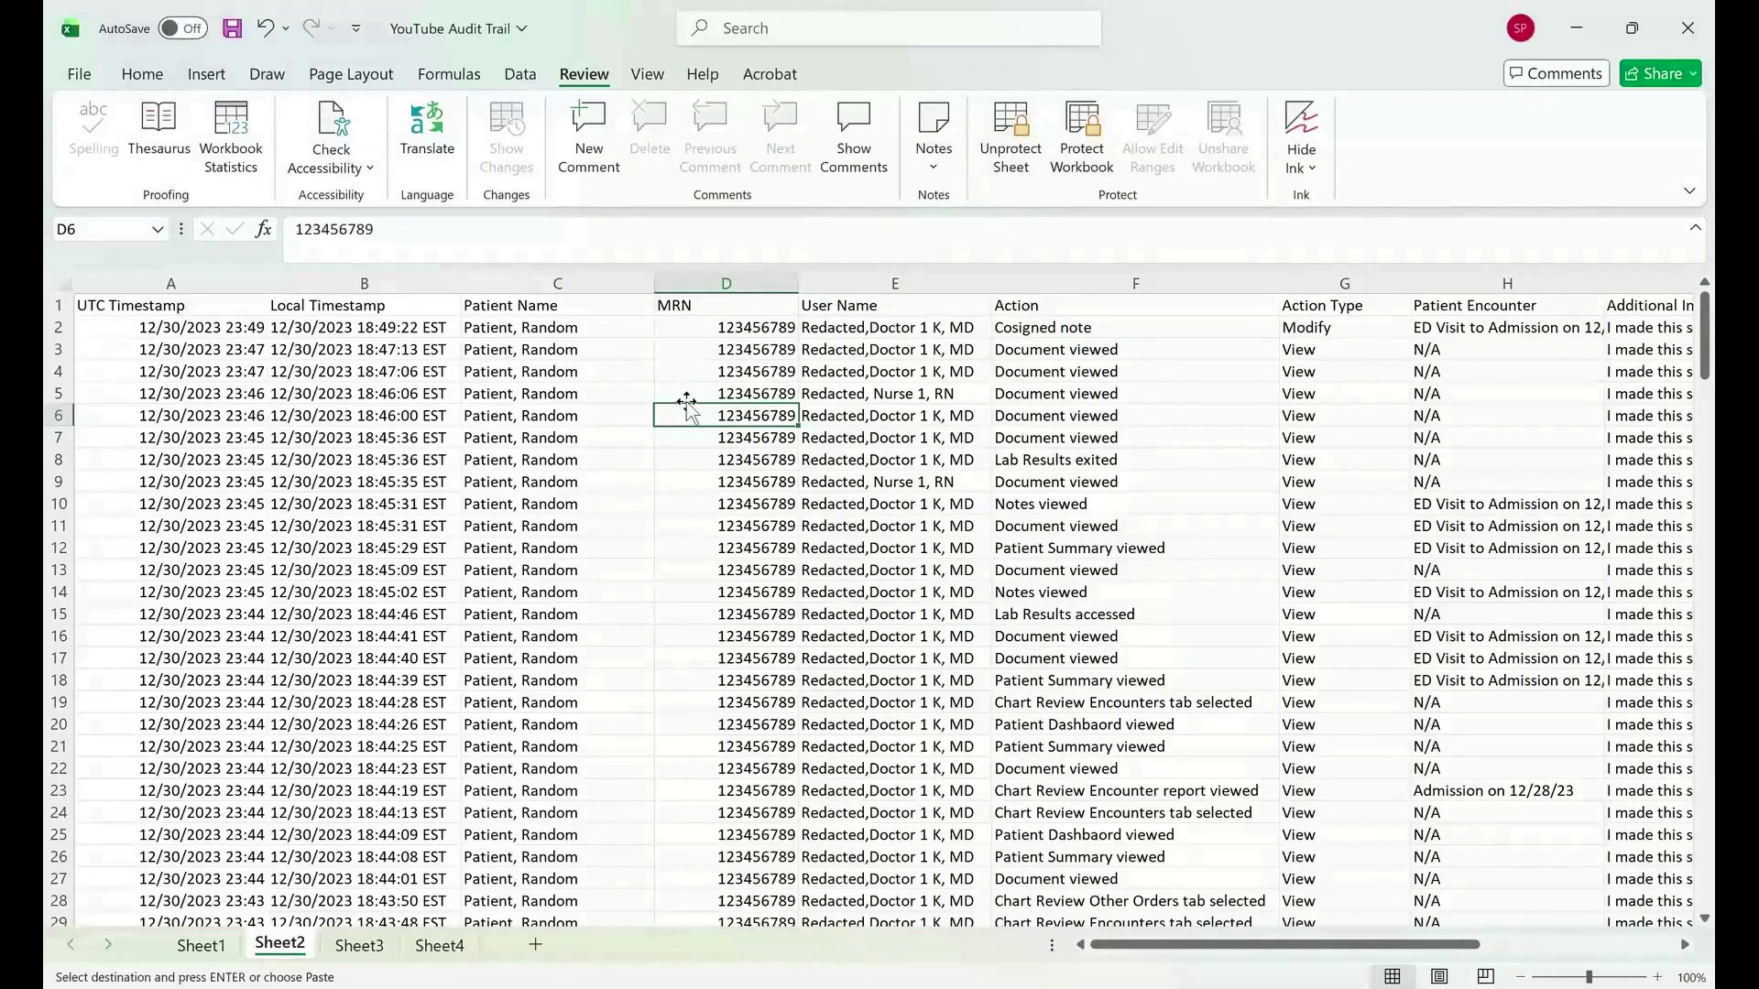
pyautogui.click(156, 73)
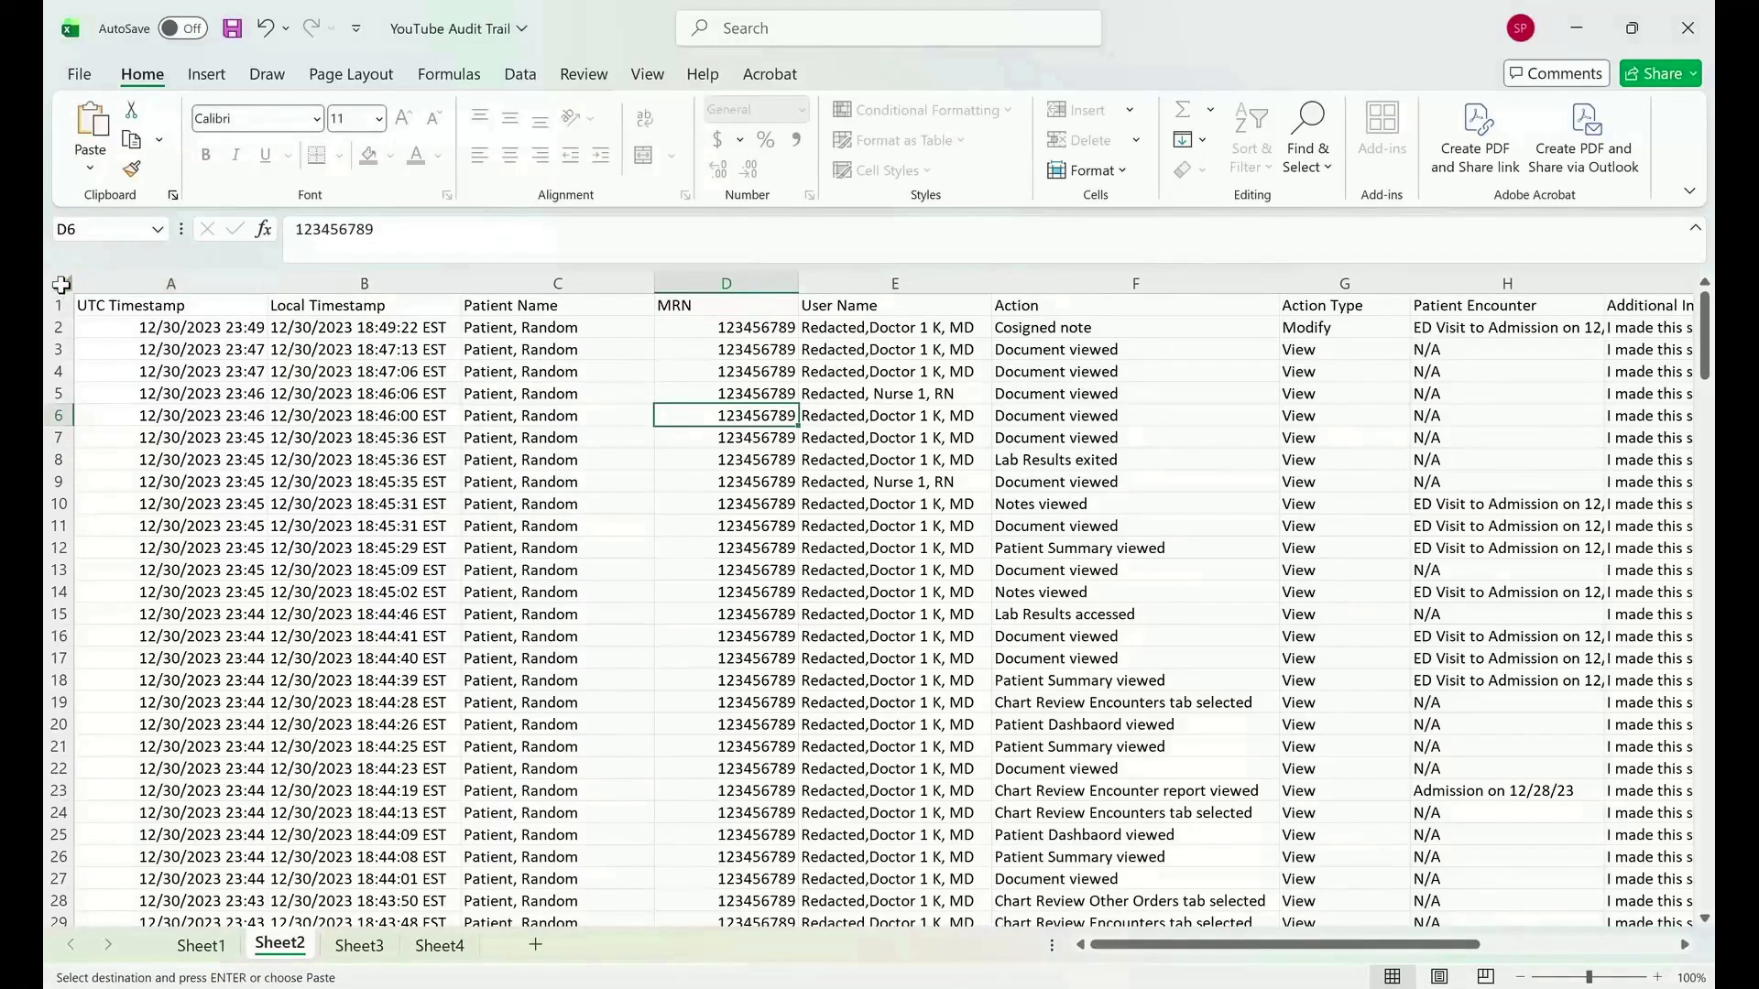
# Select the entire Sheet2 and copy it.
pyautogui.click(61, 284)
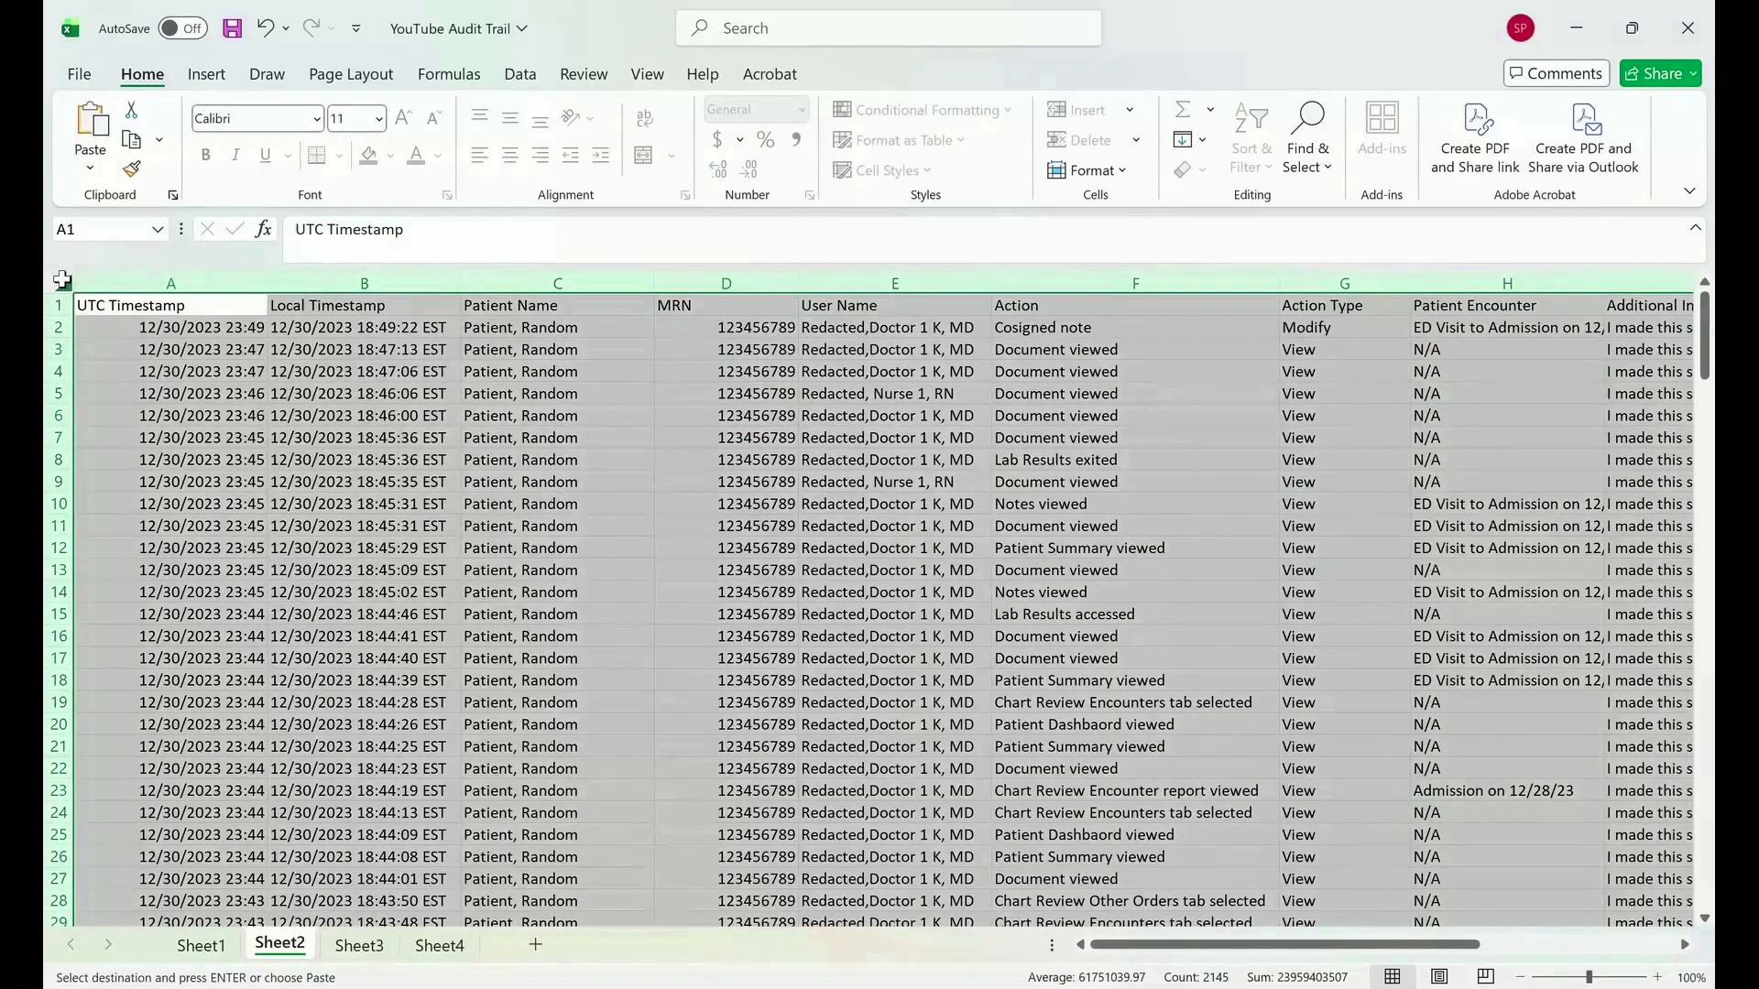
pyautogui.rightClick(62, 281)
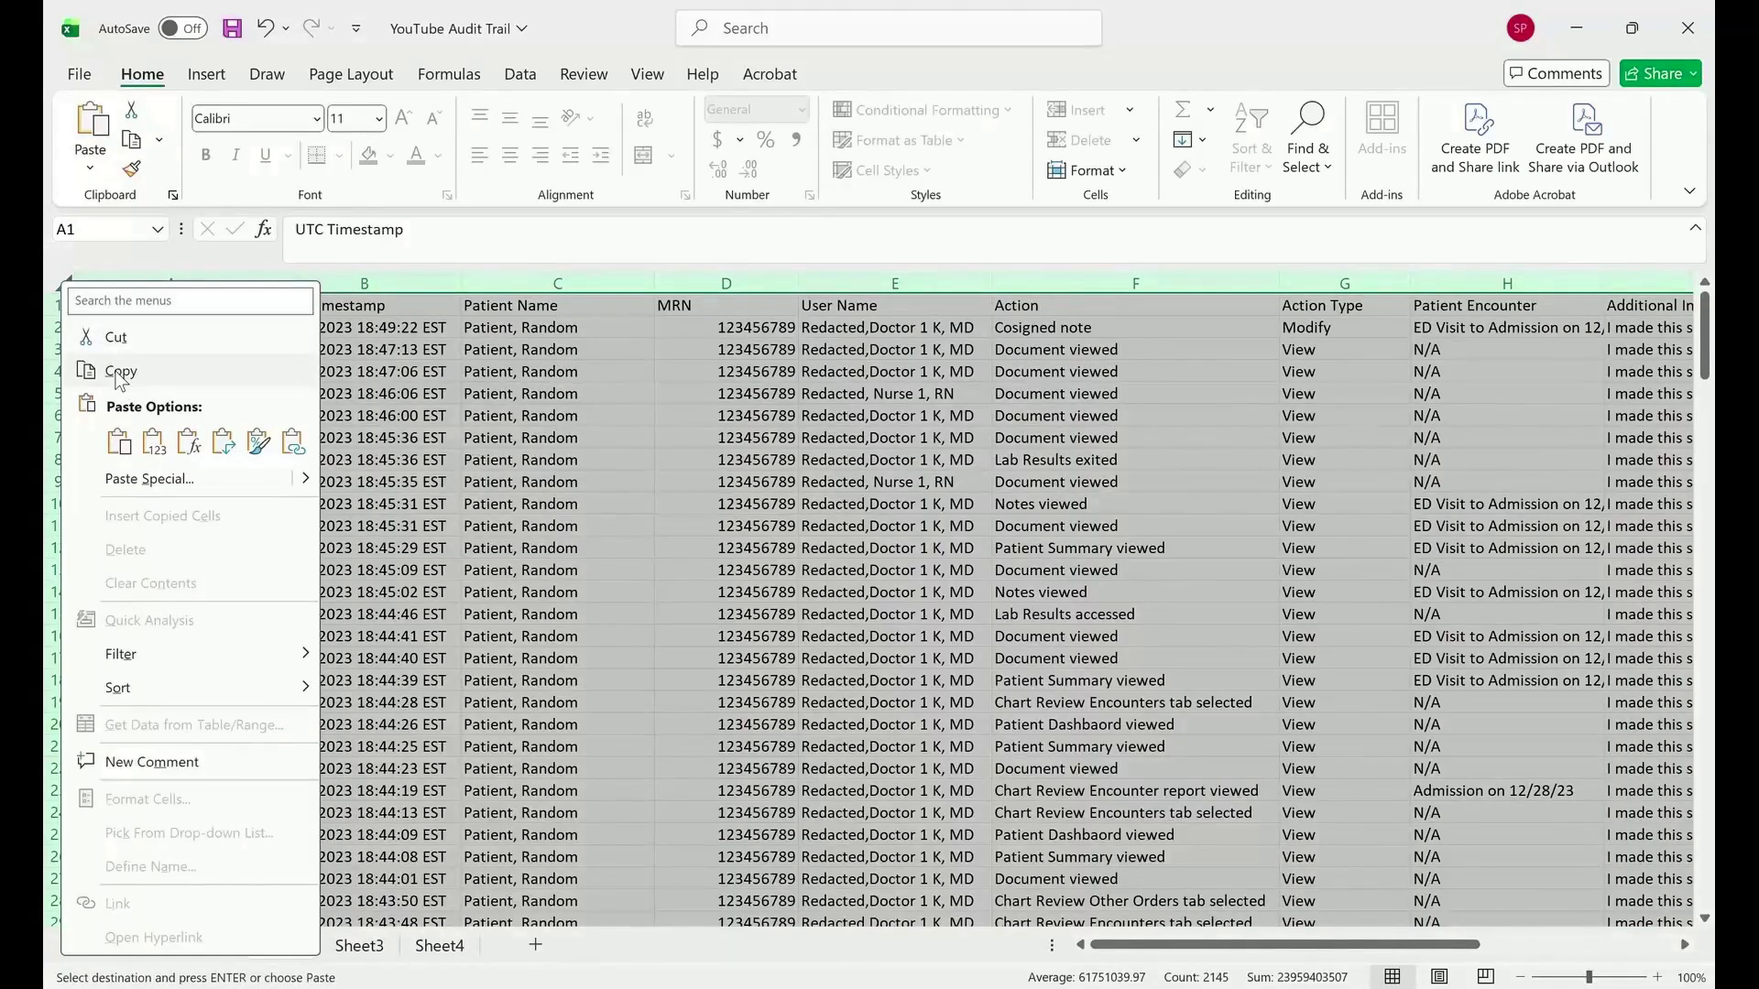
pyautogui.click(118, 372)
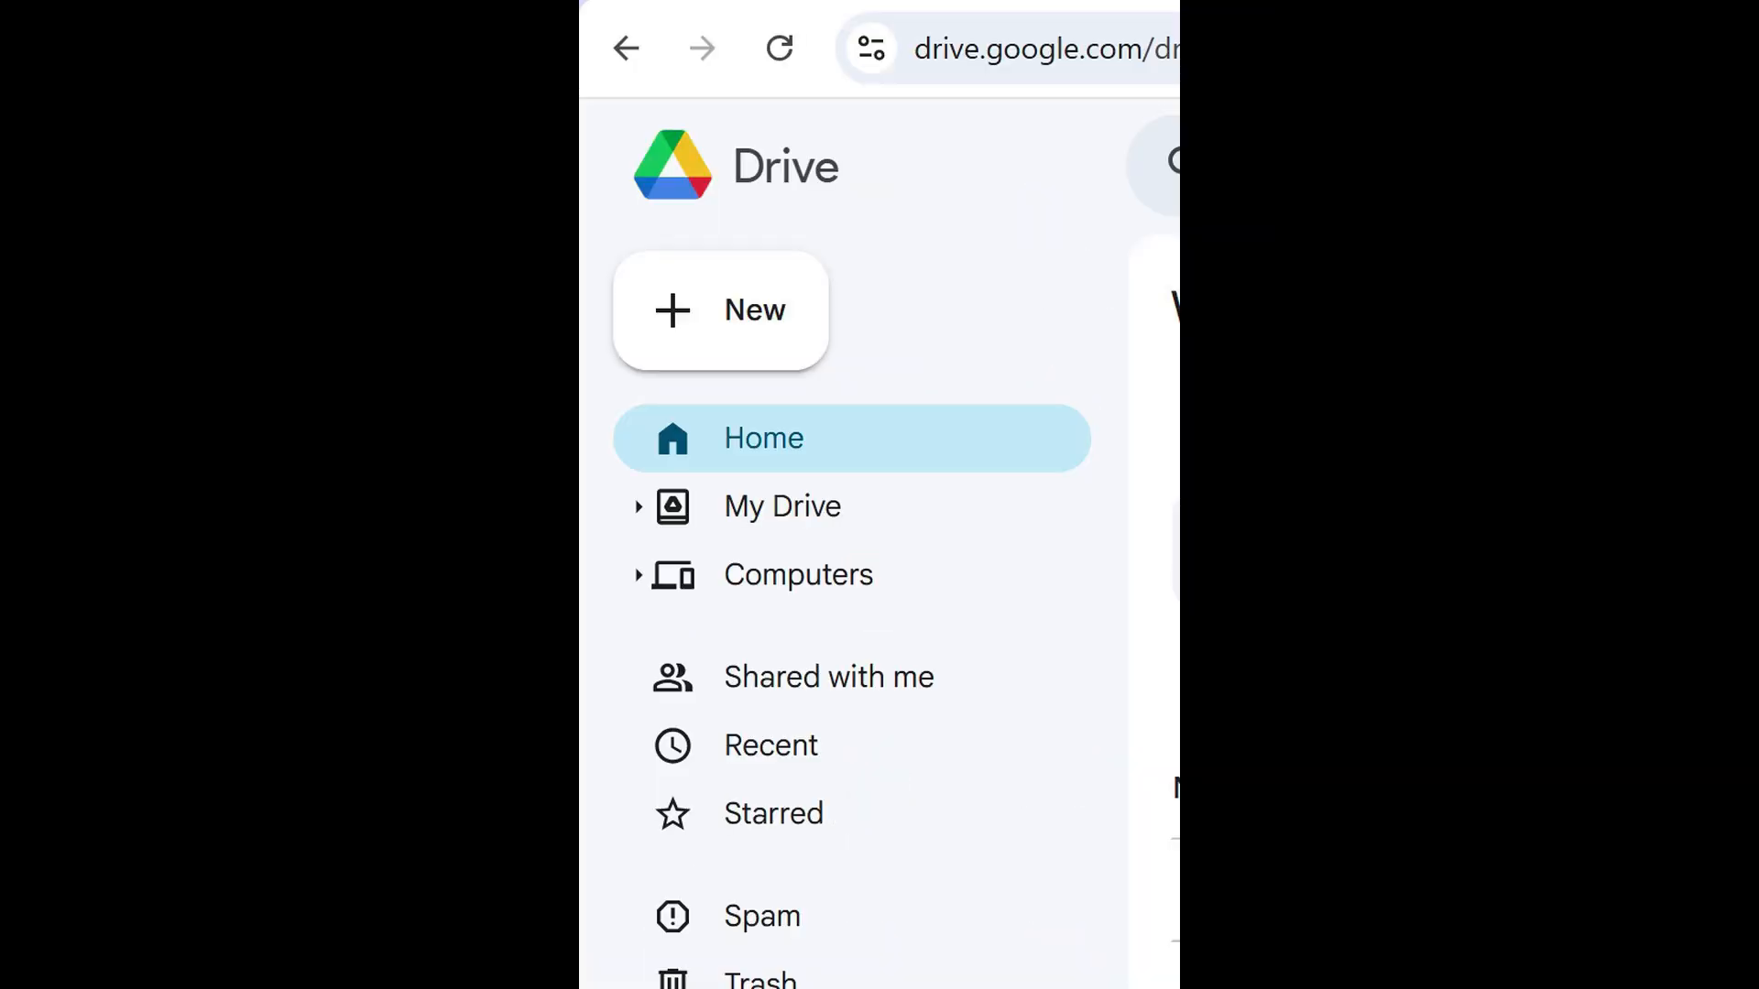
# Switch to Google Drive in the browser.
pyautogui.hotkey('alt', 'c')
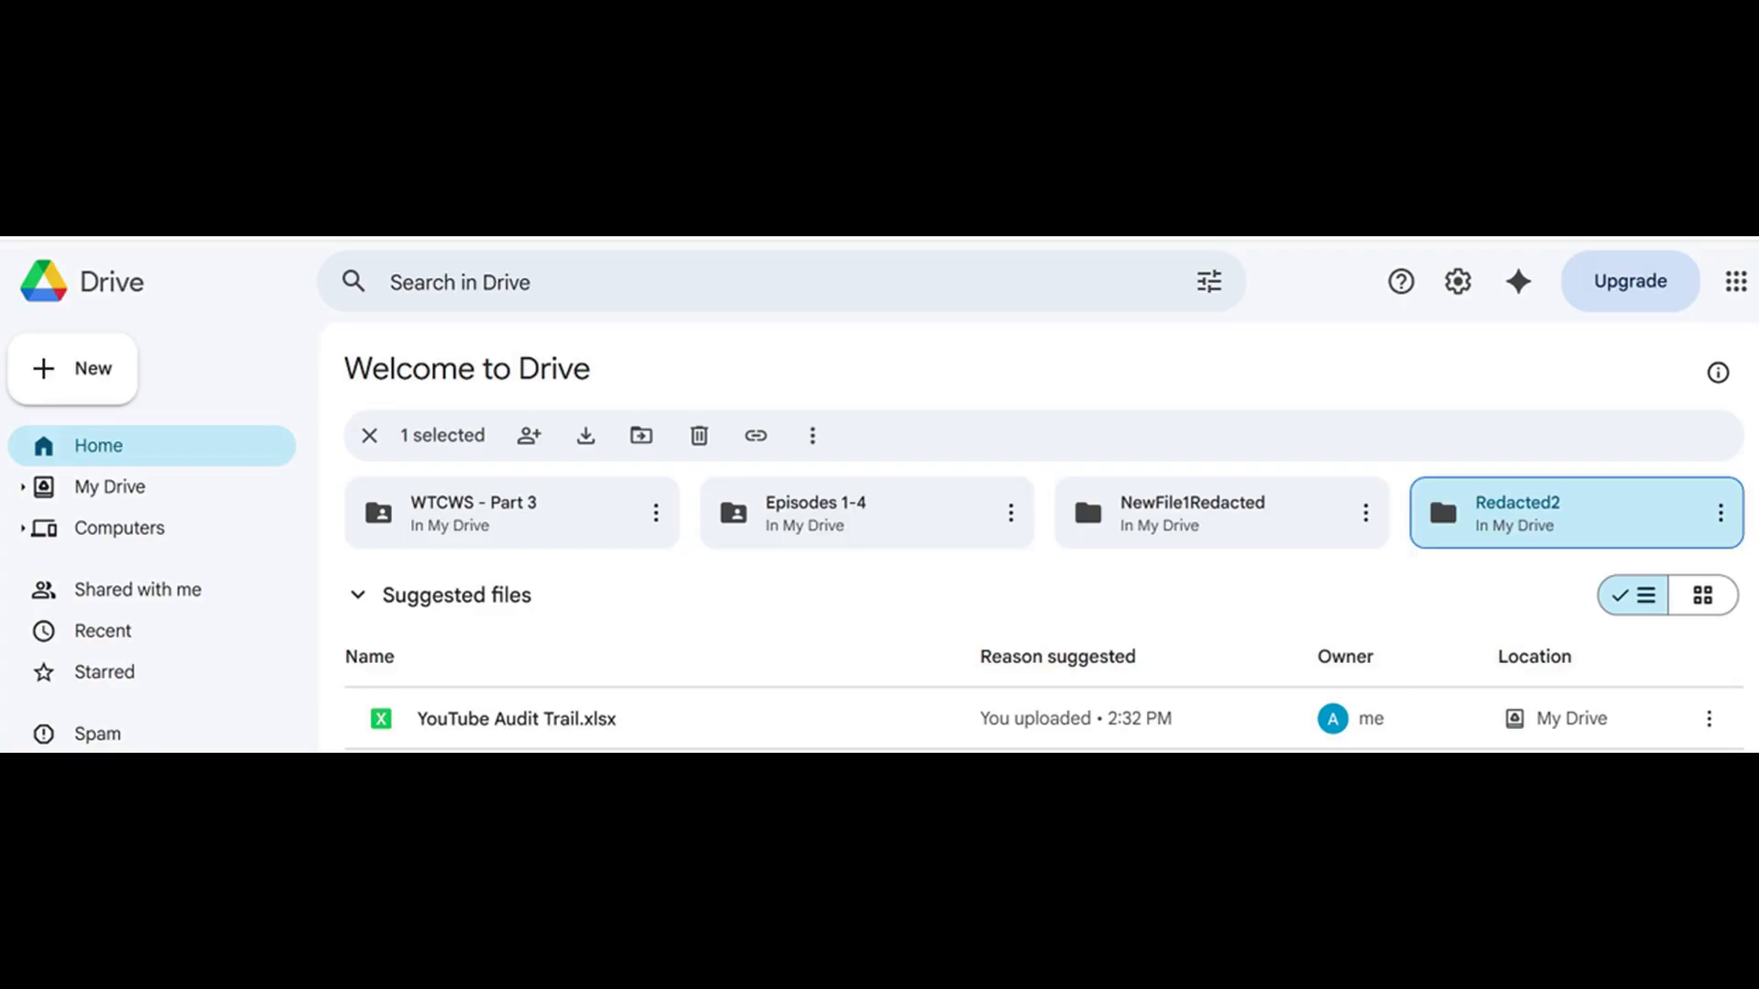